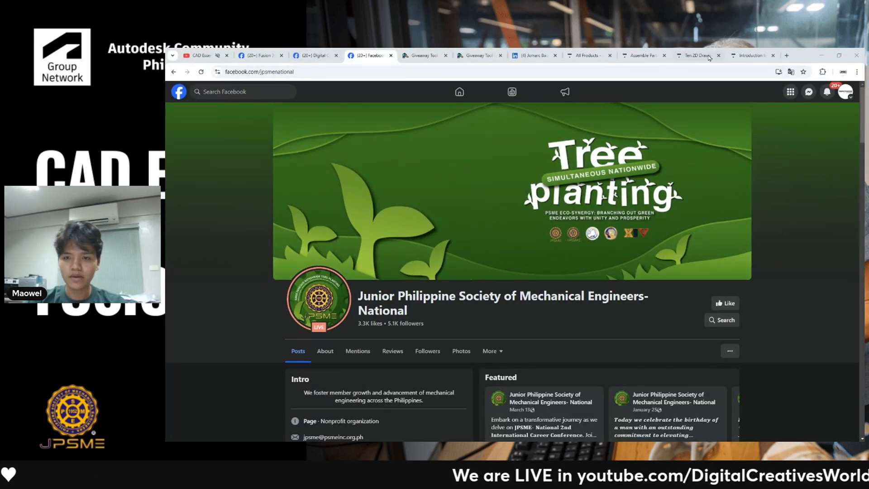
- Open the LinkedIn profile tab and switch to the certificate PDF window
{"action": "left_click", "coordinate": [534, 55]}
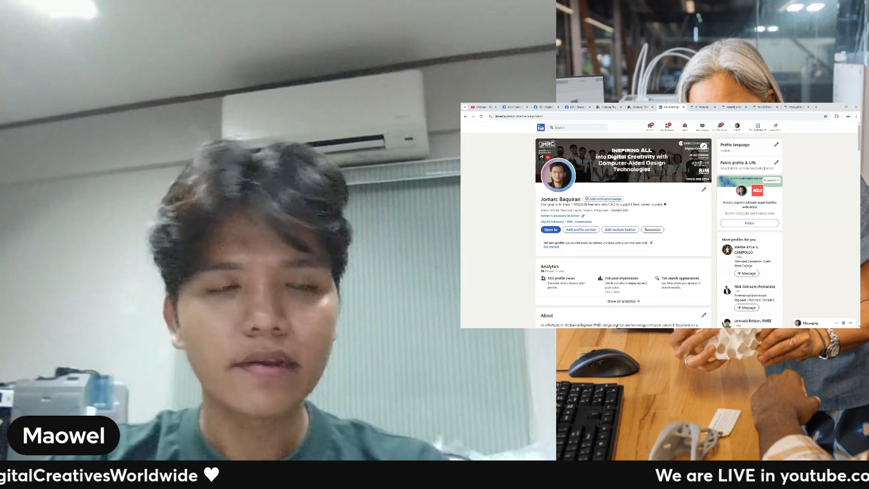
{"action": "mouse_move", "coordinate": [583, 109]}
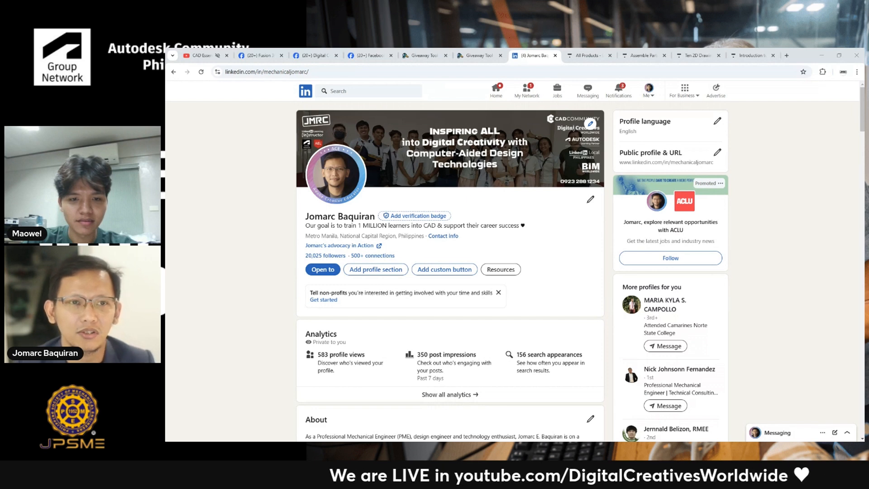
{"action": "key", "text": "alt+Tab"}
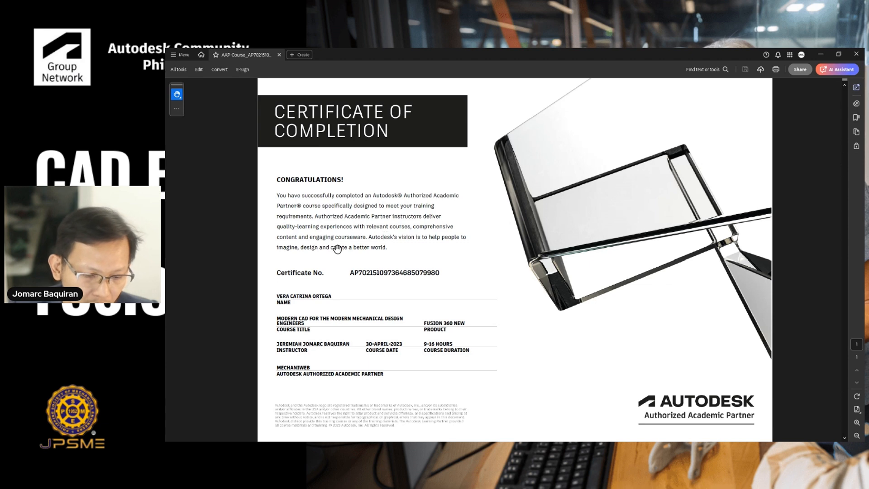
- Zoom and pan around the Autodesk certificate of completion, then return to the Facebook page tab
{"action": "right_click", "coordinate": [484, 180]}
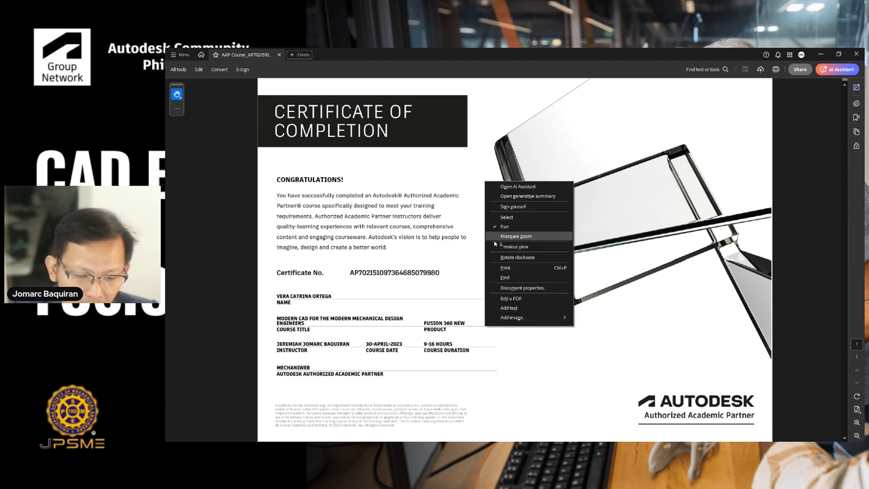
{"action": "left_click", "coordinate": [458, 257]}
{"action": "scroll", "coordinate": [429, 262], "scroll_direction": "up", "scroll_amount": 2, "text": "ctrl"}
{"action": "left_click_drag", "start_coordinate": [427, 262], "coordinate": [442, 235]}
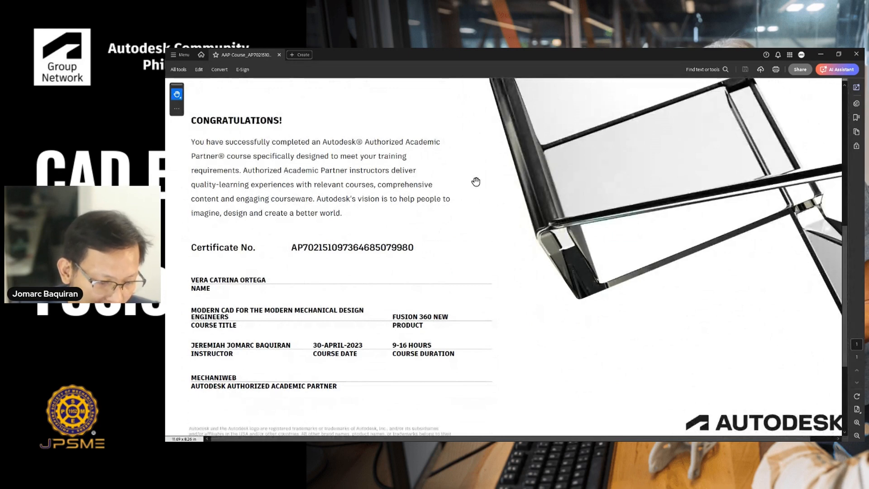
{"action": "scroll", "coordinate": [473, 183], "scroll_direction": "down", "scroll_amount": 2, "text": "ctrl"}
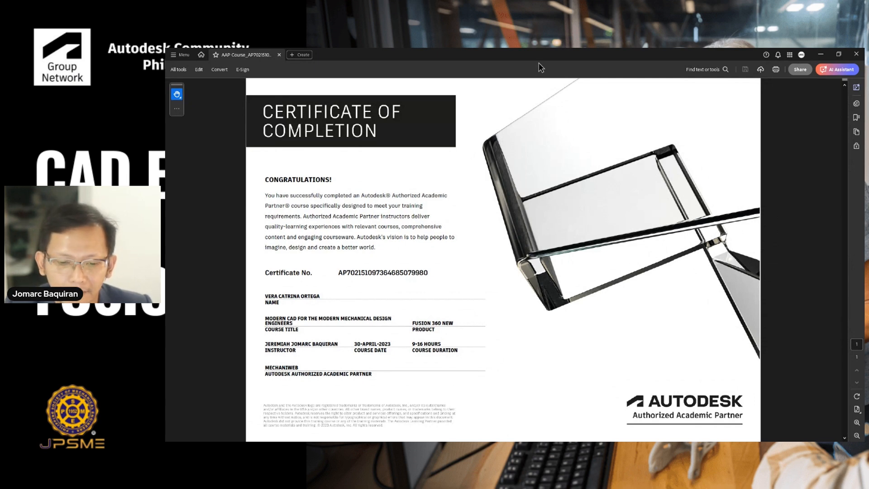
{"action": "left_click_drag", "start_coordinate": [541, 61], "coordinate": [172, 24]}
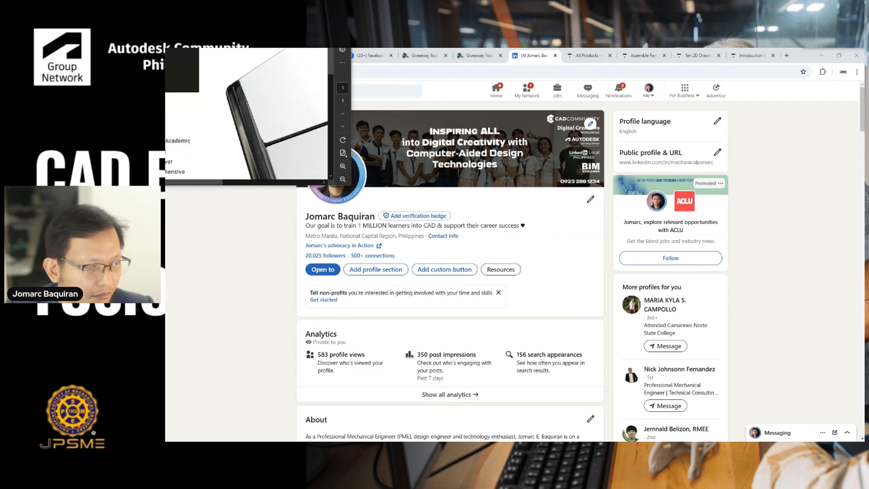
{"action": "left_click", "coordinate": [421, 55]}
{"action": "left_click", "coordinate": [368, 53]}
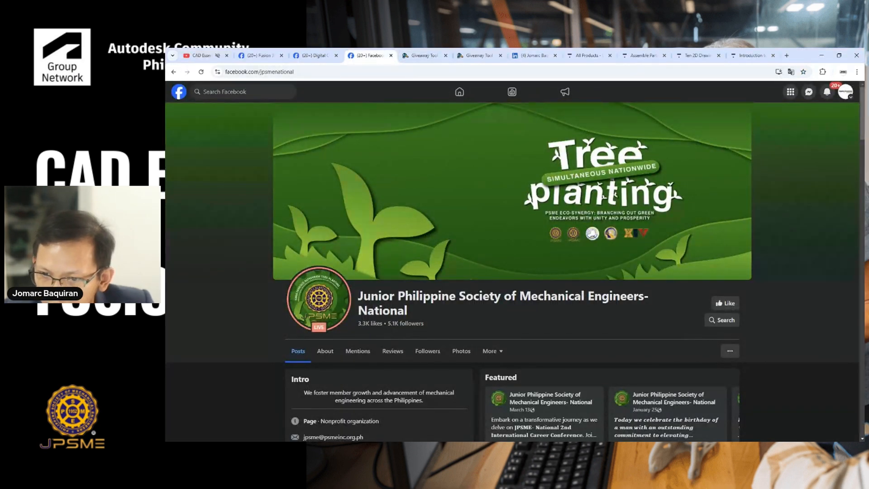
- Bring up the Fusion window, maximize it, and dismiss the maintenance notice banner
{"action": "left_click_drag", "start_coordinate": [868, 0], "coordinate": [511, 68]}
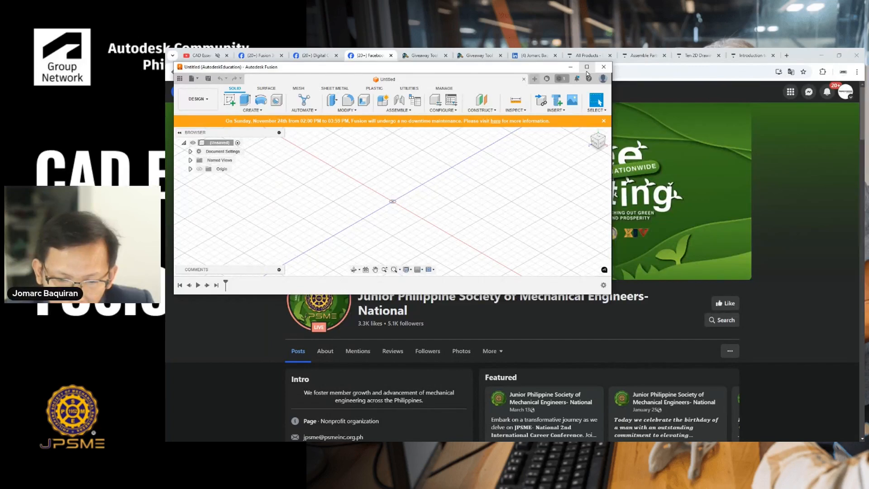
{"action": "left_click", "coordinate": [587, 69]}
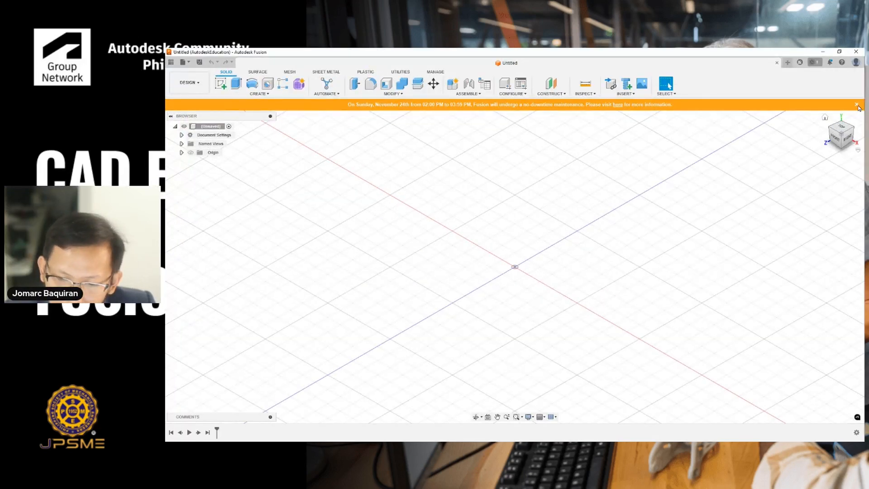
{"action": "left_click", "coordinate": [857, 106]}
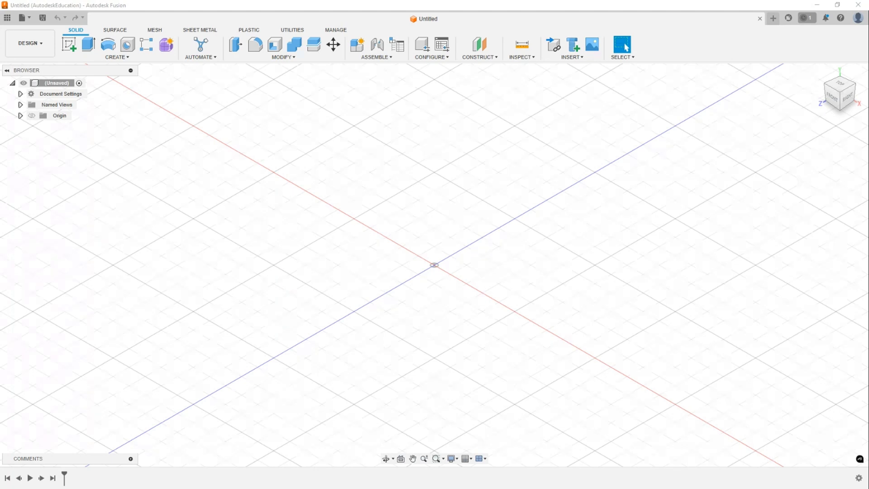
- Start a new sketch on the horizontal XZ origin plane with the rectangle tool
{"action": "left_click", "coordinate": [566, 268]}
{"action": "key", "text": "l"}
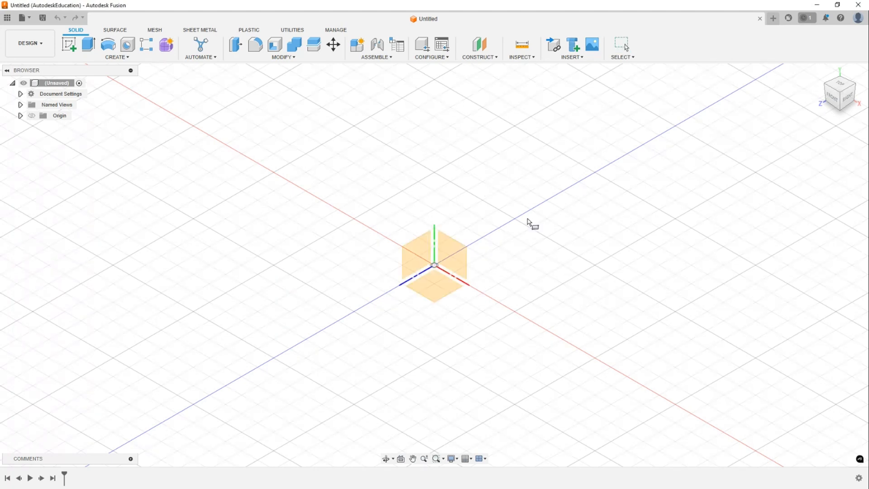
{"action": "left_click", "coordinate": [455, 254]}
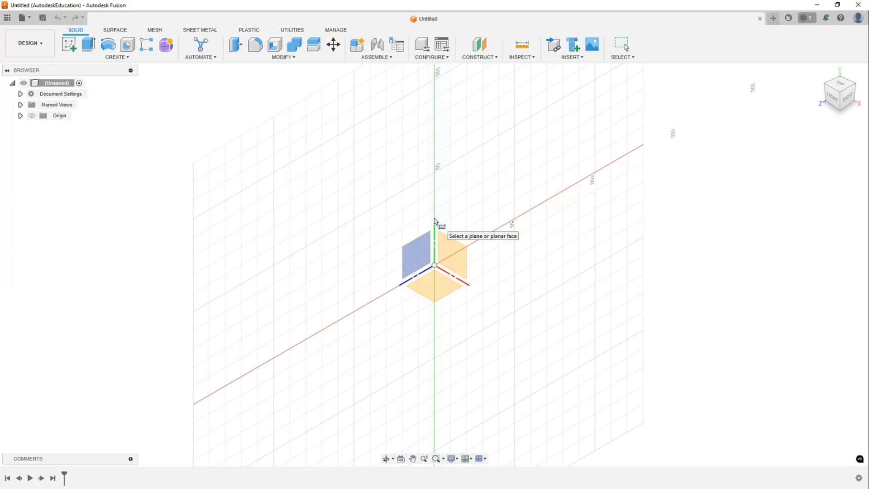
{"action": "left_click", "coordinate": [21, 115]}
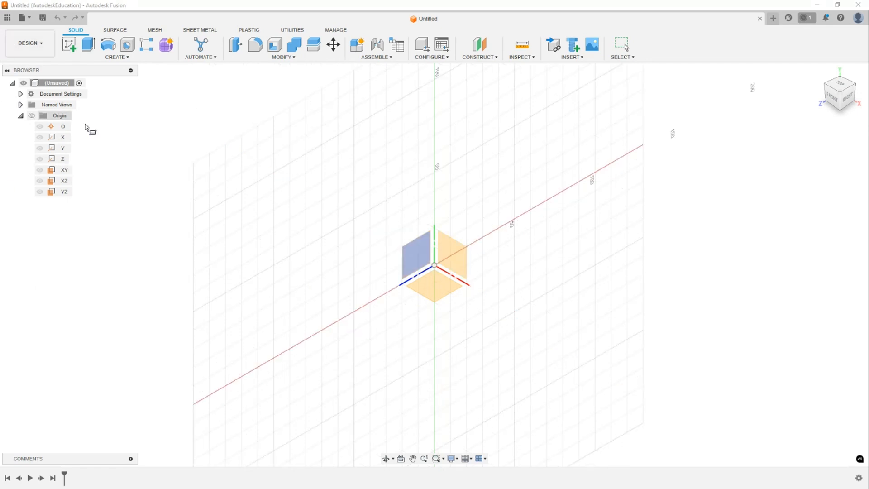
{"action": "left_click", "coordinate": [435, 294]}
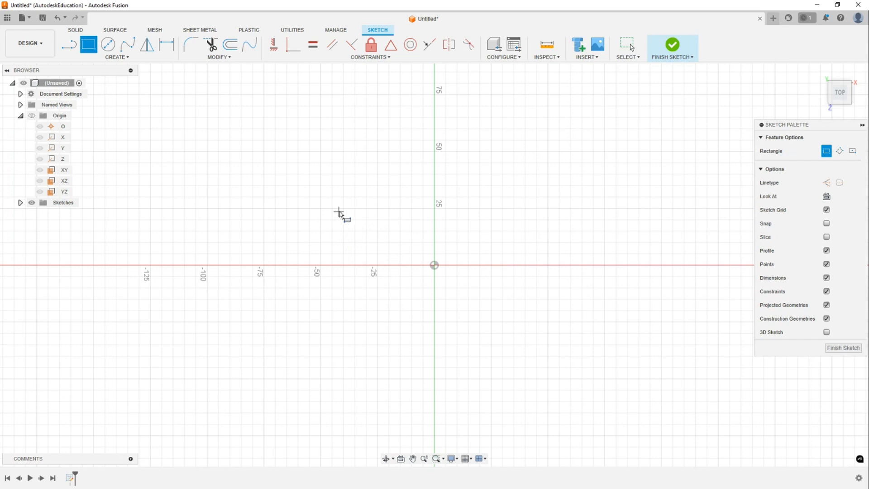
{"action": "left_click", "coordinate": [339, 210]}
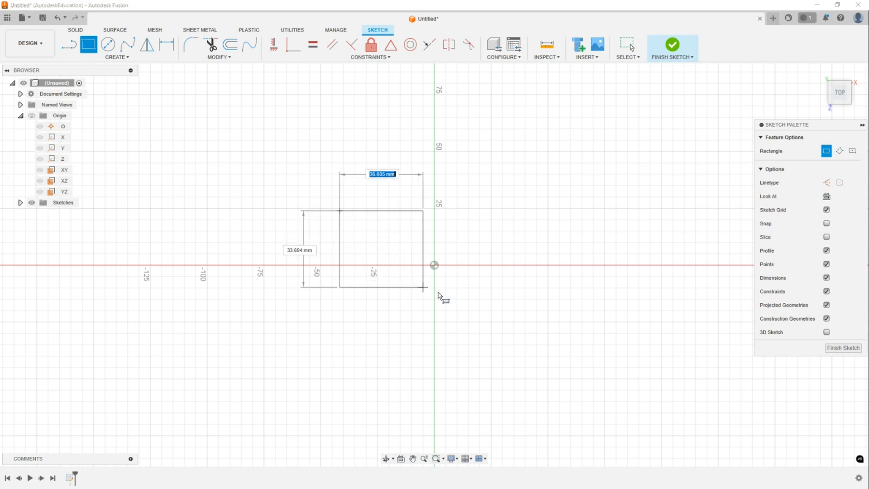
{"action": "left_click", "coordinate": [559, 340]}
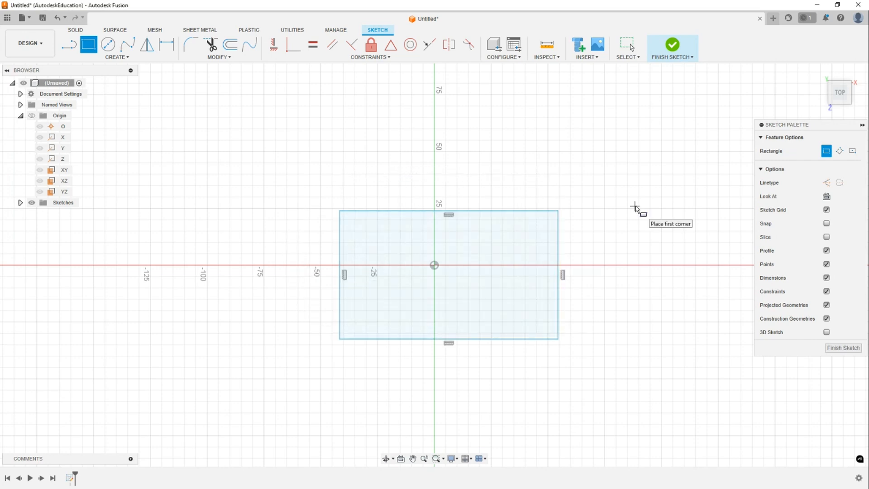
{"action": "key", "text": "Escape"}
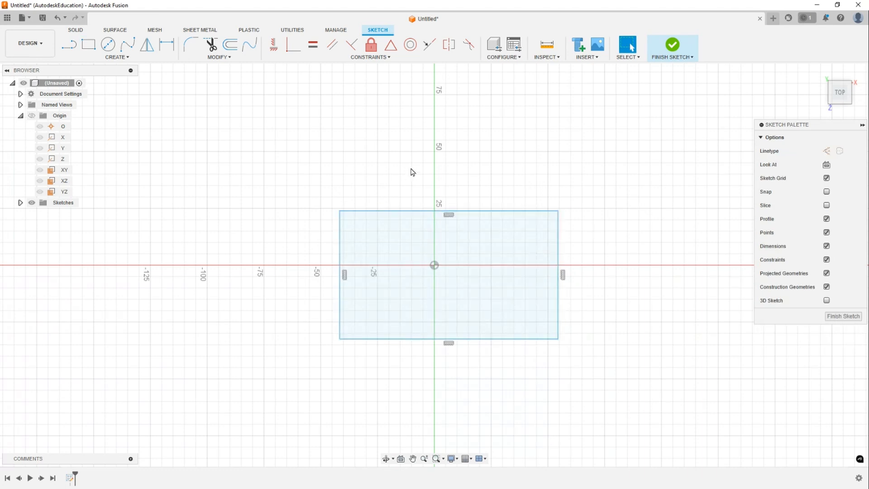
{"action": "key", "text": "ctrl+s"}
{"action": "key", "text": "Escape"}
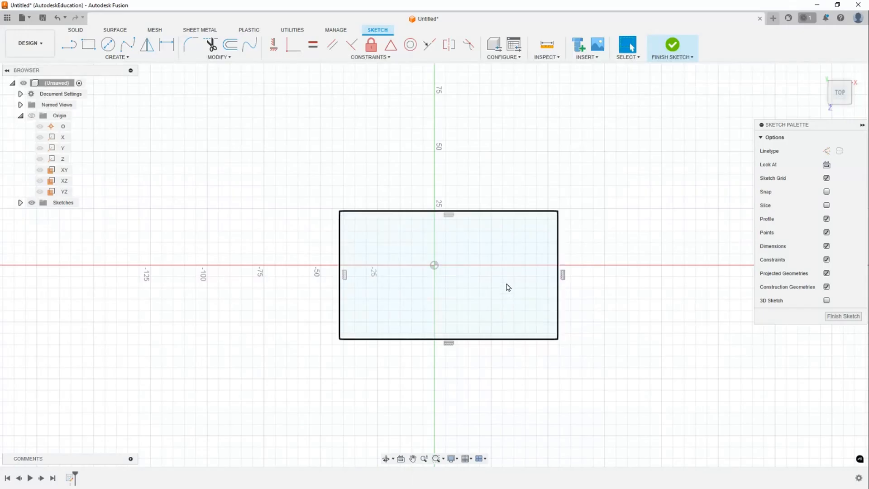
{"action": "left_click_drag", "start_coordinate": [295, 160], "coordinate": [607, 406]}
{"action": "key", "text": "Delete"}
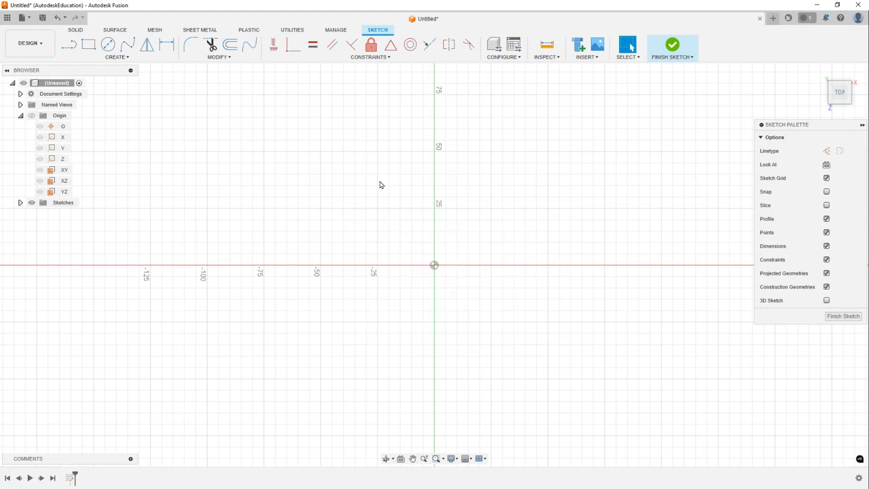
- Draw a corner rectangle about 106 × 65 mm spanning the origin
{"action": "key", "text": "r"}
{"action": "left_click", "coordinate": [322, 196]}
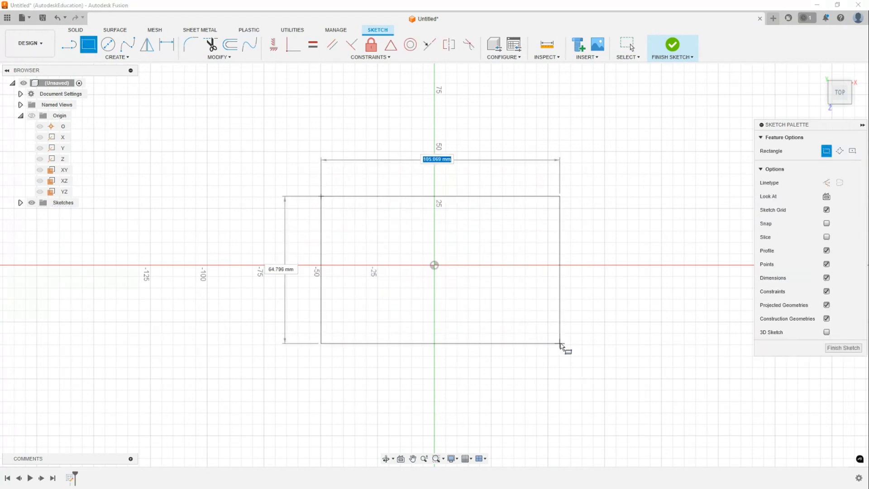
{"action": "left_click", "coordinate": [560, 343]}
{"action": "key", "text": "Escape"}
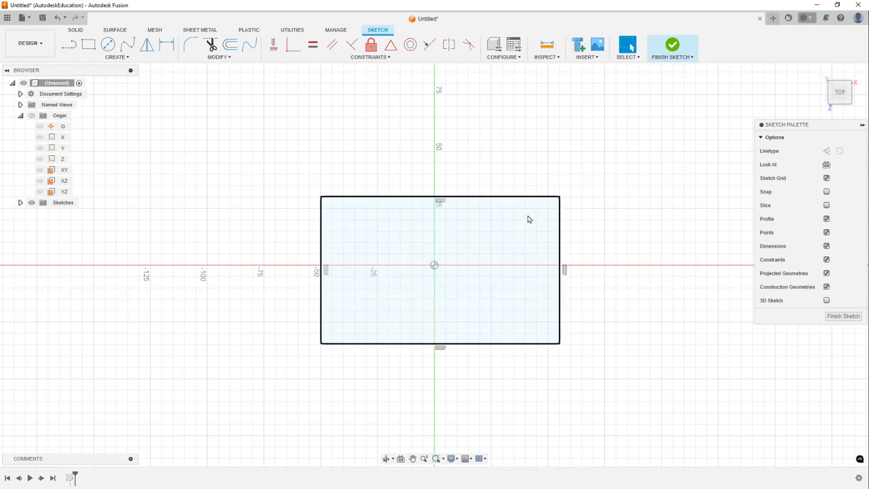
- Reshape the rectangle by dragging its corners and edges freehand
{"action": "mouse_move", "coordinate": [562, 198]}
{"action": "left_mouse_down"}
{"action": "mouse_move", "coordinate": [584, 149]}
{"action": "mouse_move", "coordinate": [543, 223]}
{"action": "mouse_move", "coordinate": [576, 196]}
{"action": "mouse_move", "coordinate": [568, 199]}
{"action": "mouse_move", "coordinate": [616, 136]}
{"action": "mouse_move", "coordinate": [520, 112]}
{"action": "mouse_move", "coordinate": [615, 297]}
{"action": "mouse_move", "coordinate": [537, 163]}
{"action": "mouse_move", "coordinate": [568, 200]}
{"action": "mouse_move", "coordinate": [569, 191]}
{"action": "left_mouse_up"}
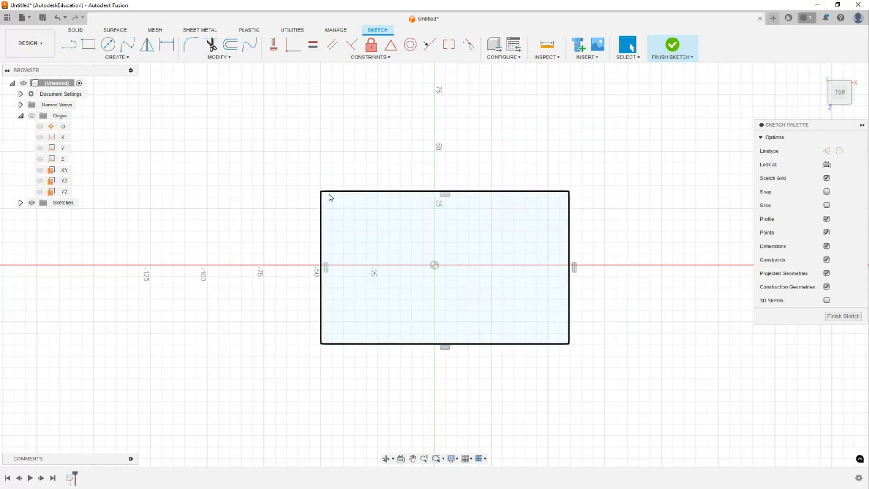
{"action": "mouse_move", "coordinate": [322, 191]}
{"action": "left_mouse_down"}
{"action": "mouse_move", "coordinate": [316, 134]}
{"action": "mouse_move", "coordinate": [336, 201]}
{"action": "left_mouse_up"}
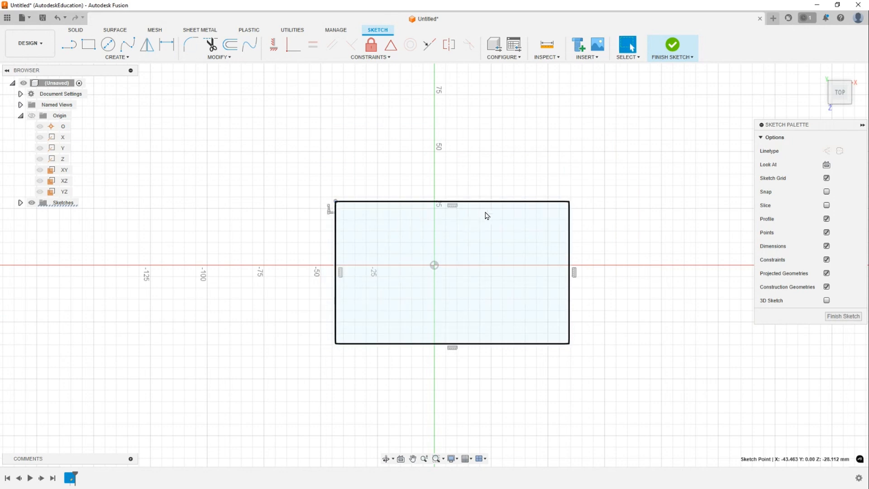
{"action": "mouse_move", "coordinate": [491, 201]}
{"action": "left_mouse_down"}
{"action": "mouse_move", "coordinate": [438, 186]}
{"action": "mouse_move", "coordinate": [475, 211]}
{"action": "left_mouse_up"}
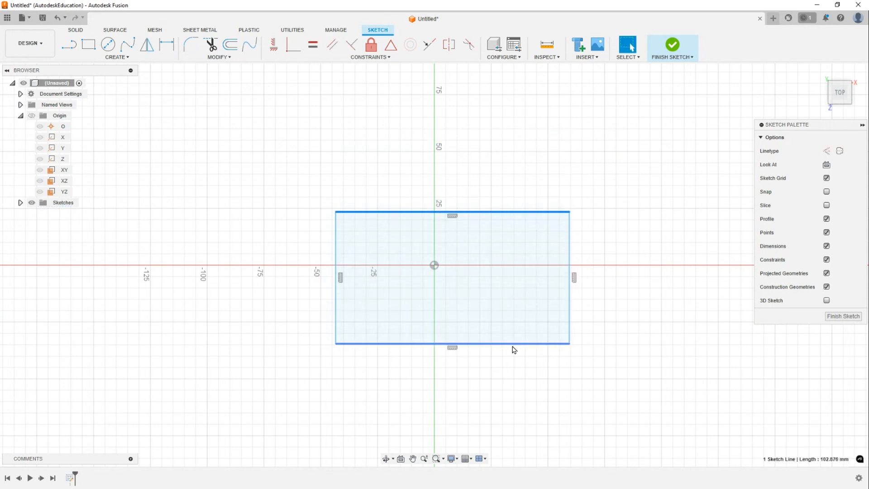
{"action": "left_click_drag", "start_coordinate": [514, 345], "coordinate": [398, 353]}
{"action": "mouse_move", "coordinate": [336, 252]}
{"action": "left_mouse_down"}
{"action": "mouse_move", "coordinate": [318, 247]}
{"action": "mouse_move", "coordinate": [327, 244]}
{"action": "left_mouse_up"}
{"action": "key", "text": "Escape"}
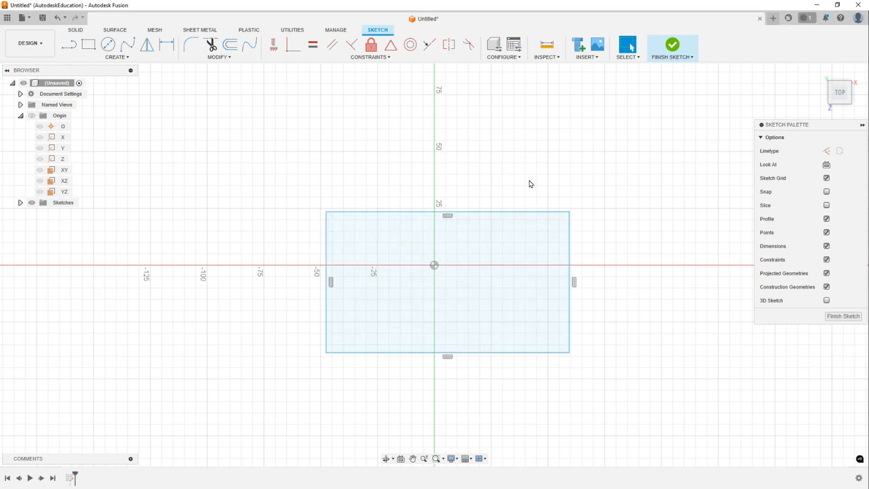
- Extrude the rectangle profile as a new body about 57 mm tall
{"action": "key", "text": "e"}
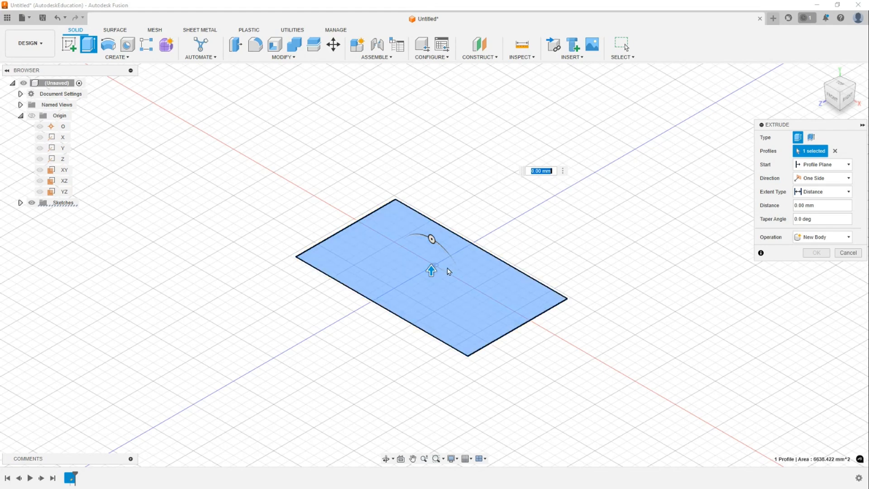
{"action": "middle_click_drag", "start_coordinate": [464, 169], "coordinate": [457, 179]}
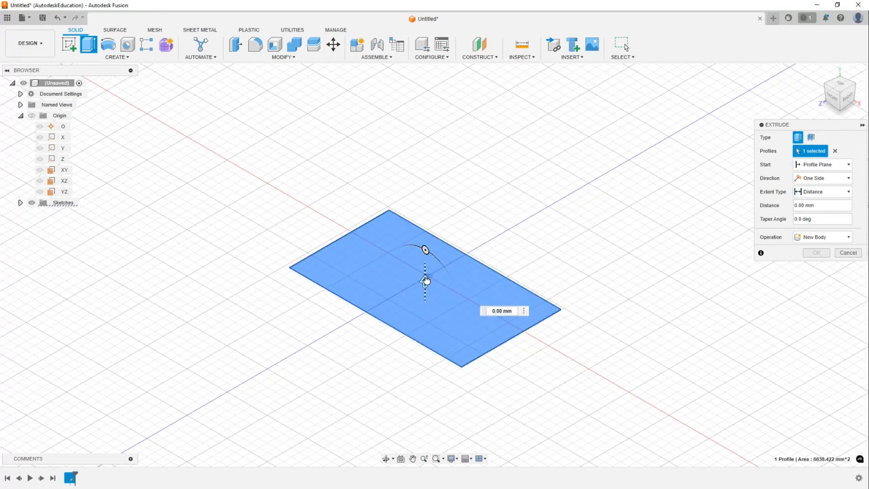
{"action": "left_click_drag", "start_coordinate": [425, 281], "coordinate": [433, 171]}
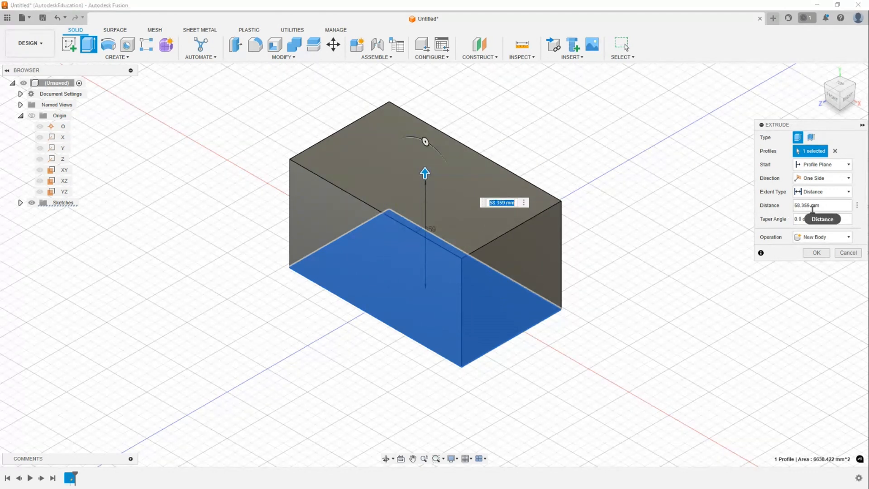
{"action": "left_click", "coordinate": [831, 206]}
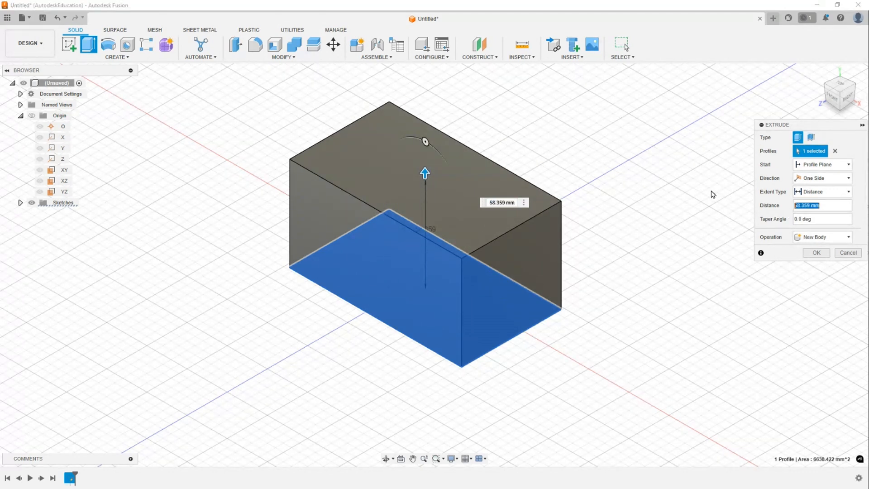
{"action": "mouse_move", "coordinate": [424, 170]}
{"action": "left_mouse_down"}
{"action": "mouse_move", "coordinate": [425, 206]}
{"action": "mouse_move", "coordinate": [425, 180]}
{"action": "left_mouse_up"}
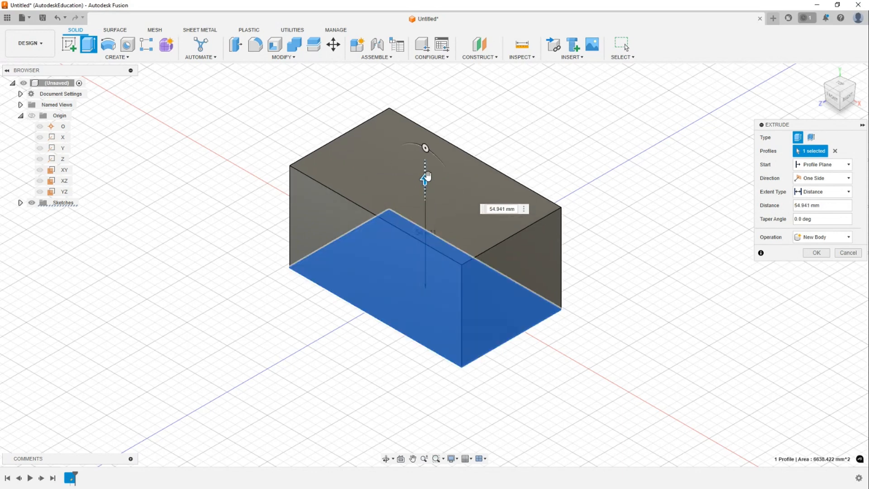
{"action": "mouse_move", "coordinate": [424, 175]}
{"action": "left_mouse_down"}
{"action": "mouse_move", "coordinate": [424, 121]}
{"action": "mouse_move", "coordinate": [425, 181]}
{"action": "left_mouse_up"}
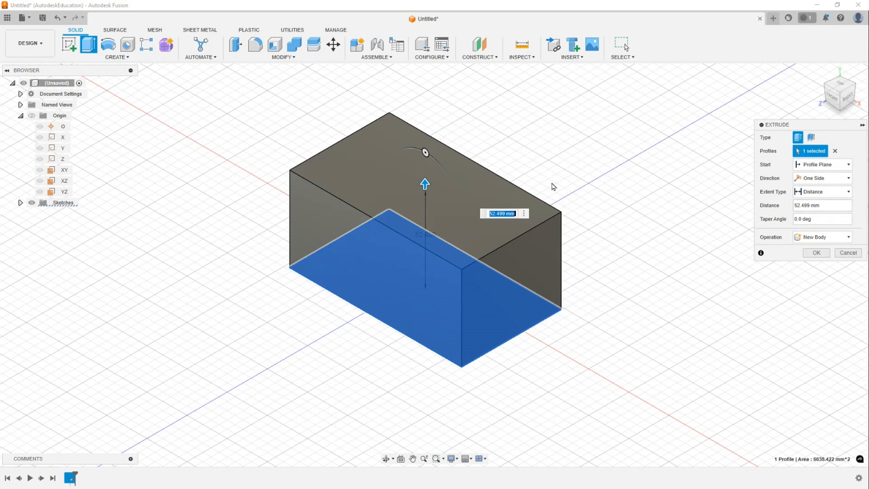
{"action": "left_click_drag", "start_coordinate": [425, 183], "coordinate": [428, 178]}
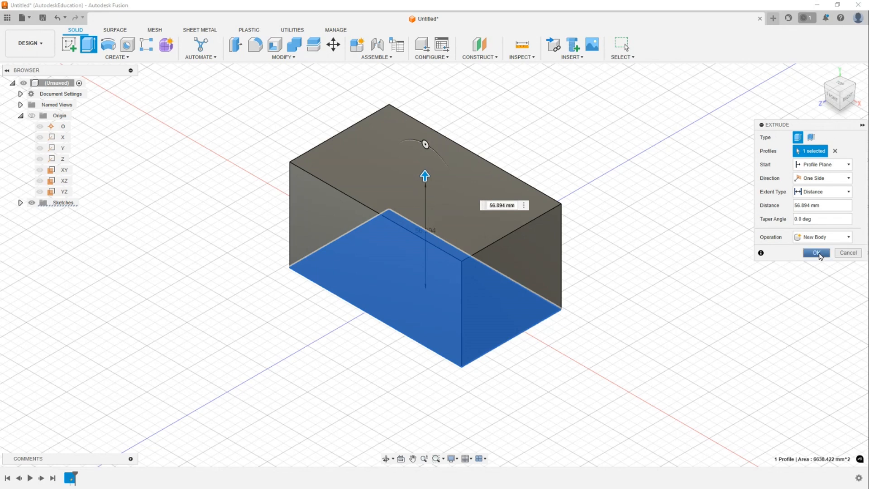
{"action": "left_click", "coordinate": [817, 253]}
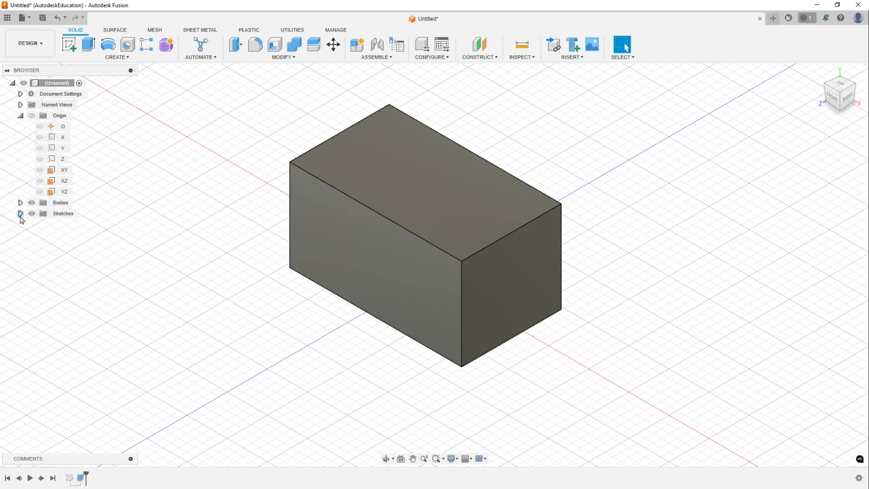
- Expand the Sketches folder in the browser and select Sketch1
{"action": "left_click", "coordinate": [20, 213]}
{"action": "left_click", "coordinate": [75, 226]}
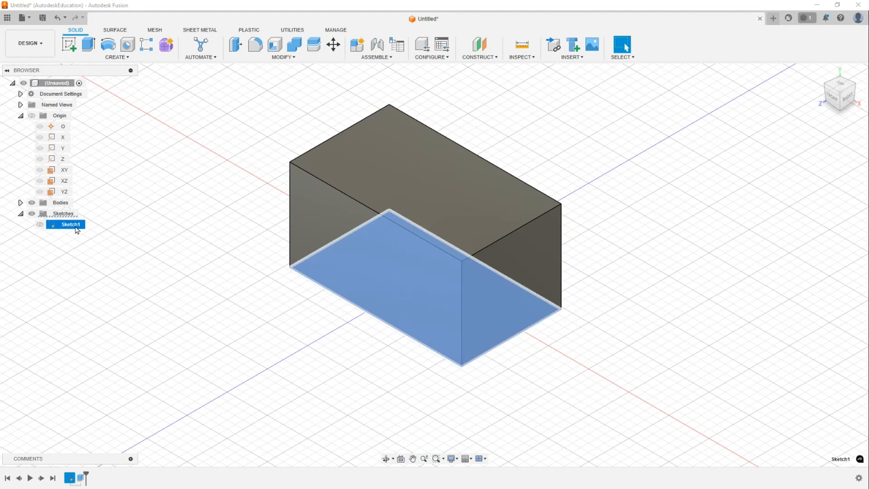
{"action": "right_click", "coordinate": [75, 227]}
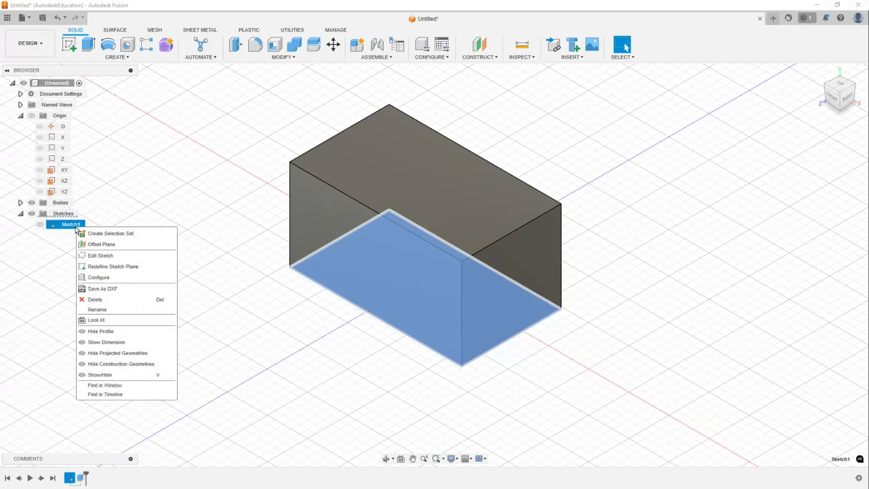
{"action": "left_click", "coordinate": [67, 257]}
{"action": "left_click", "coordinate": [70, 258]}
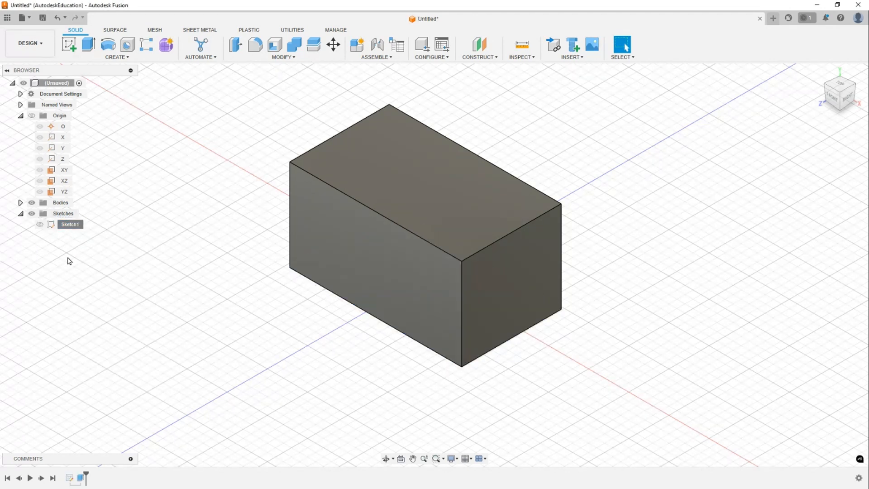
- Edit Sketch1, dragging the rectangle's side edges inward to make it roughly square, about 57 × 57 mm, and finish the sketch
{"action": "right_click", "coordinate": [68, 227]}
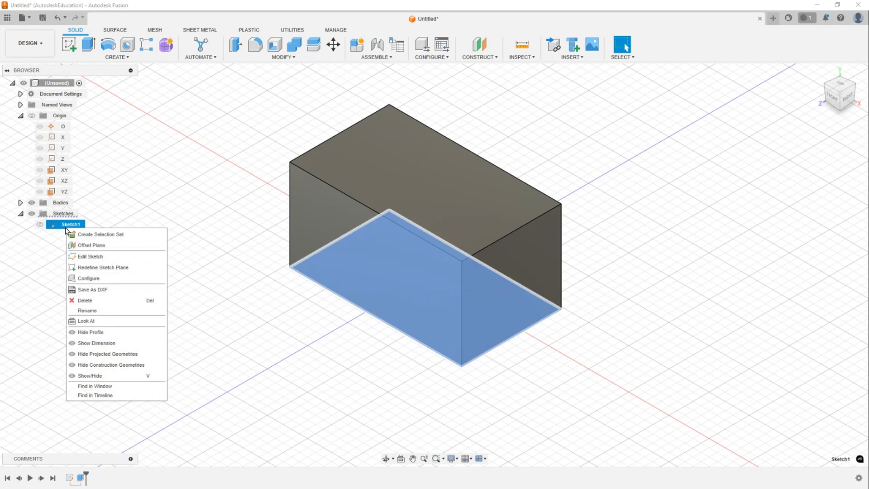
{"action": "left_click", "coordinate": [91, 257]}
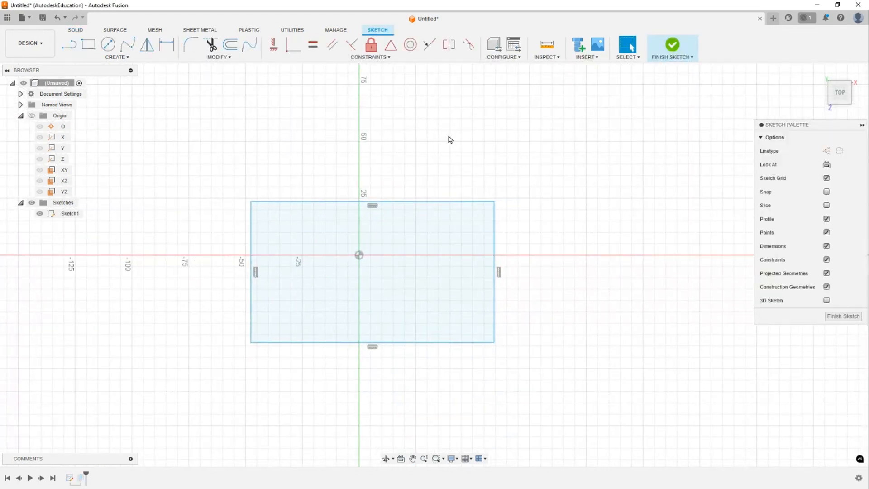
{"action": "left_click_drag", "start_coordinate": [495, 256], "coordinate": [408, 256]}
{"action": "left_click_drag", "start_coordinate": [252, 254], "coordinate": [268, 252]}
{"action": "left_click", "coordinate": [550, 194]}
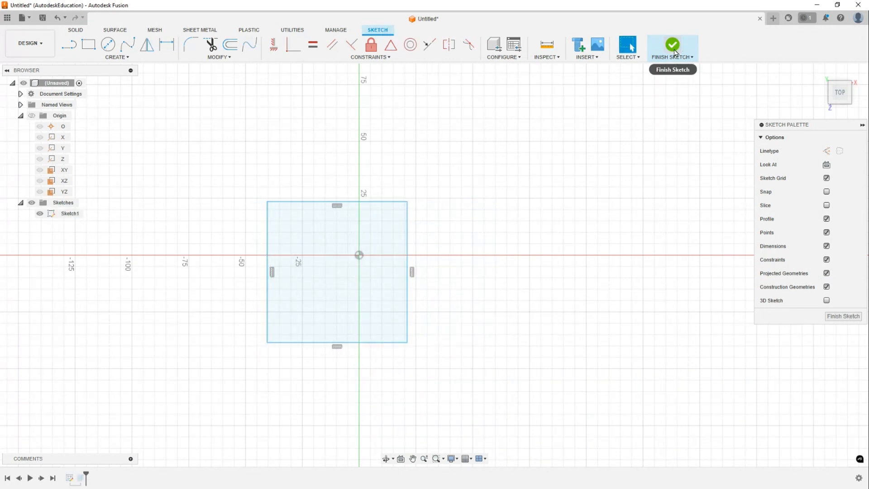
{"action": "left_click", "coordinate": [673, 46]}
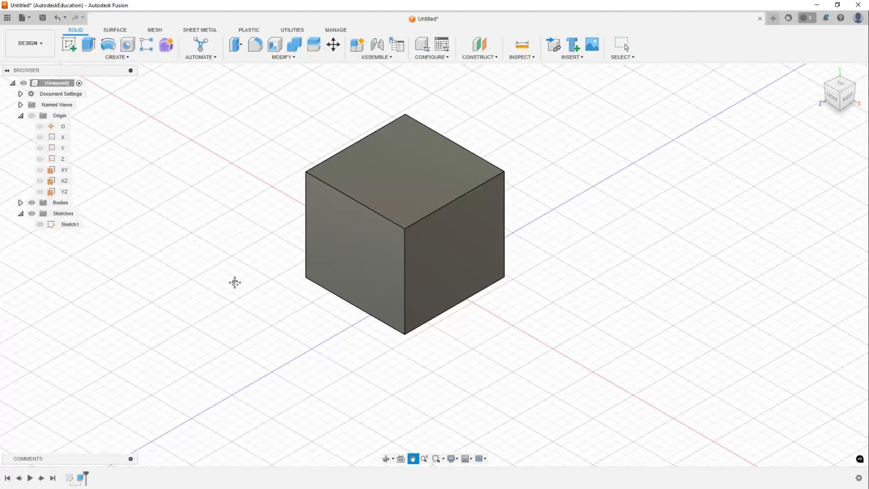
{"action": "middle_click_drag", "start_coordinate": [235, 283], "coordinate": [268, 316]}
{"action": "middle_click_drag", "start_coordinate": [338, 205], "coordinate": [272, 175]}
{"action": "scroll", "coordinate": [255, 188], "scroll_direction": "up", "scroll_amount": 2}
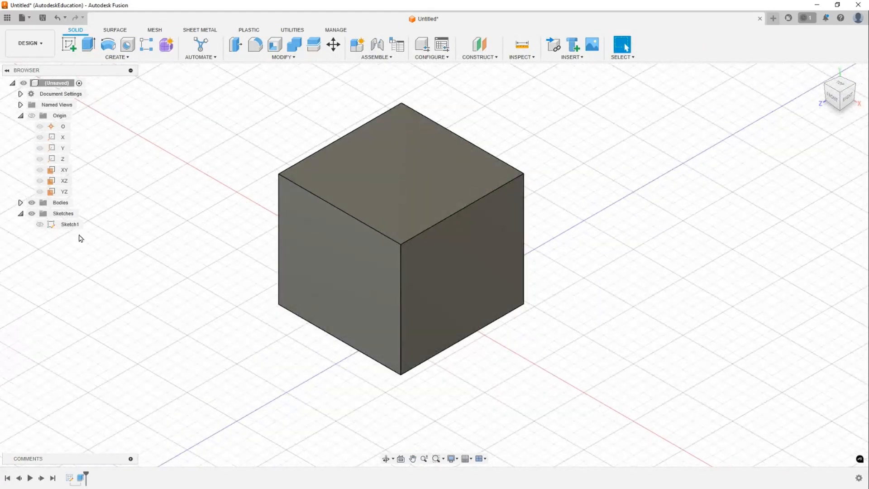
{"action": "left_click", "coordinate": [70, 224]}
{"action": "left_click", "coordinate": [186, 237]}
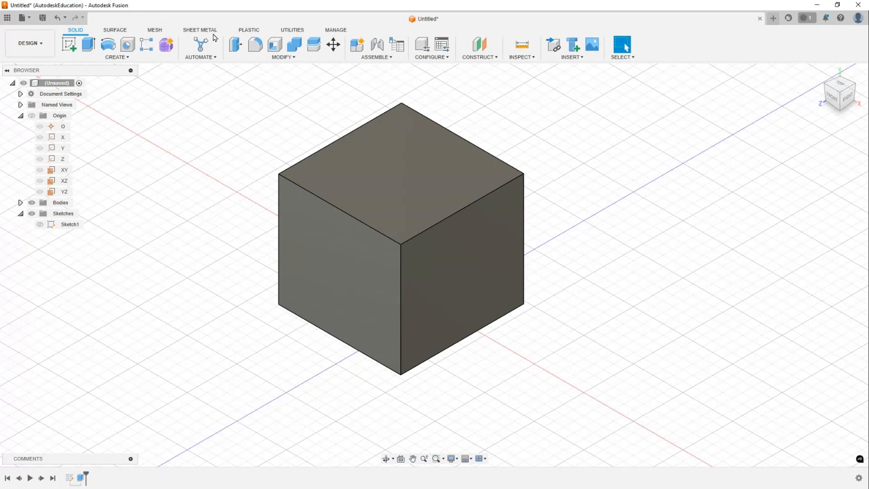
{"action": "left_click", "coordinate": [128, 57]}
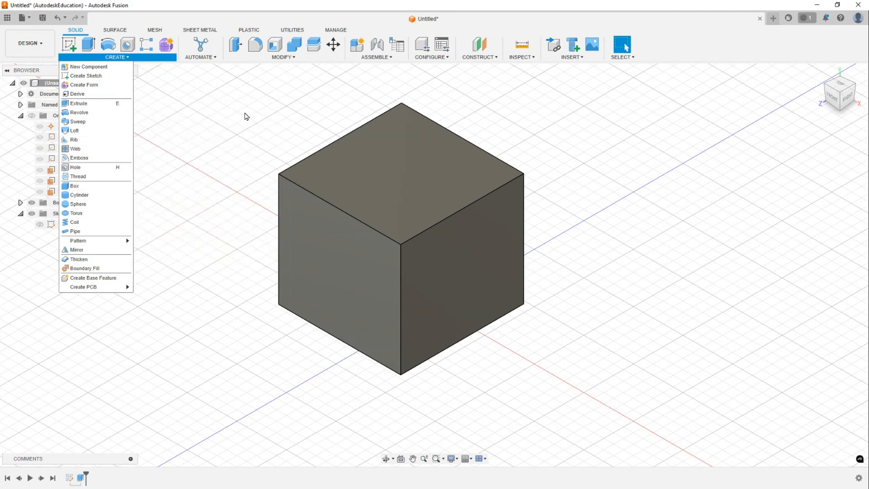
{"action": "left_click", "coordinate": [246, 116]}
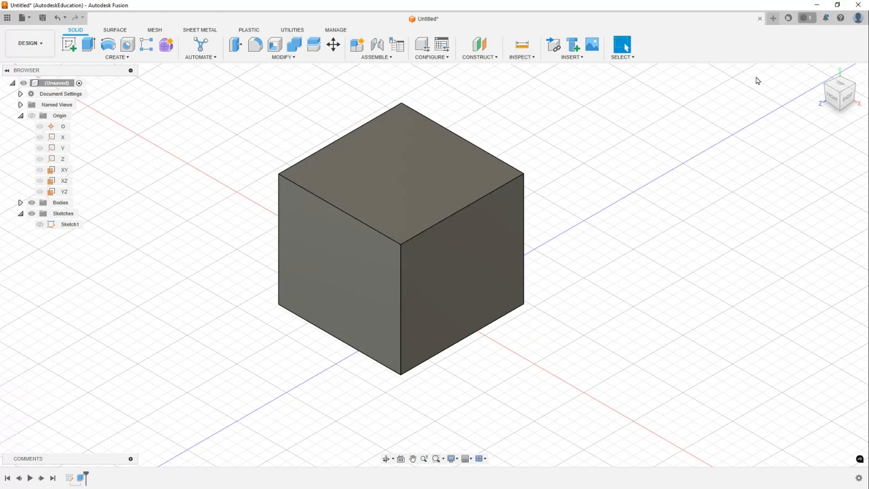
{"action": "left_click", "coordinate": [771, 20]}
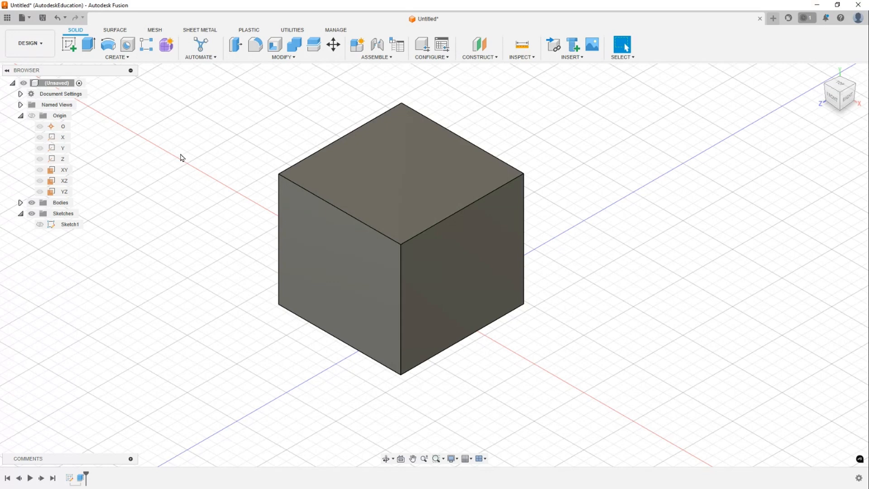
{"action": "right_click", "coordinate": [72, 226]}
{"action": "left_click", "coordinate": [218, 198]}
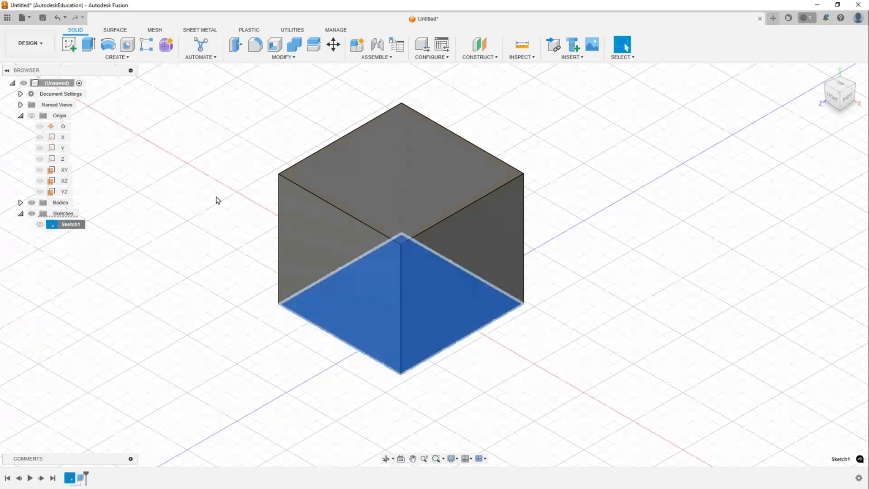
{"action": "left_click", "coordinate": [181, 196]}
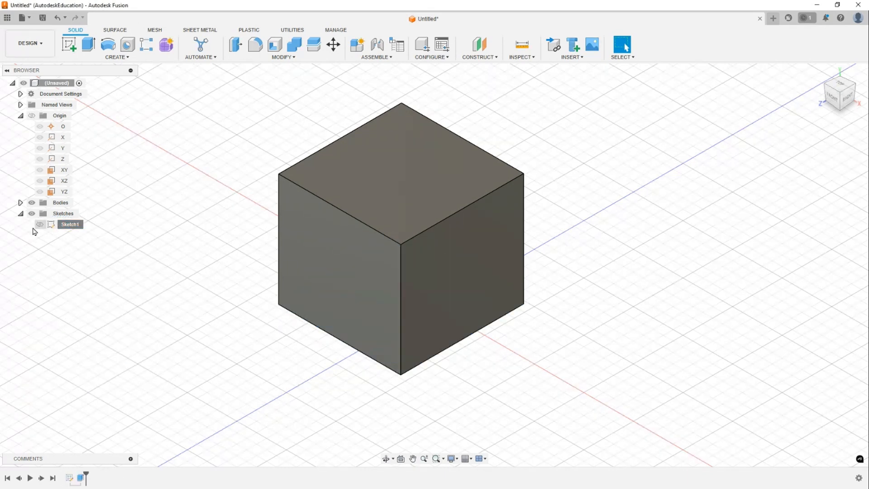
- Make Sketch1 visible while the timeline is rolled back before the extrusion, then return the marker to the end
{"action": "left_click_drag", "start_coordinate": [86, 473], "coordinate": [75, 475]}
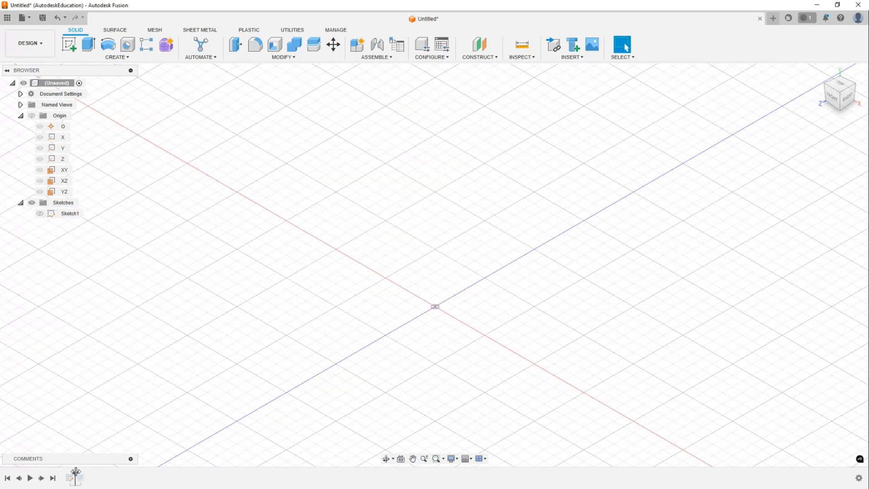
{"action": "left_click", "coordinate": [40, 214]}
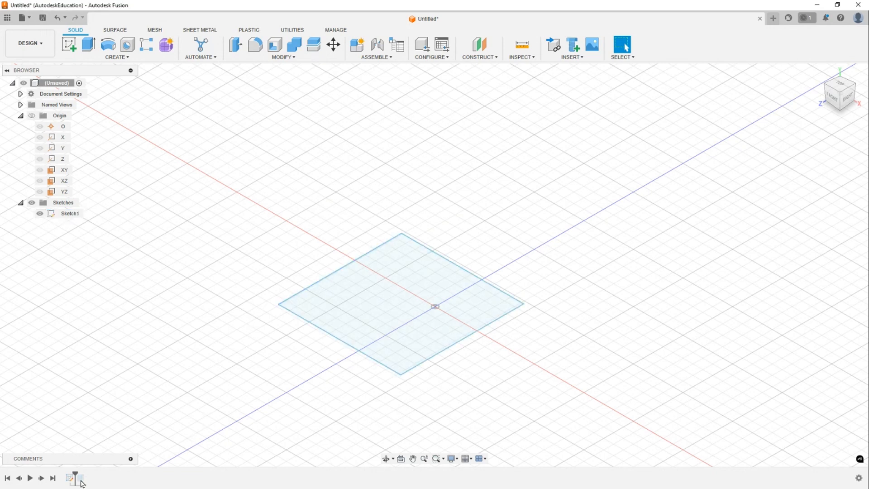
{"action": "left_click_drag", "start_coordinate": [75, 474], "coordinate": [86, 474]}
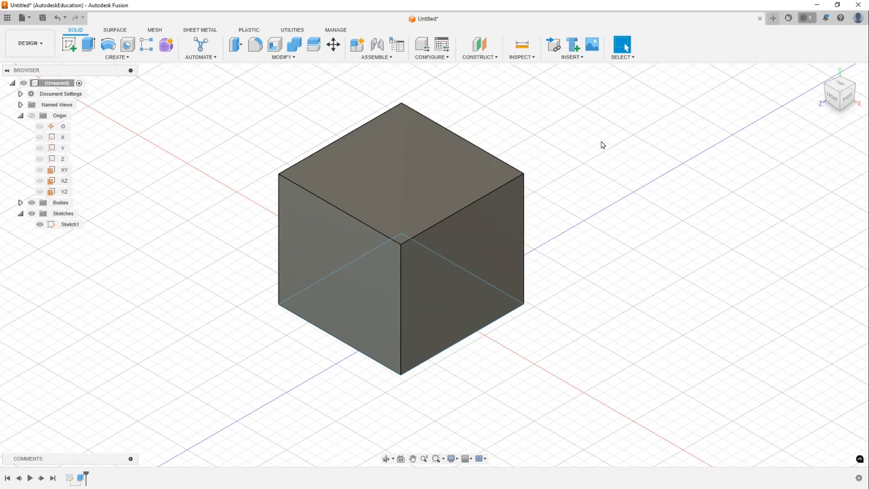
- Zoom, fit, orbit and pan around the box, returning to the home view
{"action": "scroll", "coordinate": [592, 175], "scroll_direction": "down", "scroll_amount": 5}
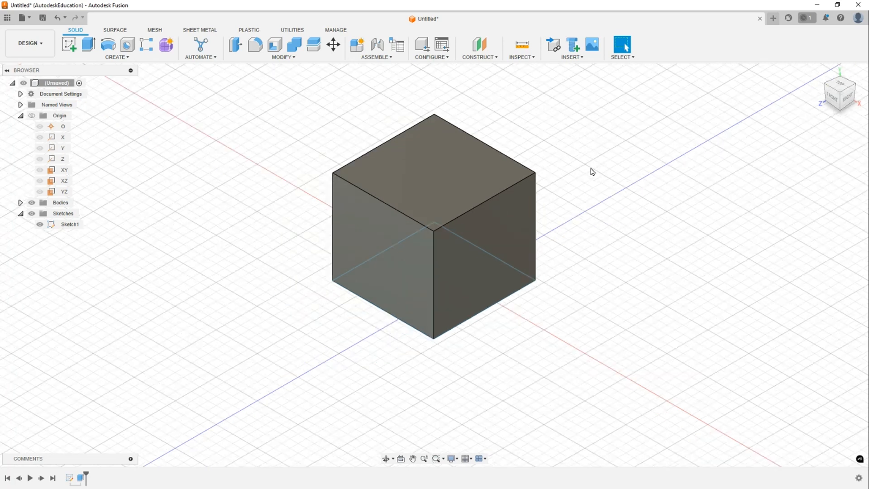
{"action": "scroll", "coordinate": [592, 180], "scroll_direction": "down", "scroll_amount": 10}
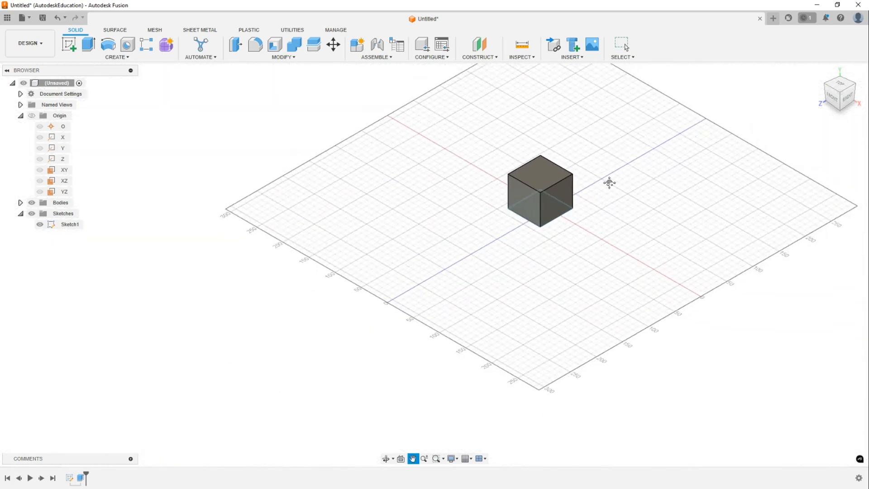
{"action": "scroll", "coordinate": [535, 209], "scroll_direction": "down", "scroll_amount": 10}
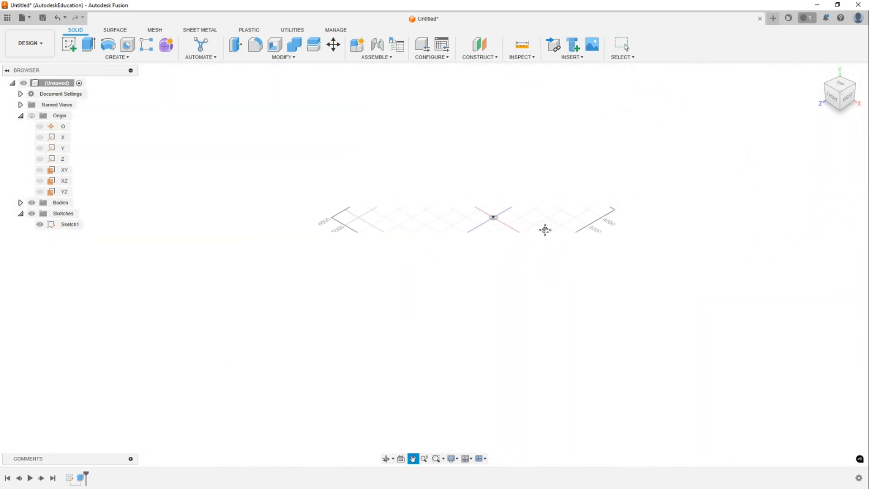
{"action": "scroll", "coordinate": [487, 227], "scroll_direction": "down", "scroll_amount": 2}
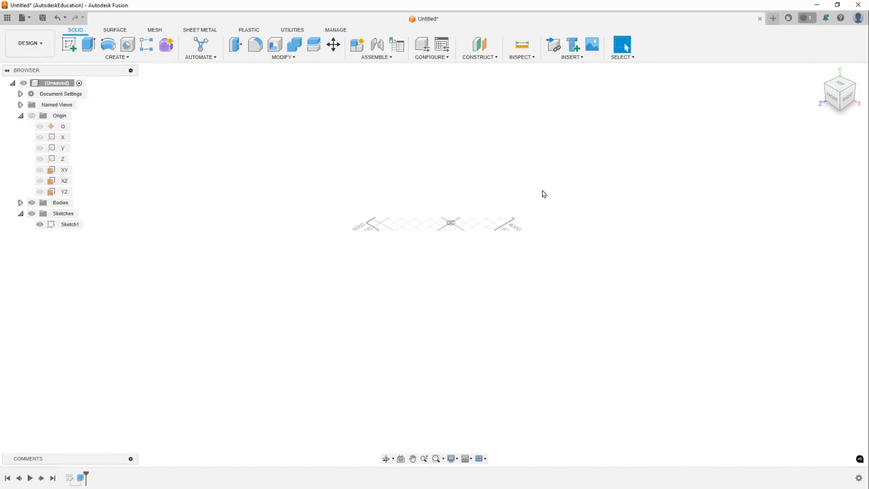
{"action": "key", "text": "F6"}
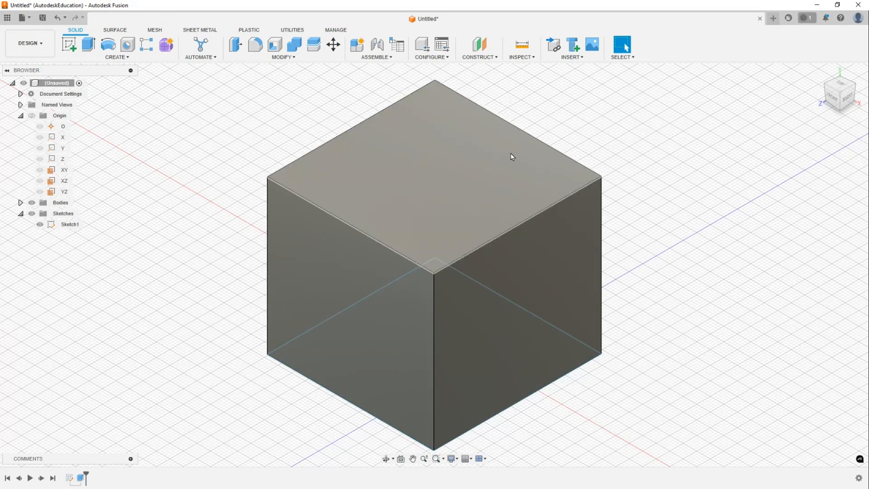
{"action": "middle_click_drag", "start_coordinate": [500, 254], "coordinate": [403, 208]}
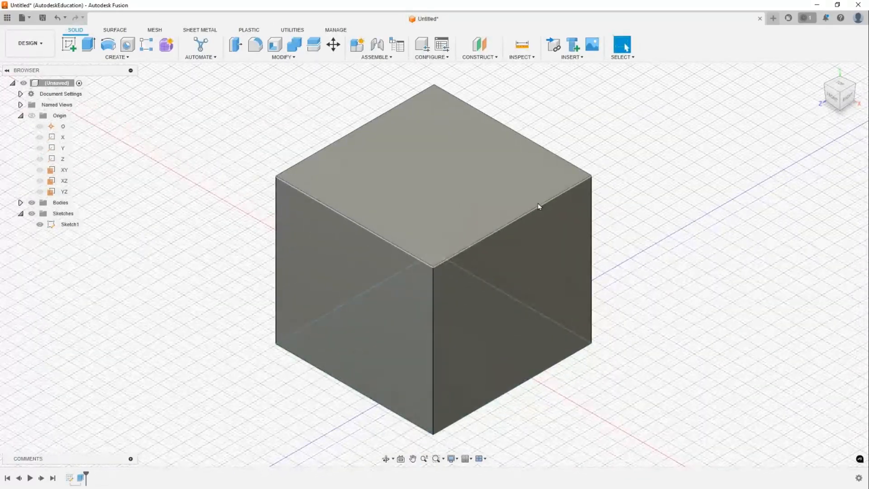
{"action": "middle_click_drag", "start_coordinate": [377, 260], "coordinate": [576, 253], "text": "shift"}
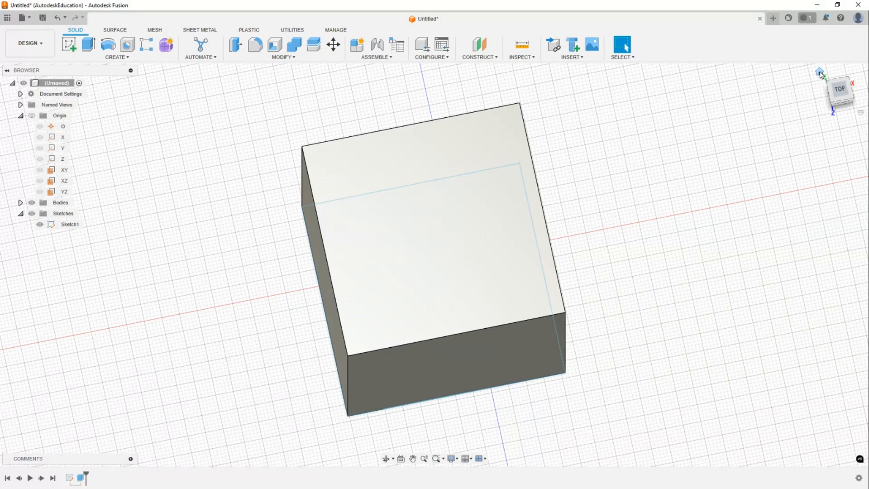
{"action": "left_click", "coordinate": [821, 74]}
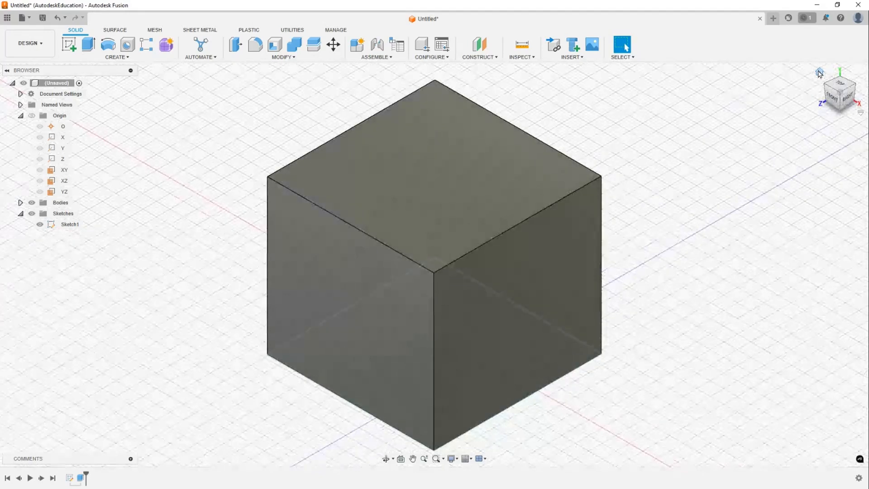
{"action": "middle_click_drag", "start_coordinate": [716, 200], "coordinate": [628, 184]}
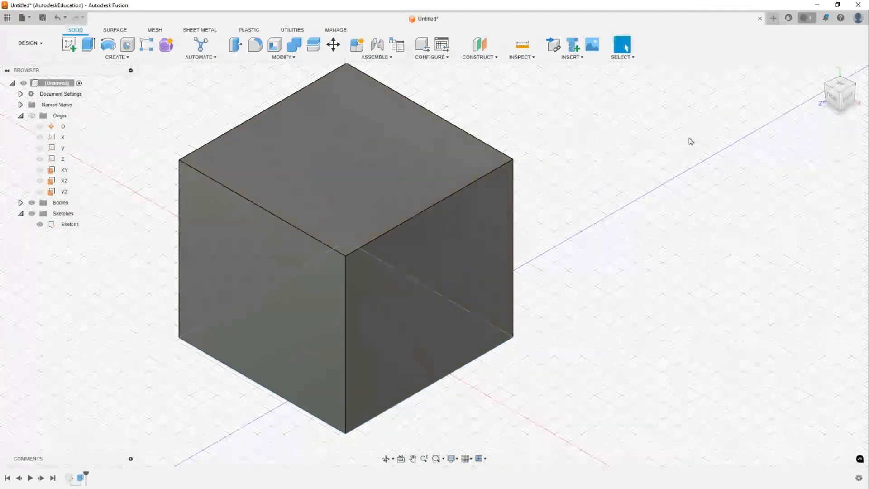
{"action": "left_click", "coordinate": [821, 74]}
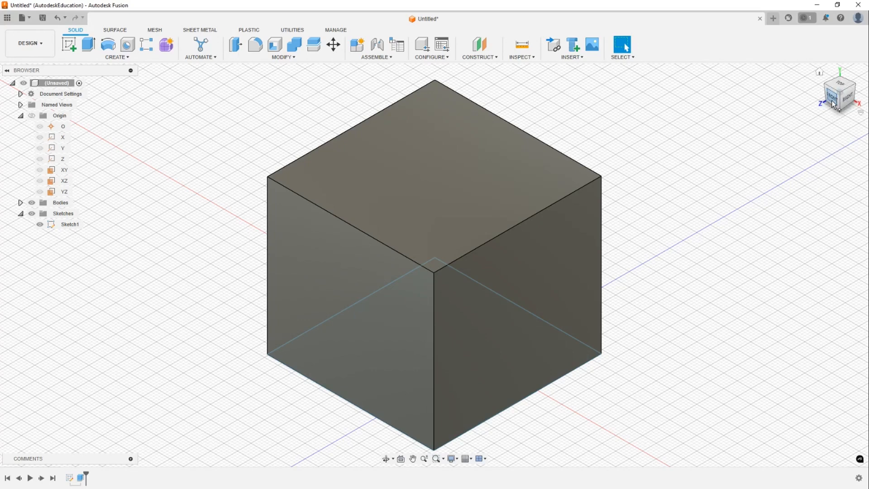
- Examine the box from the top, side, front and corner ViewCube orientations, then return to the home view
{"action": "left_click", "coordinate": [843, 87]}
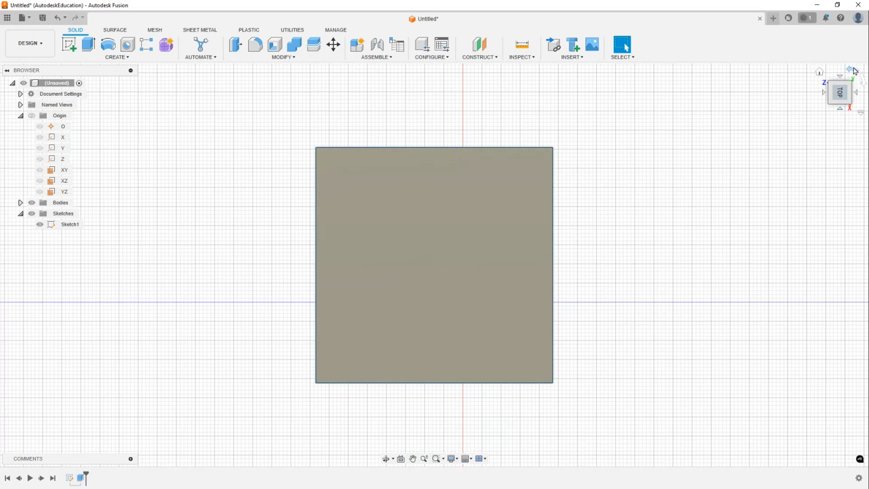
{"action": "left_click", "coordinate": [856, 74]}
{"action": "left_click", "coordinate": [855, 74]}
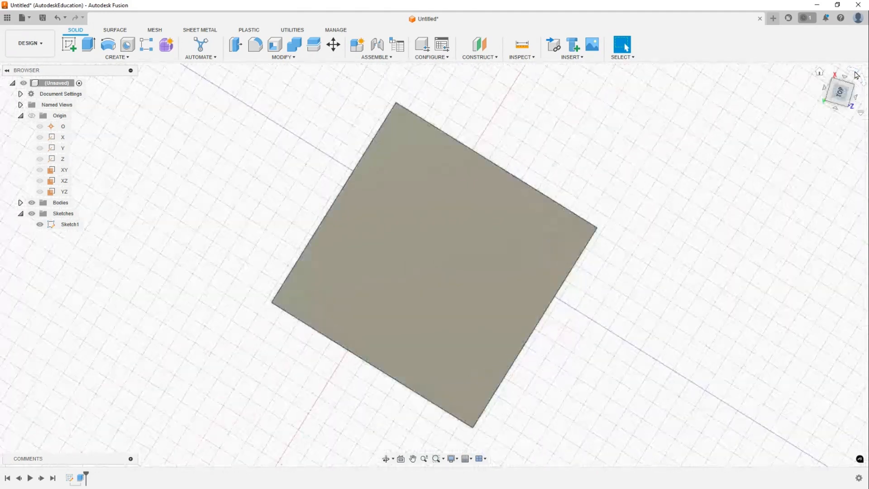
{"action": "left_click", "coordinate": [856, 75]}
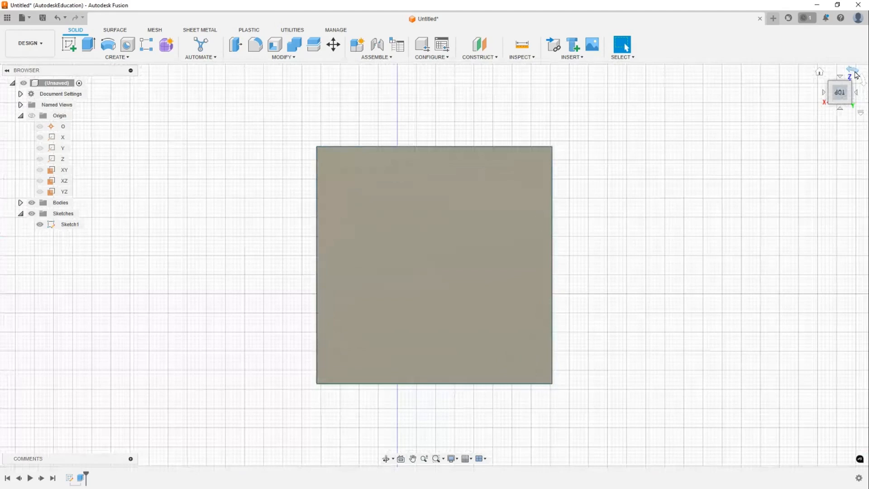
{"action": "left_click", "coordinate": [859, 97]}
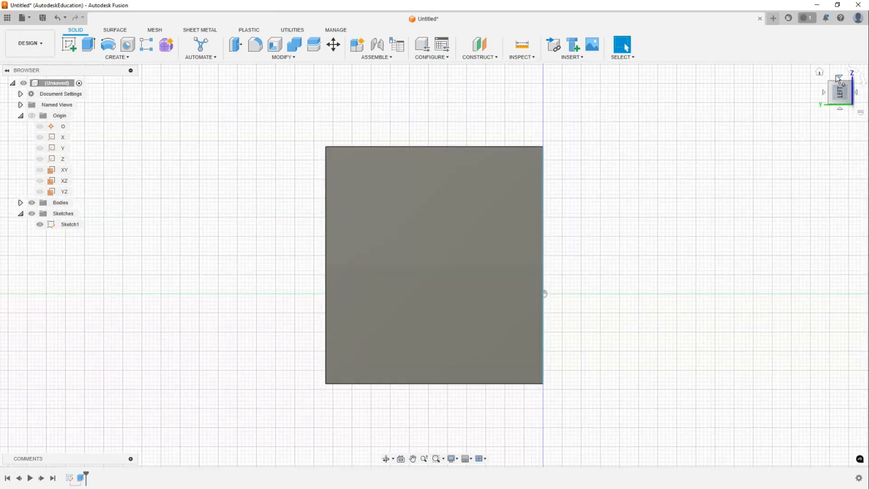
{"action": "left_click", "coordinate": [842, 80]}
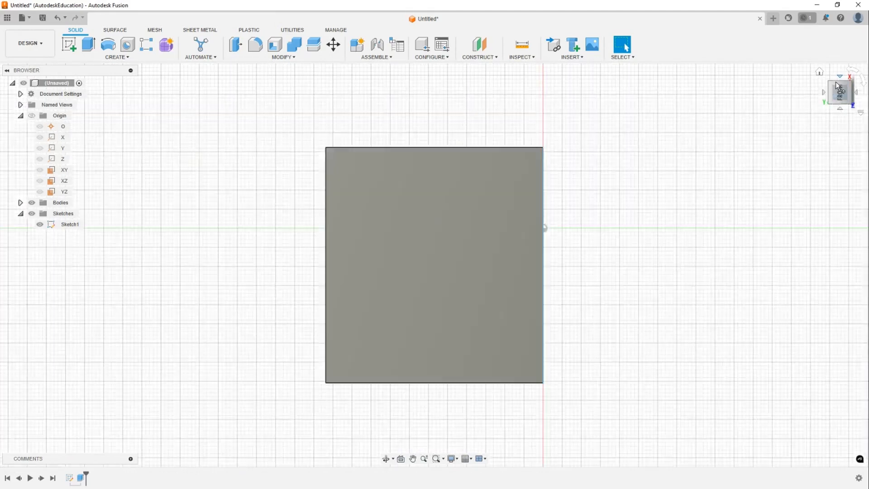
{"action": "left_click", "coordinate": [820, 72]}
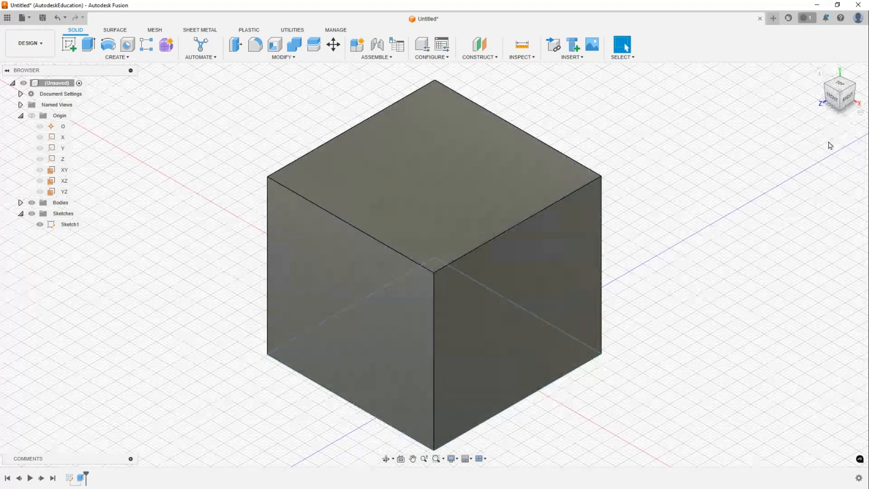
{"action": "left_click", "coordinate": [842, 113]}
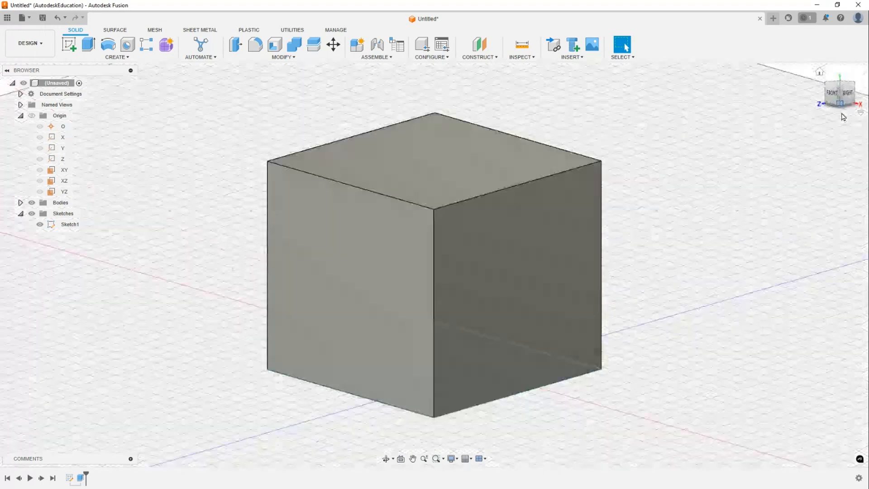
{"action": "left_click", "coordinate": [827, 102]}
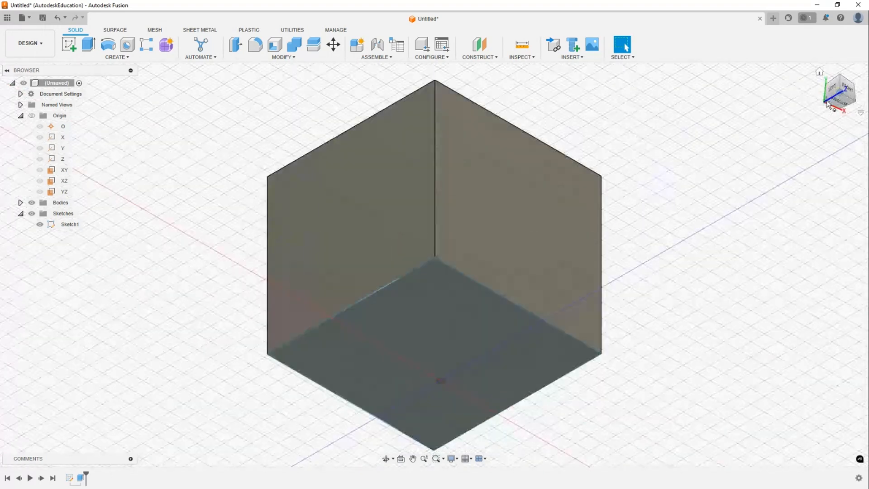
{"action": "left_click", "coordinate": [820, 72]}
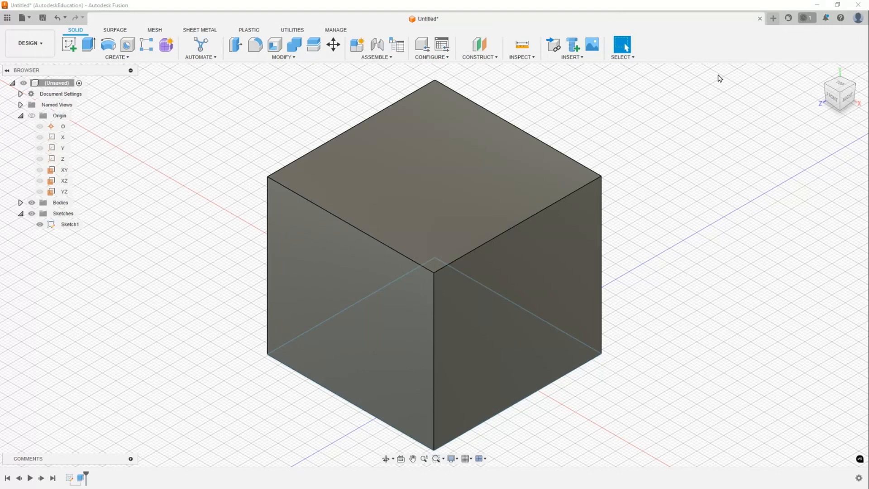
- Start a new design, create a sketch on the YZ origin plane, and finish it empty
{"action": "key", "text": "ctrl+n"}
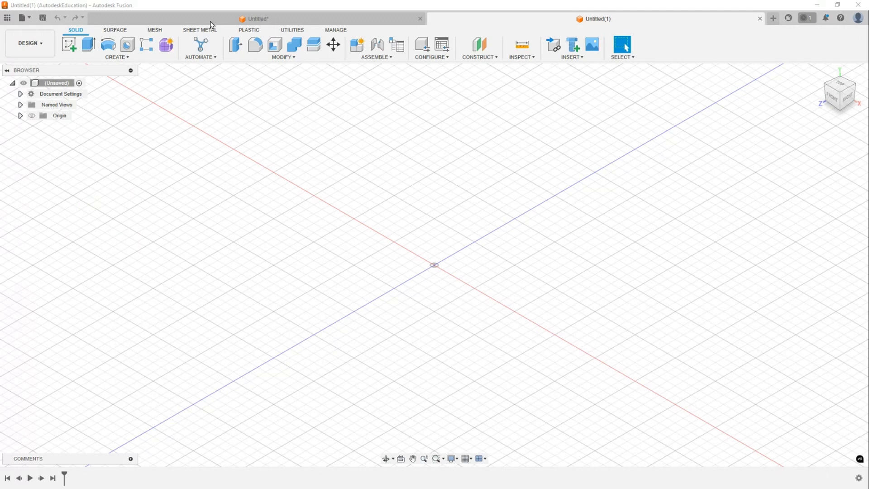
{"action": "left_click", "coordinate": [71, 48]}
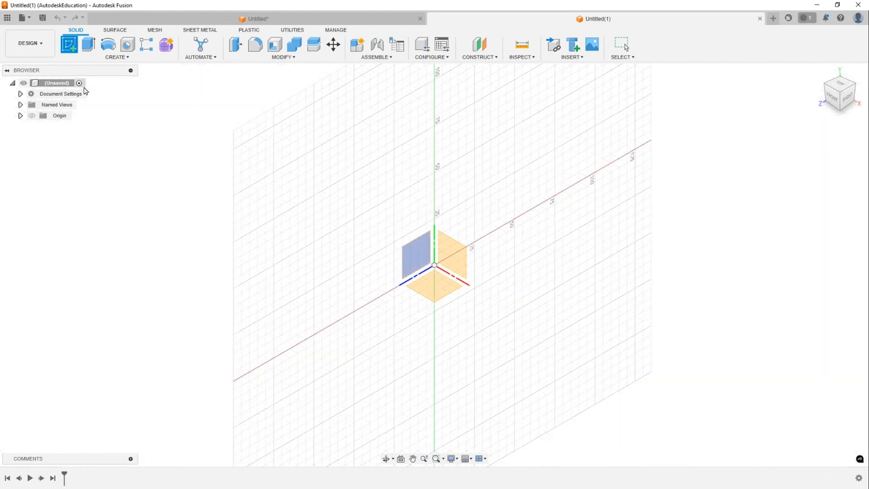
{"action": "left_click", "coordinate": [71, 46]}
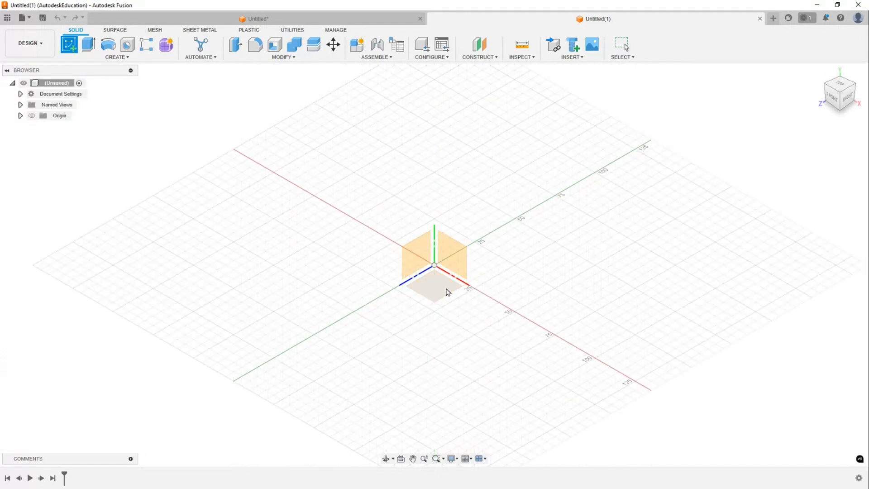
{"action": "left_click", "coordinate": [459, 271]}
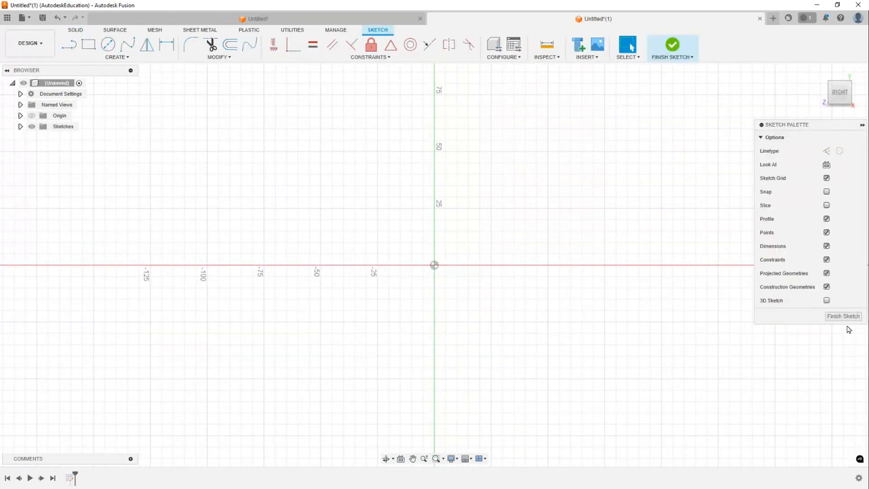
{"action": "left_click", "coordinate": [846, 327]}
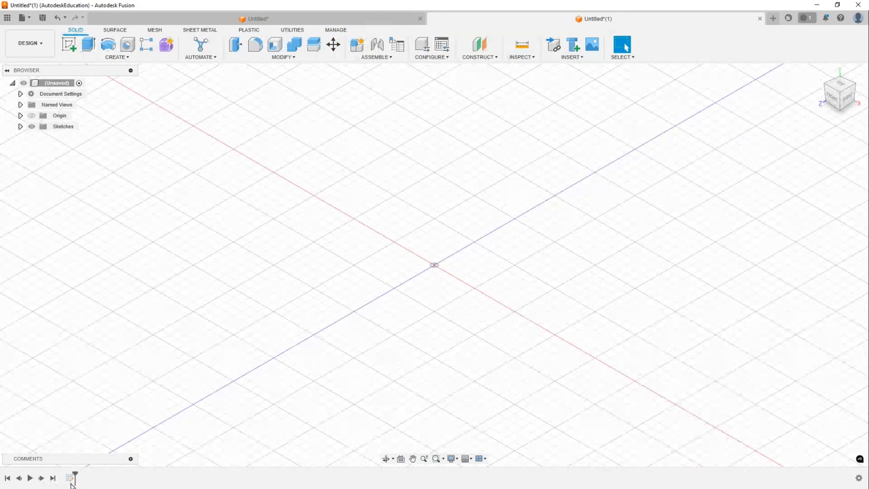
- Redefine the sketch's plane to the XZ origin plane
{"action": "left_click", "coordinate": [71, 477]}
{"action": "right_click", "coordinate": [71, 478]}
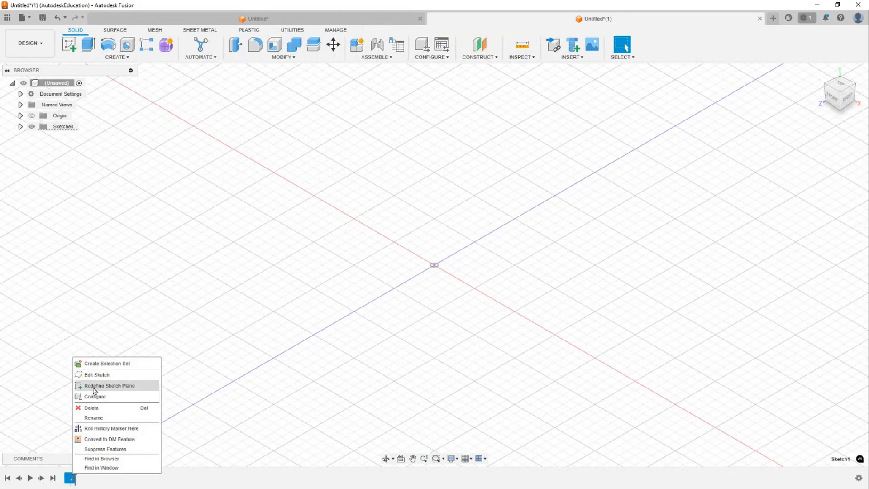
{"action": "left_click", "coordinate": [93, 387]}
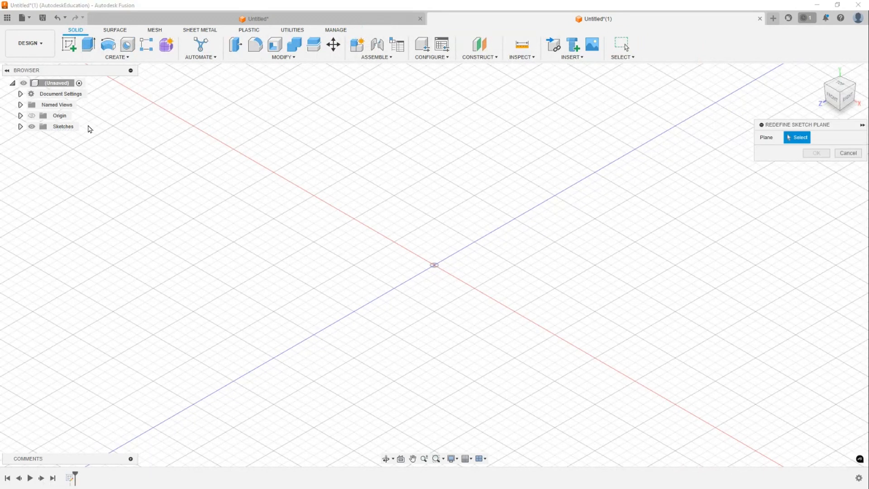
{"action": "left_click", "coordinate": [21, 115]}
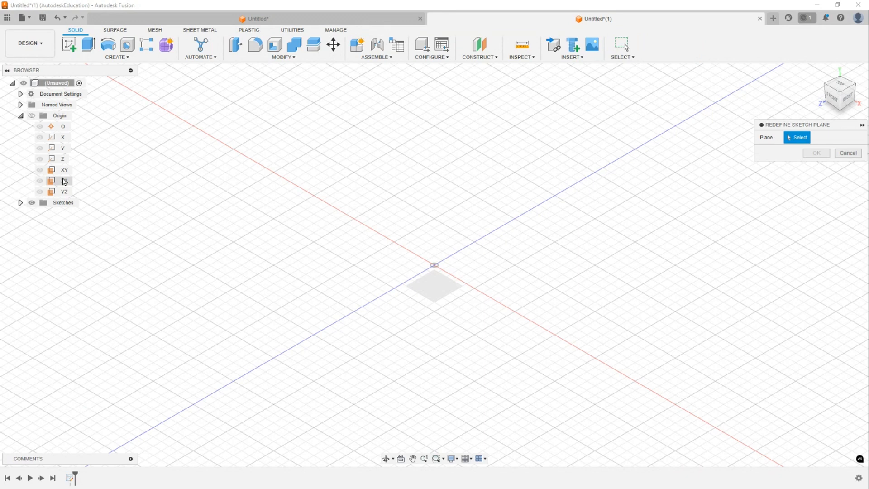
{"action": "left_click", "coordinate": [65, 181]}
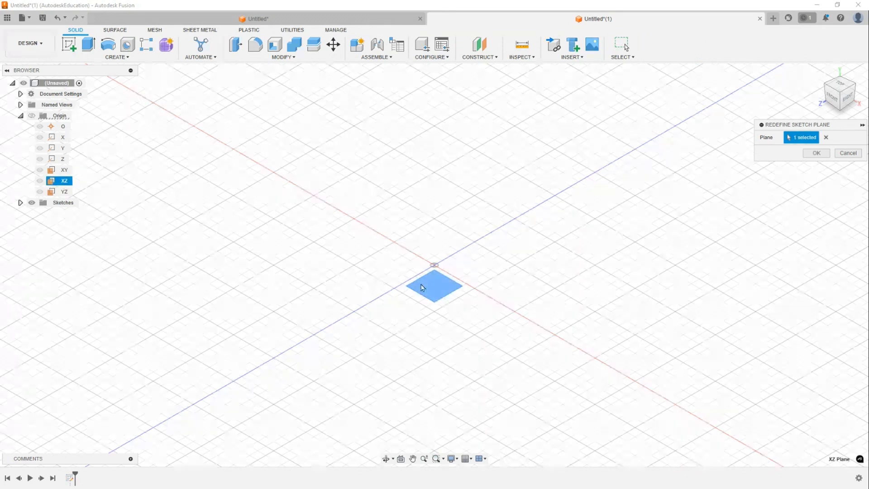
{"action": "left_click", "coordinate": [812, 154]}
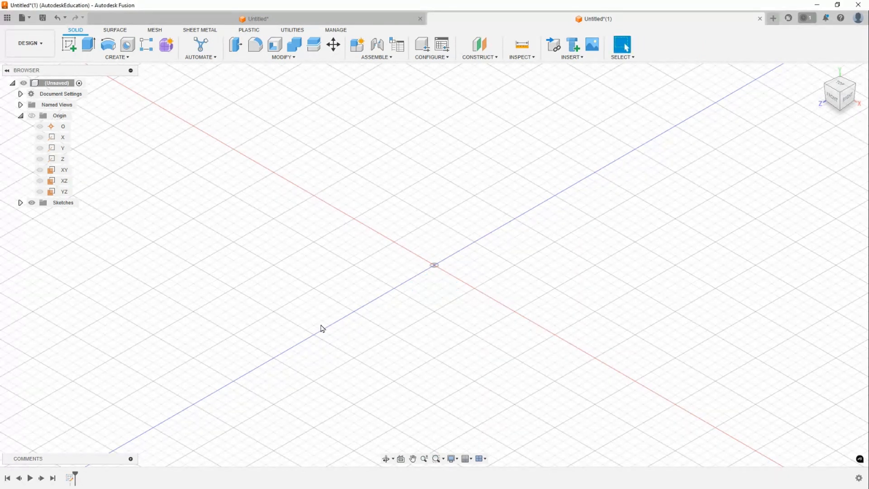
- Reopen the sketch for editing and orient it to a top-down view
{"action": "right_click", "coordinate": [73, 481]}
{"action": "left_click", "coordinate": [105, 379]}
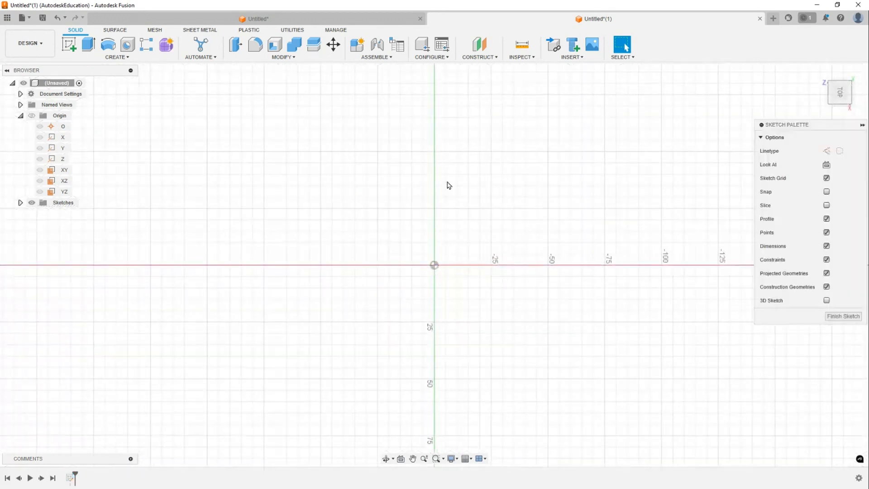
{"action": "left_click", "coordinate": [857, 76]}
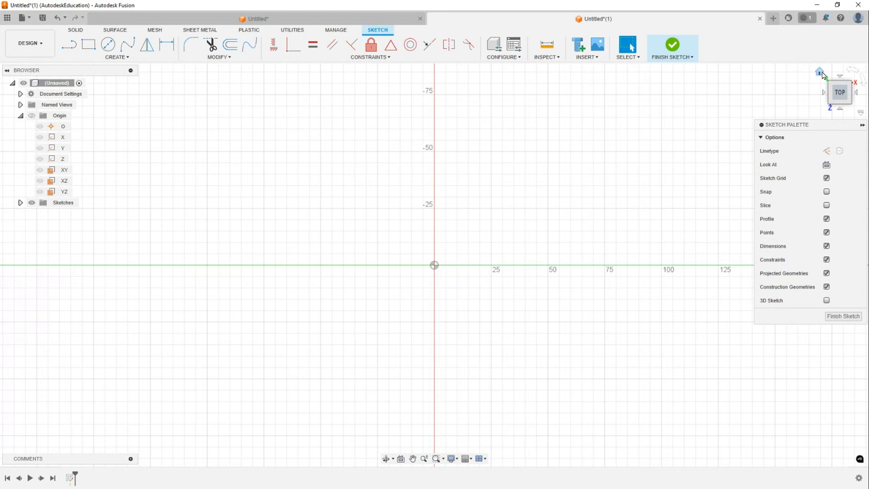
{"action": "left_click", "coordinate": [821, 73]}
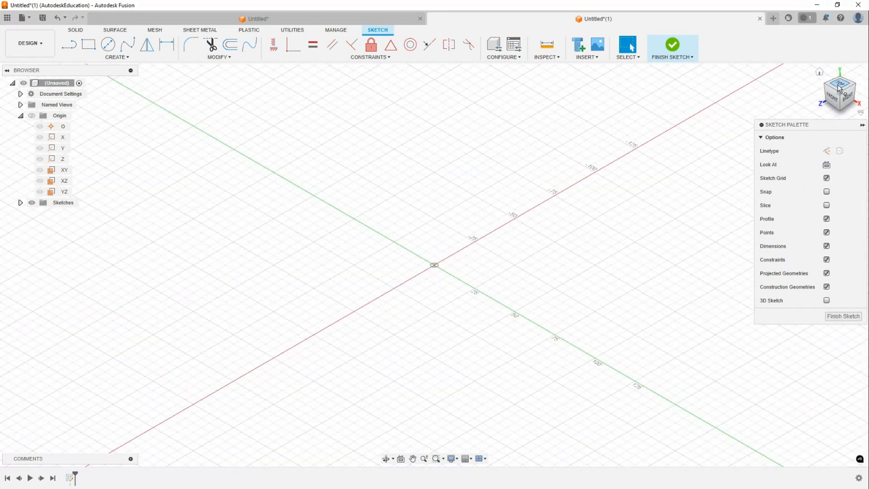
{"action": "left_click", "coordinate": [838, 87]}
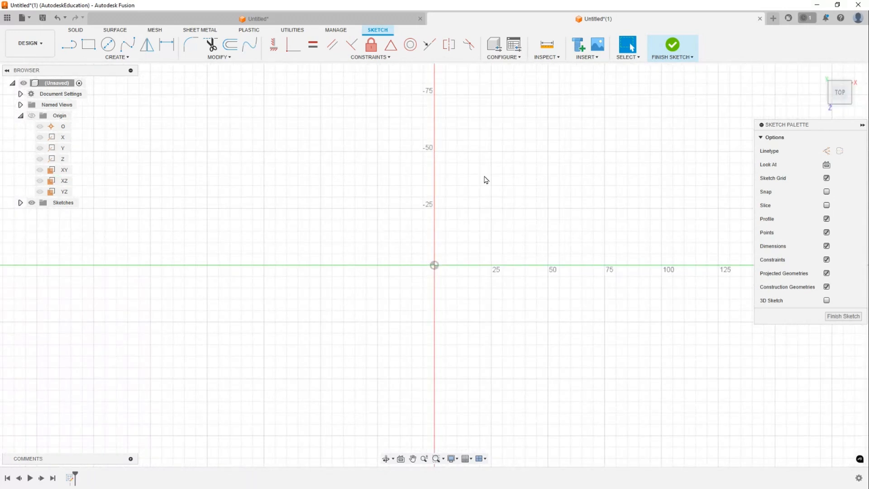
{"action": "mouse_move", "coordinate": [413, 151]}
{"action": "middle_mouse_down"}
{"action": "mouse_move", "coordinate": [398, 178]}
{"action": "mouse_move", "coordinate": [407, 183]}
{"action": "middle_mouse_up"}
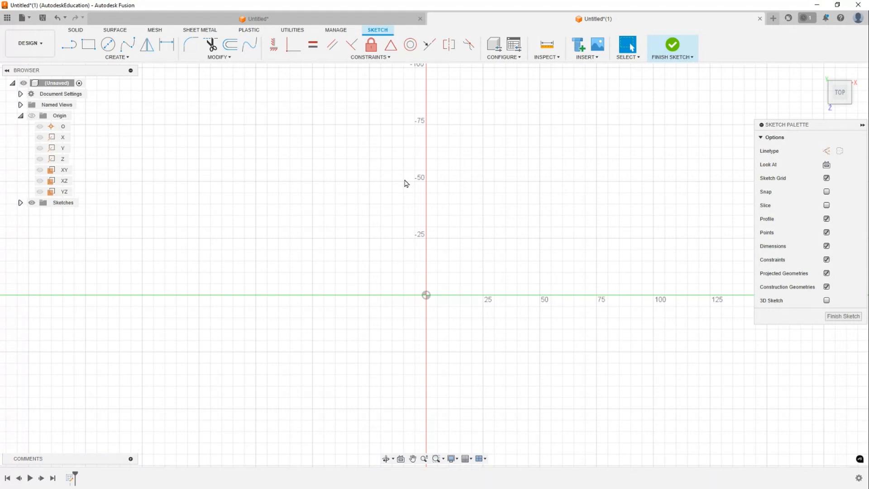
{"action": "key", "text": "l"}
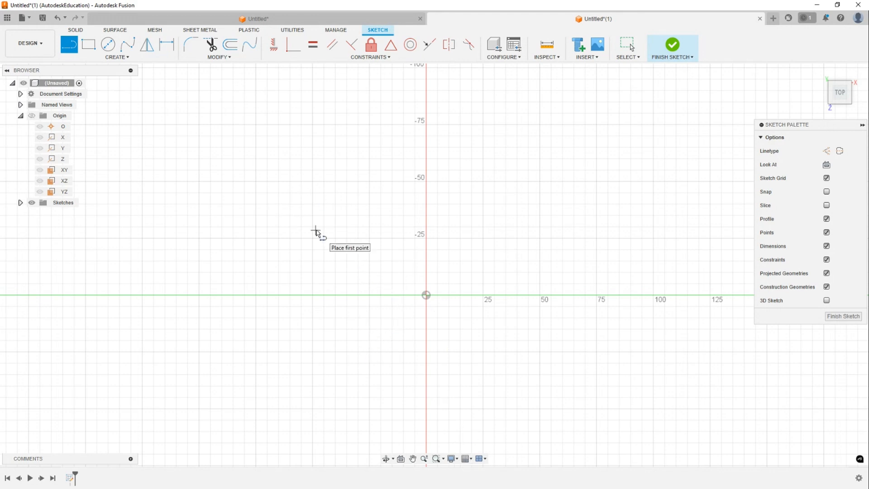
{"action": "left_click", "coordinate": [473, 459]}
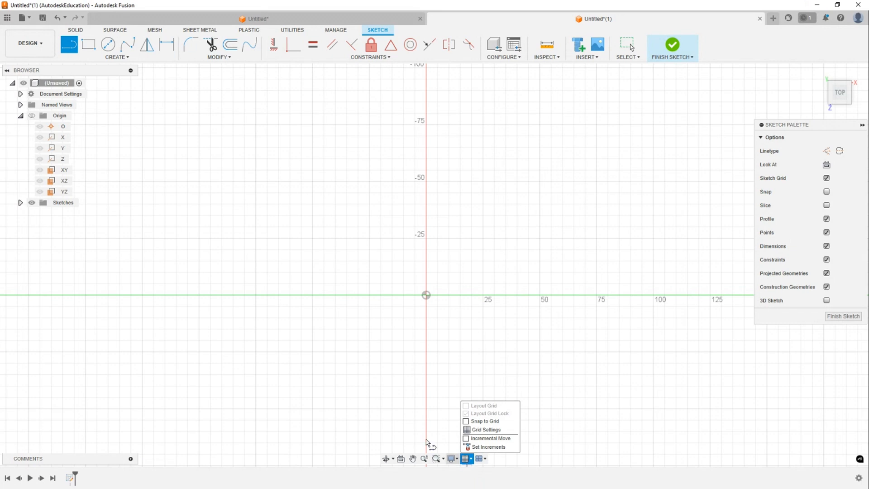
{"action": "key", "text": "Escape"}
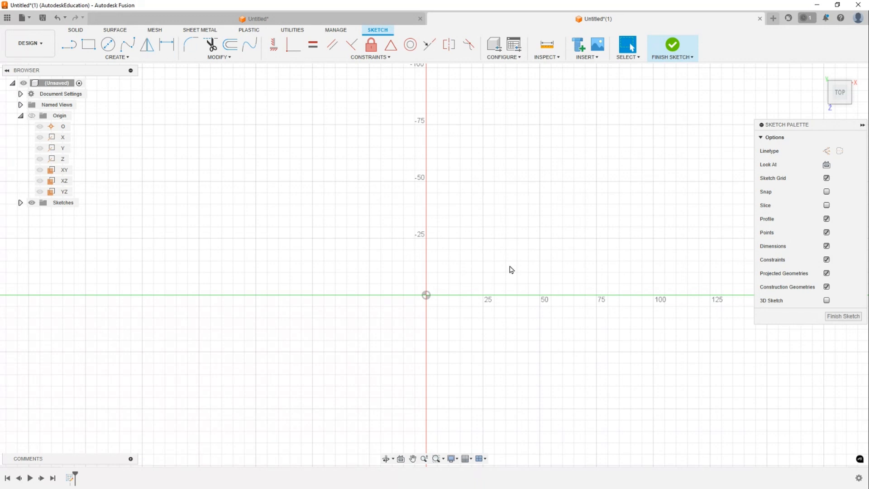
{"action": "left_click", "coordinate": [471, 460]}
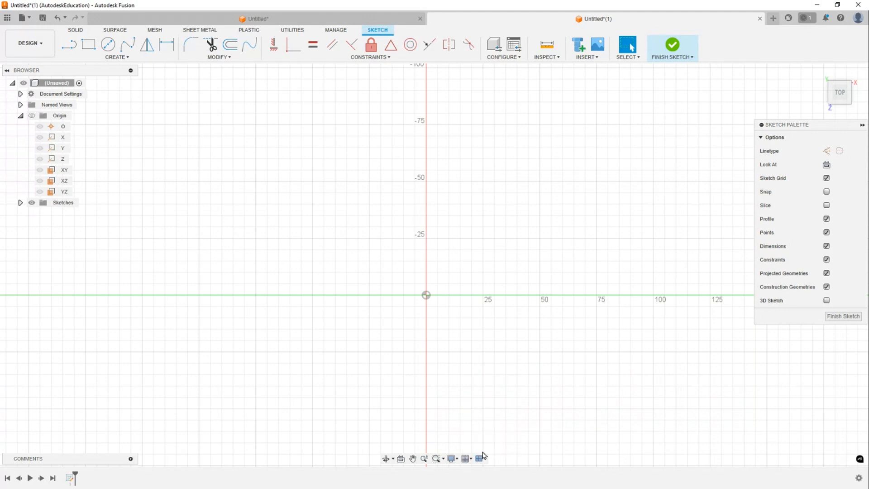
{"action": "left_click", "coordinate": [473, 460]}
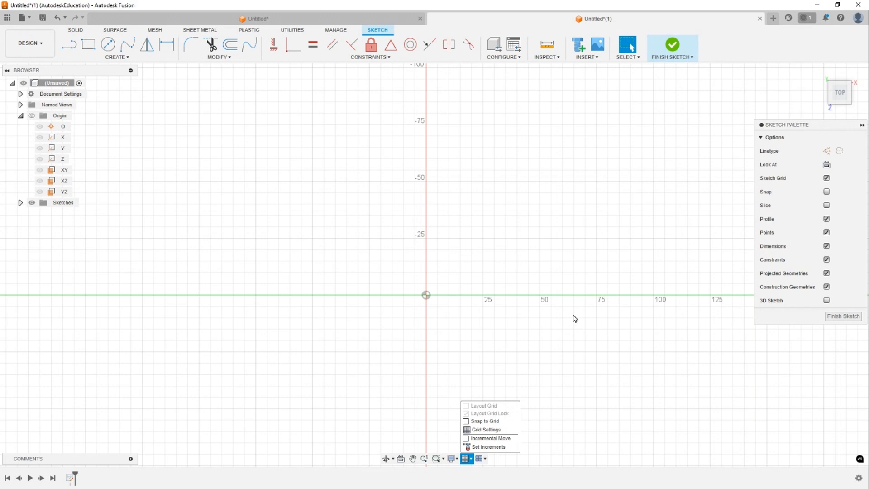
{"action": "key", "text": "l"}
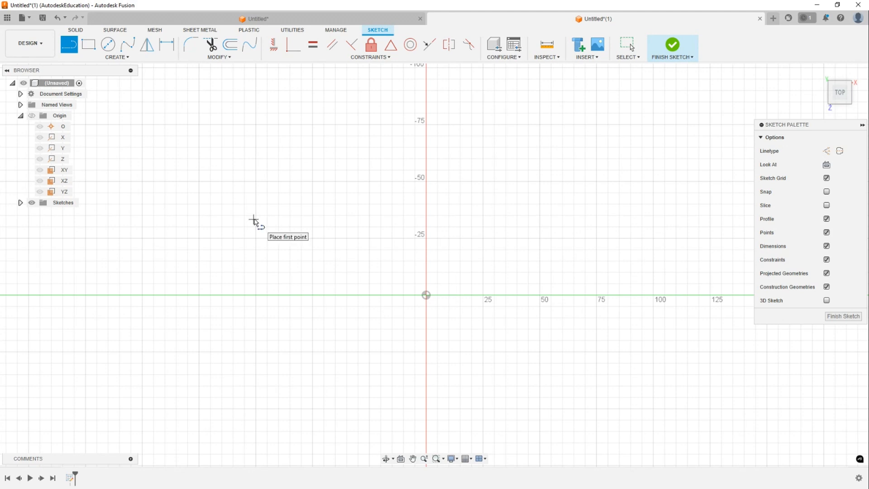
{"action": "key", "text": "Escape"}
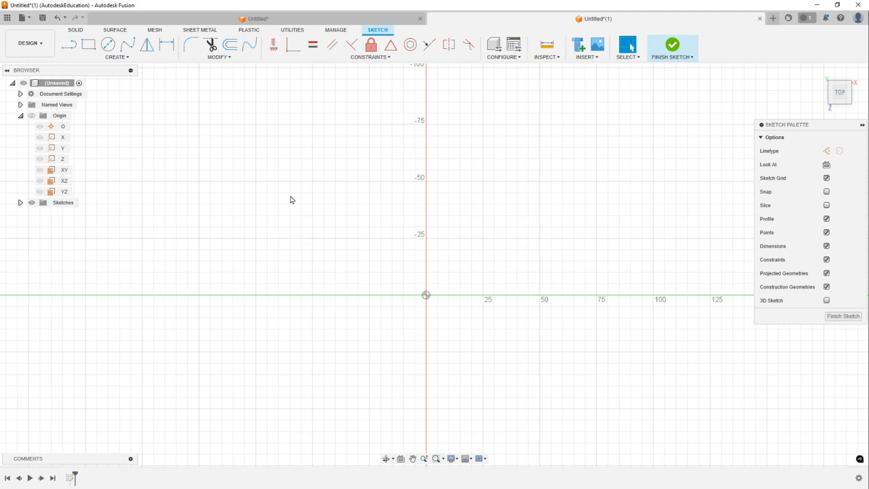
{"action": "key", "text": "l"}
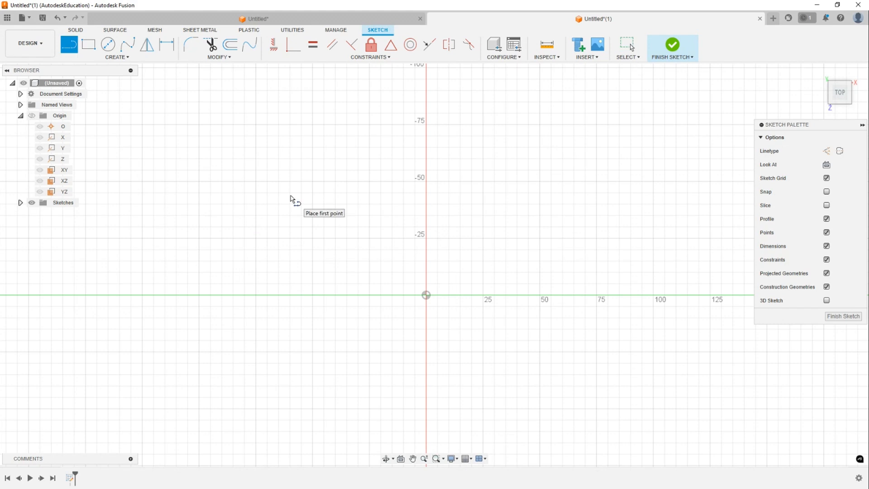
{"action": "key", "text": "Escape"}
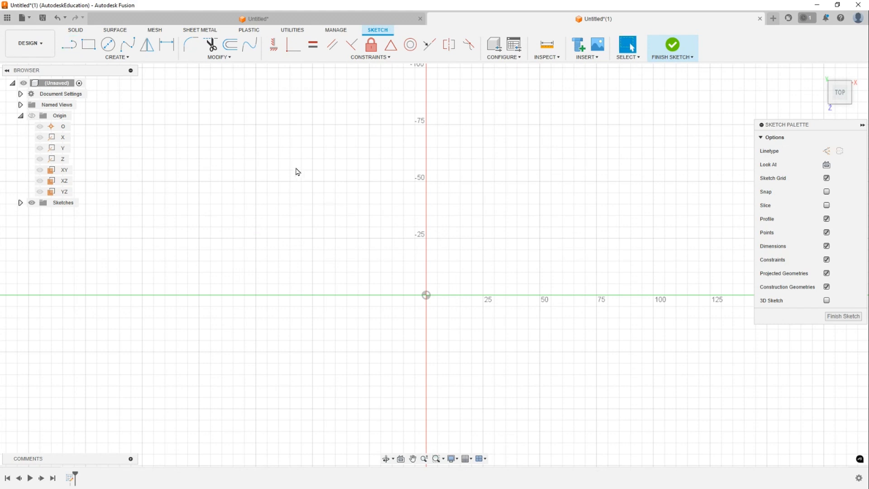
- Sketch two trial chains of connected lines, selecting and deleting each chain
{"action": "key", "text": "l"}
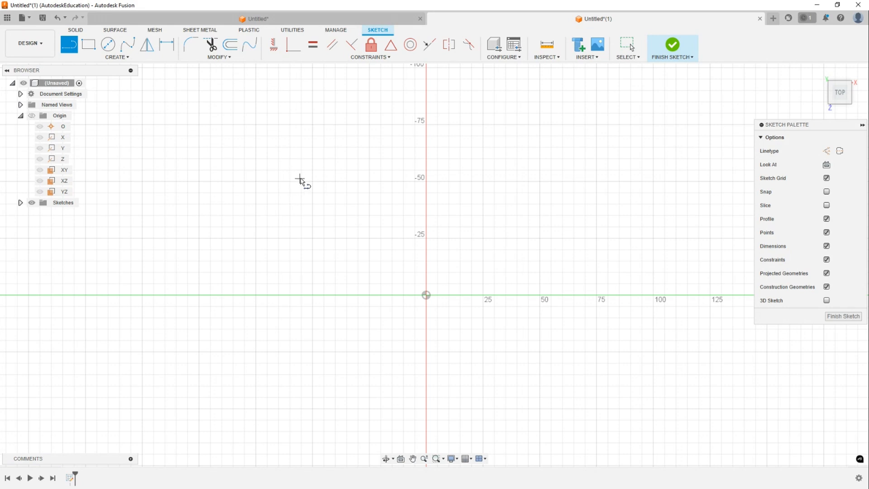
{"action": "left_click", "coordinate": [290, 175]}
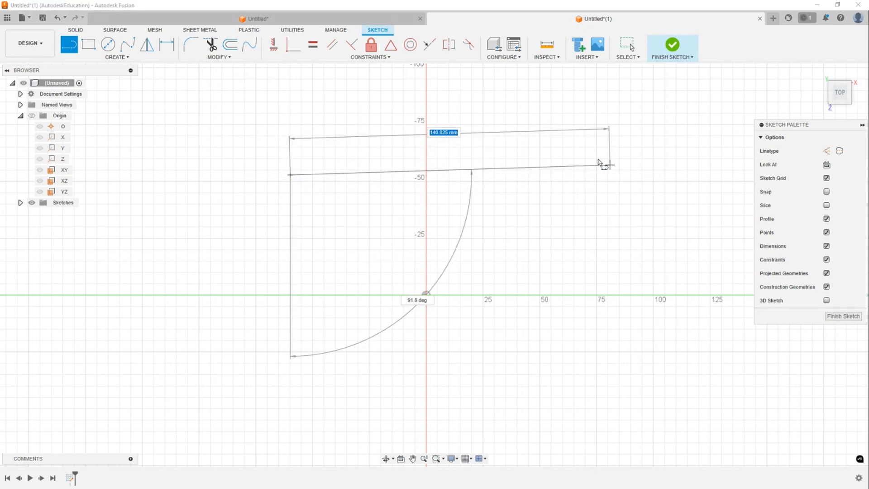
{"action": "left_click", "coordinate": [582, 160]}
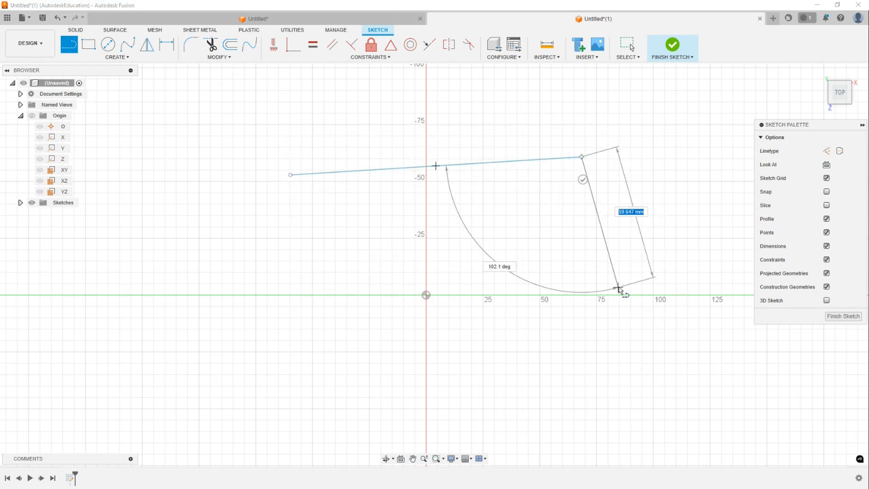
{"action": "left_click", "coordinate": [618, 286]}
{"action": "left_click", "coordinate": [362, 360]}
{"action": "double_click", "coordinate": [221, 265]}
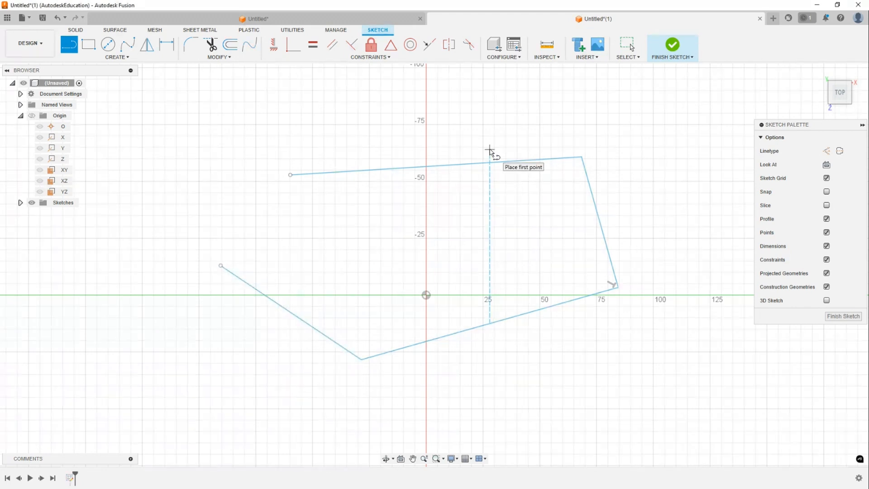
{"action": "key", "text": "Escape"}
{"action": "mouse_move", "coordinate": [171, 106]}
{"action": "left_mouse_down"}
{"action": "mouse_move", "coordinate": [602, 387]}
{"action": "mouse_move", "coordinate": [650, 408]}
{"action": "left_mouse_up"}
{"action": "key", "text": "Delete"}
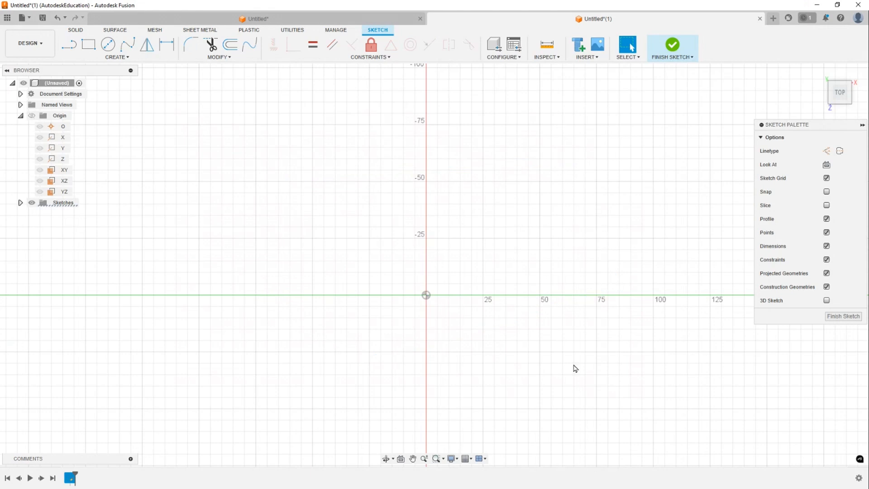
{"action": "key", "text": "l"}
{"action": "left_click", "coordinate": [220, 151]}
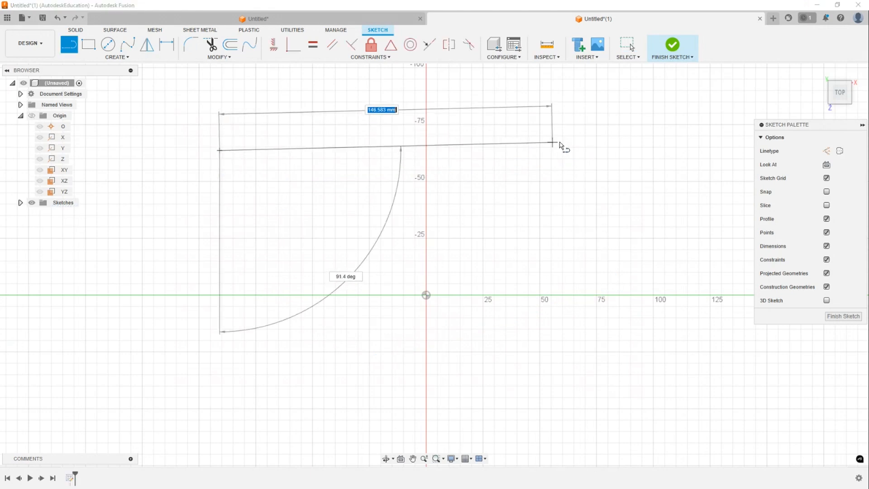
{"action": "left_click", "coordinate": [580, 140]}
{"action": "left_click", "coordinate": [615, 324]}
{"action": "left_click", "coordinate": [375, 383]}
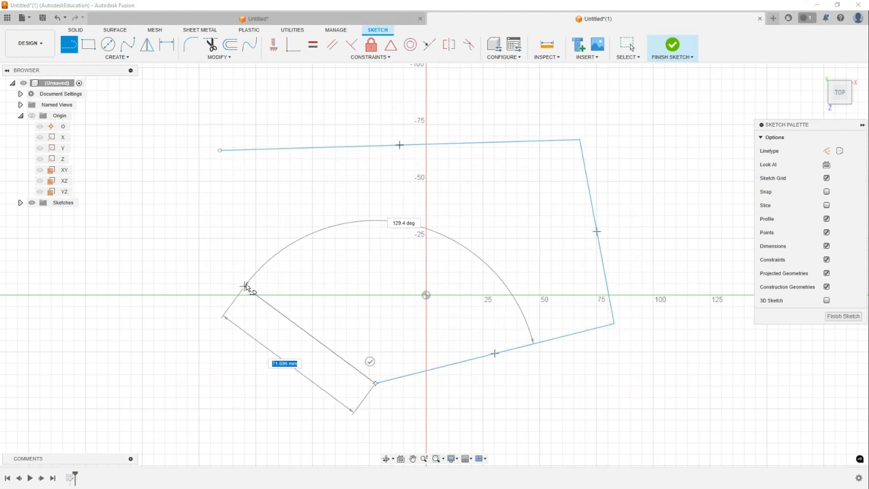
{"action": "double_click", "coordinate": [245, 284]}
{"action": "key", "text": "Escape"}
{"action": "mouse_move", "coordinate": [158, 98]}
{"action": "left_mouse_down"}
{"action": "mouse_move", "coordinate": [384, 340]}
{"action": "mouse_move", "coordinate": [656, 401]}
{"action": "left_mouse_up"}
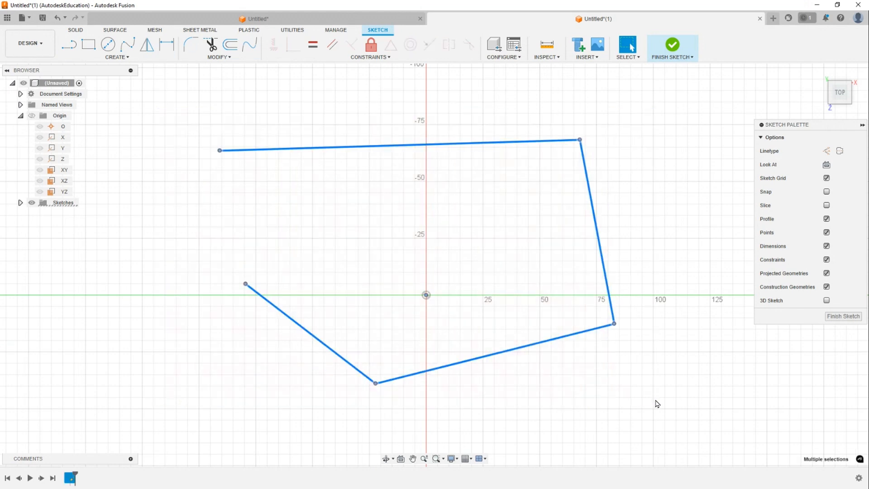
{"action": "key", "text": "Delete"}
- Draw a single line about 98 mm long and move it higher in the sketch
{"action": "key", "text": "l"}
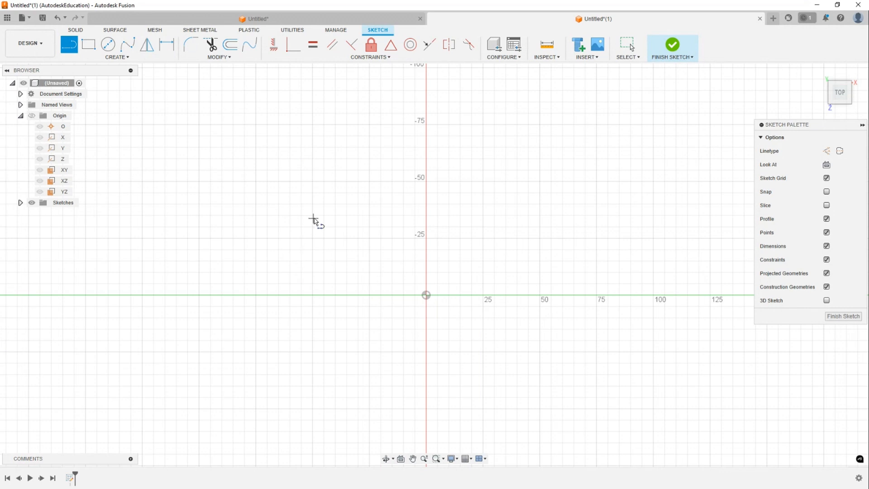
{"action": "left_click", "coordinate": [314, 218]}
{"action": "double_click", "coordinate": [525, 179]}
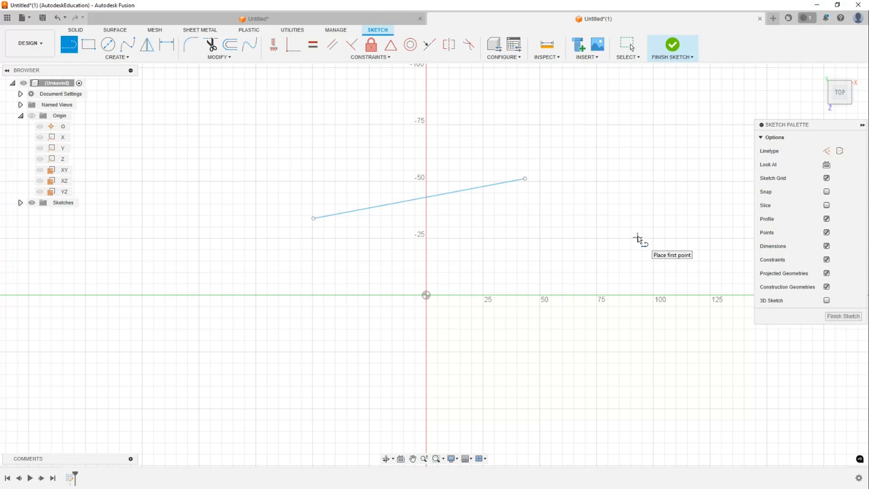
{"action": "key", "text": "Escape"}
{"action": "left_click_drag", "start_coordinate": [525, 180], "coordinate": [538, 206]}
{"action": "left_click", "coordinate": [324, 220]}
{"action": "left_click_drag", "start_coordinate": [340, 193], "coordinate": [352, 160]}
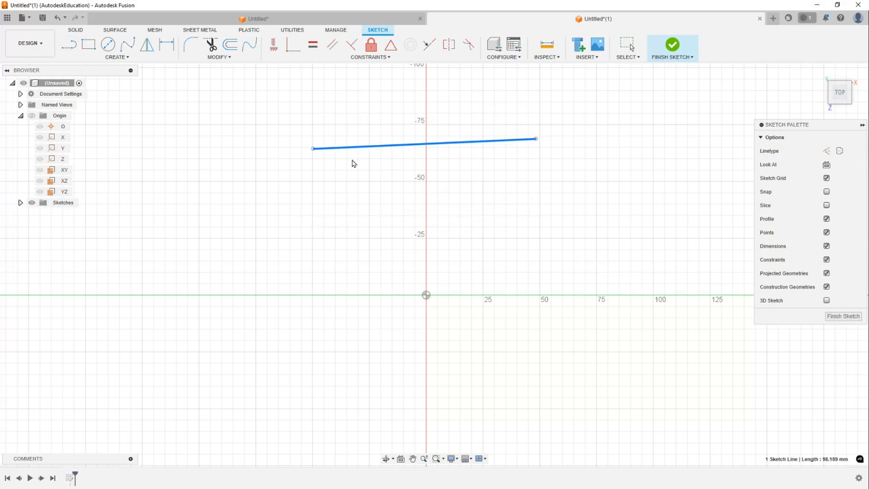
- Draw a steep line about 63 mm long to the left of the origin with the Line tool
{"action": "left_click", "coordinate": [471, 185]}
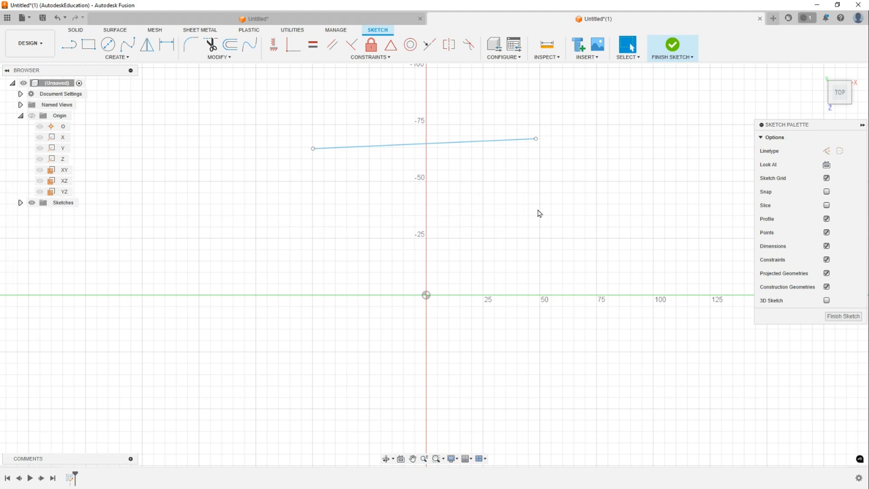
{"action": "key", "text": "l"}
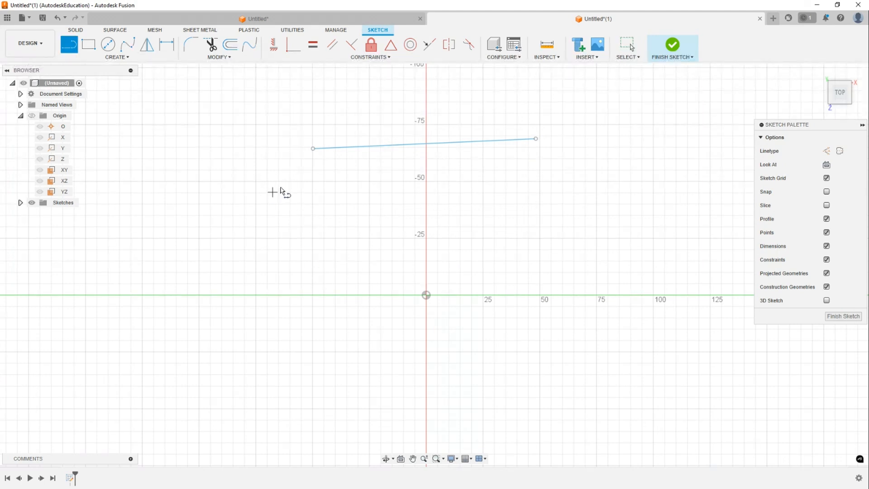
{"action": "left_click", "coordinate": [283, 180]}
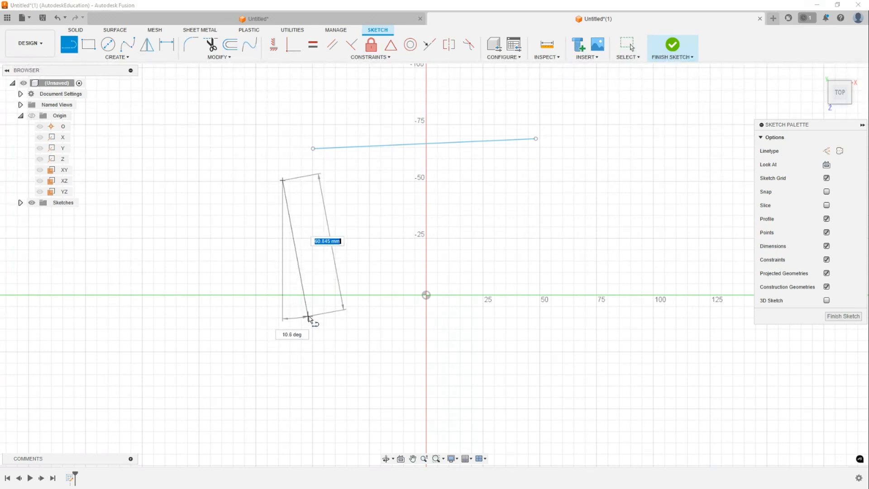
{"action": "left_click", "coordinate": [306, 325]}
{"action": "left_click", "coordinate": [306, 325]}
{"action": "key", "text": "Escape"}
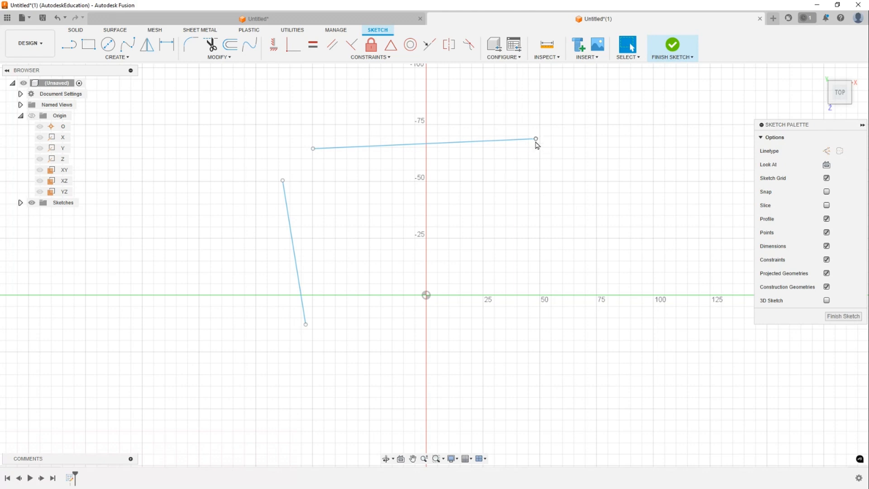
- Drag the upper line's right endpoint so the line snaps horizontal
{"action": "mouse_move", "coordinate": [536, 138]}
{"action": "left_mouse_down"}
{"action": "mouse_move", "coordinate": [545, 104]}
{"action": "mouse_move", "coordinate": [534, 146]}
{"action": "mouse_move", "coordinate": [539, 122]}
{"action": "mouse_move", "coordinate": [541, 152]}
{"action": "left_mouse_up"}
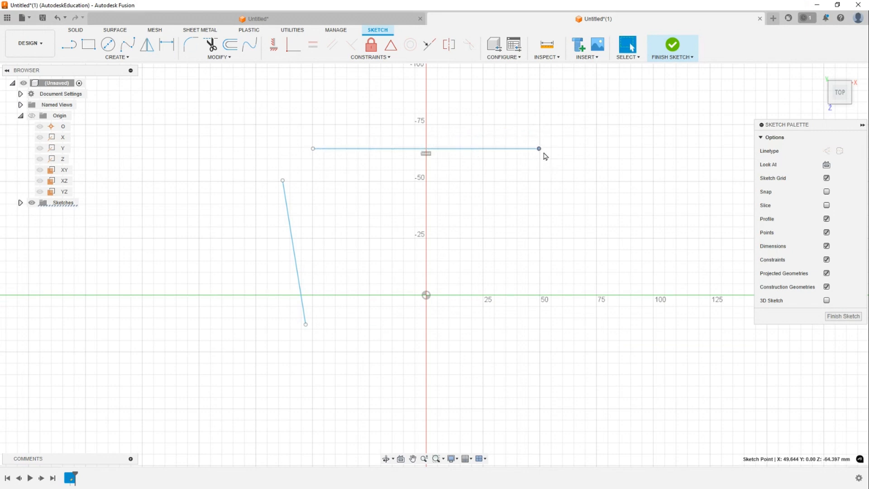
{"action": "left_click", "coordinate": [427, 157]}
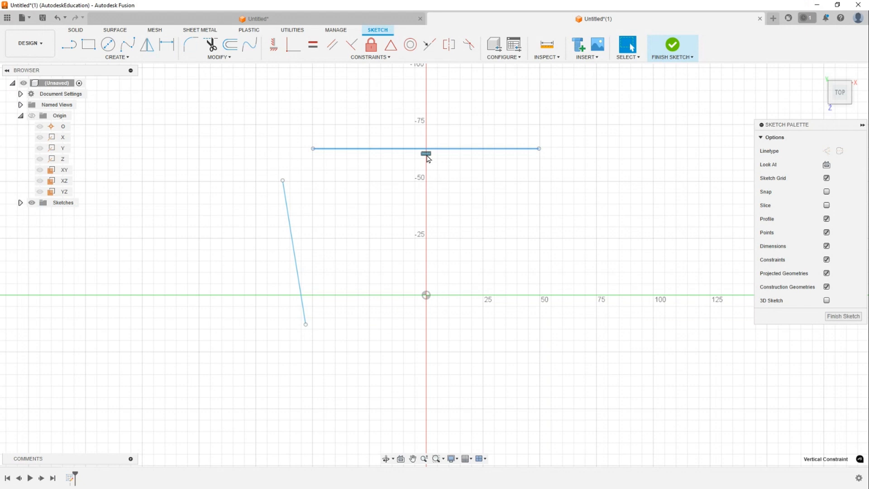
{"action": "left_click", "coordinate": [423, 163]}
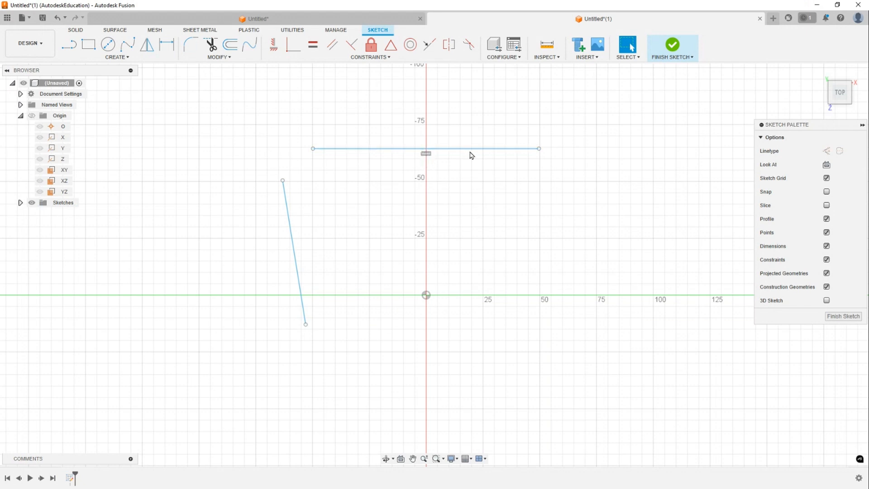
- Move the upper line slightly down and delete its horizontal constraint
{"action": "mouse_move", "coordinate": [501, 151]}
{"action": "left_mouse_down"}
{"action": "mouse_move", "coordinate": [549, 109]}
{"action": "mouse_move", "coordinate": [540, 206]}
{"action": "mouse_move", "coordinate": [493, 195]}
{"action": "mouse_move", "coordinate": [499, 180]}
{"action": "mouse_move", "coordinate": [542, 188]}
{"action": "mouse_move", "coordinate": [489, 229]}
{"action": "mouse_move", "coordinate": [483, 196]}
{"action": "mouse_move", "coordinate": [581, 180]}
{"action": "mouse_move", "coordinate": [484, 233]}
{"action": "mouse_move", "coordinate": [501, 178]}
{"action": "mouse_move", "coordinate": [493, 229]}
{"action": "mouse_move", "coordinate": [519, 190]}
{"action": "mouse_move", "coordinate": [506, 240]}
{"action": "mouse_move", "coordinate": [530, 211]}
{"action": "mouse_move", "coordinate": [518, 173]}
{"action": "mouse_move", "coordinate": [484, 163]}
{"action": "left_mouse_up"}
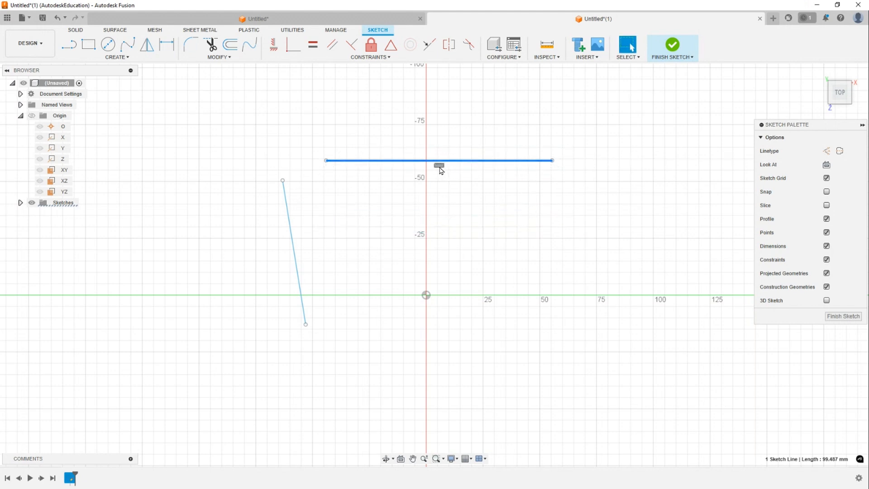
{"action": "left_click", "coordinate": [440, 166]}
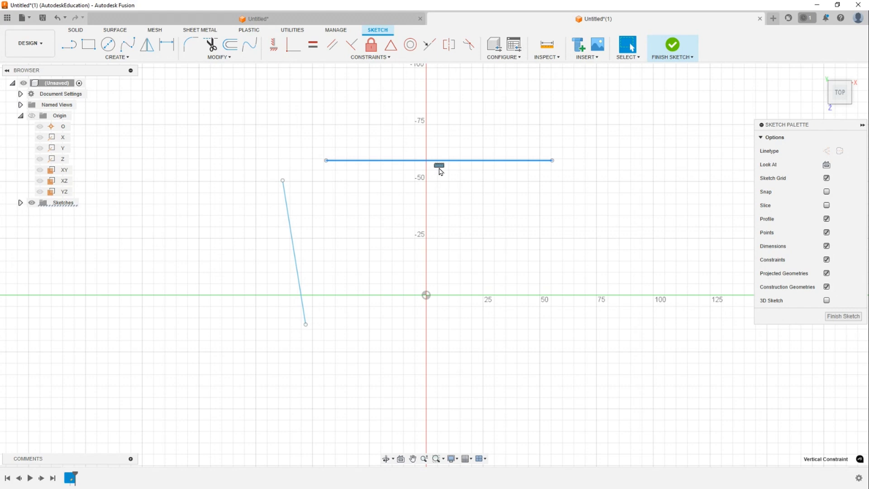
{"action": "key", "text": "Delete"}
- Tilt the upper line's right endpoint slightly, then apply a Horizontal/Vertical constraint to the upper line
{"action": "mouse_move", "coordinate": [552, 160]}
{"action": "left_mouse_down"}
{"action": "mouse_move", "coordinate": [556, 95]}
{"action": "mouse_move", "coordinate": [547, 240]}
{"action": "mouse_move", "coordinate": [559, 126]}
{"action": "mouse_move", "coordinate": [539, 199]}
{"action": "mouse_move", "coordinate": [559, 163]}
{"action": "mouse_move", "coordinate": [549, 163]}
{"action": "left_mouse_up"}
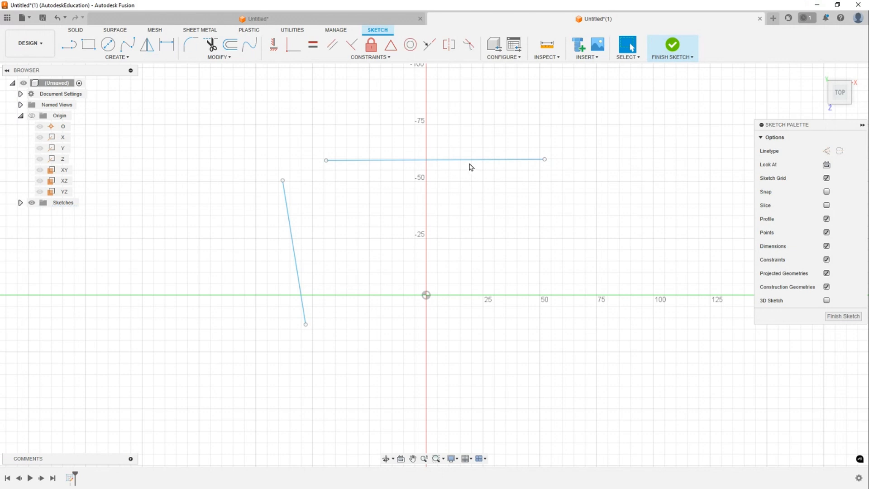
{"action": "left_click", "coordinate": [470, 162]}
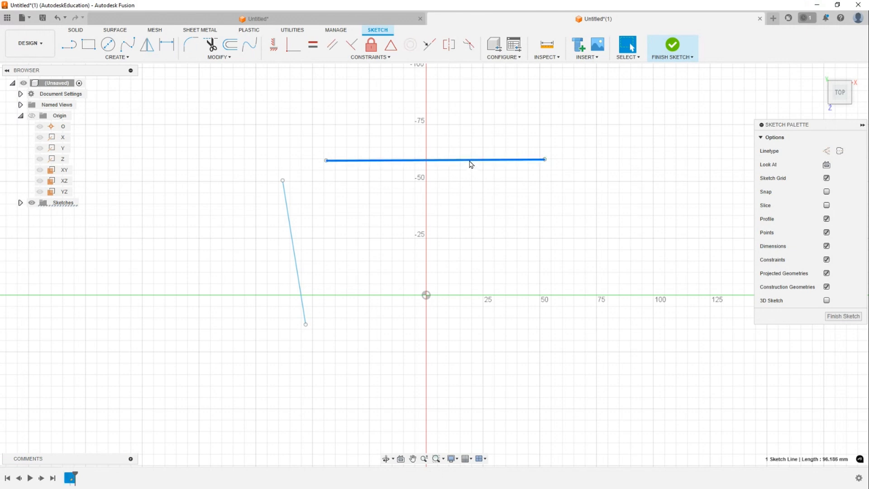
{"action": "left_click", "coordinate": [277, 51]}
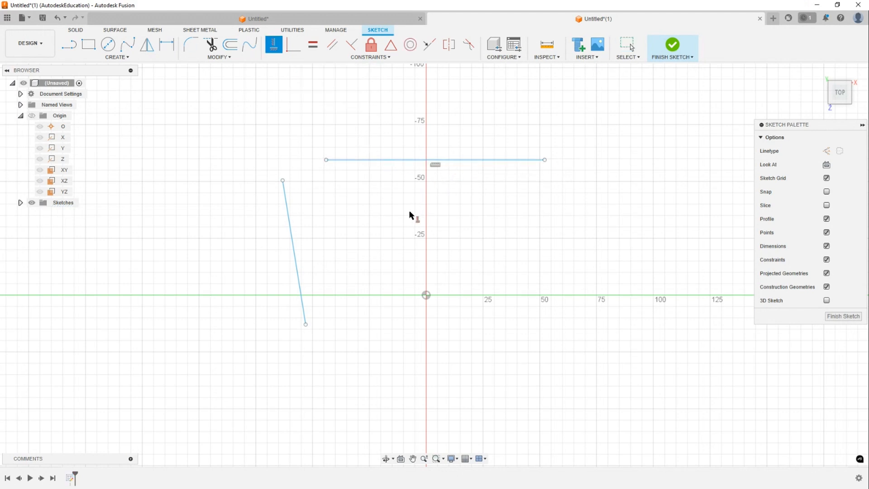
{"action": "key", "text": "Escape"}
- Drag the steep line's lower endpoint and make the steep line vertical with a Horizontal/Vertical constraint
{"action": "mouse_move", "coordinate": [312, 324]}
{"action": "left_mouse_down"}
{"action": "mouse_move", "coordinate": [283, 333]}
{"action": "mouse_move", "coordinate": [344, 328]}
{"action": "mouse_move", "coordinate": [295, 339]}
{"action": "mouse_move", "coordinate": [315, 331]}
{"action": "left_mouse_up"}
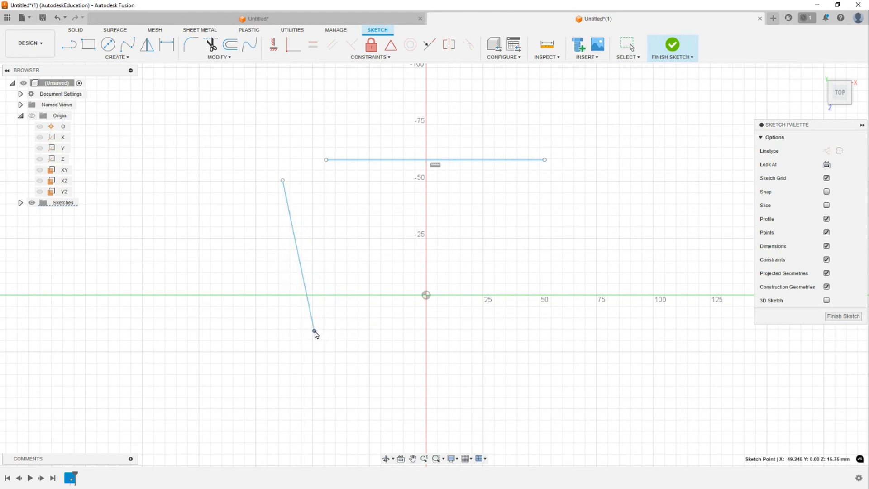
{"action": "left_click", "coordinate": [274, 44]}
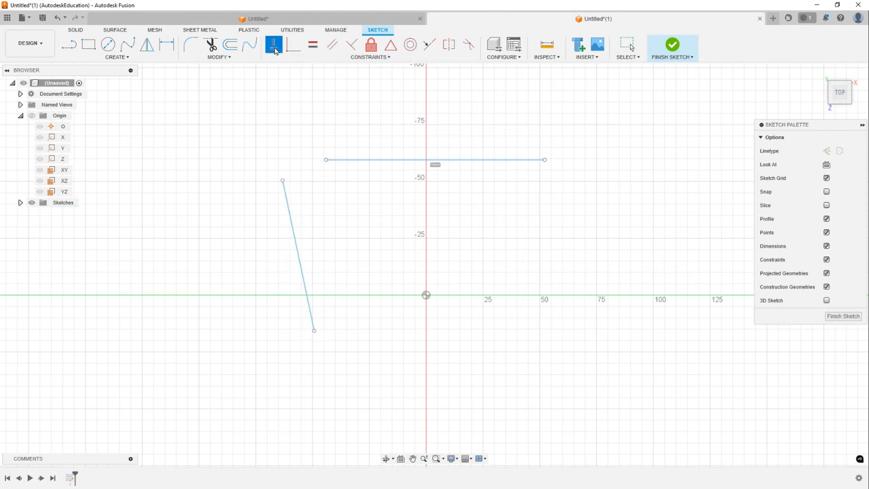
{"action": "left_click", "coordinate": [297, 239]}
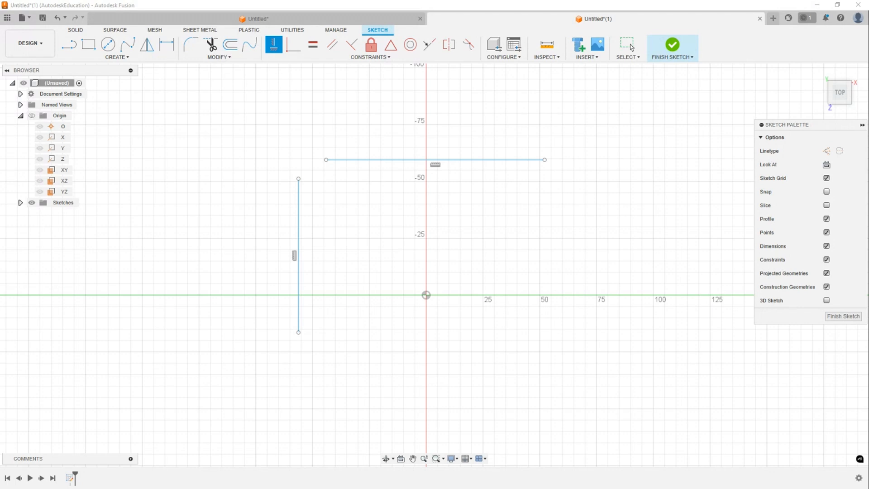
{"action": "key", "text": "Escape"}
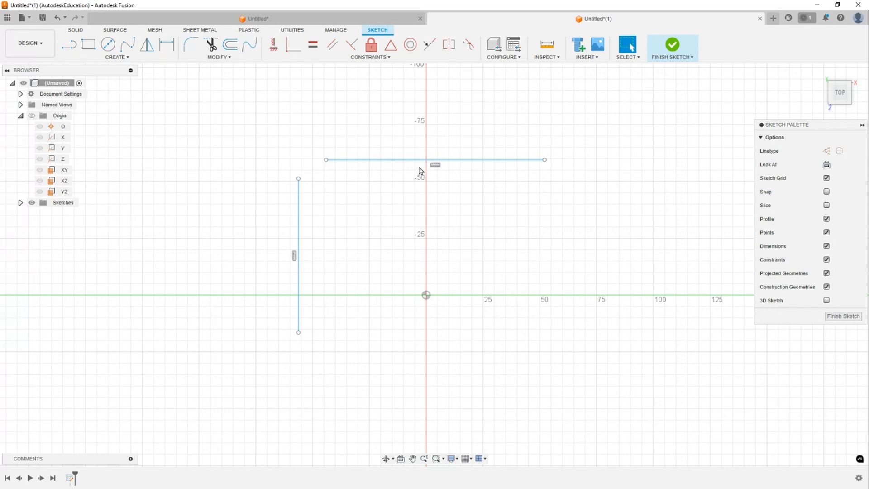
- Reposition the vertical and horizontal lines, placing the horizontal line near the -50 gridline
{"action": "left_click_drag", "start_coordinate": [406, 159], "coordinate": [432, 143]}
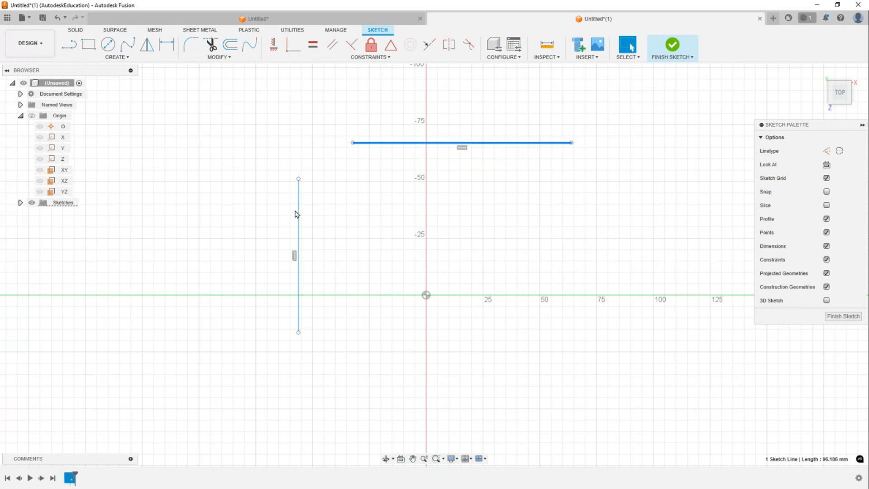
{"action": "mouse_move", "coordinate": [297, 213]}
{"action": "left_mouse_down"}
{"action": "mouse_move", "coordinate": [345, 188]}
{"action": "mouse_move", "coordinate": [312, 215]}
{"action": "left_mouse_up"}
{"action": "mouse_move", "coordinate": [438, 145]}
{"action": "left_mouse_down"}
{"action": "mouse_move", "coordinate": [428, 210]}
{"action": "mouse_move", "coordinate": [432, 155]}
{"action": "left_mouse_up"}
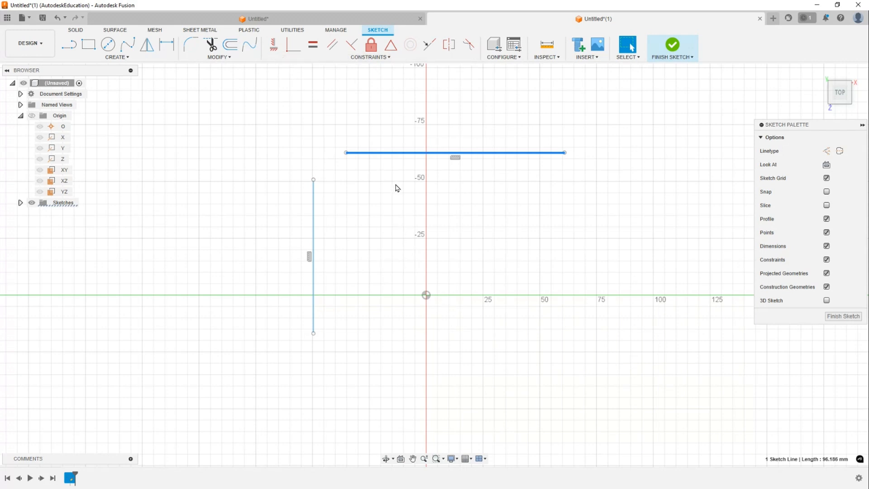
{"action": "left_click", "coordinate": [428, 162]}
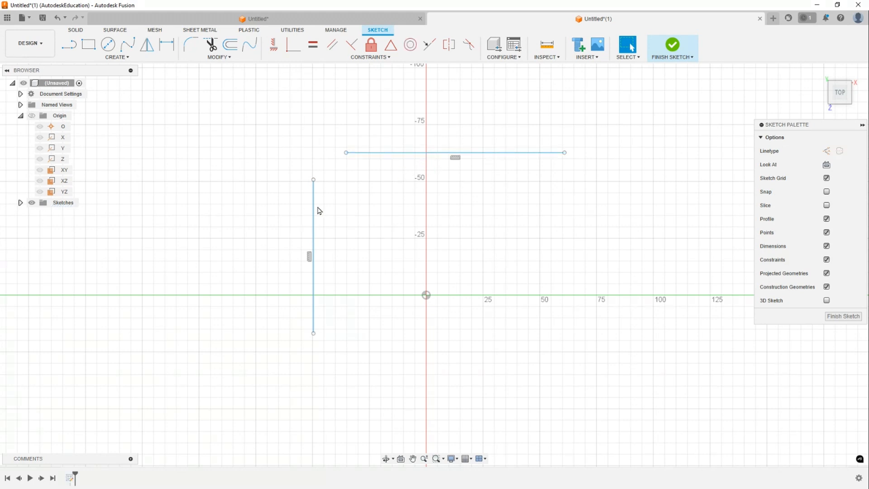
{"action": "left_click_drag", "start_coordinate": [315, 211], "coordinate": [307, 253]}
{"action": "mouse_move", "coordinate": [414, 154]}
{"action": "left_mouse_down"}
{"action": "mouse_move", "coordinate": [423, 205]}
{"action": "mouse_move", "coordinate": [409, 185]}
{"action": "left_mouse_up"}
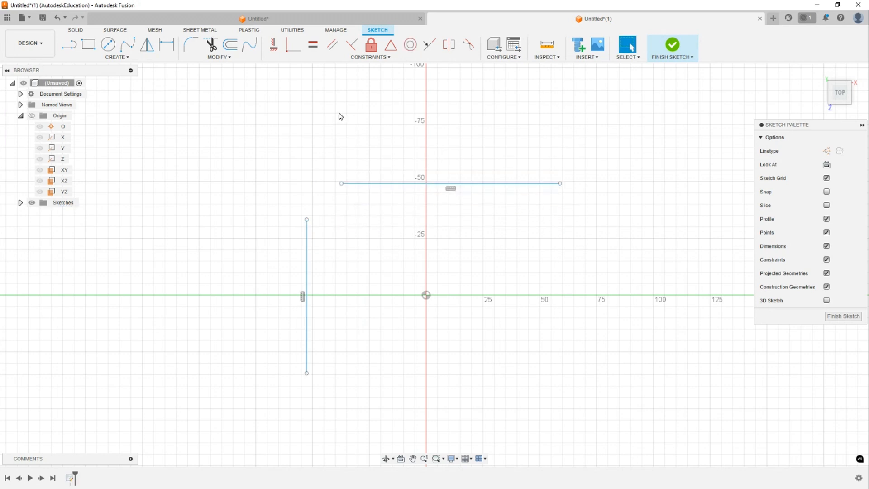
- Join the horizontal line's left endpoint to the vertical line's top endpoint with a Coincident constraint, then delete that constraint
{"action": "left_click", "coordinate": [290, 54]}
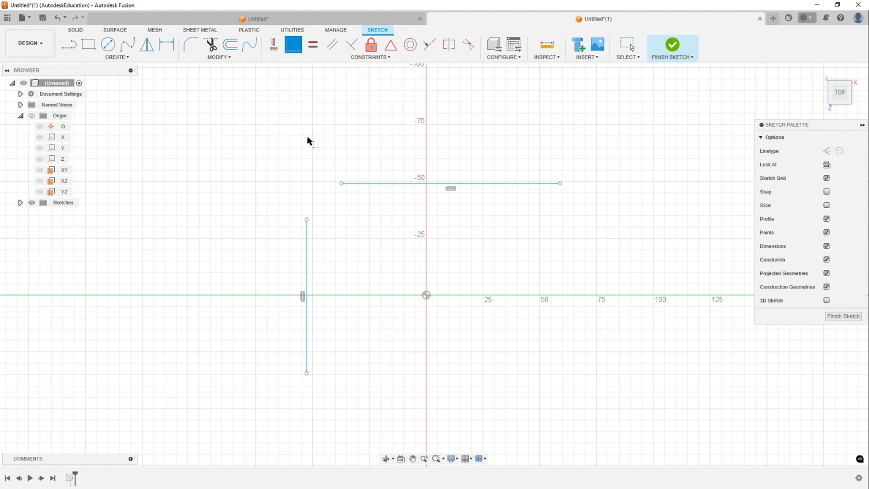
{"action": "left_click", "coordinate": [341, 183]}
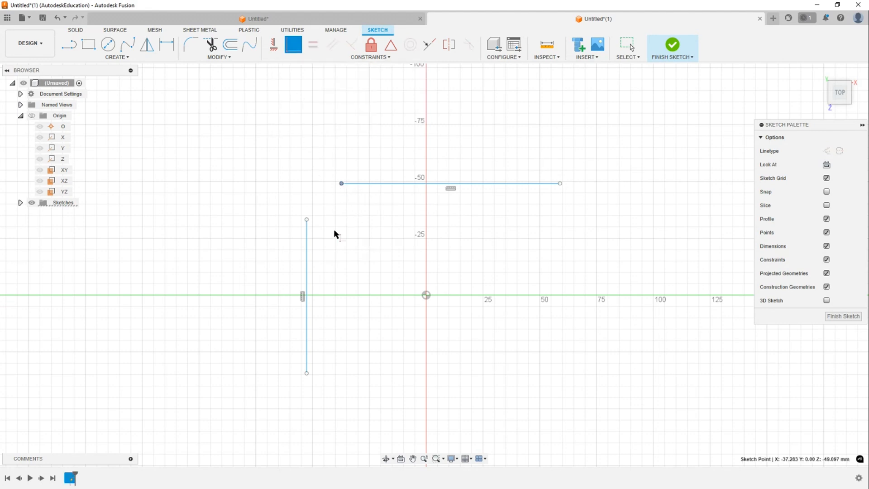
{"action": "left_click", "coordinate": [307, 220]}
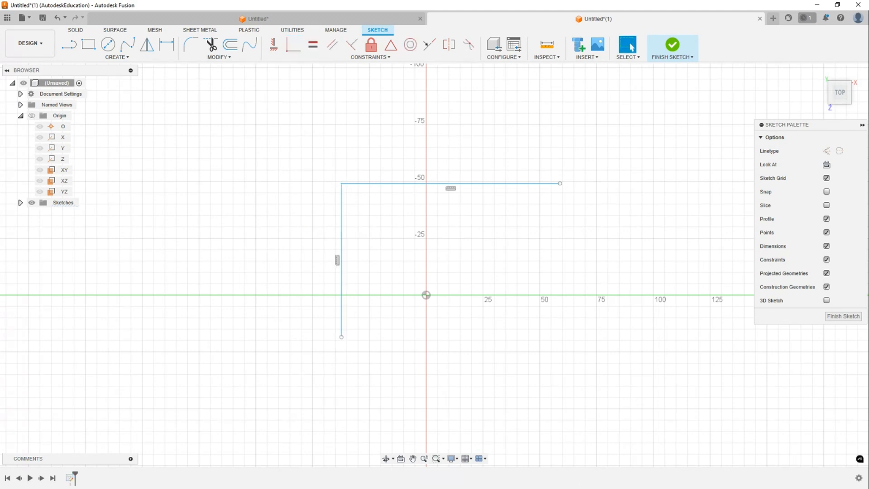
{"action": "left_click", "coordinate": [333, 180]}
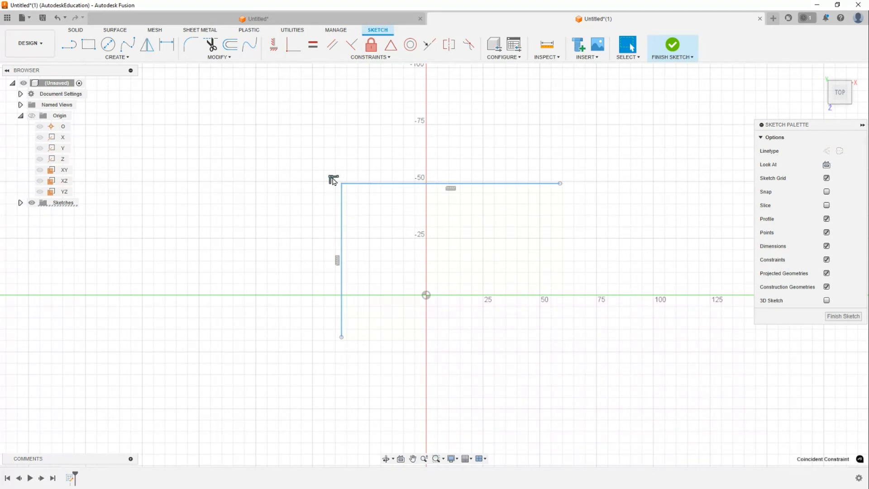
{"action": "key", "text": "Delete"}
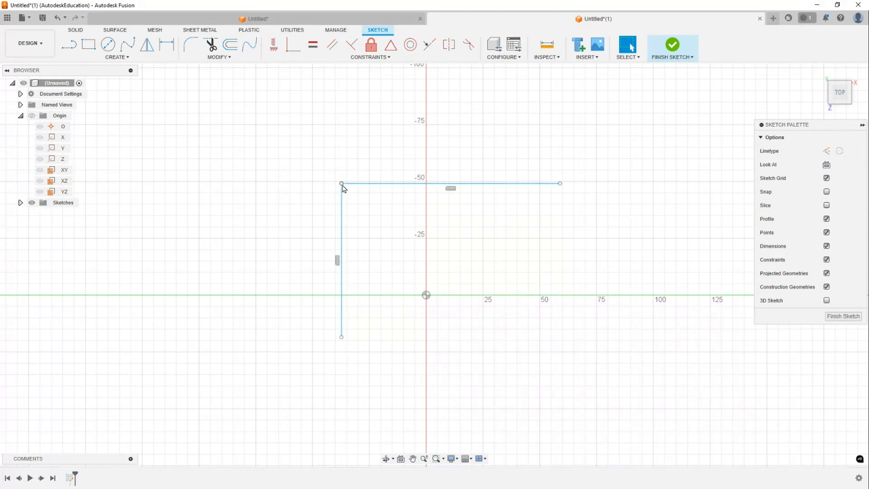
- Pull the corner endpoints apart and reconnect the horizontal line's left end to the vertical line's top with Coincident
{"action": "mouse_move", "coordinate": [341, 183]}
{"action": "left_mouse_down"}
{"action": "mouse_move", "coordinate": [413, 174]}
{"action": "mouse_move", "coordinate": [338, 200]}
{"action": "left_mouse_up"}
{"action": "left_click_drag", "start_coordinate": [389, 175], "coordinate": [364, 179]}
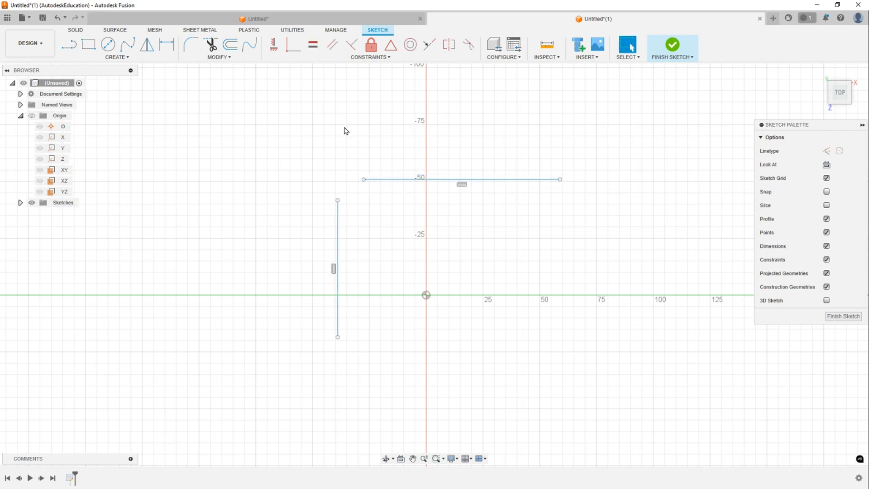
{"action": "left_click", "coordinate": [292, 52]}
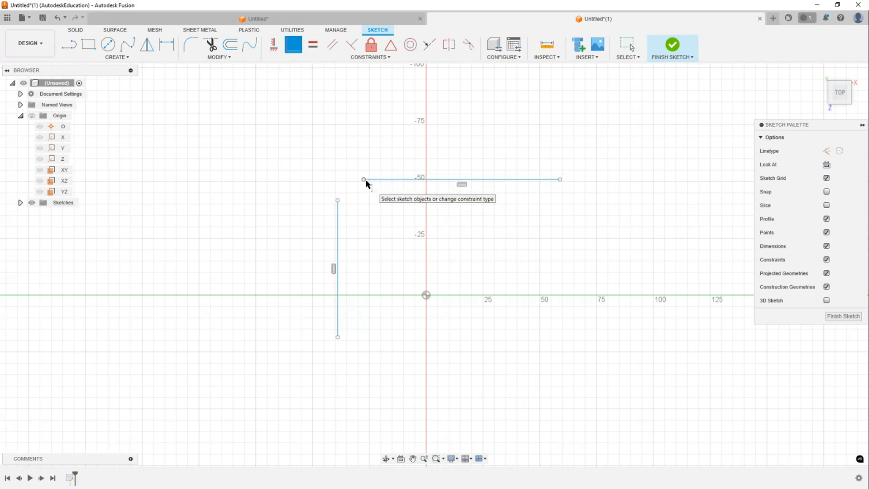
{"action": "left_click", "coordinate": [364, 180]}
{"action": "left_click", "coordinate": [338, 201]}
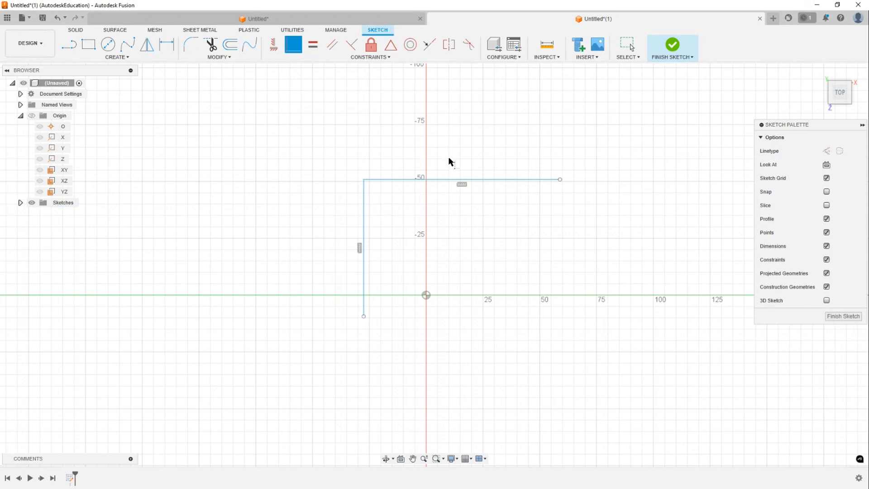
{"action": "key", "text": "Escape"}
- Draw a horizontal line about 123 mm long starting from the vertical line's lower endpoint
{"action": "middle_click_drag", "start_coordinate": [450, 139], "coordinate": [382, 153]}
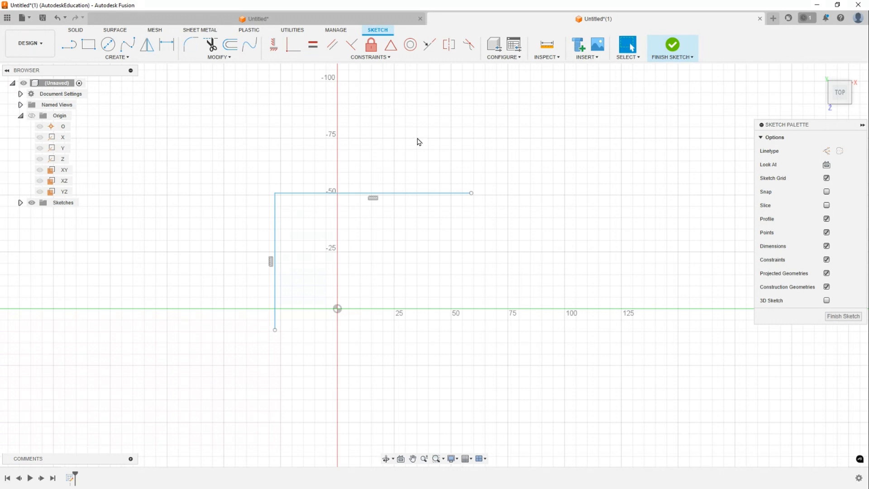
{"action": "middle_click_drag", "start_coordinate": [418, 142], "coordinate": [359, 176]}
{"action": "middle_click_drag", "start_coordinate": [418, 147], "coordinate": [389, 140]}
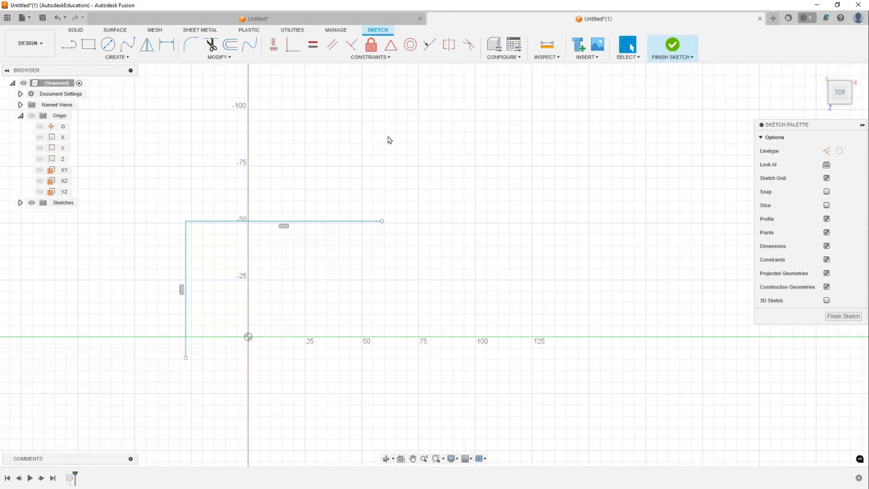
{"action": "key", "text": "l"}
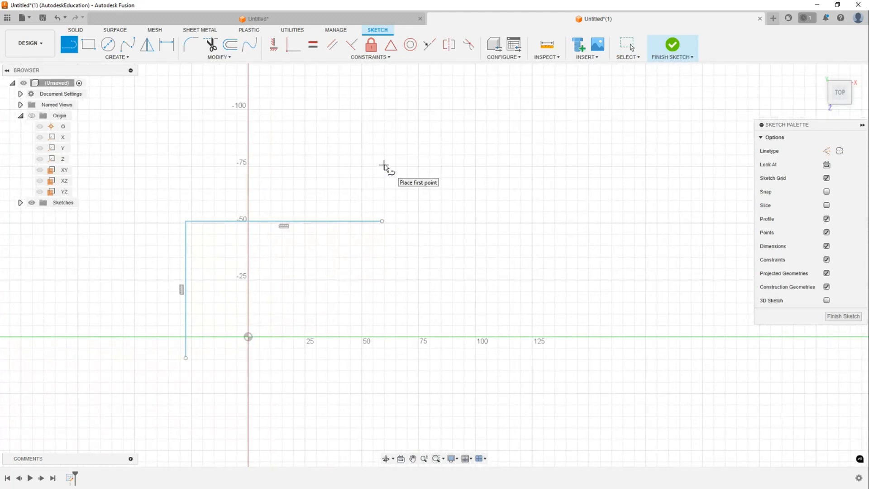
{"action": "middle_click_drag", "start_coordinate": [400, 154], "coordinate": [462, 114]}
{"action": "scroll", "coordinate": [464, 114], "scroll_direction": "down", "scroll_amount": 1}
{"action": "middle_click_drag", "start_coordinate": [499, 153], "coordinate": [450, 232]}
{"action": "middle_click_drag", "start_coordinate": [469, 162], "coordinate": [509, 105]}
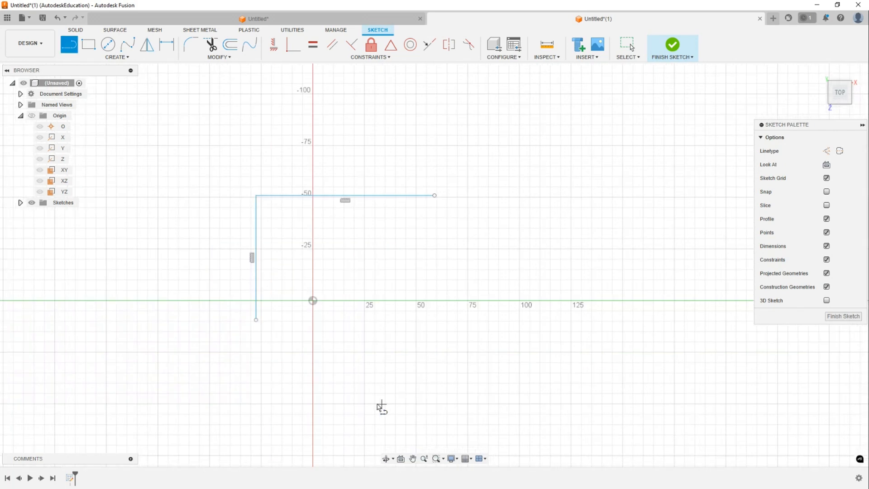
{"action": "left_click", "coordinate": [257, 320]}
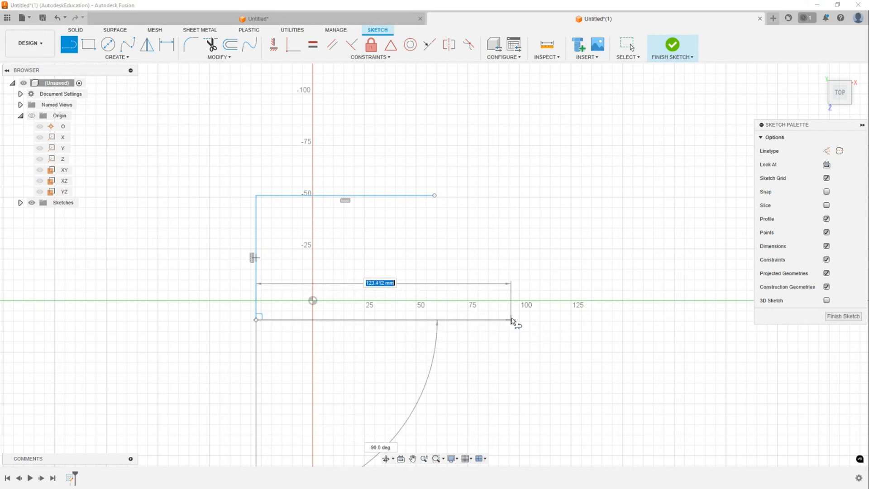
{"action": "double_click", "coordinate": [510, 321]}
{"action": "key", "text": "Escape"}
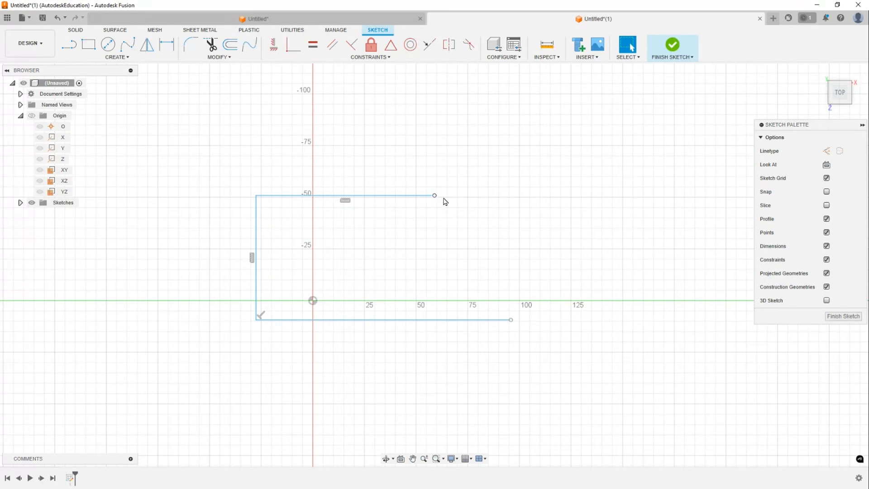
- Extend the upper line's right endpoint and move the lower horizontal line slightly down
{"action": "left_click_drag", "start_coordinate": [435, 195], "coordinate": [530, 189]}
{"action": "mouse_move", "coordinate": [504, 320]}
{"action": "left_mouse_down"}
{"action": "mouse_move", "coordinate": [550, 302]}
{"action": "mouse_move", "coordinate": [525, 308]}
{"action": "mouse_move", "coordinate": [518, 332]}
{"action": "mouse_move", "coordinate": [480, 342]}
{"action": "mouse_move", "coordinate": [499, 339]}
{"action": "left_mouse_up"}
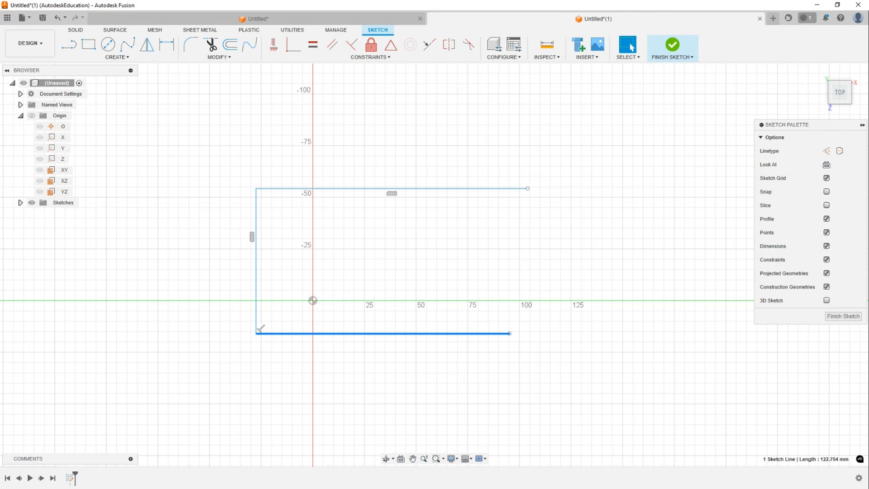
- Extend the lower horizontal line's right endpoint to about 116 mm
{"action": "left_click", "coordinate": [400, 273]}
{"action": "mouse_move", "coordinate": [511, 335]}
{"action": "left_mouse_down"}
{"action": "mouse_move", "coordinate": [553, 331]}
{"action": "mouse_move", "coordinate": [511, 318]}
{"action": "mouse_move", "coordinate": [547, 353]}
{"action": "mouse_move", "coordinate": [512, 348]}
{"action": "mouse_move", "coordinate": [517, 329]}
{"action": "left_mouse_up"}
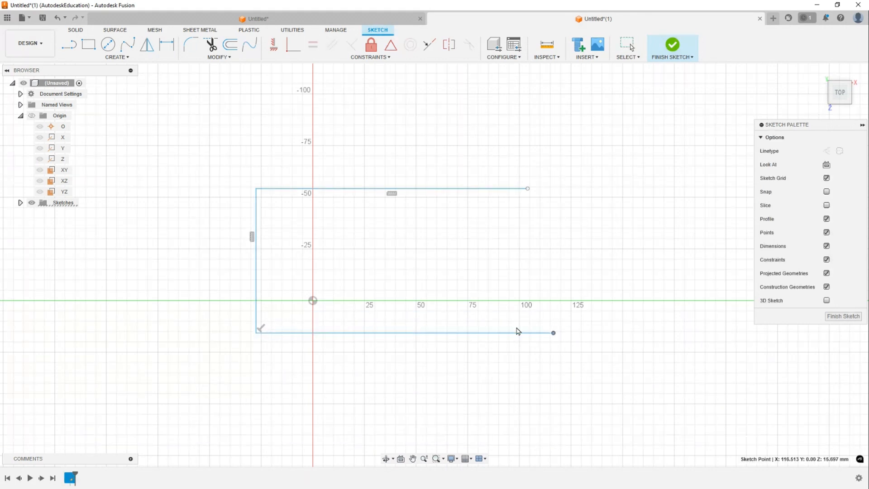
{"action": "left_click", "coordinate": [257, 333]}
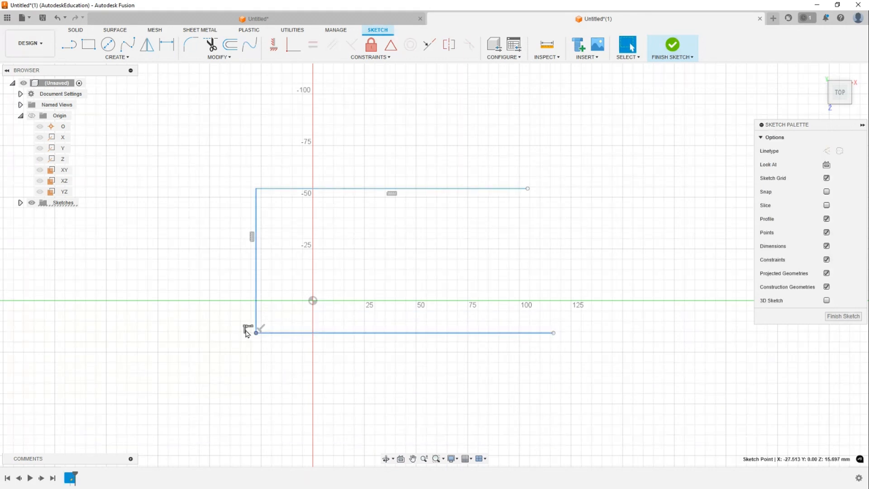
{"action": "left_click", "coordinate": [387, 272]}
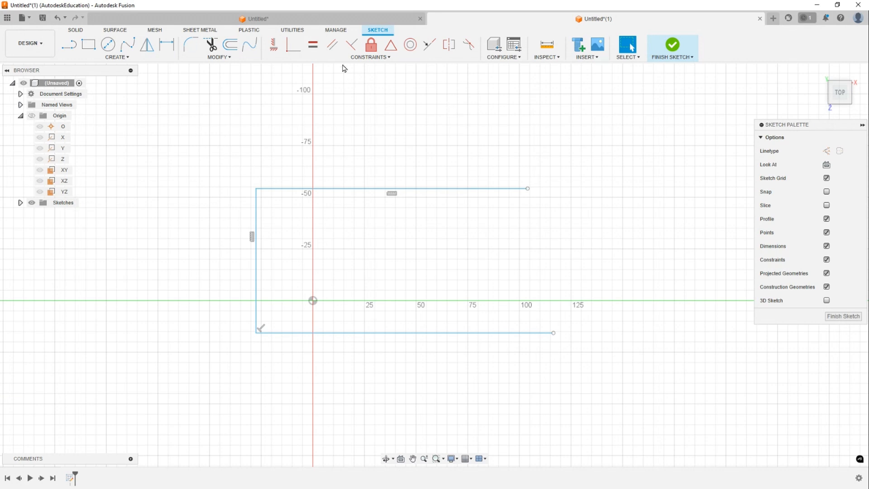
- Apply an Equal constraint between the upper and lower horizontal lines
{"action": "left_click", "coordinate": [318, 50]}
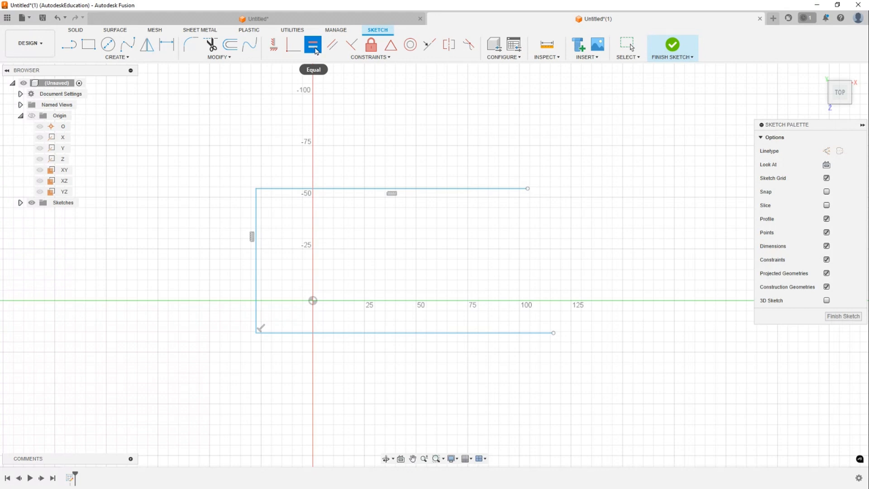
{"action": "left_click", "coordinate": [481, 188]}
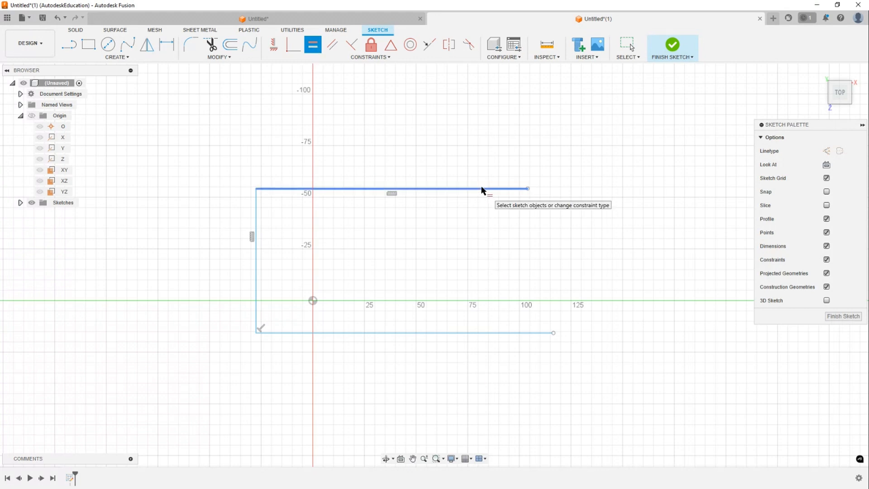
{"action": "left_click", "coordinate": [465, 332]}
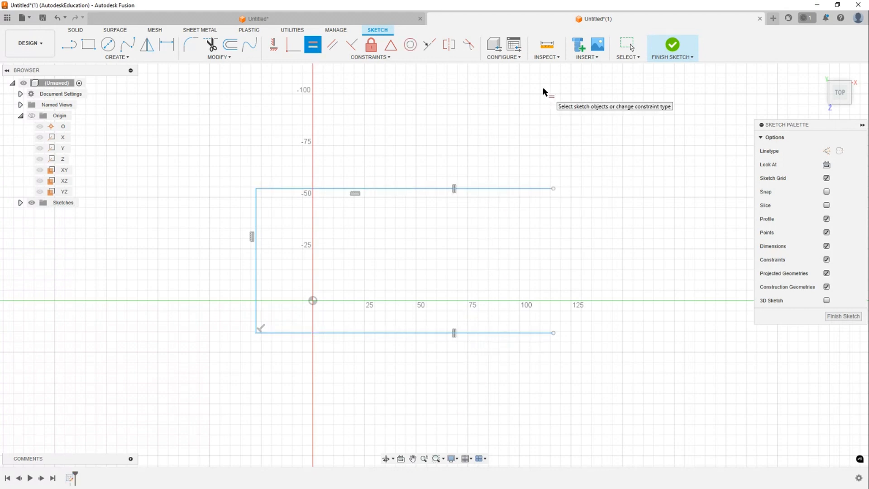
{"action": "key", "text": "Escape"}
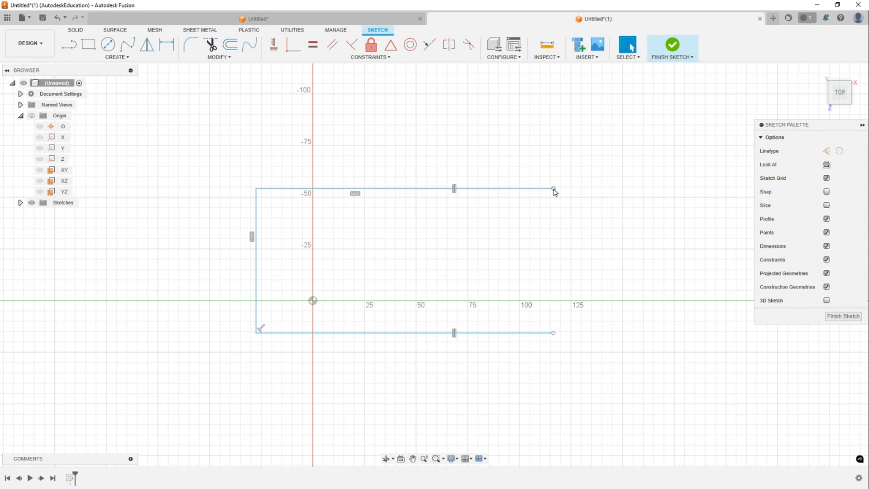
- Drag the upper line's right endpoint to lengthen both equal horizontal lines to about 125 mm
{"action": "left_click_drag", "start_coordinate": [554, 189], "coordinate": [568, 169]}
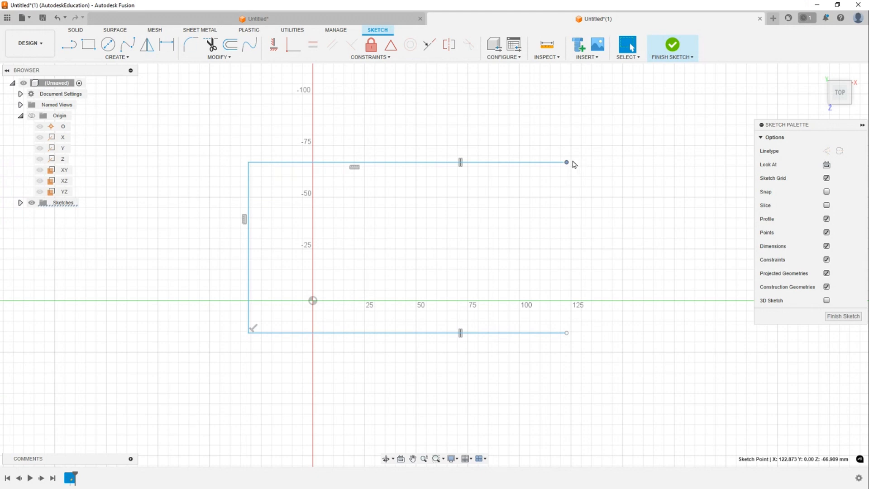
{"action": "left_click_drag", "start_coordinate": [568, 163], "coordinate": [578, 178]}
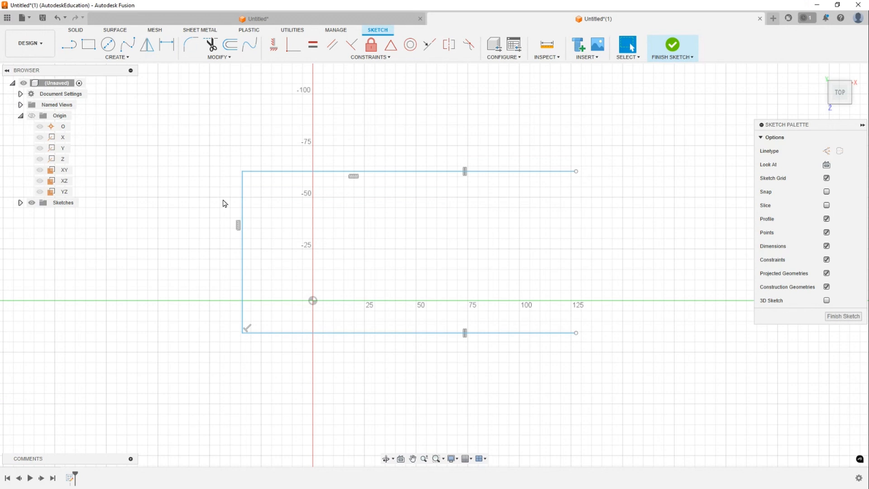
- Draw a circle about 111 mm in diameter to the left of the frame
{"action": "key", "text": "c"}
{"action": "key", "text": "Escape"}
{"action": "key", "text": "c"}
{"action": "mouse_move", "coordinate": [235, 169]}
{"action": "middle_mouse_down"}
{"action": "mouse_move", "coordinate": [219, 188]}
{"action": "mouse_move", "coordinate": [221, 229]}
{"action": "middle_mouse_up"}
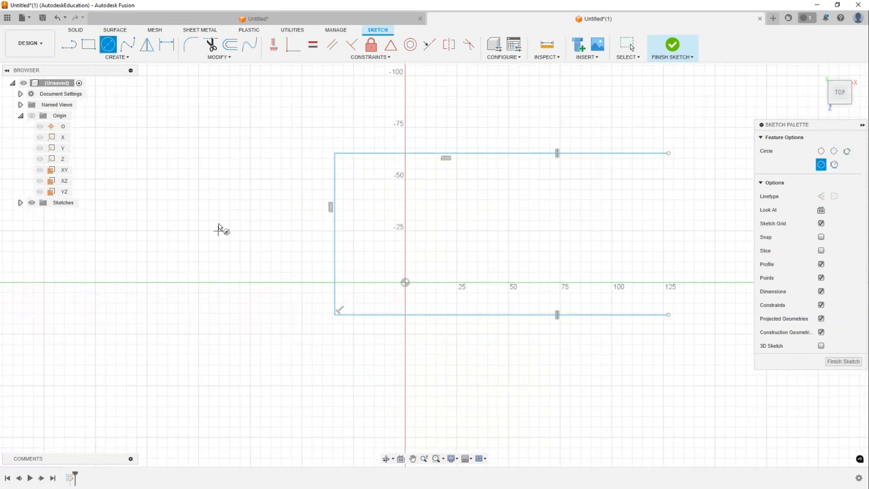
{"action": "scroll", "coordinate": [217, 202], "scroll_direction": "down", "scroll_amount": 5}
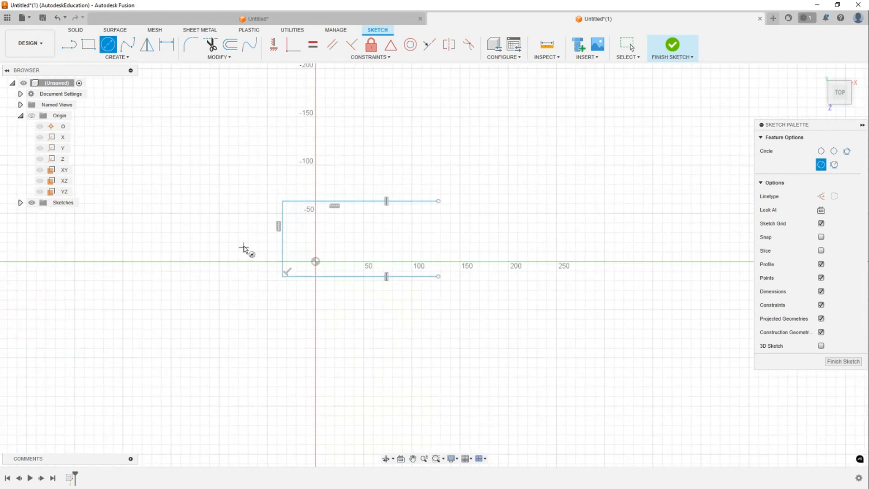
{"action": "left_click", "coordinate": [211, 236]}
{"action": "left_click", "coordinate": [228, 289]}
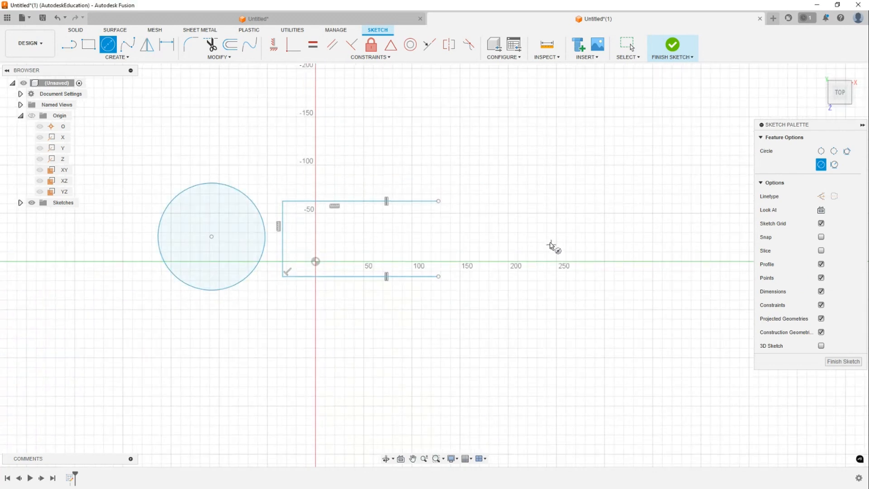
- Draw a second, larger circle to the right of the frame
{"action": "left_click", "coordinate": [528, 236]}
{"action": "left_click", "coordinate": [557, 287]}
{"action": "key", "text": "Escape"}
{"action": "scroll", "coordinate": [388, 170], "scroll_direction": "up", "scroll_amount": 3}
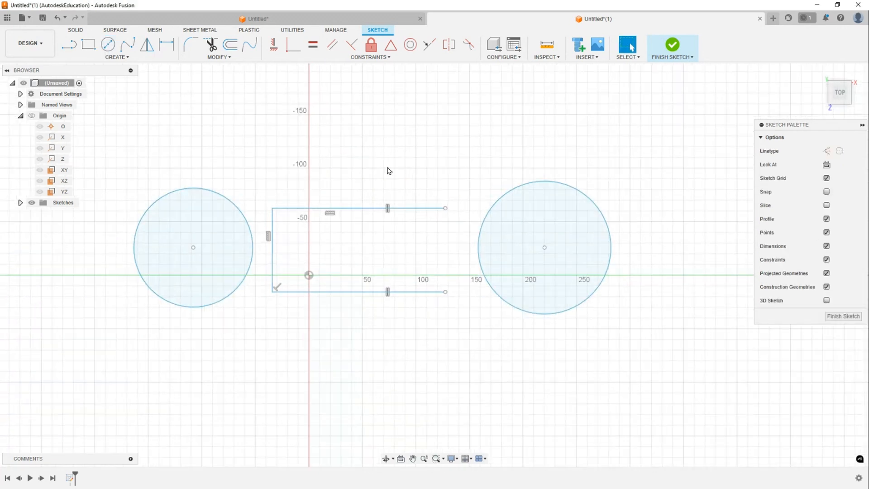
{"action": "mouse_move", "coordinate": [381, 171]}
{"action": "middle_mouse_down"}
{"action": "mouse_move", "coordinate": [446, 163]}
{"action": "mouse_move", "coordinate": [431, 173]}
{"action": "middle_mouse_up"}
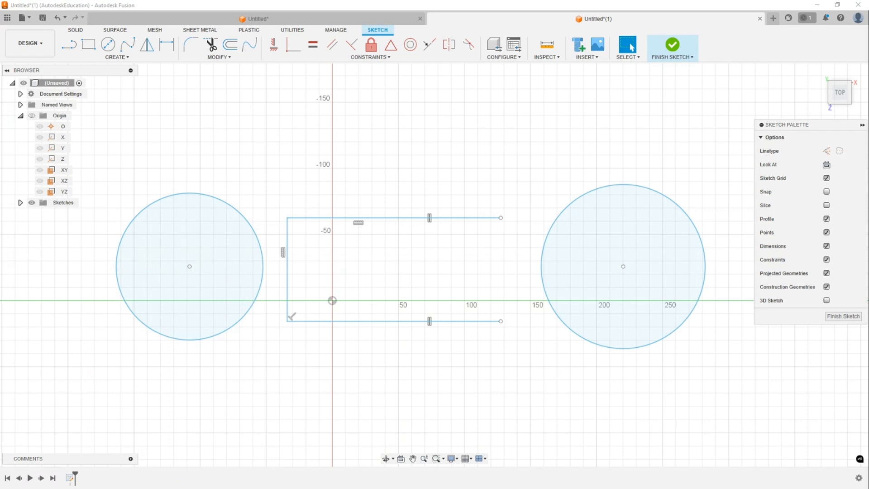
- Apply an Equal constraint between the left and right circles
{"action": "middle_click_drag", "start_coordinate": [430, 136], "coordinate": [446, 109]}
{"action": "middle_click_drag", "start_coordinate": [381, 142], "coordinate": [373, 148]}
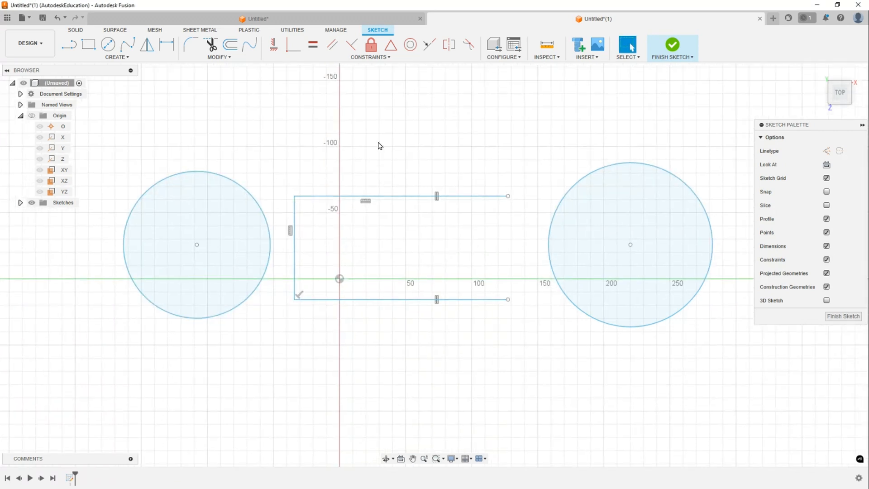
{"action": "left_click", "coordinate": [313, 45]}
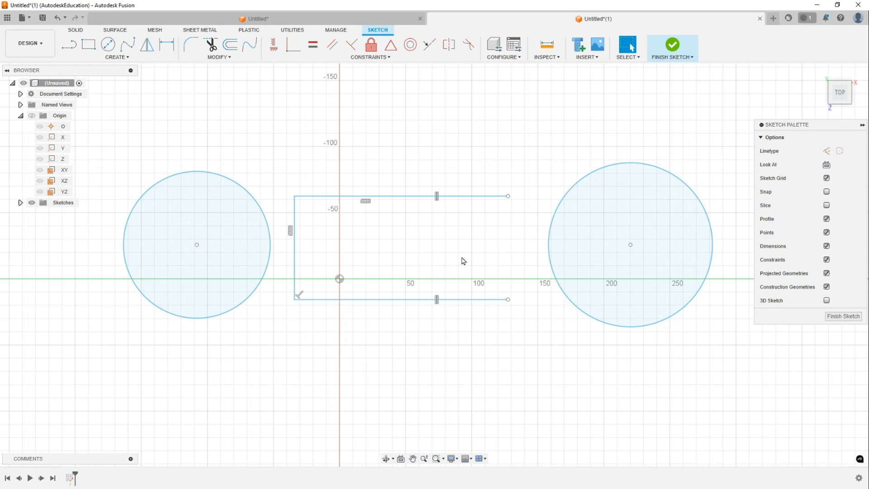
{"action": "left_click", "coordinate": [476, 197]}
{"action": "left_click", "coordinate": [498, 299]}
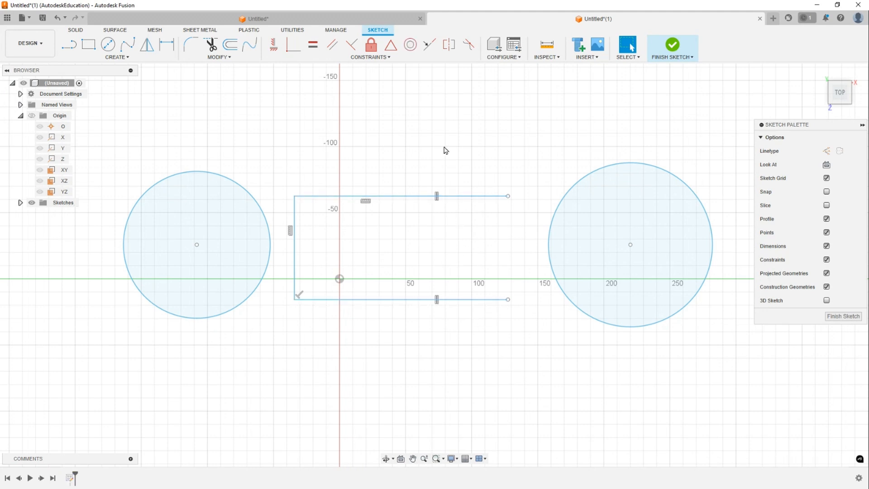
{"action": "left_click", "coordinate": [313, 47]}
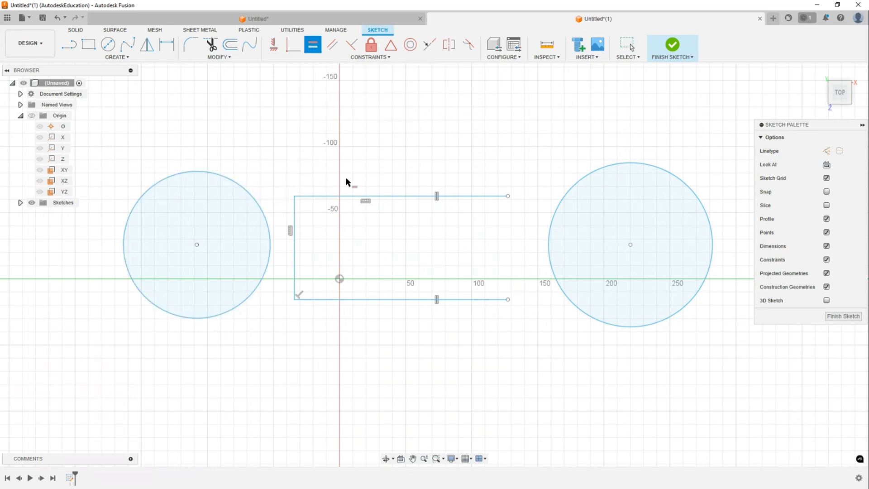
{"action": "left_click", "coordinate": [255, 198]}
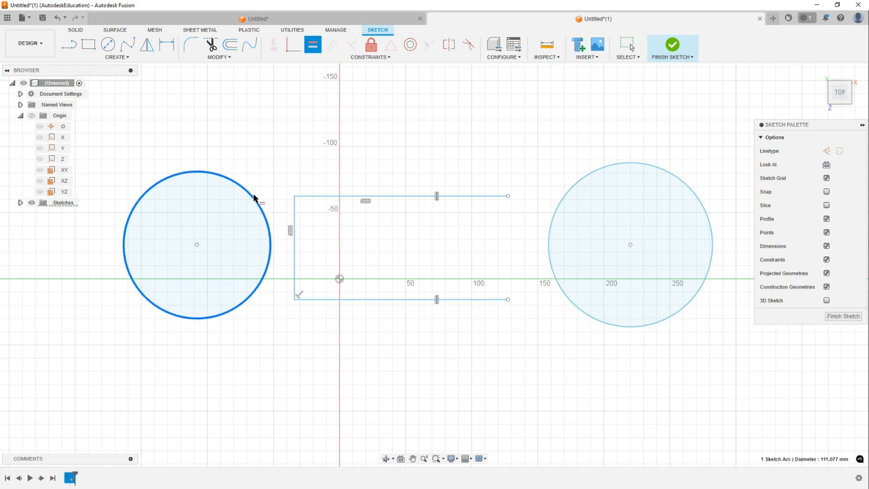
{"action": "left_click", "coordinate": [603, 168]}
{"action": "key", "text": "Escape"}
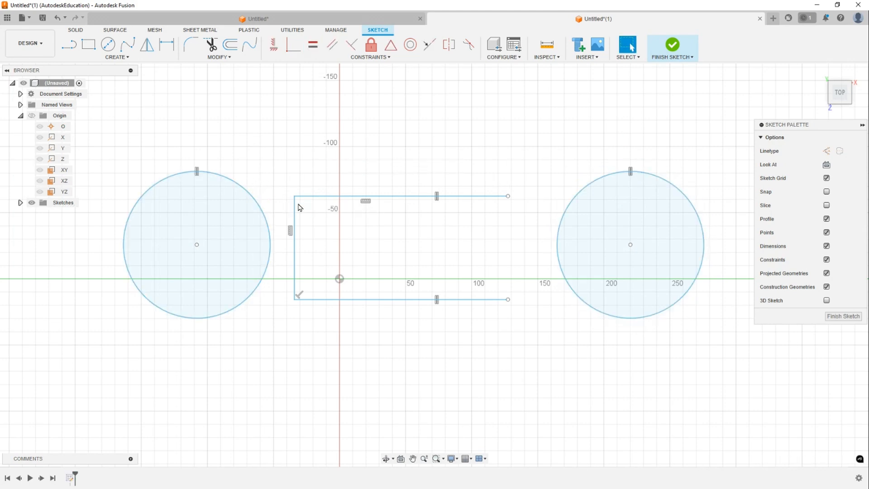
- Resize the left circle to about 100 mm diameter so both equal circles shrink
{"action": "left_click", "coordinate": [239, 185]}
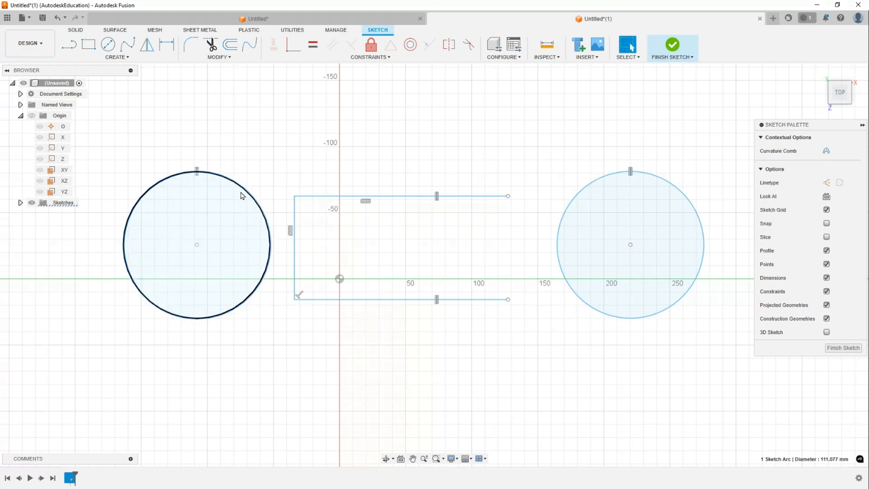
{"action": "left_click", "coordinate": [255, 187]}
{"action": "left_click_drag", "start_coordinate": [253, 196], "coordinate": [256, 226]}
{"action": "middle_click_drag", "start_coordinate": [327, 163], "coordinate": [314, 185]}
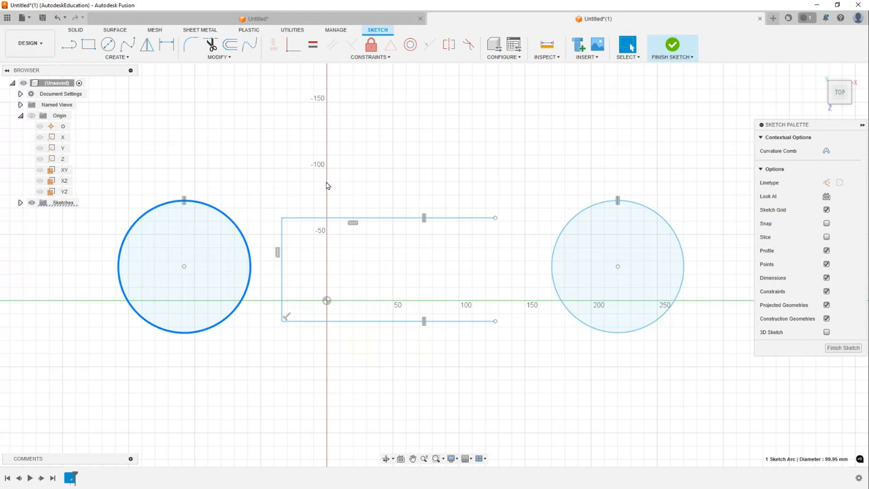
{"action": "left_click", "coordinate": [412, 154]}
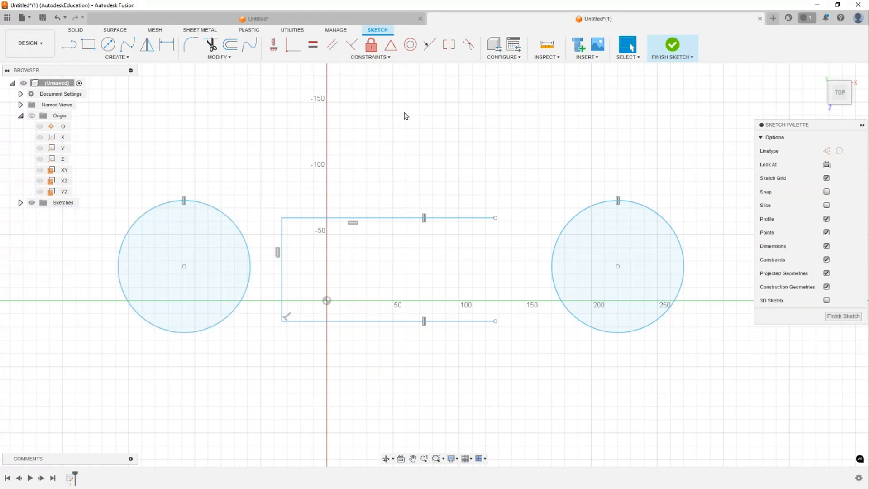
{"action": "middle_click_drag", "start_coordinate": [432, 161], "coordinate": [430, 170]}
- Draw a line above the frame and drag its right endpoint up to make it slope upward
{"action": "key", "text": "l"}
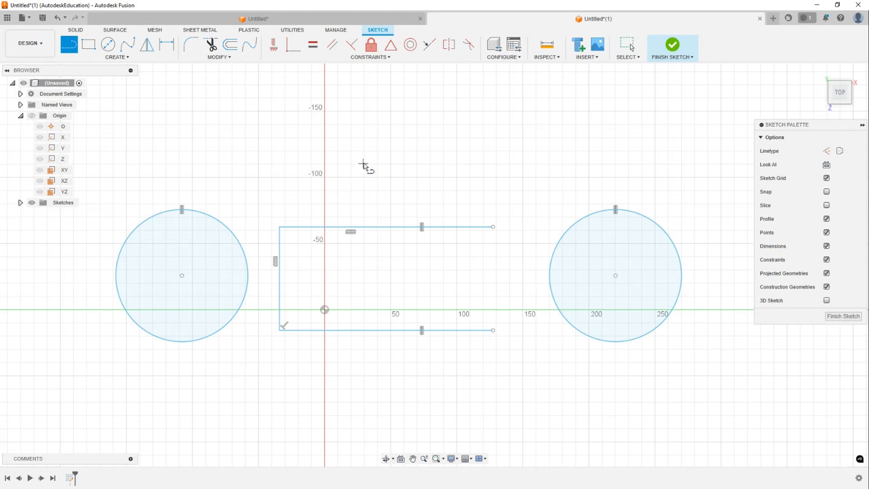
{"action": "left_click", "coordinate": [363, 162]}
{"action": "left_click", "coordinate": [553, 158]}
{"action": "key", "text": "Escape"}
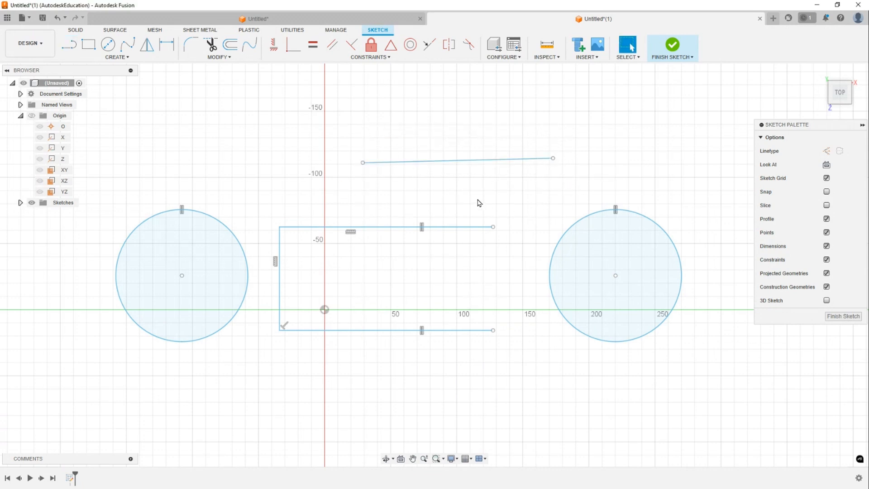
{"action": "left_click", "coordinate": [480, 166]}
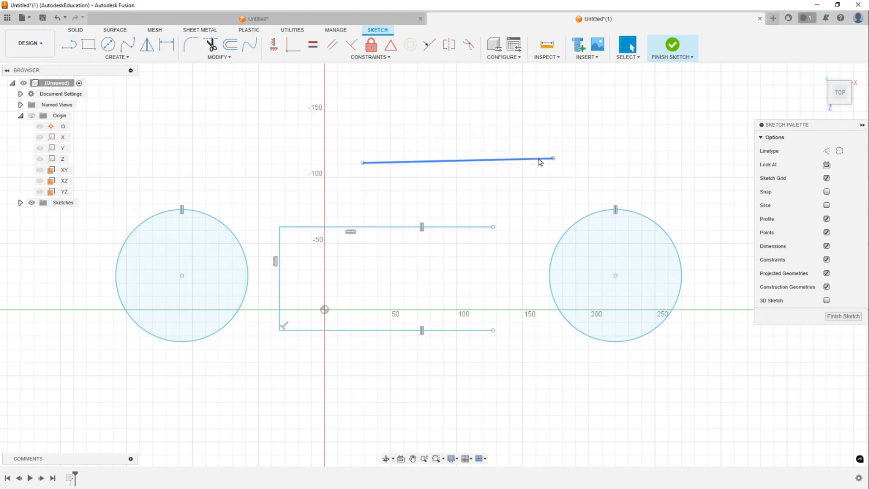
{"action": "left_click_drag", "start_coordinate": [554, 158], "coordinate": [521, 69]}
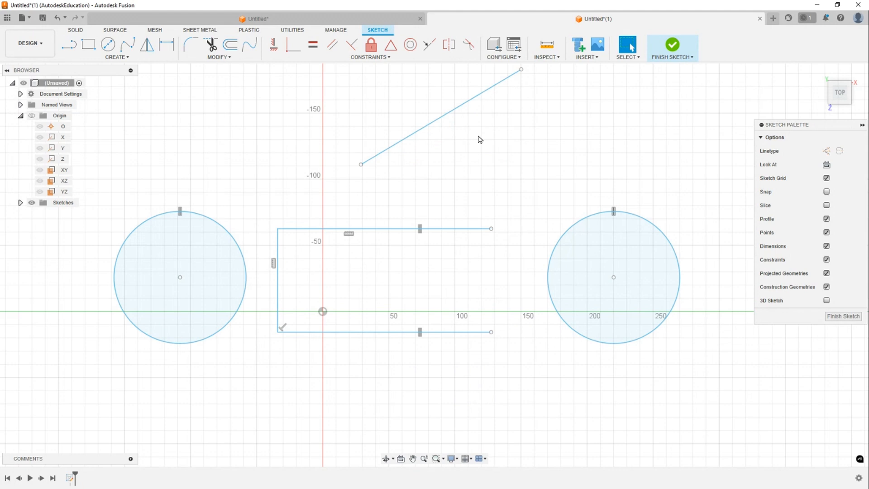
- Draw a second sloping line just below and roughly alongside the first one
{"action": "key", "text": "l"}
{"action": "left_click", "coordinate": [532, 77]}
{"action": "left_click", "coordinate": [370, 185]}
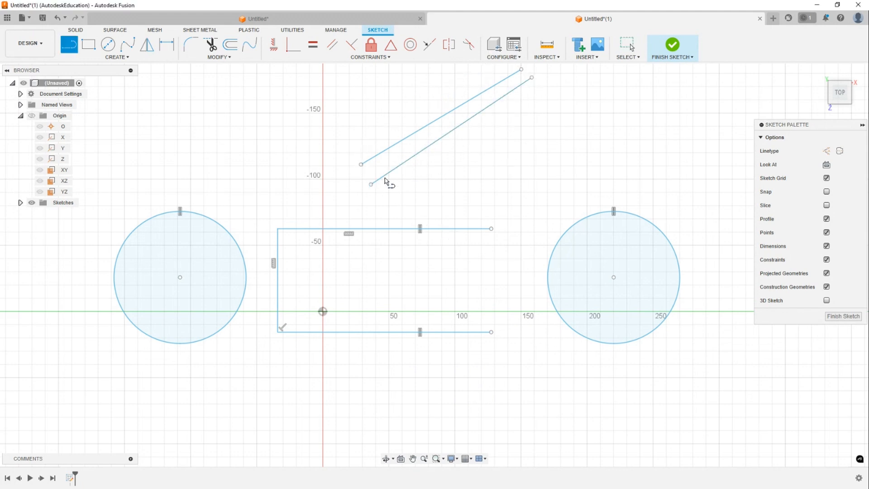
{"action": "key", "text": "Escape"}
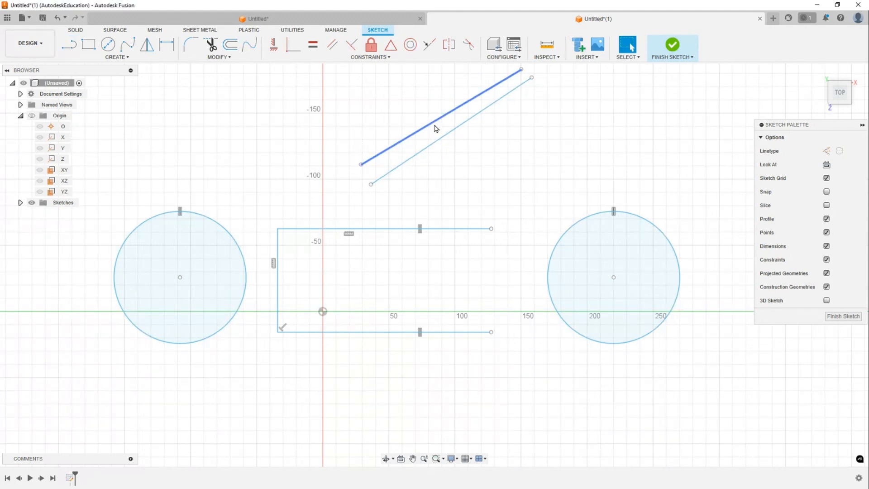
{"action": "middle_click_drag", "start_coordinate": [436, 128], "coordinate": [421, 157]}
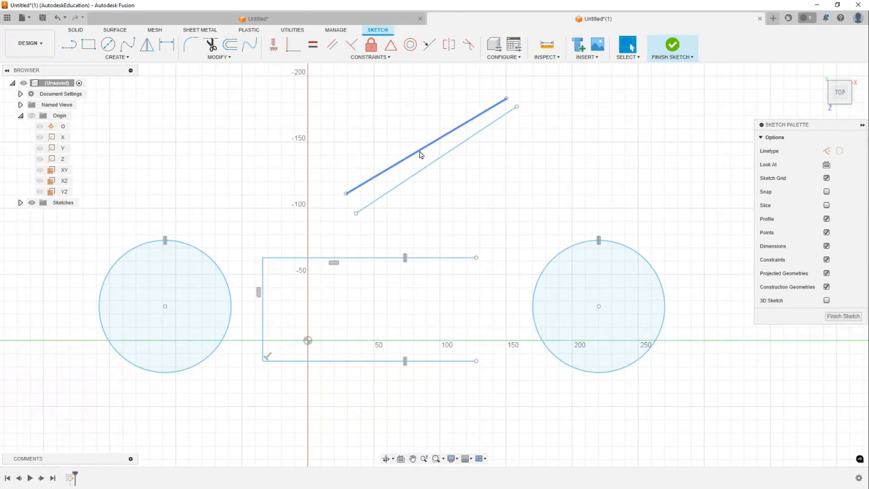
- Apply a Parallel constraint between the two sloping lines
{"action": "left_click", "coordinate": [333, 44]}
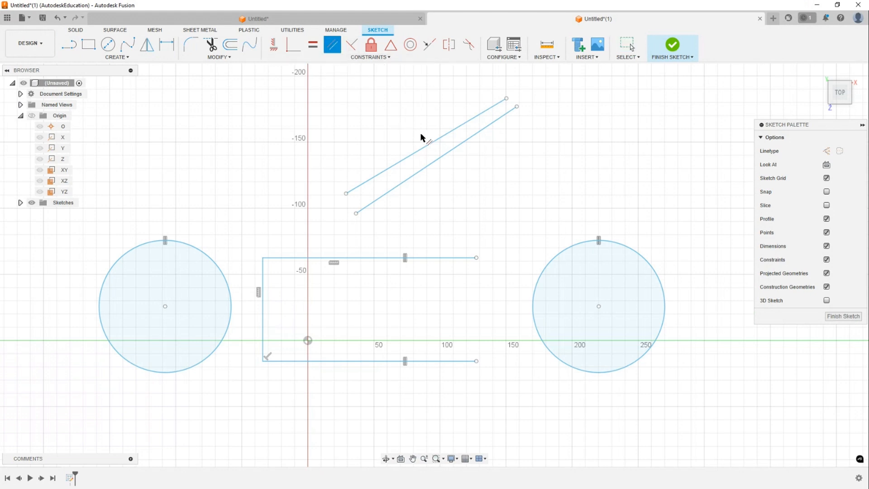
{"action": "left_click", "coordinate": [440, 138]}
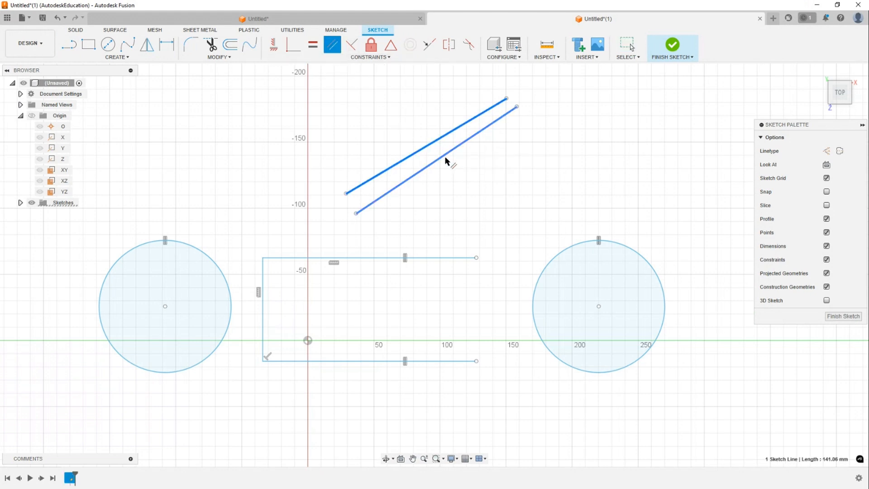
{"action": "left_click", "coordinate": [446, 161]}
{"action": "key", "text": "Escape"}
- Draw two lines slanting down to the right from the upper ends of the parallel lines
{"action": "left_click_drag", "start_coordinate": [494, 131], "coordinate": [452, 120]}
{"action": "middle_click_drag", "start_coordinate": [542, 124], "coordinate": [518, 137]}
{"action": "left_click", "coordinate": [520, 137]}
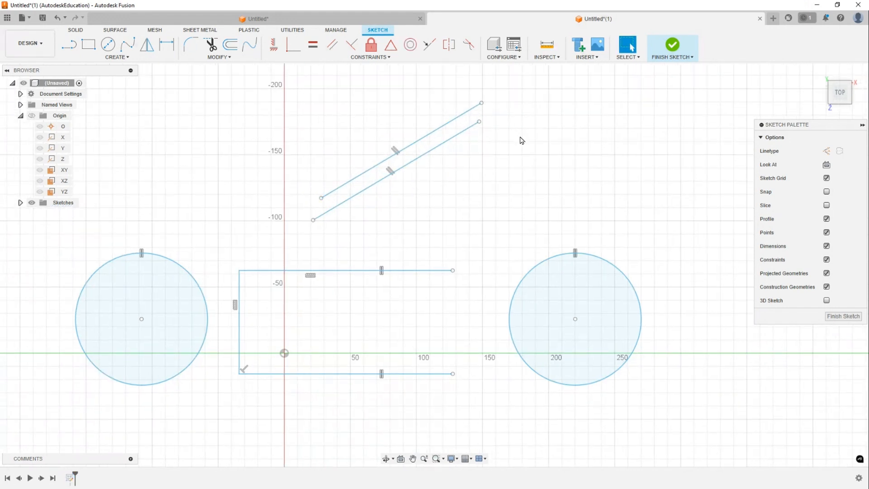
{"action": "key", "text": "l"}
{"action": "left_click", "coordinate": [479, 121]}
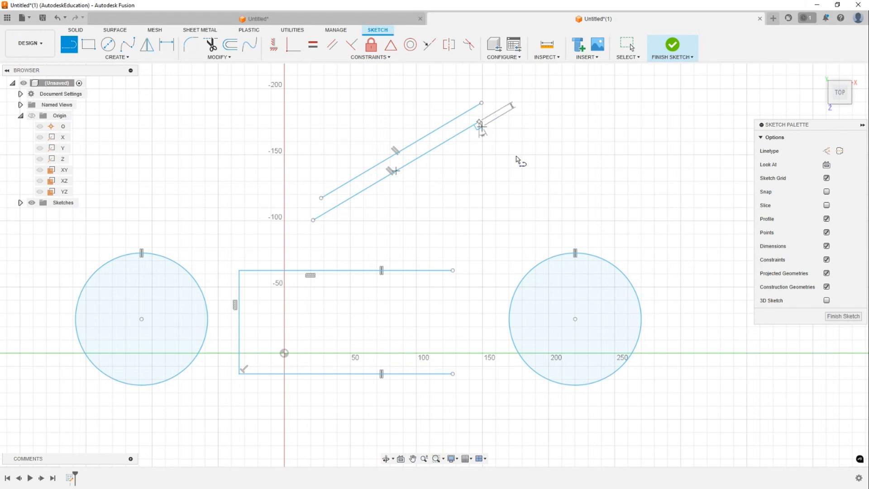
{"action": "double_click", "coordinate": [587, 208]}
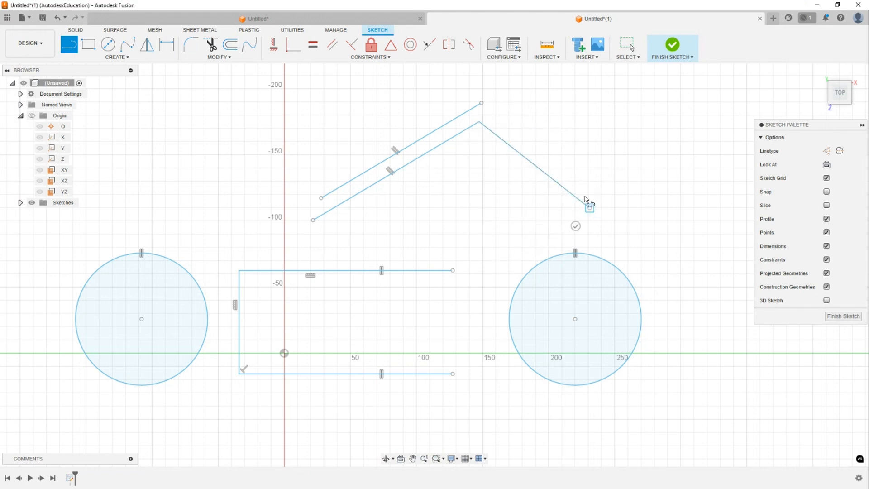
{"action": "left_click", "coordinate": [481, 103]}
{"action": "double_click", "coordinate": [597, 188]}
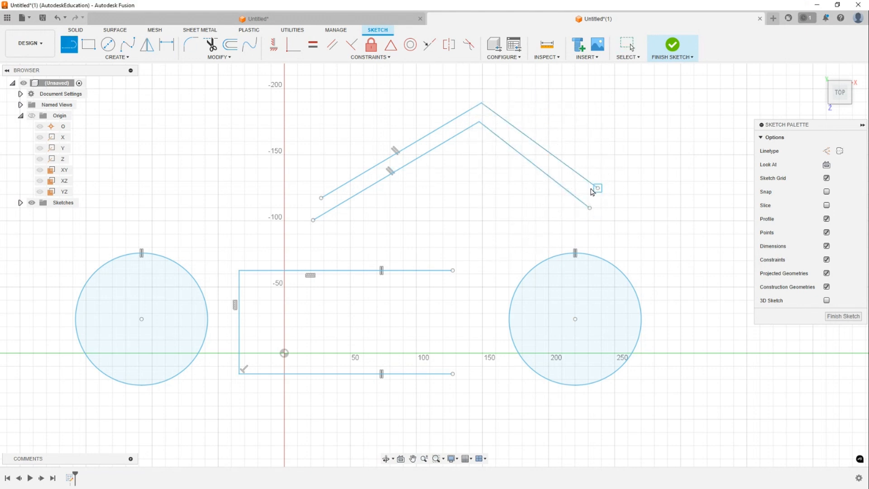
- Apply a Parallel constraint between the two down-slanting lines
{"action": "key", "text": "Escape"}
{"action": "left_click", "coordinate": [569, 170]}
{"action": "left_click", "coordinate": [544, 171], "text": "shift"}
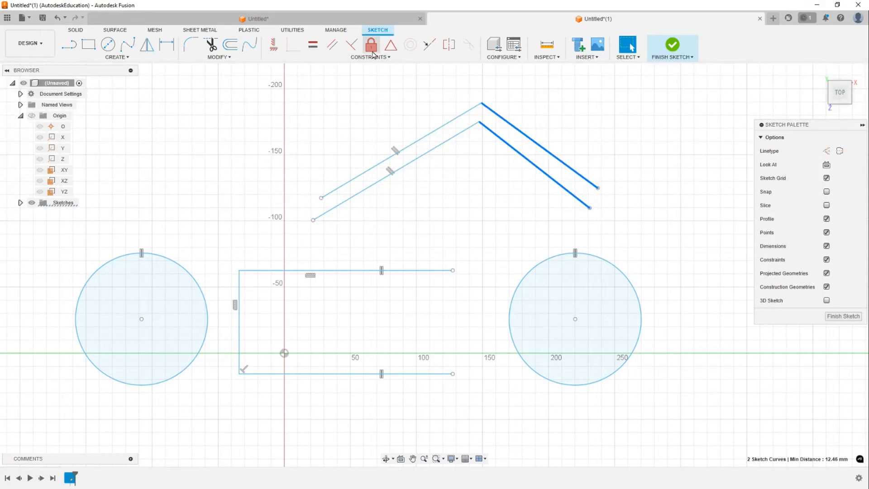
{"action": "left_click", "coordinate": [336, 46]}
- Select all four sloping lines above the frame and delete them
{"action": "mouse_move", "coordinate": [482, 103]}
{"action": "left_mouse_down"}
{"action": "mouse_move", "coordinate": [444, 98]}
{"action": "mouse_move", "coordinate": [480, 105]}
{"action": "left_mouse_up"}
{"action": "left_click_drag", "start_coordinate": [546, 231], "coordinate": [412, 106]}
{"action": "left_click_drag", "start_coordinate": [569, 213], "coordinate": [363, 75]}
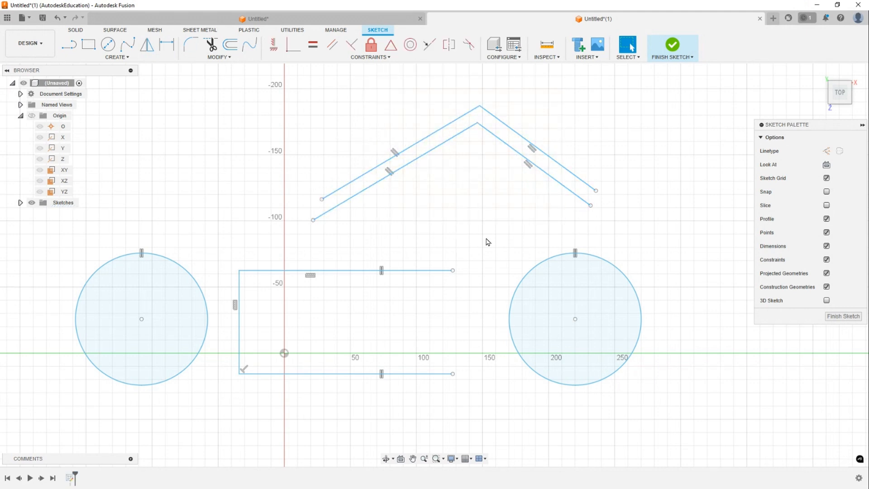
{"action": "left_click_drag", "start_coordinate": [539, 213], "coordinate": [412, 83]}
{"action": "key", "text": "Delete"}
{"action": "middle_click_drag", "start_coordinate": [397, 189], "coordinate": [475, 134]}
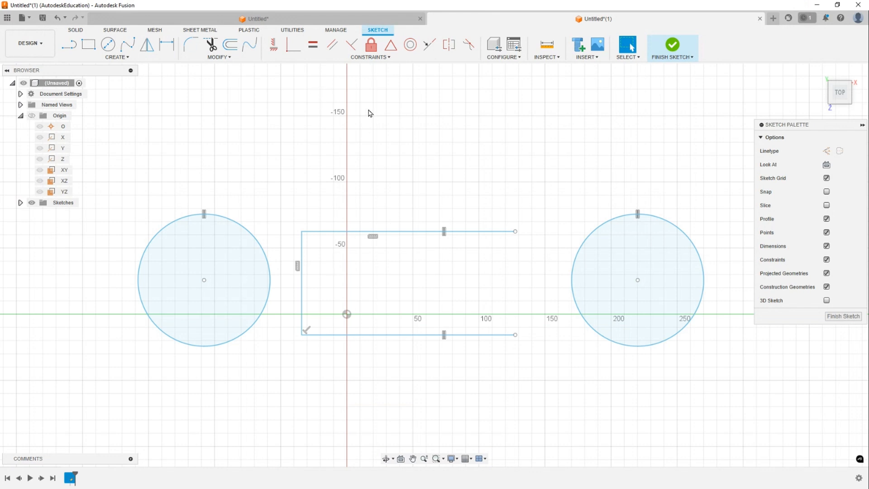
- Select the frame's top and left lines together to inspect the angle between them
{"action": "left_click", "coordinate": [332, 234]}
{"action": "left_click", "coordinate": [308, 253], "text": "shift"}
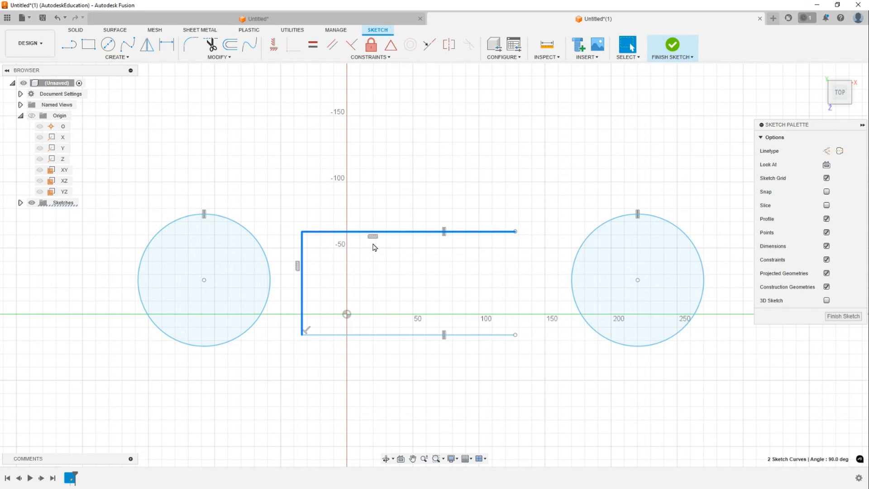
{"action": "left_click", "coordinate": [342, 402]}
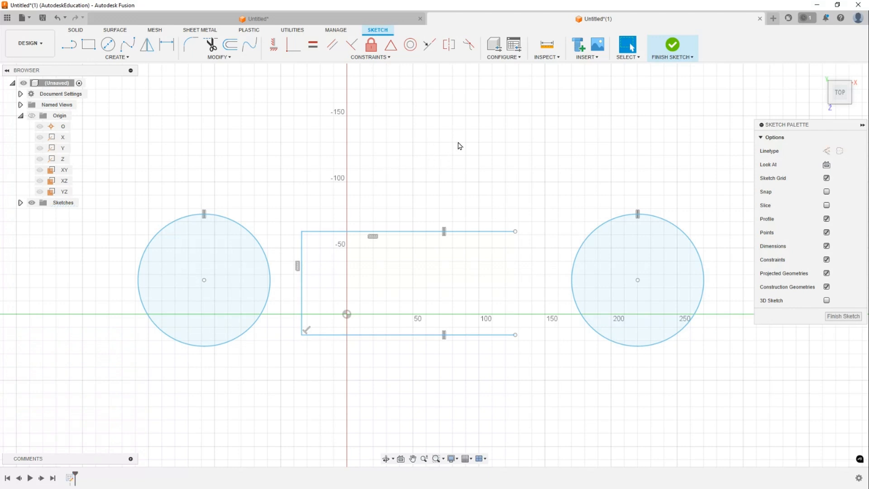
- Draw a line rising to the right above the frame
{"action": "key", "text": "l"}
{"action": "left_click", "coordinate": [508, 100]}
{"action": "left_click", "coordinate": [438, 193]}
{"action": "key", "text": "Escape"}
- Draw a second line slanting down from the left to end on the middle of the first line
{"action": "key", "text": "l"}
{"action": "left_click", "coordinate": [397, 98]}
{"action": "left_click", "coordinate": [466, 139]}
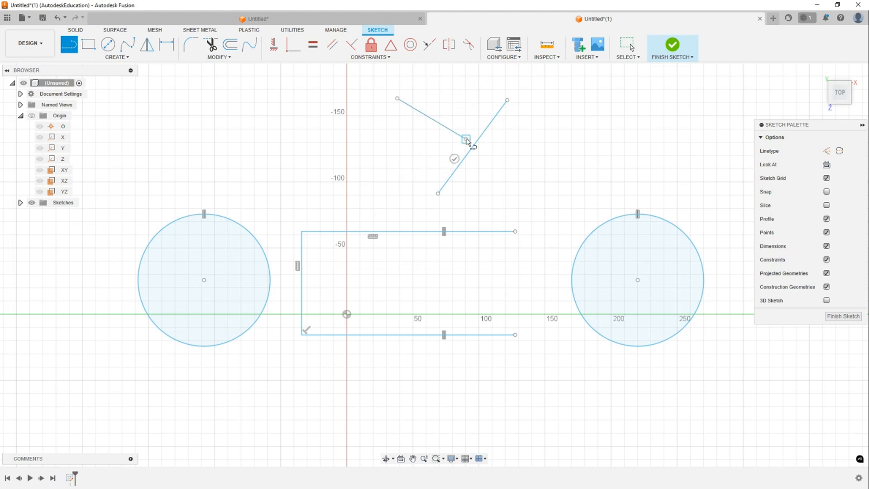
{"action": "key", "text": "Escape"}
- Try to apply a Coincident constraint between the two new lines and drag the shorter line into place
{"action": "left_click", "coordinate": [354, 47]}
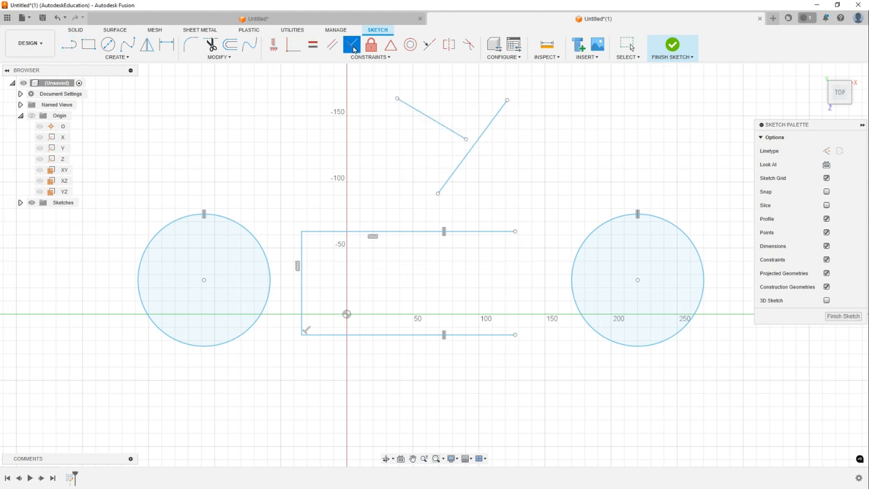
{"action": "left_click", "coordinate": [448, 131]}
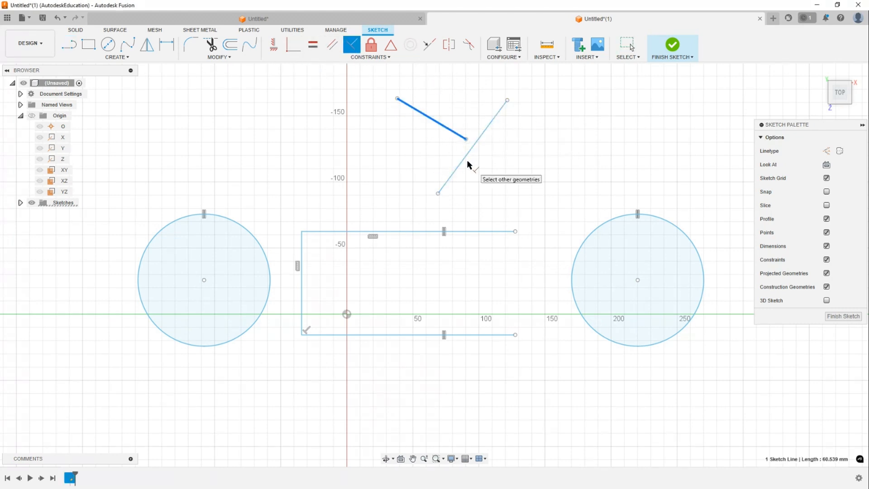
{"action": "left_click", "coordinate": [467, 164]}
{"action": "key", "text": "Escape"}
{"action": "left_click", "coordinate": [438, 117]}
{"action": "mouse_move", "coordinate": [439, 117]}
{"action": "left_mouse_down"}
{"action": "mouse_move", "coordinate": [468, 109]}
{"action": "mouse_move", "coordinate": [458, 117]}
{"action": "left_mouse_up"}
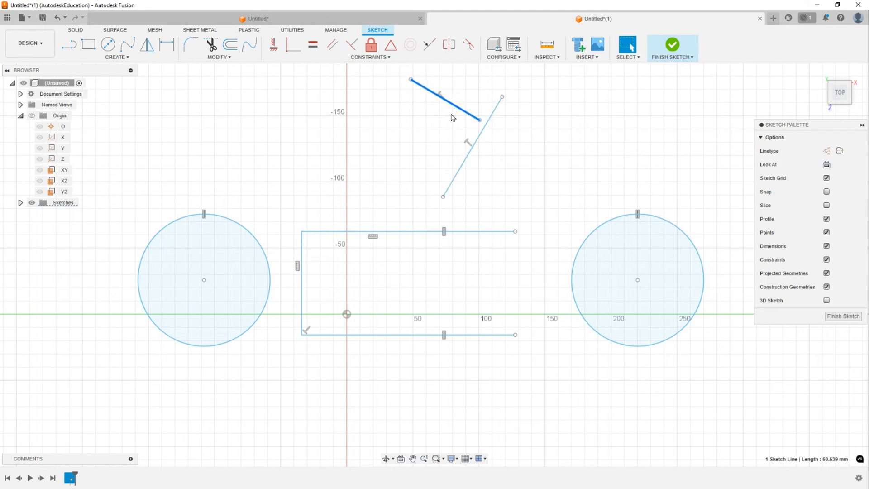
{"action": "left_click_drag", "start_coordinate": [463, 110], "coordinate": [453, 120]}
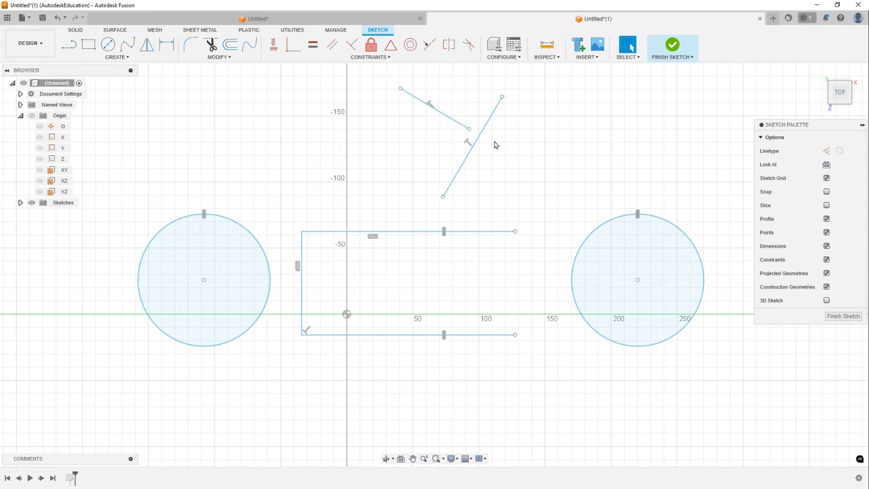
- Select both new lines and delete them
{"action": "left_click_drag", "start_coordinate": [520, 170], "coordinate": [435, 118]}
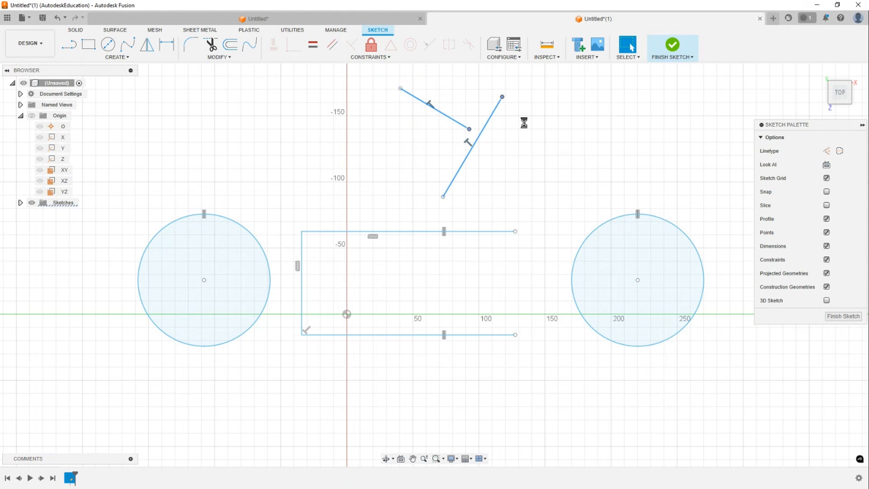
{"action": "key", "text": "Delete"}
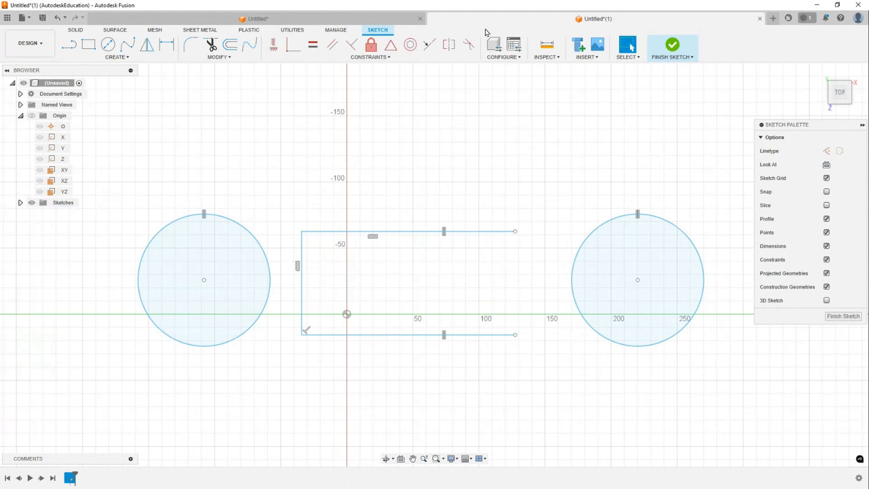
- Apply the Fix/UnFix constraint to the left circle
{"action": "left_click", "coordinate": [374, 52]}
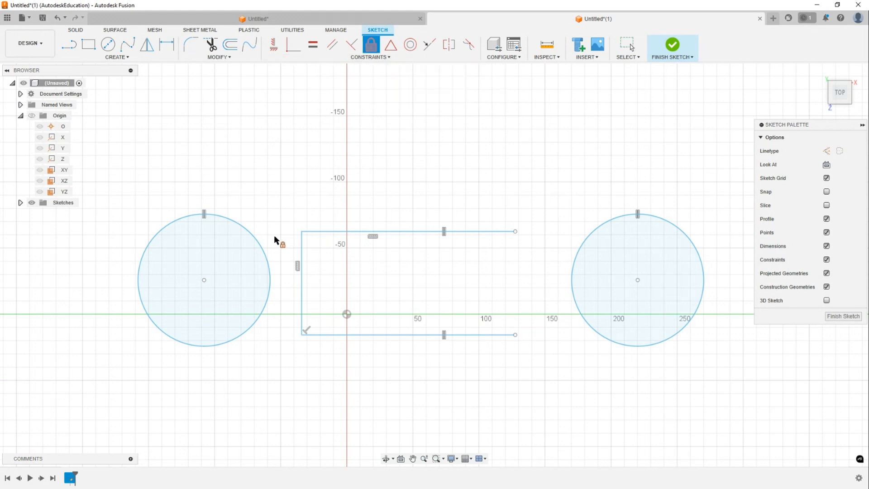
{"action": "left_click", "coordinate": [262, 248]}
{"action": "key", "text": "Escape"}
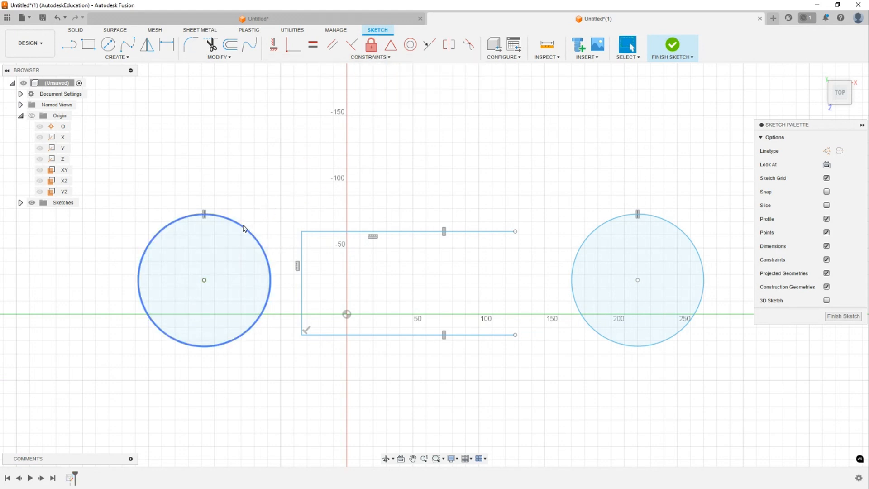
{"action": "left_click", "coordinate": [244, 228]}
{"action": "left_click", "coordinate": [374, 78]}
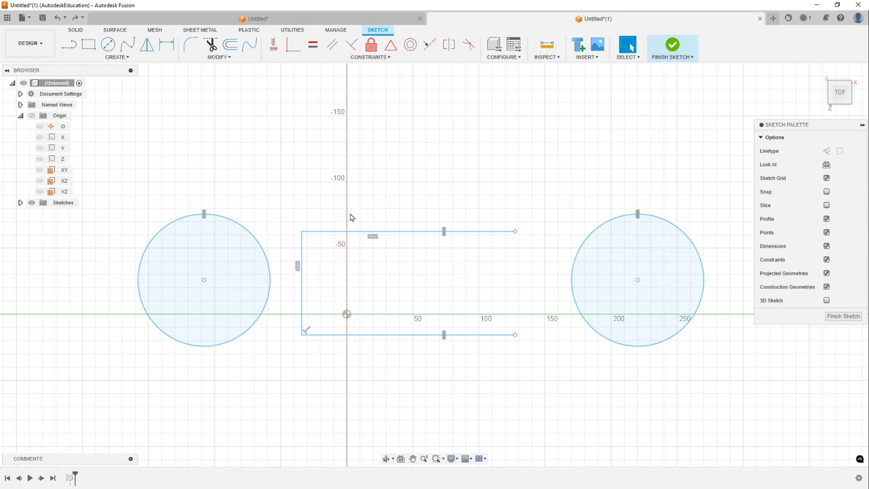
{"action": "left_click", "coordinate": [205, 284]}
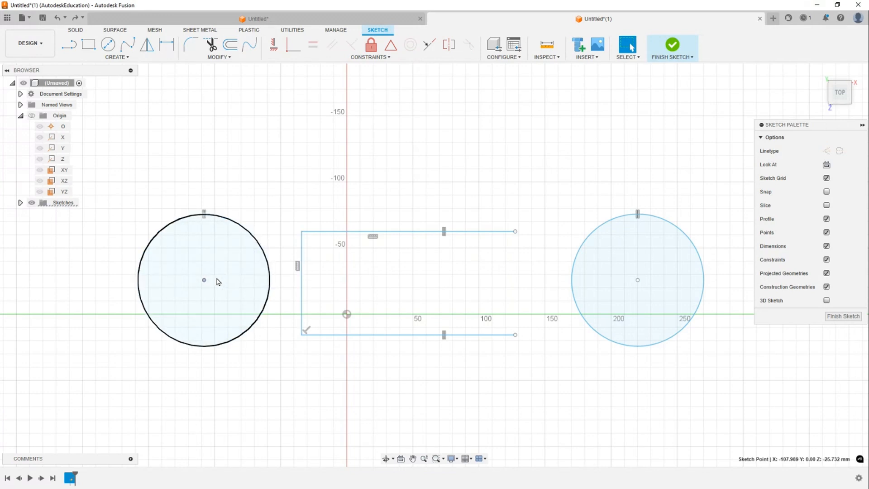
- Constrain the left circle's center to the midpoint of the frame's left vertical line
{"action": "left_click", "coordinate": [303, 283]}
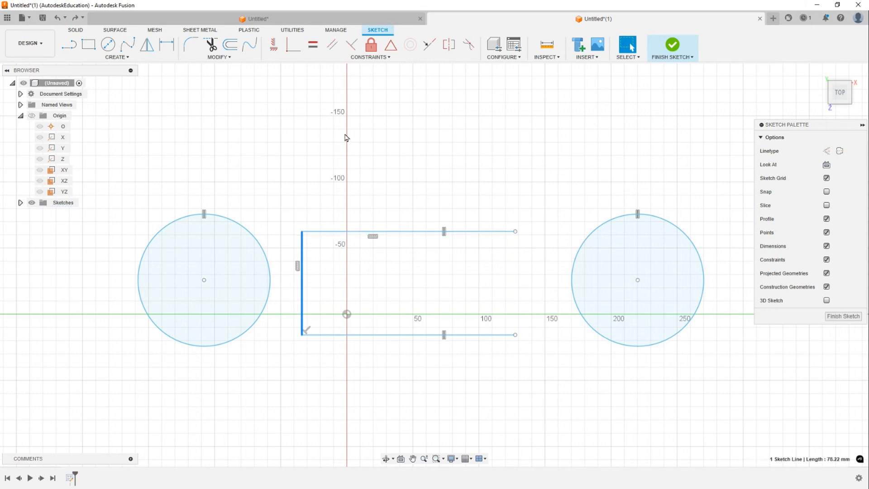
{"action": "left_click", "coordinate": [377, 141]}
{"action": "left_click", "coordinate": [392, 48]}
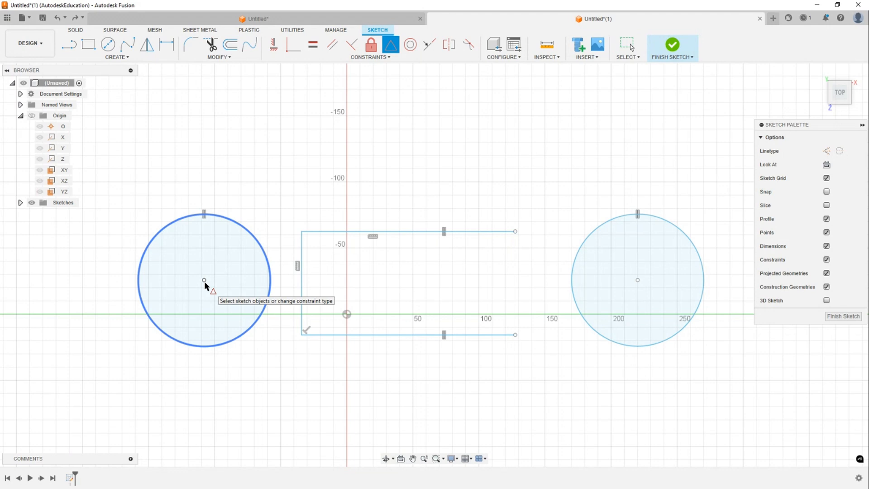
{"action": "left_click", "coordinate": [204, 280]}
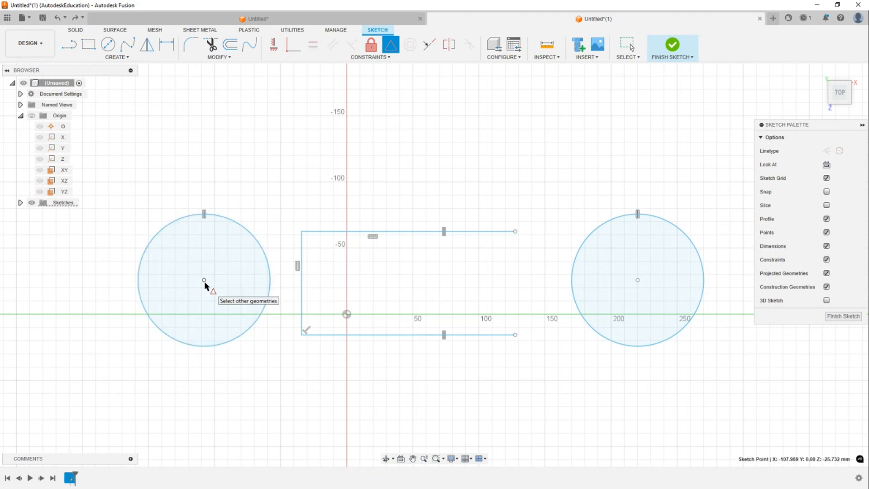
{"action": "left_click", "coordinate": [303, 285]}
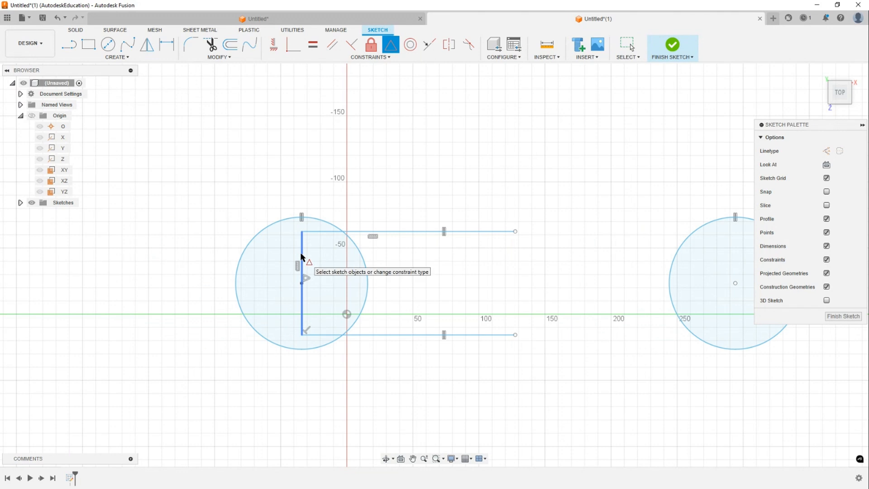
{"action": "left_click_drag", "start_coordinate": [316, 220], "coordinate": [294, 246]}
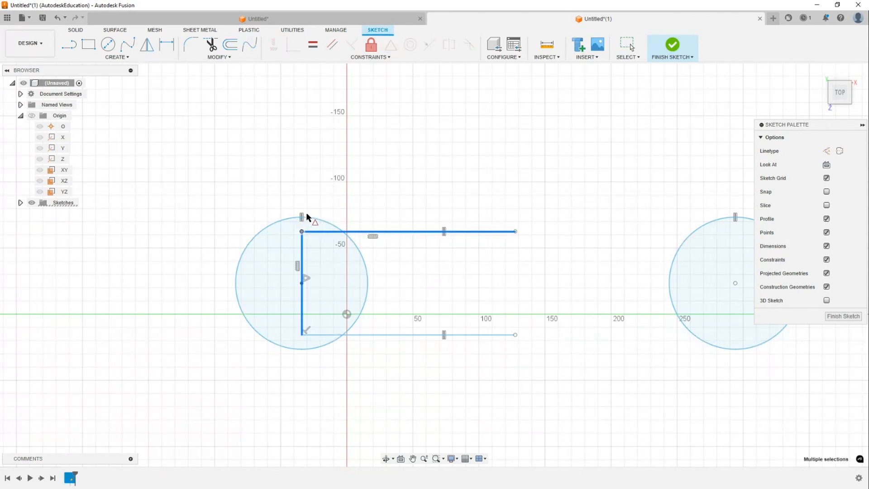
{"action": "key", "text": "Escape"}
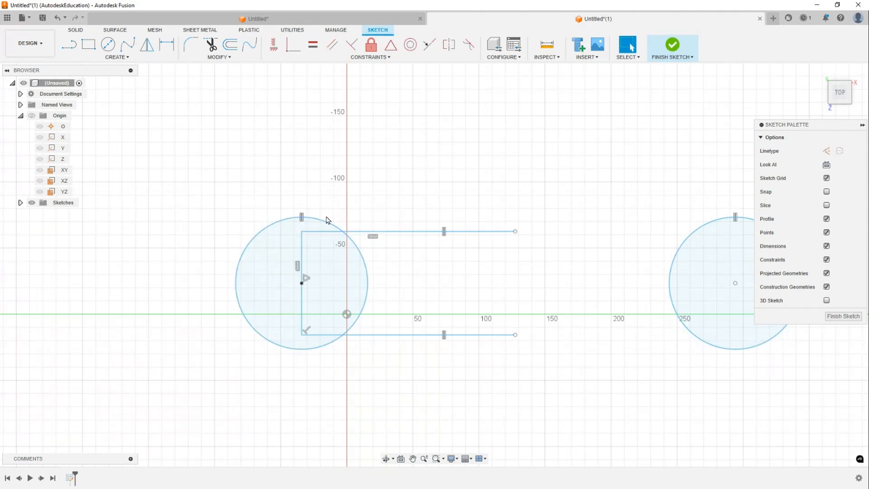
- Draw a line sloping down to the right above the frame's top line
{"action": "mouse_move", "coordinate": [326, 221]}
{"action": "left_mouse_down"}
{"action": "mouse_move", "coordinate": [303, 248]}
{"action": "mouse_move", "coordinate": [304, 273]}
{"action": "mouse_move", "coordinate": [421, 201]}
{"action": "left_mouse_up"}
{"action": "middle_click_drag", "start_coordinate": [421, 201], "coordinate": [366, 220]}
{"action": "left_click", "coordinate": [433, 163]}
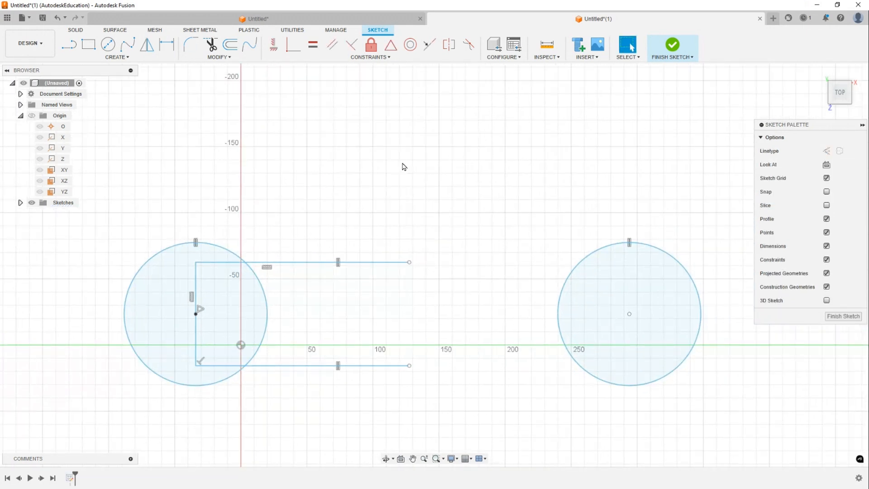
{"action": "key", "text": "l"}
{"action": "left_click", "coordinate": [320, 111]}
{"action": "left_click", "coordinate": [341, 186]}
{"action": "key", "text": "Escape"}
{"action": "left_click", "coordinate": [340, 185]}
{"action": "key", "text": "m"}
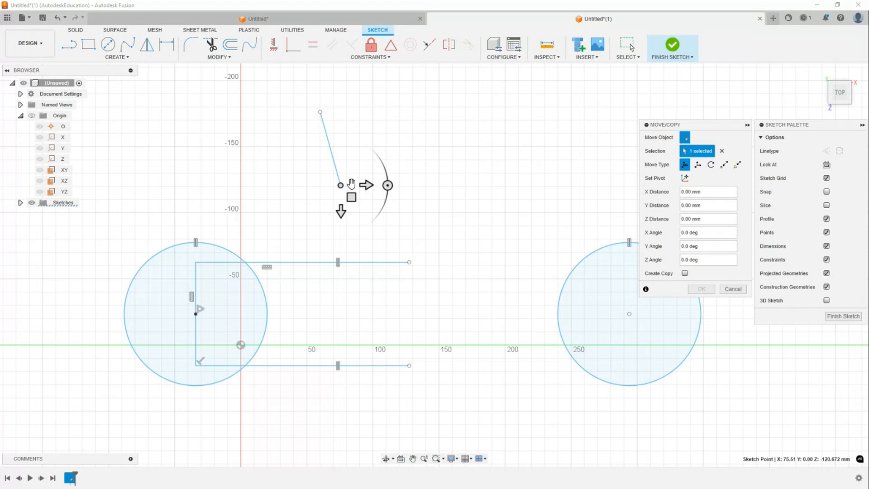
{"action": "key", "text": "Escape"}
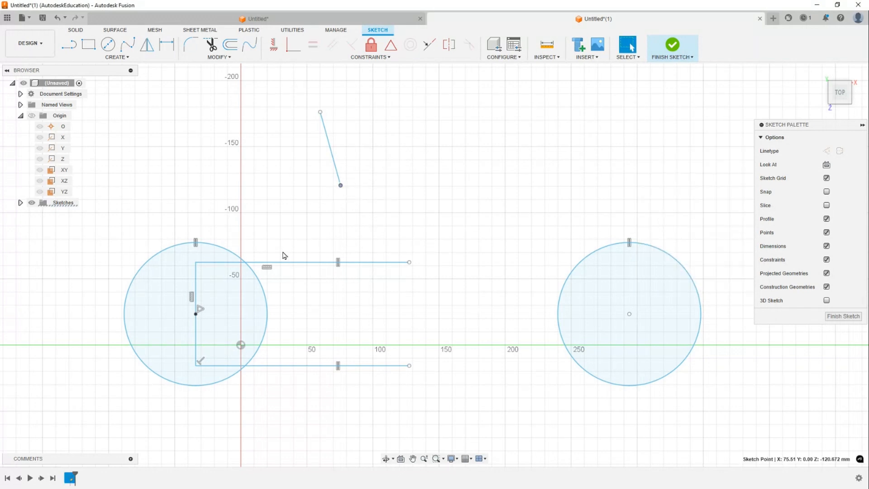
- Attach the new line's lower end to the midpoint of the frame's top line and drag its upper end higher
{"action": "left_click", "coordinate": [369, 262]}
{"action": "left_click", "coordinate": [423, 143]}
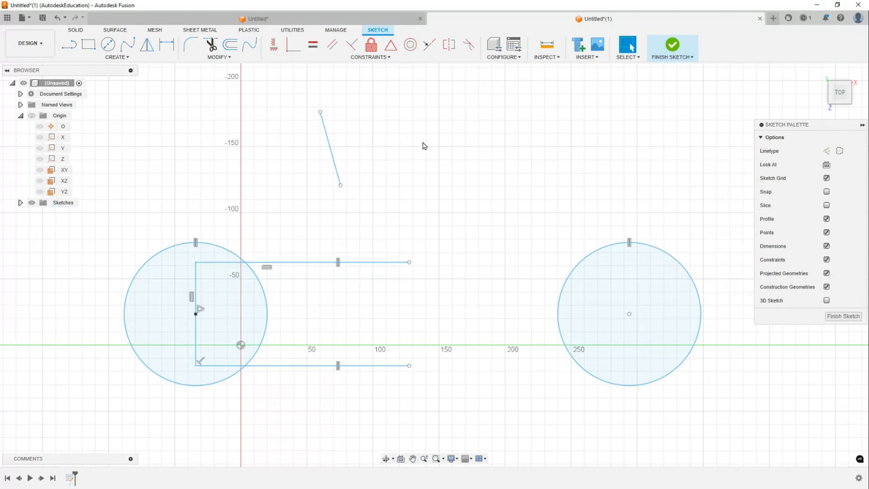
{"action": "left_click", "coordinate": [391, 45]}
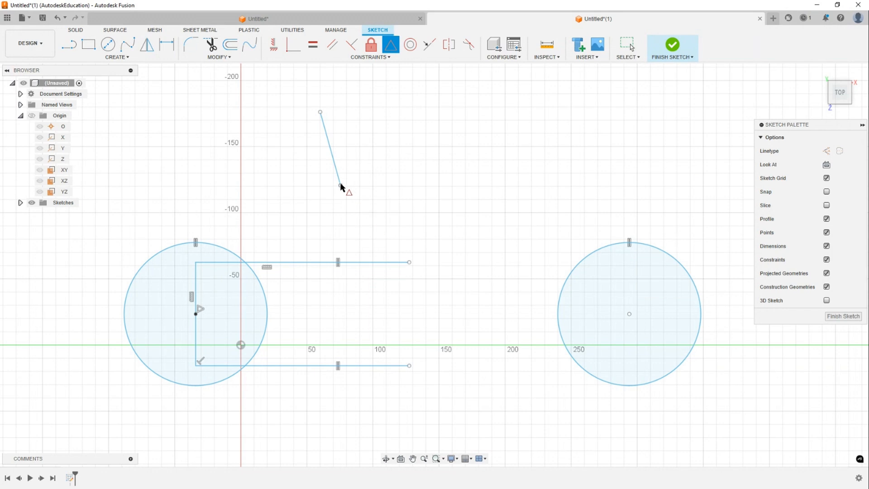
{"action": "left_click", "coordinate": [340, 185]}
{"action": "left_click", "coordinate": [356, 262]}
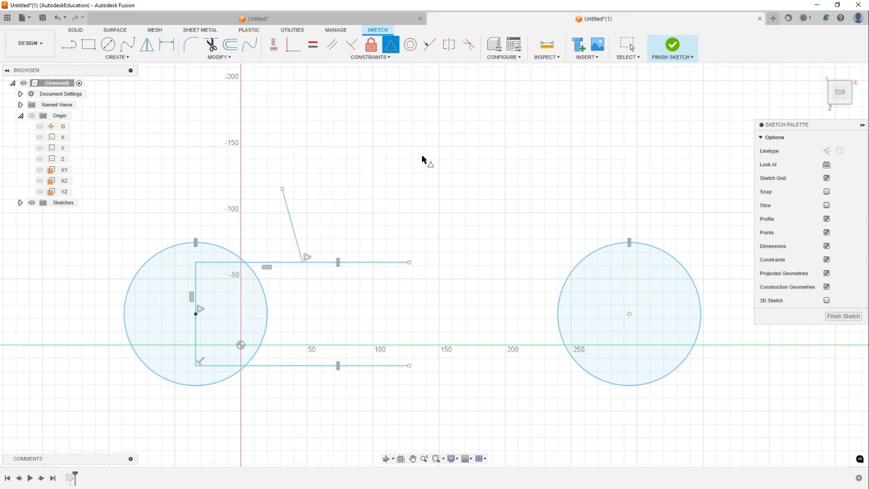
{"action": "key", "text": "Escape"}
{"action": "left_click_drag", "start_coordinate": [282, 189], "coordinate": [277, 132]}
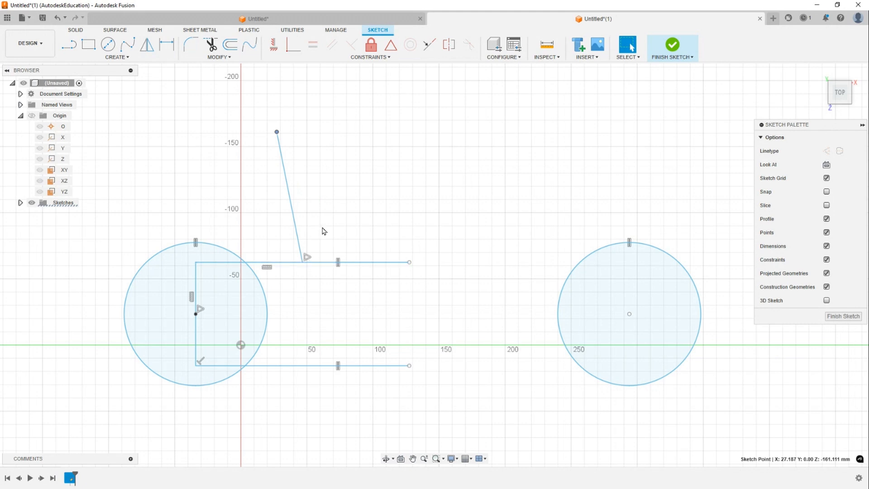
{"action": "left_click", "coordinate": [307, 262]}
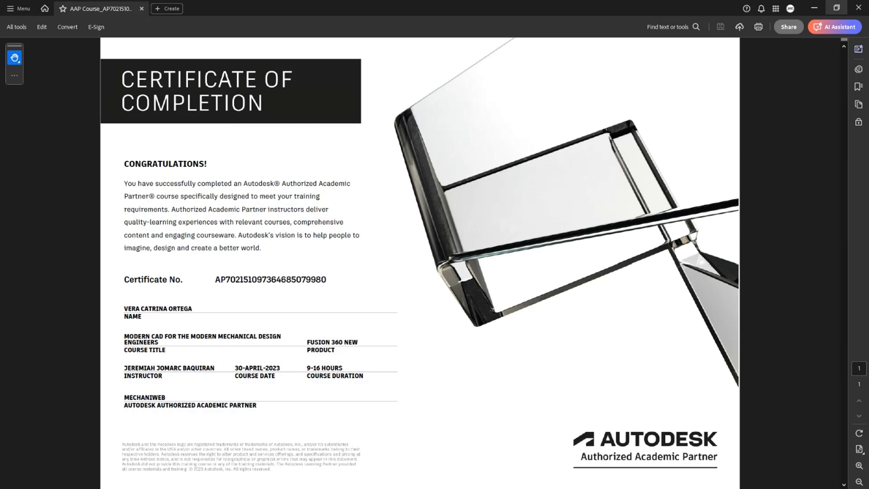
{"action": "left_click", "coordinate": [836, 8]}
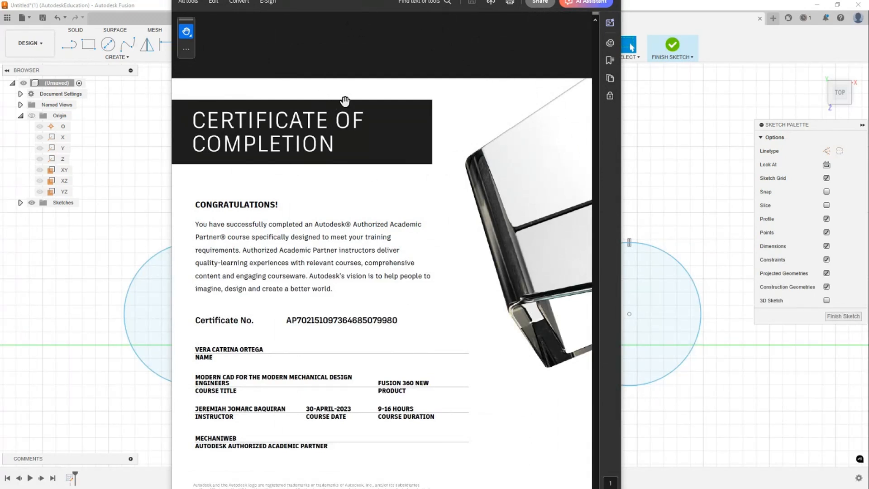
{"action": "left_click_drag", "start_coordinate": [388, 0], "coordinate": [868, 0]}
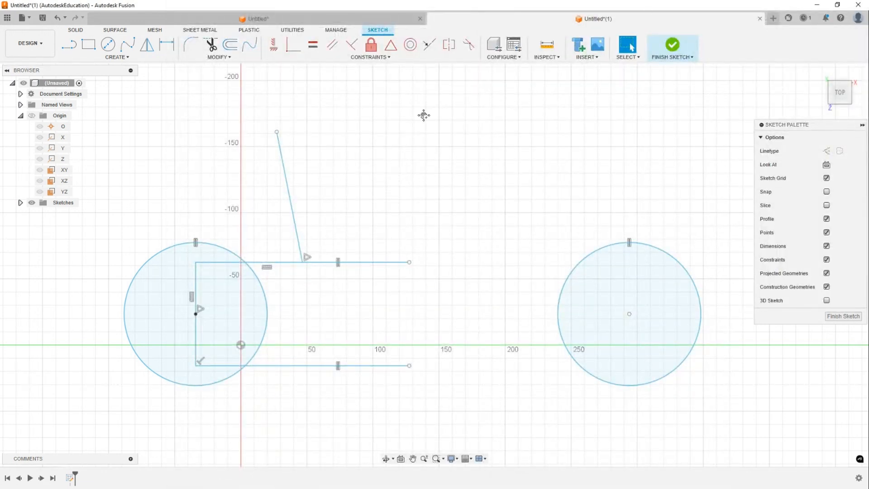
- Delete the sloping line above the frame
{"action": "left_click", "coordinate": [342, 154]}
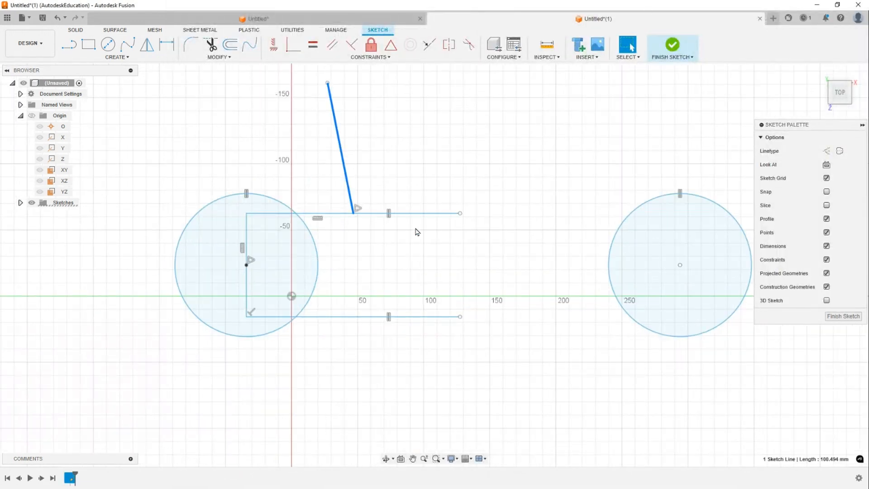
{"action": "key", "text": "Delete"}
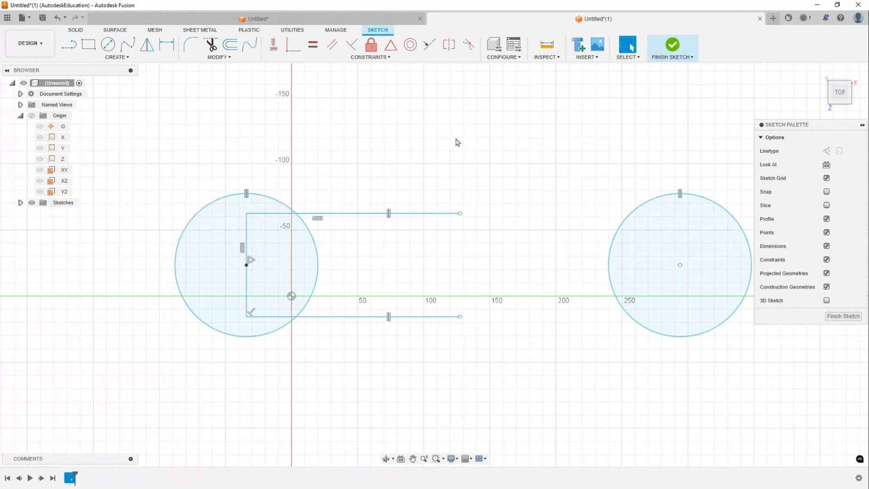
{"action": "middle_click_drag", "start_coordinate": [457, 140], "coordinate": [425, 146]}
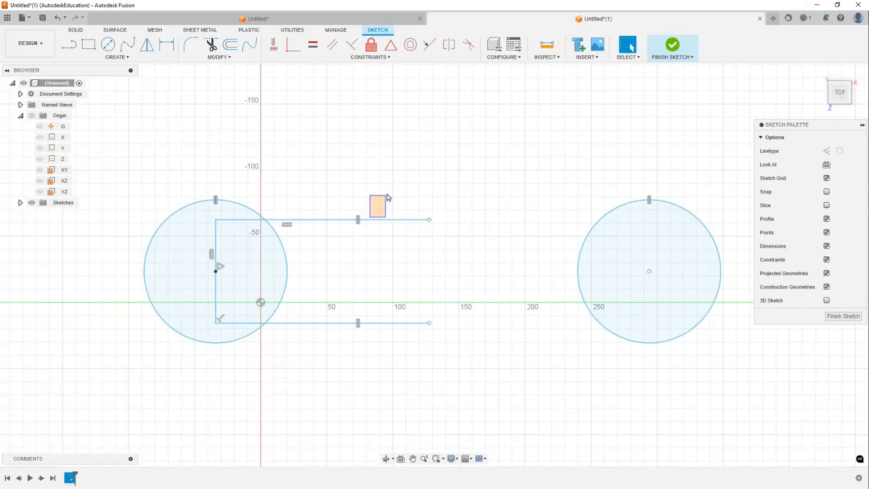
- Make the frame's top-left corner coincident with the left circle
{"action": "mouse_move", "coordinate": [380, 220]}
{"action": "left_mouse_down"}
{"action": "mouse_move", "coordinate": [378, 193]}
{"action": "mouse_move", "coordinate": [376, 210]}
{"action": "left_mouse_up"}
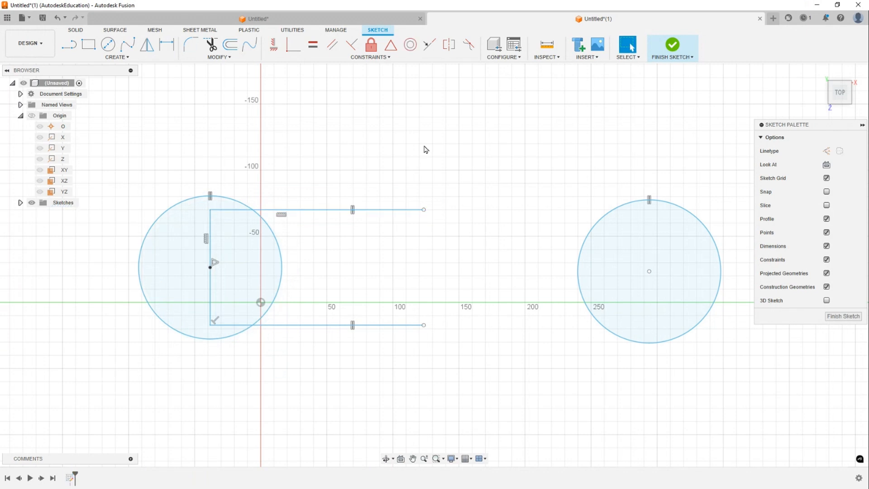
{"action": "middle_click_drag", "start_coordinate": [426, 149], "coordinate": [484, 144]}
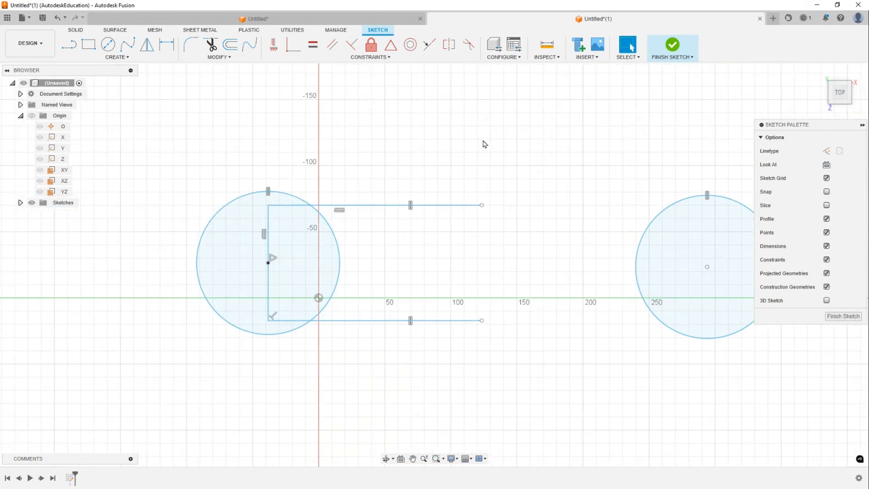
{"action": "left_click", "coordinate": [297, 207]}
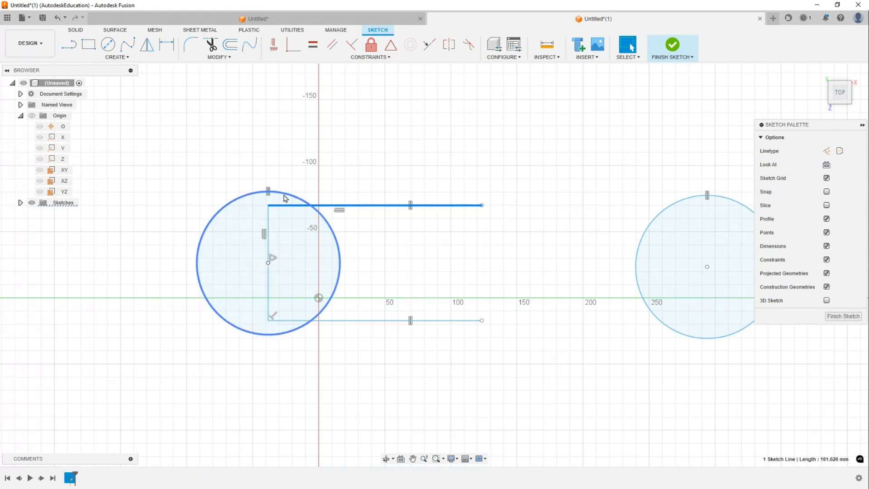
{"action": "left_click", "coordinate": [305, 109]}
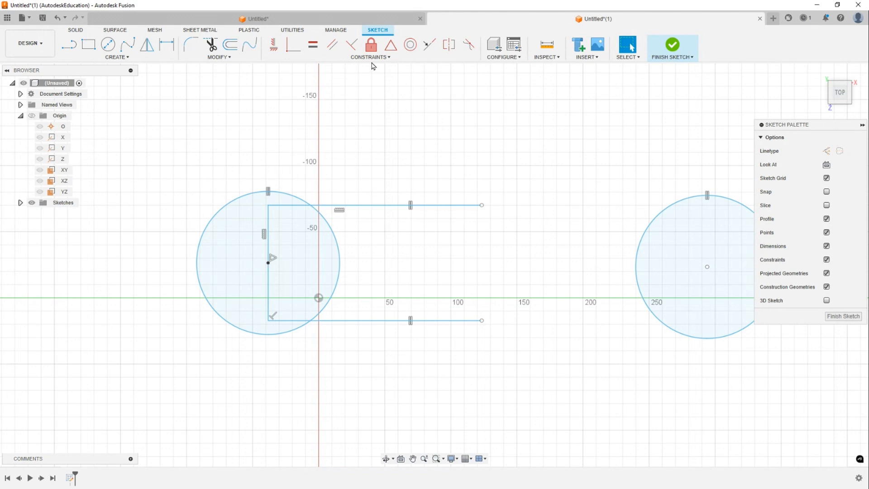
{"action": "left_click", "coordinate": [293, 45]}
{"action": "left_click", "coordinate": [283, 192]}
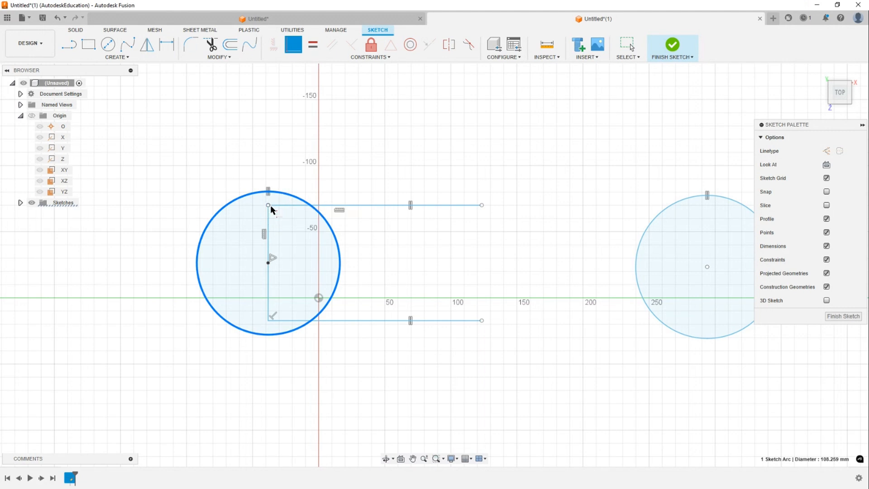
{"action": "left_click", "coordinate": [270, 207]}
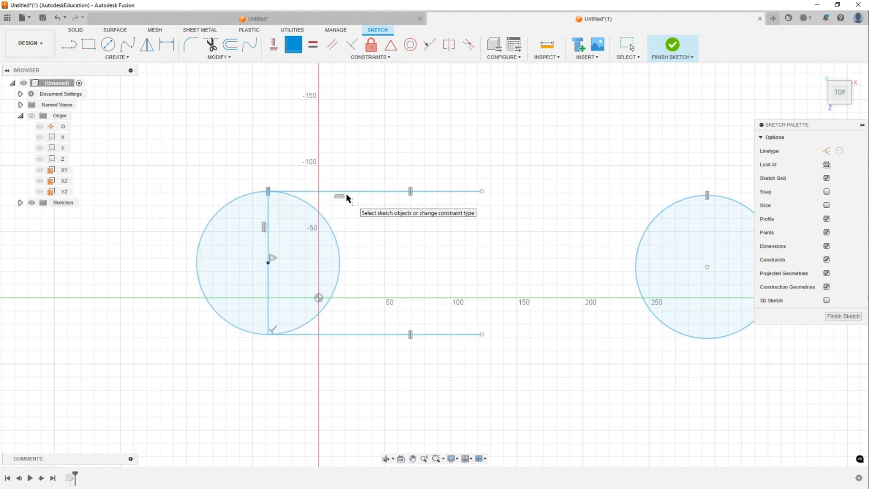
{"action": "key", "text": "Escape"}
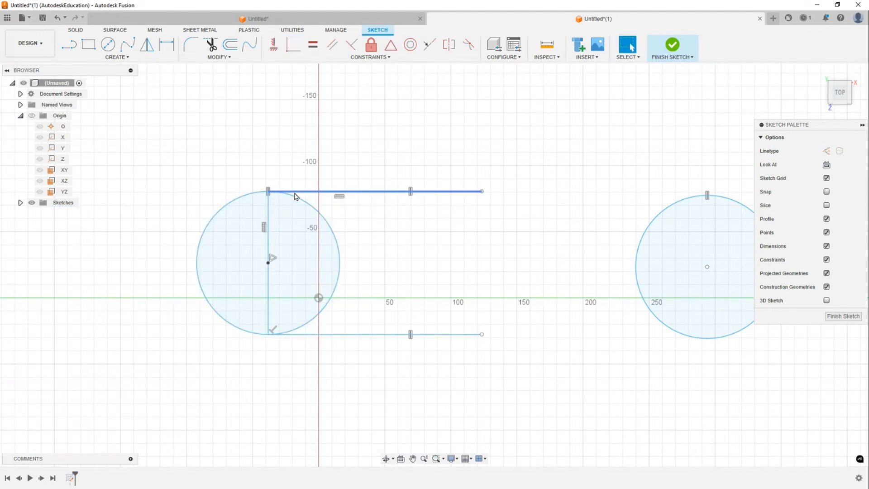
- Draw a vertical line joining the right ends of the frame's top and bottom lines
{"action": "left_click_drag", "start_coordinate": [325, 194], "coordinate": [367, 194]}
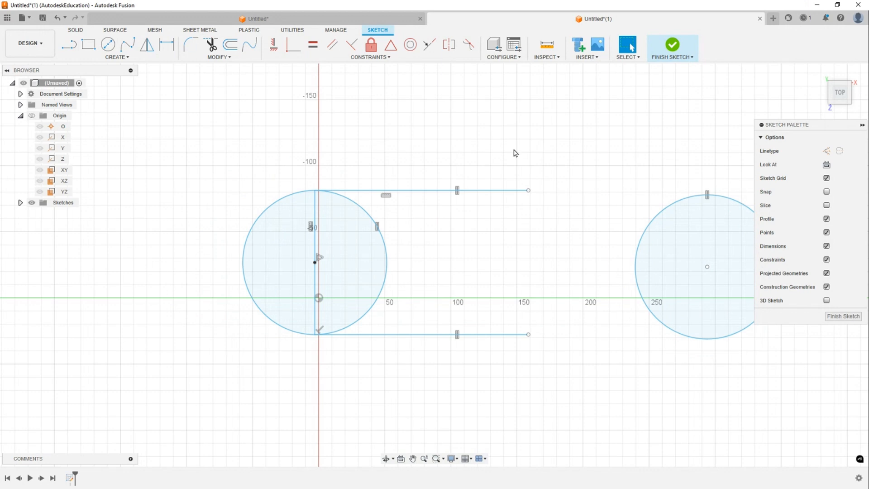
{"action": "middle_click_drag", "start_coordinate": [518, 150], "coordinate": [505, 149]}
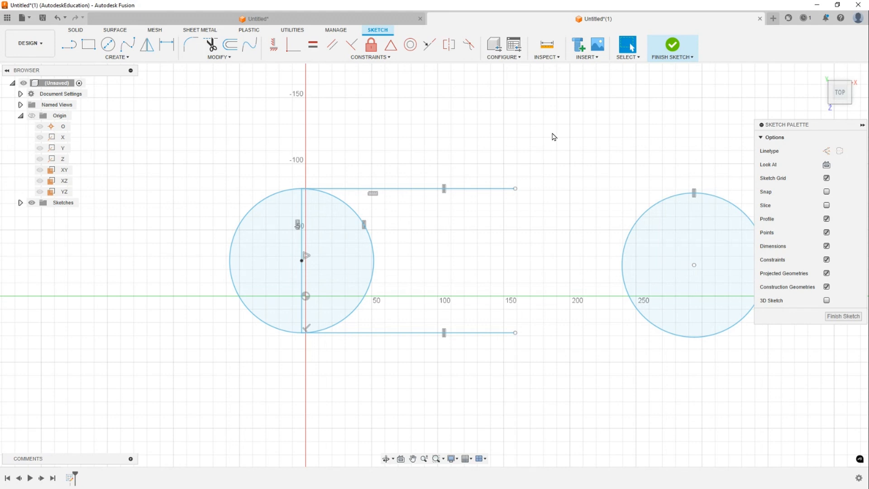
{"action": "key", "text": "l"}
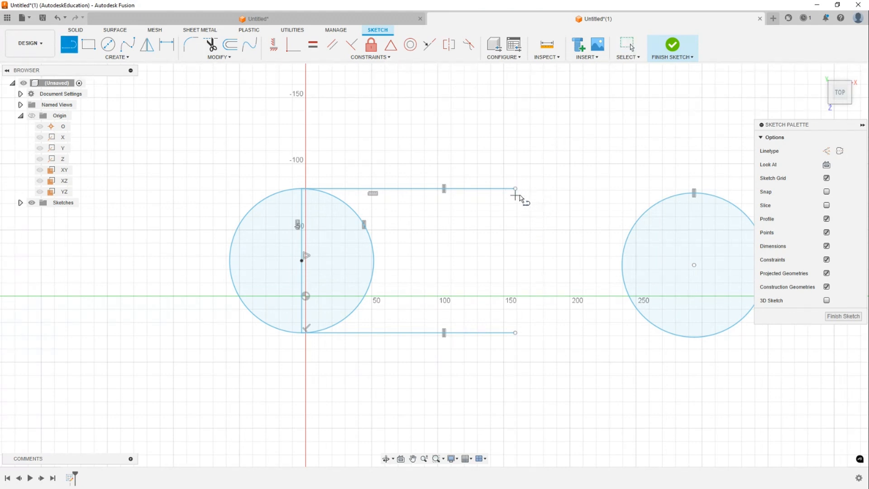
{"action": "scroll", "coordinate": [516, 375], "scroll_direction": "up", "scroll_amount": 1}
{"action": "middle_click_drag", "start_coordinate": [534, 160], "coordinate": [548, 211]}
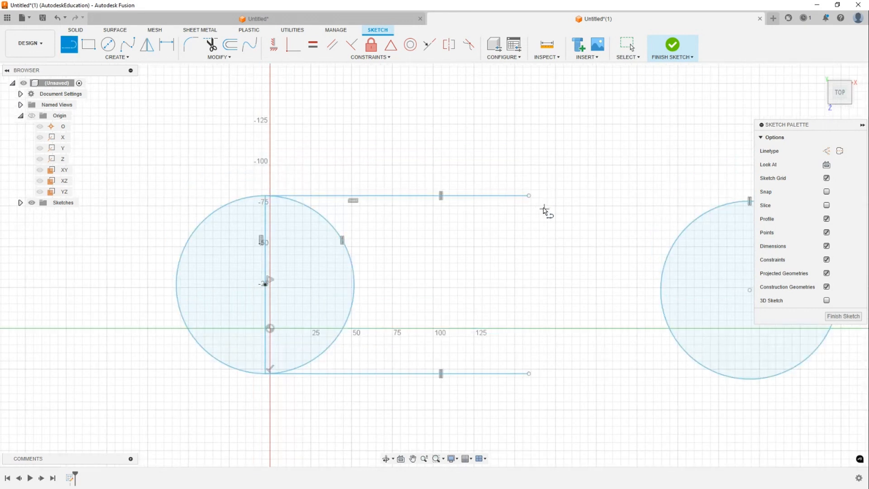
{"action": "left_click", "coordinate": [529, 196]}
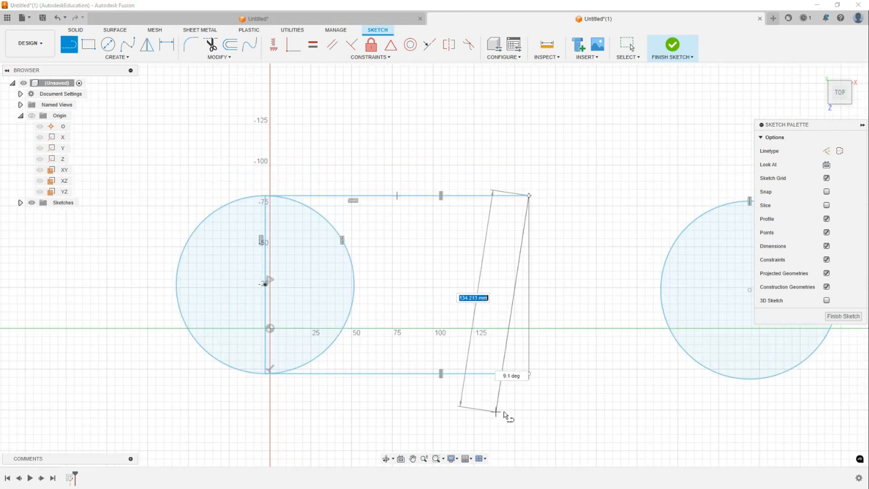
{"action": "left_click", "coordinate": [529, 373]}
{"action": "key", "text": "Escape"}
- Drag the frame's new right vertical line farther to the right
{"action": "scroll", "coordinate": [557, 193], "scroll_direction": "down", "scroll_amount": 2}
{"action": "middle_click_drag", "start_coordinate": [556, 194], "coordinate": [510, 232]}
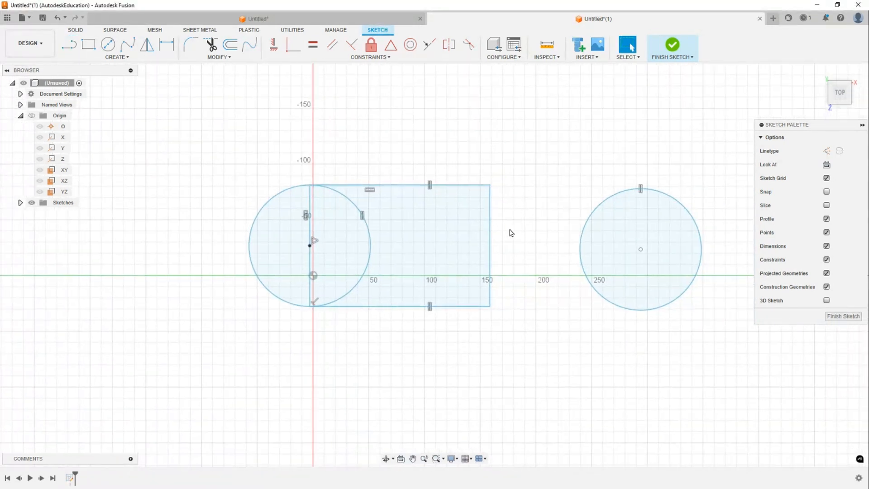
{"action": "left_click", "coordinate": [492, 218]}
{"action": "left_click_drag", "start_coordinate": [503, 202], "coordinate": [510, 177]}
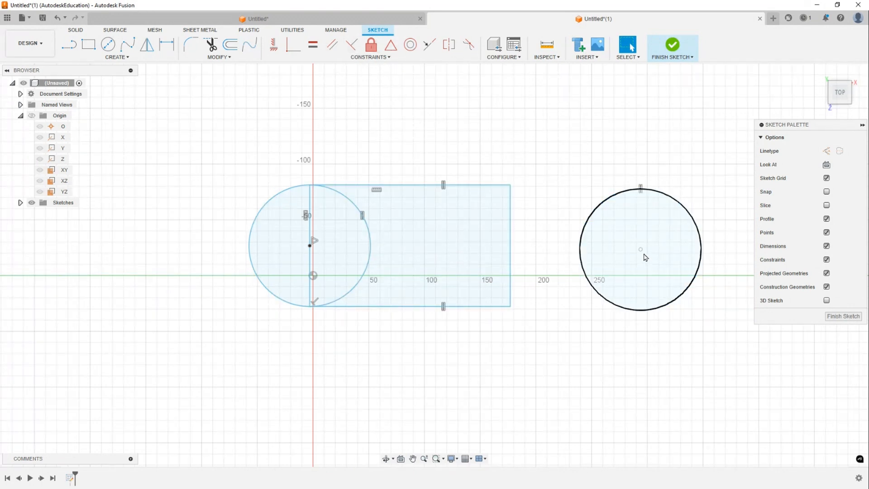
- Constrain the right circle's center to the midpoint of the frame's right vertical line
{"action": "left_click", "coordinate": [389, 51]}
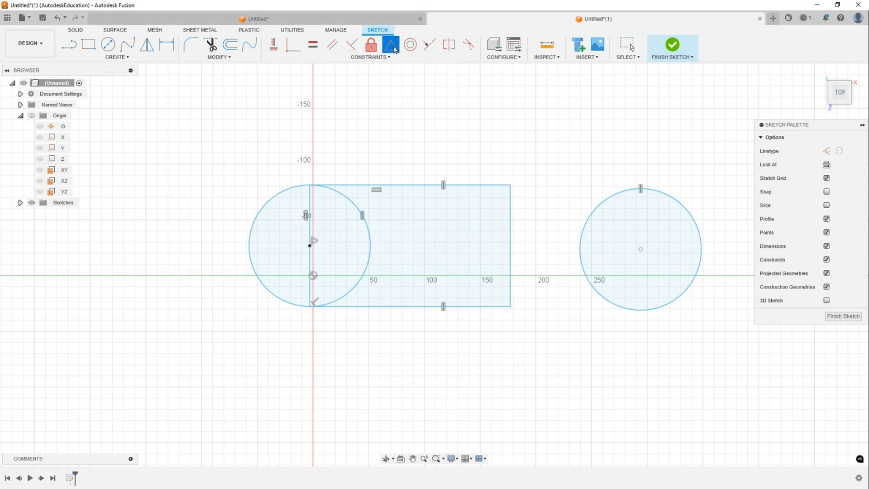
{"action": "left_click", "coordinate": [640, 250]}
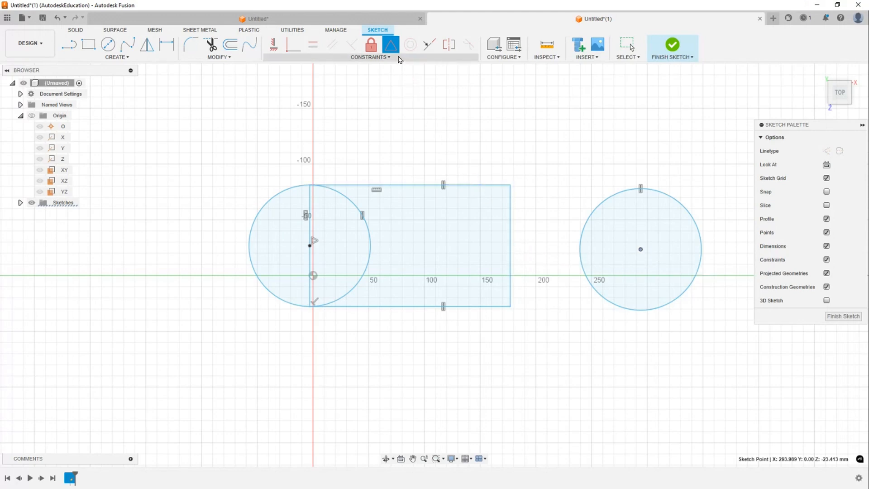
{"action": "left_click", "coordinate": [510, 244]}
{"action": "key", "text": "Escape"}
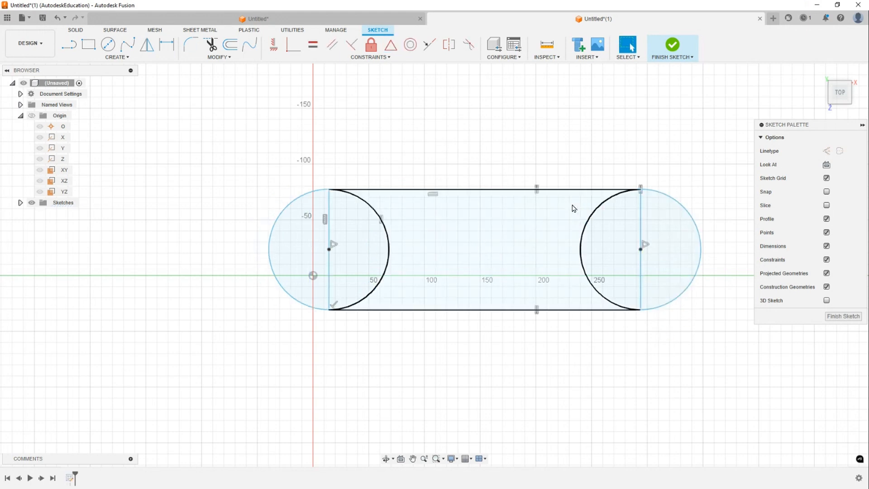
{"action": "left_click_drag", "start_coordinate": [573, 190], "coordinate": [564, 172]}
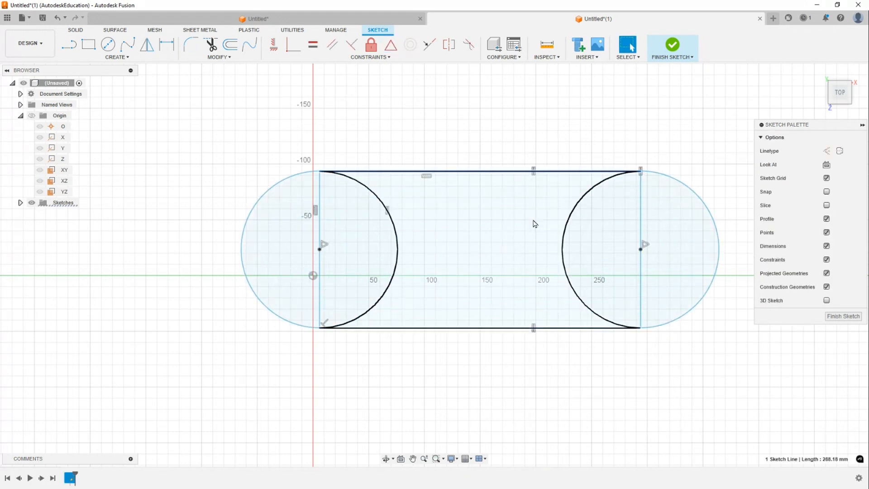
{"action": "middle_click_drag", "start_coordinate": [447, 164], "coordinate": [428, 199]}
{"action": "key", "text": "Escape"}
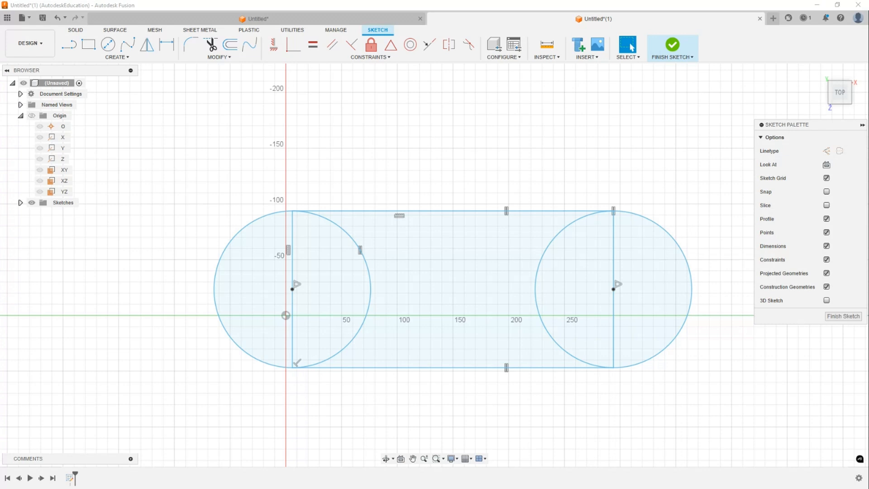
{"action": "middle_click_drag", "start_coordinate": [452, 203], "coordinate": [415, 160]}
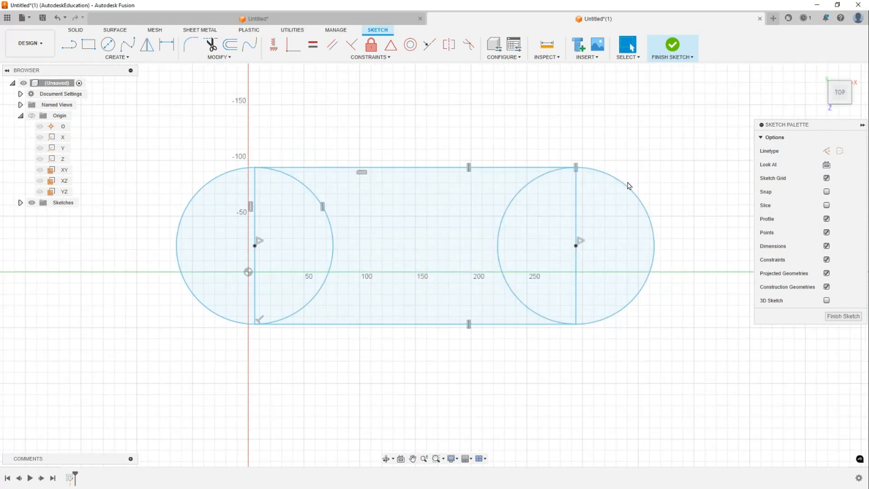
{"action": "mouse_move", "coordinate": [633, 192]}
{"action": "left_mouse_down"}
{"action": "mouse_move", "coordinate": [609, 208]}
{"action": "mouse_move", "coordinate": [621, 198]}
{"action": "left_mouse_up"}
{"action": "left_click", "coordinate": [402, 157]}
{"action": "mouse_move", "coordinate": [429, 155]}
{"action": "middle_mouse_down"}
{"action": "mouse_move", "coordinate": [525, 142]}
{"action": "mouse_move", "coordinate": [442, 162]}
{"action": "middle_mouse_up"}
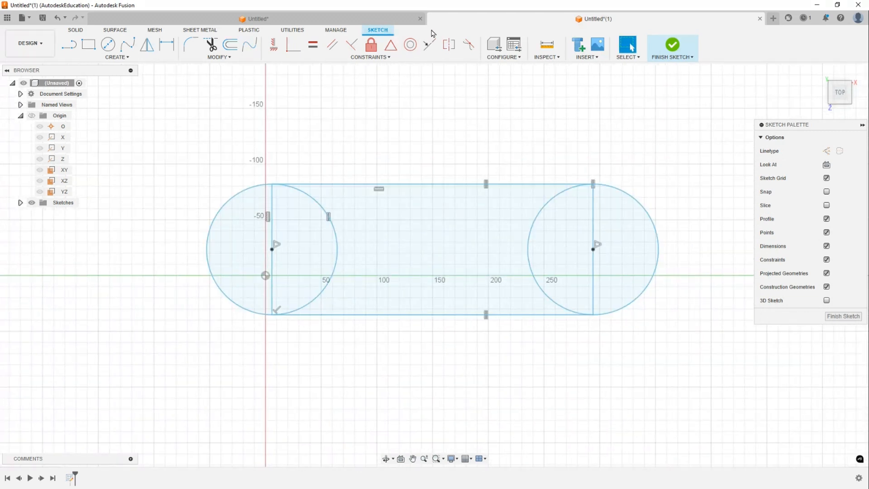
- Draw two small circles about 50 mm in diameter, one left of the frame and one right of it
{"action": "key", "text": "c"}
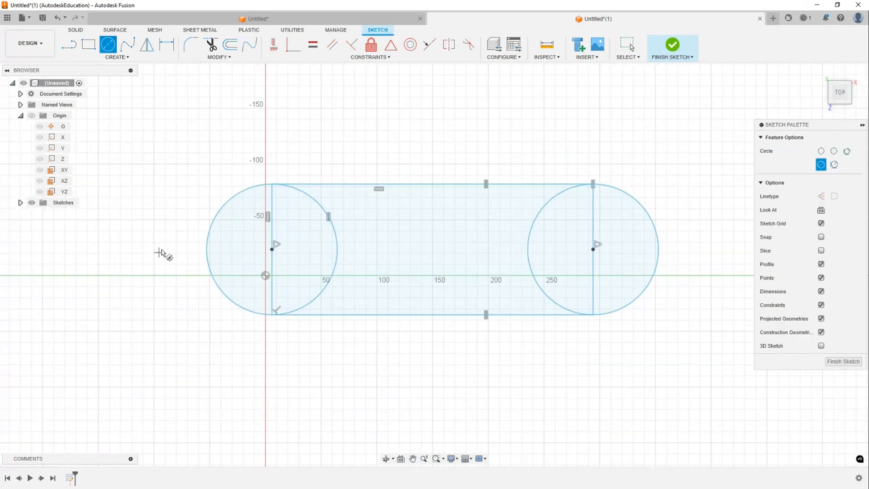
{"action": "left_click", "coordinate": [143, 236]}
{"action": "left_click", "coordinate": [159, 261]}
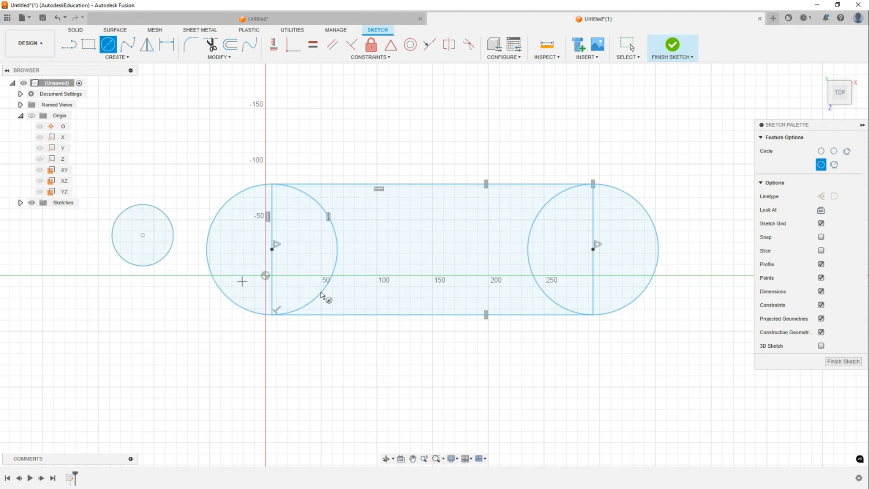
{"action": "left_click", "coordinate": [707, 241]}
{"action": "left_click", "coordinate": [719, 265]}
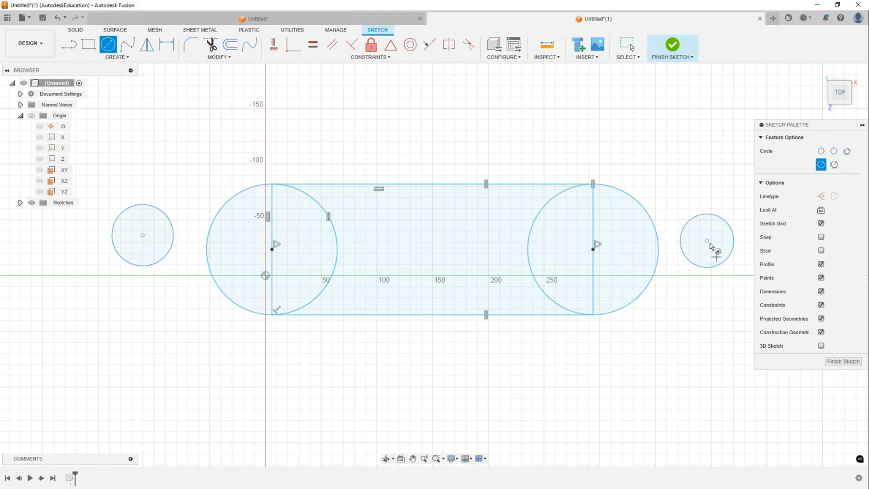
{"action": "key", "text": "Escape"}
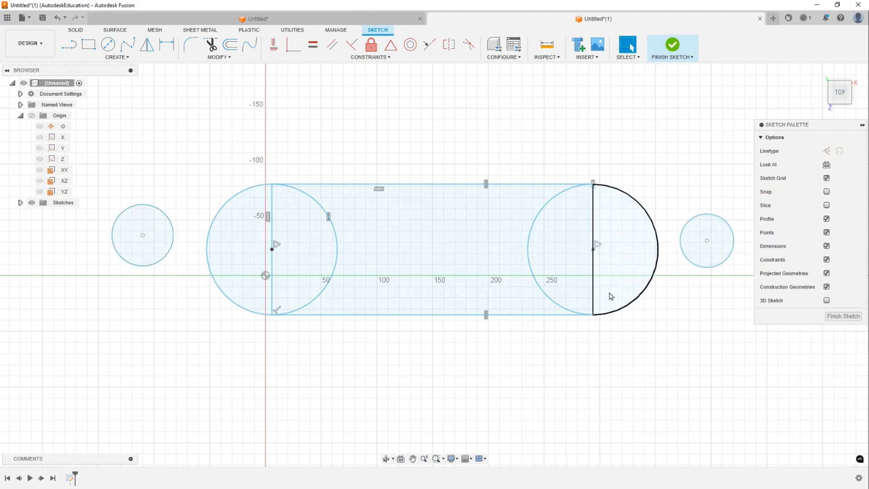
- Make the small left circle concentric with the large left circle
{"action": "middle_click_drag", "start_coordinate": [502, 314], "coordinate": [491, 364]}
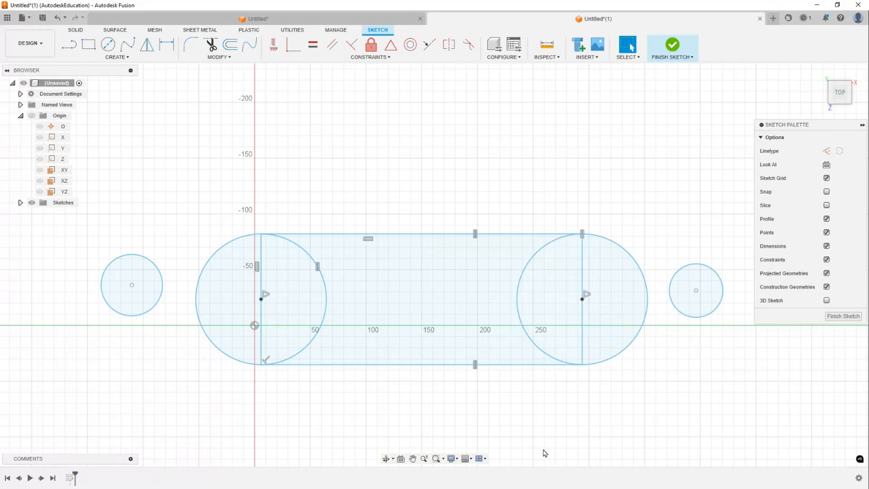
{"action": "left_click", "coordinate": [410, 52]}
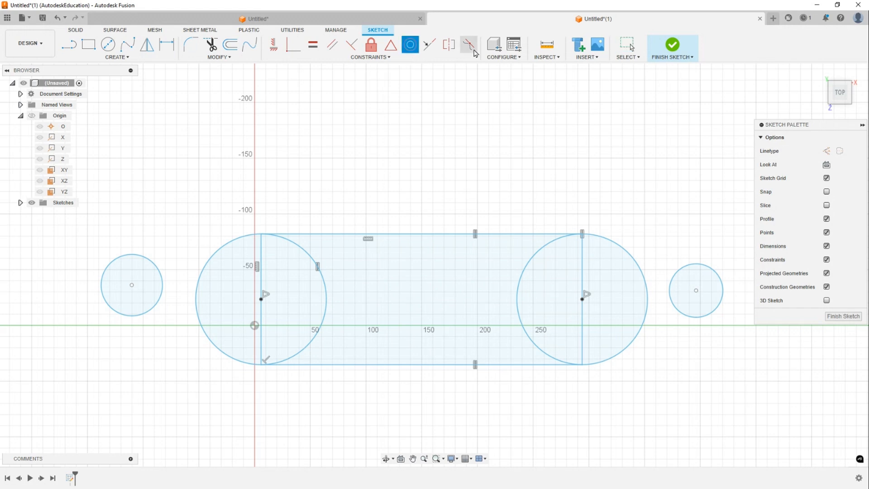
{"action": "left_click", "coordinate": [230, 247]}
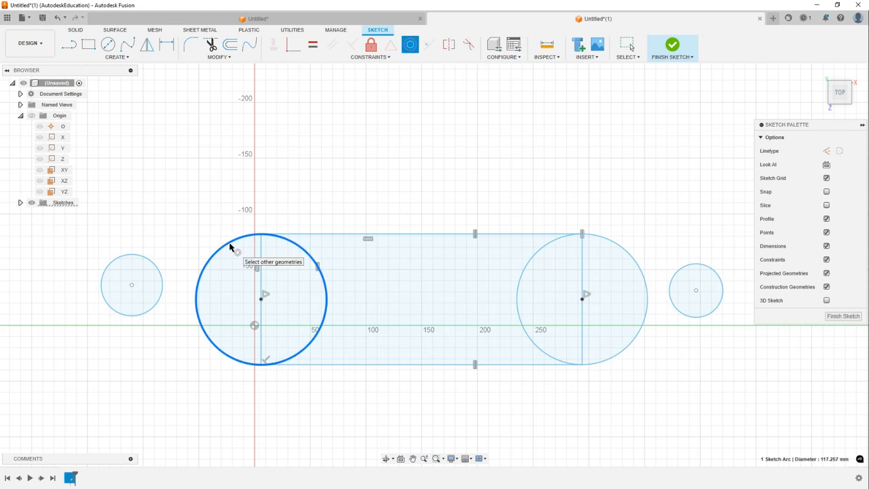
{"action": "left_click", "coordinate": [161, 274]}
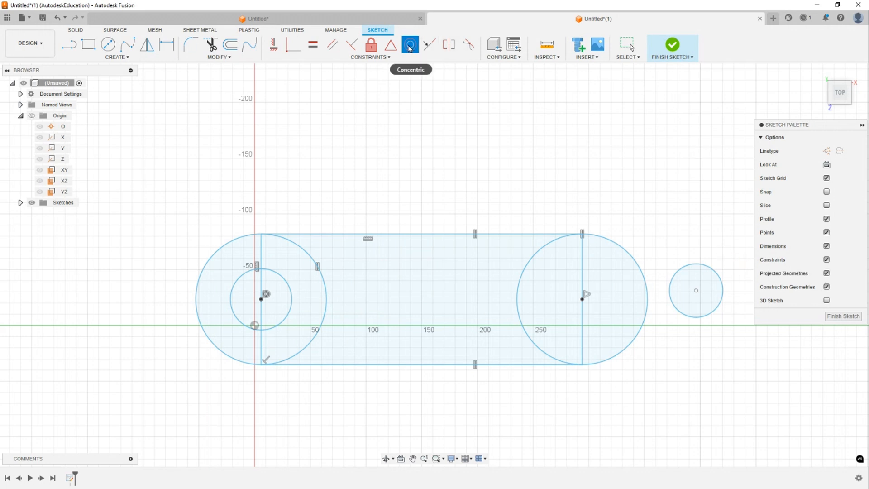
- Make the small right circle concentric with the large right circle, then undo that constraint
{"action": "left_click", "coordinate": [722, 283]}
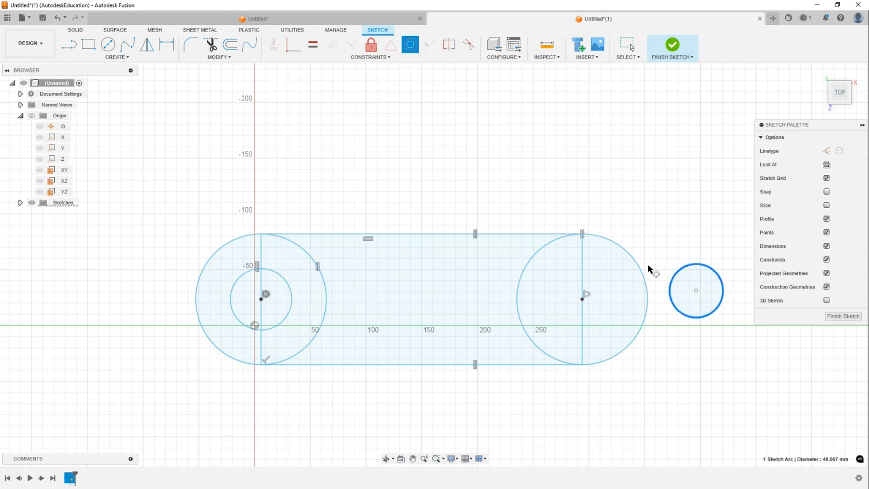
{"action": "left_click", "coordinate": [646, 277]}
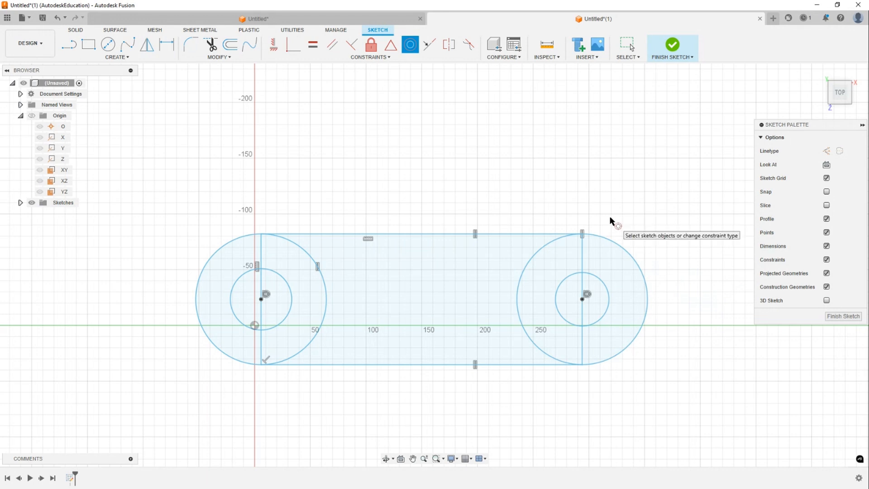
{"action": "key", "text": "Escape"}
{"action": "scroll", "coordinate": [610, 220], "scroll_direction": "up", "scroll_amount": 2}
{"action": "key", "text": "ctrl+z"}
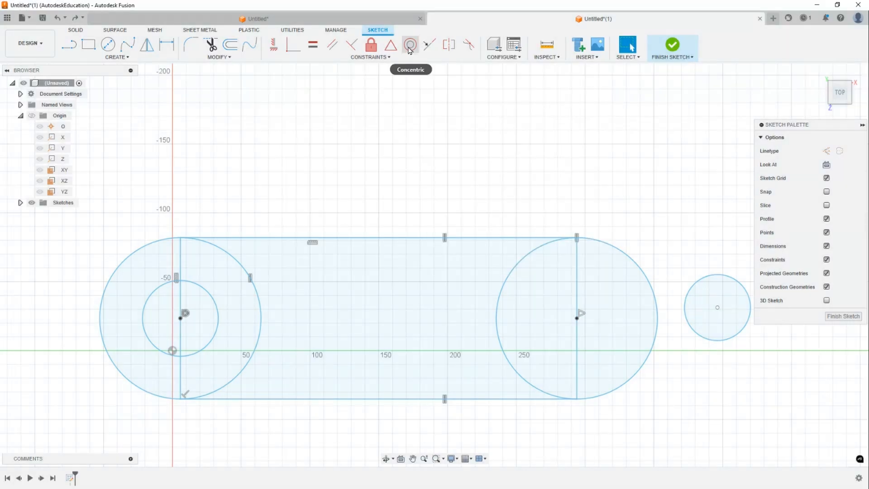
- Make the small right circle concentric with the large right circle
{"action": "left_click", "coordinate": [410, 45]}
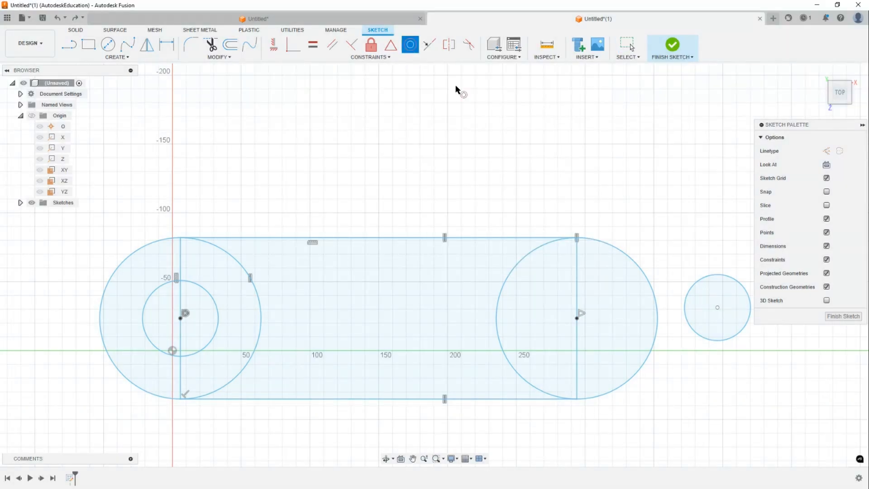
{"action": "left_click", "coordinate": [746, 289]}
{"action": "left_click", "coordinate": [640, 268]}
{"action": "scroll", "coordinate": [624, 190], "scroll_direction": "down", "scroll_amount": 2}
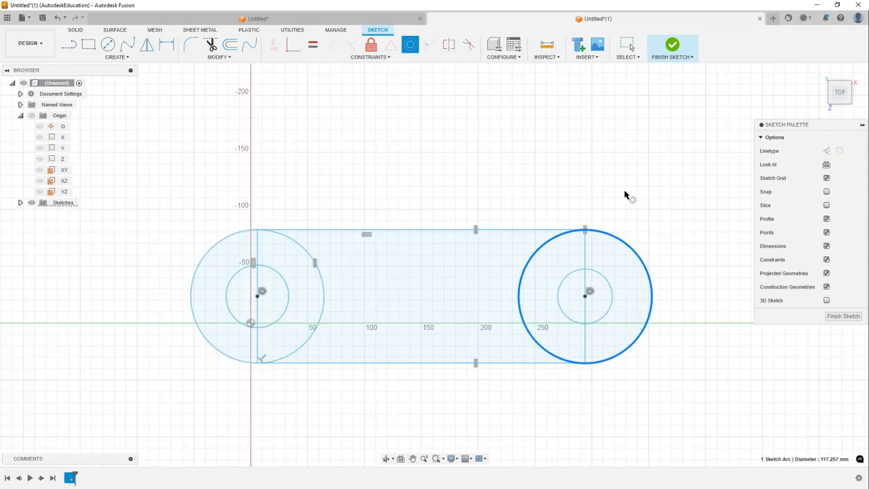
{"action": "key", "text": "Escape"}
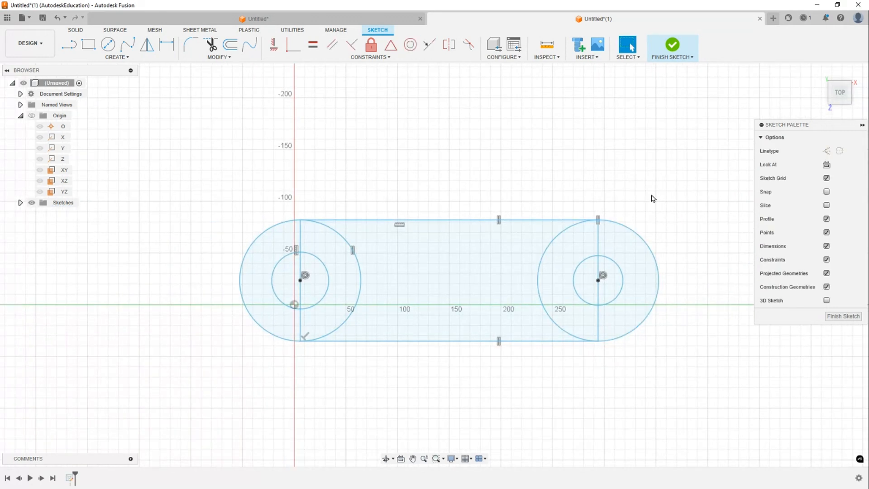
- Drag the right wheel circles toward the left, shortening the frame
{"action": "left_click", "coordinate": [598, 263]}
{"action": "mouse_move", "coordinate": [598, 262]}
{"action": "left_mouse_down"}
{"action": "mouse_move", "coordinate": [494, 276]}
{"action": "mouse_move", "coordinate": [544, 250]}
{"action": "mouse_move", "coordinate": [636, 256]}
{"action": "mouse_move", "coordinate": [579, 254]}
{"action": "left_mouse_up"}
{"action": "left_click_drag", "start_coordinate": [188, 140], "coordinate": [650, 395]}
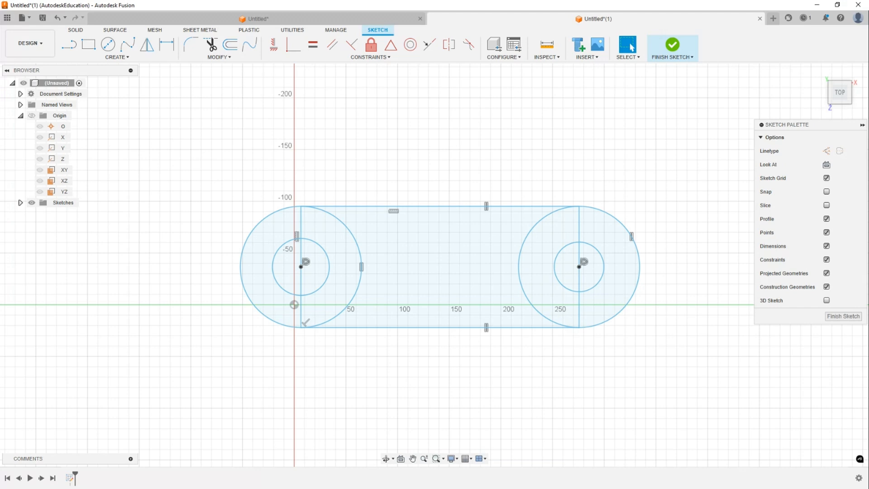
- Draw two slightly sloped lines side by side above the frame, the left one about 144 mm long
{"action": "mouse_move", "coordinate": [512, 185]}
{"action": "middle_mouse_down"}
{"action": "mouse_move", "coordinate": [526, 146]}
{"action": "mouse_move", "coordinate": [459, 163]}
{"action": "middle_mouse_up"}
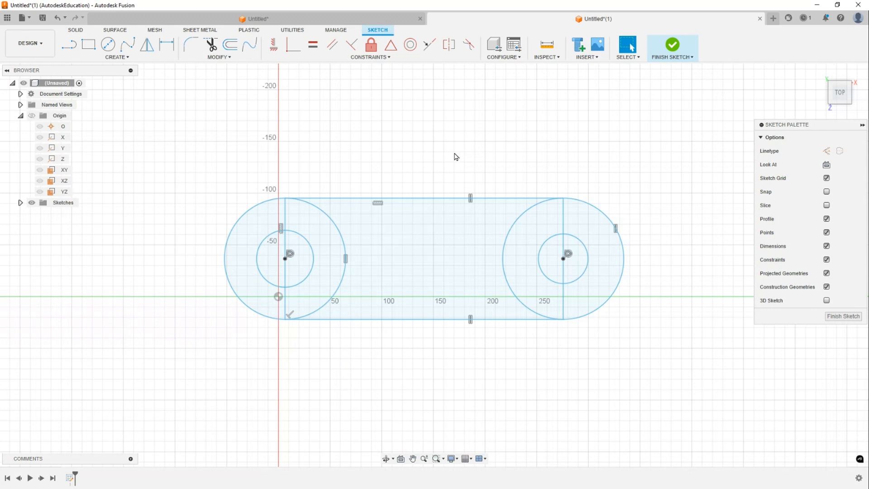
{"action": "key", "text": "l"}
{"action": "key", "text": "Escape"}
{"action": "key", "text": "l"}
{"action": "left_click", "coordinate": [316, 121]}
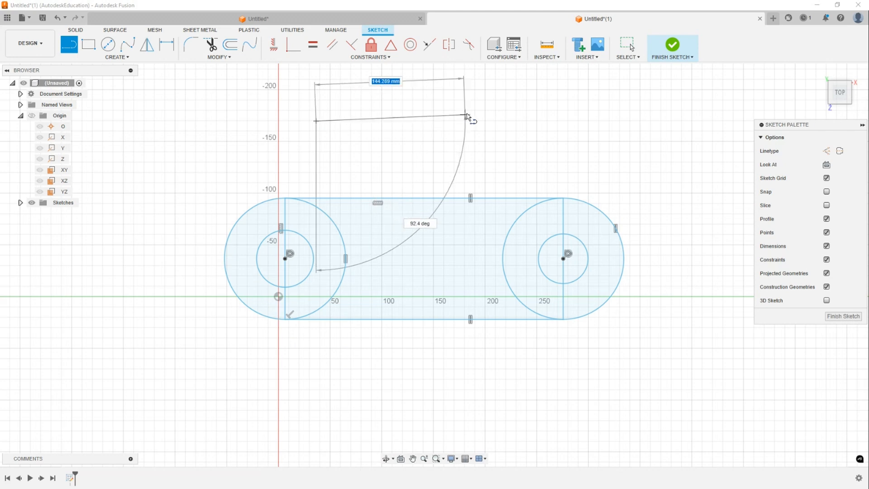
{"action": "left_click", "coordinate": [466, 113]}
{"action": "key", "text": "Escape"}
{"action": "key", "text": "l"}
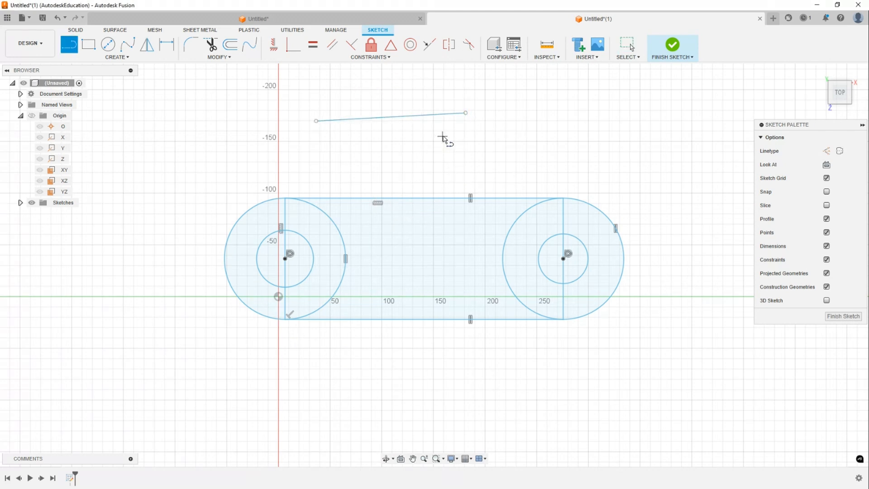
{"action": "left_click", "coordinate": [443, 136]}
{"action": "left_click", "coordinate": [618, 123]}
{"action": "key", "text": "Escape"}
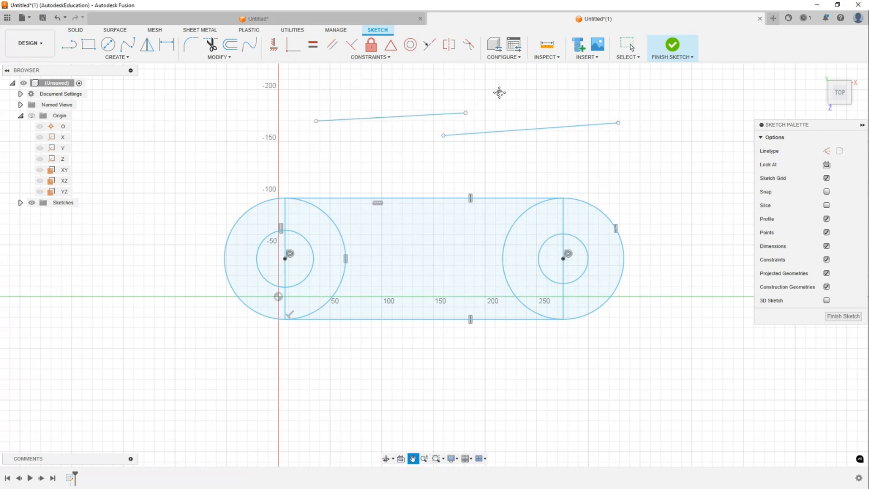
- Apply a Collinear constraint to the two upper lines and slide the right line along them
{"action": "middle_click_drag", "start_coordinate": [478, 95], "coordinate": [454, 113]}
{"action": "left_click", "coordinate": [429, 44]}
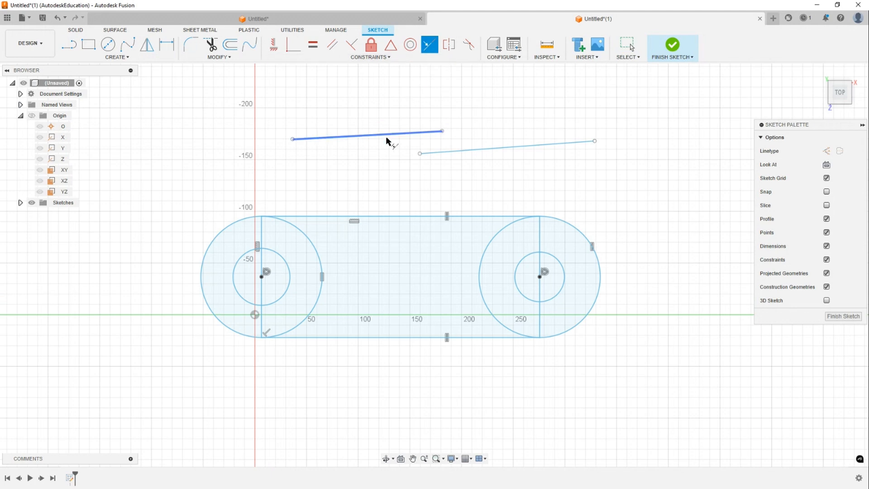
{"action": "left_click", "coordinate": [396, 135]}
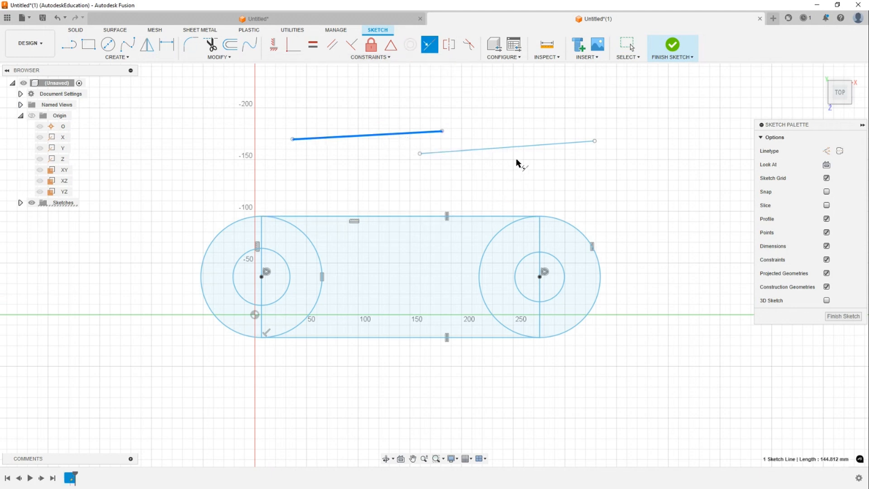
{"action": "left_click", "coordinate": [520, 146]}
{"action": "key", "text": "Escape"}
{"action": "left_click_drag", "start_coordinate": [549, 126], "coordinate": [590, 137]}
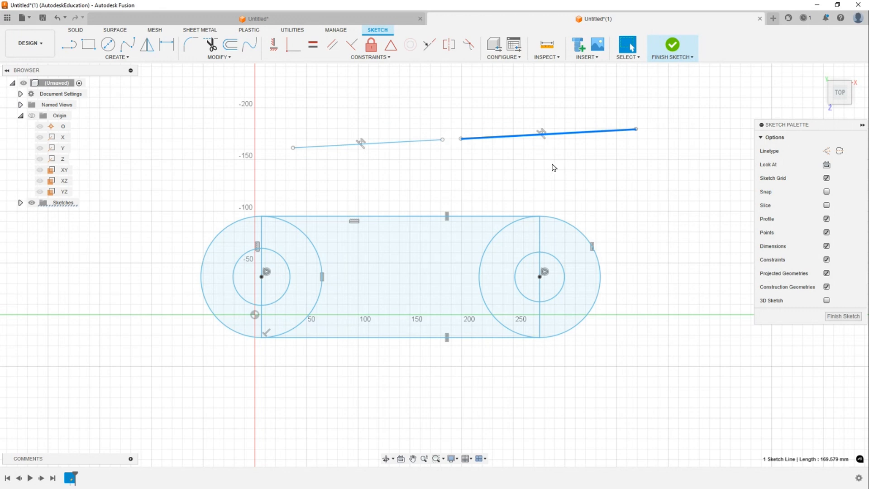
{"action": "left_click", "coordinate": [457, 187]}
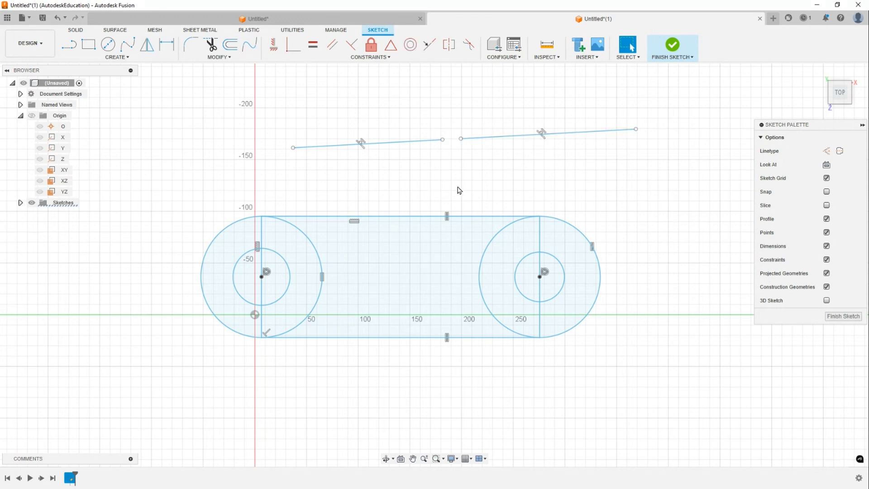
- Drag the collinear lines downward, then select both and delete them
{"action": "mouse_move", "coordinate": [503, 137]}
{"action": "left_mouse_down"}
{"action": "mouse_move", "coordinate": [528, 109]}
{"action": "mouse_move", "coordinate": [543, 143]}
{"action": "mouse_move", "coordinate": [502, 144]}
{"action": "left_mouse_up"}
{"action": "left_click", "coordinate": [472, 99]}
{"action": "left_click", "coordinate": [475, 107]}
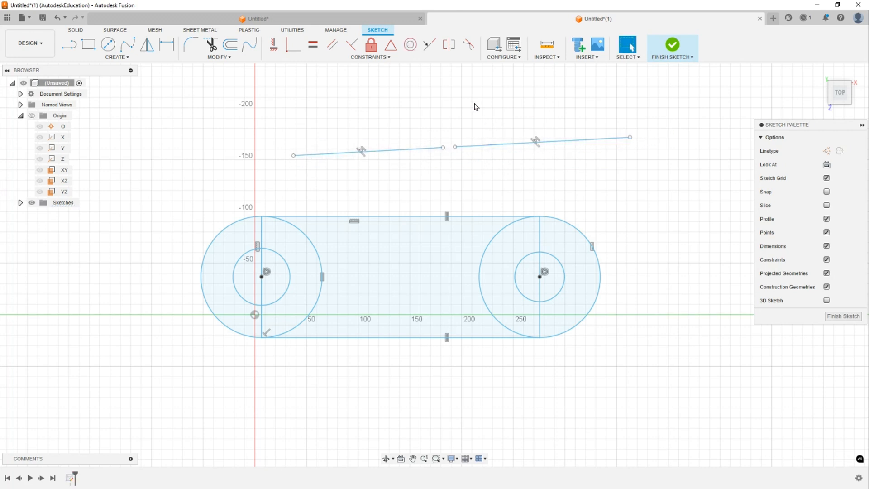
{"action": "middle_click_drag", "start_coordinate": [475, 107], "coordinate": [463, 118]}
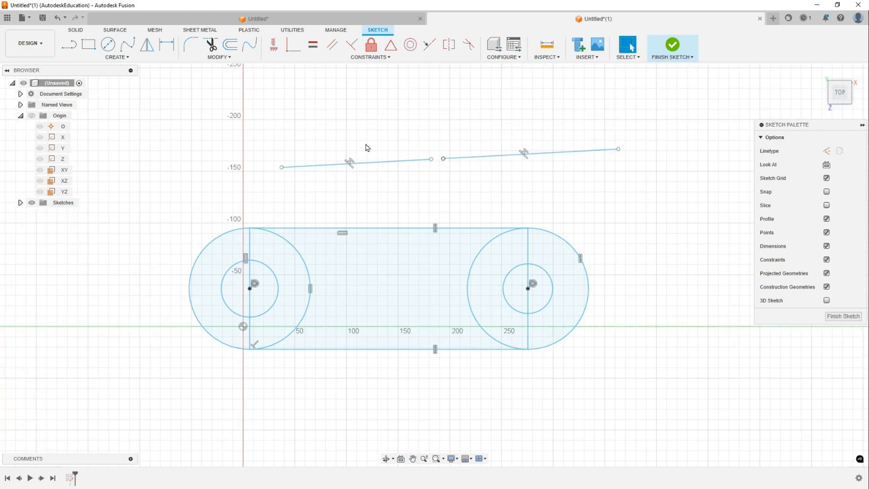
{"action": "left_click_drag", "start_coordinate": [225, 117], "coordinate": [588, 193]}
{"action": "mouse_move", "coordinate": [566, 154]}
{"action": "left_mouse_down"}
{"action": "mouse_move", "coordinate": [587, 123]}
{"action": "mouse_move", "coordinate": [577, 140]}
{"action": "left_mouse_up"}
{"action": "left_click_drag", "start_coordinate": [191, 93], "coordinate": [306, 110]}
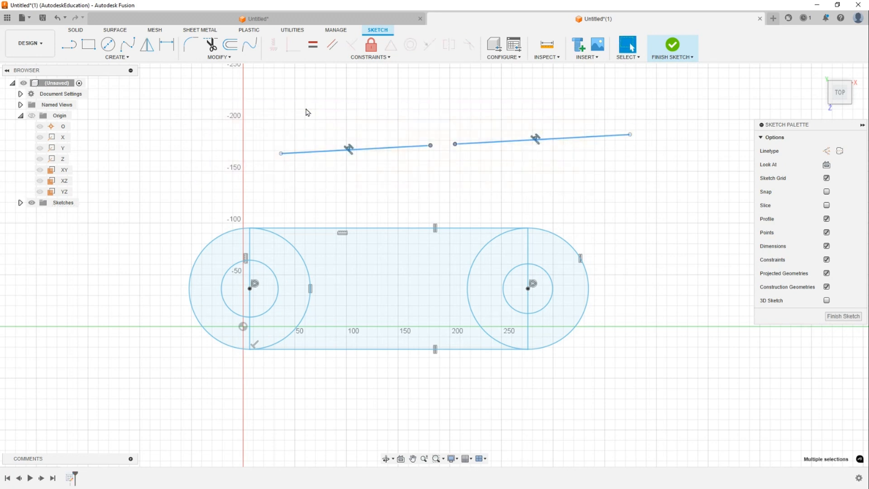
{"action": "key", "text": "Delete"}
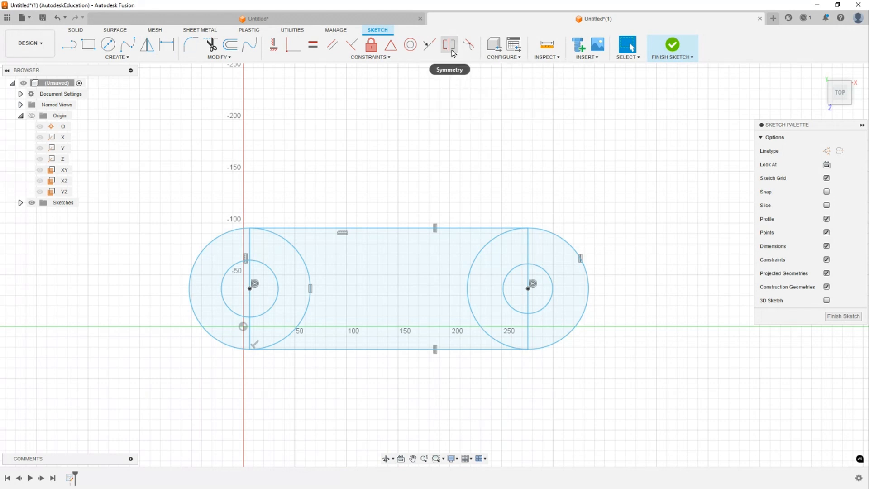
- Draw three near-vertical lines above the frame, the middle one about 97 mm long
{"action": "key", "text": "l"}
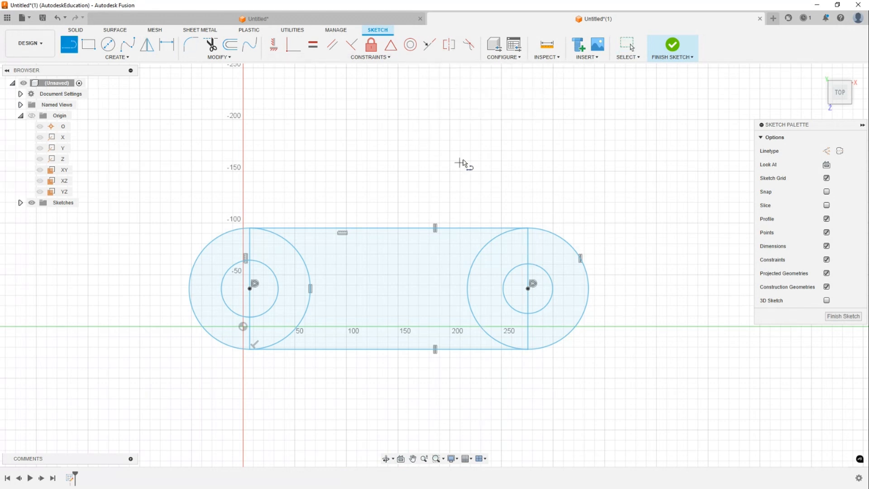
{"action": "left_click", "coordinate": [426, 84]}
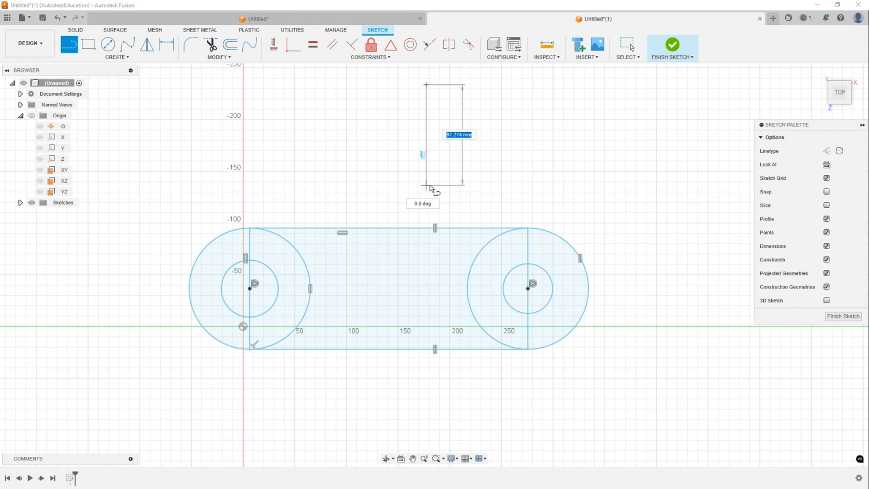
{"action": "double_click", "coordinate": [426, 185]}
{"action": "left_click", "coordinate": [452, 99]}
{"action": "double_click", "coordinate": [456, 172]}
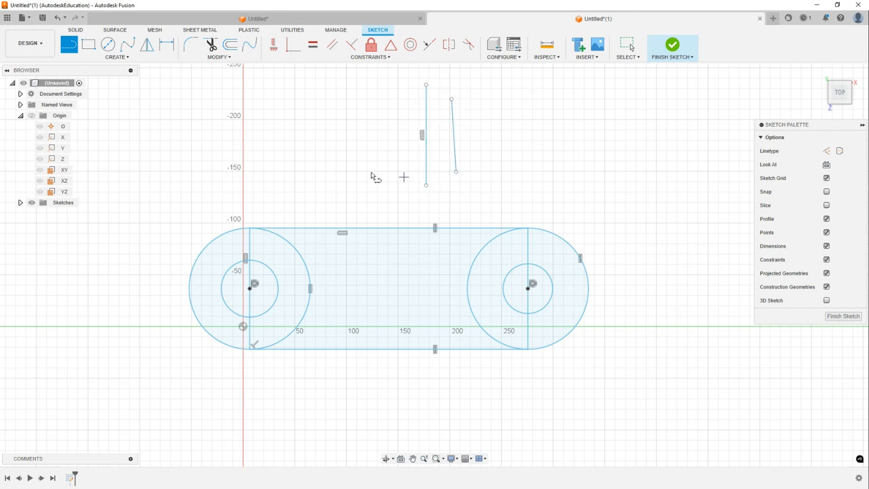
{"action": "left_click", "coordinate": [396, 104]}
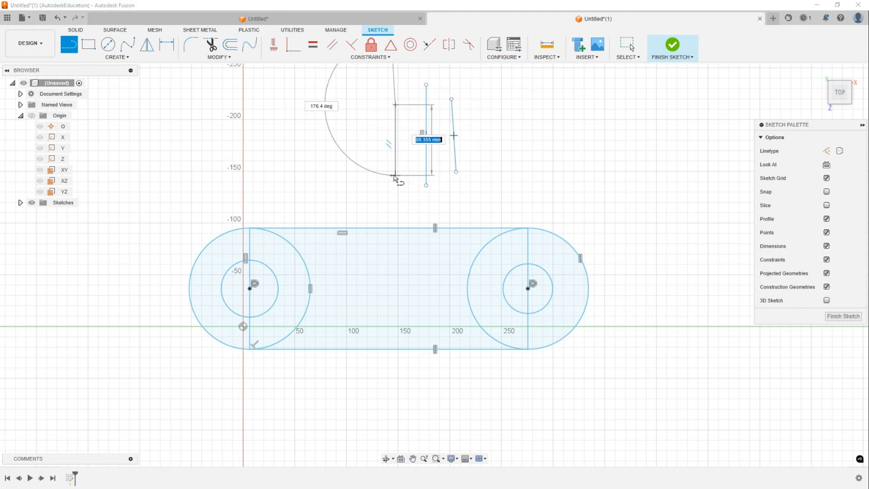
{"action": "double_click", "coordinate": [395, 175]}
{"action": "key", "text": "Escape"}
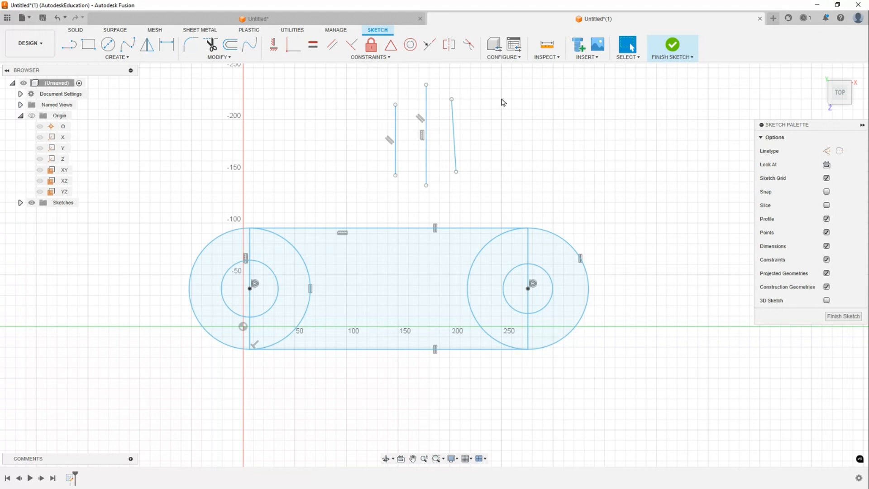
- Make the outer two lines symmetric about the middle line with the Symmetry constraint
{"action": "left_click", "coordinate": [451, 52]}
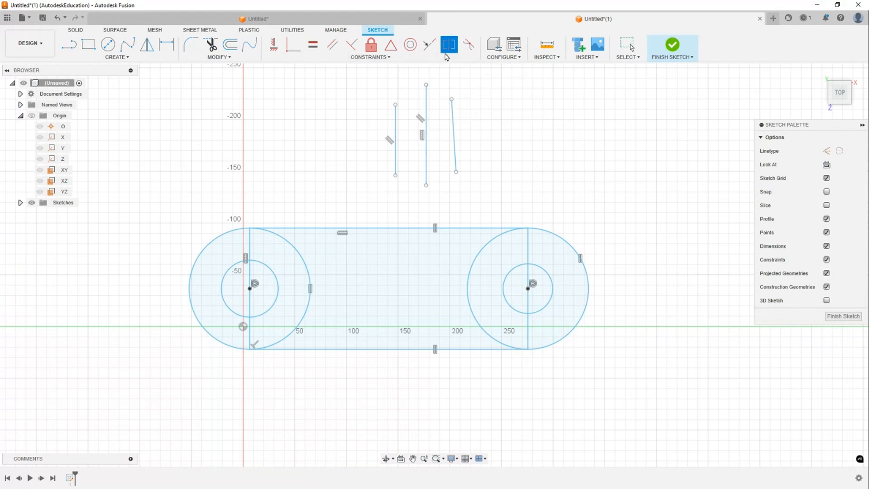
{"action": "left_click", "coordinate": [395, 121]}
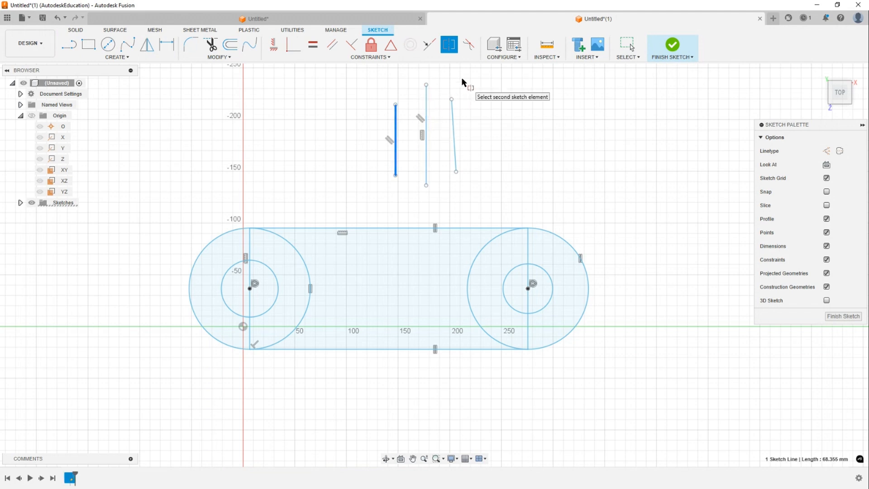
{"action": "left_click", "coordinate": [454, 122]}
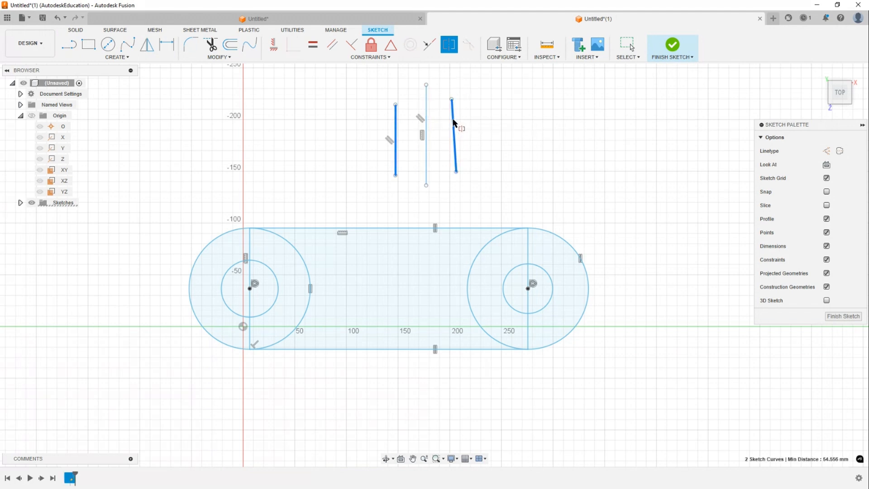
{"action": "left_click", "coordinate": [426, 115]}
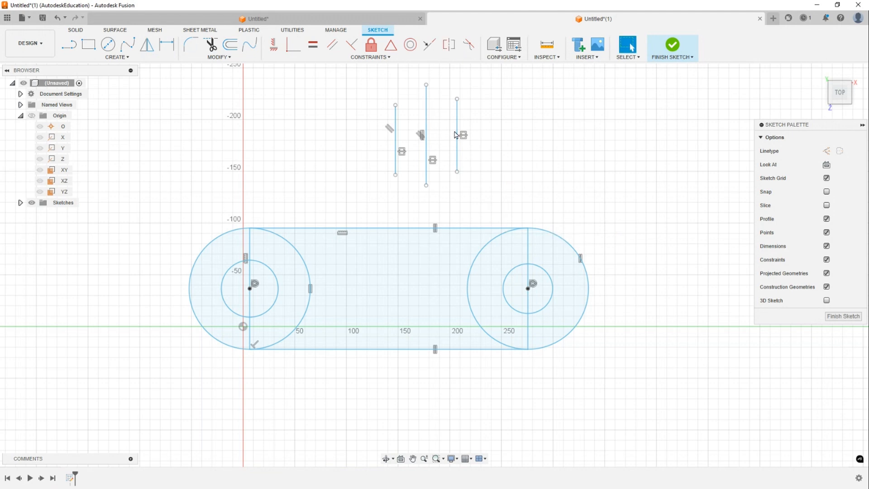
- Drag the right symmetric line sideways and back, then select all three lines and delete them
{"action": "mouse_move", "coordinate": [455, 135]}
{"action": "left_mouse_down"}
{"action": "mouse_move", "coordinate": [495, 125]}
{"action": "mouse_move", "coordinate": [537, 131]}
{"action": "mouse_move", "coordinate": [498, 107]}
{"action": "mouse_move", "coordinate": [461, 132]}
{"action": "mouse_move", "coordinate": [475, 123]}
{"action": "mouse_move", "coordinate": [495, 140]}
{"action": "mouse_move", "coordinate": [495, 107]}
{"action": "mouse_move", "coordinate": [451, 121]}
{"action": "mouse_move", "coordinate": [495, 114]}
{"action": "mouse_move", "coordinate": [464, 126]}
{"action": "mouse_move", "coordinate": [522, 129]}
{"action": "mouse_move", "coordinate": [518, 110]}
{"action": "mouse_move", "coordinate": [508, 117]}
{"action": "left_mouse_up"}
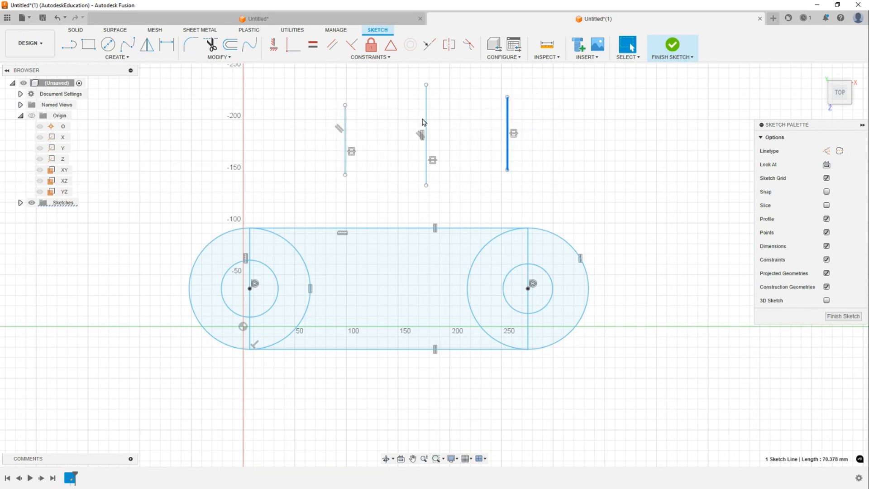
{"action": "mouse_move", "coordinate": [507, 120]}
{"action": "left_mouse_down"}
{"action": "mouse_move", "coordinate": [455, 123]}
{"action": "mouse_move", "coordinate": [466, 124]}
{"action": "left_mouse_up"}
{"action": "left_click_drag", "start_coordinate": [352, 71], "coordinate": [535, 169]}
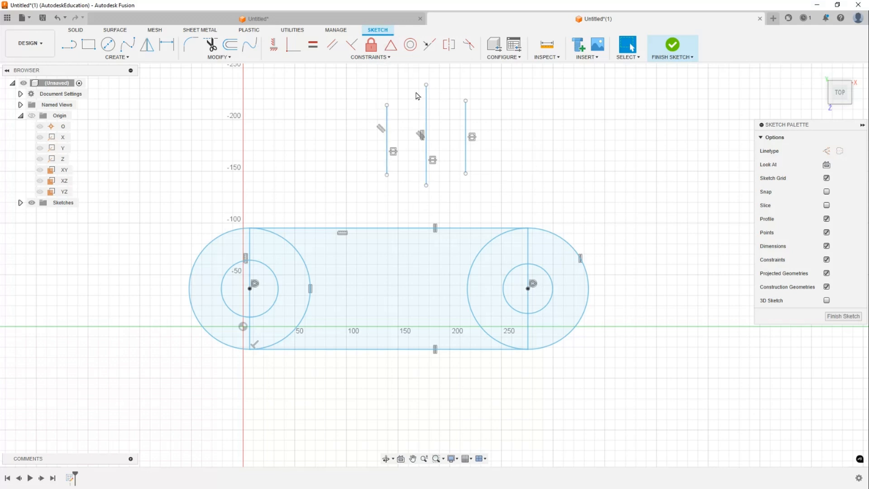
{"action": "left_click_drag", "start_coordinate": [514, 196], "coordinate": [337, 86]}
{"action": "left_click_drag", "start_coordinate": [351, 73], "coordinate": [294, 118]}
{"action": "key", "text": "Delete"}
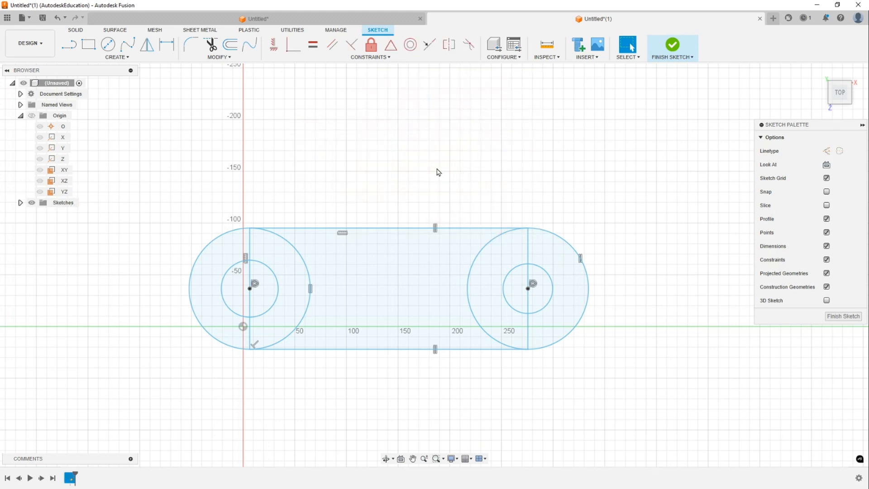
- Select all the frame geometry to review it, then clear the selection
{"action": "middle_click_drag", "start_coordinate": [291, 186], "coordinate": [380, 142]}
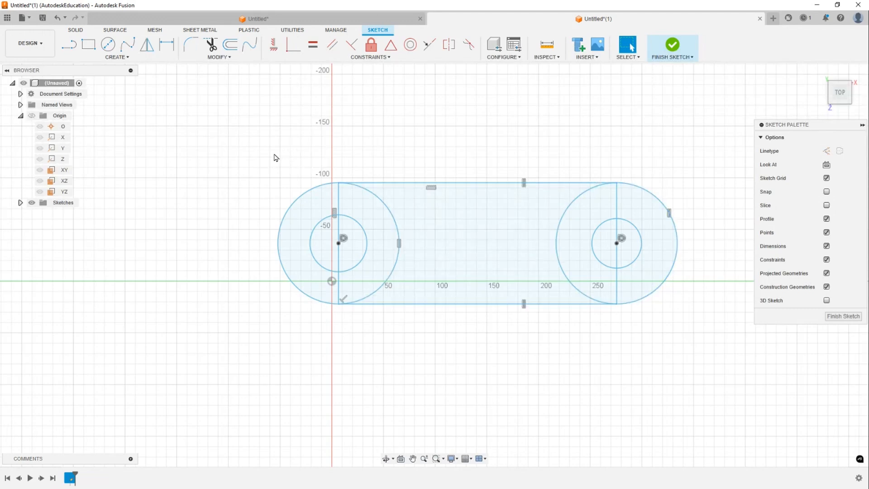
{"action": "middle_click_drag", "start_coordinate": [443, 181], "coordinate": [406, 193]}
{"action": "mouse_move", "coordinate": [588, 151]}
{"action": "left_mouse_down"}
{"action": "mouse_move", "coordinate": [151, 281]}
{"action": "mouse_move", "coordinate": [154, 272]}
{"action": "left_mouse_up"}
{"action": "left_click_drag", "start_coordinate": [171, 113], "coordinate": [683, 390]}
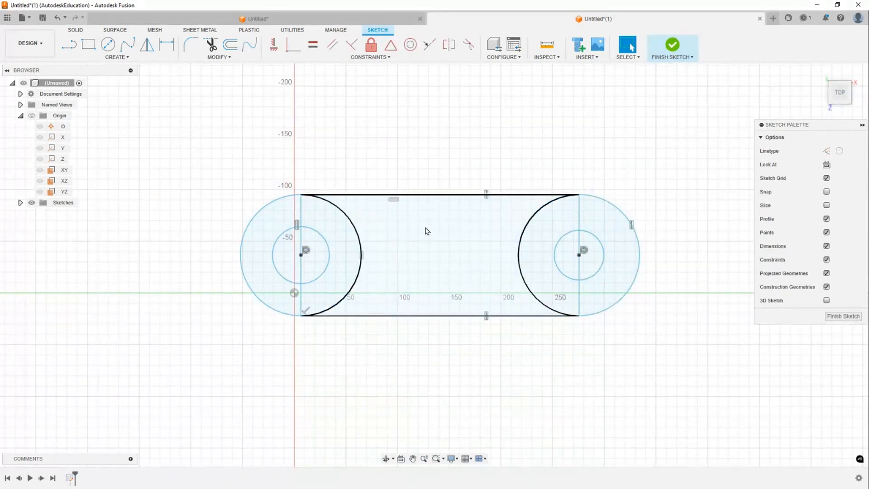
{"action": "left_click", "coordinate": [448, 254]}
{"action": "key", "text": "Escape"}
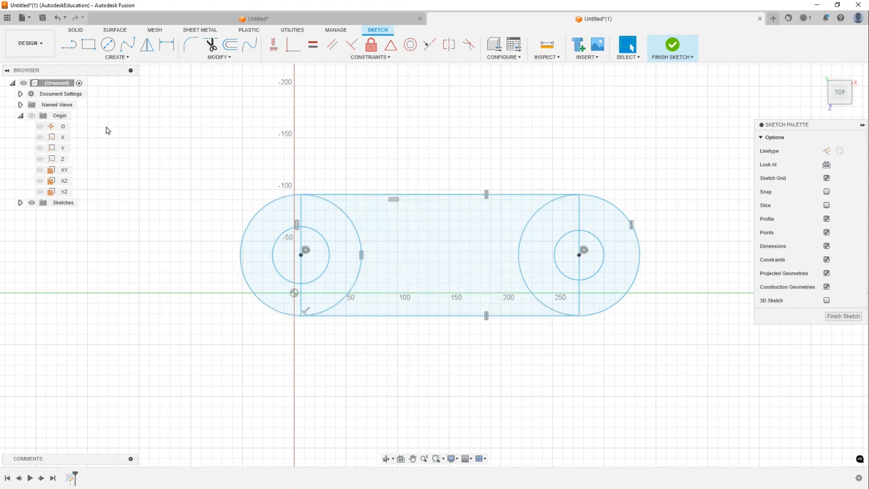
- Show the origin point, axes and planes in the sketch
{"action": "left_click", "coordinate": [31, 115]}
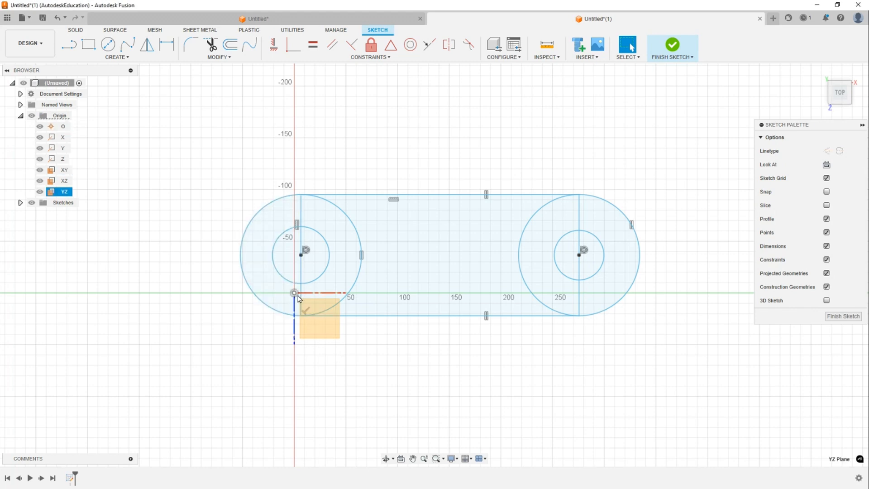
{"action": "left_click", "coordinate": [31, 116]}
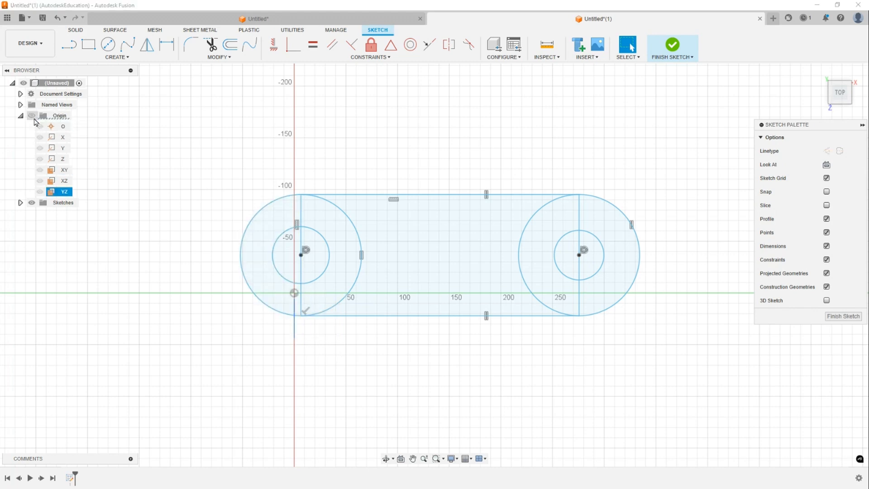
{"action": "left_click", "coordinate": [32, 117]}
{"action": "left_click", "coordinate": [31, 116]}
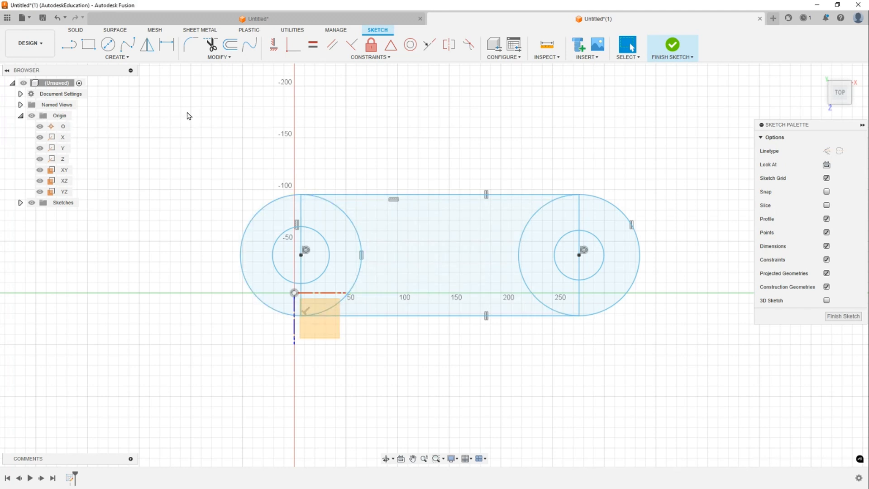
- Select all the sketch geometry and move it so both wheel centres sit on the horizontal axis
{"action": "left_click_drag", "start_coordinate": [189, 117], "coordinate": [698, 371]}
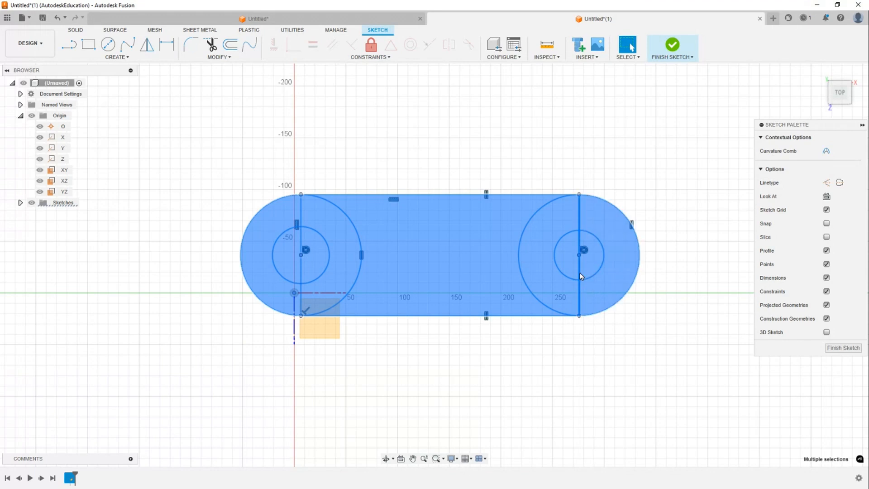
{"action": "mouse_move", "coordinate": [580, 279]}
{"action": "left_mouse_down"}
{"action": "mouse_move", "coordinate": [520, 235]}
{"action": "mouse_move", "coordinate": [424, 236]}
{"action": "mouse_move", "coordinate": [427, 287]}
{"action": "mouse_move", "coordinate": [448, 315]}
{"action": "left_mouse_up"}
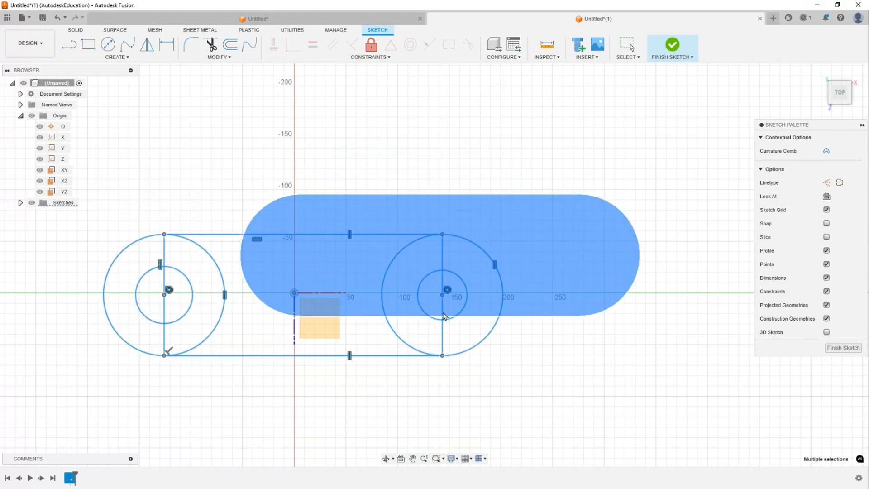
{"action": "middle_click_drag", "start_coordinate": [403, 383], "coordinate": [524, 361]}
{"action": "key", "text": "Escape"}
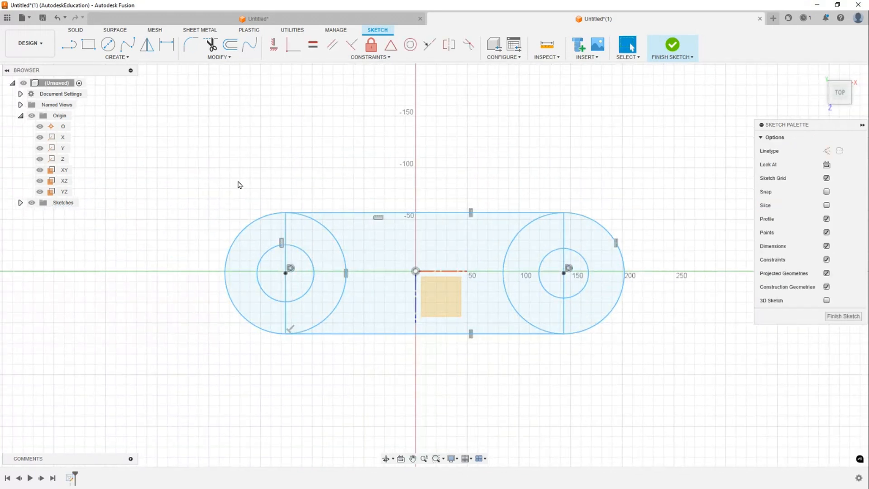
- Hide the origin point, axes and planes in the sketch
{"action": "left_click", "coordinate": [31, 116]}
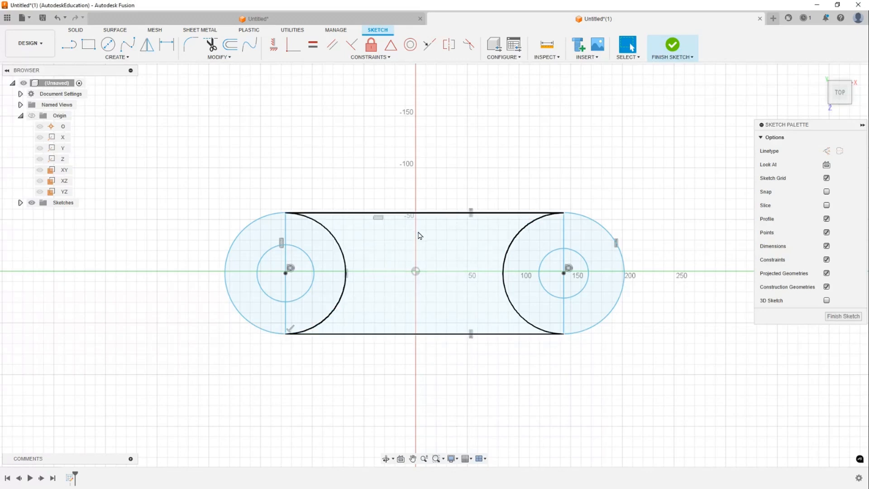
{"action": "middle_click_drag", "start_coordinate": [472, 161], "coordinate": [452, 169]}
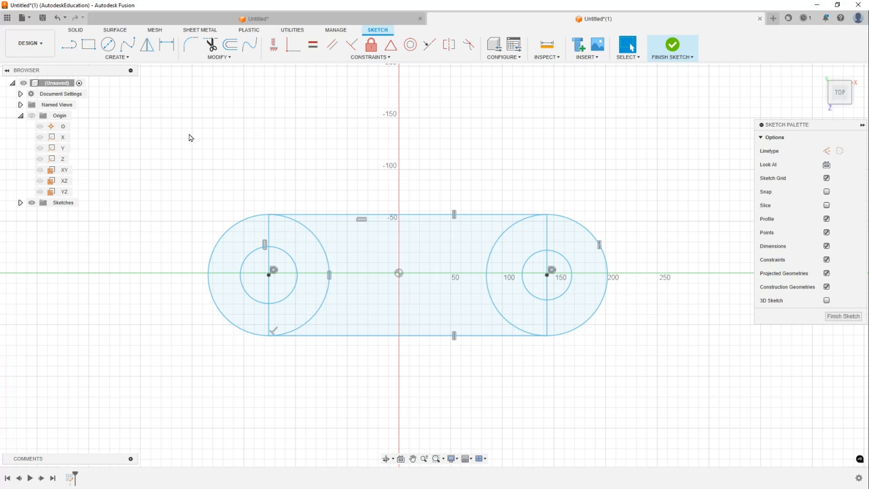
- Draw a diagonal line between opposite frame corners and constrain its midpoint to the origin with Midpoint
{"action": "key", "text": "l"}
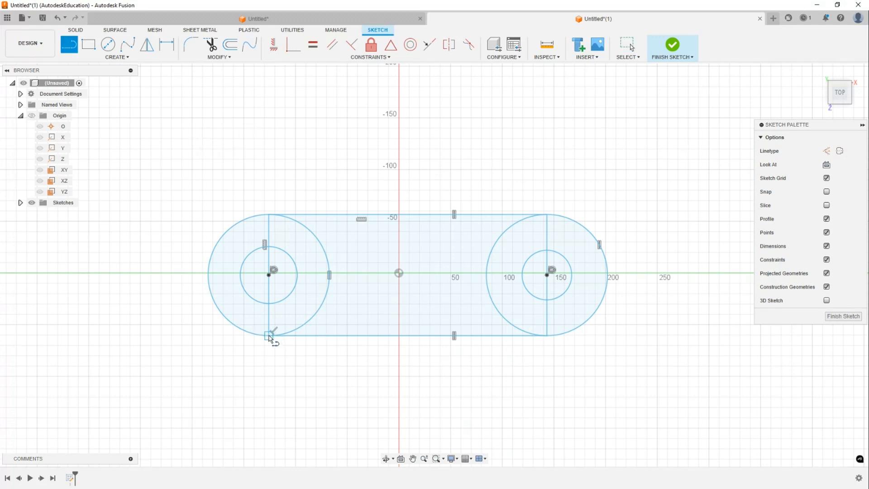
{"action": "left_click", "coordinate": [268, 335]}
{"action": "left_click", "coordinate": [547, 215]}
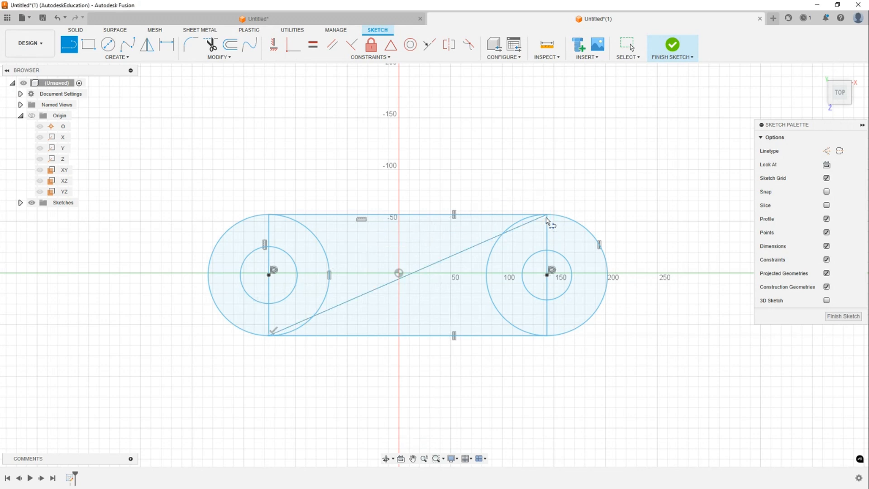
{"action": "key", "text": "Escape"}
{"action": "left_click", "coordinate": [436, 264]}
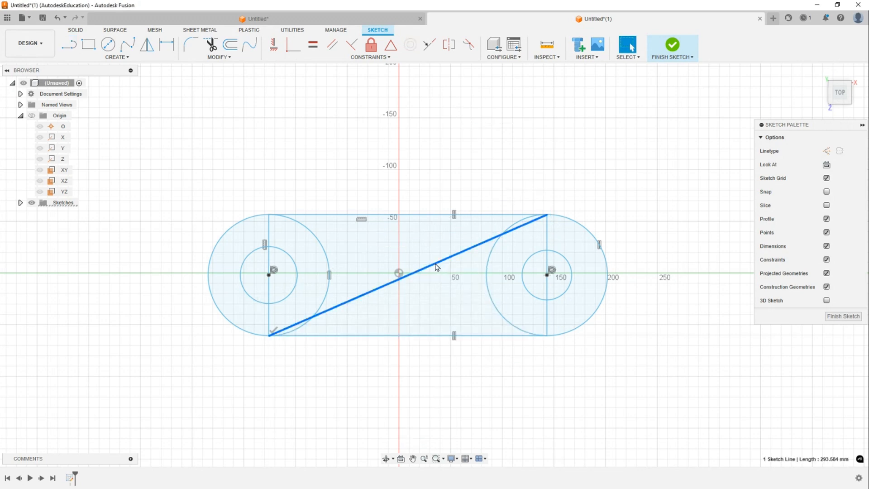
{"action": "left_click", "coordinate": [471, 100]}
{"action": "left_click", "coordinate": [391, 44]}
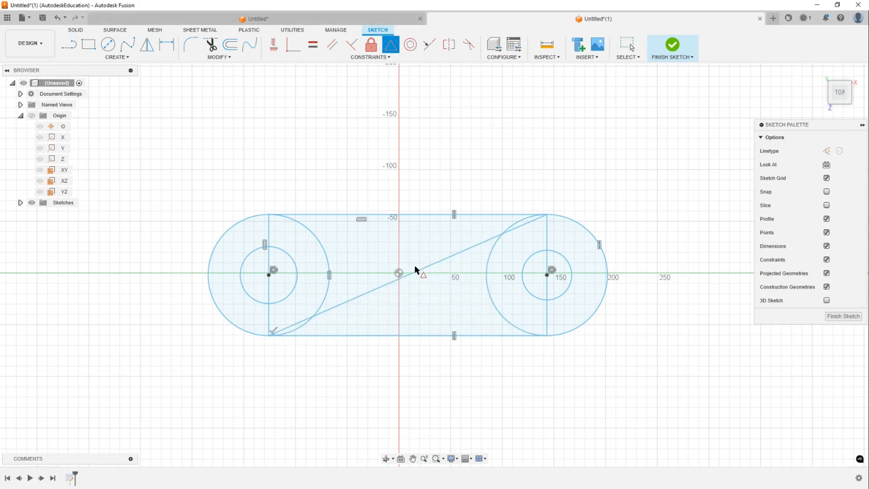
{"action": "left_click", "coordinate": [428, 271]}
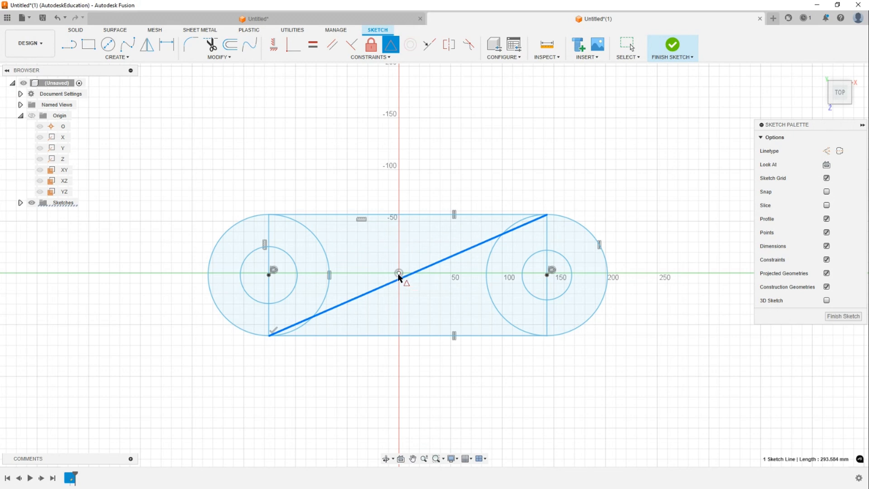
{"action": "left_click", "coordinate": [399, 273]}
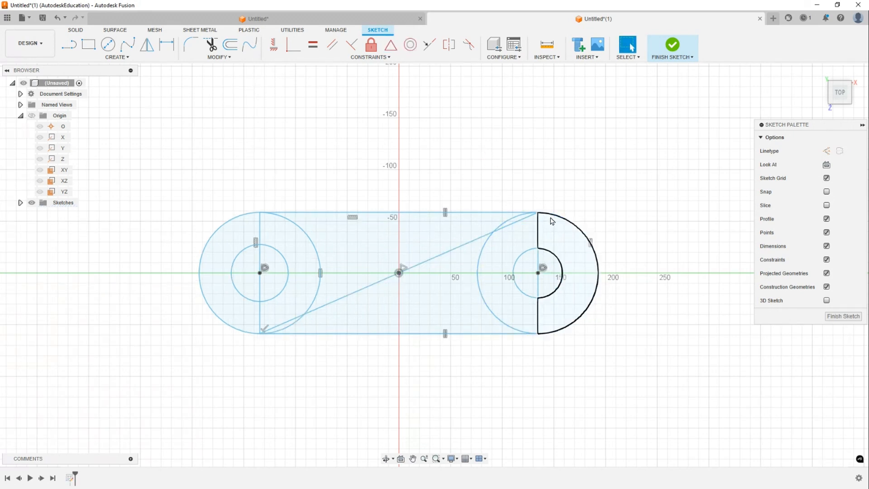
- Drag the diagonal line's upper endpoint, then delete the diagonal line
{"action": "mouse_move", "coordinate": [547, 216]}
{"action": "left_mouse_down"}
{"action": "mouse_move", "coordinate": [611, 97]}
{"action": "mouse_move", "coordinate": [611, 201]}
{"action": "mouse_move", "coordinate": [499, 221]}
{"action": "mouse_move", "coordinate": [498, 171]}
{"action": "mouse_move", "coordinate": [558, 223]}
{"action": "mouse_move", "coordinate": [562, 188]}
{"action": "mouse_move", "coordinate": [512, 197]}
{"action": "mouse_move", "coordinate": [577, 201]}
{"action": "mouse_move", "coordinate": [547, 209]}
{"action": "left_mouse_up"}
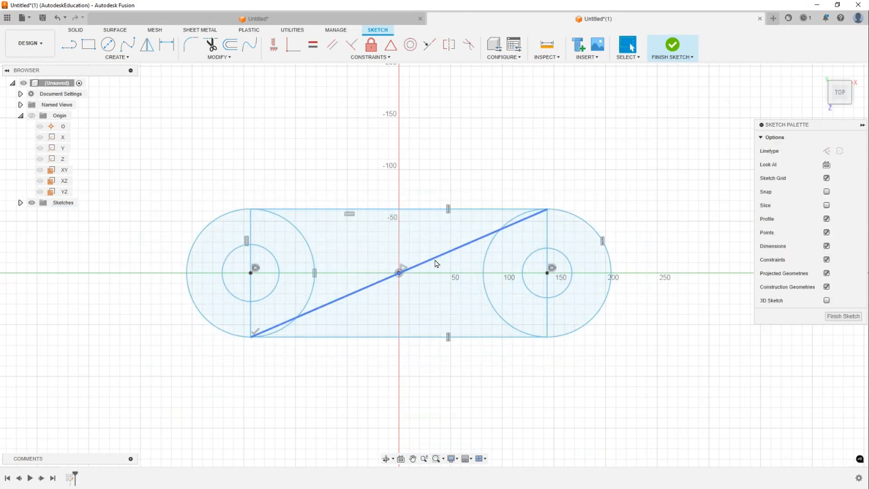
{"action": "left_click", "coordinate": [437, 257]}
{"action": "key", "text": "Delete"}
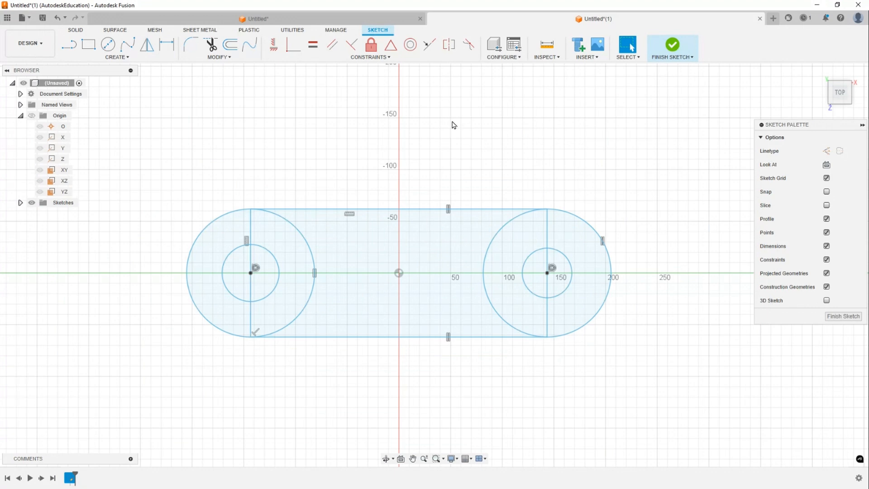
- Try to align the top line's midpoint vertically with the origin using the Horizontal/Vertical constraint
{"action": "left_click", "coordinate": [272, 47]}
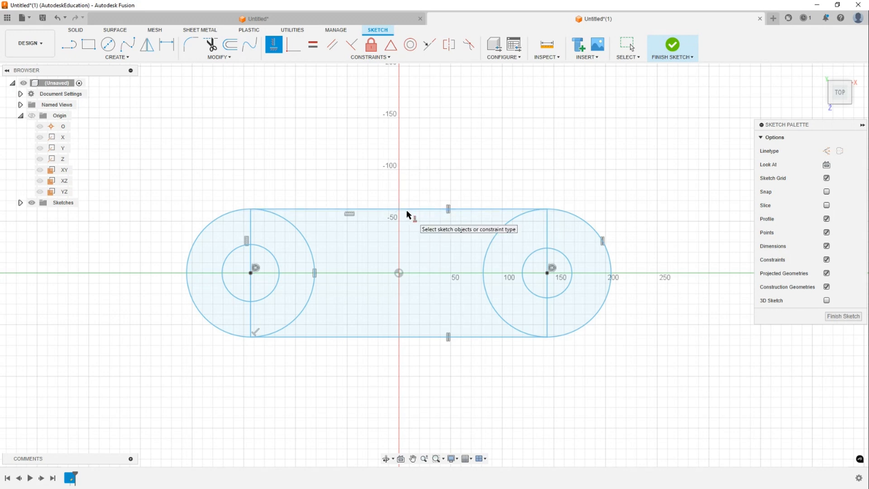
{"action": "left_click", "coordinate": [273, 47]}
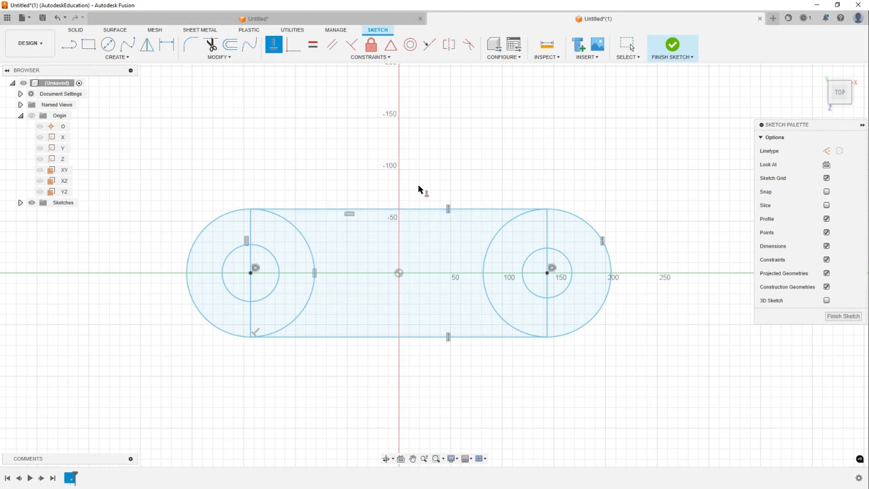
{"action": "left_click", "coordinate": [397, 211]}
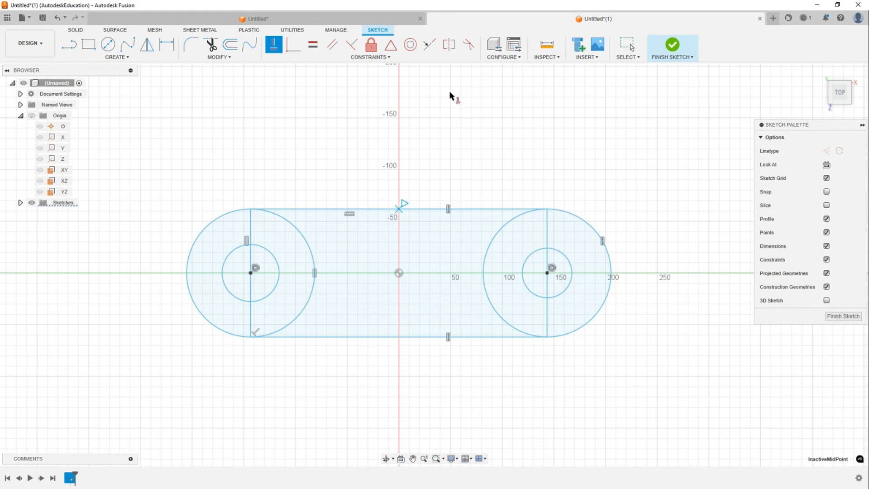
{"action": "middle_click_drag", "start_coordinate": [446, 141], "coordinate": [484, 119]}
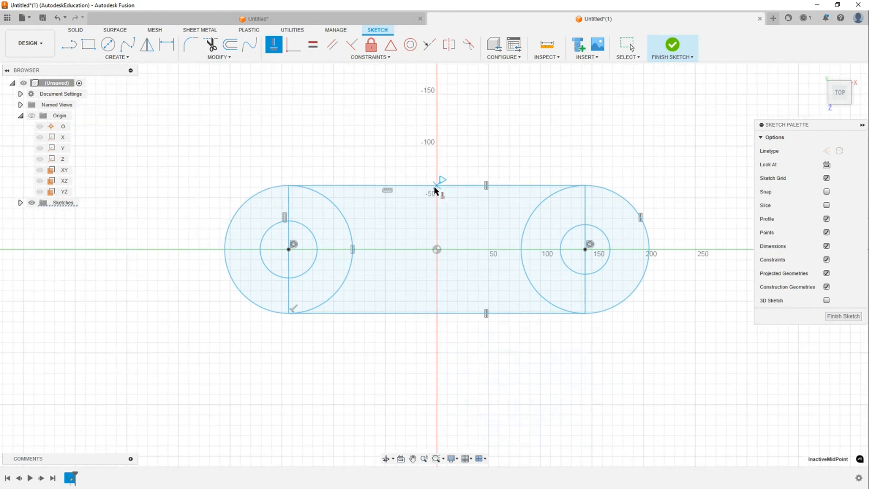
{"action": "left_click", "coordinate": [439, 251]}
{"action": "key", "text": "Escape"}
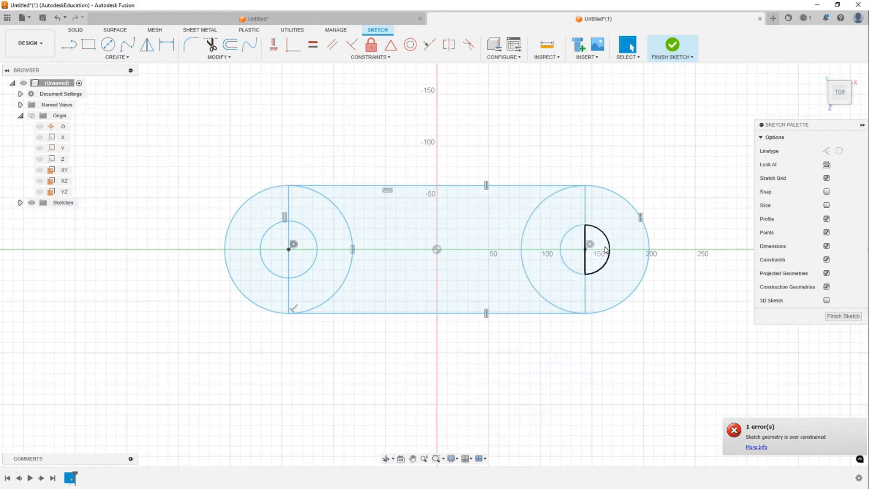
- Drag the right wheel centre sideways, then constrain the top line's midpoint vertically to the origin
{"action": "left_click", "coordinate": [586, 252]}
{"action": "left_click_drag", "start_coordinate": [586, 252], "coordinate": [616, 247]}
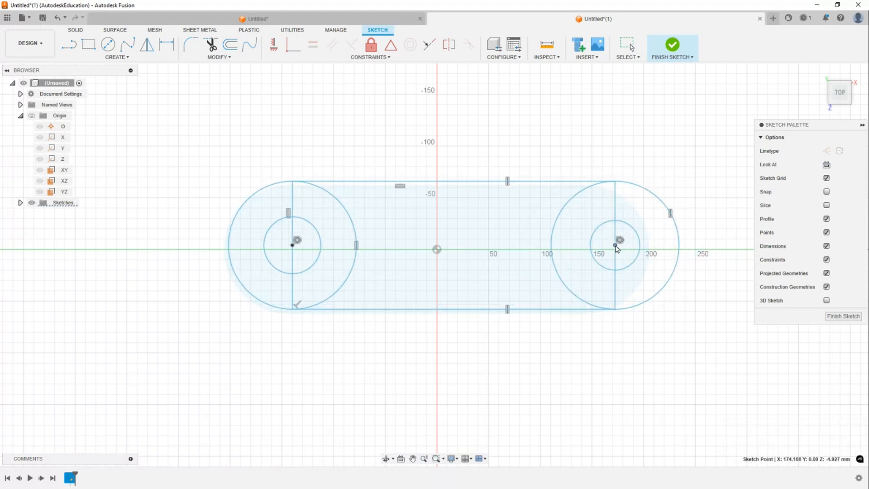
{"action": "left_click", "coordinate": [273, 44]}
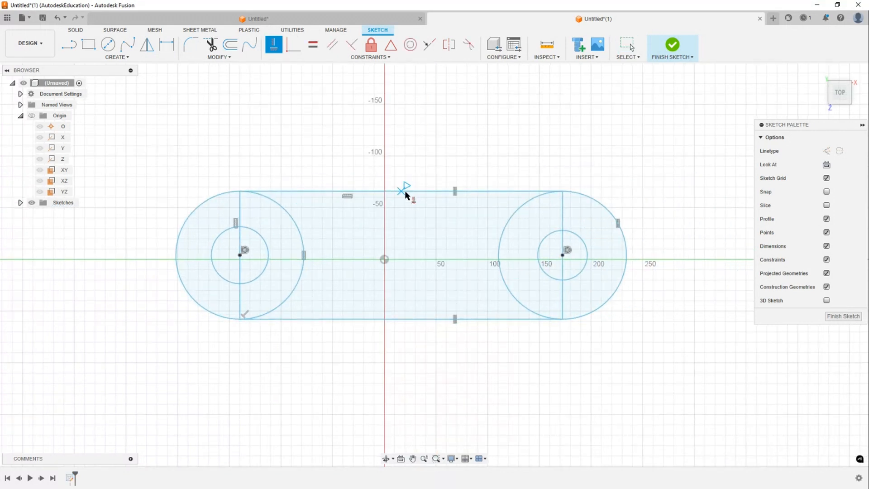
{"action": "left_click", "coordinate": [402, 191]}
{"action": "left_click", "coordinate": [383, 259]}
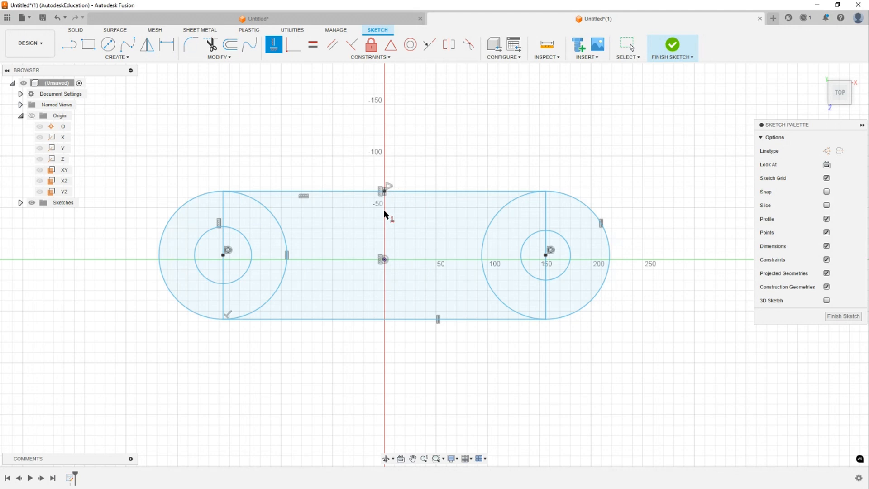
{"action": "key", "text": "Escape"}
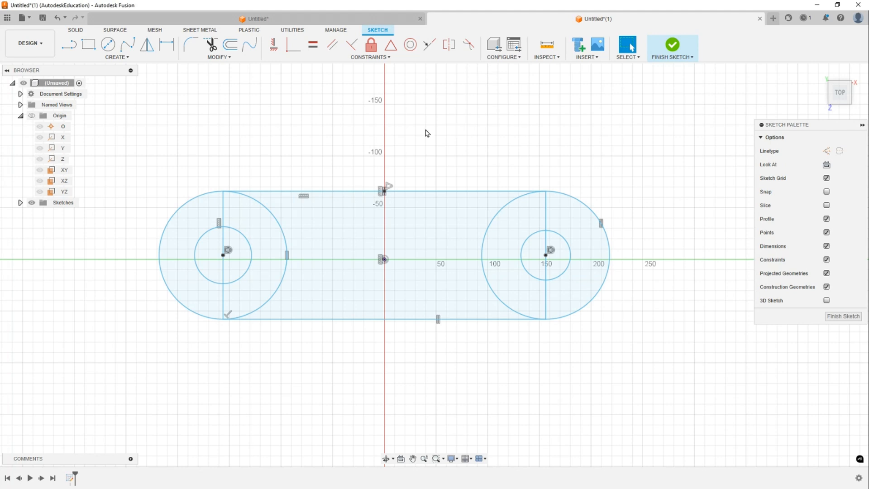
- Constrain the right wheel centre horizontally to the origin with Horizontal/Vertical
{"action": "left_click", "coordinate": [274, 45]}
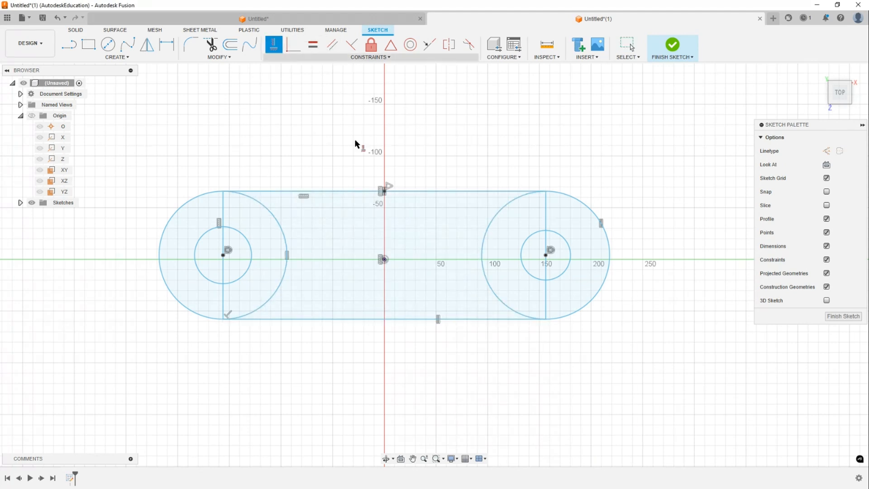
{"action": "left_click", "coordinate": [546, 256]}
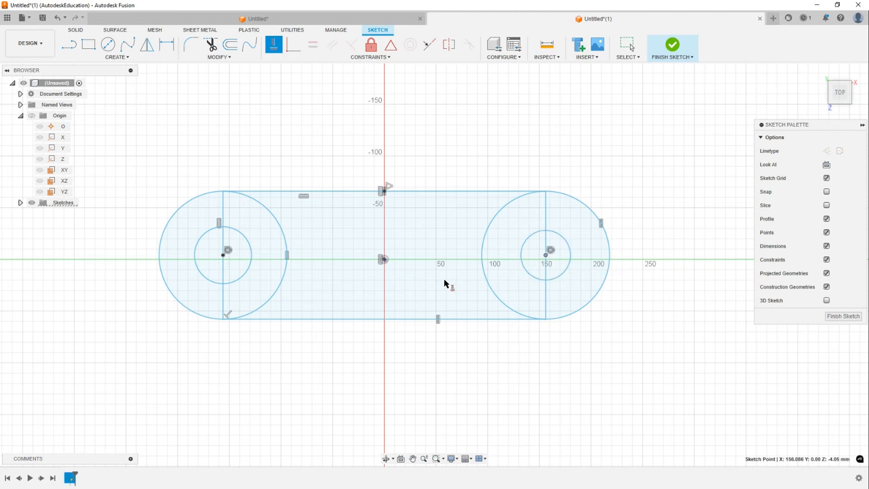
{"action": "left_click", "coordinate": [384, 259]}
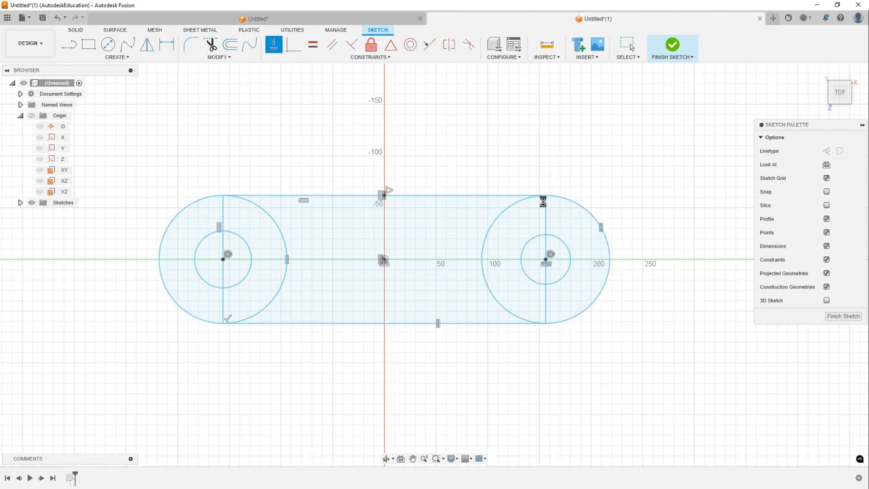
{"action": "key", "text": "Escape"}
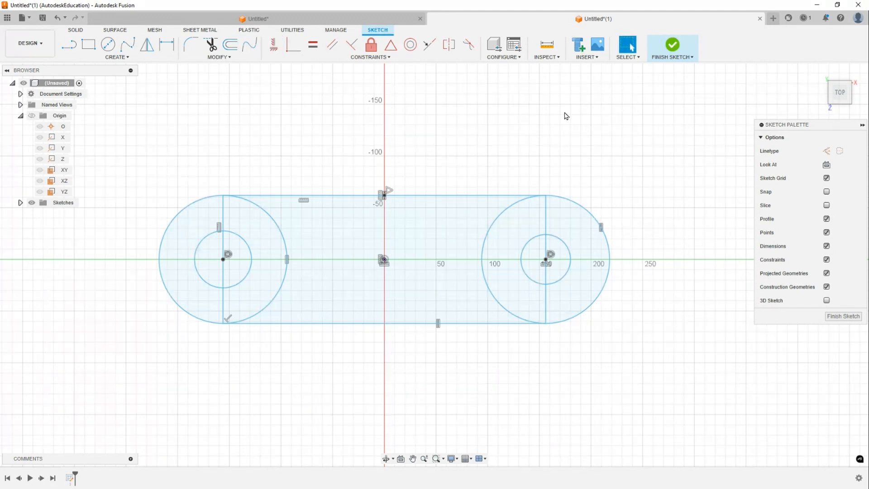
- Drag the right wheel's top point slightly to test the frame's remaining freedom
{"action": "mouse_move", "coordinate": [546, 197]}
{"action": "left_mouse_down"}
{"action": "mouse_move", "coordinate": [603, 120]}
{"action": "mouse_move", "coordinate": [656, 123]}
{"action": "mouse_move", "coordinate": [530, 181]}
{"action": "mouse_move", "coordinate": [510, 149]}
{"action": "mouse_move", "coordinate": [608, 162]}
{"action": "mouse_move", "coordinate": [471, 190]}
{"action": "mouse_move", "coordinate": [604, 174]}
{"action": "mouse_move", "coordinate": [528, 215]}
{"action": "mouse_move", "coordinate": [515, 172]}
{"action": "mouse_move", "coordinate": [530, 183]}
{"action": "mouse_move", "coordinate": [516, 187]}
{"action": "mouse_move", "coordinate": [527, 180]}
{"action": "mouse_move", "coordinate": [534, 202]}
{"action": "mouse_move", "coordinate": [534, 190]}
{"action": "left_mouse_up"}
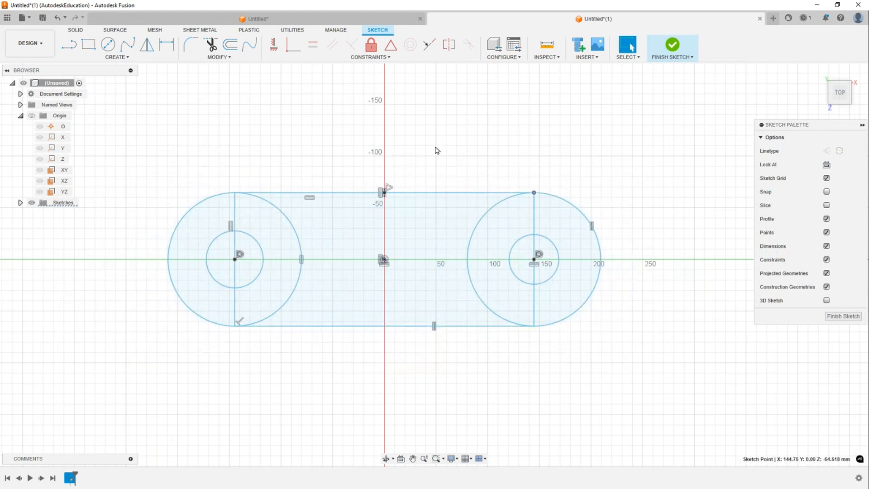
{"action": "scroll", "coordinate": [438, 151], "scroll_direction": "down", "scroll_amount": 1}
{"action": "mouse_move", "coordinate": [440, 152]}
{"action": "middle_mouse_down"}
{"action": "mouse_move", "coordinate": [507, 130]}
{"action": "mouse_move", "coordinate": [500, 136]}
{"action": "middle_mouse_up"}
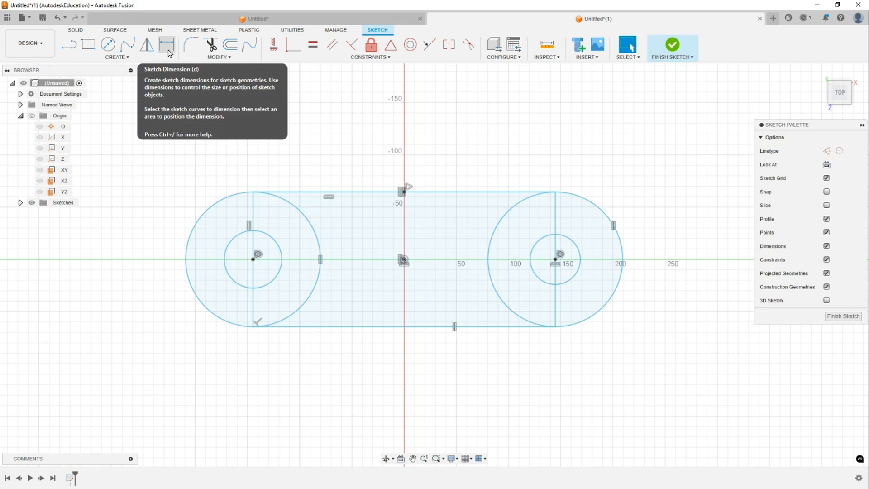
- Dimension the distance between the two wheel centres as 100 mm
{"action": "left_click", "coordinate": [168, 52]}
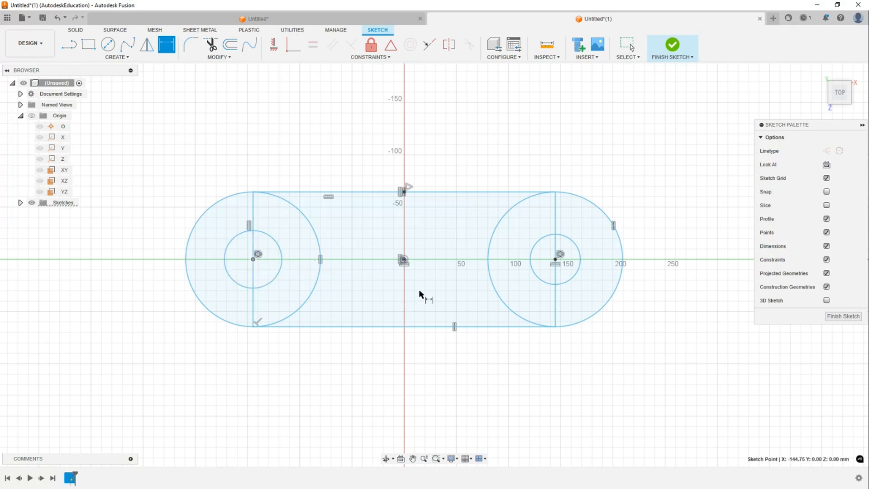
{"action": "left_click", "coordinate": [556, 259]}
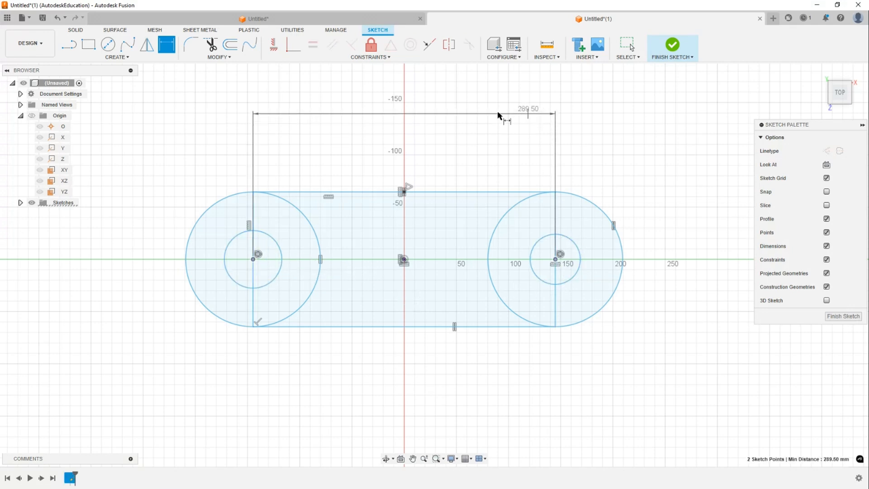
{"action": "left_click", "coordinate": [410, 127]}
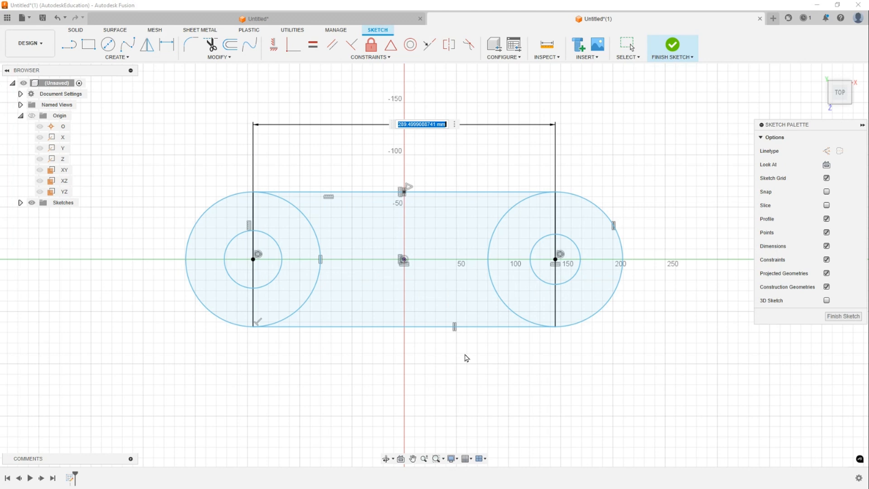
{"action": "type", "text": "100"}
{"action": "key", "text": "Return"}
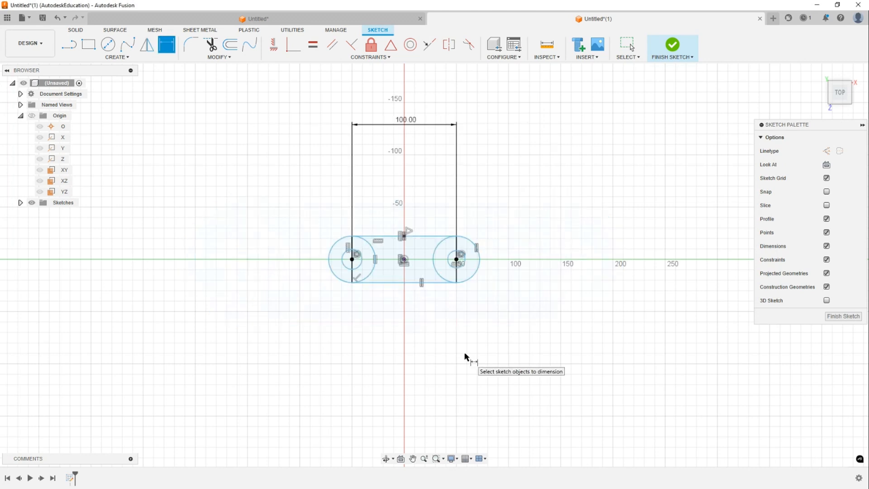
{"action": "key", "text": "Escape"}
{"action": "scroll", "coordinate": [525, 174], "scroll_direction": "up", "scroll_amount": 2}
{"action": "middle_click_drag", "start_coordinate": [524, 173], "coordinate": [544, 170]}
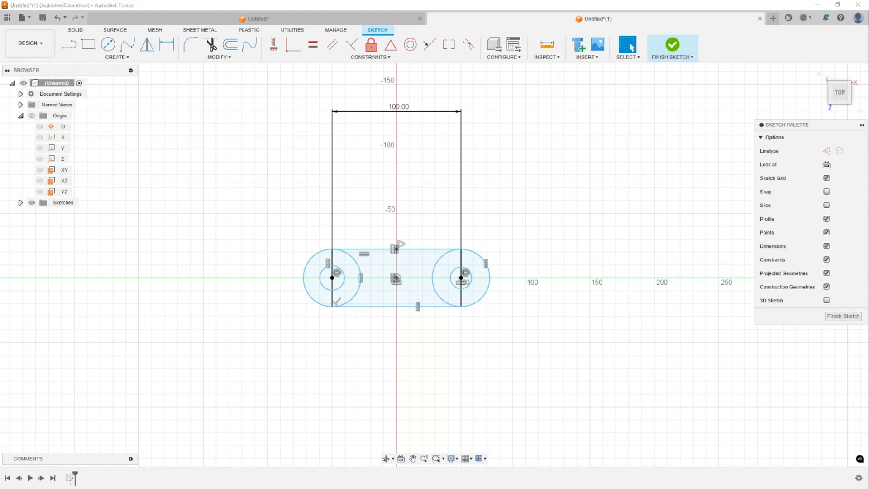
{"action": "scroll", "coordinate": [485, 242], "scroll_direction": "up", "scroll_amount": 3}
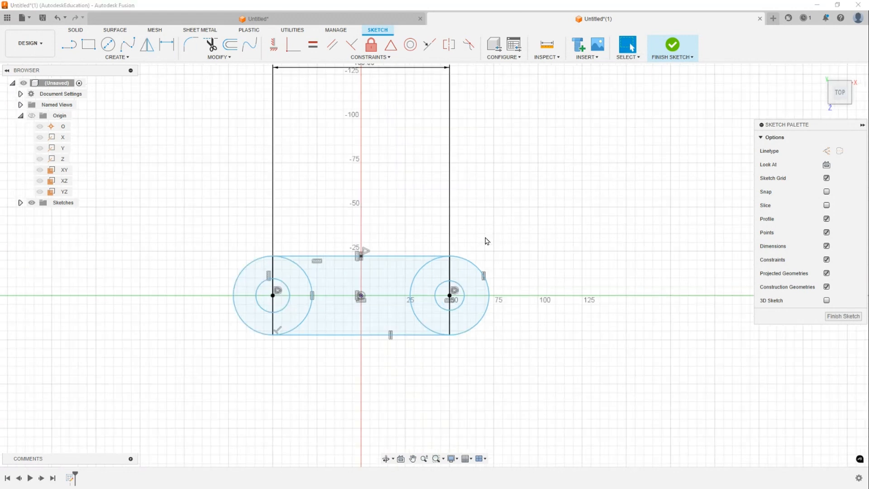
{"action": "scroll", "coordinate": [518, 209], "scroll_direction": "down", "scroll_amount": 3}
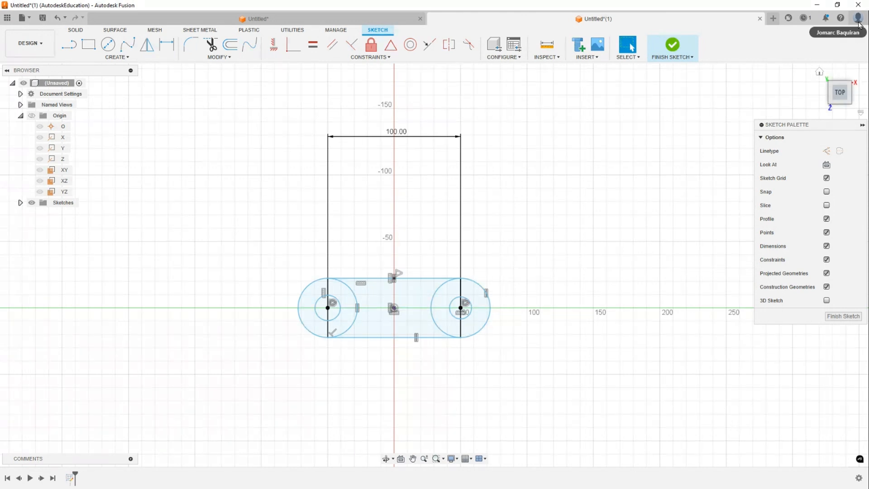
- Turn off 'Scale entire sketch at first dimension' in the Design preferences and apply
{"action": "left_click", "coordinate": [859, 22]}
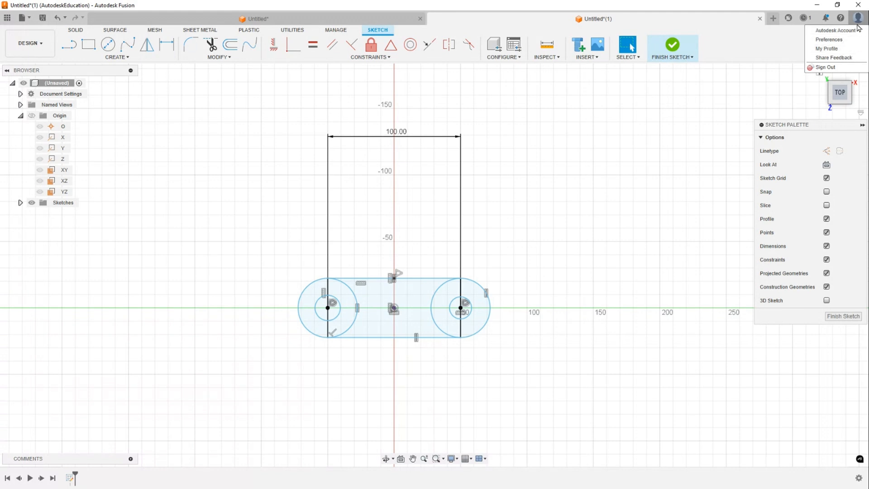
{"action": "left_click", "coordinate": [841, 41]}
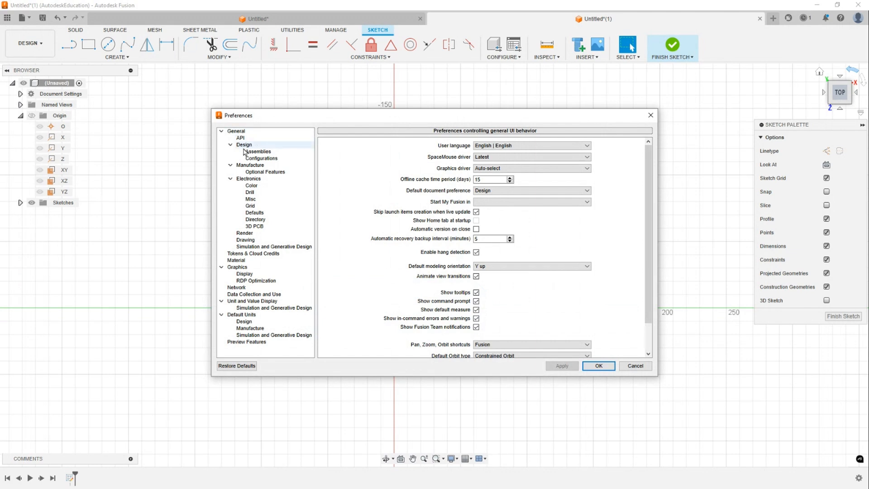
{"action": "left_click", "coordinate": [244, 148]}
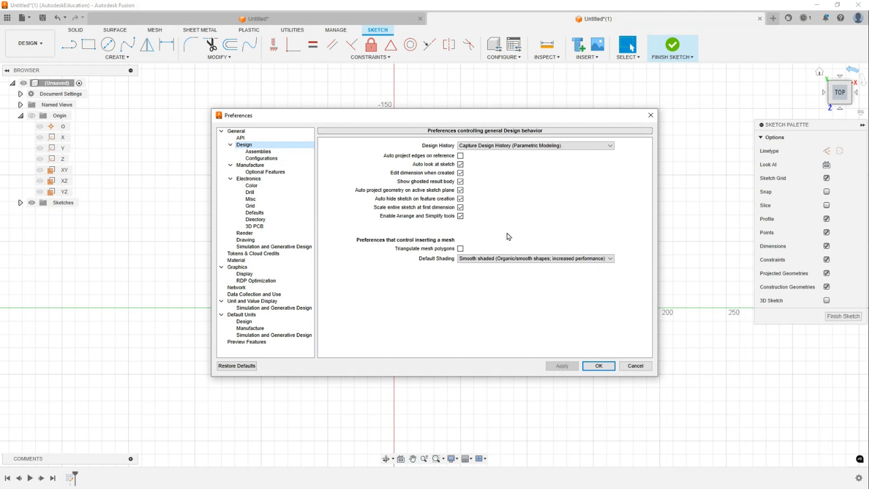
{"action": "left_click", "coordinate": [460, 207]}
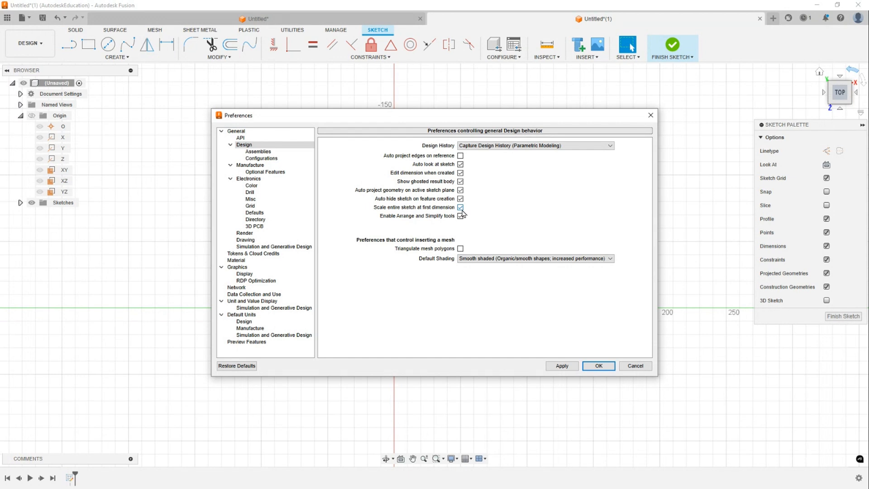
{"action": "left_click", "coordinate": [600, 366]}
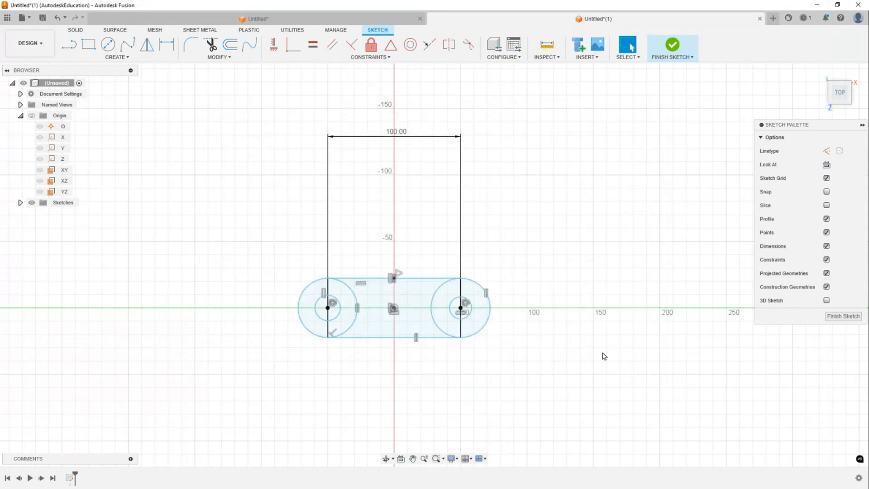
- Dimension the right wheel's outer circle diameter as 50 mm
{"action": "middle_click_drag", "start_coordinate": [512, 197], "coordinate": [505, 142]}
{"action": "left_click_drag", "start_coordinate": [392, 82], "coordinate": [374, 183]}
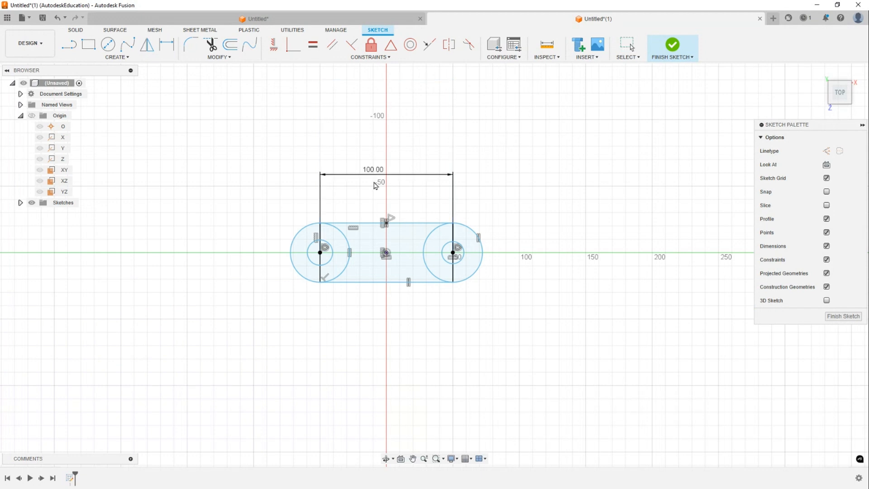
{"action": "scroll", "coordinate": [467, 224], "scroll_direction": "up", "scroll_amount": 3}
{"action": "key", "text": "d"}
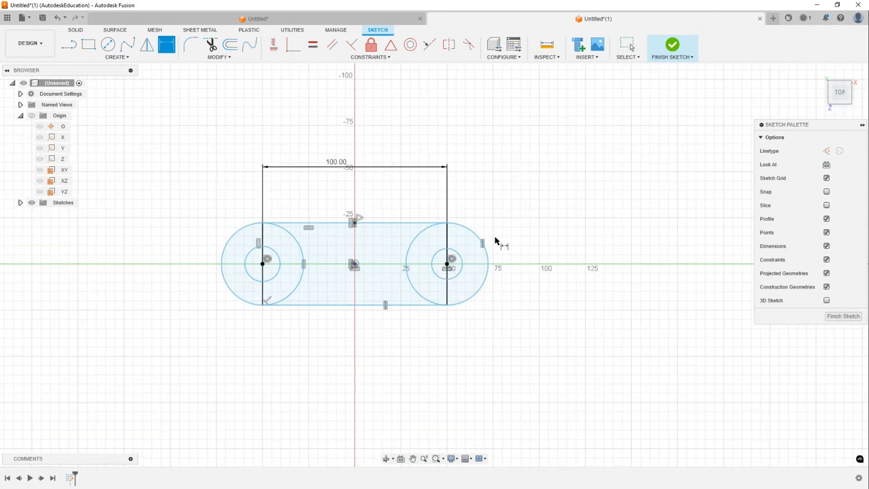
{"action": "left_click", "coordinate": [481, 239]}
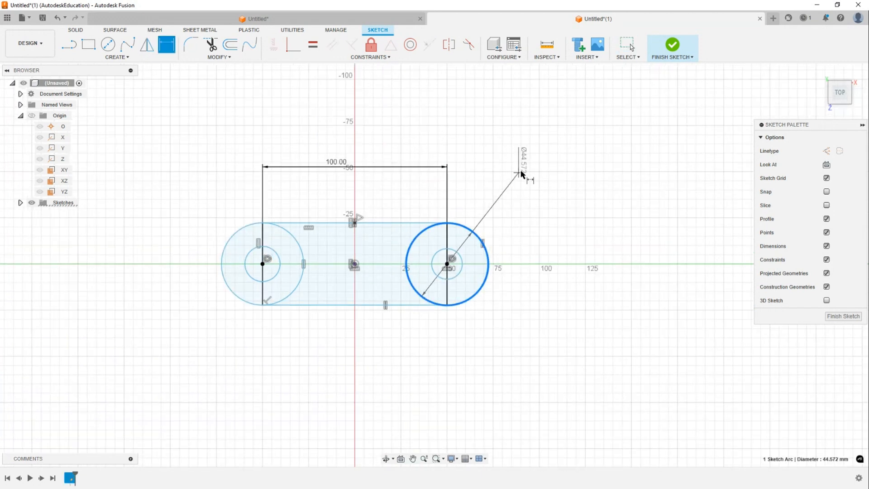
{"action": "left_click", "coordinate": [535, 198]}
{"action": "type", "text": "50"}
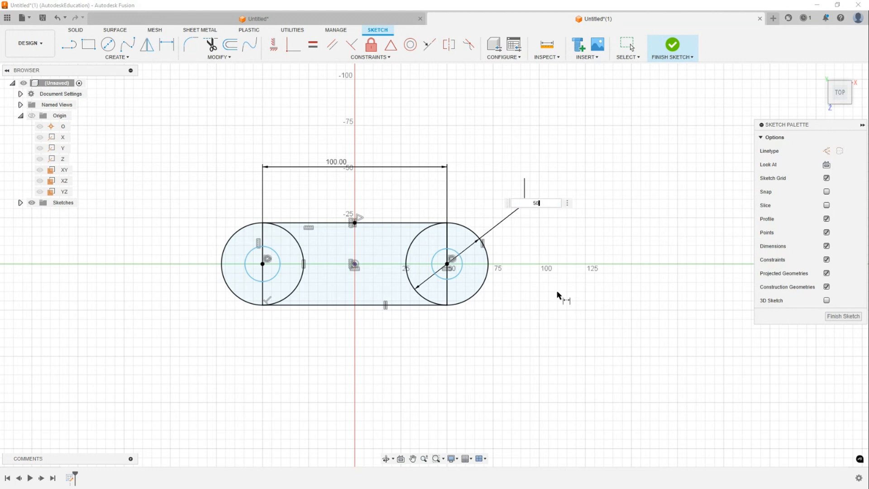
{"action": "key", "text": "Return"}
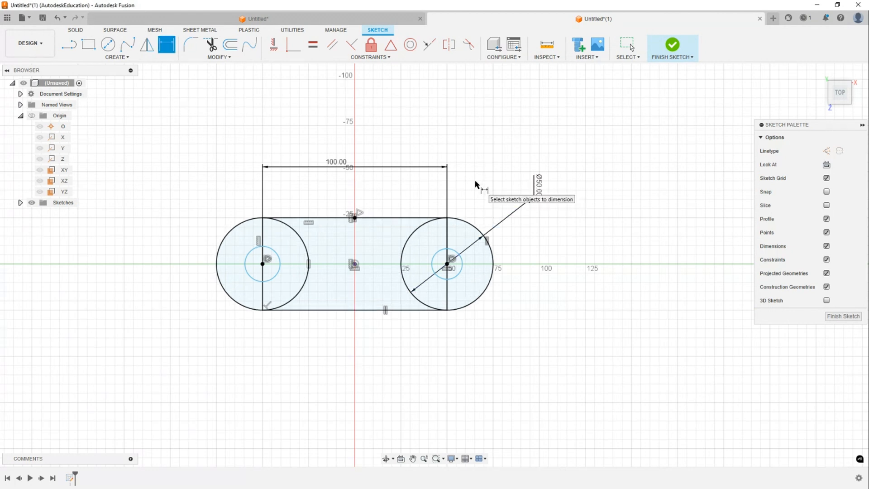
- Dimension the right wheel's inner circle diameter as 25 mm
{"action": "left_click", "coordinate": [459, 274]}
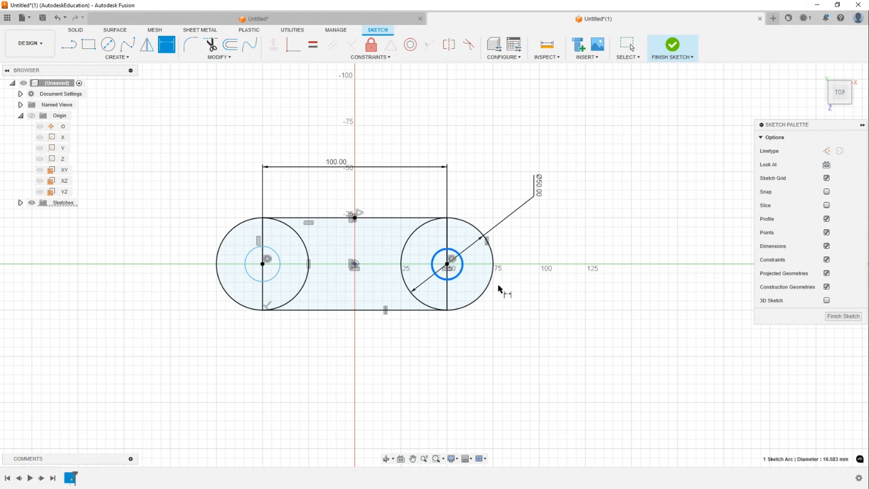
{"action": "left_click", "coordinate": [528, 315]}
{"action": "type", "text": "25"}
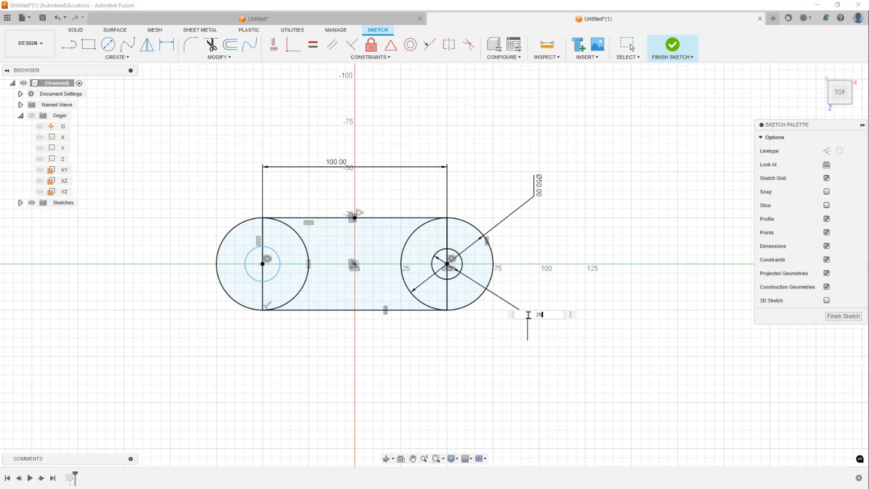
{"action": "key", "text": "Return"}
{"action": "key", "text": "Escape"}
- Constrain the left wheel's inner circle equal to the right wheel's inner circle
{"action": "middle_click_drag", "start_coordinate": [448, 160], "coordinate": [480, 154]}
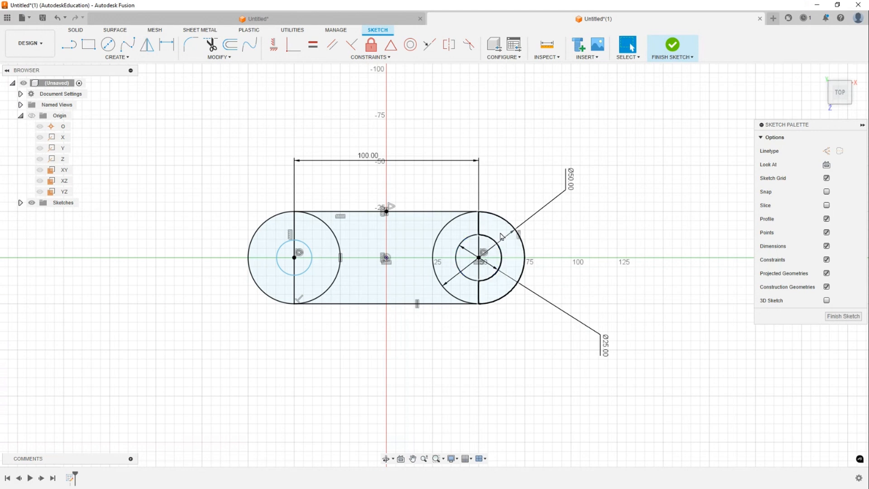
{"action": "scroll", "coordinate": [315, 249], "scroll_direction": "up", "scroll_amount": 2}
{"action": "left_click", "coordinate": [306, 277]}
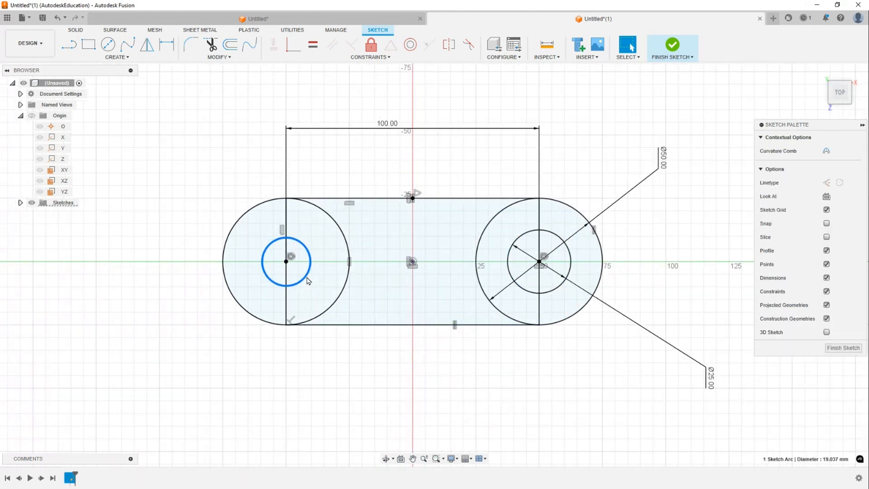
{"action": "left_click", "coordinate": [562, 239]}
{"action": "left_click", "coordinate": [582, 147]}
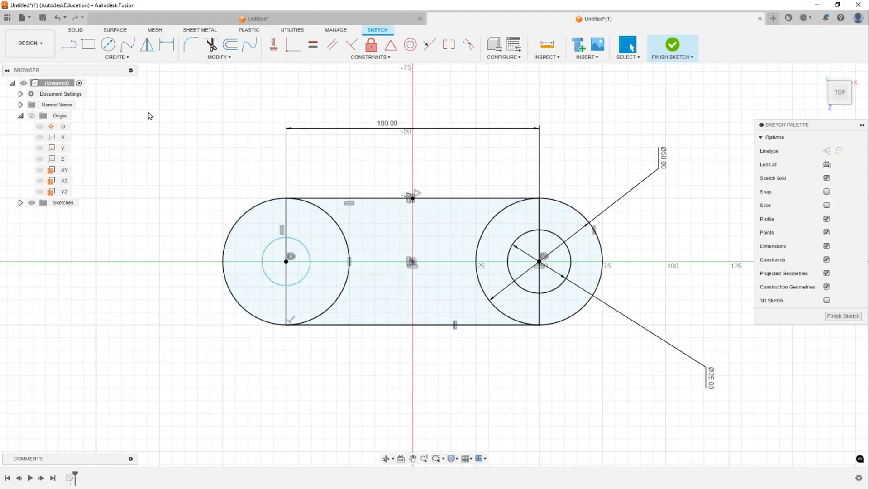
{"action": "left_click", "coordinate": [313, 44]}
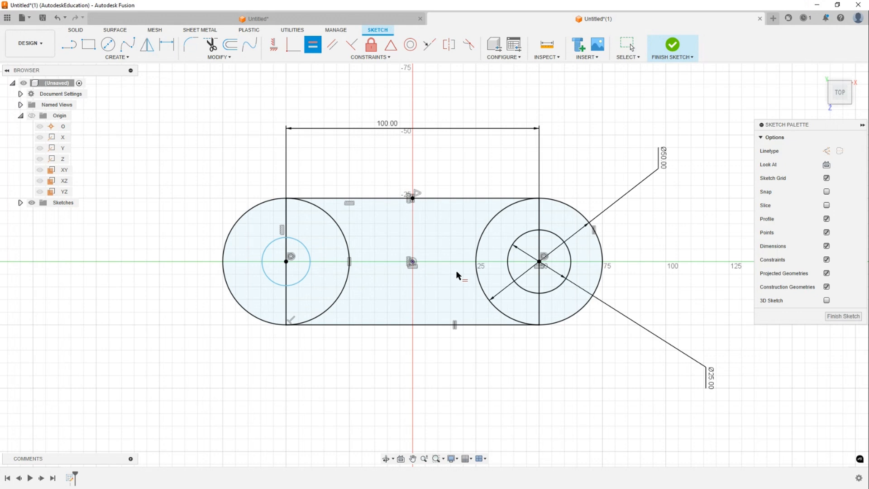
{"action": "left_click", "coordinate": [557, 238]}
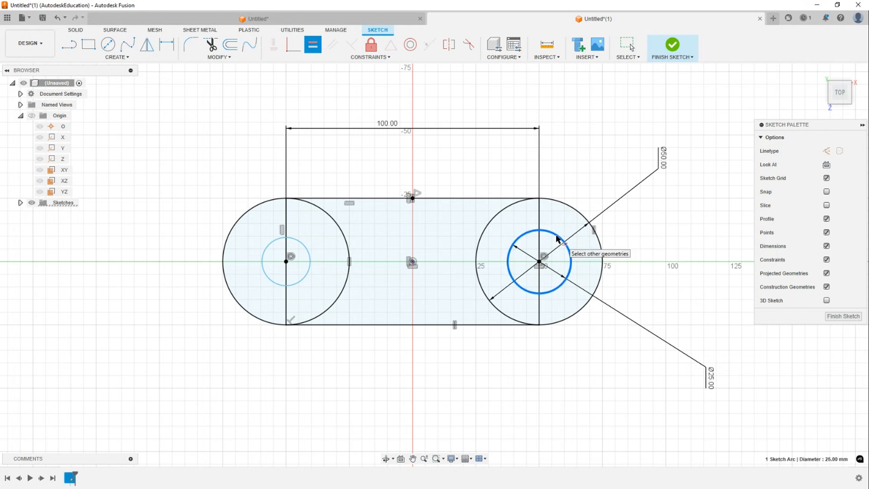
{"action": "left_click", "coordinate": [309, 254]}
{"action": "key", "text": "Escape"}
- Reposition the 100 mm and both diameter dimension labels neatly around the sketch
{"action": "scroll", "coordinate": [467, 158], "scroll_direction": "down", "scroll_amount": 2}
{"action": "mouse_move", "coordinate": [521, 170]}
{"action": "middle_mouse_down"}
{"action": "mouse_move", "coordinate": [528, 177]}
{"action": "mouse_move", "coordinate": [465, 200]}
{"action": "middle_mouse_up"}
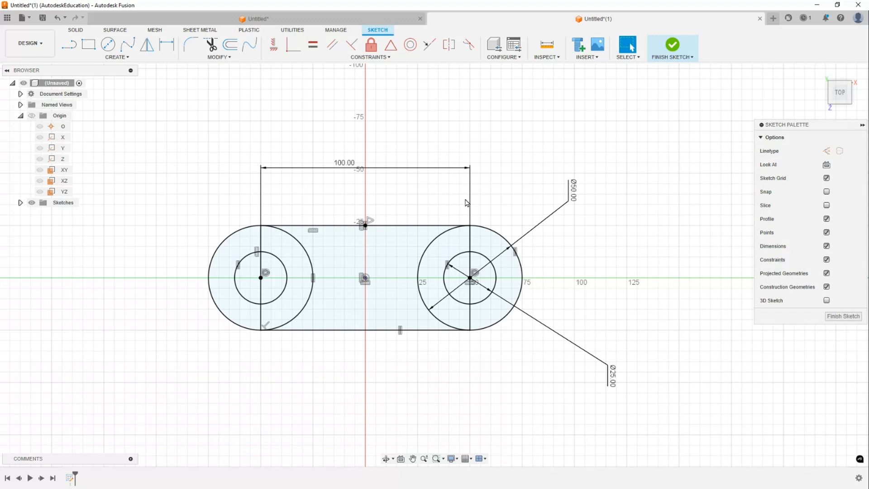
{"action": "left_click_drag", "start_coordinate": [365, 164], "coordinate": [374, 173]}
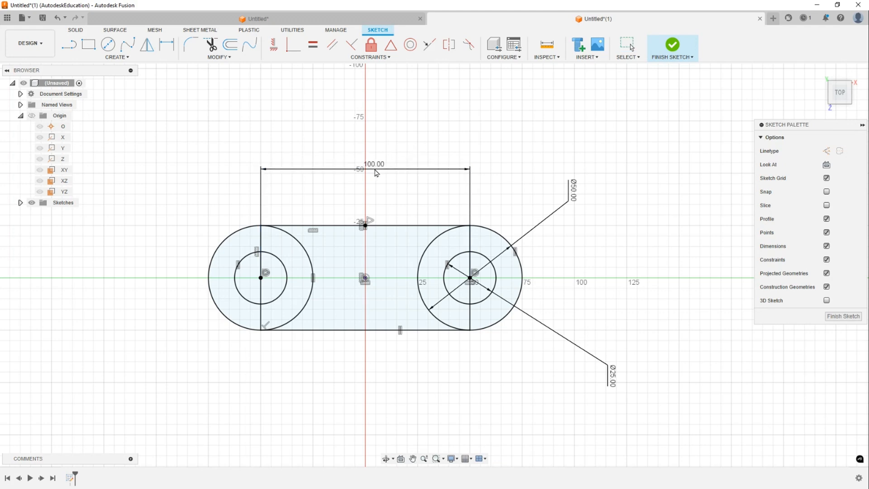
{"action": "left_click_drag", "start_coordinate": [577, 199], "coordinate": [566, 211]}
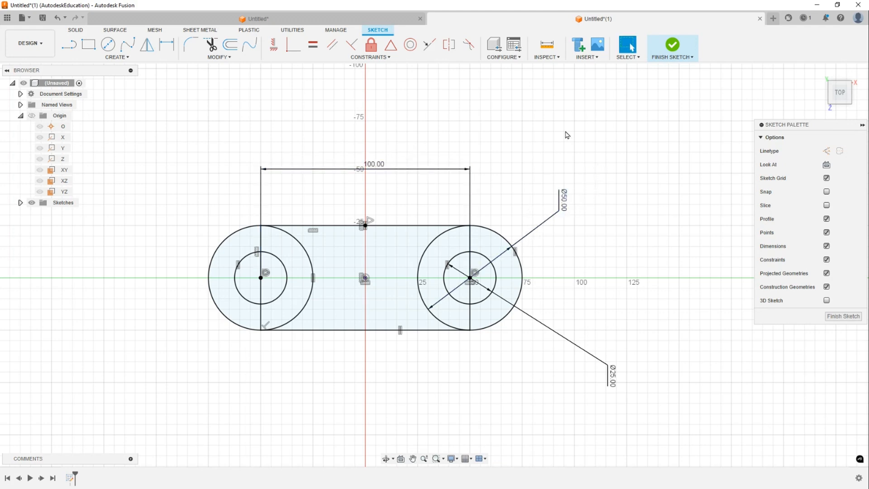
{"action": "scroll", "coordinate": [570, 126], "scroll_direction": "up", "scroll_amount": 2}
{"action": "middle_click_drag", "start_coordinate": [615, 444], "coordinate": [701, 314]}
{"action": "mouse_move", "coordinate": [714, 338]}
{"action": "left_mouse_down"}
{"action": "mouse_move", "coordinate": [647, 280]}
{"action": "mouse_move", "coordinate": [652, 272]}
{"action": "left_mouse_up"}
{"action": "middle_click_drag", "start_coordinate": [656, 194], "coordinate": [622, 234]}
{"action": "scroll", "coordinate": [504, 137], "scroll_direction": "down", "scroll_amount": 2}
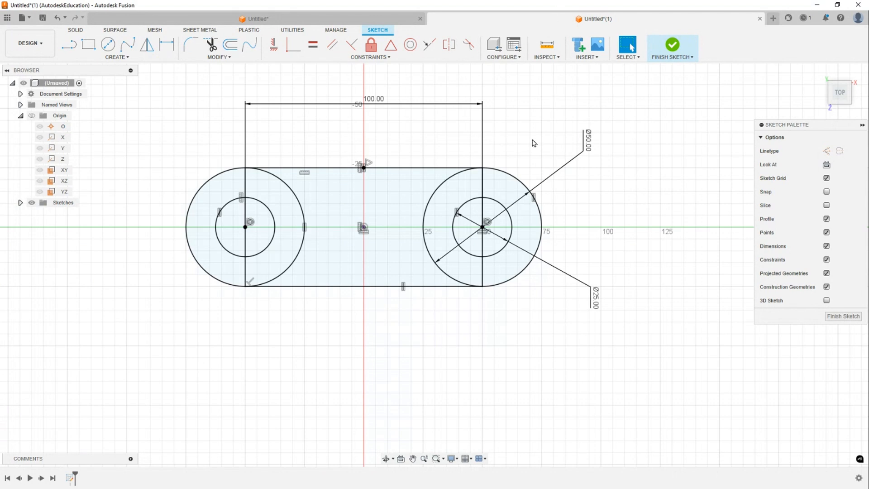
- Finish the sketch and start a symmetric extrusion of all nine sketch profiles
{"action": "left_click", "coordinate": [671, 45]}
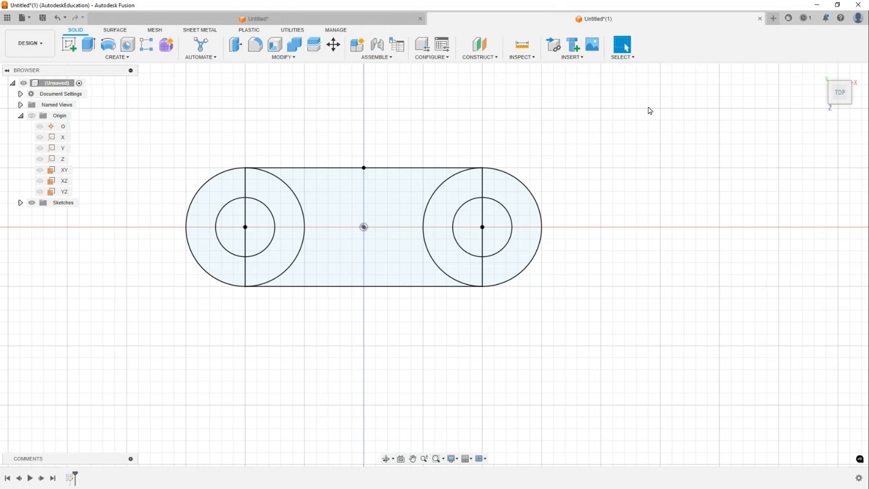
{"action": "left_click", "coordinate": [820, 72]}
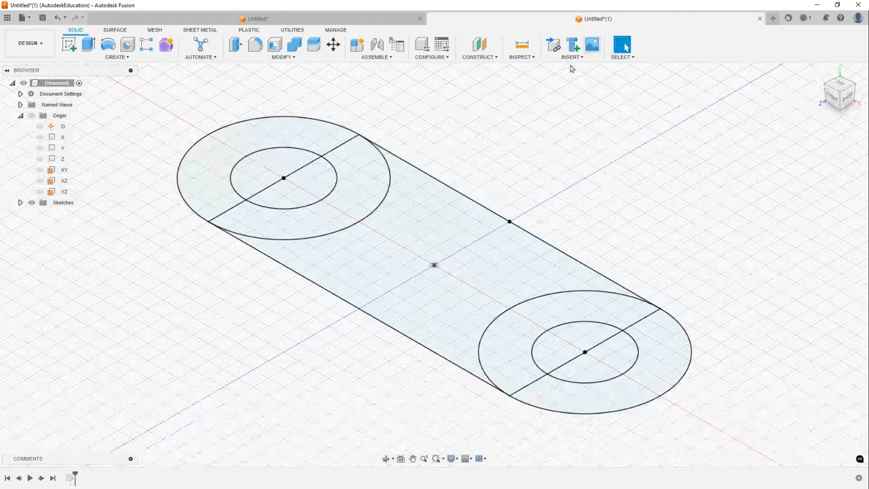
{"action": "left_click", "coordinate": [88, 43]}
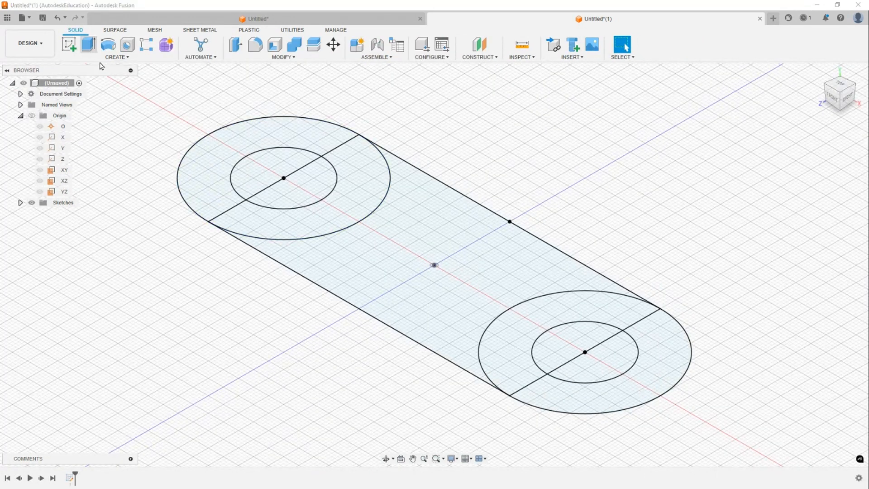
{"action": "scroll", "coordinate": [378, 142], "scroll_direction": "down", "scroll_amount": 2}
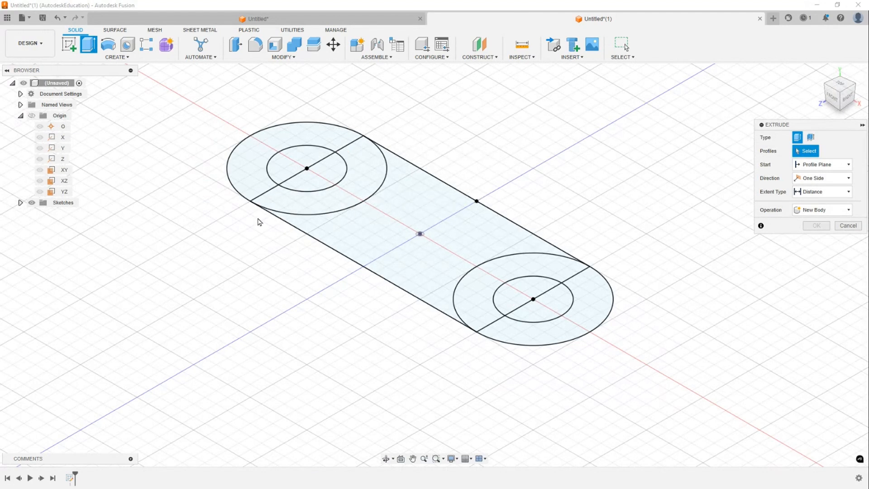
{"action": "mouse_move", "coordinate": [151, 65]}
{"action": "left_mouse_down"}
{"action": "mouse_move", "coordinate": [341, 248]}
{"action": "mouse_move", "coordinate": [680, 419]}
{"action": "left_mouse_up"}
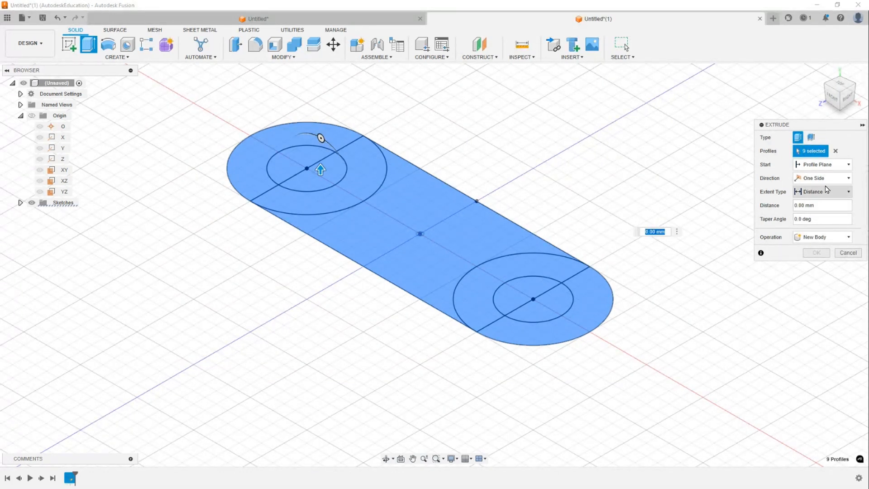
{"action": "left_click", "coordinate": [826, 179]}
{"action": "left_click", "coordinate": [817, 207]}
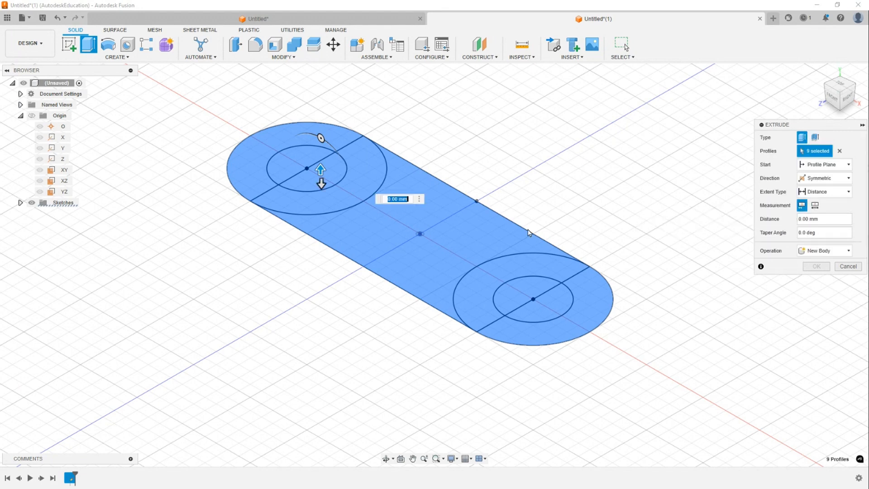
- Drag the symmetric extrusion distance to about 12.9 mm
{"action": "mouse_move", "coordinate": [321, 168]}
{"action": "left_mouse_down"}
{"action": "mouse_move", "coordinate": [322, 140]}
{"action": "mouse_move", "coordinate": [321, 153]}
{"action": "left_mouse_up"}
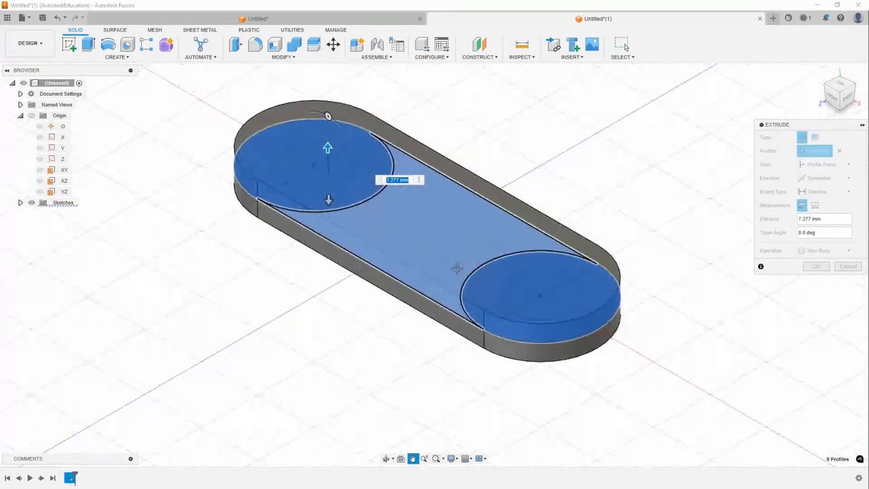
{"action": "left_click", "coordinate": [842, 91]}
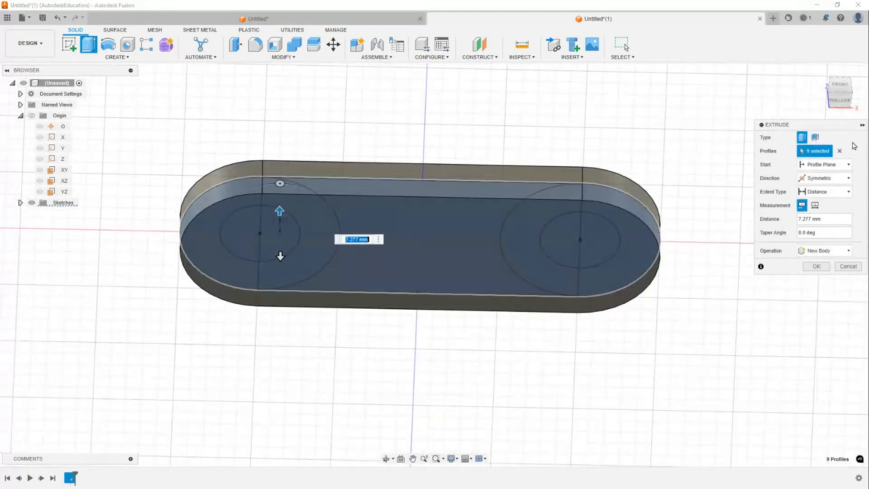
{"action": "left_click", "coordinate": [848, 87]}
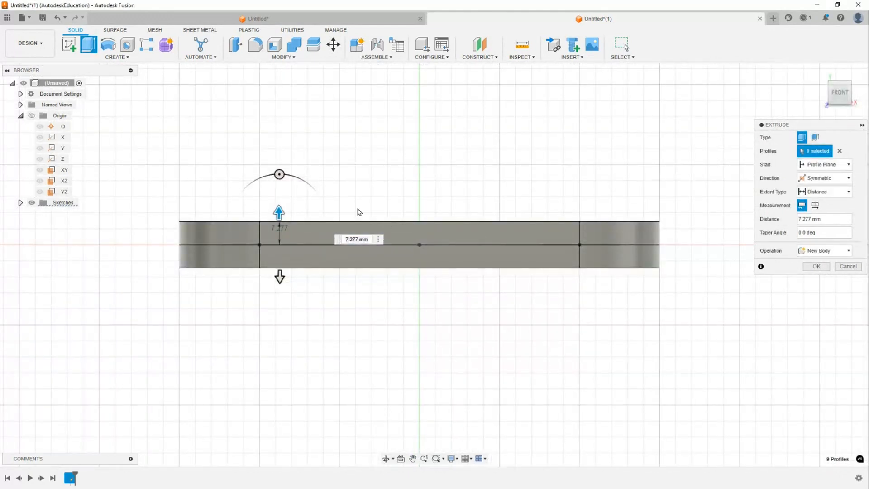
{"action": "left_click_drag", "start_coordinate": [279, 212], "coordinate": [309, 193]}
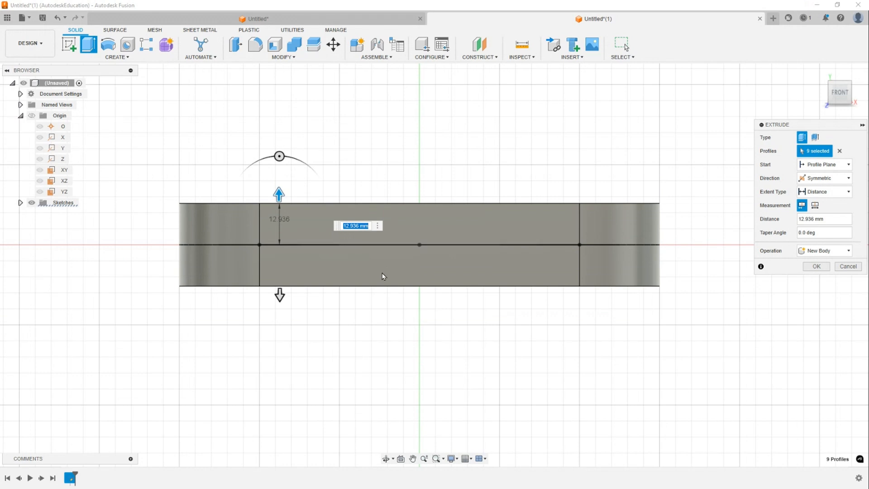
- Set the symmetric extrusion distance to 10 mm and complete the extrusion
{"action": "left_click", "coordinate": [815, 207]}
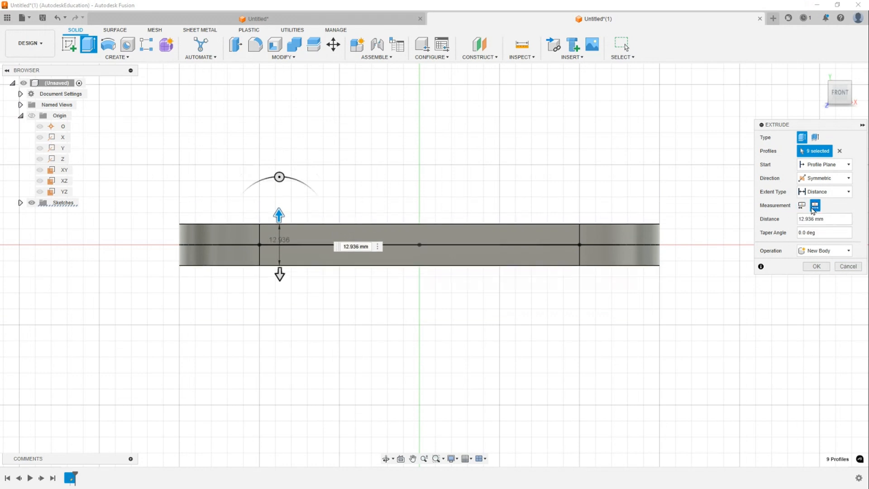
{"action": "left_click", "coordinate": [839, 220]}
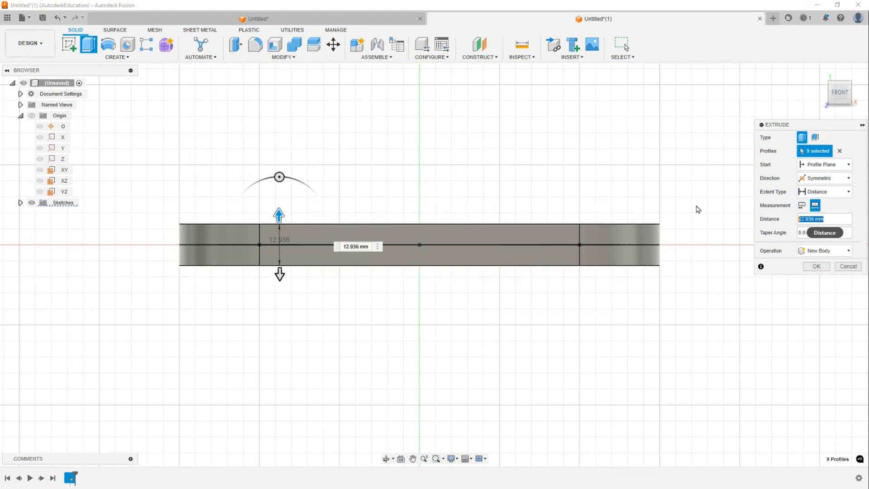
{"action": "type", "text": "10"}
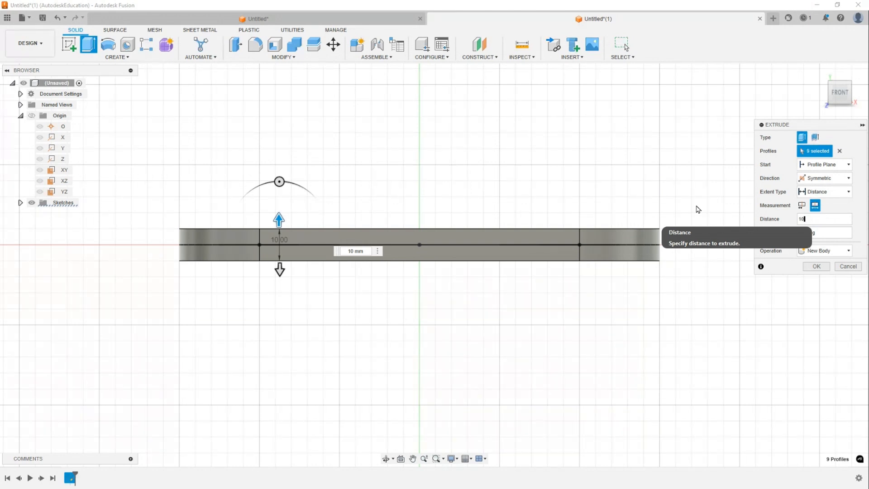
{"action": "key", "text": "Return"}
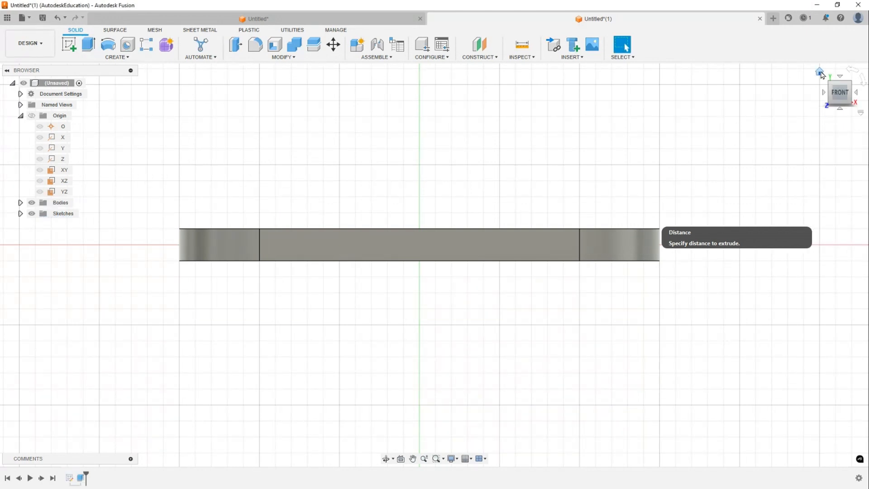
- Switch to the home view and select the body's side face and edge to check their measurements
{"action": "left_click", "coordinate": [820, 72]}
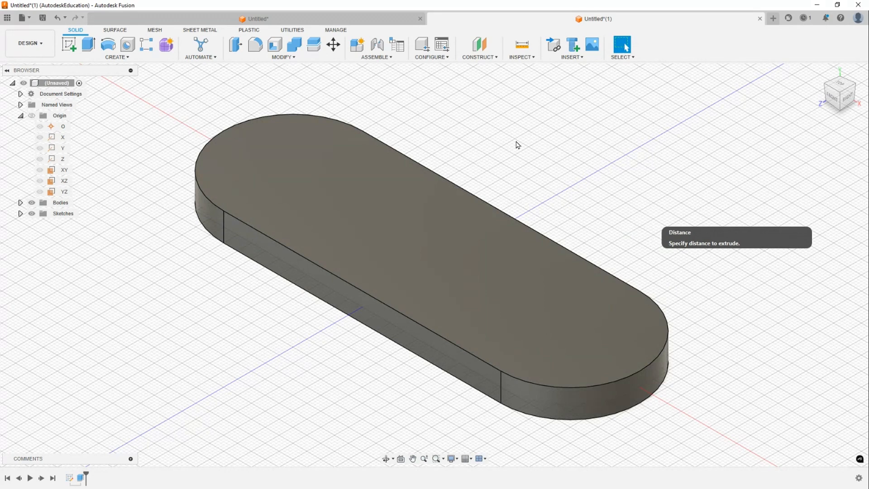
{"action": "left_click", "coordinate": [226, 223]}
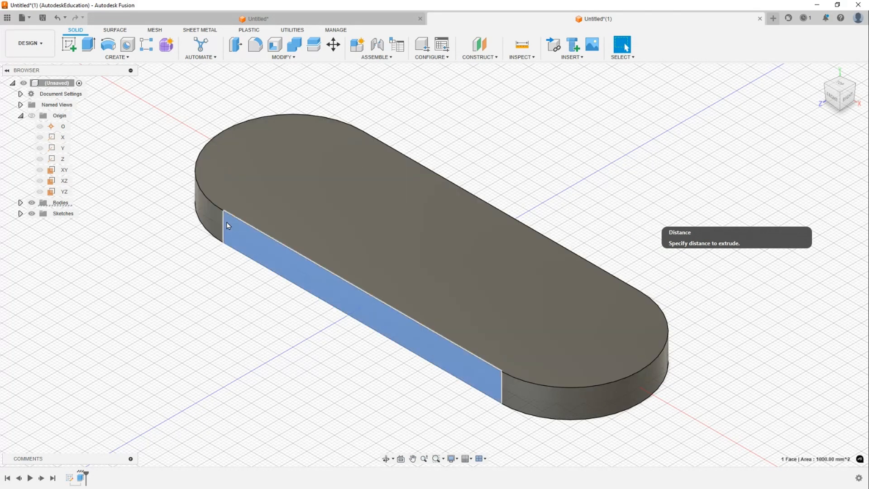
{"action": "left_click", "coordinate": [227, 225]}
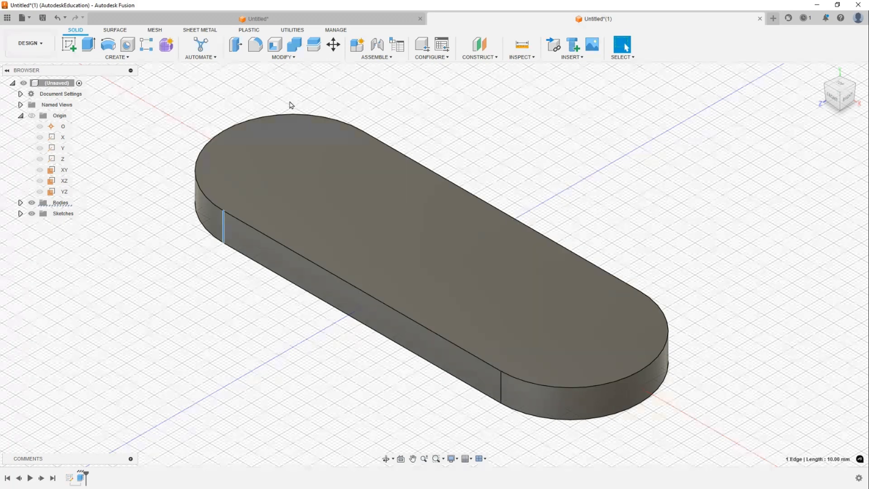
{"action": "left_click", "coordinate": [125, 199]}
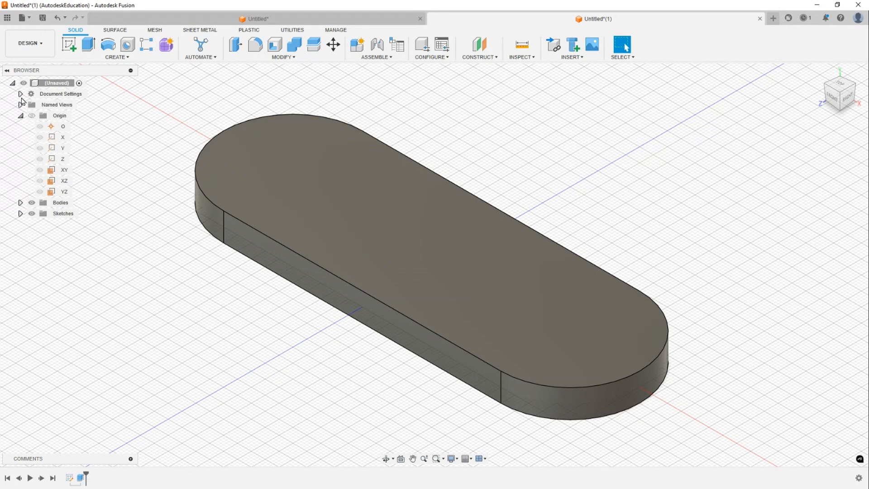
- Open the document's active units setting to review it, then cancel the dialog
{"action": "left_click", "coordinate": [20, 93]}
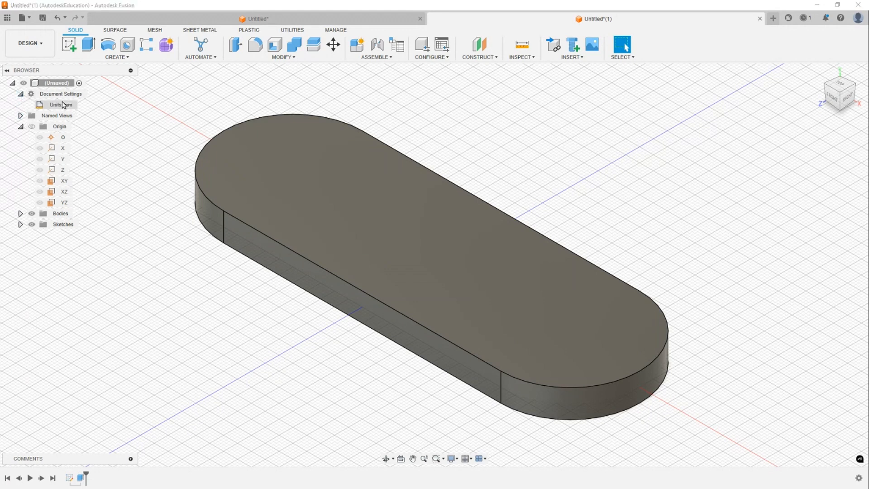
{"action": "mouse_move", "coordinate": [68, 106]}
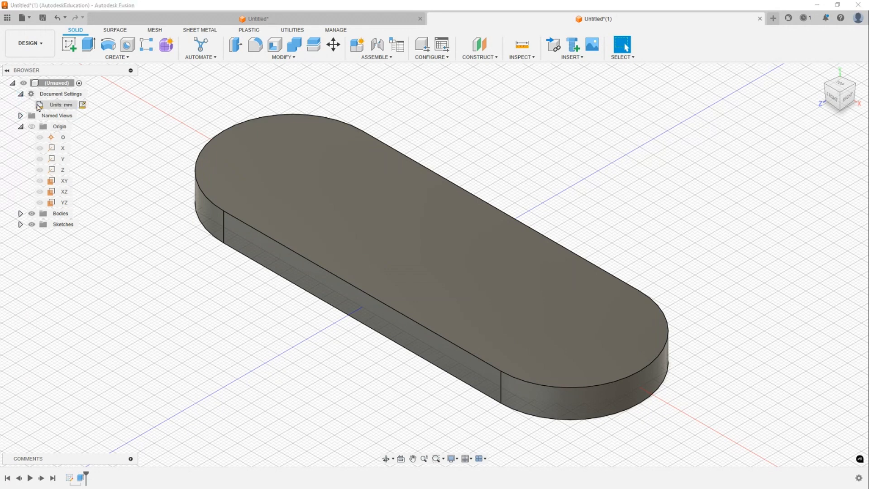
{"action": "left_click", "coordinate": [83, 105]}
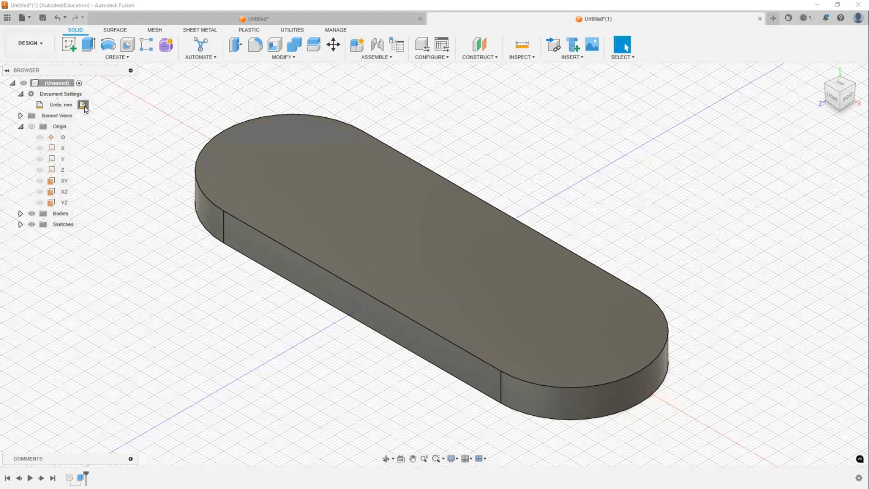
{"action": "left_click", "coordinate": [810, 143]}
{"action": "left_click", "coordinate": [758, 286]}
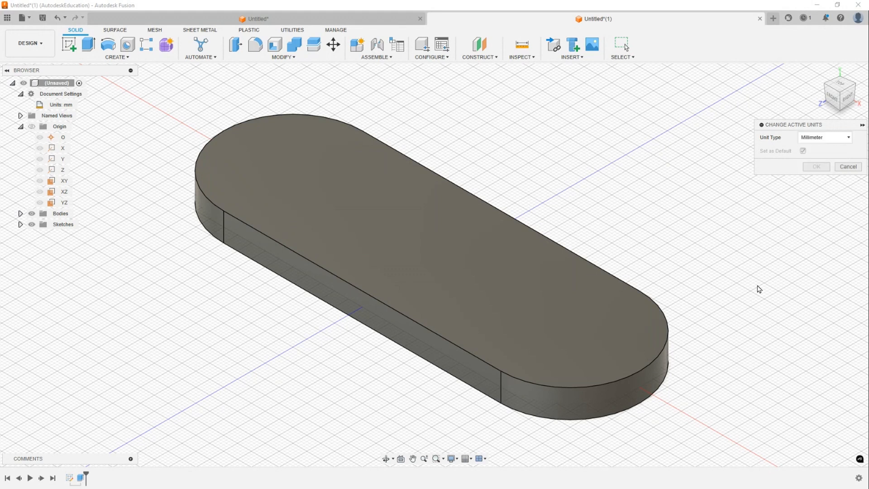
{"action": "left_click", "coordinate": [848, 167]}
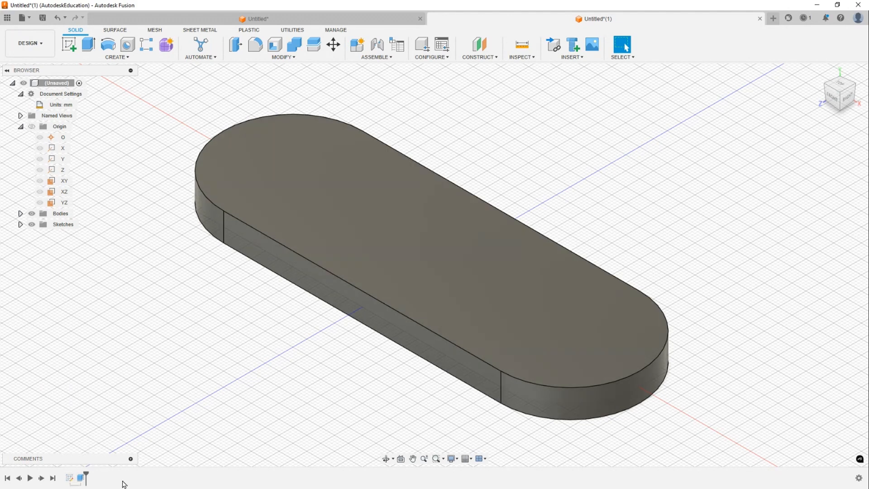
- Edit the extrusion to exclude both inner circle profiles so the wheels become through holes
{"action": "right_click", "coordinate": [82, 480]}
{"action": "left_click", "coordinate": [104, 384]}
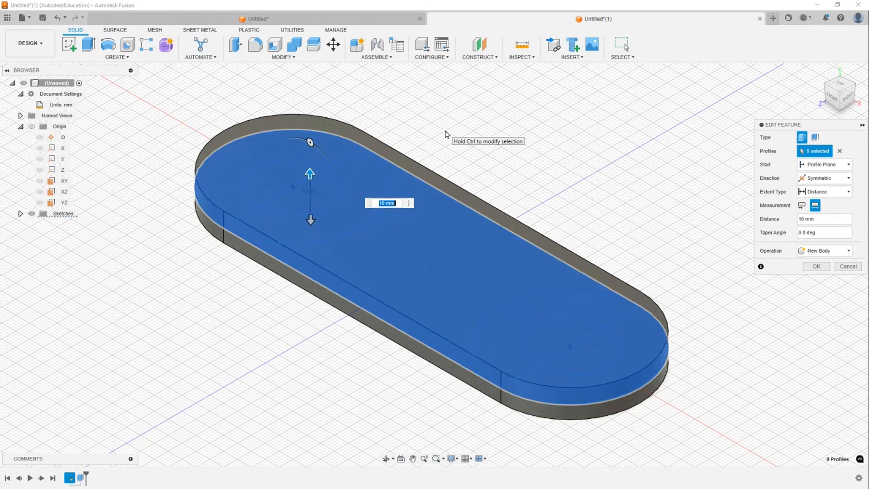
{"action": "left_click", "coordinate": [275, 239]}
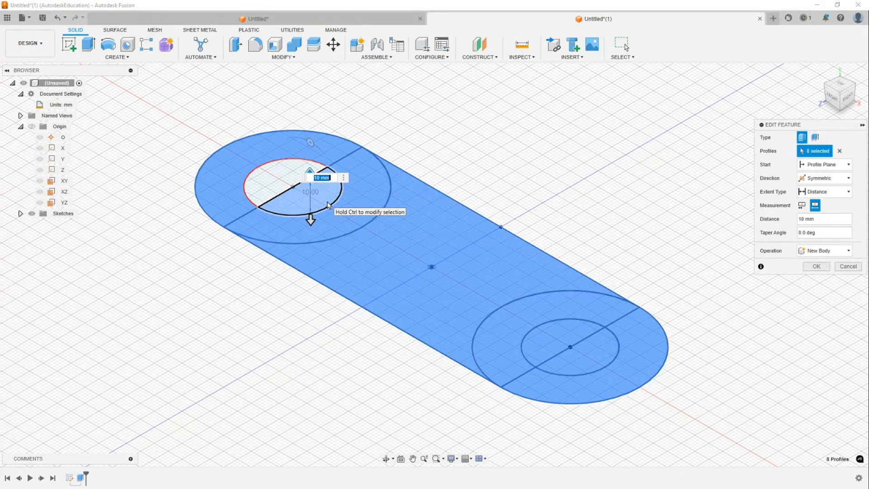
{"action": "left_click", "coordinate": [328, 205], "text": "ctrl"}
{"action": "left_click", "coordinate": [581, 331], "text": "ctrl"}
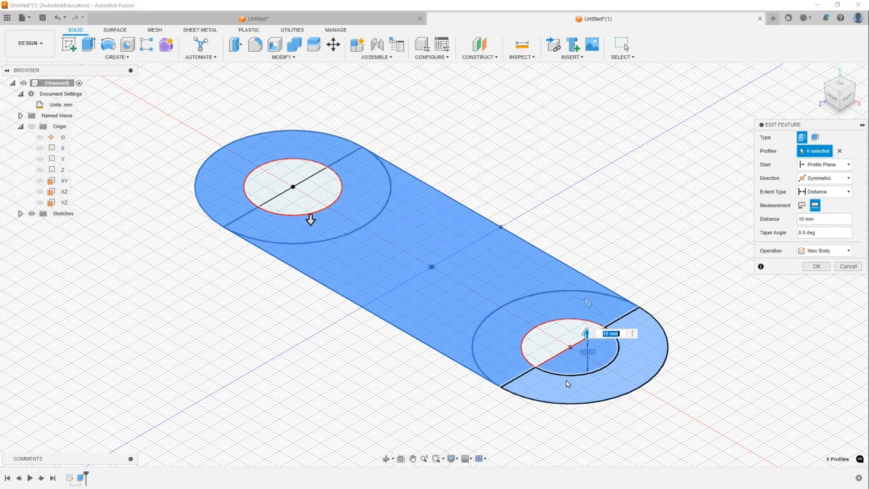
{"action": "left_click", "coordinate": [580, 367], "text": "ctrl"}
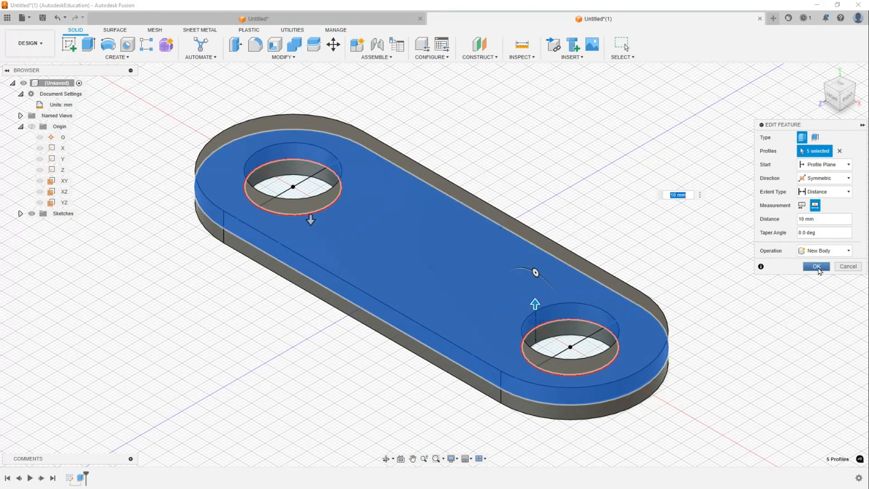
{"action": "left_click", "coordinate": [818, 266]}
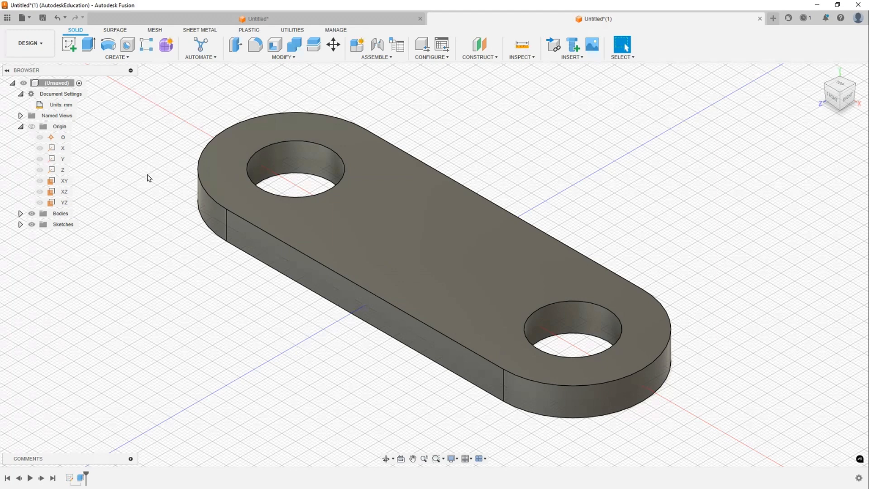
- Edit the sketch in top view, set the wheel center distance to 110 mm, and finish the sketch
{"action": "right_click", "coordinate": [70, 477]}
{"action": "left_click", "coordinate": [138, 393]}
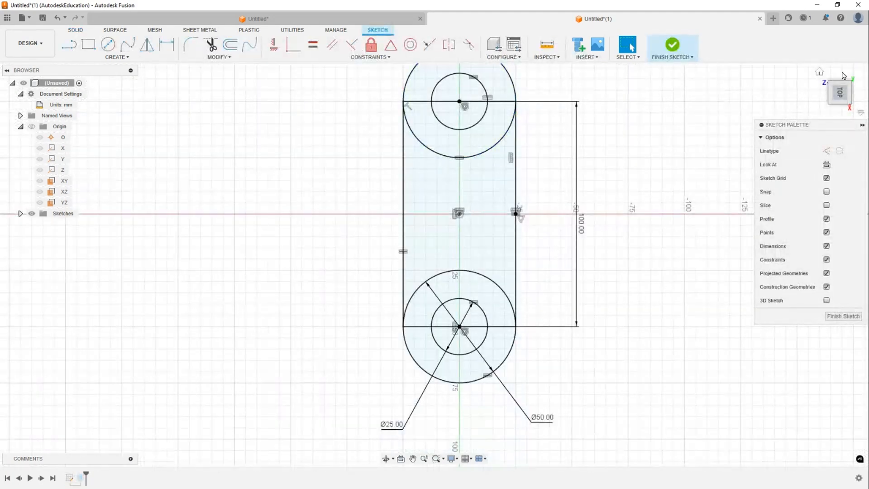
{"action": "mouse_move", "coordinate": [853, 73]}
{"action": "left_click", "coordinate": [853, 73]}
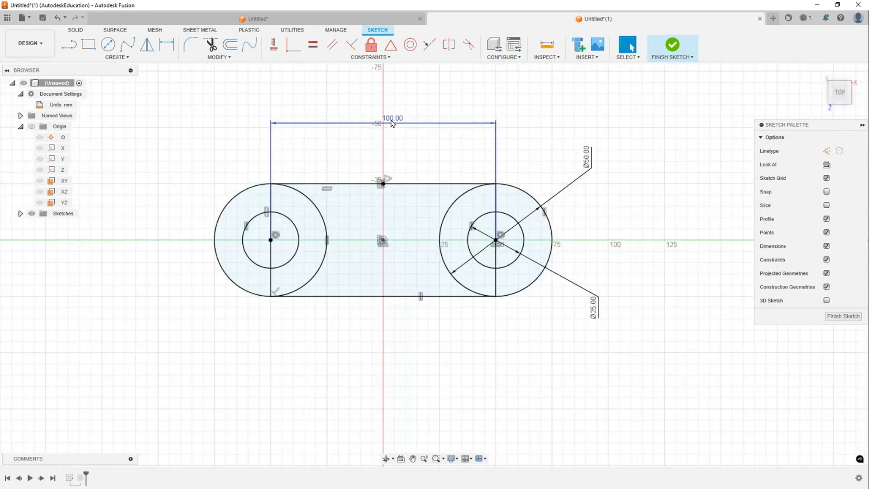
{"action": "type", "text": "110"}
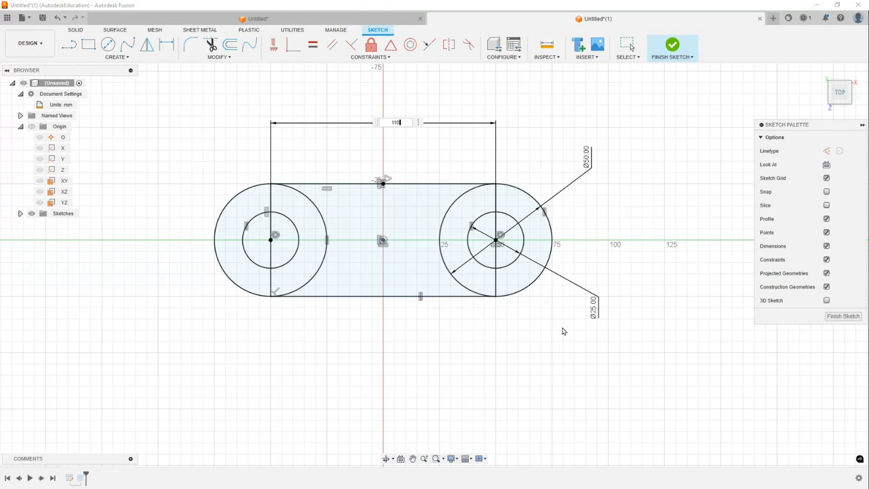
{"action": "key", "text": "Return"}
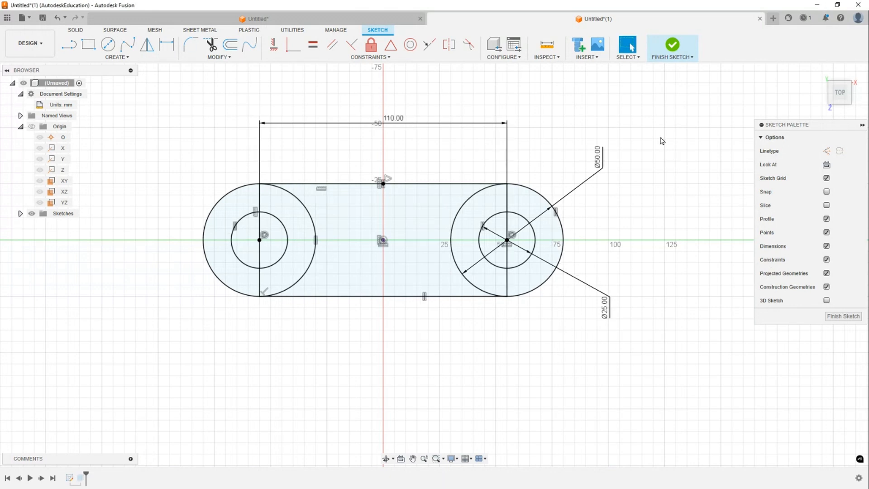
{"action": "left_click", "coordinate": [675, 50]}
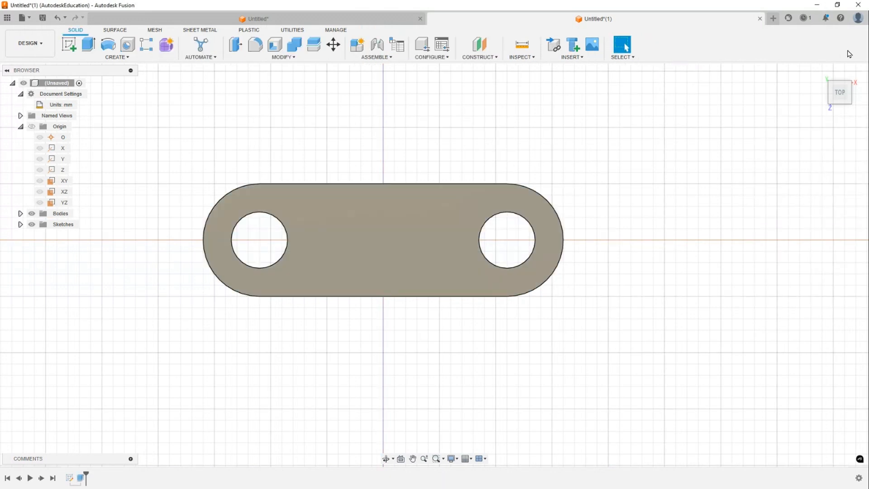
- Return to the home view and select the extrusion in the timeline to inspect the updated body
{"action": "left_click", "coordinate": [820, 74]}
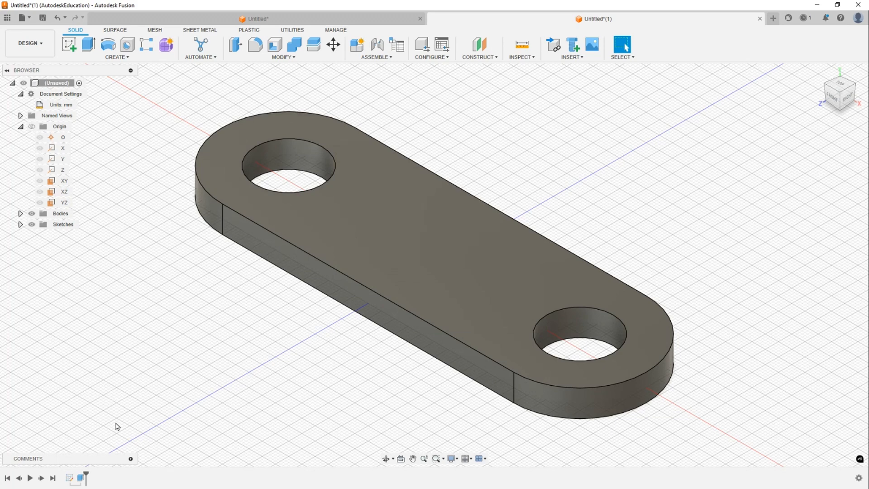
{"action": "left_click", "coordinate": [82, 480]}
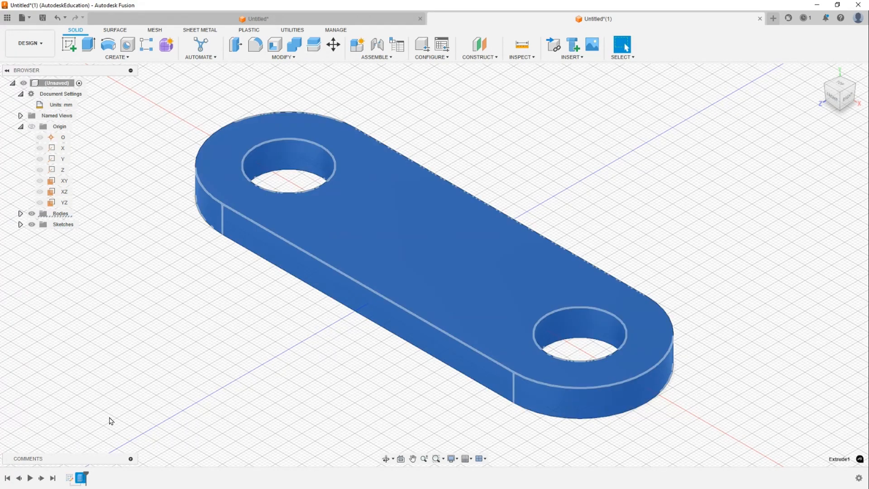
{"action": "left_click", "coordinate": [132, 382]}
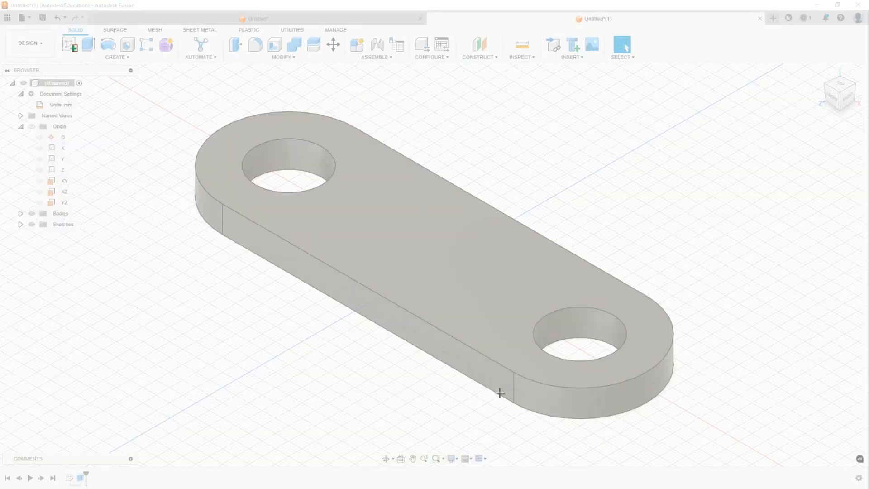
- Capture a screenshot of the part with the Snipping Tool and switch to the maximized browser window
{"action": "left_click_drag", "start_coordinate": [70, 44], "coordinate": [812, 464]}
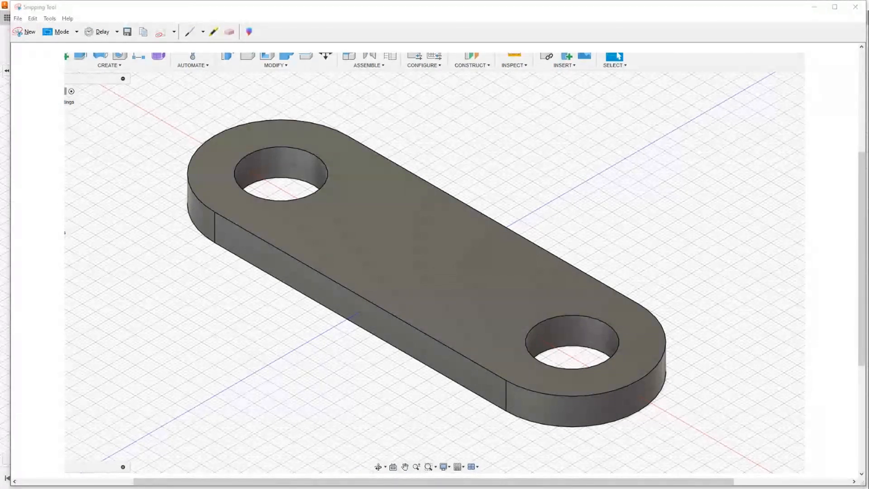
{"action": "left_click_drag", "start_coordinate": [403, 0], "coordinate": [304, 28]}
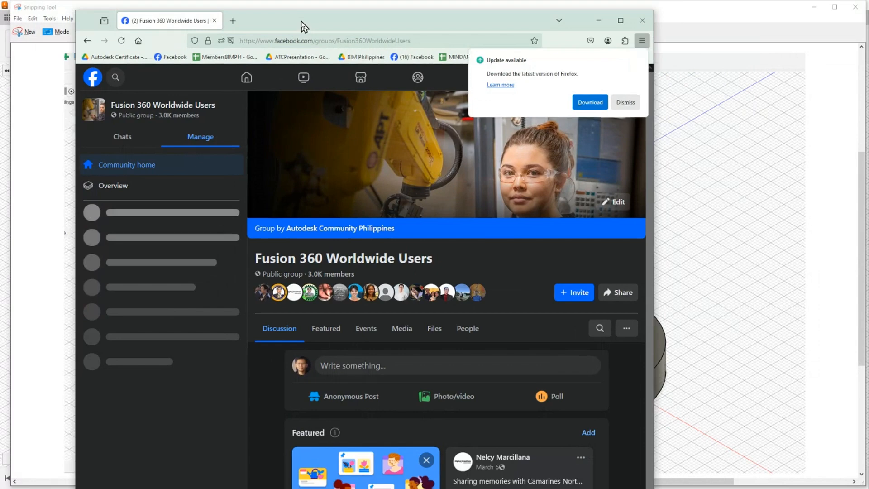
{"action": "left_click", "coordinate": [622, 21]}
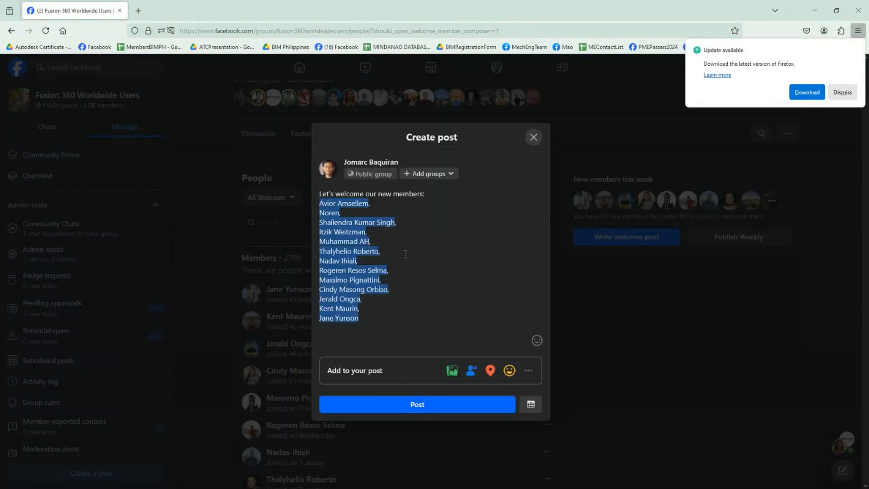
- Paste the screenshot into the Facebook group's Create post dialog
{"action": "key", "text": "ctrl+a"}
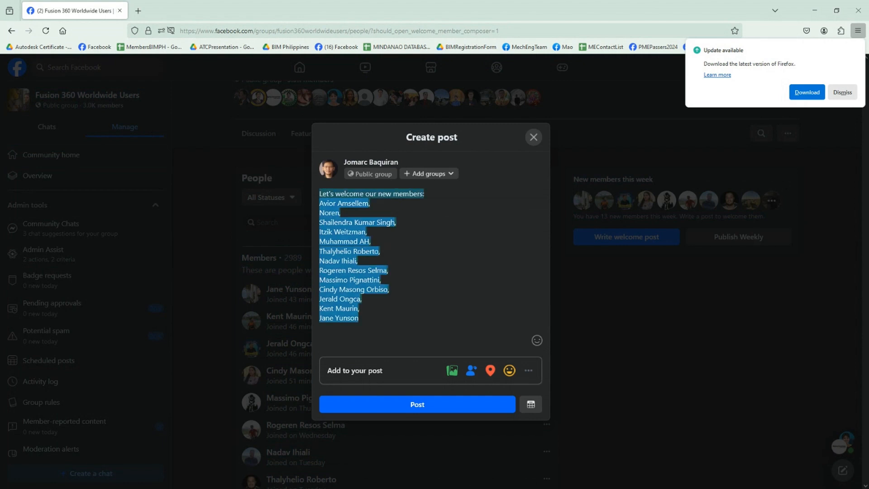
{"action": "key", "text": "ctrl+v"}
{"action": "scroll", "coordinate": [452, 215], "scroll_direction": "down", "scroll_amount": 3}
{"action": "scroll", "coordinate": [443, 210], "scroll_direction": "up", "scroll_amount": 3}
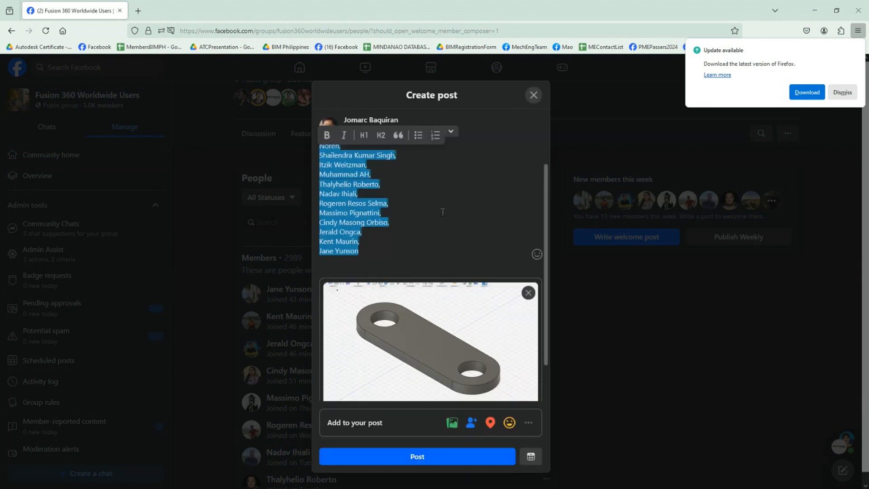
- Replace the post text with "JPSME training" and publish the post
{"action": "type", "text": "Mi"}
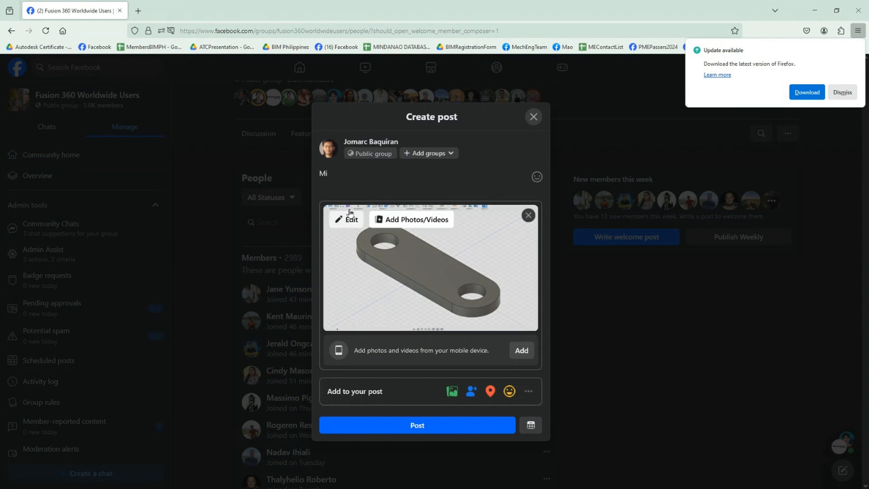
{"action": "key", "text": "ctrl+a"}
{"action": "type", "text": "JPSME"}
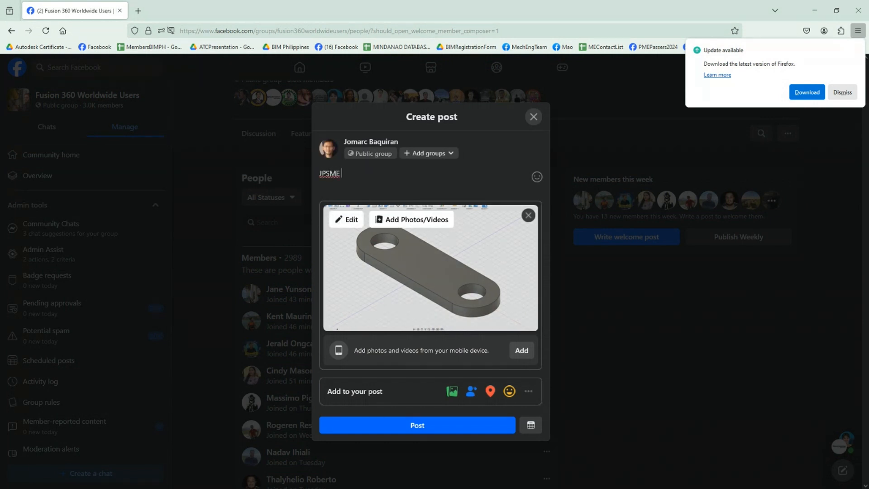
{"action": "type", "text": " training"}
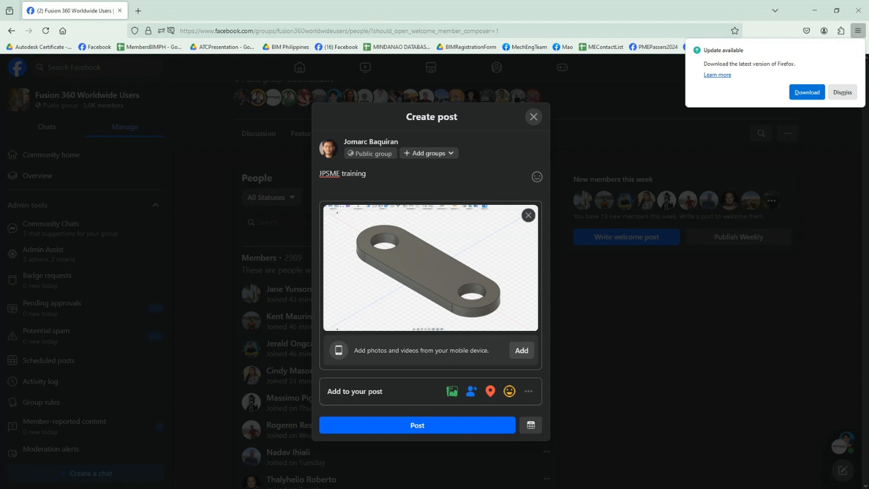
{"action": "left_click", "coordinate": [403, 428]}
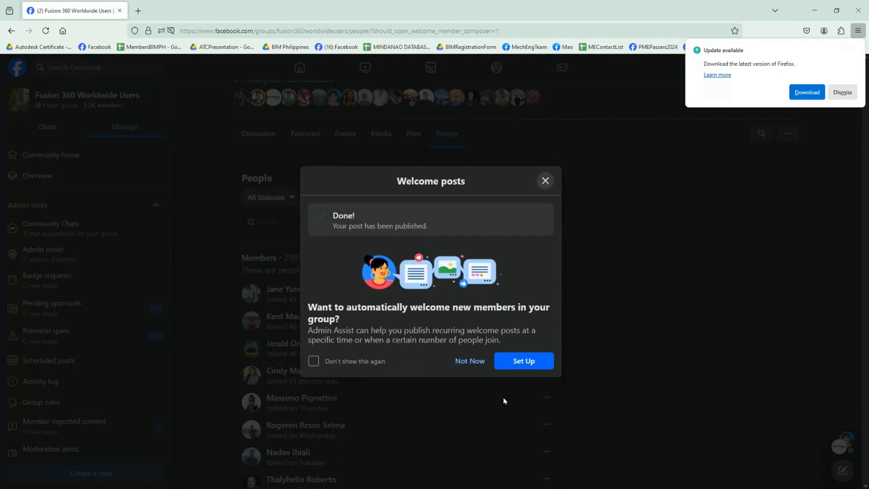
- Dismiss the welcome-posts prompt and open the group's Community home feed
{"action": "left_click", "coordinate": [549, 184]}
{"action": "left_click", "coordinate": [49, 154]}
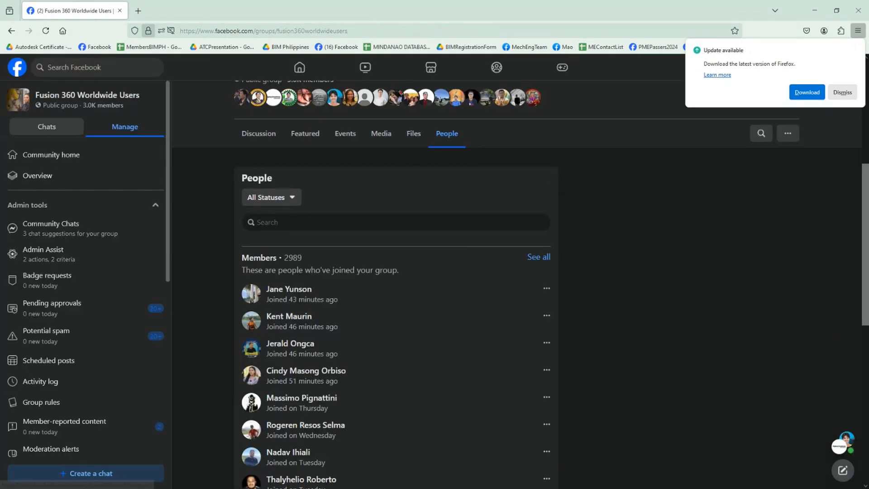
- Dismiss the browser update notice and scroll through the feed to review the published post
{"action": "scroll", "coordinate": [747, 139], "scroll_direction": "down", "scroll_amount": 5}
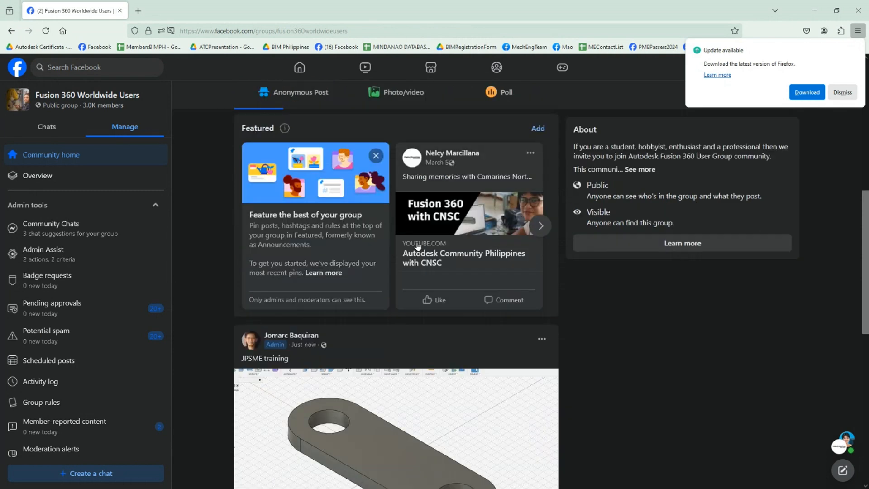
{"action": "left_click", "coordinate": [843, 93]}
{"action": "scroll", "coordinate": [432, 216], "scroll_direction": "down", "scroll_amount": 3}
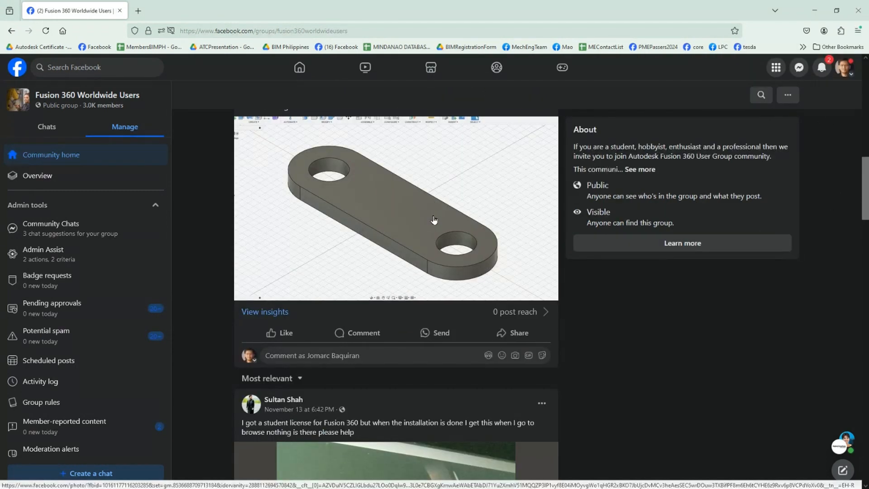
{"action": "scroll", "coordinate": [434, 220], "scroll_direction": "up", "scroll_amount": 2}
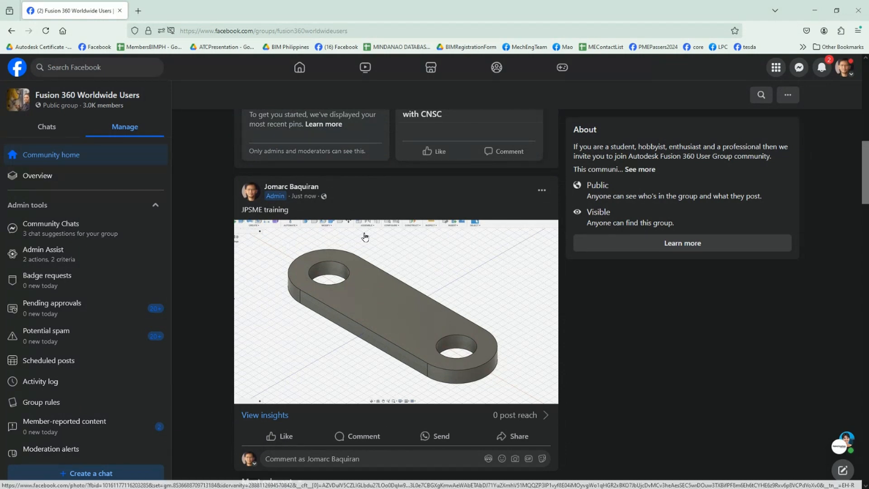
{"action": "scroll", "coordinate": [364, 235], "scroll_direction": "up", "scroll_amount": 4}
{"action": "scroll", "coordinate": [349, 198], "scroll_direction": "down", "scroll_amount": 4}
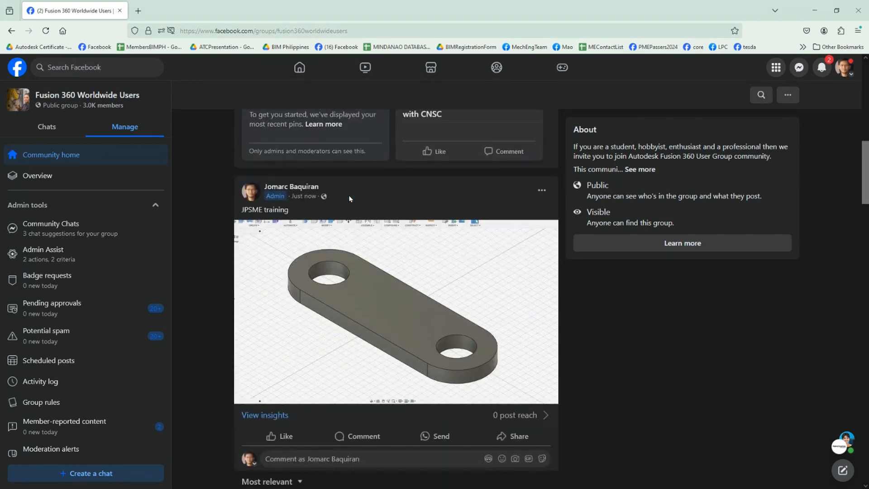
{"action": "left_click", "coordinate": [830, 70]}
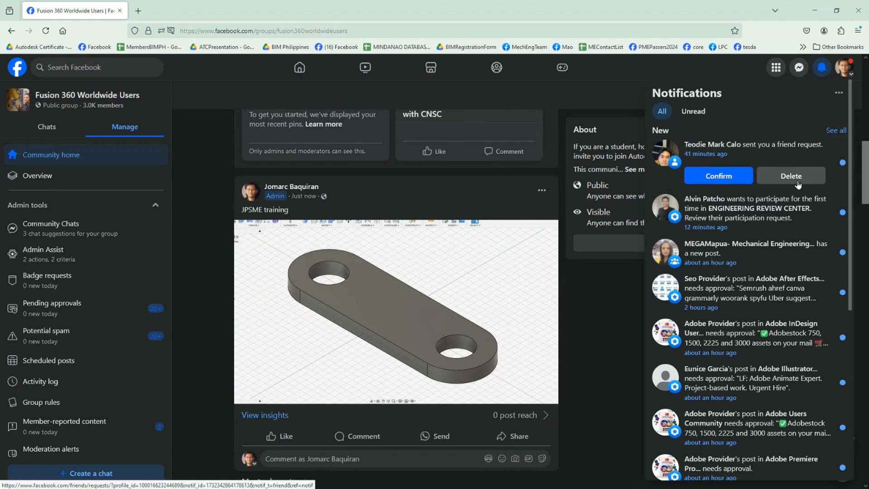
{"action": "left_click", "coordinate": [601, 88]}
{"action": "scroll", "coordinate": [287, 278], "scroll_direction": "up", "scroll_amount": 2}
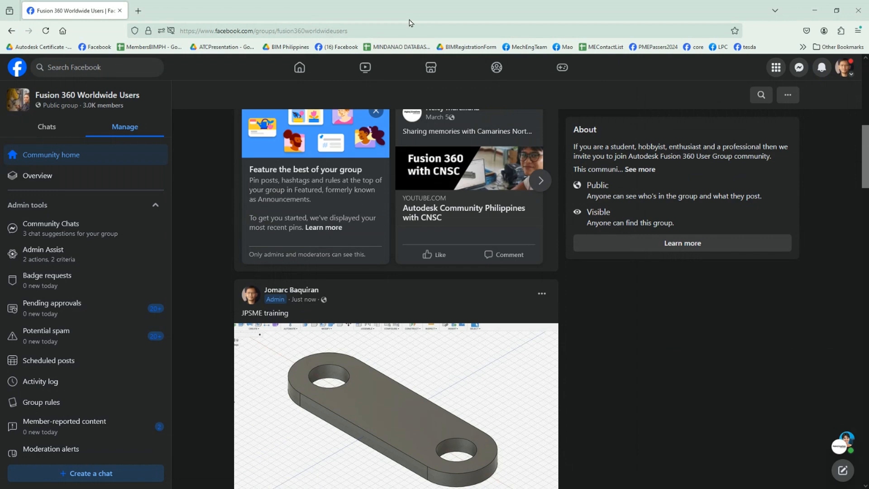
{"action": "left_click", "coordinate": [375, 33]}
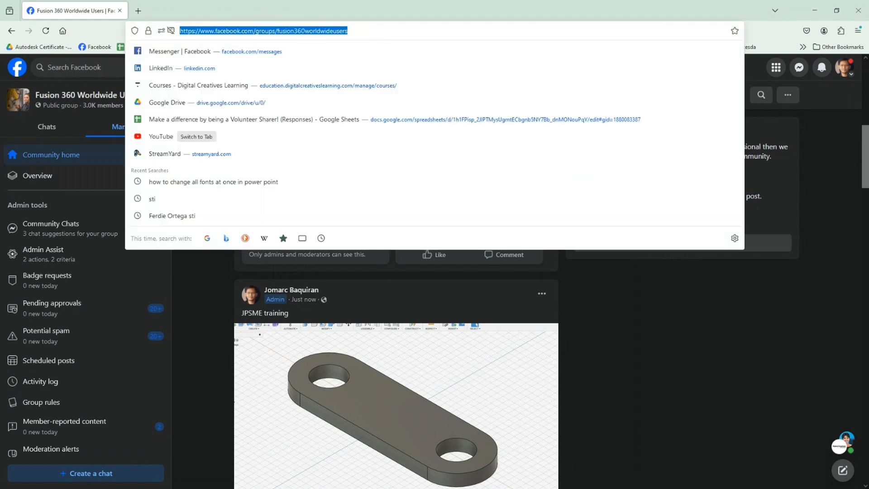
{"action": "key", "text": "alt+Tab"}
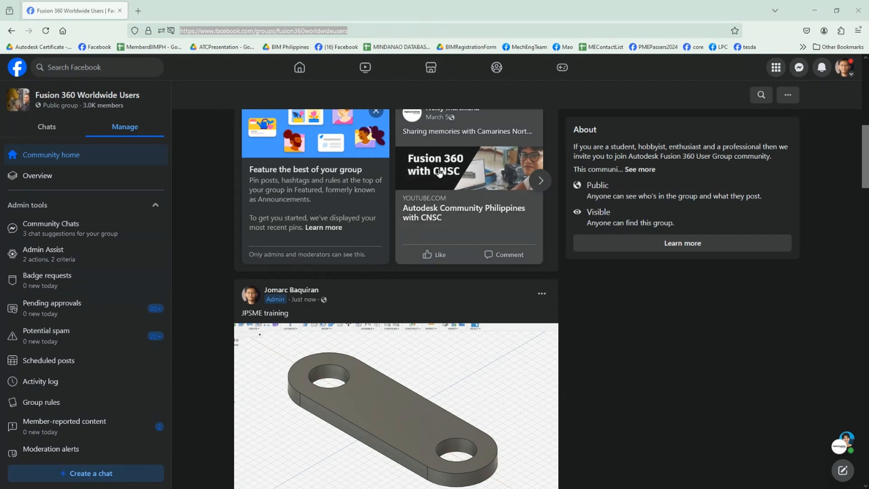
- Comment "First 2 gets to have a prize!" on the published JPSME training post
{"action": "scroll", "coordinate": [393, 167], "scroll_direction": "down", "scroll_amount": 7}
{"action": "left_click", "coordinate": [322, 255]}
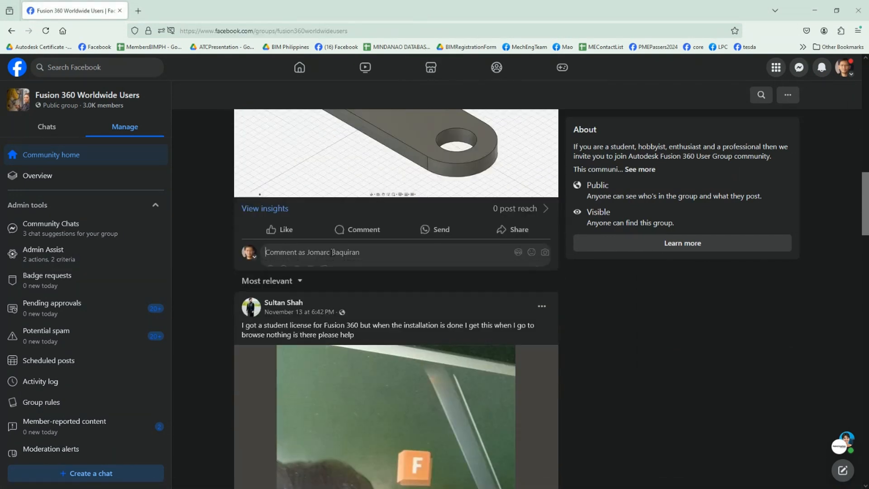
{"action": "type", "text": "First 2 gest"}
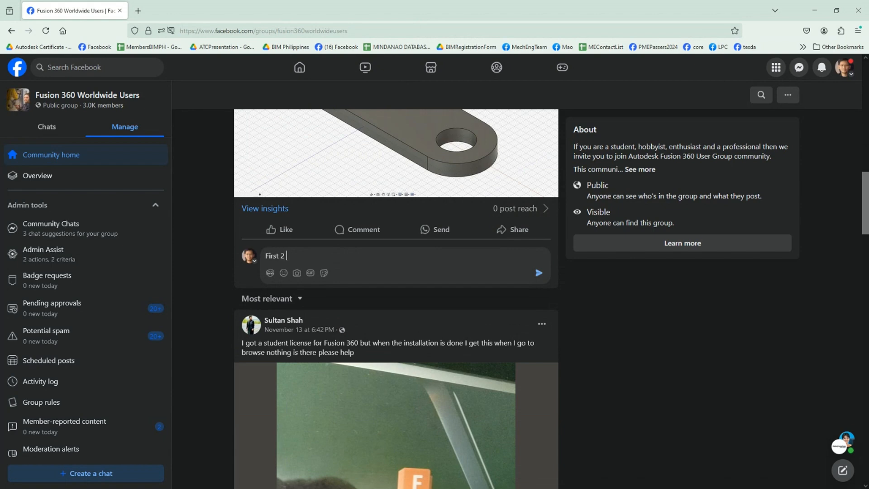
{"action": "key", "text": "BackSpace"}
{"action": "key", "text": "BackSpace"}
{"action": "type", "text": "ts to have a prize"}
{"action": "key", "text": "Return"}
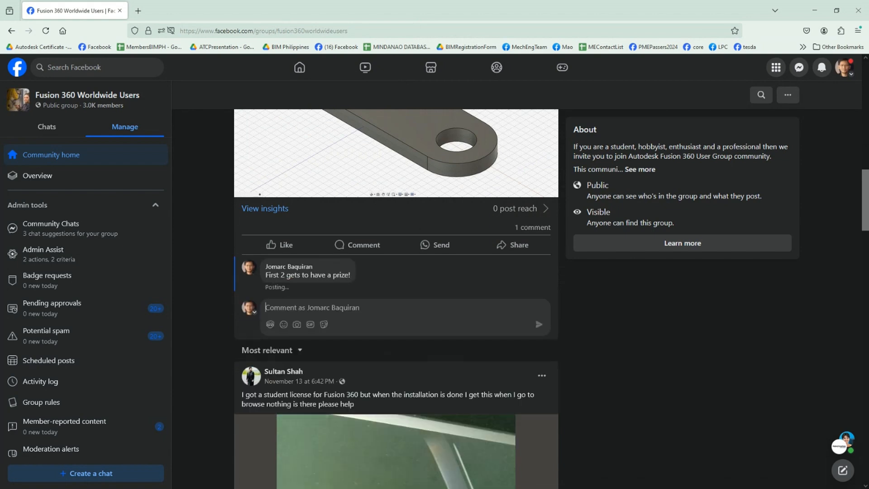
{"action": "scroll", "coordinate": [370, 280], "scroll_direction": "up", "scroll_amount": 10}
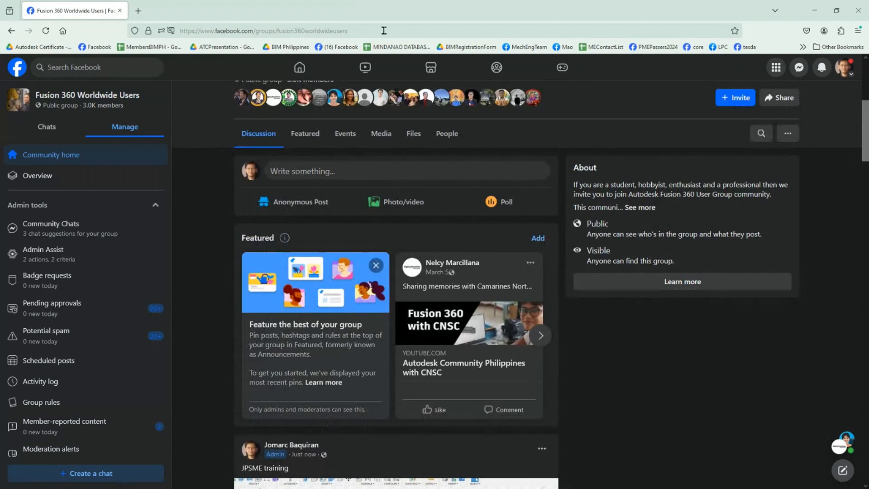
{"action": "scroll", "coordinate": [433, 201], "scroll_direction": "down", "scroll_amount": 6}
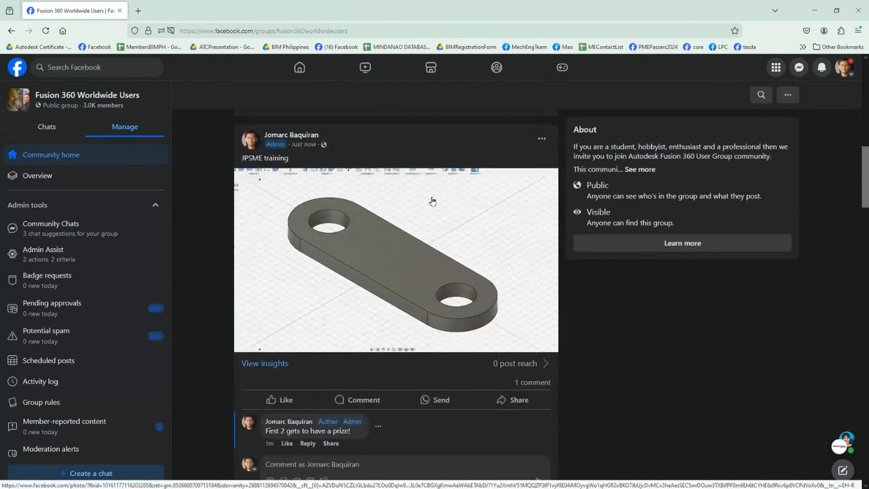
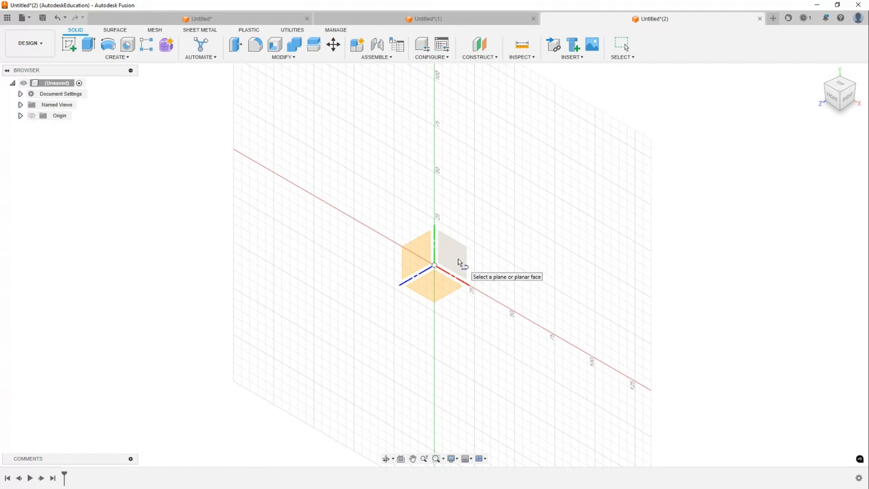
- Start a sketch on the front plane and draw a closed four-sided profile from the origin, about 25 mm tall and 100 mm wide at the base with a slanted right edge
{"action": "left_click", "coordinate": [458, 261]}
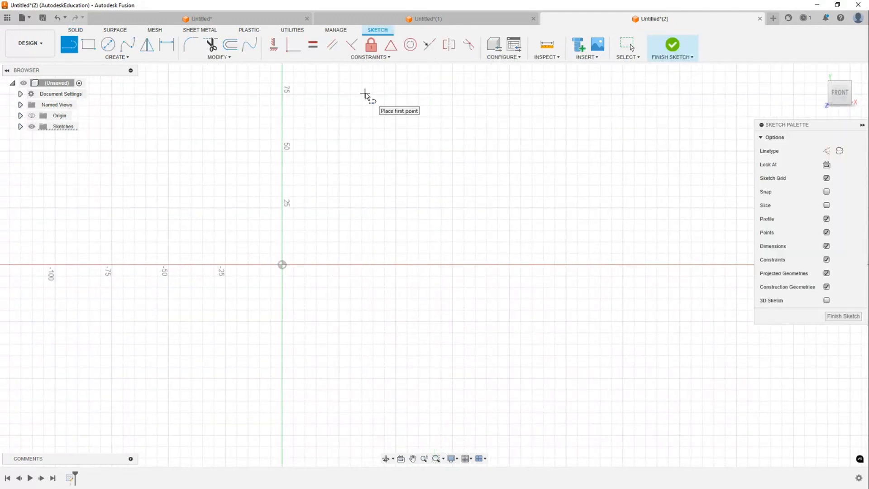
{"action": "left_click", "coordinate": [282, 264]}
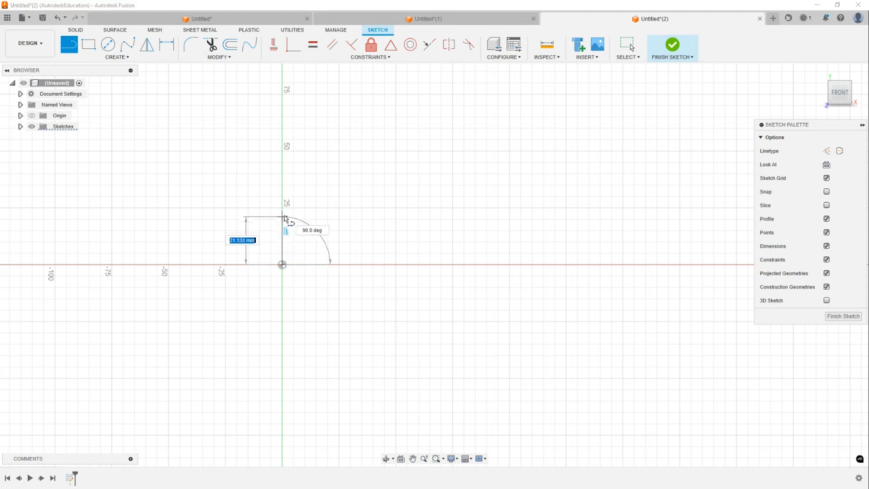
{"action": "left_click", "coordinate": [282, 207]}
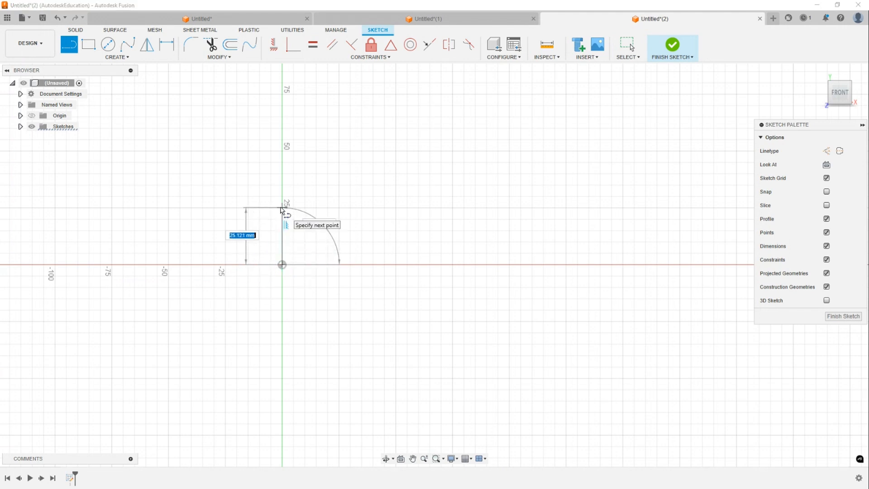
{"action": "left_click", "coordinate": [458, 208]}
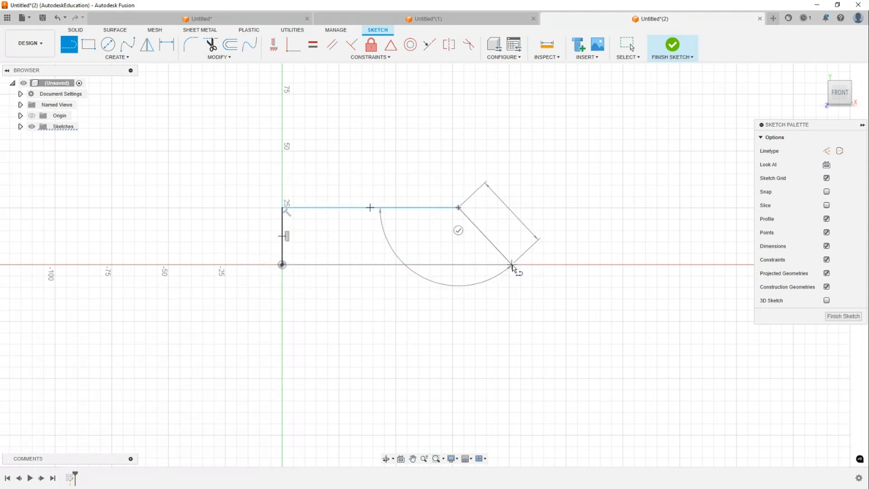
{"action": "left_click", "coordinate": [512, 264]}
{"action": "left_click", "coordinate": [282, 265]}
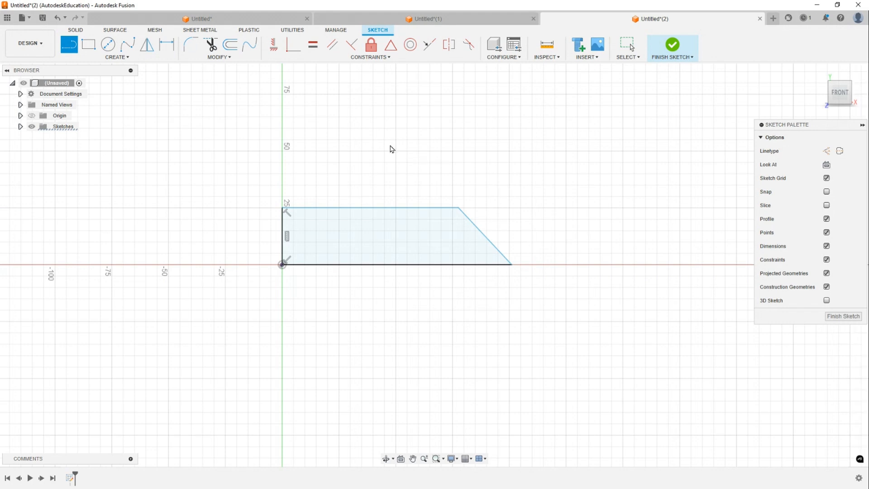
- Draw two concentric circles, about 30 mm and 16 mm in diameter, centred on the profile's top edge
{"action": "key", "text": "c"}
{"action": "left_click", "coordinate": [345, 207]}
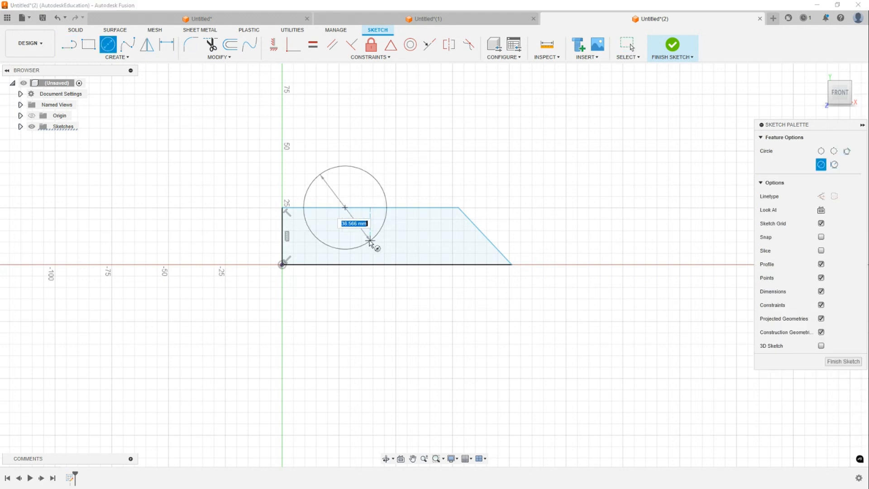
{"action": "left_click", "coordinate": [366, 234]}
{"action": "left_click", "coordinate": [345, 208]}
{"action": "left_click", "coordinate": [355, 222]}
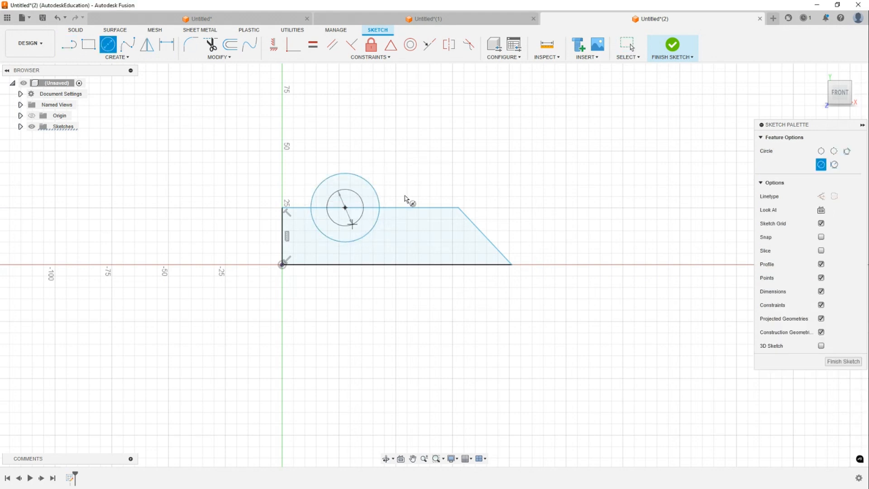
{"action": "key", "text": "Escape"}
{"action": "middle_click_drag", "start_coordinate": [486, 160], "coordinate": [517, 150]}
{"action": "scroll", "coordinate": [554, 371], "scroll_direction": "up", "scroll_amount": 4}
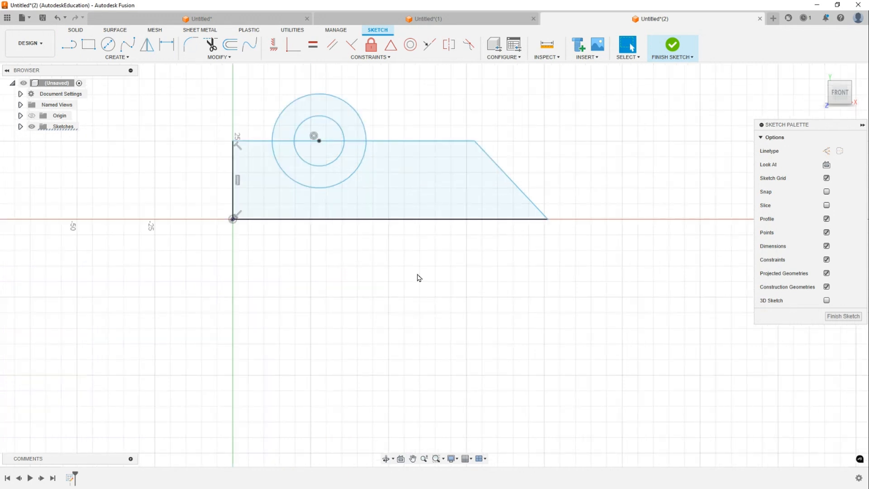
{"action": "middle_click_drag", "start_coordinate": [399, 222], "coordinate": [433, 352]}
{"action": "scroll", "coordinate": [468, 161], "scroll_direction": "up", "scroll_amount": 3}
{"action": "scroll", "coordinate": [468, 161], "scroll_direction": "down", "scroll_amount": 1}
{"action": "mouse_move", "coordinate": [395, 200]}
{"action": "middle_mouse_down"}
{"action": "mouse_move", "coordinate": [470, 132]}
{"action": "mouse_move", "coordinate": [436, 132]}
{"action": "middle_mouse_up"}
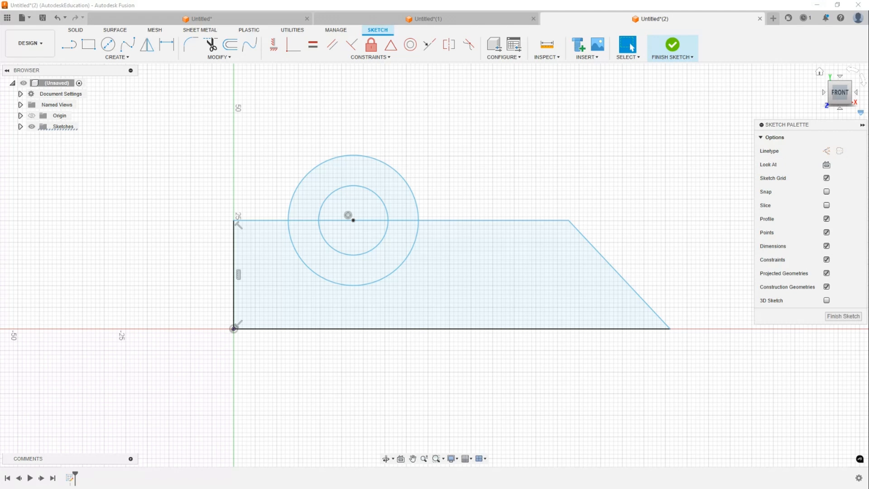
- Switch to the browser and open the JPSME training post's comments to review them, then return to the sketch
{"action": "left_click_drag", "start_coordinate": [629, 0], "coordinate": [440, 23]}
{"action": "left_click", "coordinate": [640, 19]}
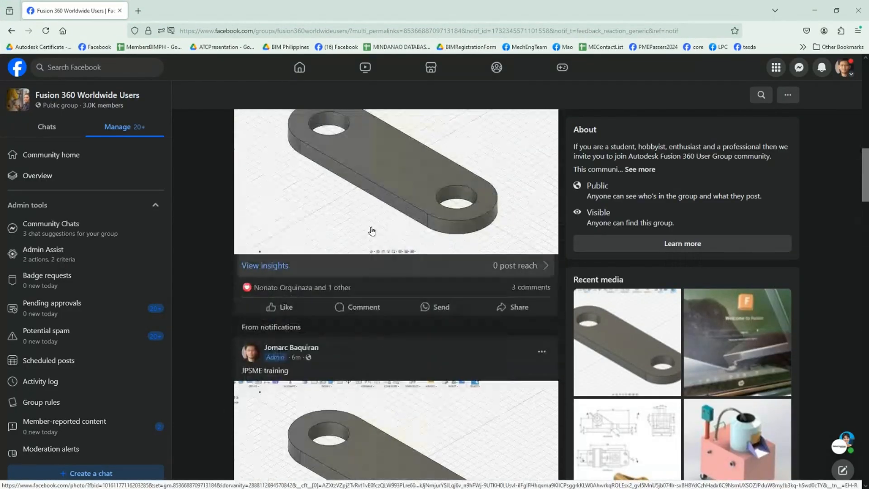
{"action": "scroll", "coordinate": [362, 240], "scroll_direction": "up", "scroll_amount": 8}
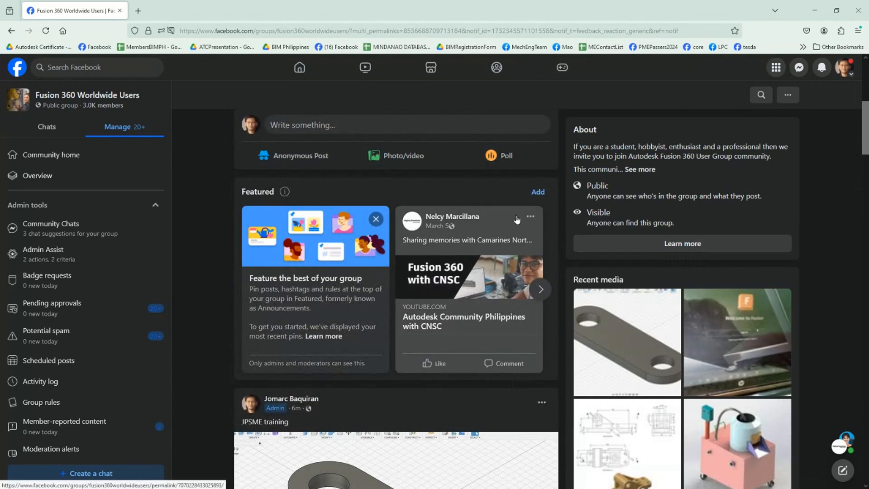
{"action": "scroll", "coordinate": [374, 335], "scroll_direction": "down", "scroll_amount": 4}
{"action": "scroll", "coordinate": [374, 338], "scroll_direction": "down", "scroll_amount": 6}
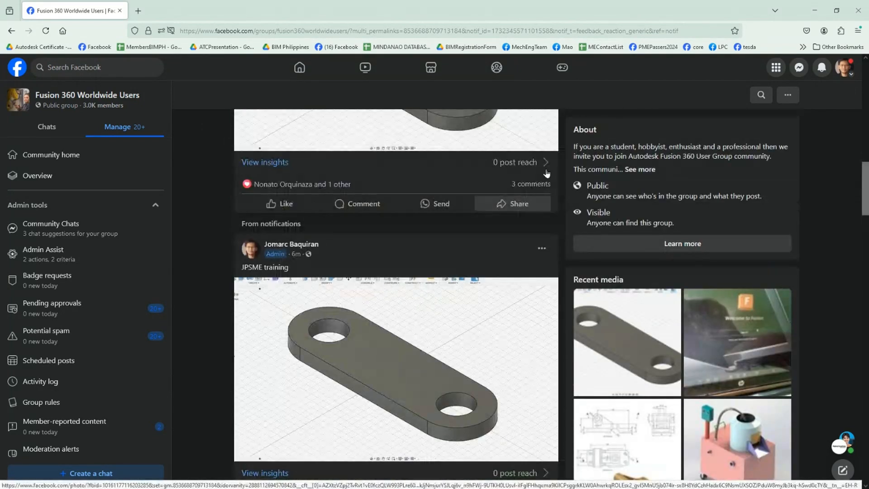
{"action": "left_click", "coordinate": [528, 184]}
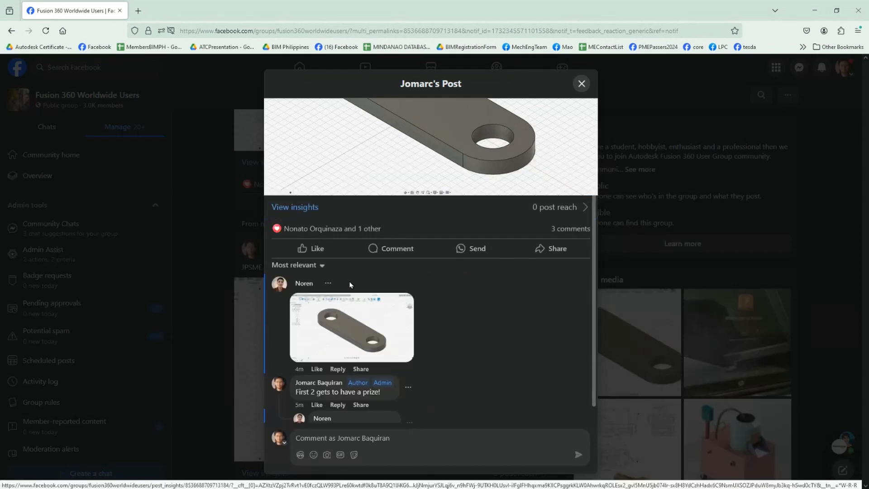
{"action": "left_click_drag", "start_coordinate": [167, 11], "coordinate": [868, 19]}
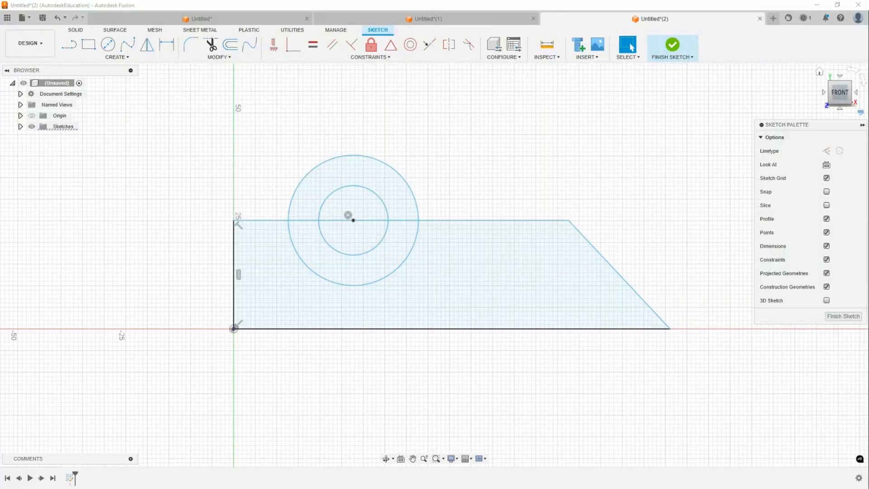
- Trim the top edge inside the outer circle and the outer circle's lower half to form a rounded tab
{"action": "left_click", "coordinate": [476, 160]}
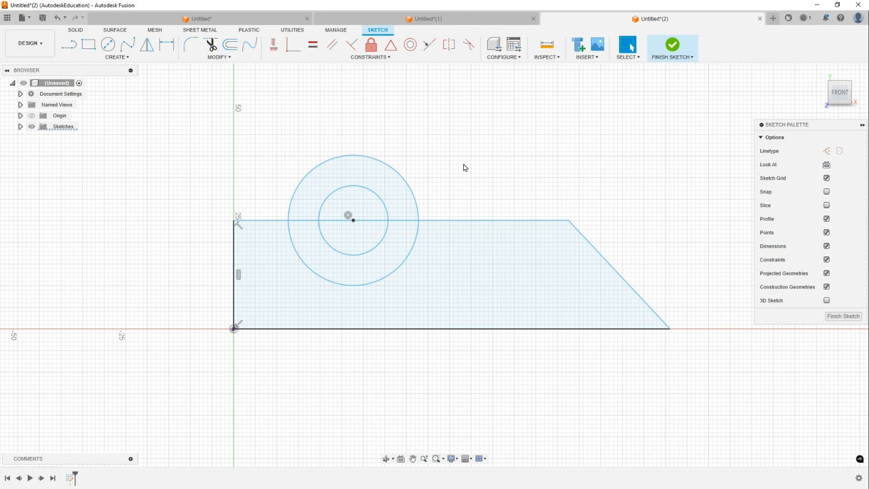
{"action": "middle_click_drag", "start_coordinate": [513, 160], "coordinate": [430, 173]}
{"action": "scroll", "coordinate": [522, 129], "scroll_direction": "up", "scroll_amount": 3}
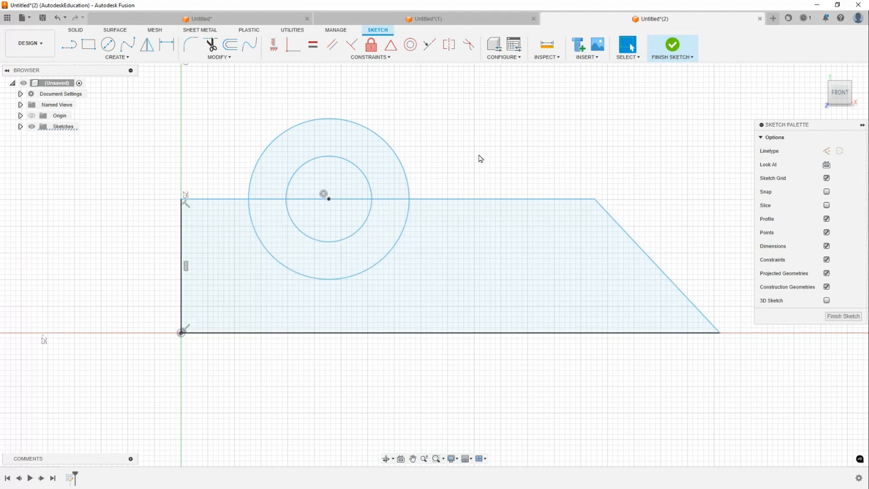
{"action": "scroll", "coordinate": [239, 299], "scroll_direction": "down", "scroll_amount": 1}
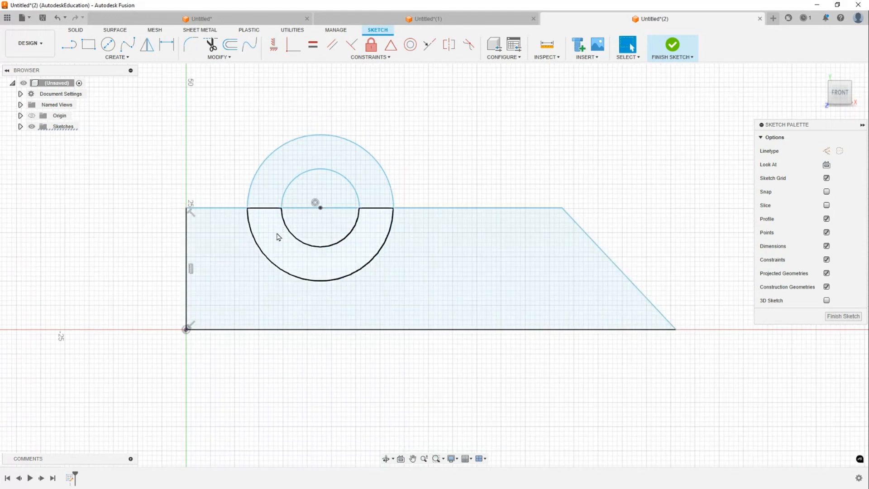
{"action": "scroll", "coordinate": [275, 222], "scroll_direction": "up", "scroll_amount": 2}
{"action": "key", "text": "t"}
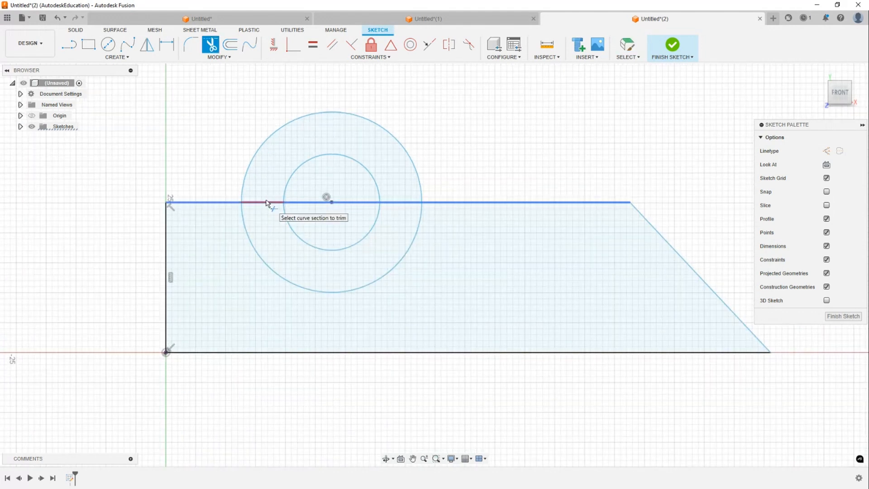
{"action": "left_click", "coordinate": [267, 203]}
{"action": "left_click", "coordinate": [281, 277]}
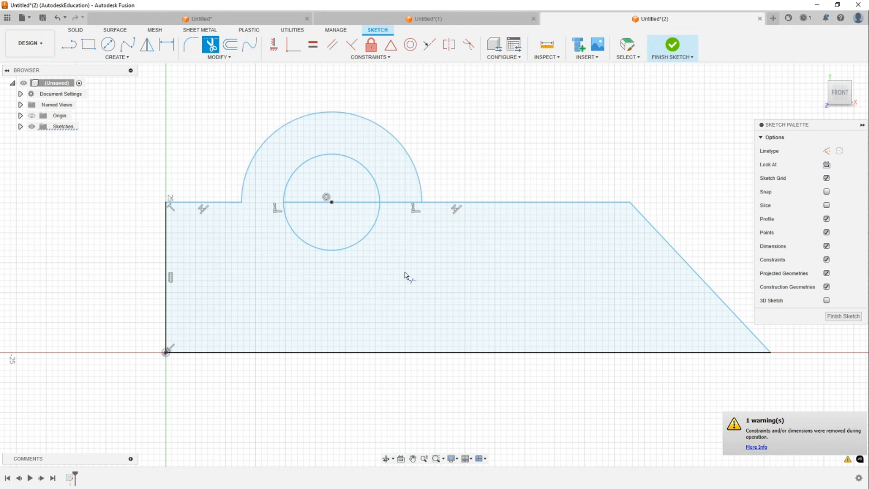
{"action": "left_click", "coordinate": [299, 204]}
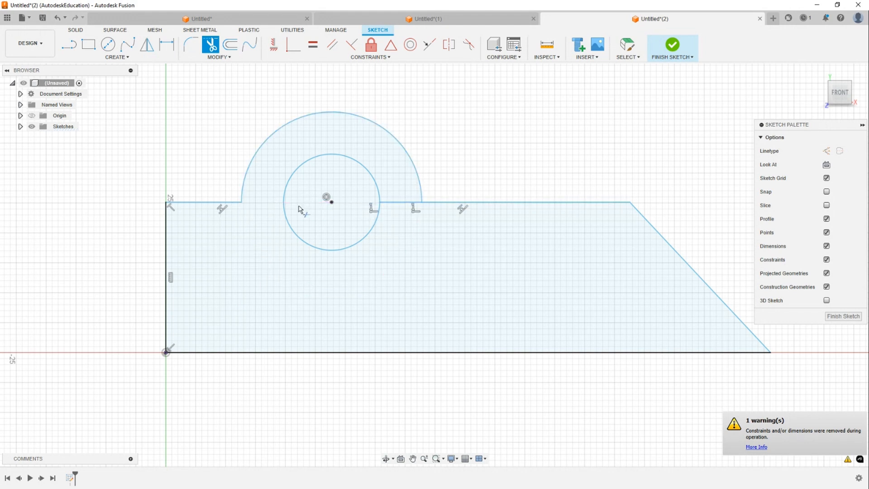
{"action": "left_click", "coordinate": [400, 203]}
{"action": "key", "text": "Escape"}
- Capture a snip of the finished sketch profile
{"action": "scroll", "coordinate": [527, 166], "scroll_direction": "down", "scroll_amount": 1}
{"action": "middle_click_drag", "start_coordinate": [597, 167], "coordinate": [526, 195]}
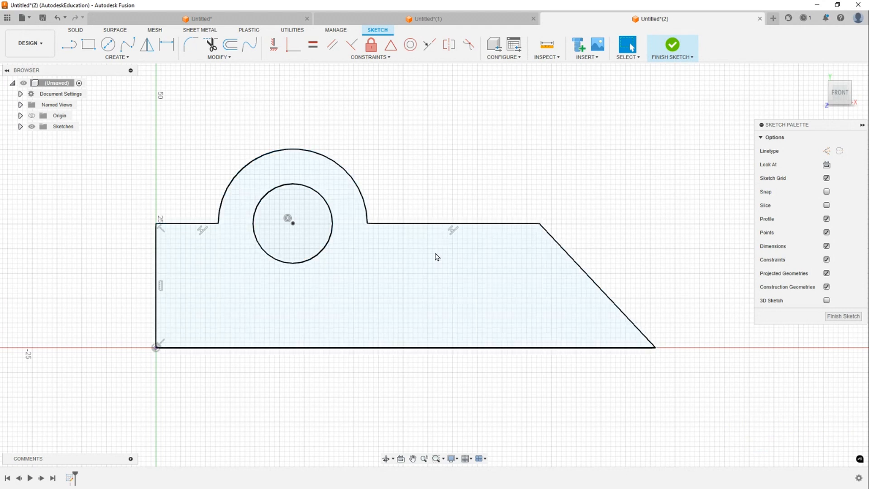
{"action": "mouse_move", "coordinate": [431, 223]}
{"action": "left_mouse_down"}
{"action": "mouse_move", "coordinate": [441, 172]}
{"action": "mouse_move", "coordinate": [444, 203]}
{"action": "left_mouse_up"}
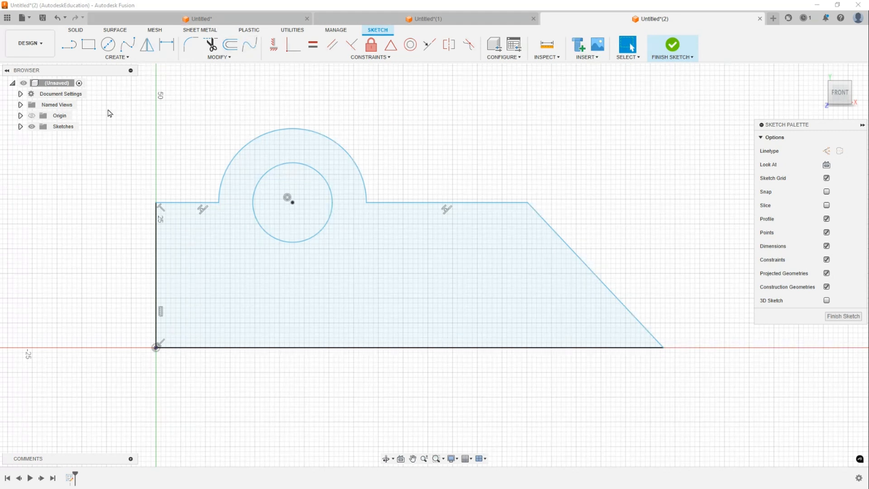
{"action": "mouse_move", "coordinate": [104, 80]}
{"action": "left_mouse_down"}
{"action": "mouse_move", "coordinate": [645, 401]}
{"action": "mouse_move", "coordinate": [728, 412]}
{"action": "left_mouse_up"}
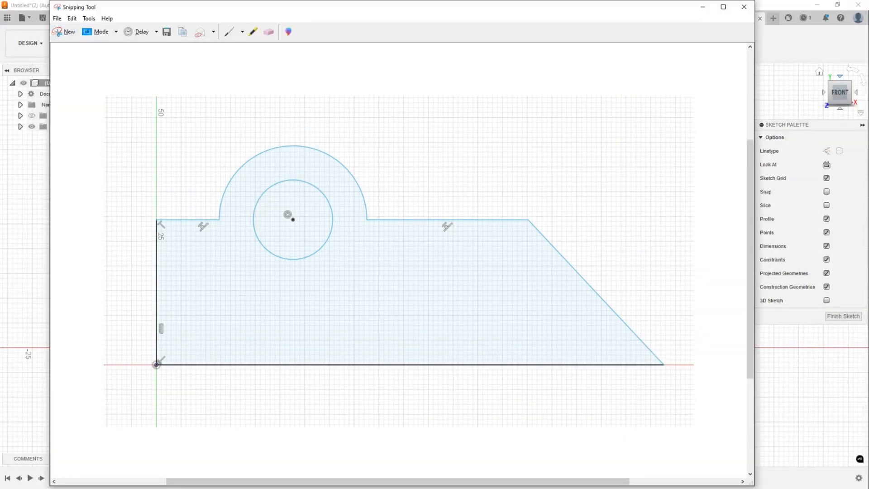
- Maximize the browser and paste the sketch snip as a comment on the JPSME training post
{"action": "left_click_drag", "start_coordinate": [533, 0], "coordinate": [402, 25]}
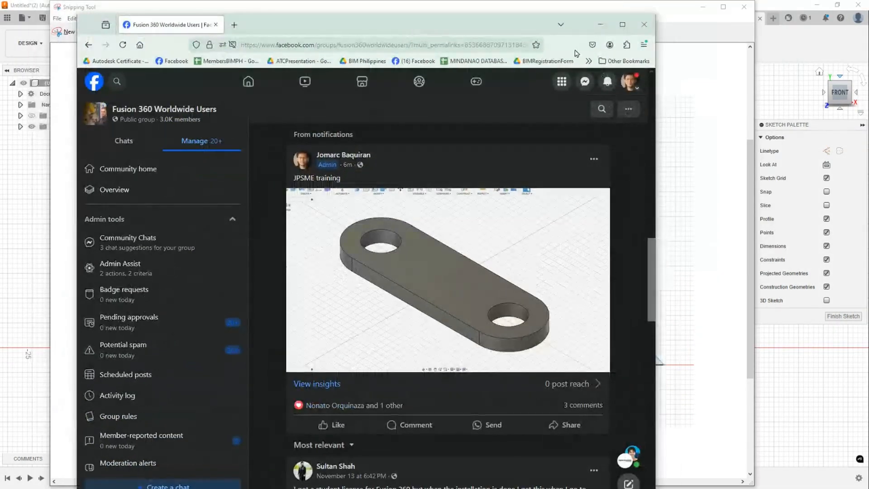
{"action": "left_click", "coordinate": [623, 25]}
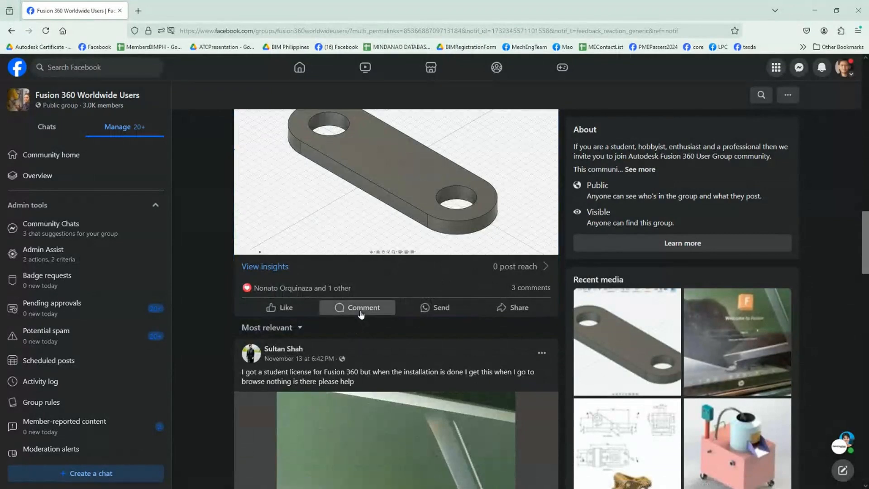
{"action": "left_click", "coordinate": [361, 308]}
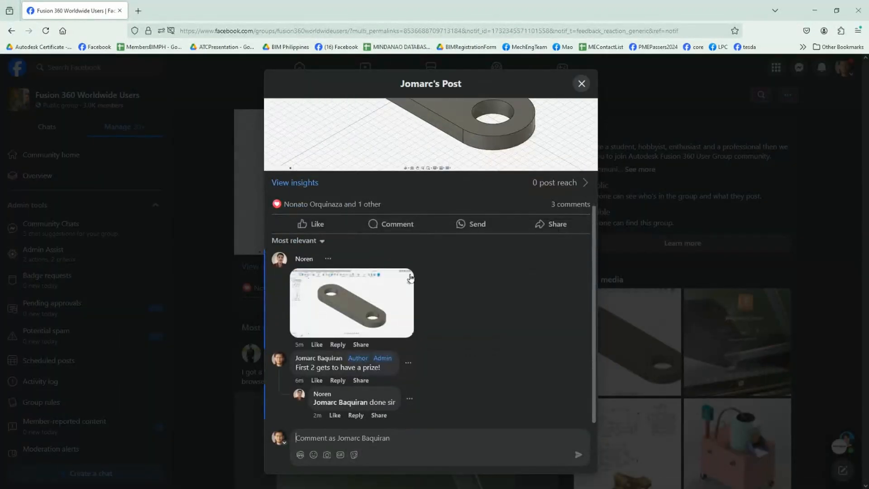
{"action": "key", "text": "ctrl+v"}
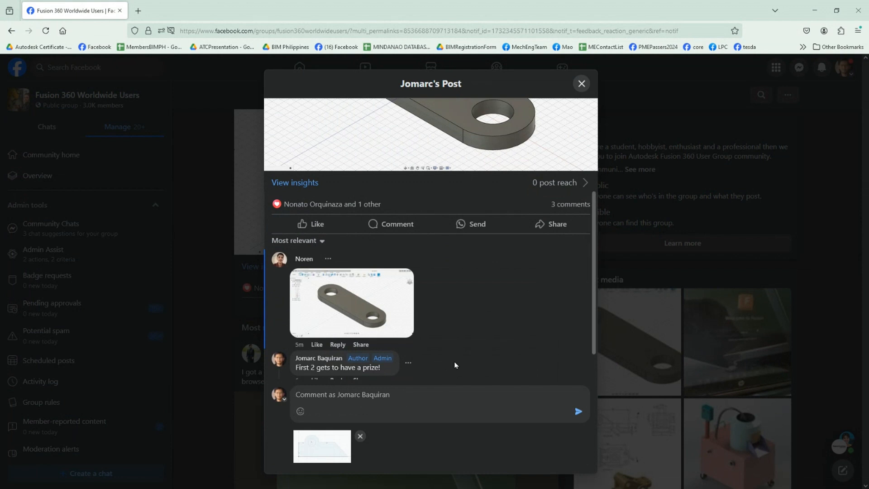
{"action": "key", "text": "Return"}
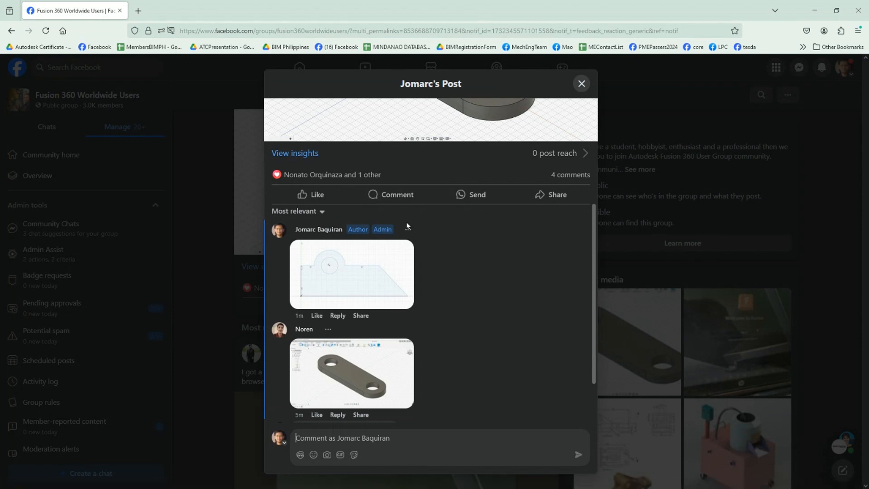
- Open a commenter's attached plate image to view it, then close it and the post
{"action": "left_click", "coordinate": [369, 389]}
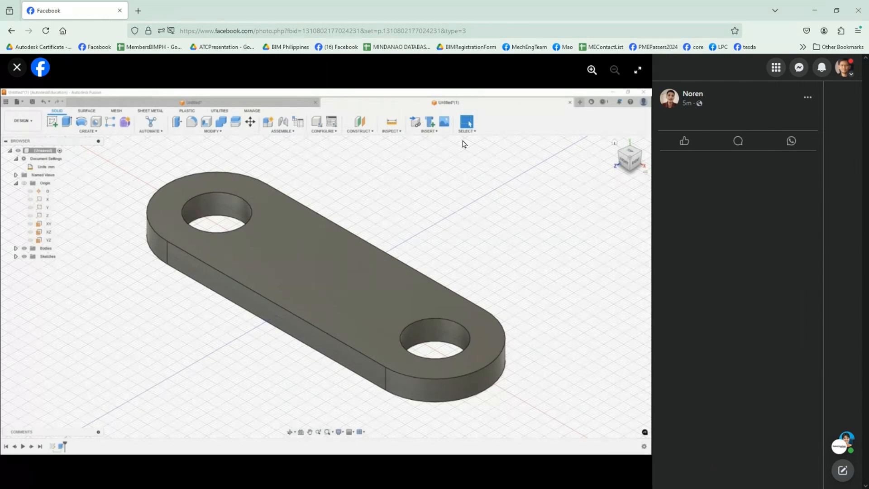
{"action": "key", "text": "Escape"}
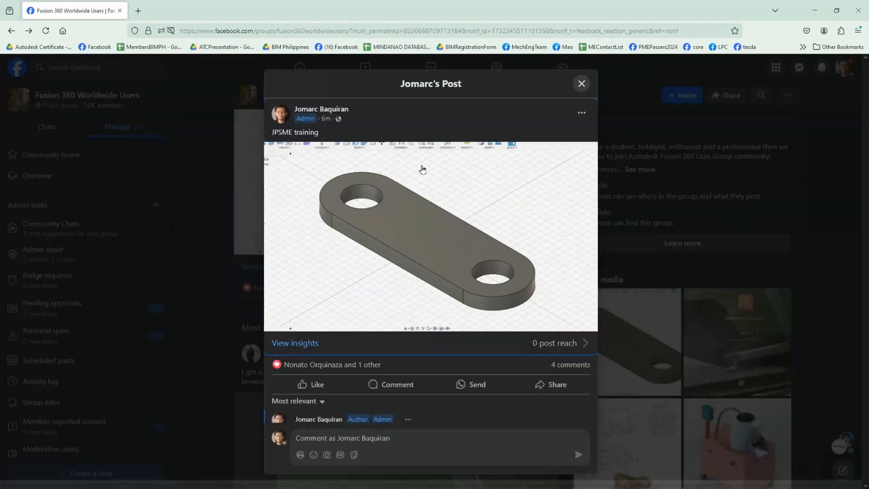
{"action": "key", "text": "Escape"}
- Paste the sketch snip into a new group post and publish it
{"action": "scroll", "coordinate": [408, 190], "scroll_direction": "up", "scroll_amount": 10}
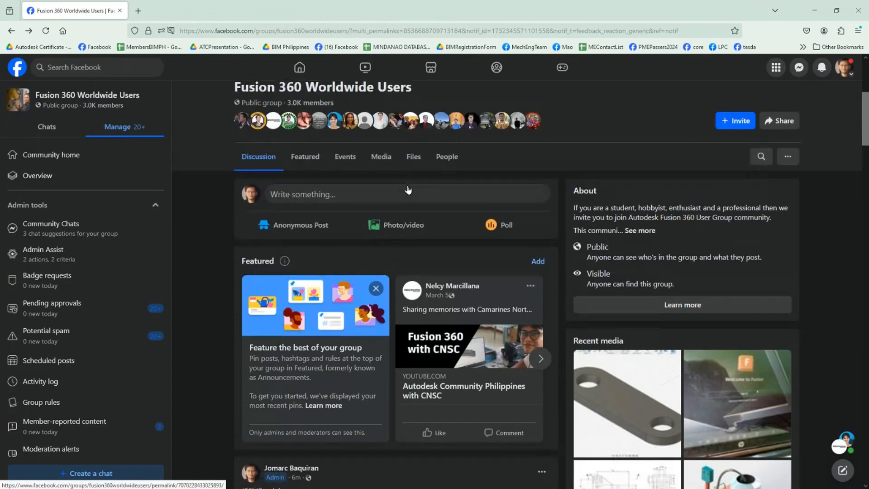
{"action": "left_click", "coordinate": [407, 192]}
{"action": "key", "text": "ctrl+v"}
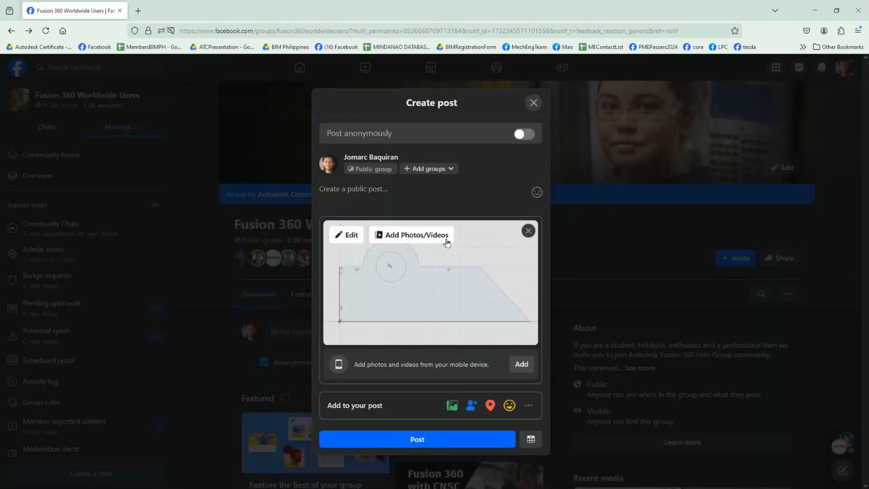
{"action": "left_click", "coordinate": [446, 438]}
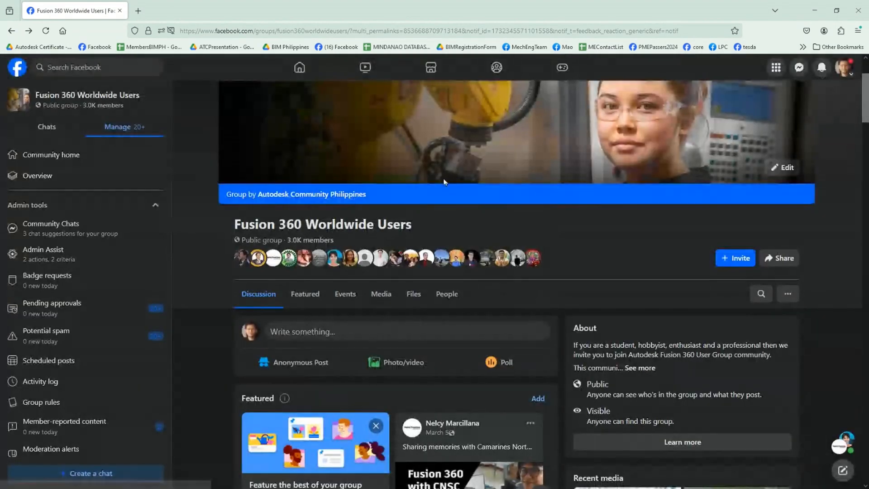
{"action": "scroll", "coordinate": [442, 181], "scroll_direction": "down", "scroll_amount": 10}
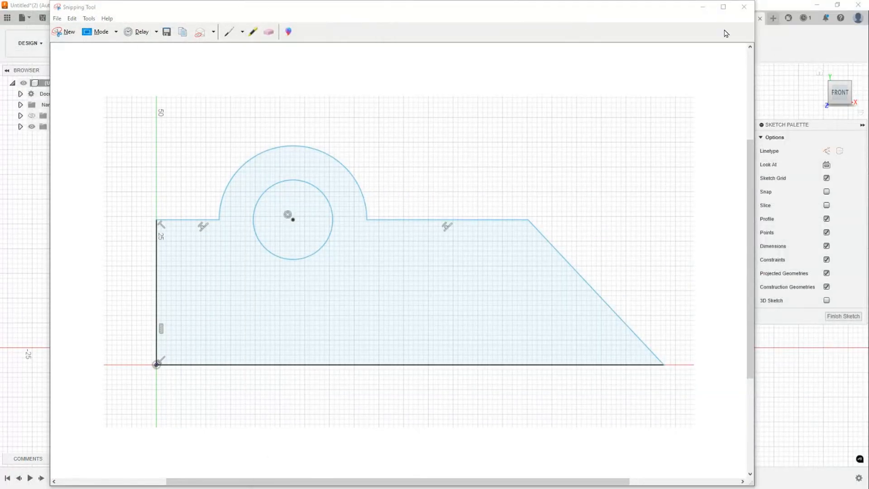
{"action": "left_click", "coordinate": [704, 9]}
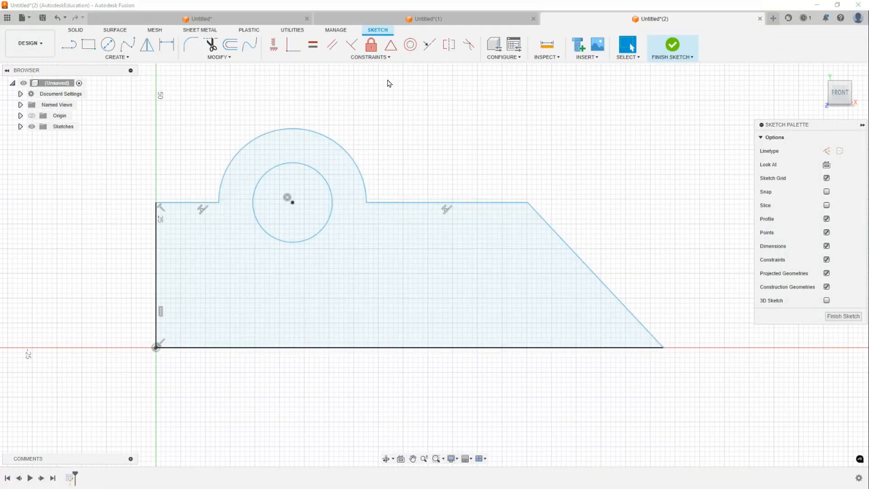
- Dimension the angle between the slanted edge and the bottom edge as 45°
{"action": "middle_click_drag", "start_coordinate": [459, 152], "coordinate": [459, 153]}
{"action": "key", "text": "d"}
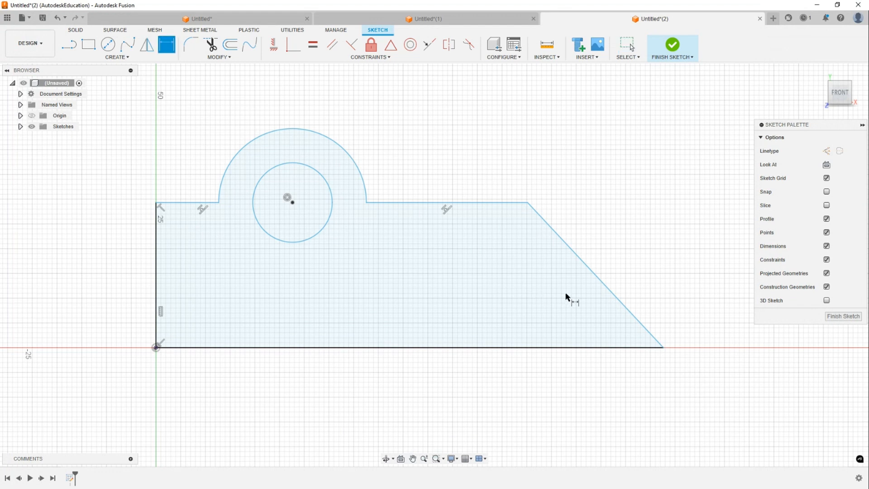
{"action": "left_click", "coordinate": [592, 273]}
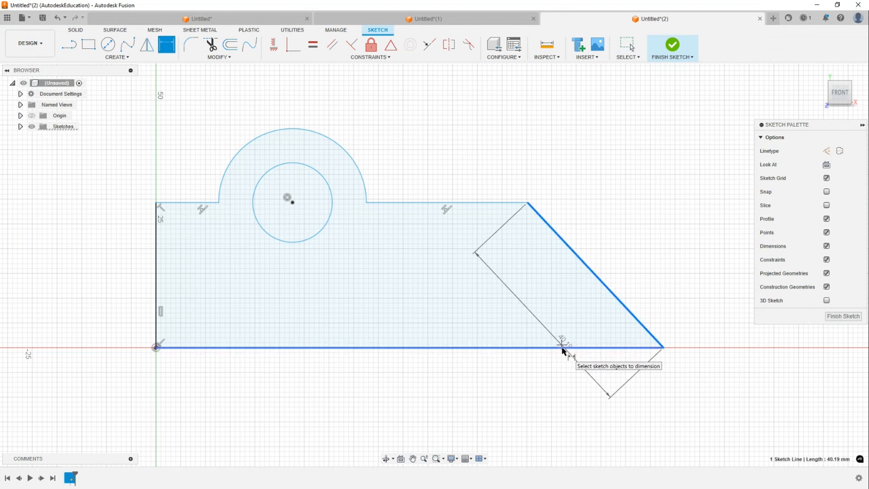
{"action": "left_click", "coordinate": [561, 347]}
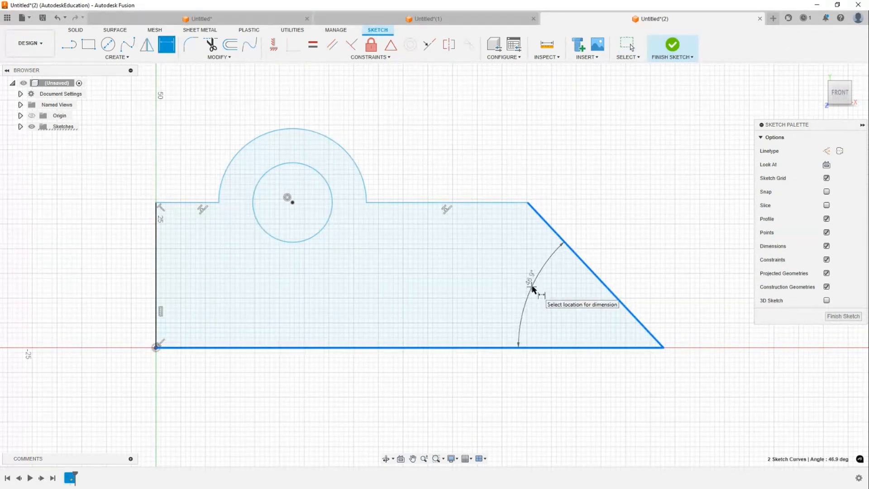
{"action": "left_click", "coordinate": [533, 288]}
{"action": "type", "text": "45"}
{"action": "key", "text": "Return"}
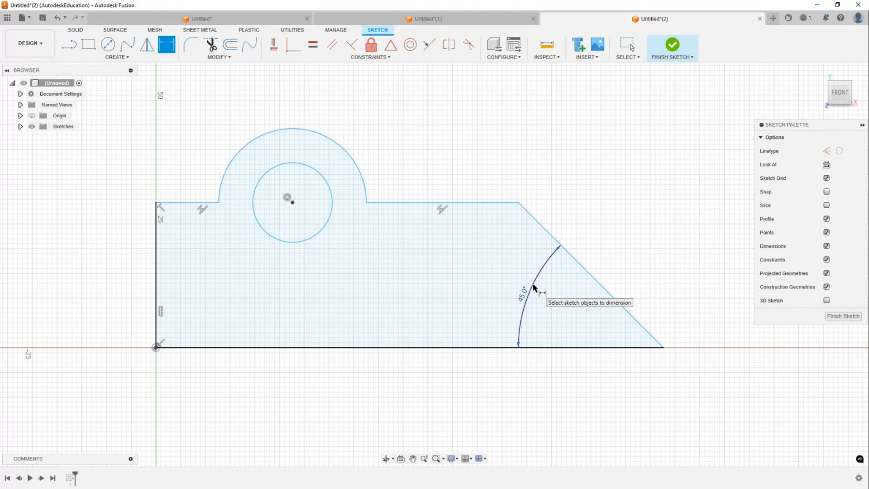
- Dimension the overall length of the bottom edge as 120 mm
{"action": "left_click", "coordinate": [448, 360]}
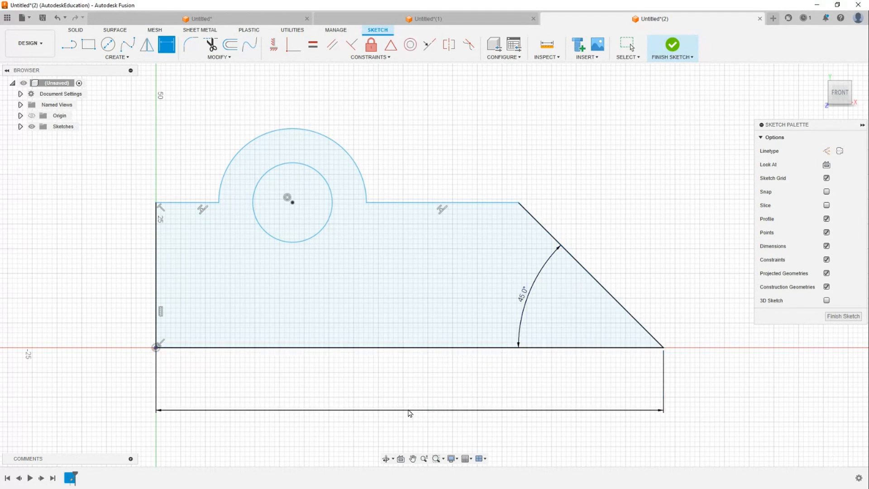
{"action": "left_click", "coordinate": [408, 412]}
{"action": "type", "text": "120"}
{"action": "key", "text": "Return"}
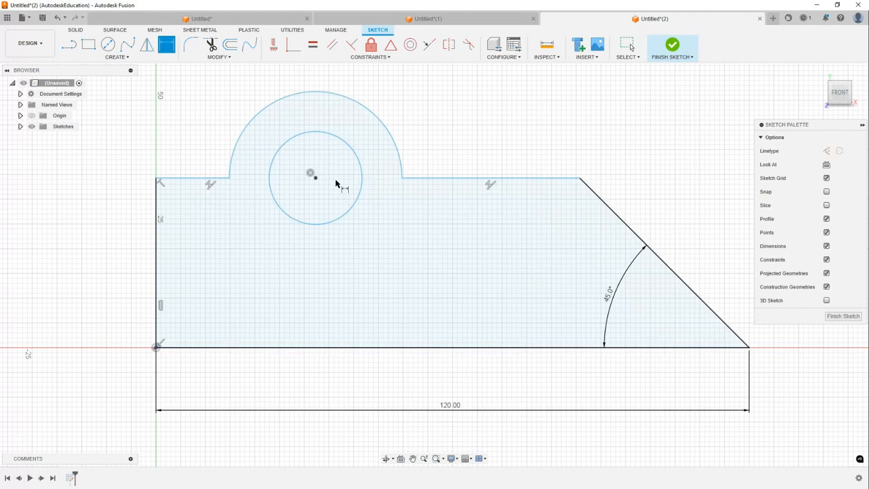
- Dimension the height between the upper left edge and the bottom edge as 25 mm, then exit the dimension tool
{"action": "left_click", "coordinate": [188, 179]}
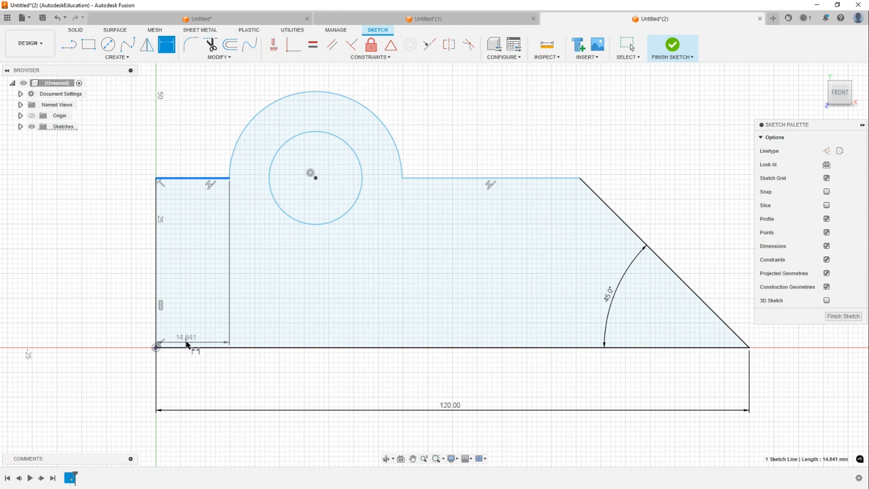
{"action": "left_click", "coordinate": [195, 348]}
{"action": "left_click", "coordinate": [134, 265]}
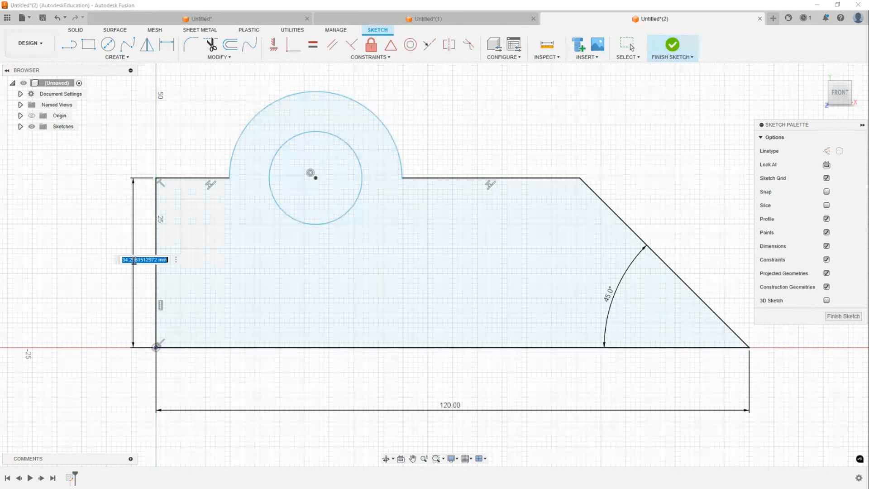
{"action": "type", "text": "25"}
{"action": "key", "text": "Return"}
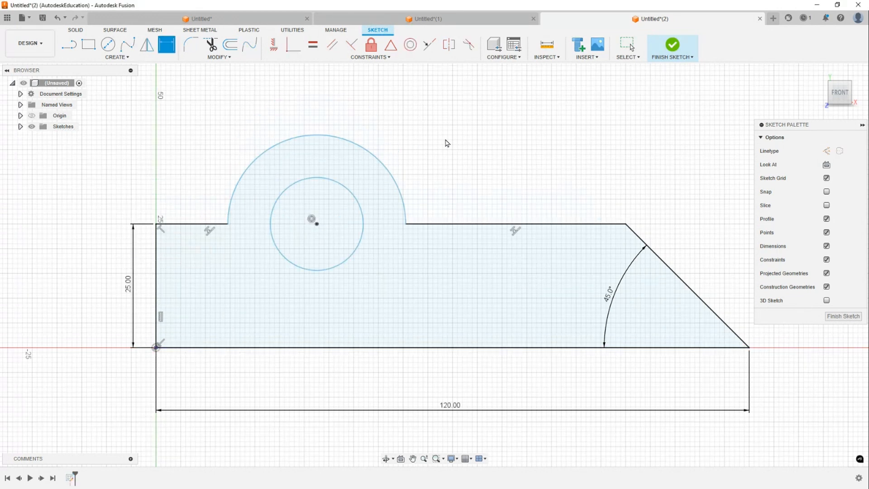
{"action": "key", "text": "Escape"}
{"action": "middle_click_drag", "start_coordinate": [521, 153], "coordinate": [511, 151]}
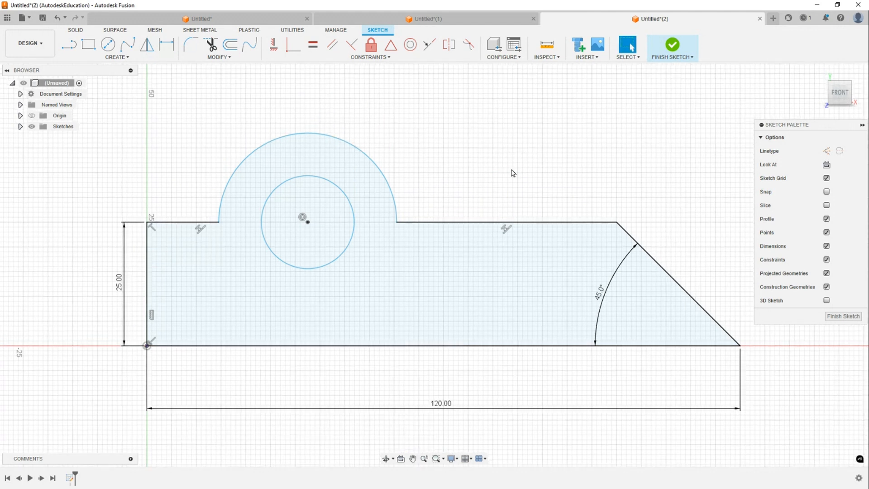
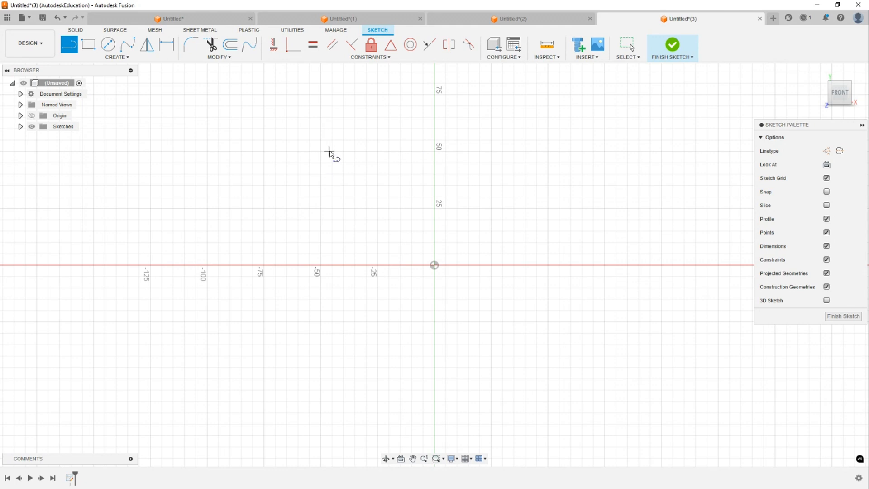
{"action": "left_click", "coordinate": [321, 152]}
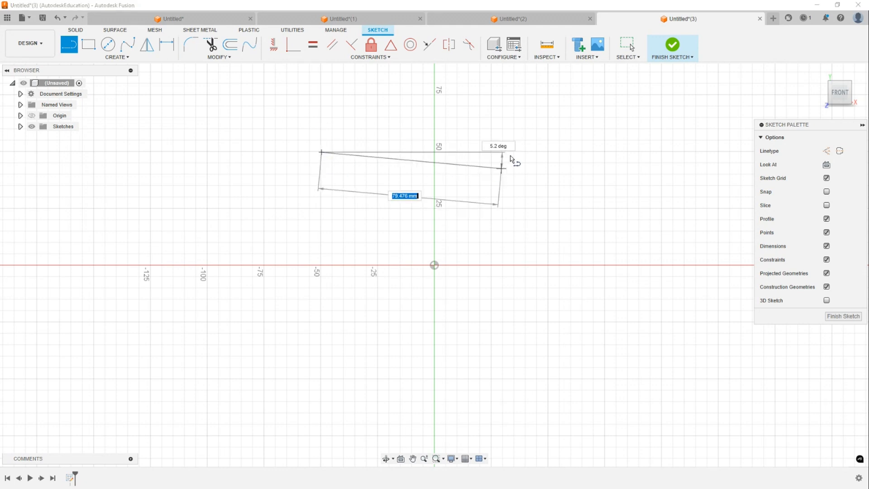
{"action": "left_click", "coordinate": [552, 143]}
{"action": "left_click_drag", "start_coordinate": [552, 142], "coordinate": [565, 249]}
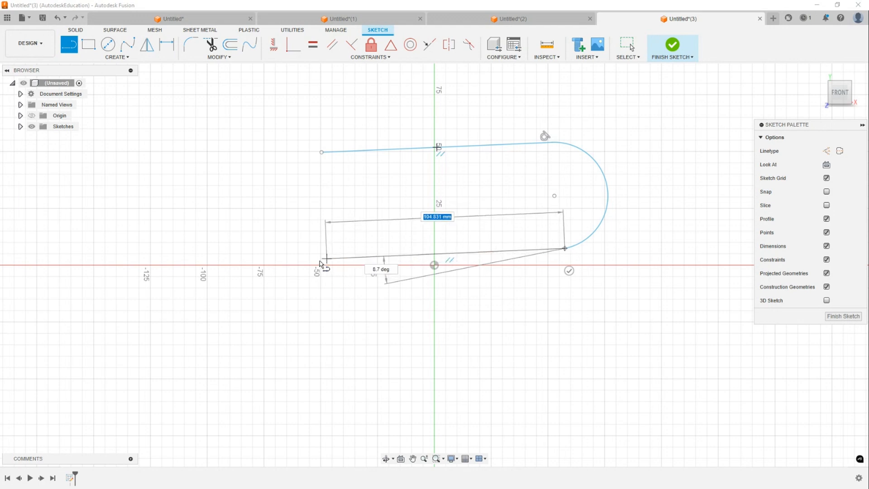
{"action": "mouse_move", "coordinate": [329, 258]}
{"action": "left_mouse_down"}
{"action": "mouse_move", "coordinate": [200, 178]}
{"action": "mouse_move", "coordinate": [255, 156]}
{"action": "mouse_move", "coordinate": [319, 153]}
{"action": "mouse_move", "coordinate": [297, 163]}
{"action": "mouse_move", "coordinate": [321, 154]}
{"action": "mouse_move", "coordinate": [252, 167]}
{"action": "mouse_move", "coordinate": [322, 154]}
{"action": "left_mouse_up"}
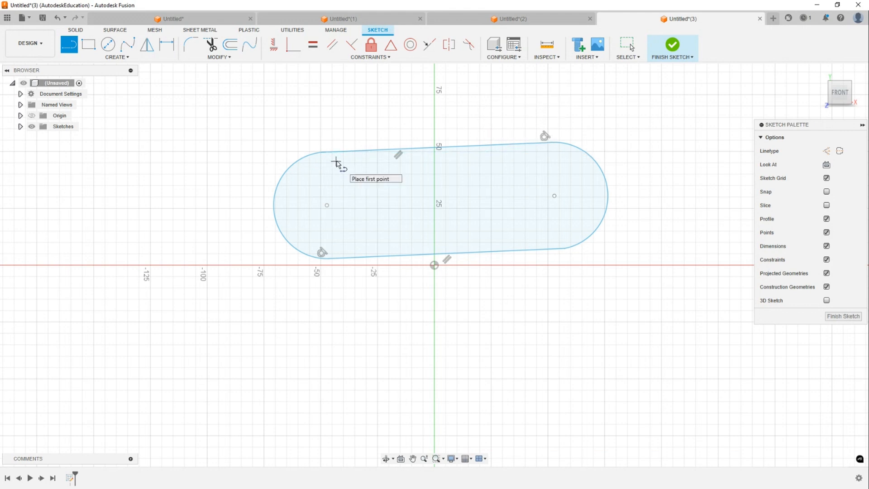
{"action": "key", "text": "Escape"}
{"action": "left_click_drag", "start_coordinate": [241, 108], "coordinate": [640, 310]}
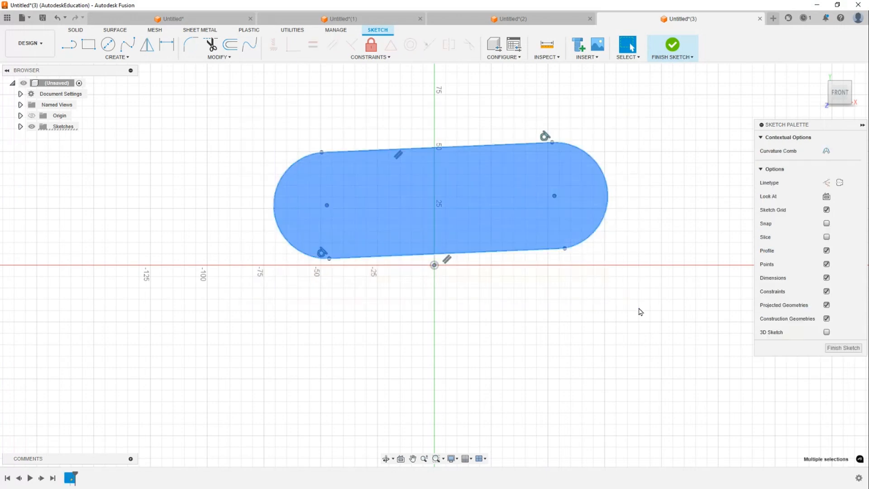
{"action": "key", "text": "Delete"}
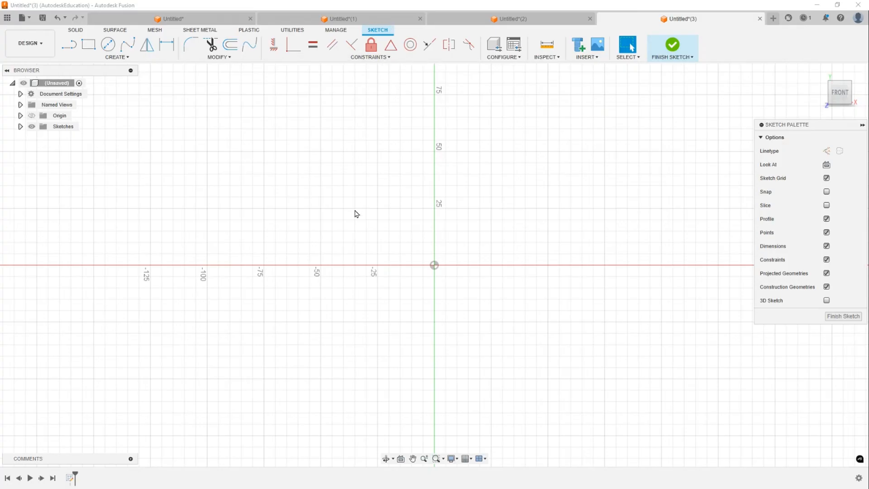
- Sketch a closed bracket profile of lines and tangent arcs with a near-vertical arm and a diagonal arm, all ends rounded
{"action": "middle_click_drag", "start_coordinate": [442, 238], "coordinate": [340, 247]}
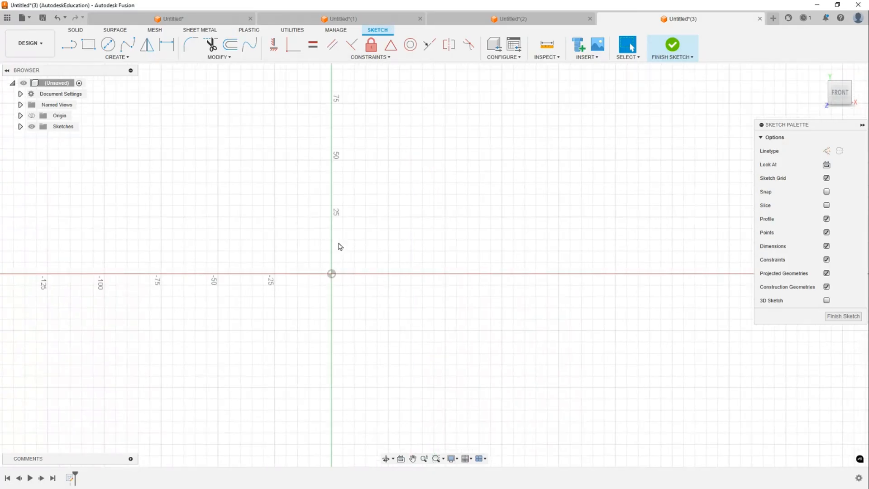
{"action": "key", "text": "l"}
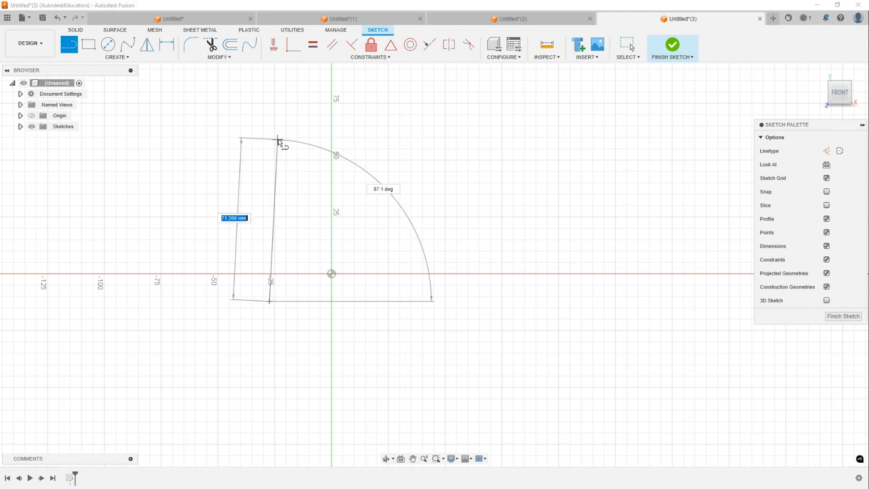
{"action": "middle_click_drag", "start_coordinate": [315, 143], "coordinate": [316, 194]}
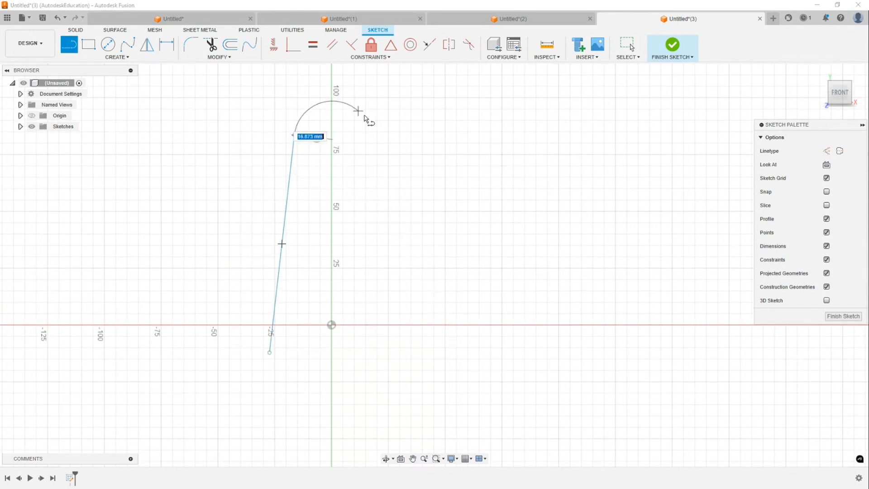
{"action": "mouse_move", "coordinate": [365, 120]}
{"action": "left_mouse_down"}
{"action": "mouse_move", "coordinate": [380, 132]}
{"action": "mouse_move", "coordinate": [372, 127]}
{"action": "left_mouse_up"}
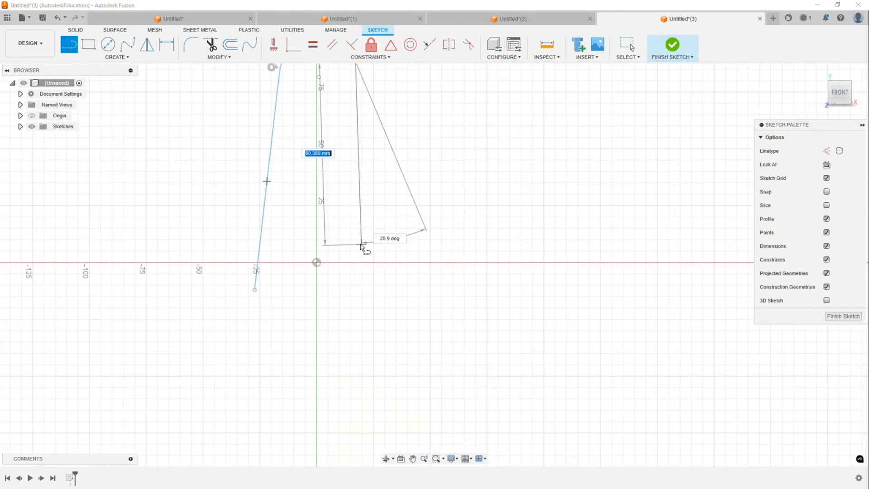
{"action": "left_click", "coordinate": [356, 241]}
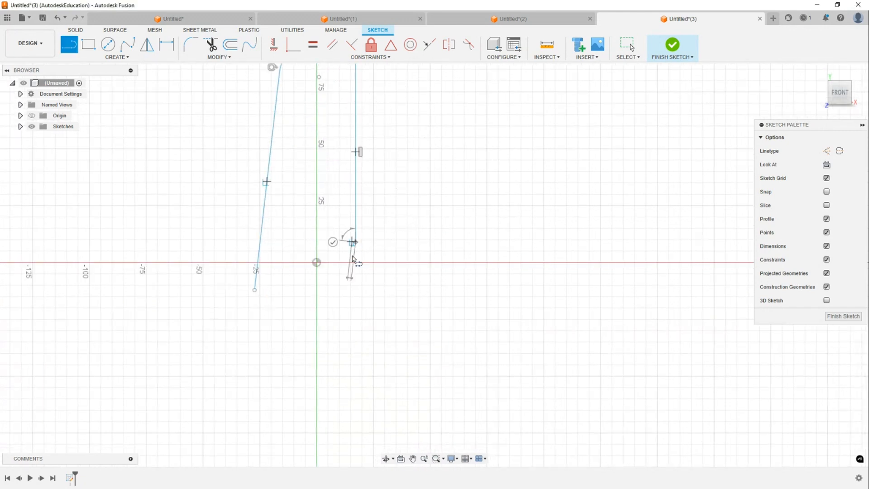
{"action": "mouse_move", "coordinate": [355, 241]}
{"action": "left_mouse_down"}
{"action": "mouse_move", "coordinate": [397, 277]}
{"action": "mouse_move", "coordinate": [399, 263]}
{"action": "left_mouse_up"}
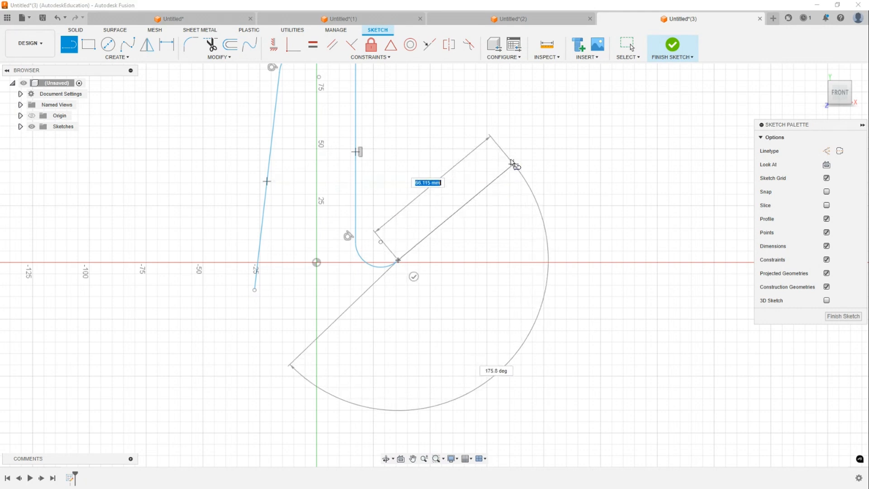
{"action": "left_click", "coordinate": [504, 152]}
{"action": "mouse_move", "coordinate": [504, 151]}
{"action": "left_mouse_down"}
{"action": "mouse_move", "coordinate": [575, 199]}
{"action": "mouse_move", "coordinate": [560, 169]}
{"action": "left_mouse_up"}
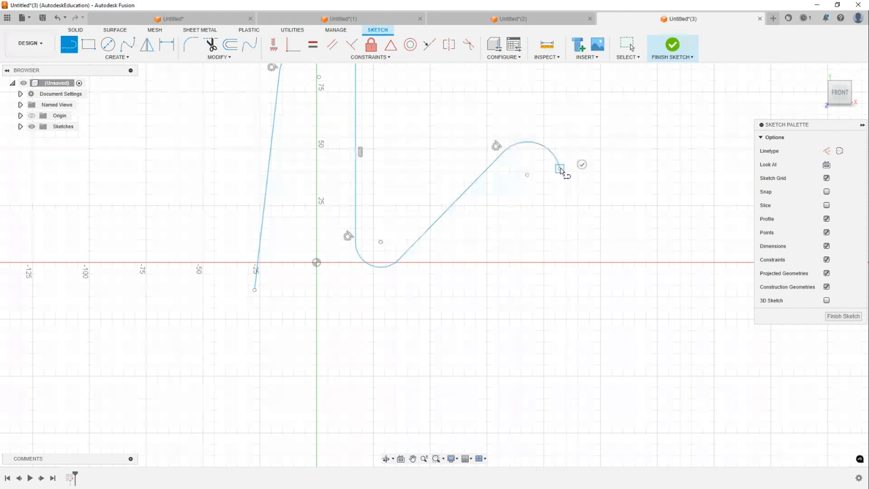
{"action": "left_click", "coordinate": [388, 370]}
{"action": "left_click_drag", "start_coordinate": [388, 371], "coordinate": [255, 289]}
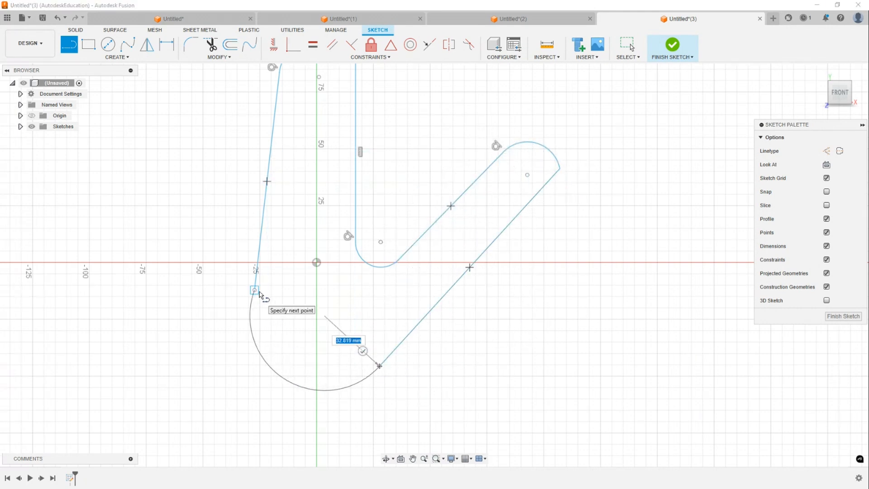
{"action": "key", "text": "Escape"}
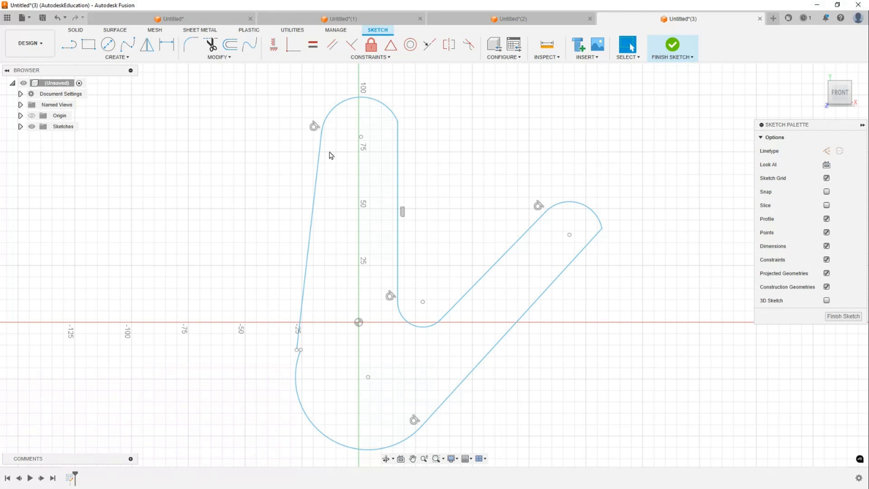
- Make the two separated endpoints on the profile's left edge coincident to close the gap
{"action": "scroll", "coordinate": [287, 202], "scroll_direction": "up", "scroll_amount": 5}
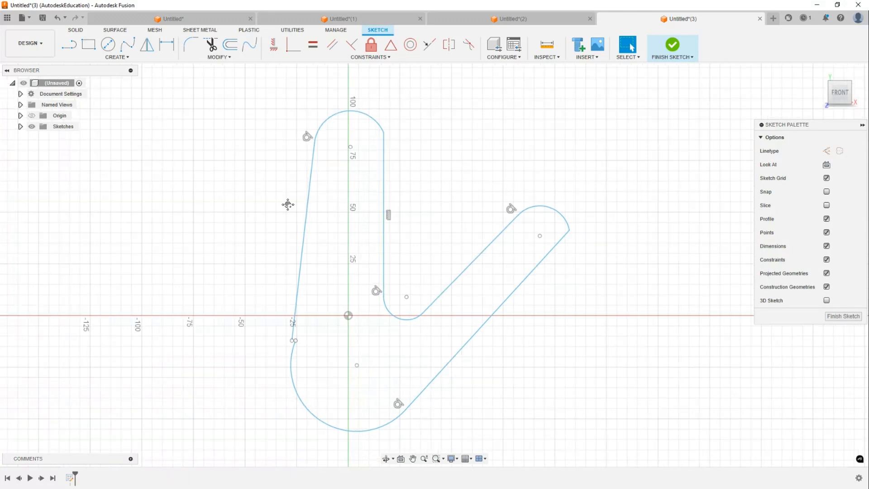
{"action": "middle_click_drag", "start_coordinate": [281, 147], "coordinate": [282, 97]}
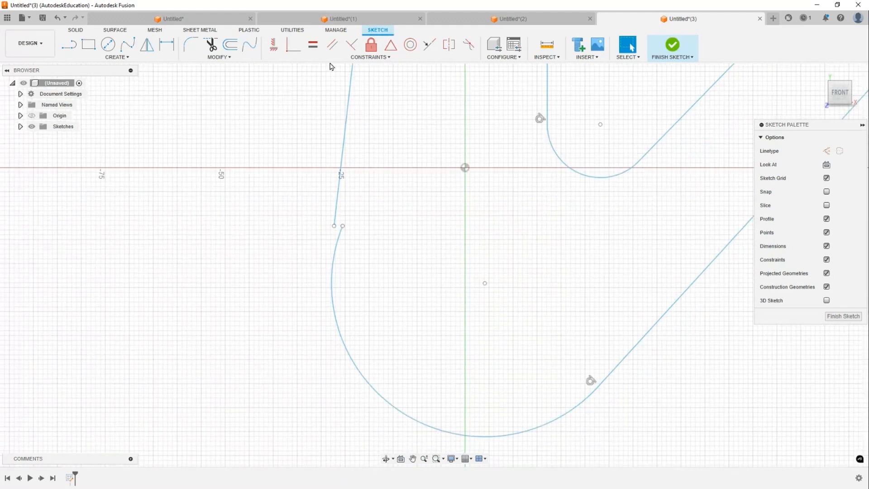
{"action": "left_click", "coordinate": [294, 51]}
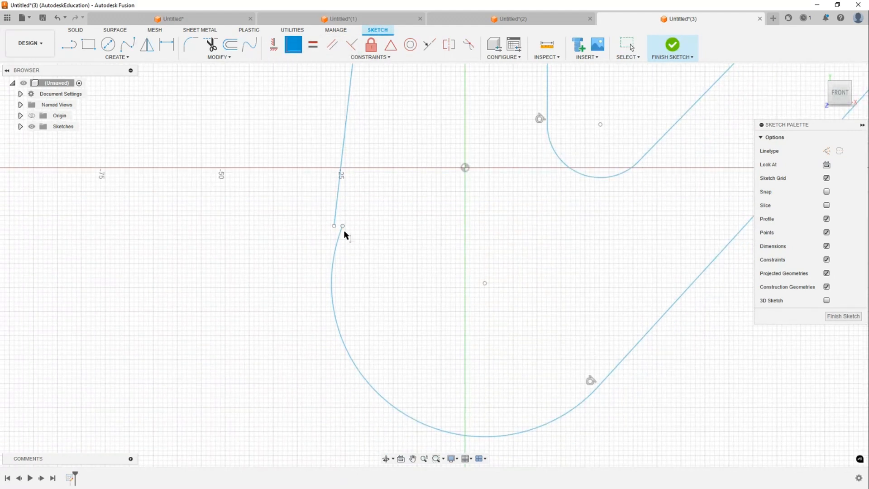
{"action": "left_click", "coordinate": [343, 226]}
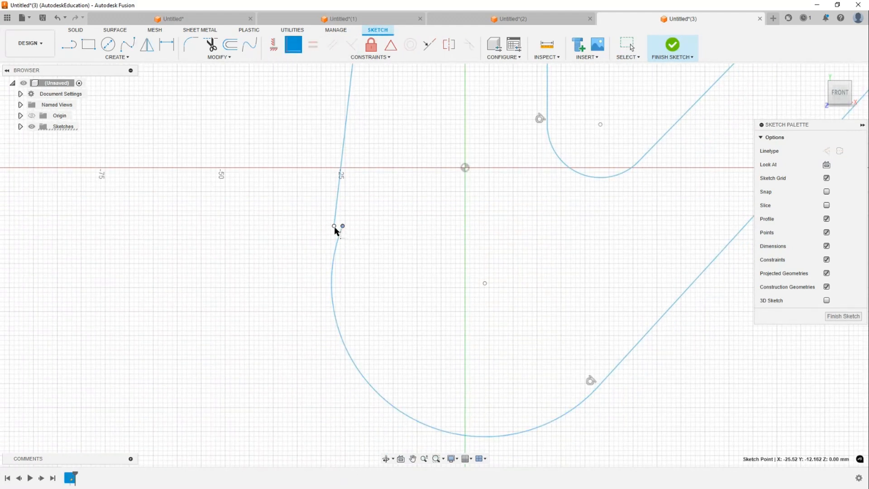
{"action": "scroll", "coordinate": [331, 235], "scroll_direction": "up", "scroll_amount": 5}
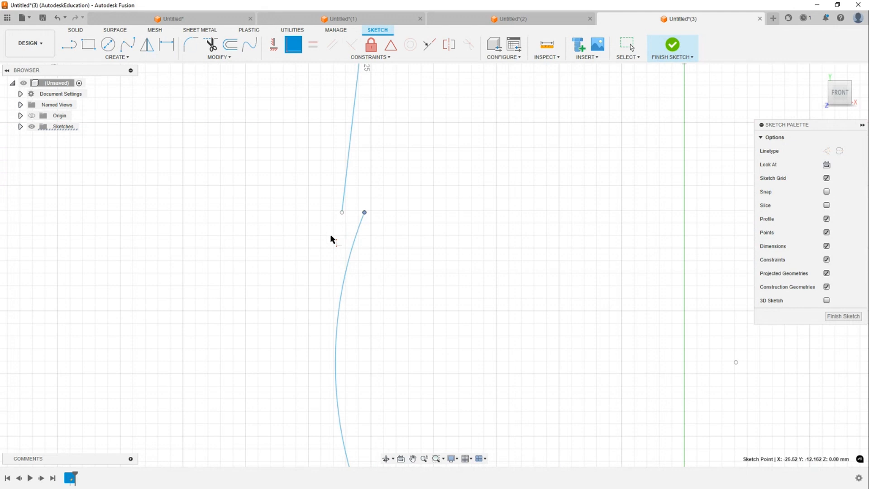
{"action": "left_click", "coordinate": [342, 213]}
{"action": "scroll", "coordinate": [453, 204], "scroll_direction": "down", "scroll_amount": 5}
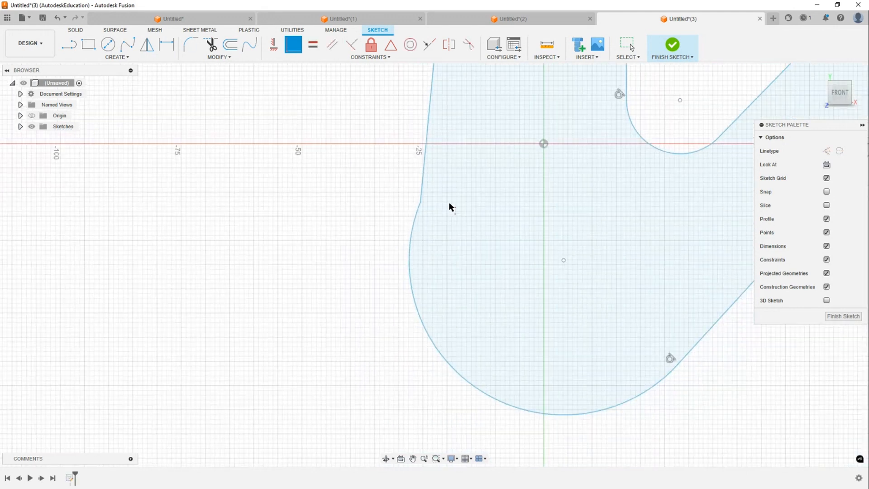
{"action": "key", "text": "Escape"}
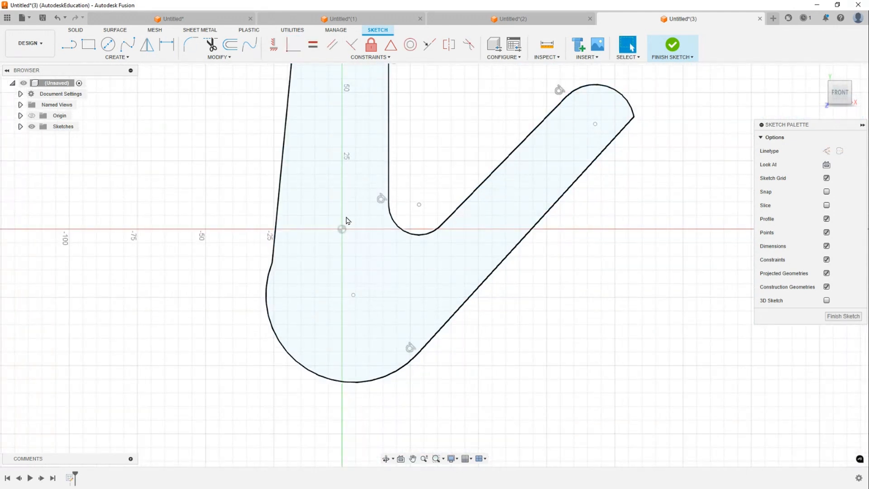
- Make the left edge tangent to the bottom arc and the diagonal inner edge tangent to the inner corner arc
{"action": "scroll", "coordinate": [346, 219], "scroll_direction": "down", "scroll_amount": 2}
{"action": "mouse_move", "coordinate": [351, 186]}
{"action": "middle_mouse_down"}
{"action": "mouse_move", "coordinate": [388, 206]}
{"action": "mouse_move", "coordinate": [376, 271]}
{"action": "middle_mouse_up"}
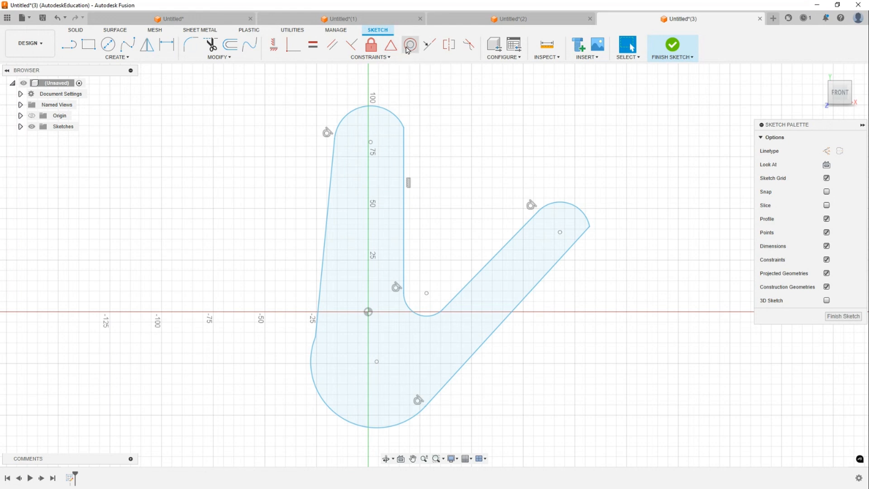
{"action": "left_click", "coordinate": [376, 58]}
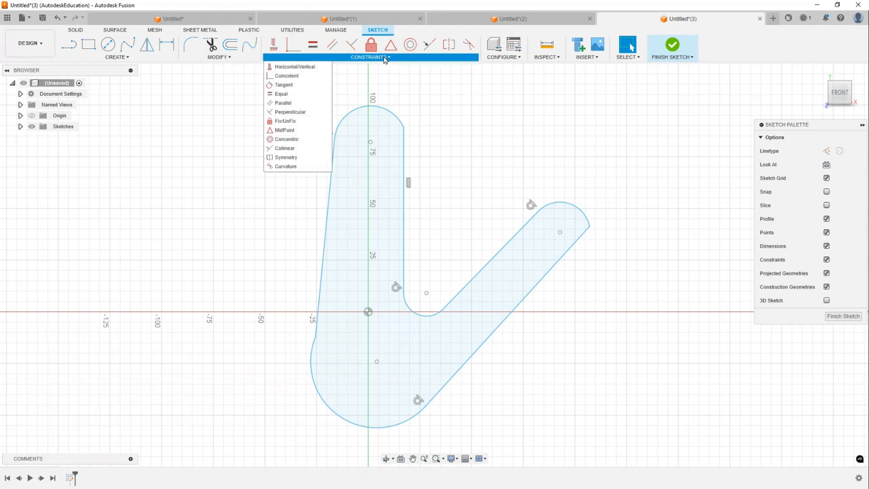
{"action": "left_click", "coordinate": [292, 86]}
{"action": "left_click", "coordinate": [319, 296]}
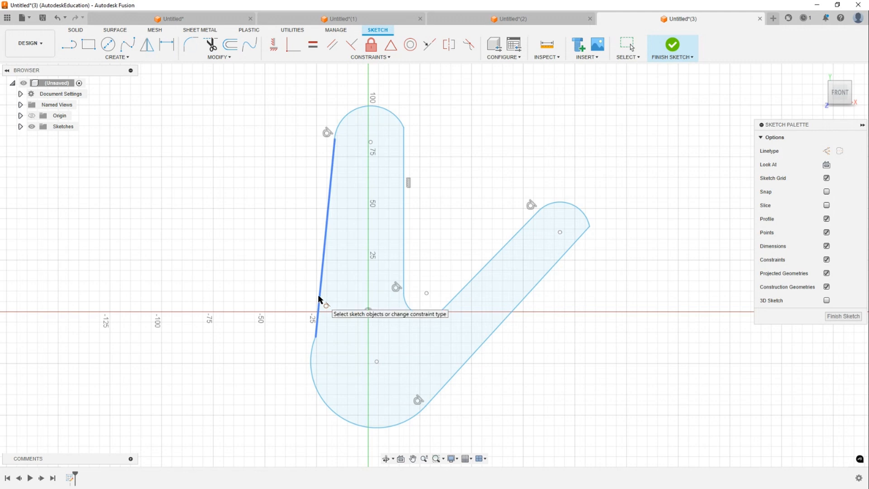
{"action": "left_click", "coordinate": [316, 361]}
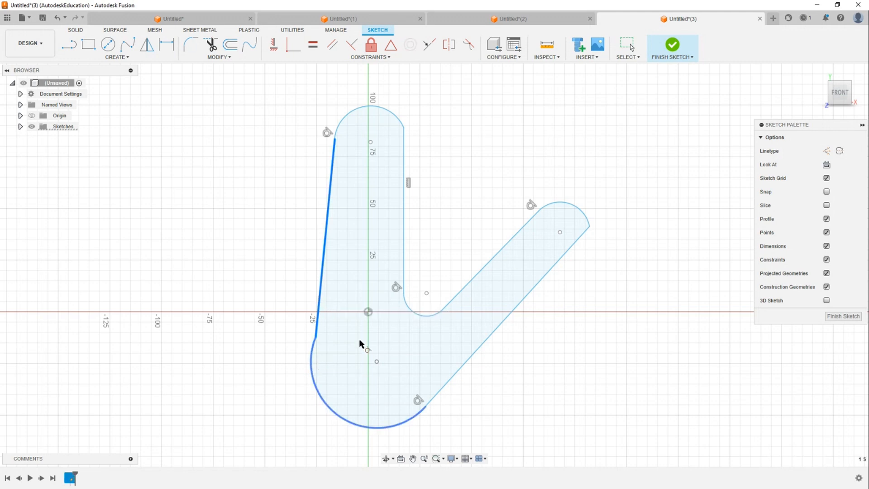
{"action": "left_click", "coordinate": [429, 313]}
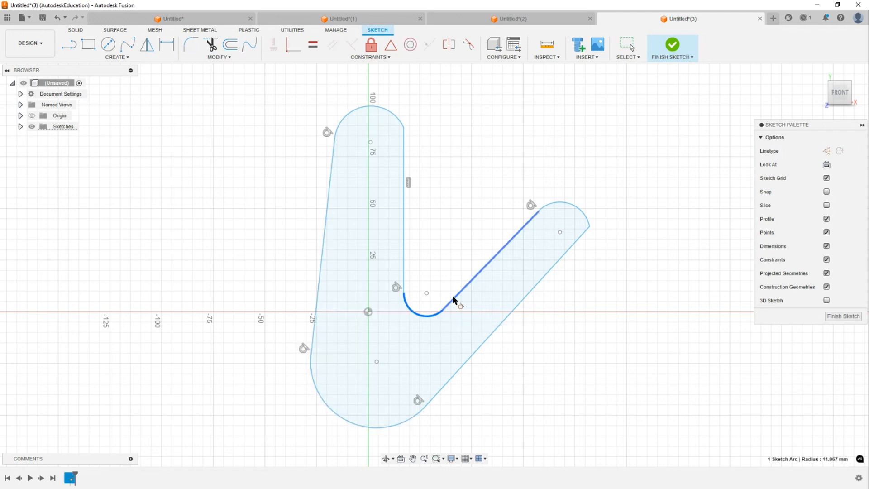
{"action": "left_click", "coordinate": [454, 294]}
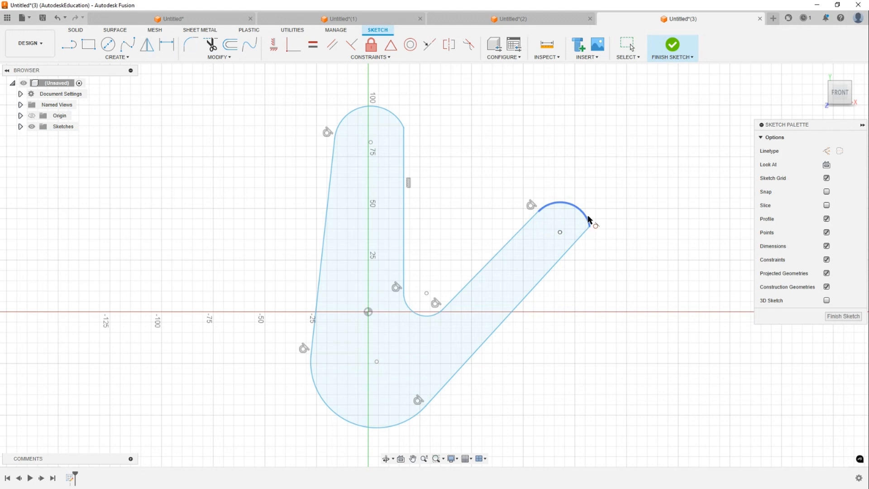
- Make the diagonal arm's end arc tangent to its outer edge and the top arc tangent to the inner vertical edge
{"action": "left_click", "coordinate": [588, 228]}
{"action": "left_click", "coordinate": [582, 237]}
{"action": "middle_click_drag", "start_coordinate": [578, 252], "coordinate": [571, 210]}
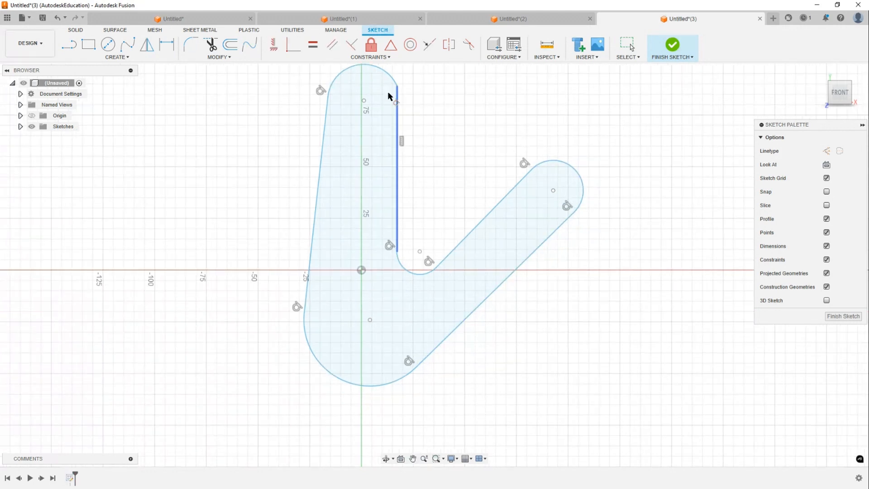
{"action": "left_click", "coordinate": [389, 76]}
{"action": "left_click", "coordinate": [398, 113]}
{"action": "key", "text": "Escape"}
- Draw lines from the origin to the center of the top arc and to the center of the diagonal arm's end arc
{"action": "middle_click_drag", "start_coordinate": [479, 132], "coordinate": [469, 179]}
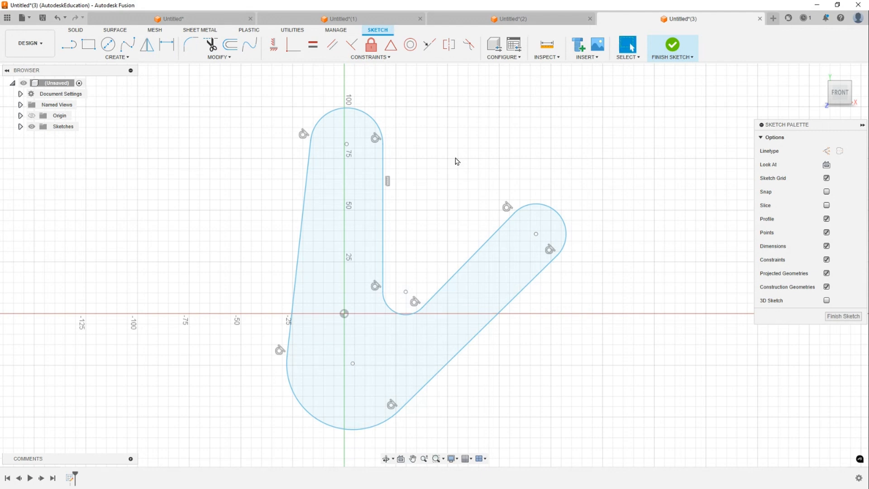
{"action": "key", "text": "l"}
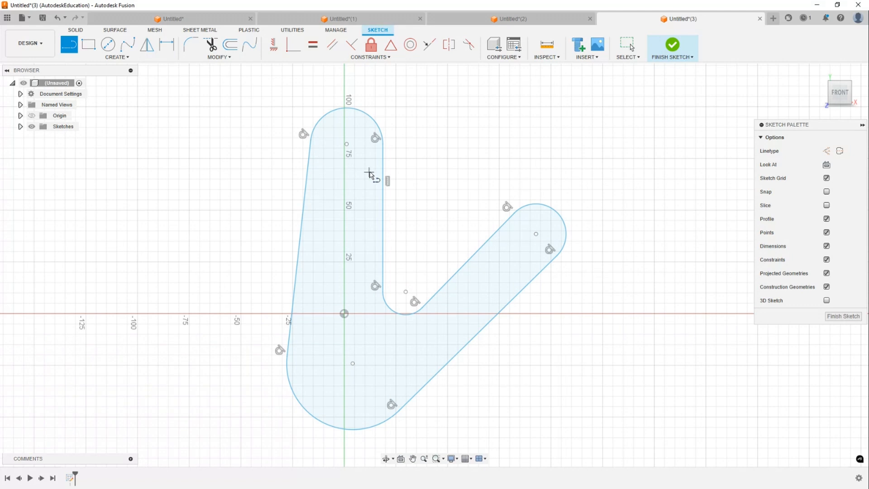
{"action": "left_click", "coordinate": [344, 313]}
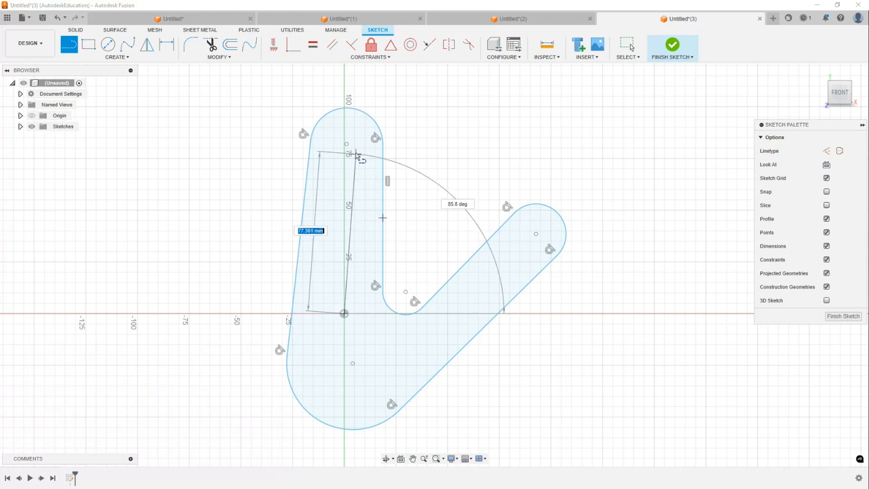
{"action": "double_click", "coordinate": [347, 144]}
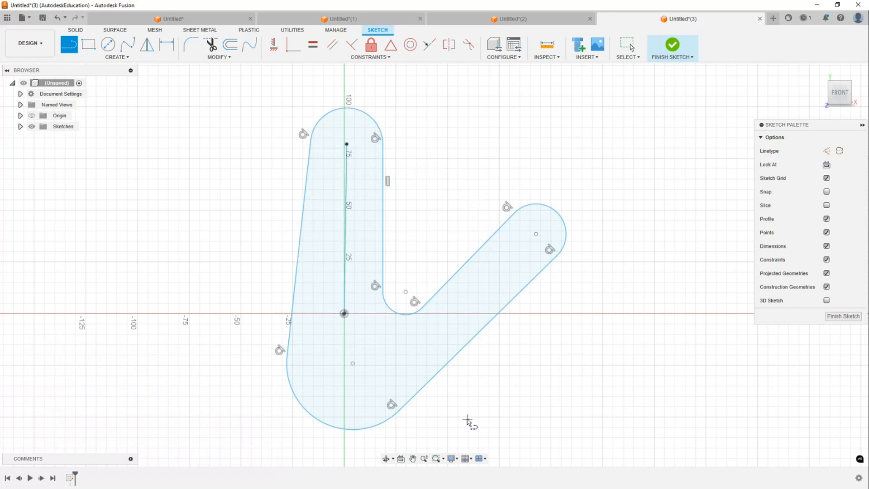
{"action": "left_click", "coordinate": [344, 314]}
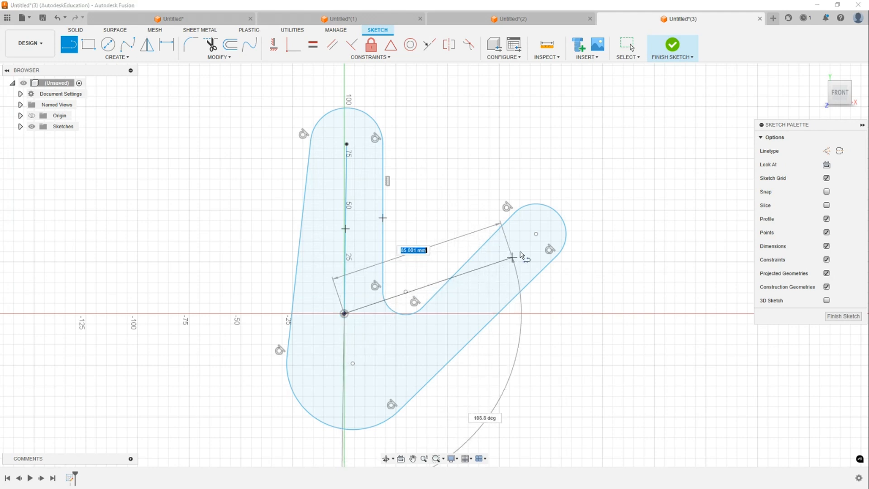
{"action": "double_click", "coordinate": [536, 234]}
{"action": "key", "text": "Escape"}
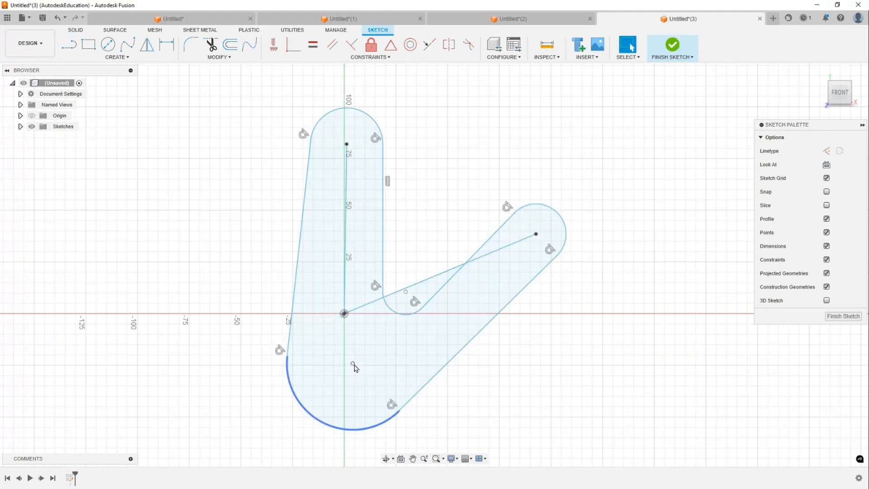
- Make the bottom arc's center coincident with the sketch origin
{"action": "mouse_move", "coordinate": [354, 363]}
{"action": "left_mouse_down"}
{"action": "mouse_move", "coordinate": [345, 337]}
{"action": "mouse_move", "coordinate": [348, 354]}
{"action": "left_mouse_up"}
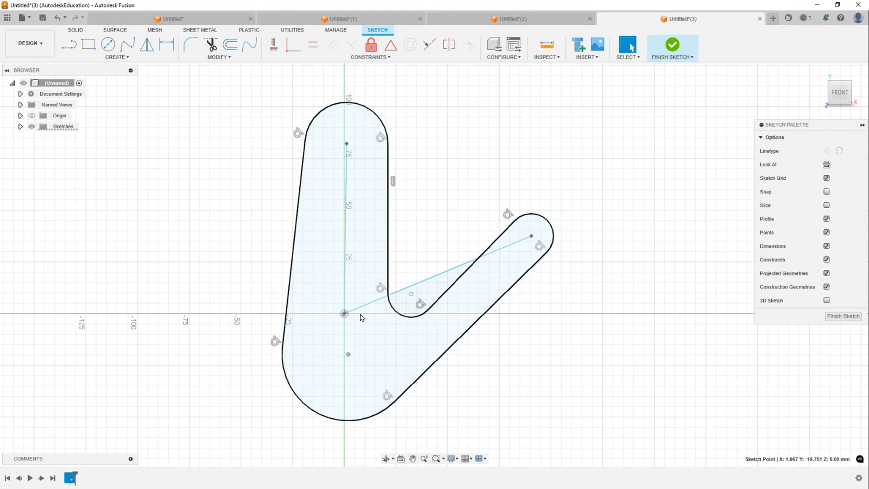
{"action": "left_click", "coordinate": [474, 160]}
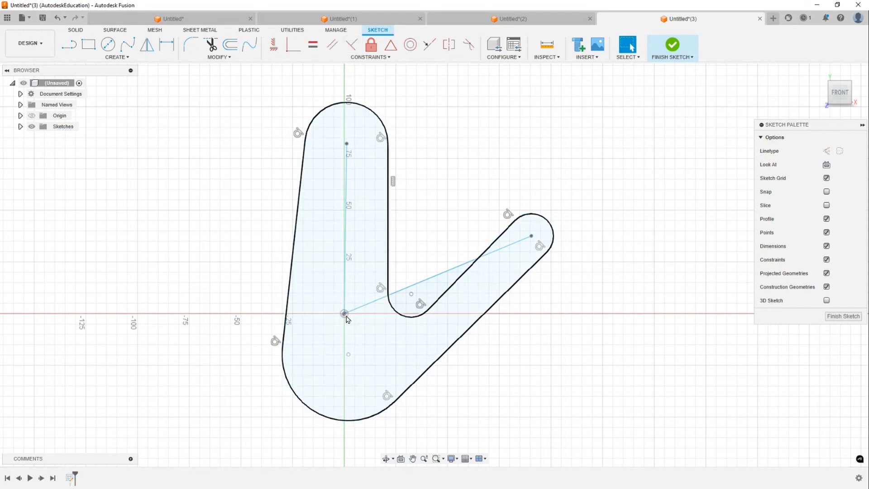
{"action": "left_click", "coordinate": [301, 51]}
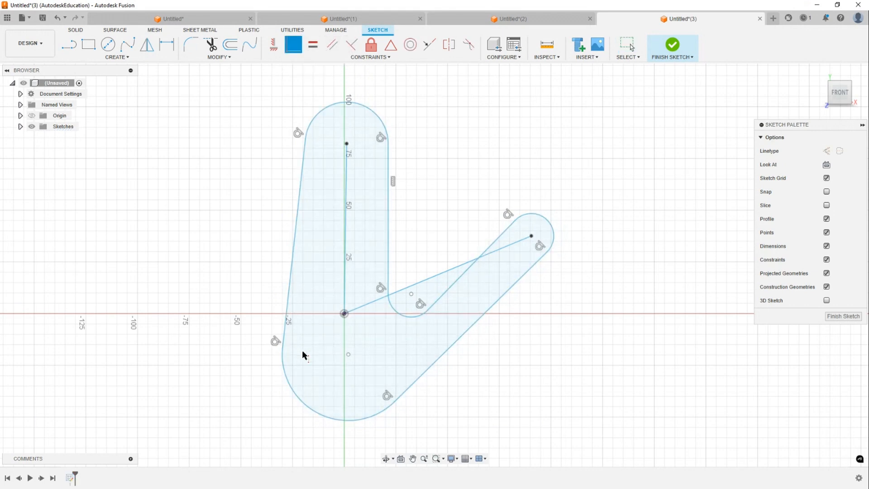
{"action": "left_click", "coordinate": [348, 354]}
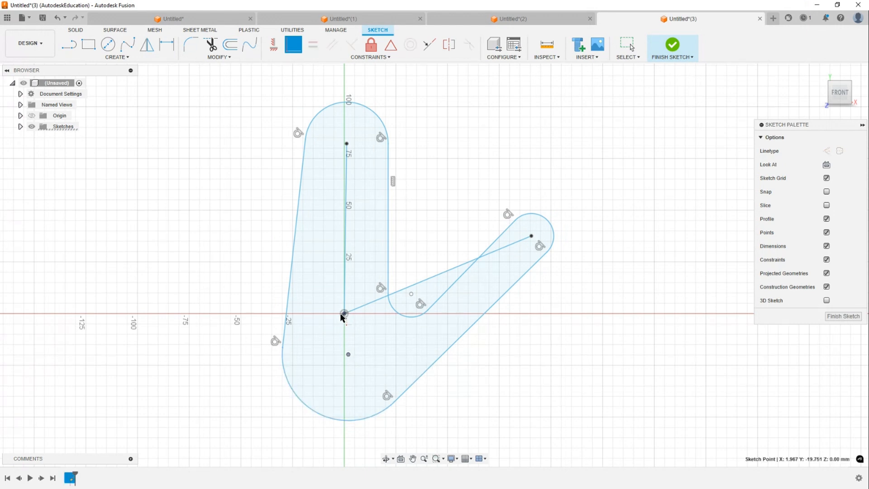
{"action": "left_click", "coordinate": [345, 315]}
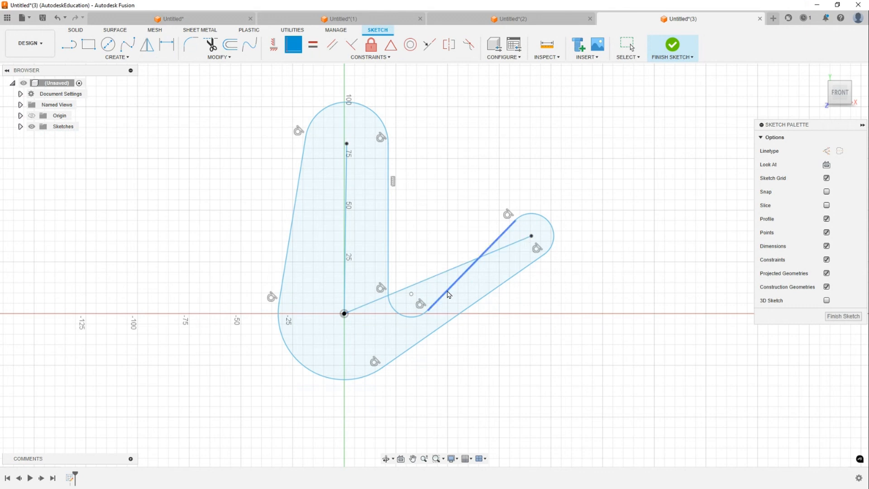
- Drag the diagonal arm and its end arc upward to reshape the bracket profile
{"action": "mouse_move", "coordinate": [409, 319]}
{"action": "left_mouse_down"}
{"action": "mouse_move", "coordinate": [466, 254]}
{"action": "mouse_move", "coordinate": [493, 277]}
{"action": "mouse_move", "coordinate": [481, 278]}
{"action": "mouse_move", "coordinate": [436, 237]}
{"action": "mouse_move", "coordinate": [387, 253]}
{"action": "mouse_move", "coordinate": [386, 261]}
{"action": "left_mouse_up"}
{"action": "left_click_drag", "start_coordinate": [538, 235], "coordinate": [477, 188]}
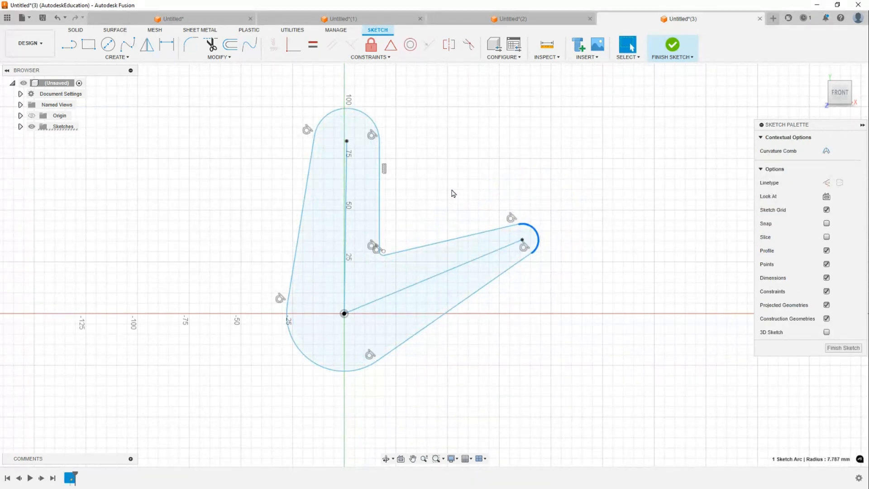
{"action": "scroll", "coordinate": [453, 192], "scroll_direction": "up", "scroll_amount": 1}
{"action": "middle_click_drag", "start_coordinate": [449, 176], "coordinate": [474, 161]}
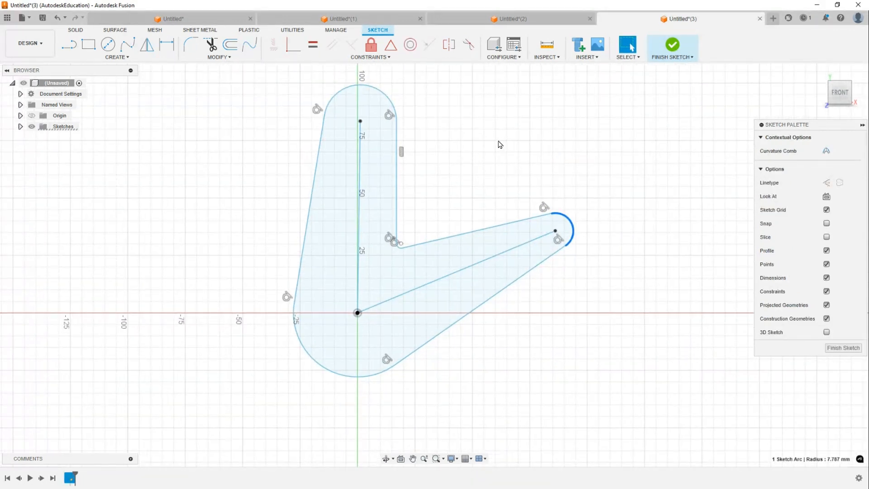
{"action": "left_click", "coordinate": [511, 189]}
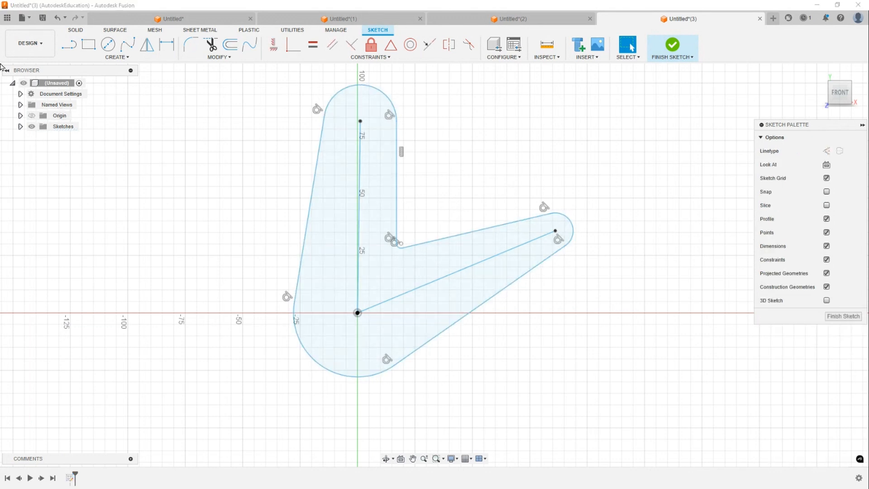
- Switch to the Snipping Tool and capture a screenshot of the bracket sketch
{"action": "key", "text": "alt+Tab"}
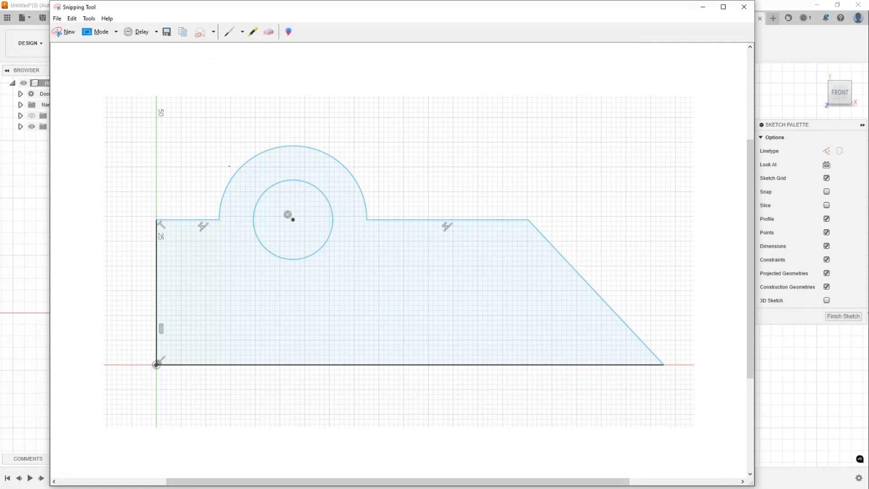
{"action": "key", "text": "alt+Tab"}
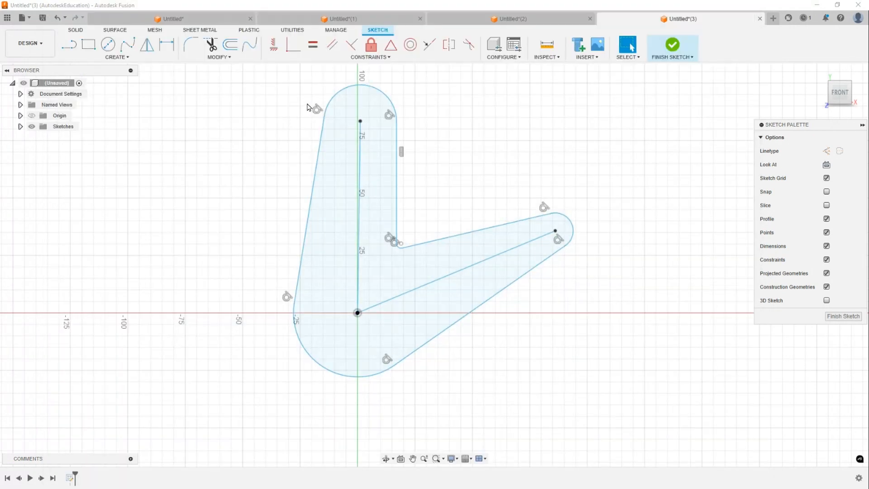
{"action": "left_click_drag", "start_coordinate": [250, 70], "coordinate": [627, 417]}
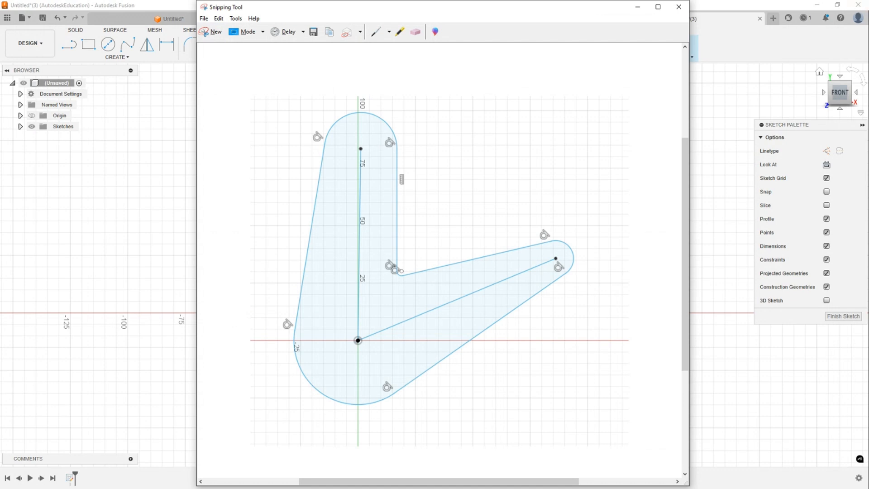
{"action": "key", "text": "alt+Tab"}
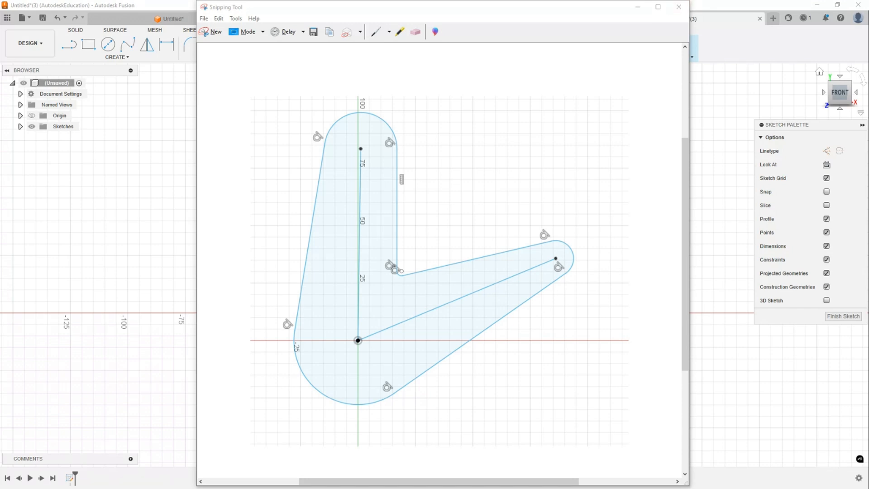
{"action": "left_click", "coordinate": [638, 7]}
{"action": "middle_click_drag", "start_coordinate": [571, 132], "coordinate": [560, 140]}
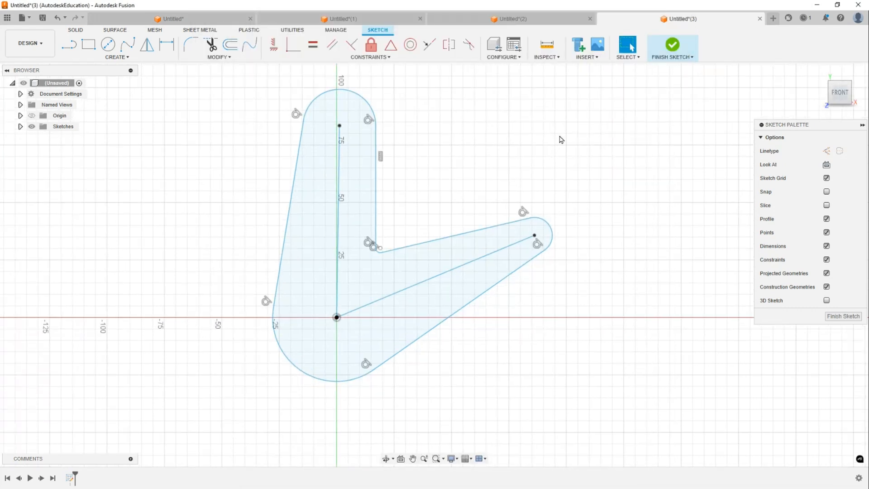
- Draw three circles in empty space around the profile: two small and one larger
{"action": "key", "text": "c"}
{"action": "left_click", "coordinate": [225, 138]}
{"action": "left_click", "coordinate": [235, 153]}
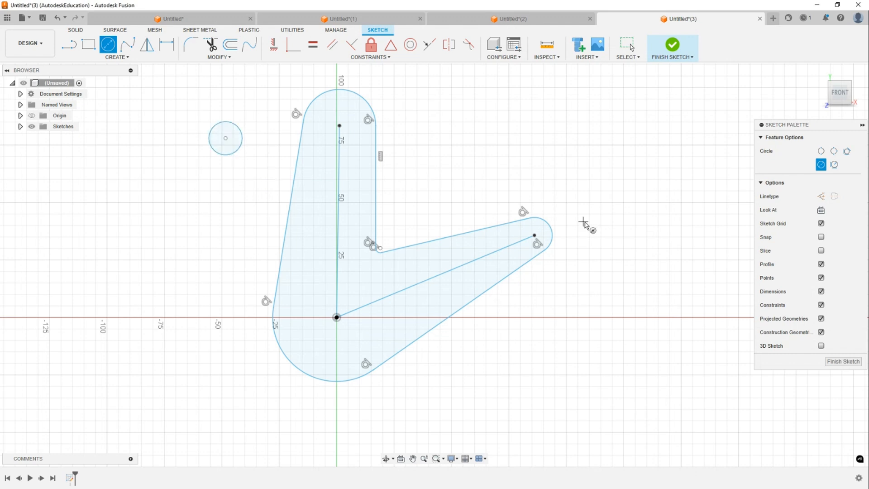
{"action": "left_click", "coordinate": [601, 208]}
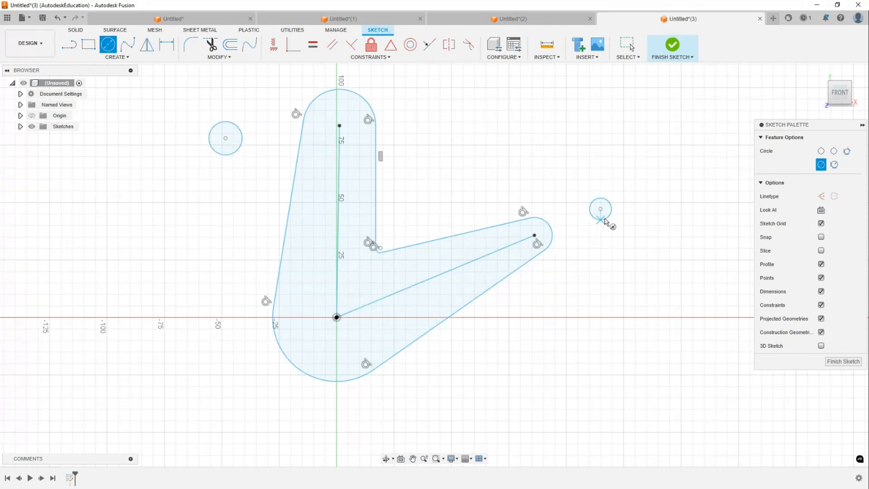
{"action": "left_click", "coordinate": [606, 221]}
{"action": "left_click", "coordinate": [232, 370]}
{"action": "left_click", "coordinate": [248, 397]}
{"action": "key", "text": "Escape"}
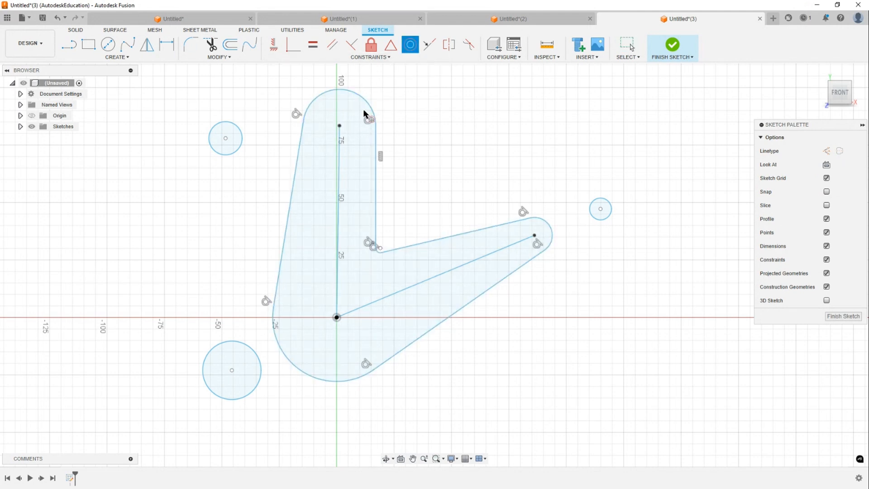
- Make the circles concentric with the top arc, the bottom arc and the diagonal arm's end arc
{"action": "left_click", "coordinate": [239, 129]}
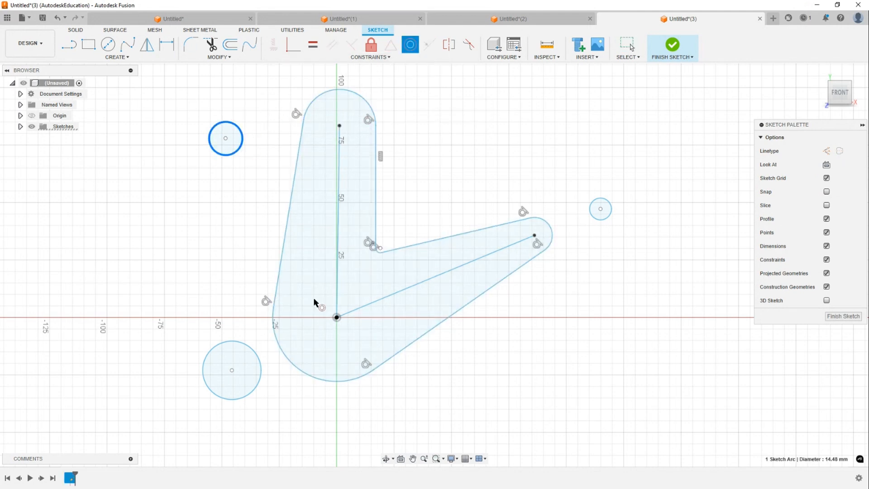
{"action": "left_click", "coordinate": [335, 91]}
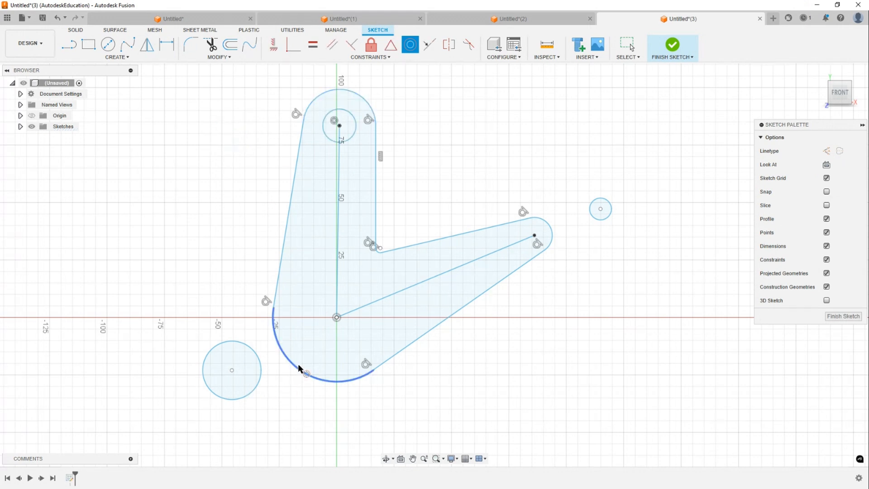
{"action": "left_click", "coordinate": [294, 376]}
{"action": "left_click", "coordinate": [256, 388]}
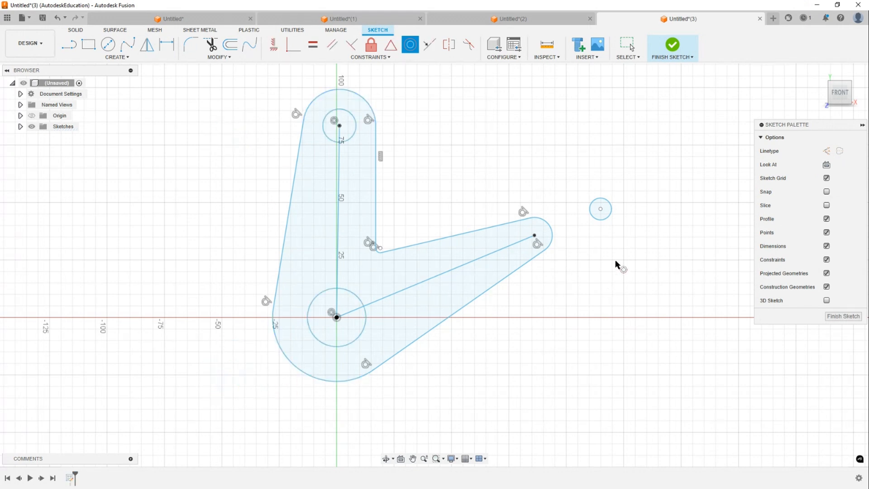
{"action": "left_click", "coordinate": [553, 231]}
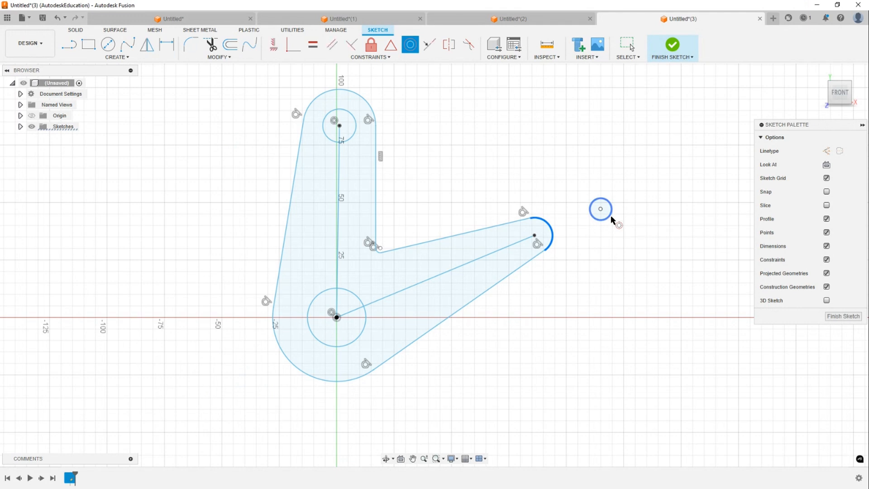
{"action": "left_click", "coordinate": [610, 216]}
{"action": "key", "text": "Escape"}
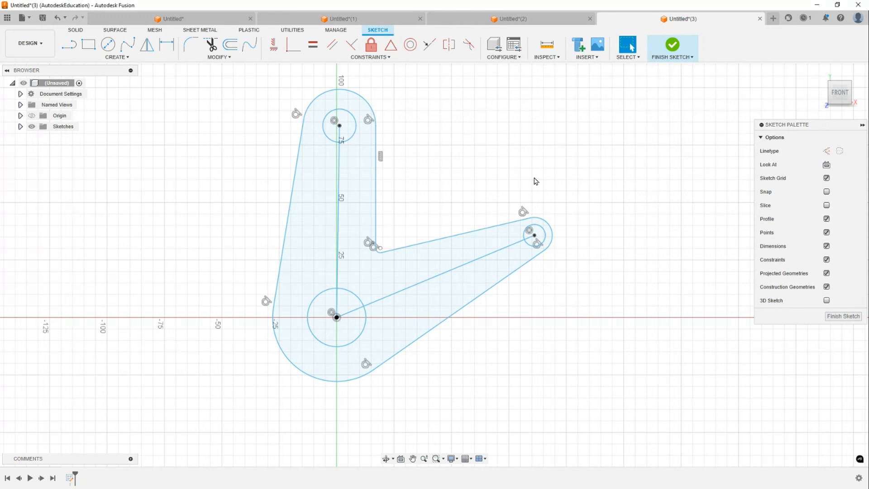
- Start a new design
{"action": "key", "text": "ctrl+n"}
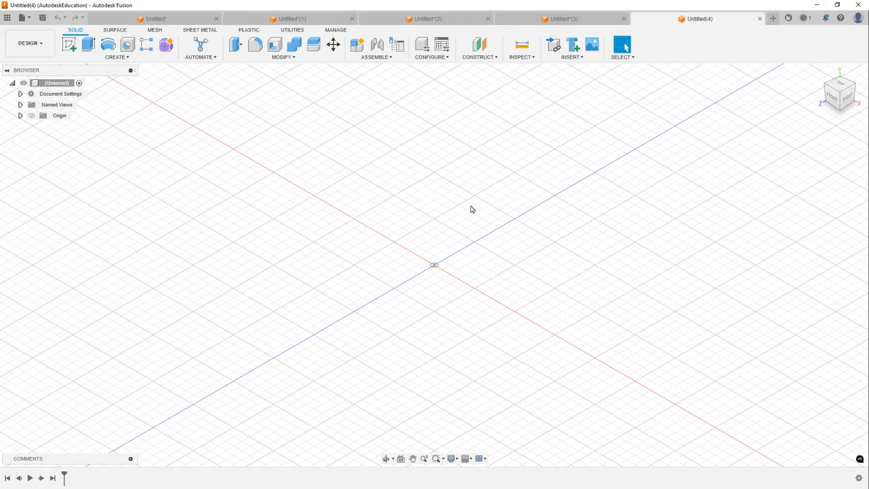
- Start a sketch on the front plane and draw a closed stepped L-shaped profile from the origin with a rounded top-right corner
{"action": "key", "text": "r"}
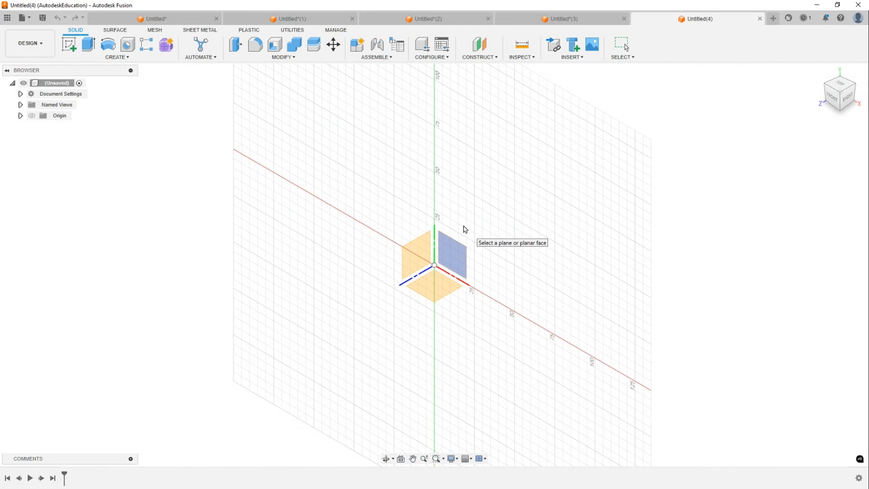
{"action": "left_click", "coordinate": [458, 275]}
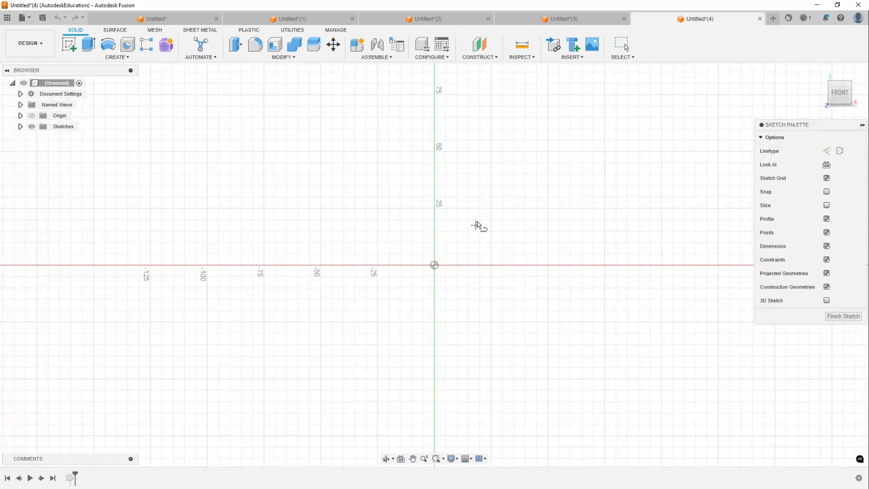
{"action": "left_click", "coordinate": [414, 263]}
{"action": "middle_click_drag", "start_coordinate": [429, 219], "coordinate": [409, 241]}
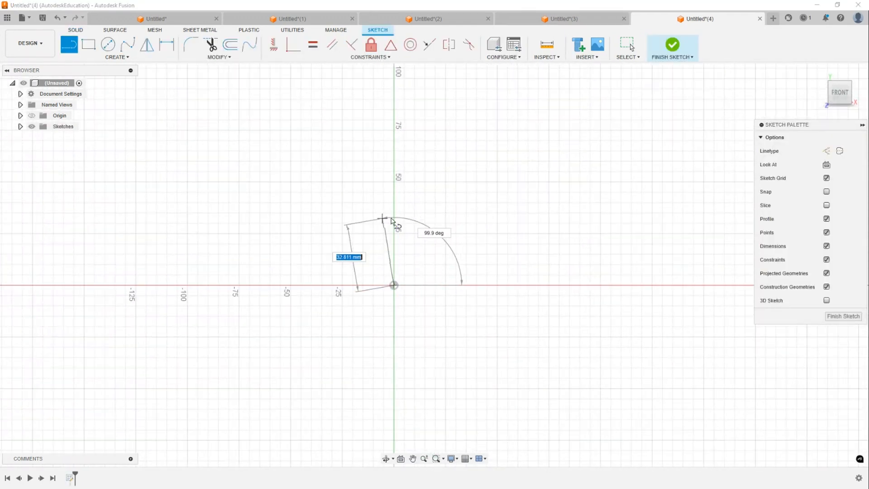
{"action": "left_click", "coordinate": [394, 217]}
{"action": "left_click", "coordinate": [428, 216]}
{"action": "middle_click_drag", "start_coordinate": [447, 87], "coordinate": [417, 159]}
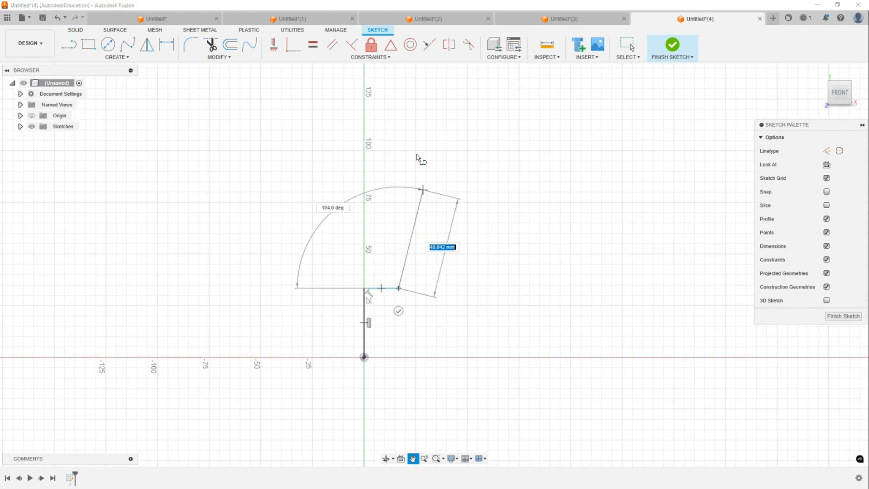
{"action": "left_click", "coordinate": [399, 91]}
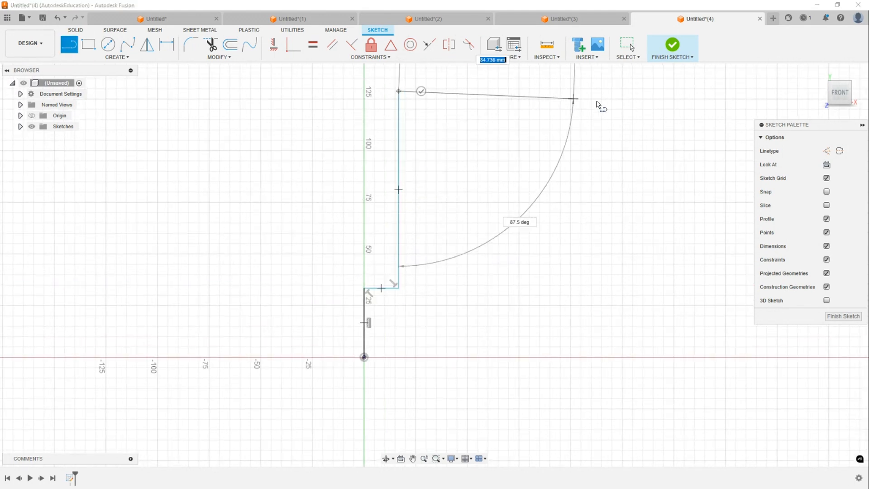
{"action": "left_click_drag", "start_coordinate": [565, 91], "coordinate": [592, 110]}
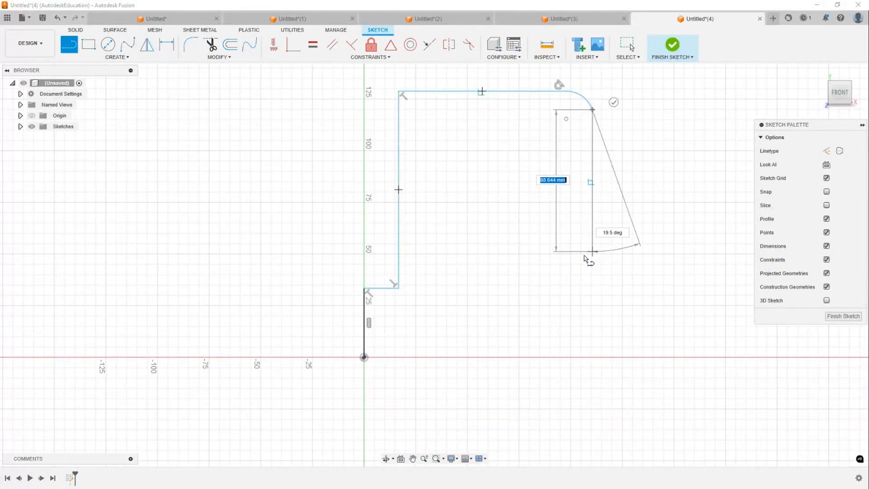
{"action": "left_click", "coordinate": [593, 258]}
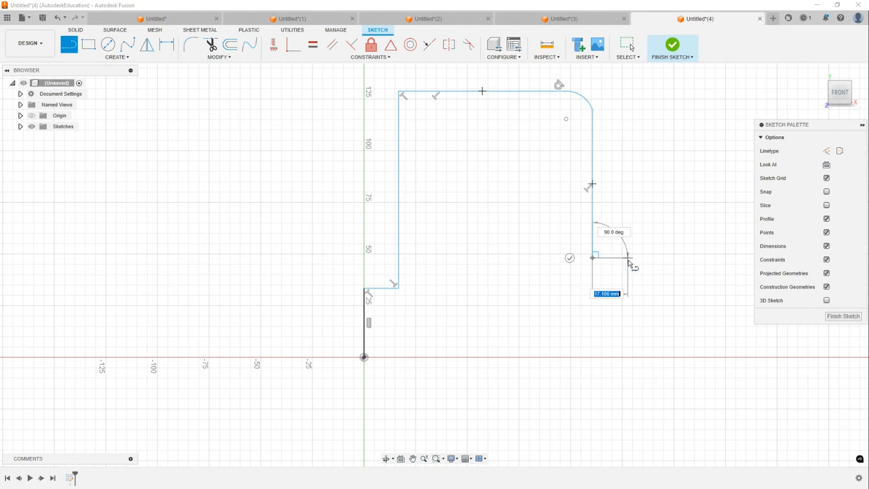
{"action": "left_click", "coordinate": [628, 258]}
{"action": "left_click", "coordinate": [628, 358]}
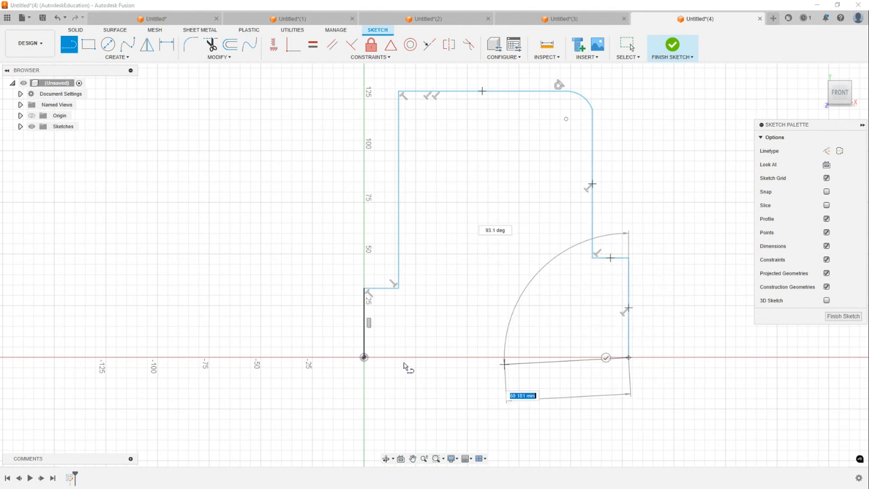
{"action": "left_click", "coordinate": [364, 357]}
{"action": "key", "text": "Escape"}
- Draw two circles side by side in empty space to the right of the profile
{"action": "mouse_move", "coordinate": [615, 151]}
{"action": "middle_mouse_down"}
{"action": "mouse_move", "coordinate": [472, 148]}
{"action": "mouse_move", "coordinate": [552, 186]}
{"action": "mouse_move", "coordinate": [595, 139]}
{"action": "middle_mouse_up"}
{"action": "scroll", "coordinate": [579, 161], "scroll_direction": "up", "scroll_amount": 1}
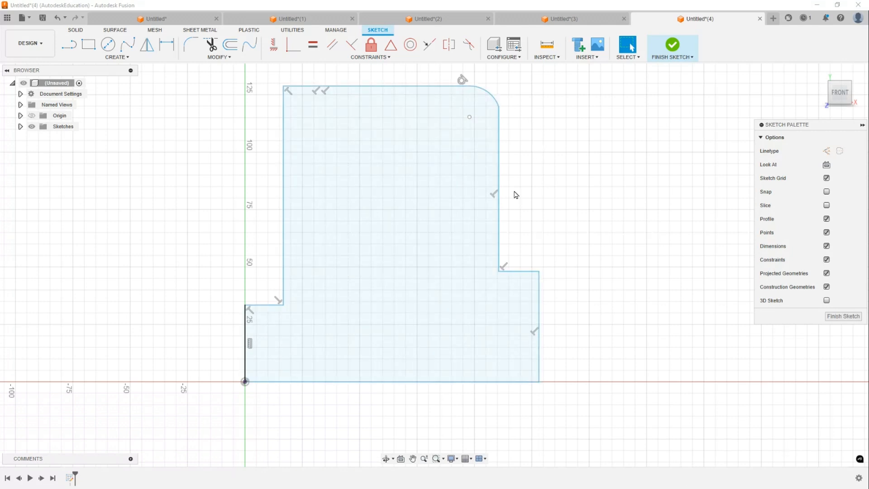
{"action": "left_click", "coordinate": [609, 168]}
{"action": "key", "text": "c"}
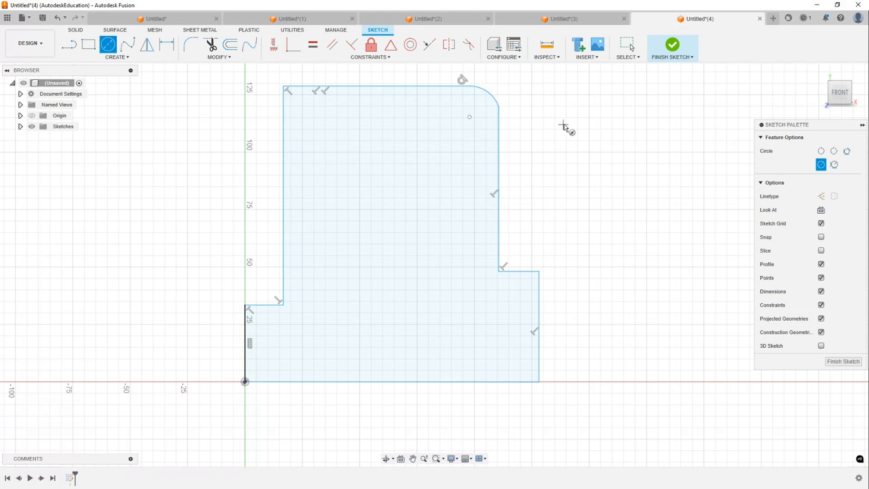
{"action": "scroll", "coordinate": [604, 159], "scroll_direction": "down", "scroll_amount": 3}
{"action": "middle_click_drag", "start_coordinate": [605, 159], "coordinate": [479, 147]}
{"action": "left_click", "coordinate": [513, 122]}
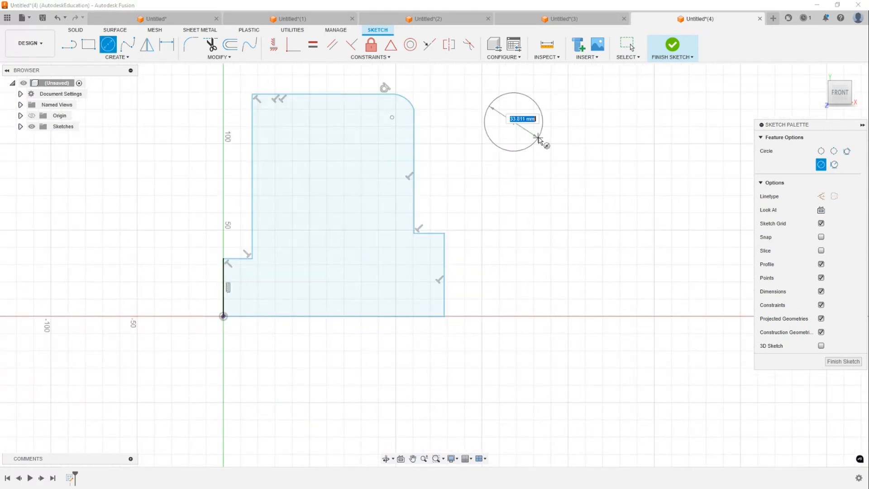
{"action": "left_click", "coordinate": [532, 132]}
{"action": "left_click", "coordinate": [583, 121]}
{"action": "left_click", "coordinate": [598, 122]}
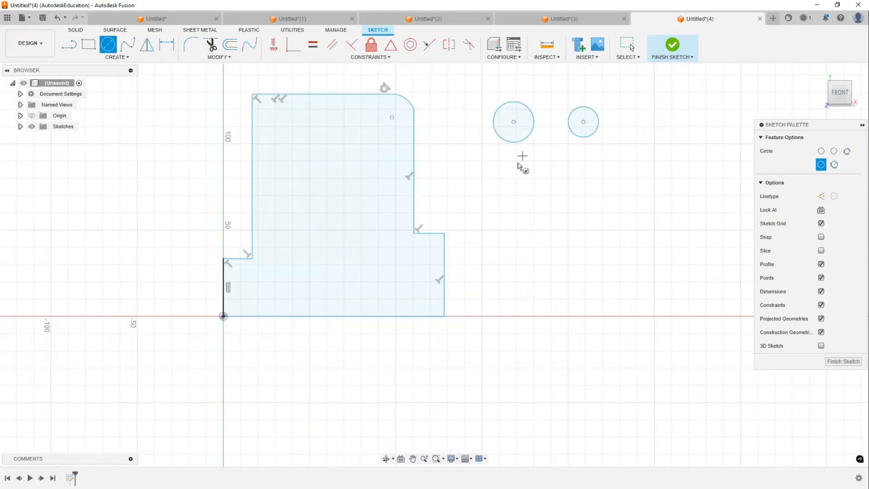
- Draw four more circles below them, forming two columns of three circles
{"action": "left_click", "coordinate": [513, 171]}
{"action": "left_click", "coordinate": [528, 186]}
{"action": "left_click", "coordinate": [581, 171]}
{"action": "left_click", "coordinate": [595, 186]}
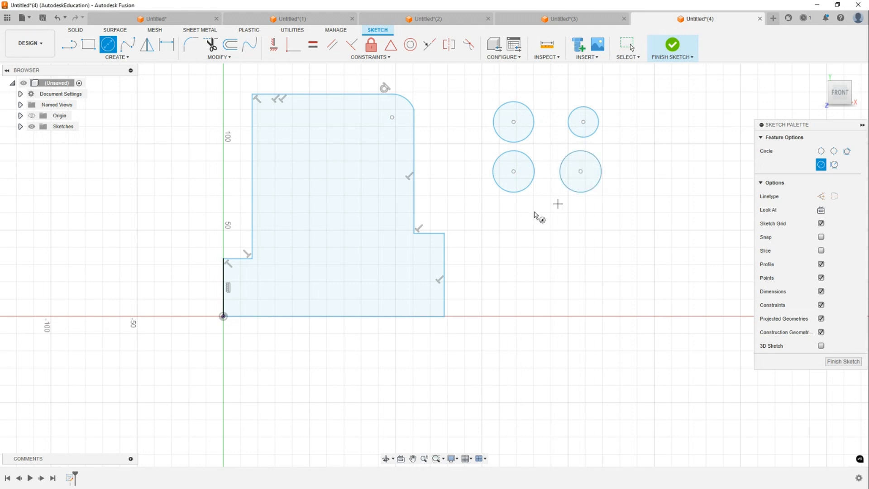
{"action": "left_click", "coordinate": [502, 226]}
{"action": "left_click", "coordinate": [528, 230]}
{"action": "left_click", "coordinate": [581, 226]}
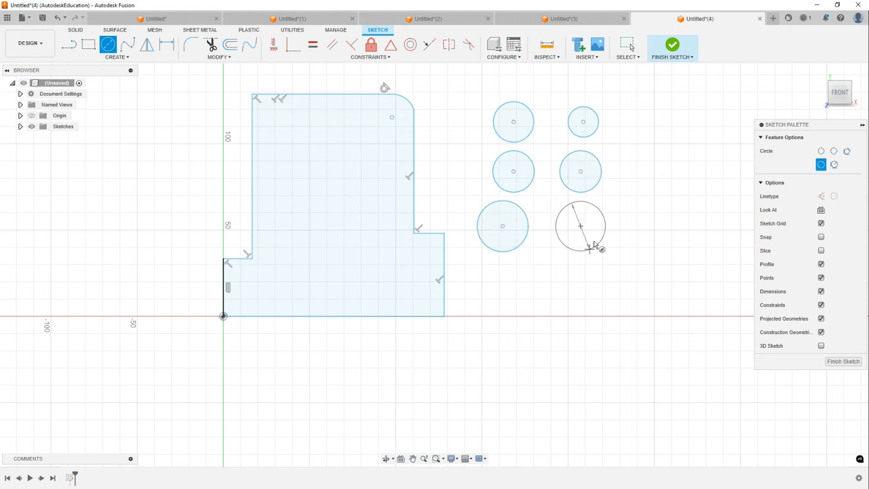
{"action": "left_click", "coordinate": [597, 244]}
{"action": "key", "text": "Escape"}
{"action": "key", "text": "Escape"}
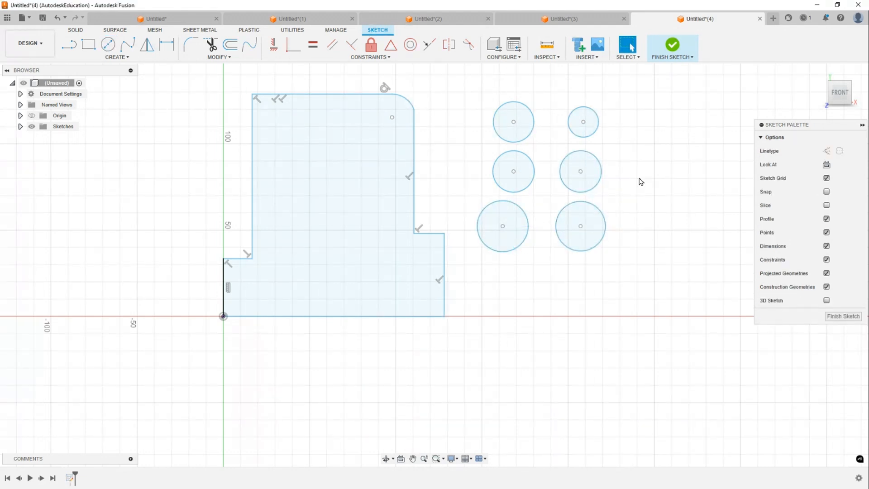
- Dimension the top-right circle's diameter to 12 mm
{"action": "key", "text": "d"}
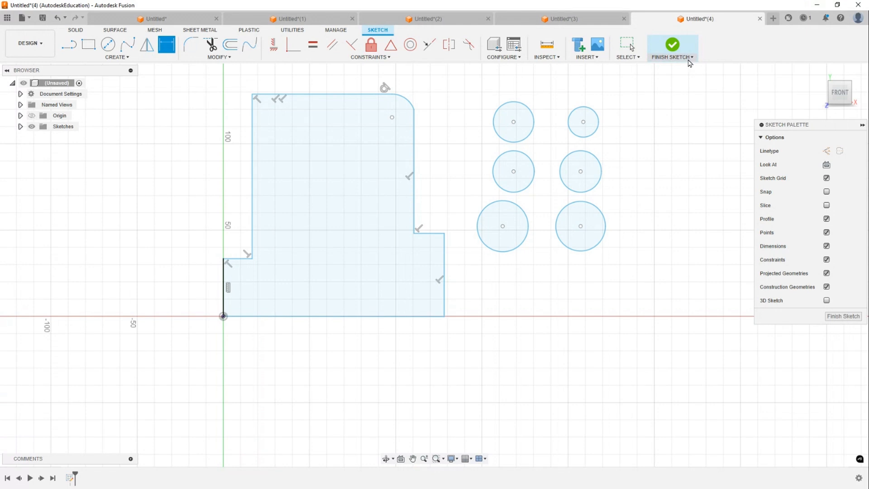
{"action": "left_click", "coordinate": [596, 119]}
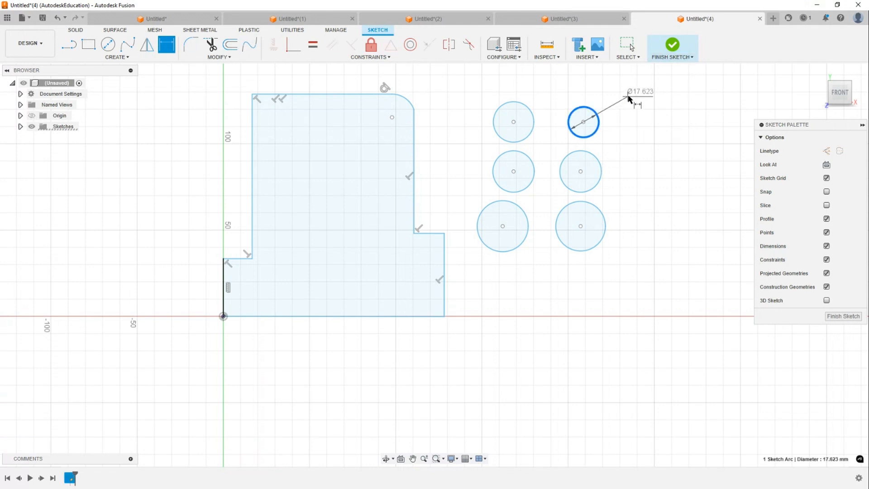
{"action": "left_click", "coordinate": [628, 96]}
{"action": "type", "text": "12"}
{"action": "key", "text": "Return"}
{"action": "key", "text": "Escape"}
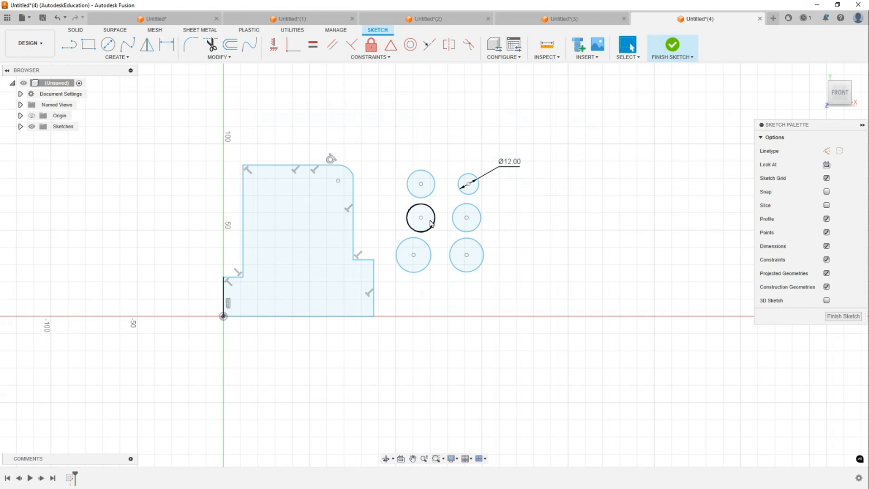
{"action": "scroll", "coordinate": [380, 182], "scroll_direction": "up", "scroll_amount": 2}
{"action": "scroll", "coordinate": [390, 199], "scroll_direction": "up", "scroll_amount": 1}
{"action": "middle_click_drag", "start_coordinate": [399, 219], "coordinate": [553, 174]}
{"action": "middle_click_drag", "start_coordinate": [659, 146], "coordinate": [597, 152]}
{"action": "scroll", "coordinate": [552, 137], "scroll_direction": "up", "scroll_amount": 2}
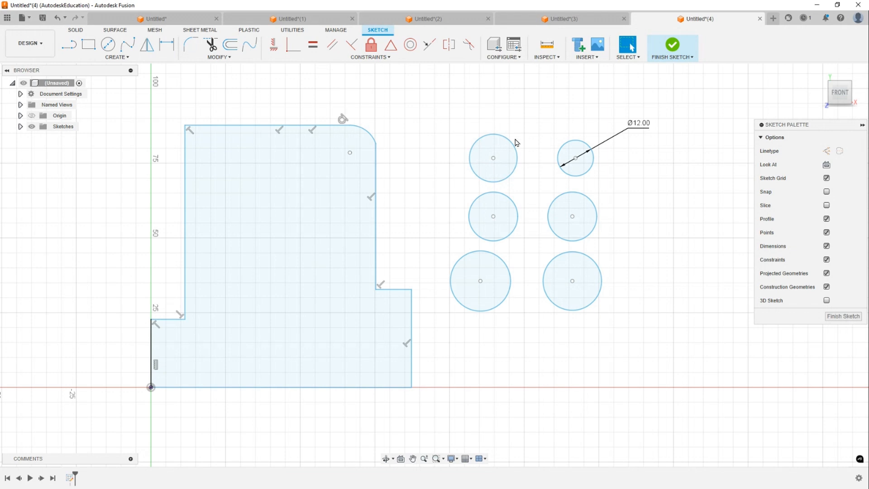
{"action": "key", "text": "d"}
{"action": "left_click", "coordinate": [512, 158]}
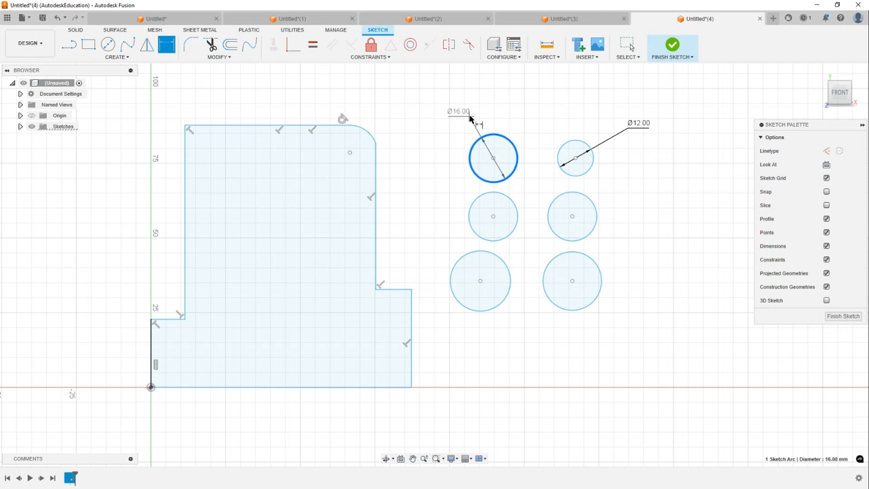
{"action": "left_click", "coordinate": [471, 118]}
{"action": "key", "text": "Return"}
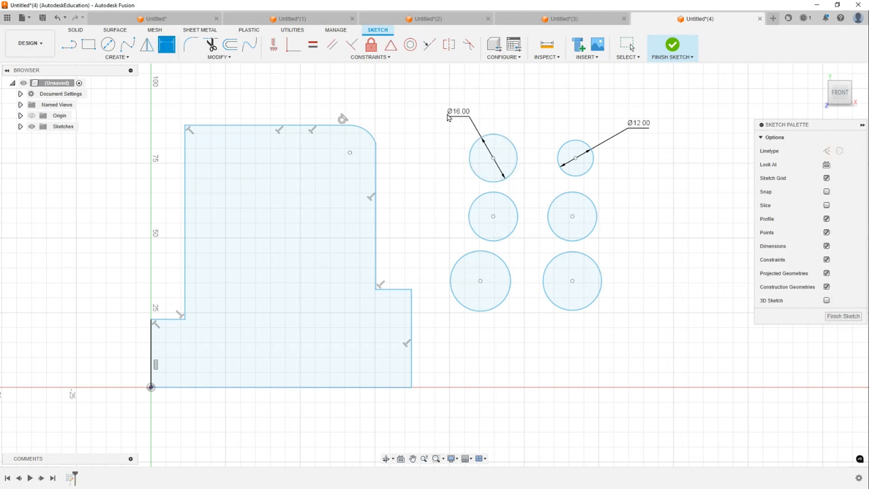
{"action": "key", "text": "Escape"}
{"action": "left_click", "coordinate": [460, 117]}
{"action": "key", "text": "Delete"}
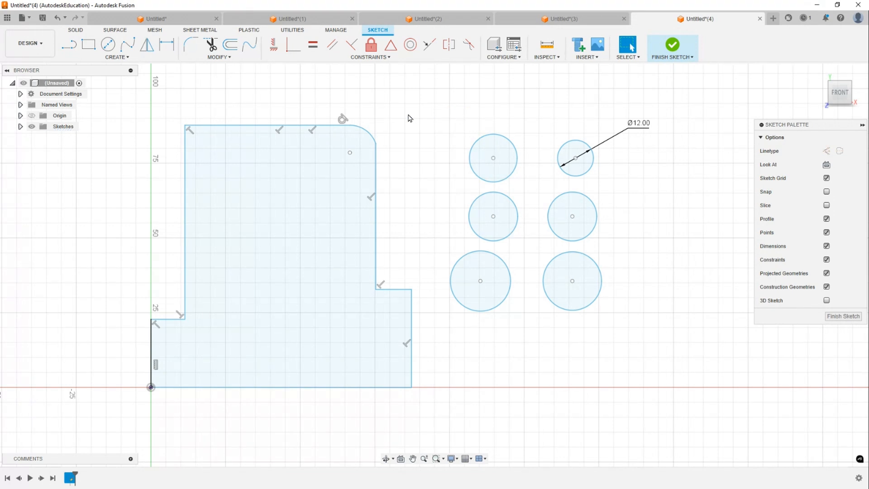
- Make all six circles equal in size to the dimensioned top-right circle
{"action": "left_click", "coordinate": [314, 44]}
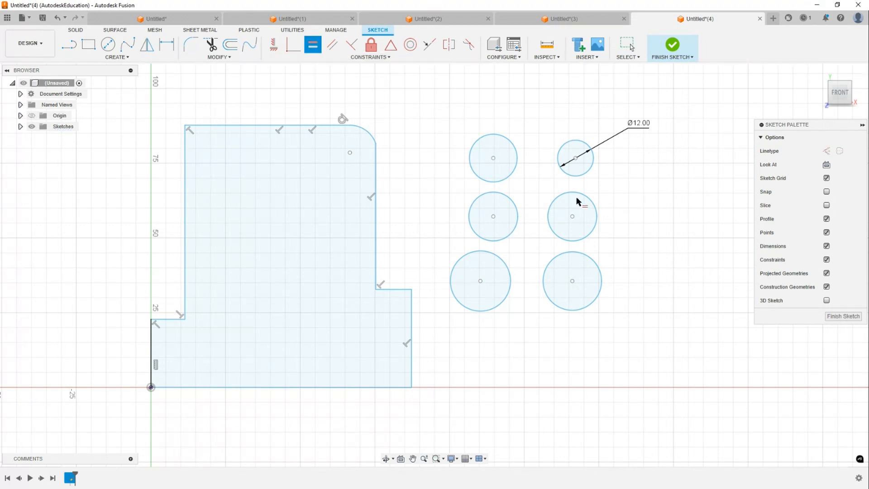
{"action": "left_click", "coordinate": [586, 176]}
{"action": "left_click", "coordinate": [511, 178]}
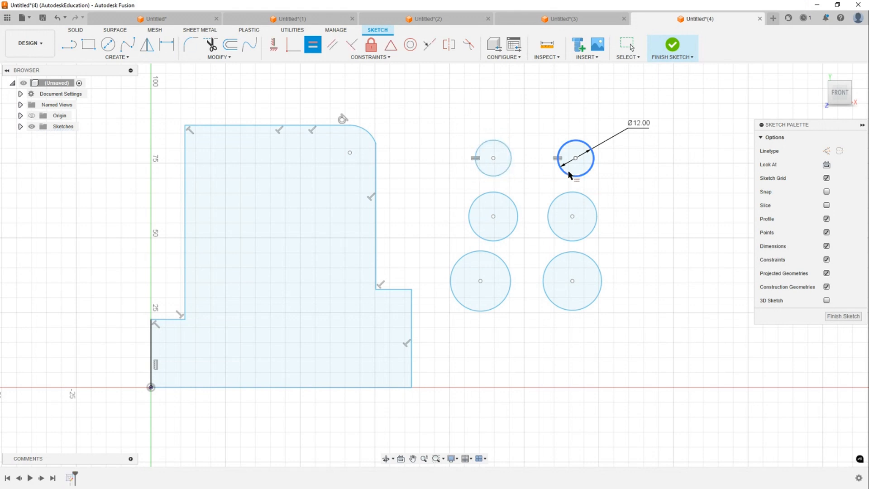
{"action": "left_click", "coordinate": [513, 199]}
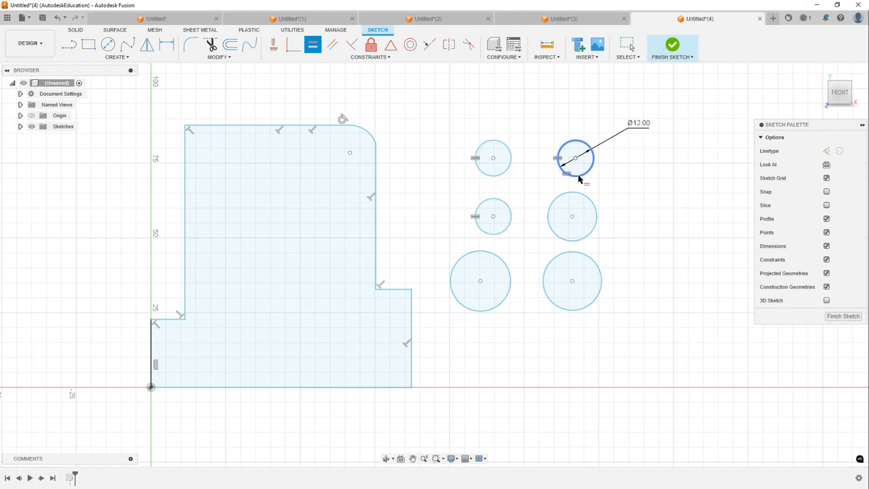
{"action": "left_click", "coordinate": [586, 174]}
{"action": "left_click", "coordinate": [582, 193]}
{"action": "left_click", "coordinate": [582, 179]}
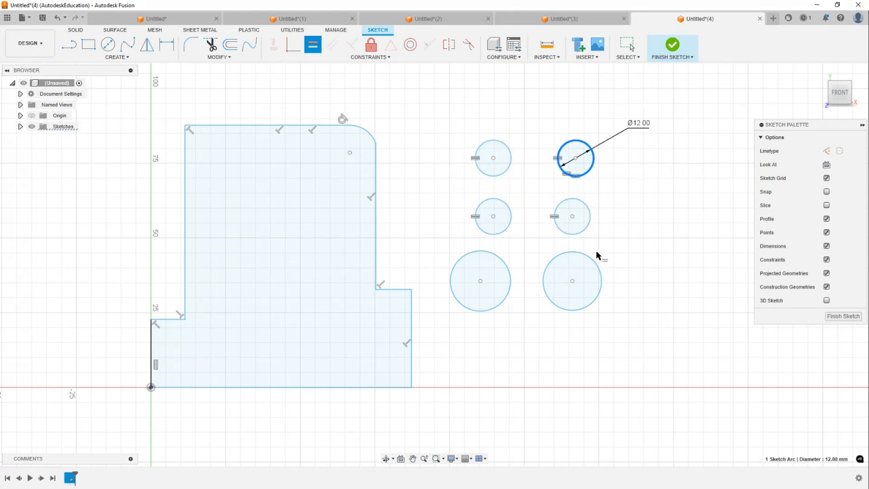
{"action": "left_click", "coordinate": [594, 260]}
{"action": "left_click", "coordinate": [587, 174]}
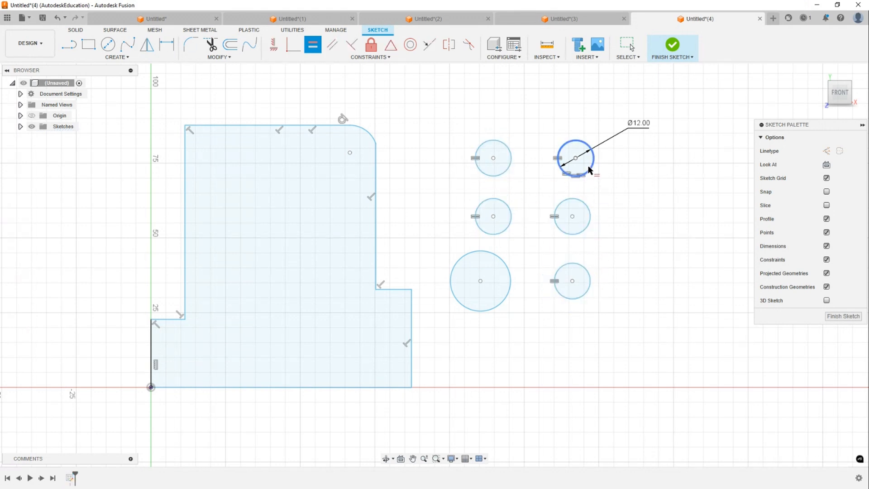
{"action": "left_click", "coordinate": [511, 272]}
{"action": "key", "text": "Escape"}
- Set the circle diameter dimension to 15 mm and afterwards to 20 mm
{"action": "left_click", "coordinate": [636, 131]}
{"action": "double_click", "coordinate": [636, 131]}
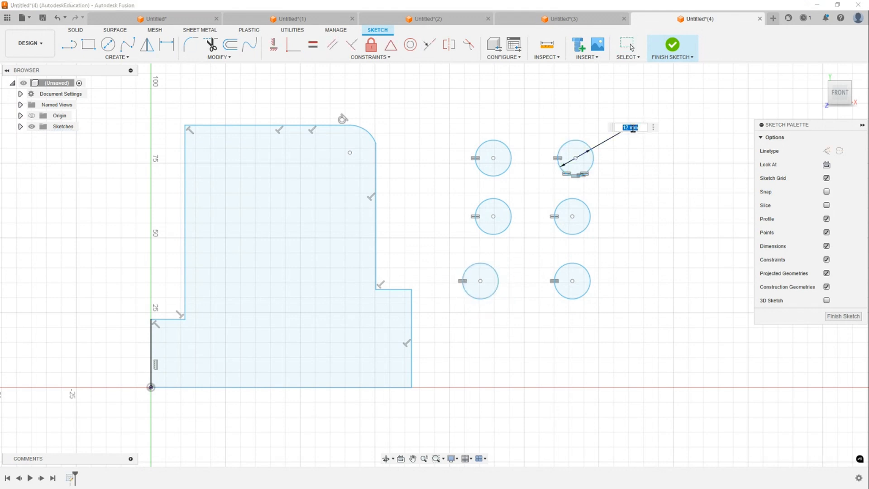
{"action": "type", "text": "15"}
{"action": "key", "text": "Return"}
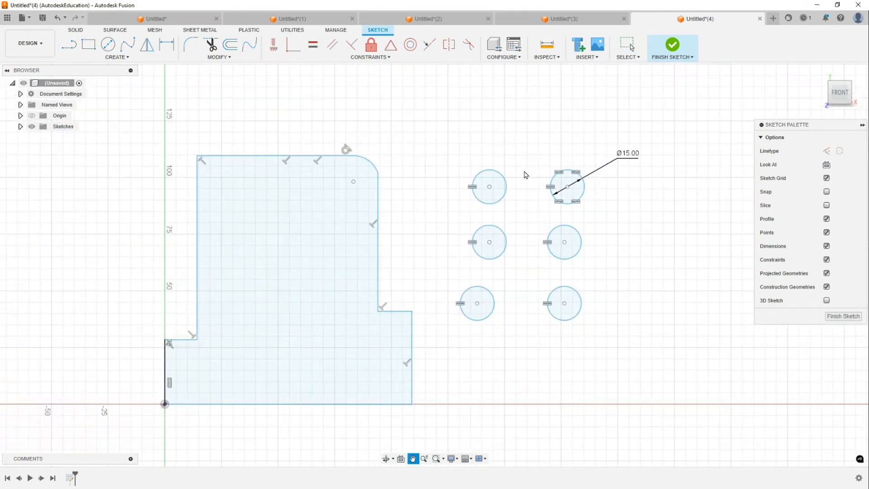
{"action": "double_click", "coordinate": [620, 156]}
{"action": "type", "text": "20"}
{"action": "key", "text": "Return"}
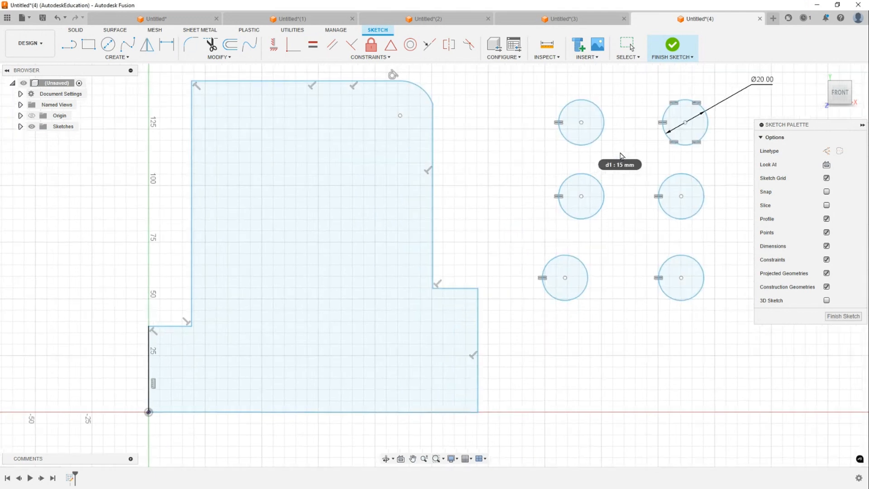
- Set the circle diameter dimension back to 12 mm
{"action": "double_click", "coordinate": [746, 100]}
{"action": "type", "text": "12"}
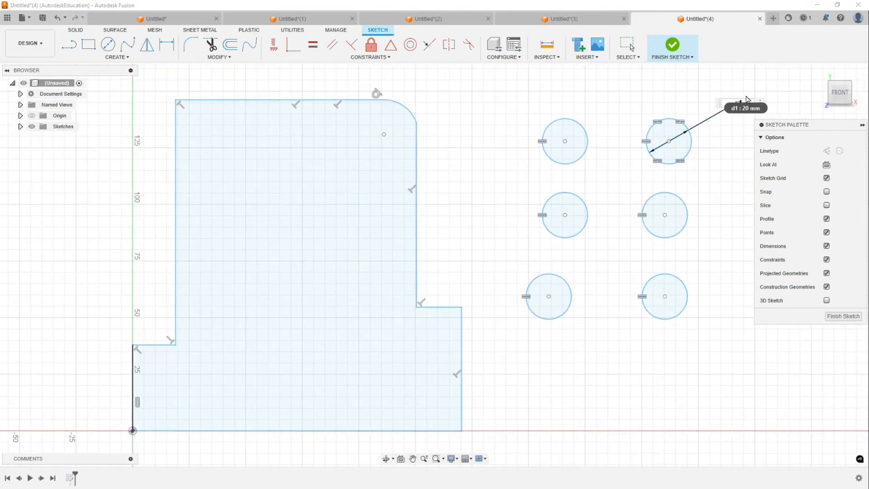
{"action": "key", "text": "Return"}
- Apply a horizontal constraint between the centres of the top-right and top-left circles
{"action": "mouse_move", "coordinate": [417, 196]}
{"action": "middle_mouse_down"}
{"action": "mouse_move", "coordinate": [486, 159]}
{"action": "mouse_move", "coordinate": [449, 155]}
{"action": "middle_mouse_up"}
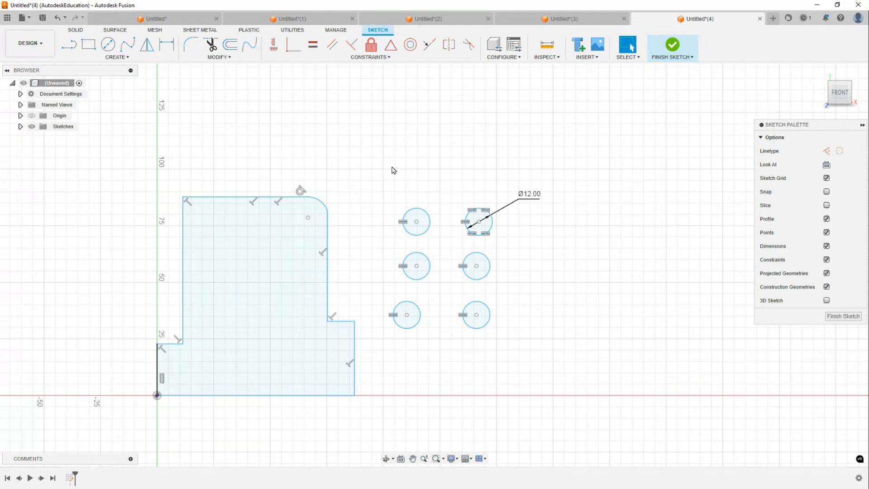
{"action": "left_click", "coordinate": [273, 45]}
{"action": "scroll", "coordinate": [384, 131], "scroll_direction": "up", "scroll_amount": 2}
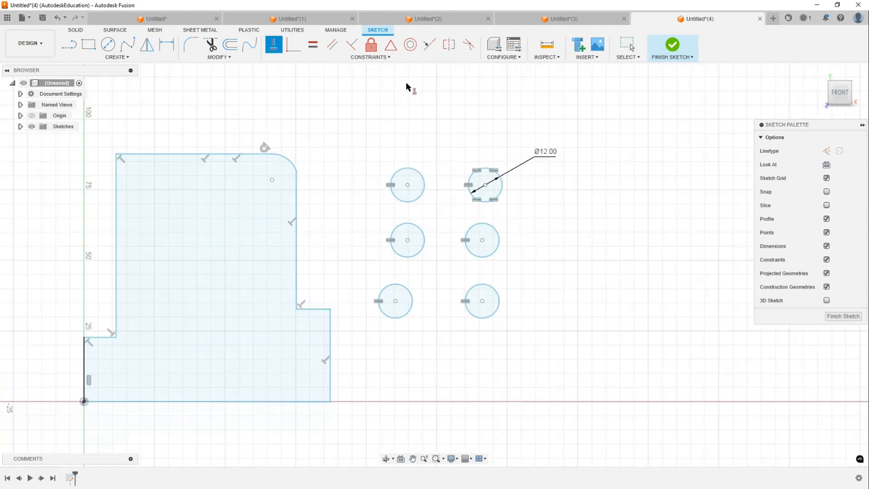
{"action": "scroll", "coordinate": [443, 100], "scroll_direction": "up", "scroll_amount": 1}
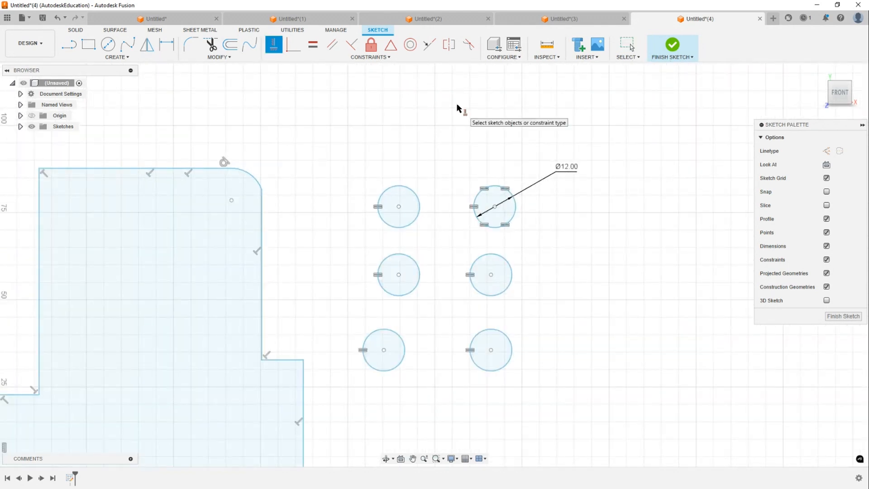
{"action": "left_click", "coordinate": [495, 206]}
{"action": "left_click", "coordinate": [399, 207]}
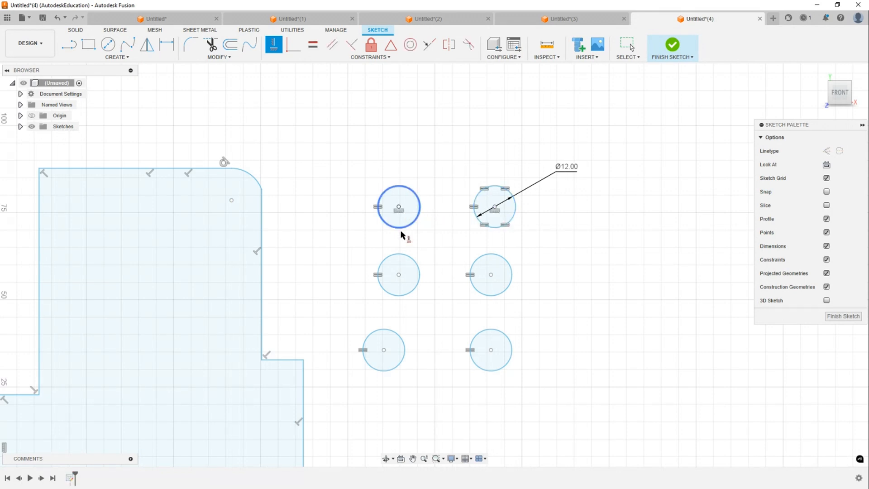
- Constrain the centres of the middle pair and of the bottom pair of circles horizontally
{"action": "key", "text": "Escape"}
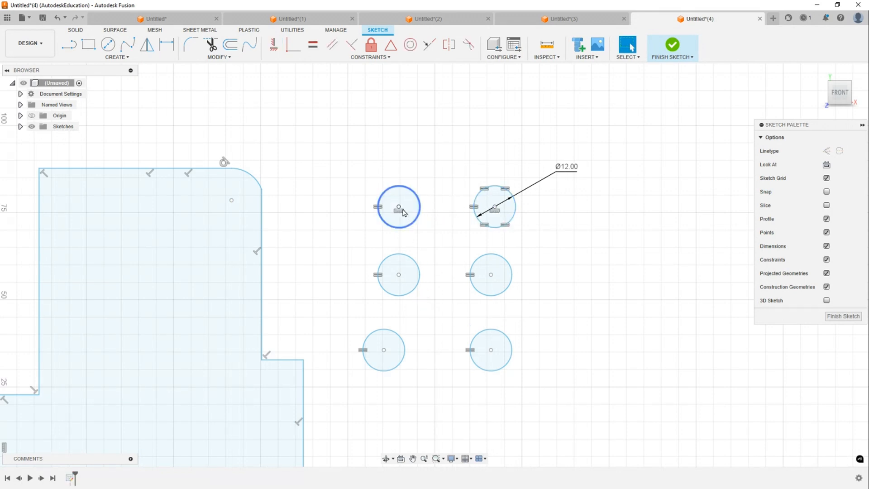
{"action": "mouse_move", "coordinate": [398, 207]}
{"action": "left_mouse_down"}
{"action": "mouse_move", "coordinate": [380, 200]}
{"action": "mouse_move", "coordinate": [383, 167]}
{"action": "mouse_move", "coordinate": [358, 177]}
{"action": "mouse_move", "coordinate": [451, 192]}
{"action": "mouse_move", "coordinate": [372, 182]}
{"action": "mouse_move", "coordinate": [395, 204]}
{"action": "left_mouse_up"}
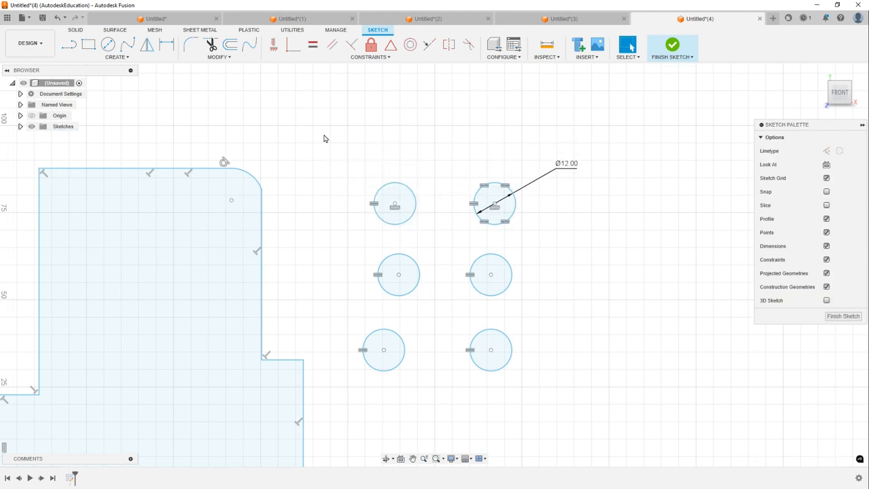
{"action": "left_click", "coordinate": [276, 51]}
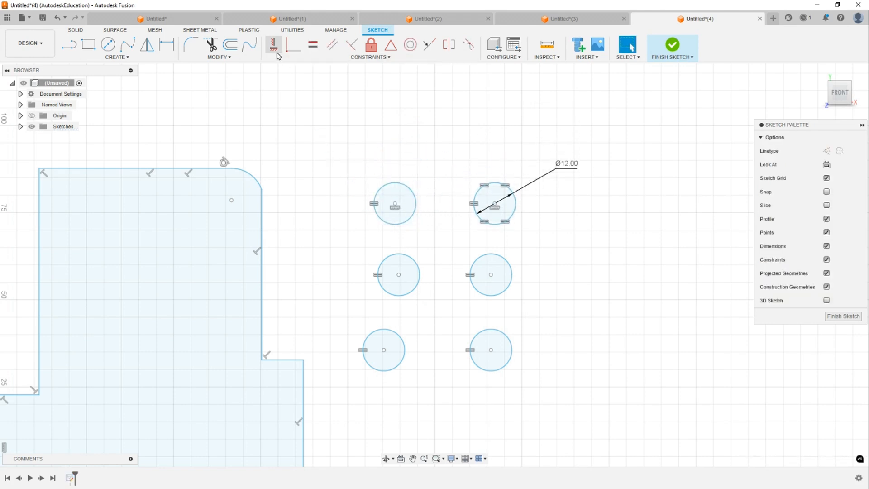
{"action": "left_click", "coordinate": [492, 275]}
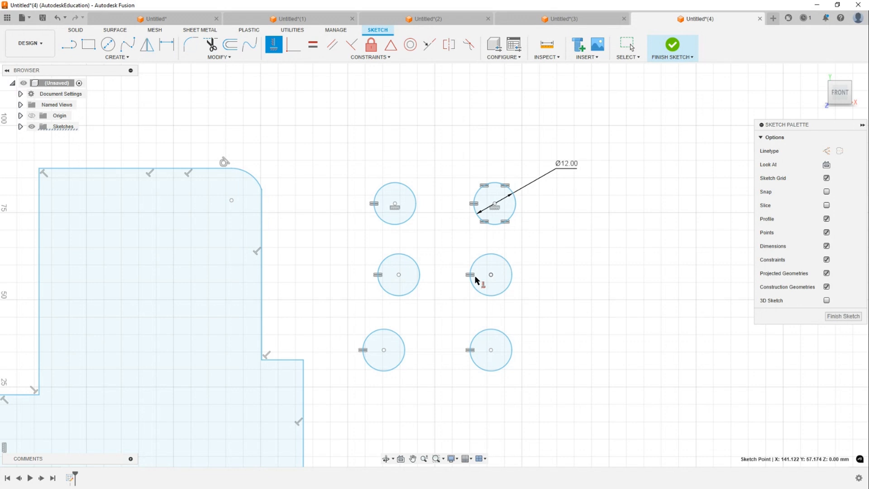
{"action": "left_click", "coordinate": [400, 275]}
{"action": "middle_click_drag", "start_coordinate": [445, 229], "coordinate": [457, 186]}
{"action": "left_click", "coordinate": [503, 307]}
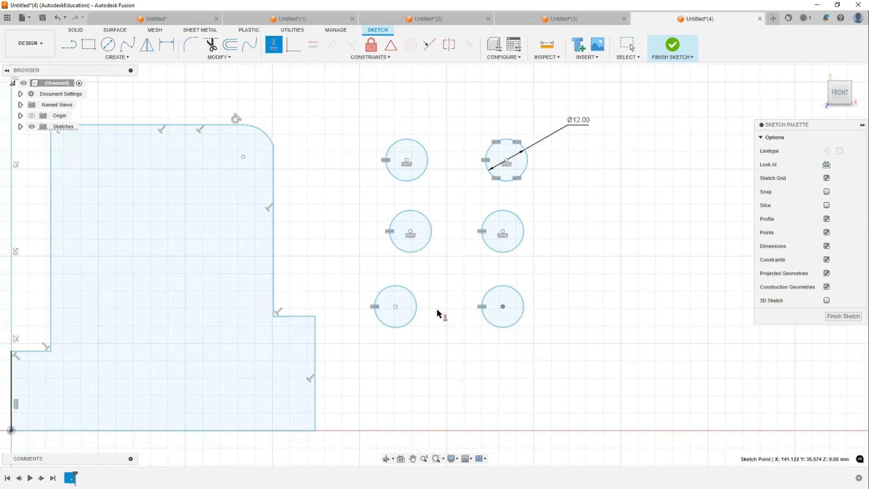
{"action": "left_click", "coordinate": [396, 307]}
{"action": "key", "text": "Escape"}
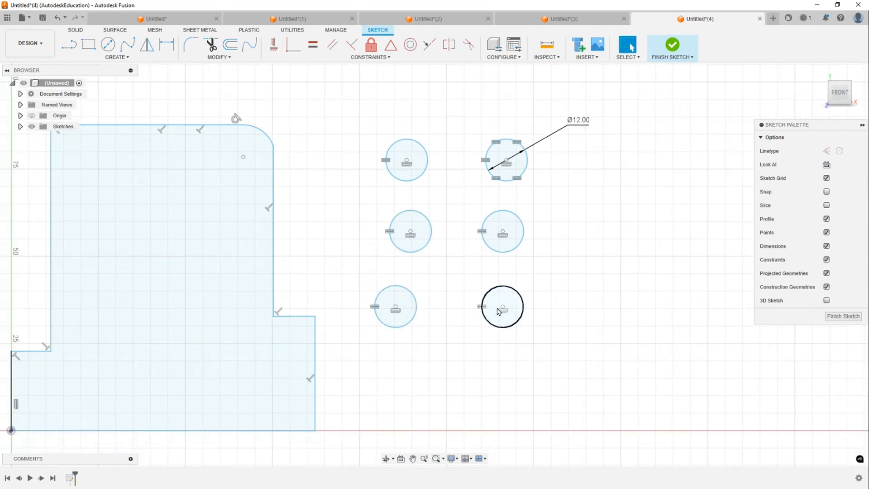
- Align the centres of the left column of circles vertically with a vertical constraint
{"action": "left_click_drag", "start_coordinate": [502, 307], "coordinate": [484, 307]}
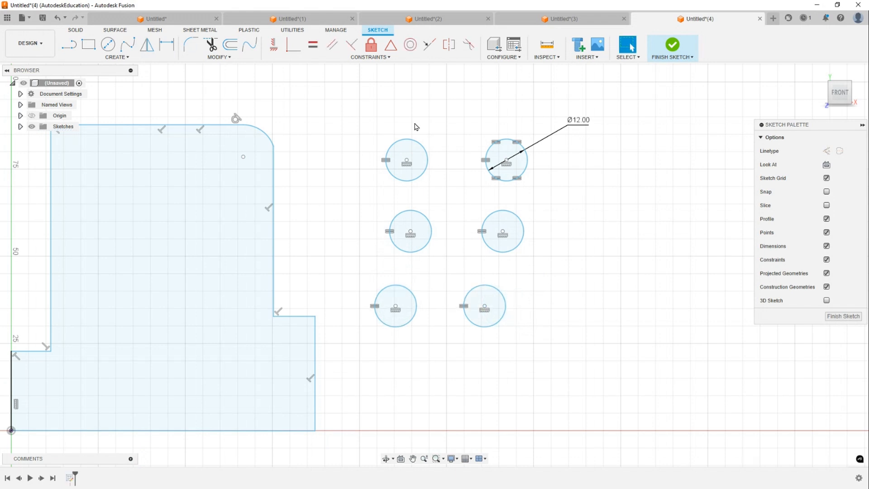
{"action": "left_click", "coordinate": [274, 45]}
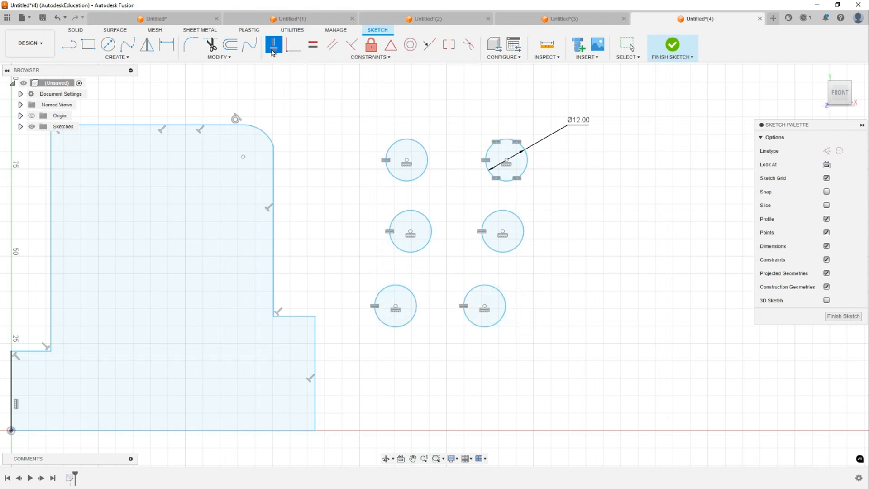
{"action": "left_click", "coordinate": [407, 167]}
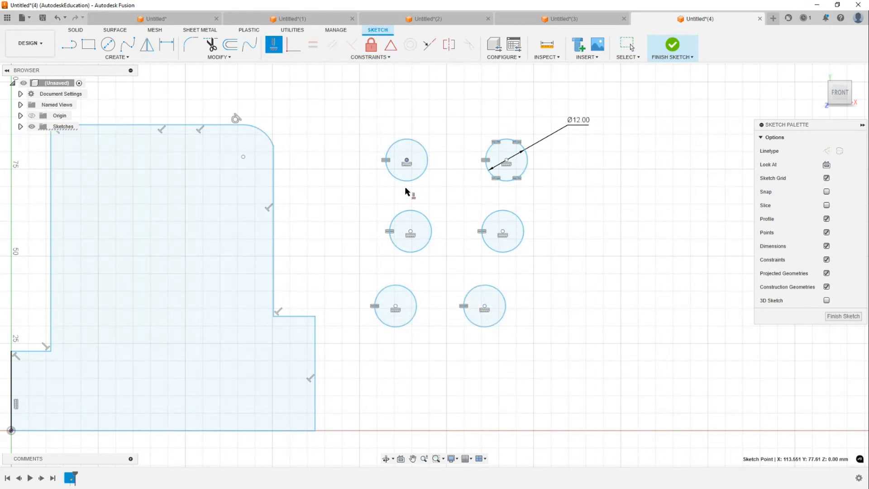
{"action": "left_click", "coordinate": [411, 232]}
{"action": "left_click", "coordinate": [408, 232]}
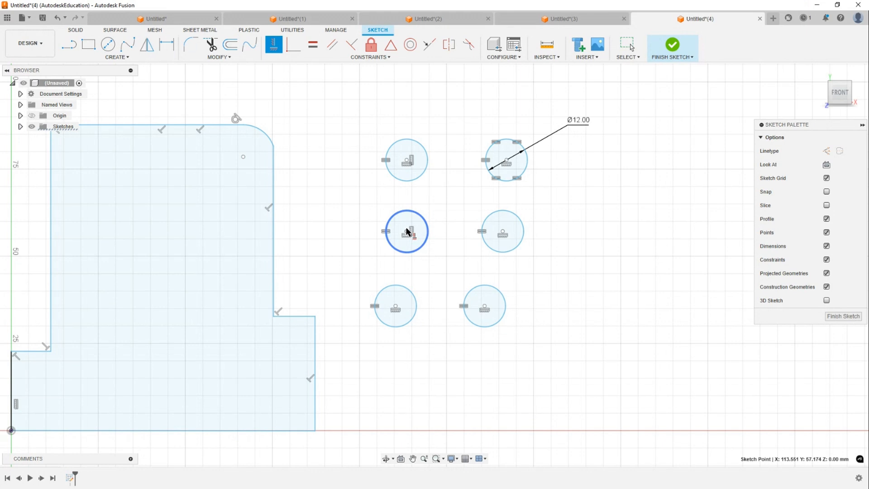
{"action": "left_click", "coordinate": [395, 306]}
{"action": "key", "text": "Escape"}
- Align the centres of the right column of circles vertically with a vertical constraint
{"action": "mouse_move", "coordinate": [413, 163]}
{"action": "left_mouse_down"}
{"action": "mouse_move", "coordinate": [357, 105]}
{"action": "mouse_move", "coordinate": [430, 206]}
{"action": "mouse_move", "coordinate": [393, 139]}
{"action": "mouse_move", "coordinate": [375, 172]}
{"action": "mouse_move", "coordinate": [426, 147]}
{"action": "mouse_move", "coordinate": [361, 154]}
{"action": "mouse_move", "coordinate": [409, 172]}
{"action": "mouse_move", "coordinate": [409, 145]}
{"action": "mouse_move", "coordinate": [410, 190]}
{"action": "mouse_move", "coordinate": [410, 149]}
{"action": "mouse_move", "coordinate": [405, 161]}
{"action": "left_mouse_up"}
{"action": "mouse_move", "coordinate": [410, 158]}
{"action": "left_mouse_down"}
{"action": "mouse_move", "coordinate": [424, 151]}
{"action": "mouse_move", "coordinate": [416, 162]}
{"action": "mouse_move", "coordinate": [405, 140]}
{"action": "mouse_move", "coordinate": [427, 157]}
{"action": "mouse_move", "coordinate": [455, 140]}
{"action": "mouse_move", "coordinate": [402, 132]}
{"action": "mouse_move", "coordinate": [455, 114]}
{"action": "mouse_move", "coordinate": [419, 168]}
{"action": "mouse_move", "coordinate": [423, 157]}
{"action": "left_mouse_up"}
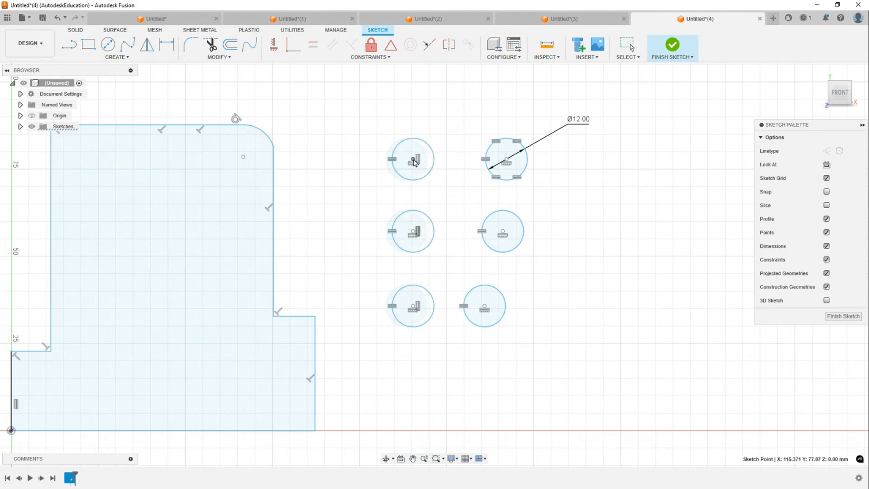
{"action": "left_click", "coordinate": [274, 45]}
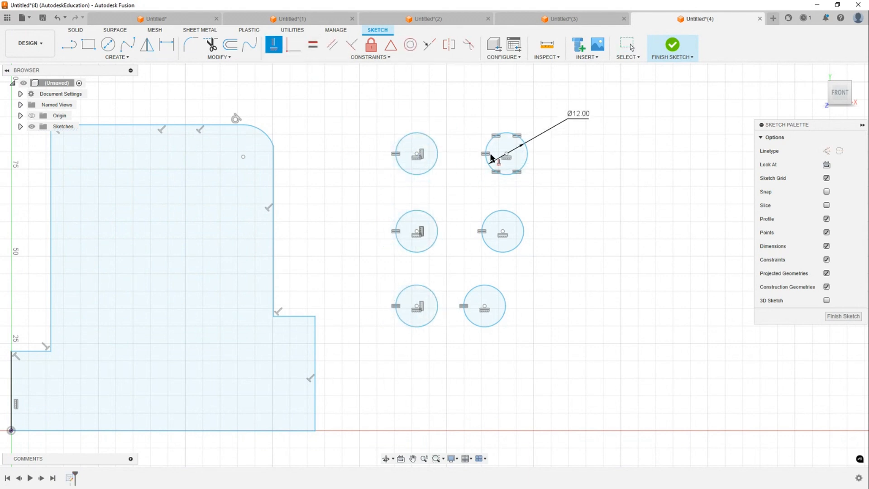
{"action": "left_click", "coordinate": [508, 154]}
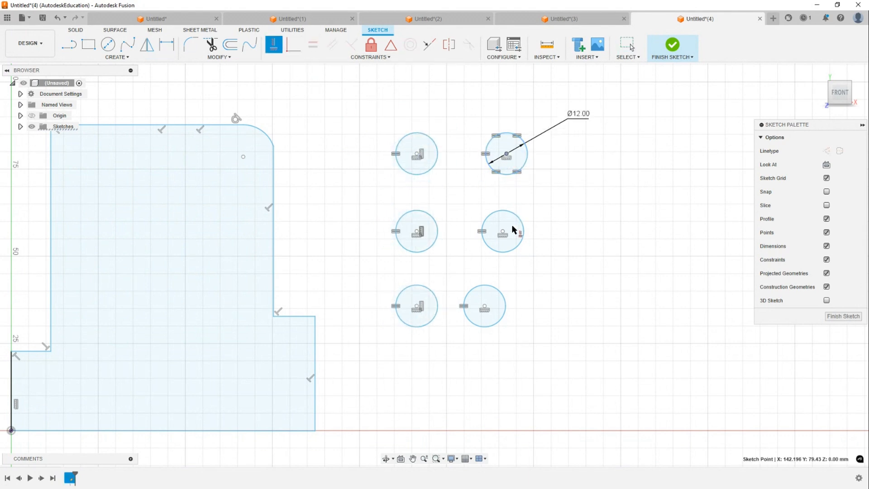
{"action": "left_click", "coordinate": [504, 233]}
{"action": "left_click", "coordinate": [505, 232]}
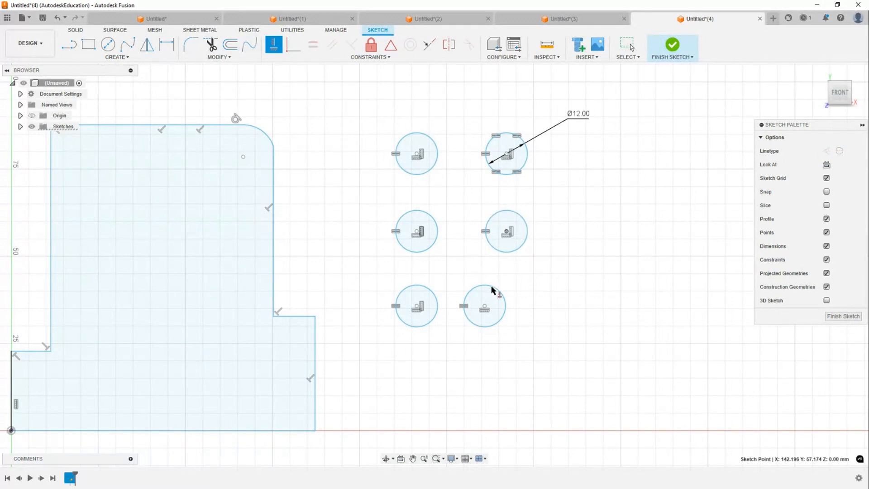
{"action": "left_click", "coordinate": [485, 307]}
{"action": "key", "text": "Escape"}
- Select all six circles and move them onto the bracket profile
{"action": "mouse_move", "coordinate": [506, 155]}
{"action": "left_mouse_down"}
{"action": "mouse_move", "coordinate": [515, 162]}
{"action": "mouse_move", "coordinate": [498, 152]}
{"action": "left_mouse_up"}
{"action": "middle_click_drag", "start_coordinate": [457, 142], "coordinate": [561, 140]}
{"action": "scroll", "coordinate": [419, 153], "scroll_direction": "down", "scroll_amount": 1}
{"action": "middle_click_drag", "start_coordinate": [418, 153], "coordinate": [449, 141]}
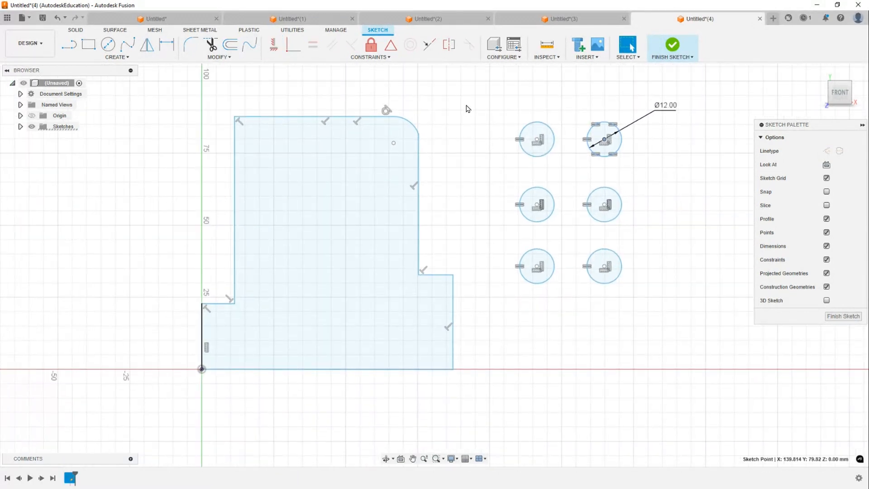
{"action": "scroll", "coordinate": [469, 109], "scroll_direction": "down", "scroll_amount": 1}
{"action": "middle_click_drag", "start_coordinate": [478, 111], "coordinate": [466, 116]}
{"action": "left_click", "coordinate": [466, 116]}
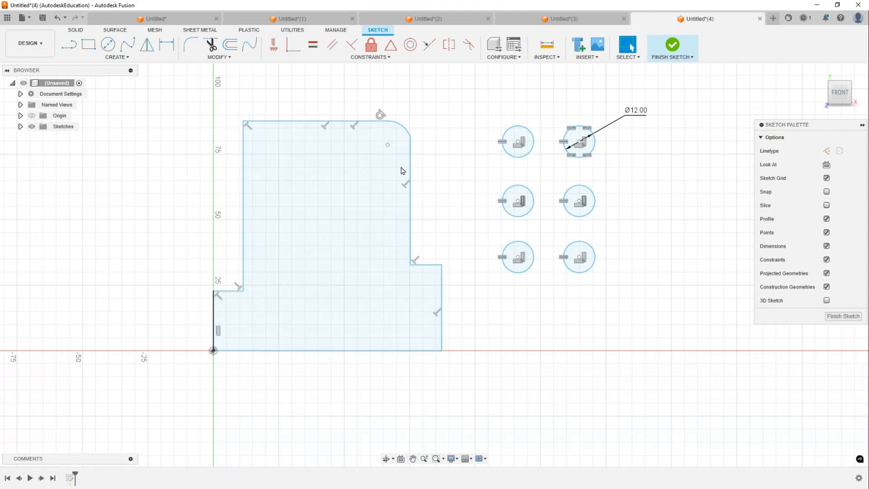
{"action": "left_click_drag", "start_coordinate": [469, 91], "coordinate": [625, 277]}
{"action": "left_click_drag", "start_coordinate": [469, 88], "coordinate": [629, 293]}
{"action": "left_click_drag", "start_coordinate": [535, 260], "coordinate": [319, 317]}
{"action": "left_click", "coordinate": [479, 178]}
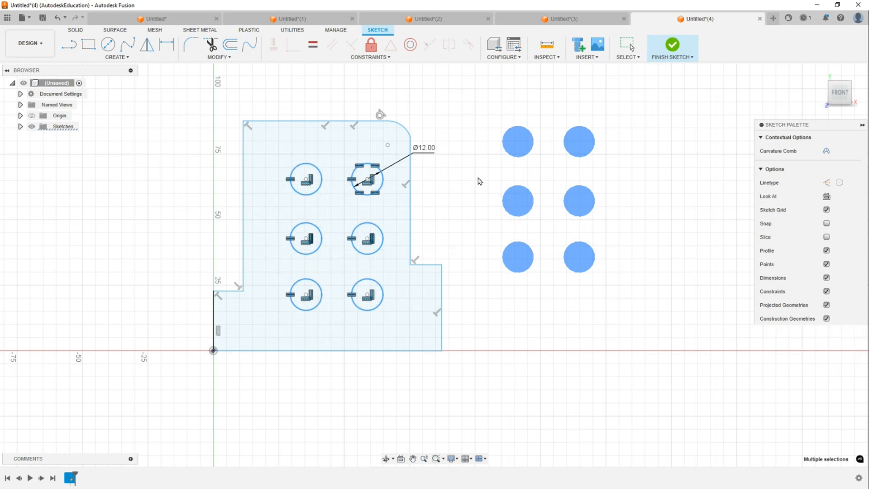
- Dimension the horizontal distance from the left edge to the bottom-left circle's centre as 30 mm
{"action": "scroll", "coordinate": [471, 171], "scroll_direction": "up", "scroll_amount": 2}
{"action": "middle_click_drag", "start_coordinate": [524, 192], "coordinate": [588, 159]}
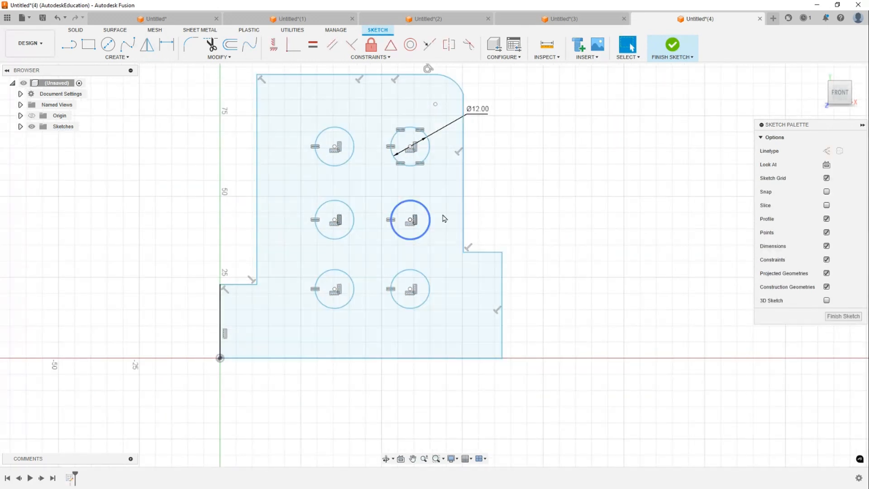
{"action": "key", "text": "d"}
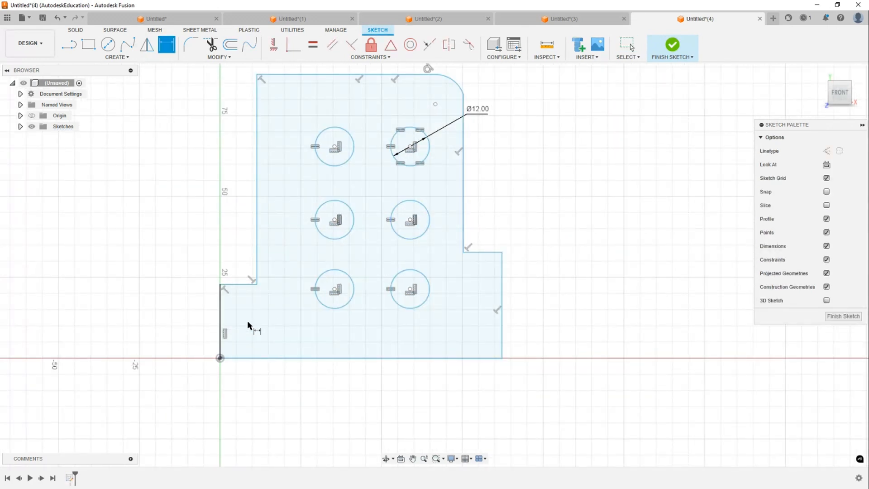
{"action": "left_click", "coordinate": [220, 319]}
{"action": "left_click", "coordinate": [335, 293]}
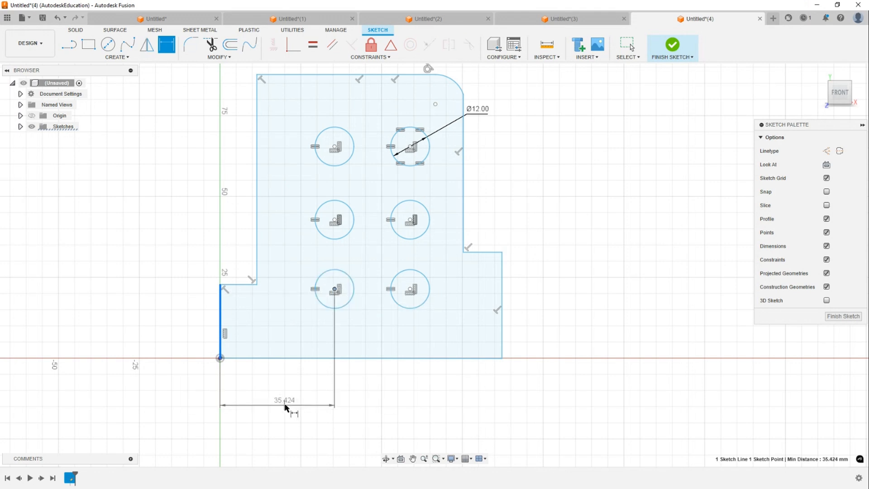
{"action": "left_click", "coordinate": [285, 405]}
{"action": "type", "text": "2.0"}
{"action": "key", "text": "Return"}
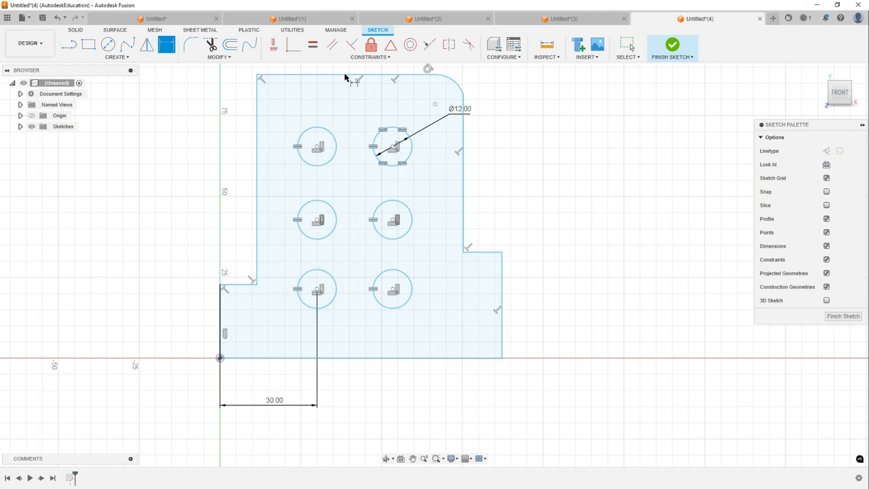
- Dimension the vertical distance from the bottom edge to the top-left circle's centre as 65 mm
{"action": "left_click", "coordinate": [317, 147]}
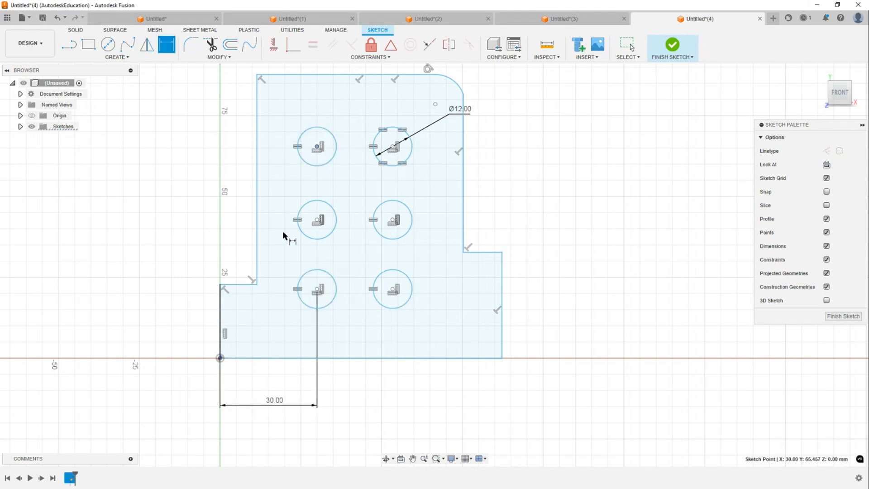
{"action": "left_click", "coordinate": [266, 359]}
{"action": "left_click", "coordinate": [161, 234]}
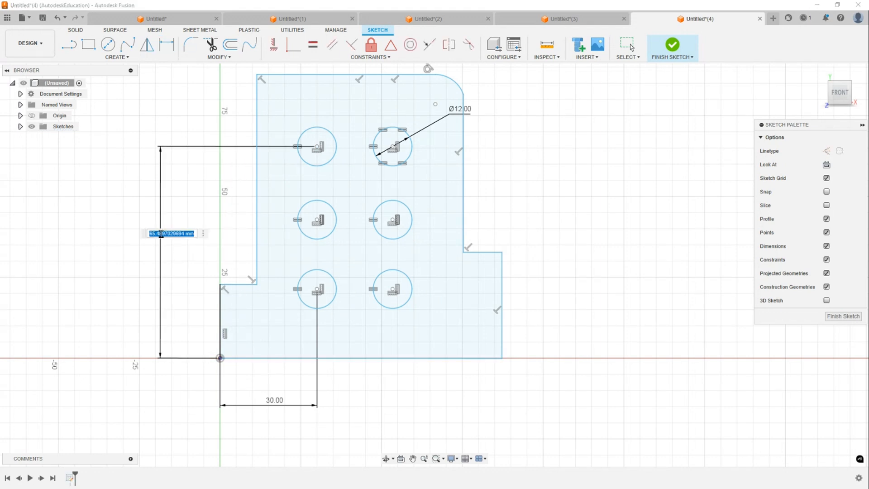
{"action": "type", "text": "65"}
{"action": "key", "text": "Return"}
{"action": "scroll", "coordinate": [383, 215], "scroll_direction": "down", "scroll_amount": 2}
{"action": "middle_click_drag", "start_coordinate": [384, 214], "coordinate": [444, 242]}
{"action": "key", "text": "Escape"}
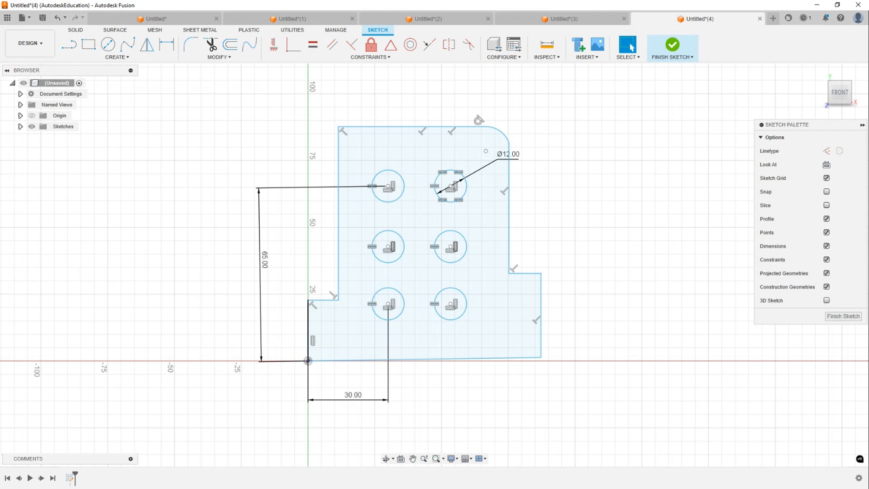
- Switch to Snipping Tool and capture a screenshot of the sketch
{"action": "key", "text": "alt+Tab"}
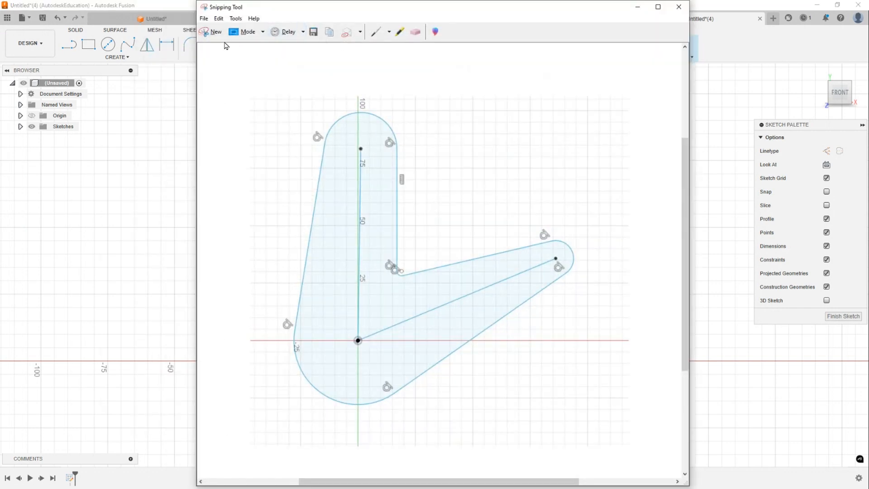
{"action": "left_click", "coordinate": [216, 38]}
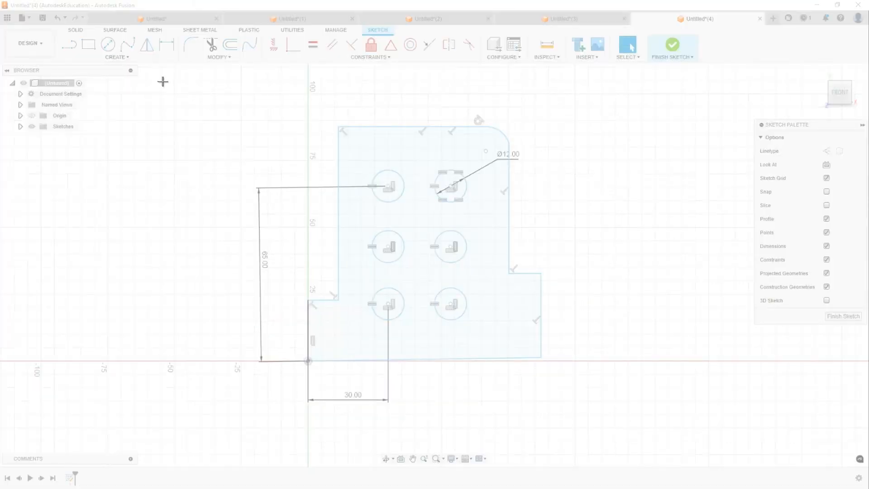
{"action": "mouse_move", "coordinate": [162, 81]}
{"action": "left_mouse_down"}
{"action": "mouse_move", "coordinate": [584, 459]}
{"action": "mouse_move", "coordinate": [613, 446]}
{"action": "left_mouse_up"}
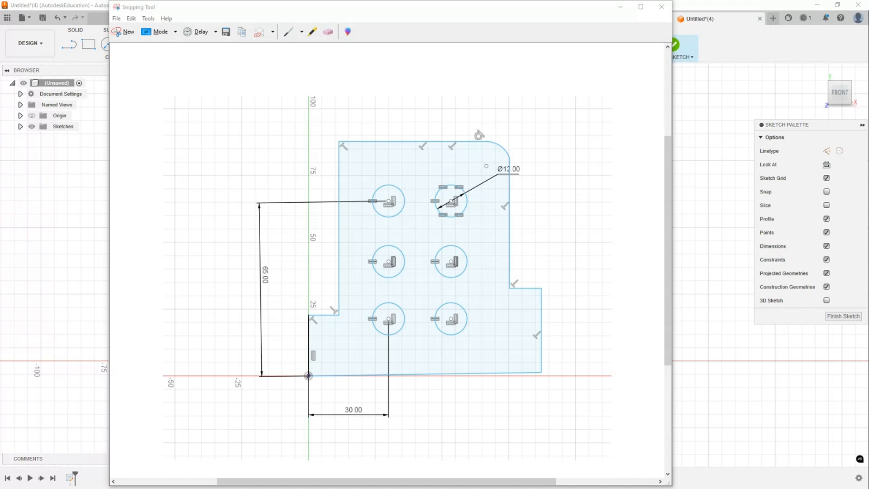
- Post the screenshot as a comment on the group post in Facebook
{"action": "left_click_drag", "start_coordinate": [473, 12], "coordinate": [0, 0]}
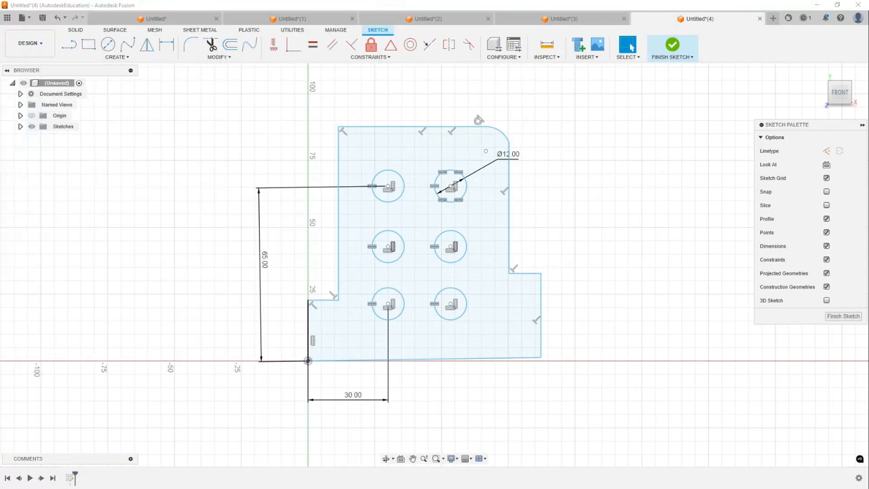
{"action": "left_click_drag", "start_coordinate": [204, 0], "coordinate": [272, 0]}
{"action": "scroll", "coordinate": [348, 270], "scroll_direction": "down", "scroll_amount": 1}
{"action": "left_click", "coordinate": [610, 328]}
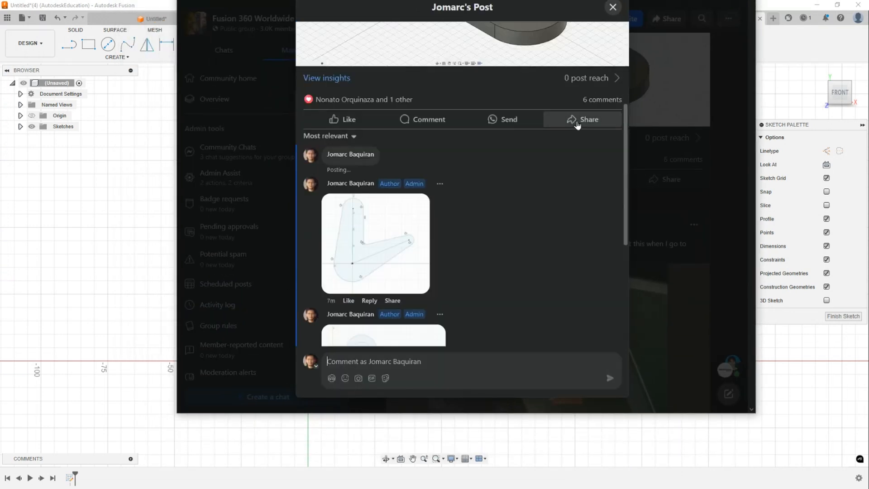
{"action": "scroll", "coordinate": [485, 190], "scroll_direction": "down", "scroll_amount": 5}
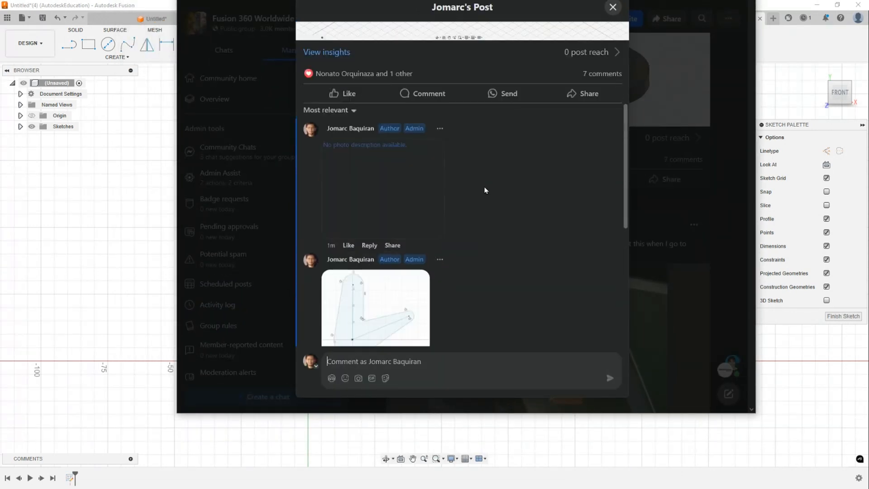
{"action": "scroll", "coordinate": [485, 190], "scroll_direction": "down", "scroll_amount": 3}
{"action": "scroll", "coordinate": [485, 190], "scroll_direction": "up", "scroll_amount": 3}
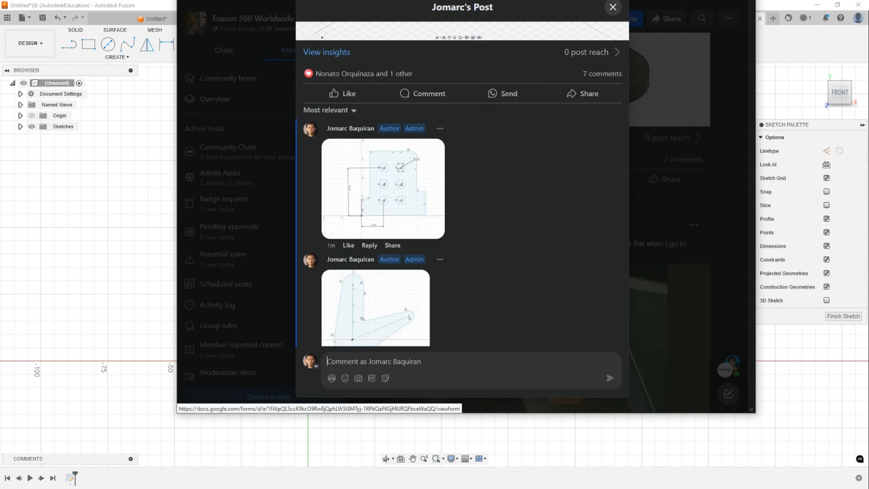
{"action": "left_click_drag", "start_coordinate": [462, 0], "coordinate": [868, 0]}
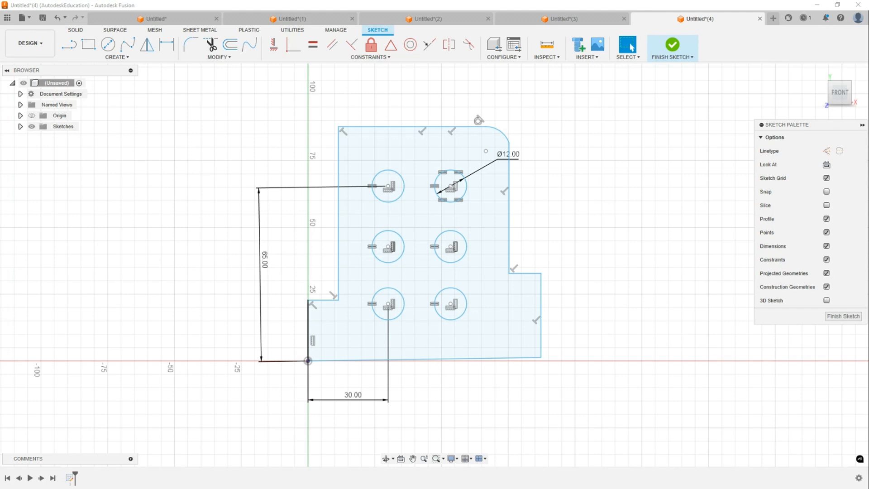
- Apply a horizontal constraint to the bracket's bottom edge
{"action": "left_click", "coordinate": [471, 362]}
{"action": "right_click", "coordinate": [472, 362]}
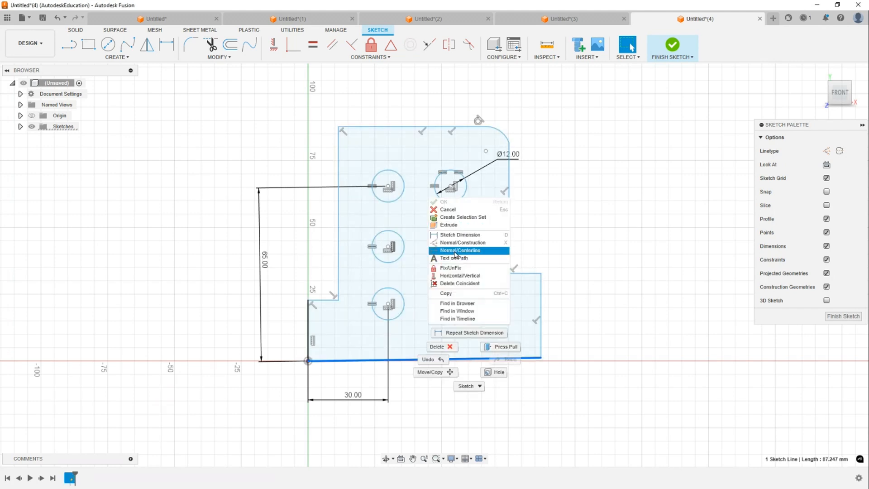
{"action": "left_click", "coordinate": [461, 278]}
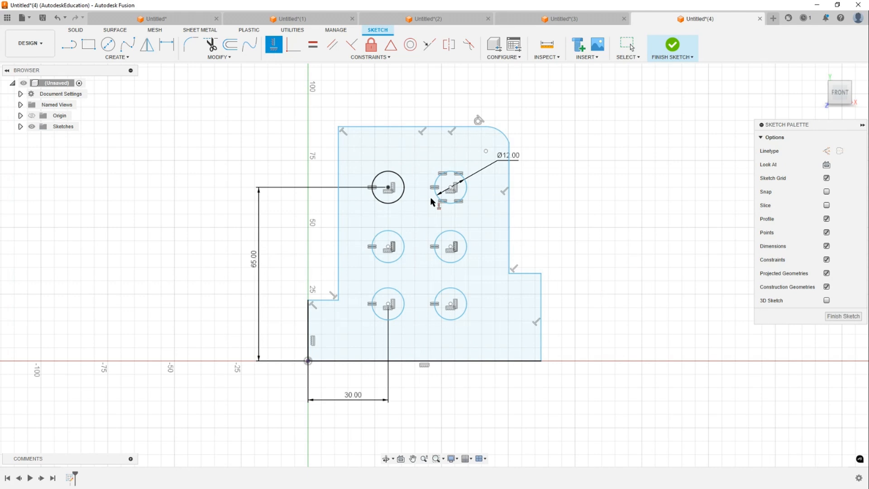
{"action": "scroll", "coordinate": [504, 136], "scroll_direction": "up", "scroll_amount": 2}
{"action": "key", "text": "Escape"}
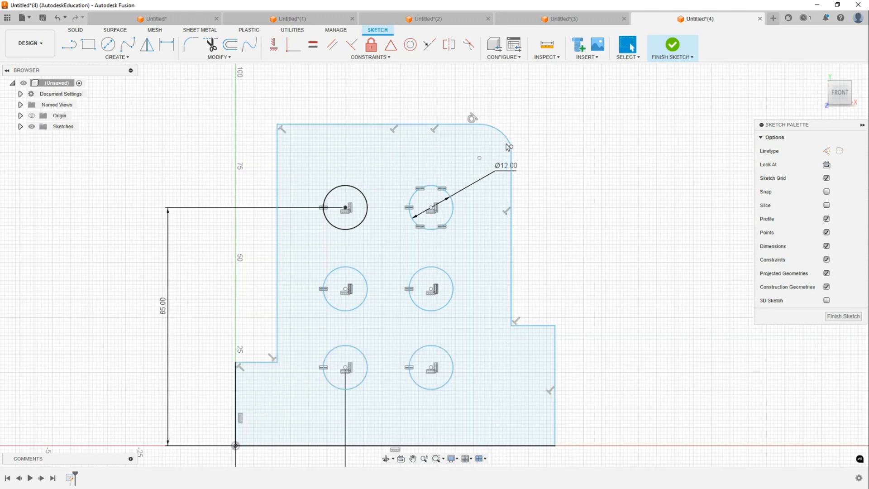
- Make the top-right corner arc tangent to the right edge of the bracket
{"action": "left_click", "coordinate": [501, 132]}
{"action": "left_click", "coordinate": [512, 181], "text": "shift"}
{"action": "right_click", "coordinate": [571, 138]}
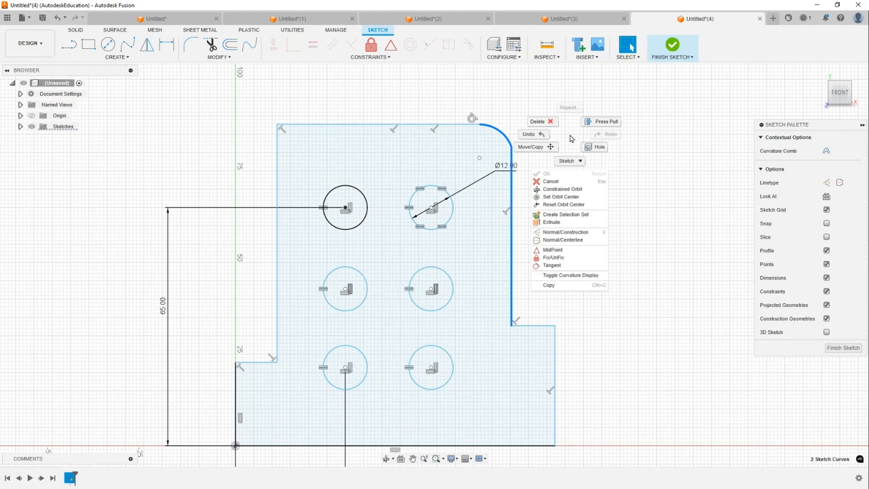
{"action": "left_click", "coordinate": [558, 266]}
{"action": "middle_click_drag", "start_coordinate": [568, 186], "coordinate": [616, 145]}
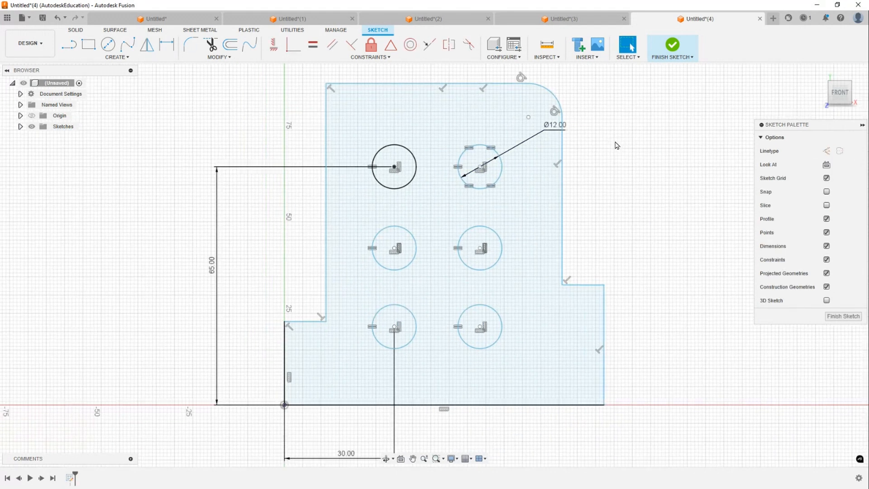
{"action": "scroll", "coordinate": [557, 195], "scroll_direction": "down", "scroll_amount": 2}
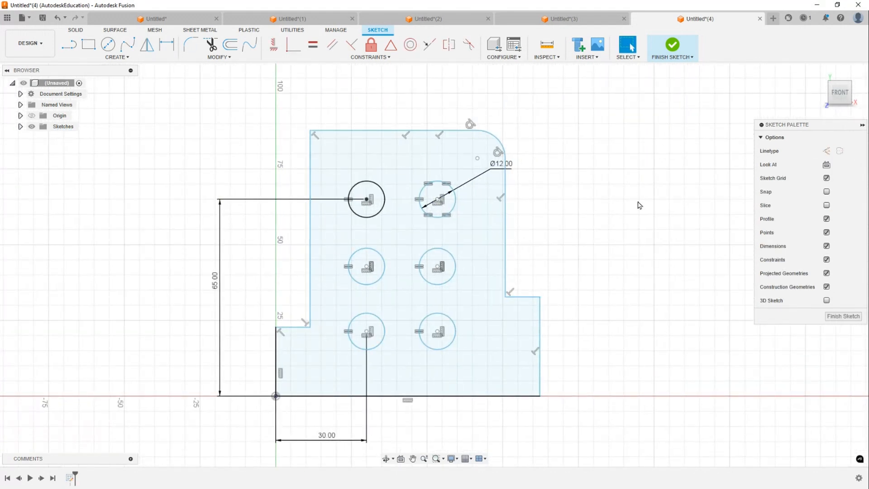
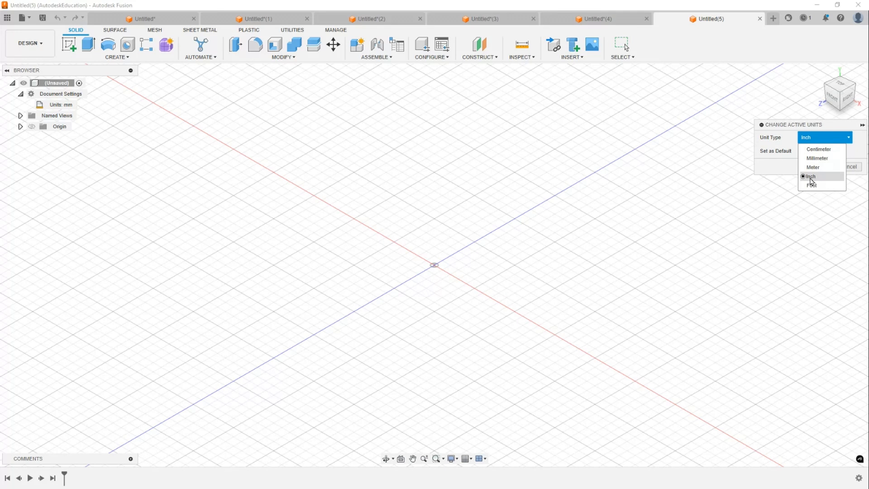
- Change the document's active units to inches
{"action": "left_click", "coordinate": [811, 180]}
{"action": "left_click", "coordinate": [821, 173]}
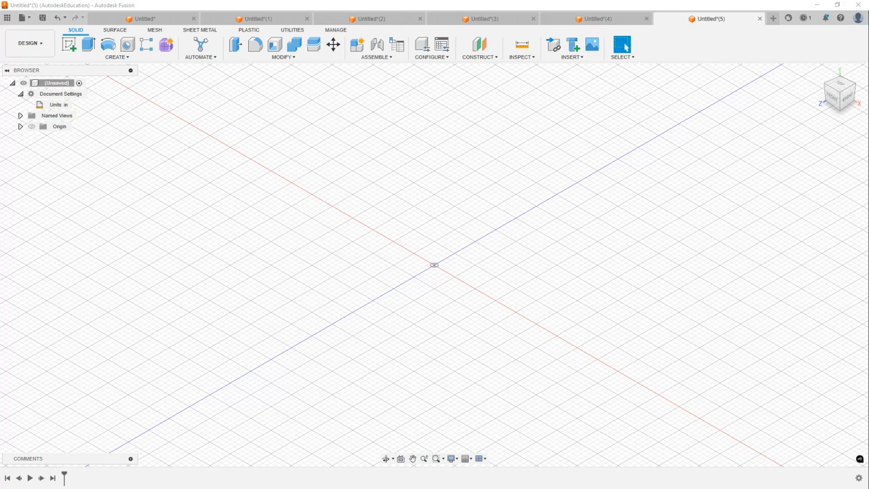
{"action": "left_click", "coordinate": [405, 198]}
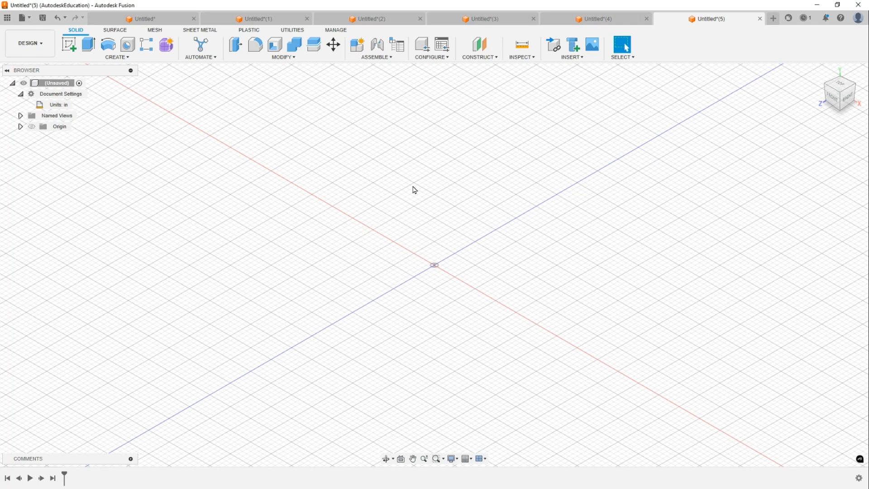
- Start a sketch on the front plane and draw a rectangle from the origin about 3.56 in by 1.24 in
{"action": "key", "text": "l"}
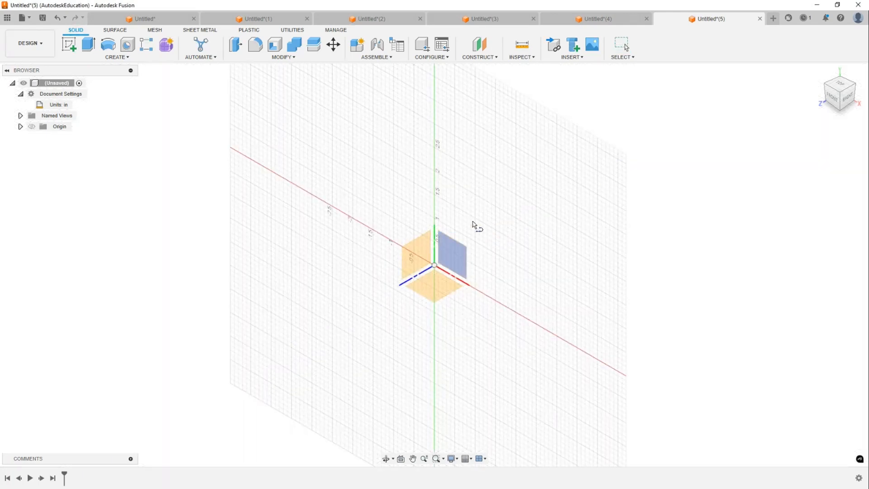
{"action": "left_click", "coordinate": [458, 263]}
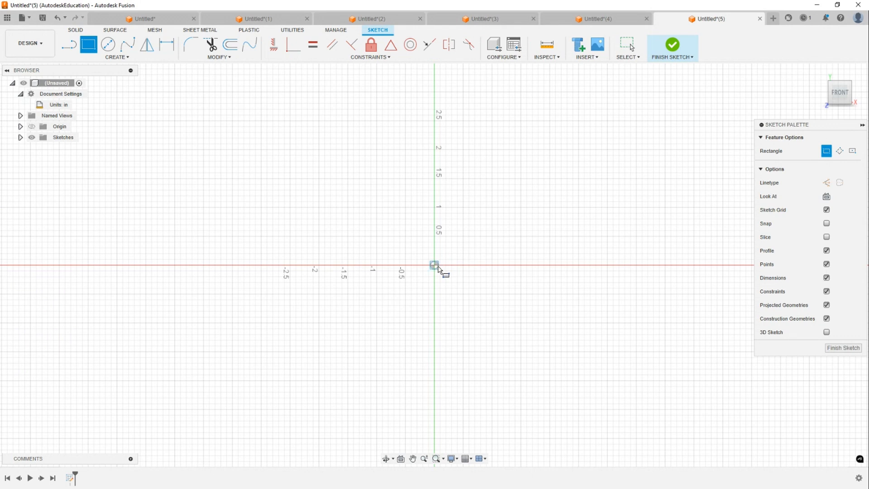
{"action": "left_click", "coordinate": [438, 267]}
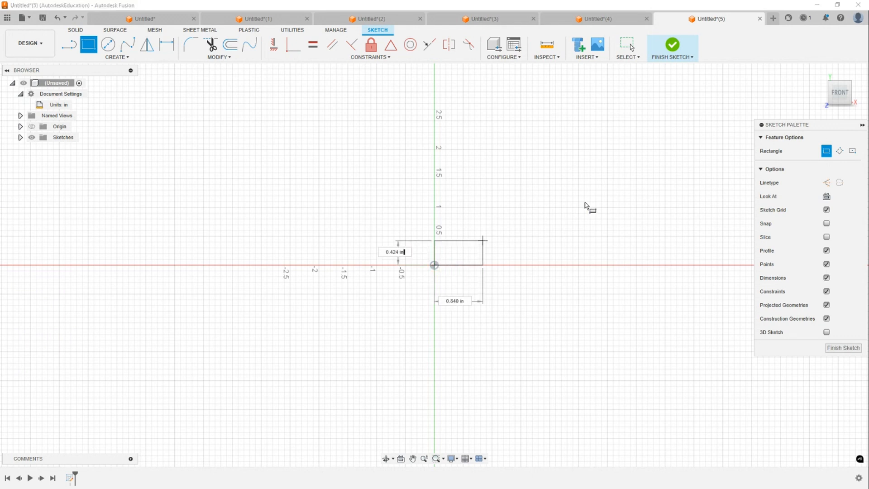
{"action": "left_click", "coordinate": [640, 194]}
{"action": "key", "text": "Escape"}
- Draw a slanted line from the rectangle's bottom-right corner to a point on its top edge
{"action": "middle_click_drag", "start_coordinate": [545, 189], "coordinate": [415, 163]}
{"action": "key", "text": "l"}
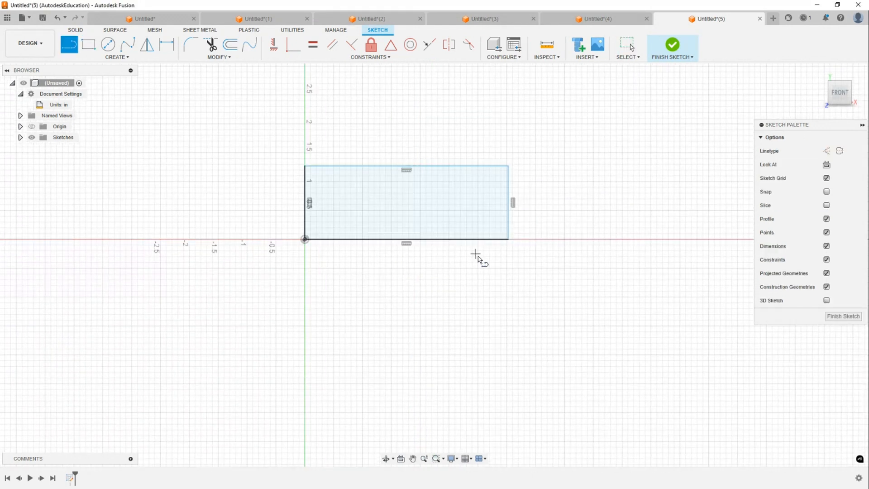
{"action": "left_click", "coordinate": [509, 239]}
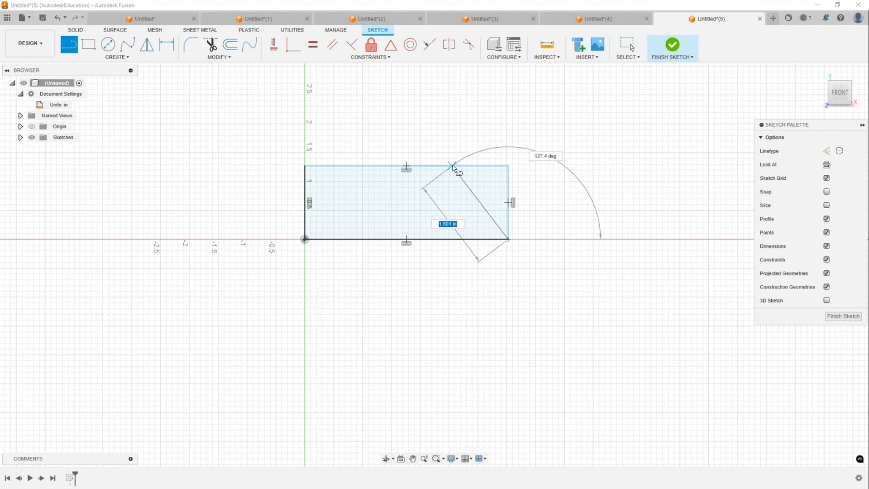
{"action": "left_click", "coordinate": [451, 166]}
{"action": "key", "text": "Escape"}
- Trim away the rectangle's top-right corner segment and right edge, leaving a trapezoid
{"action": "key", "text": "t"}
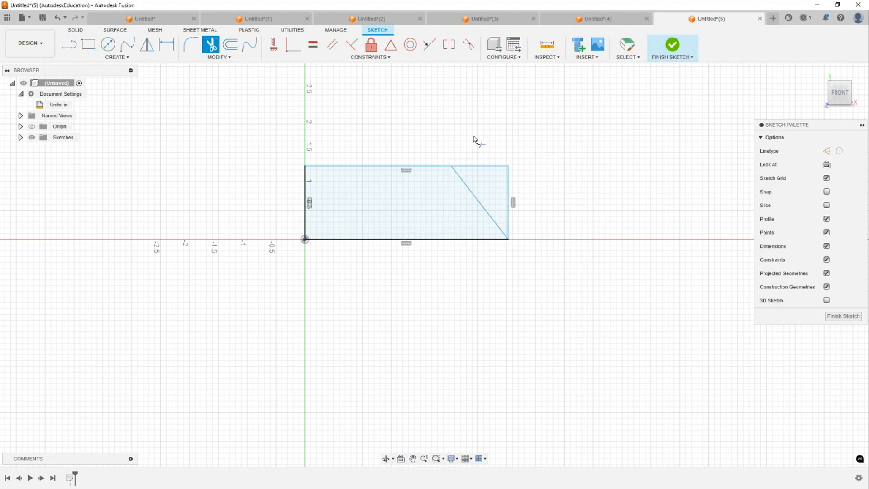
{"action": "scroll", "coordinate": [473, 146], "scroll_direction": "up", "scroll_amount": 3}
{"action": "left_click", "coordinate": [498, 176]}
{"action": "left_click", "coordinate": [527, 218]}
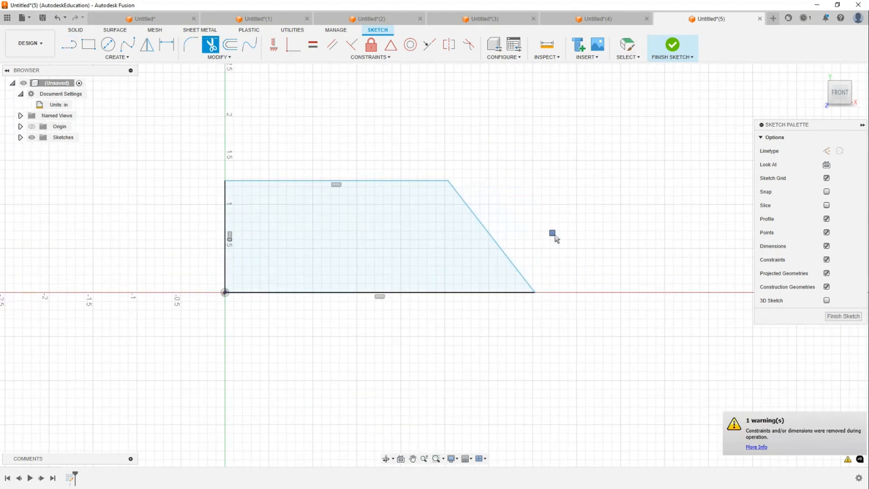
- Extrude the trapezoid profile symmetrically about the sketch plane into a solid block
{"action": "key", "text": "e"}
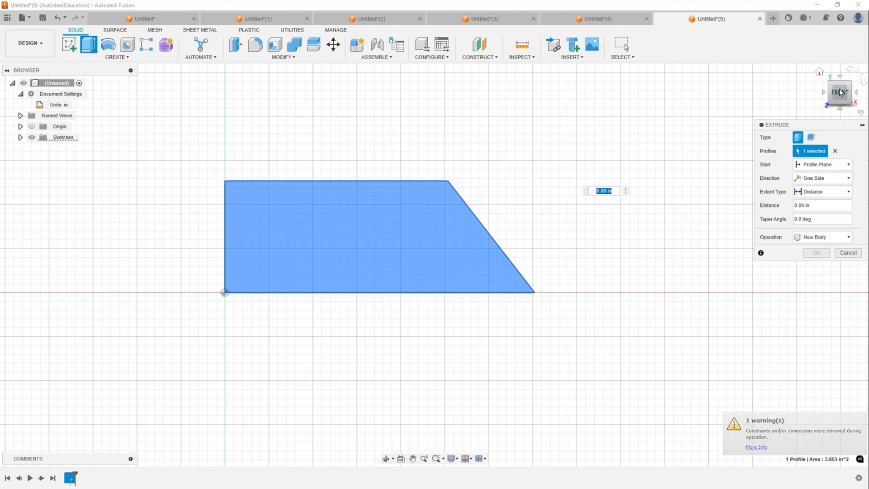
{"action": "left_click", "coordinate": [819, 71]}
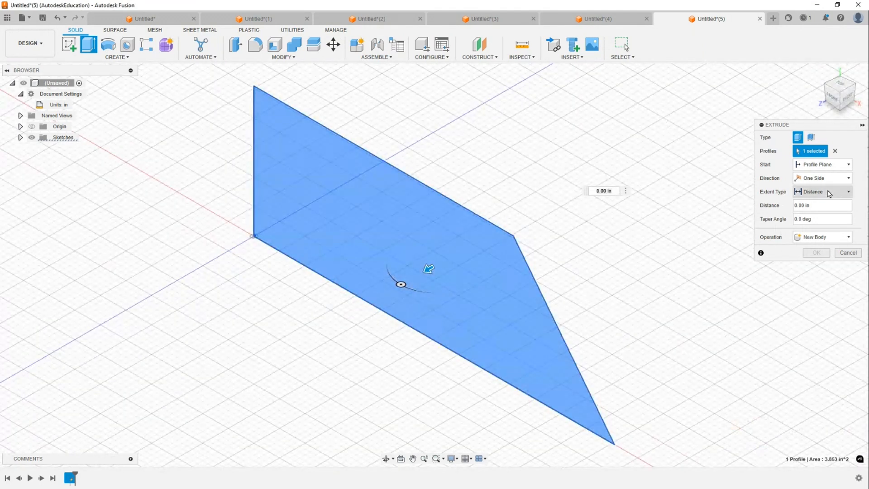
{"action": "left_click", "coordinate": [822, 178]}
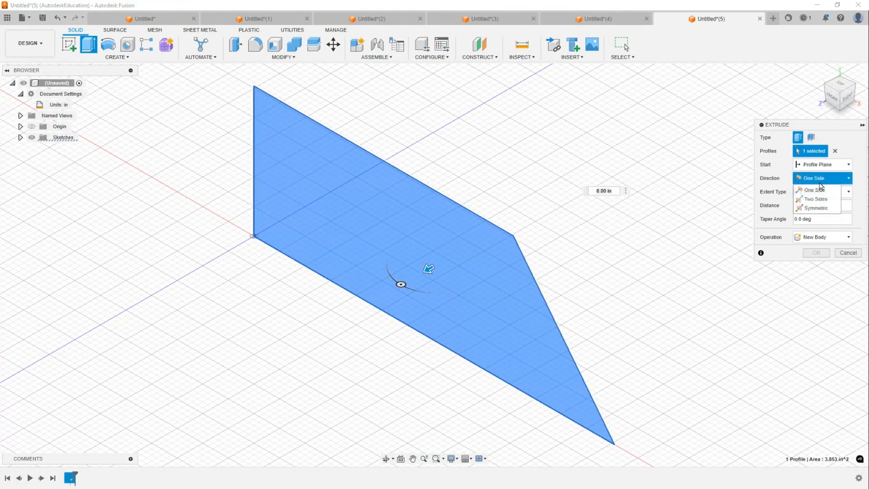
{"action": "left_click", "coordinate": [816, 199]}
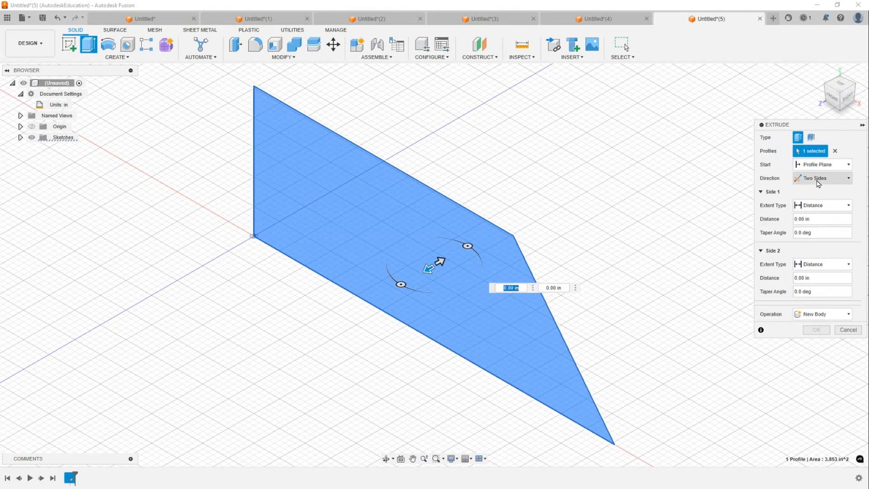
{"action": "left_click", "coordinate": [821, 179]}
{"action": "left_click", "coordinate": [816, 208]}
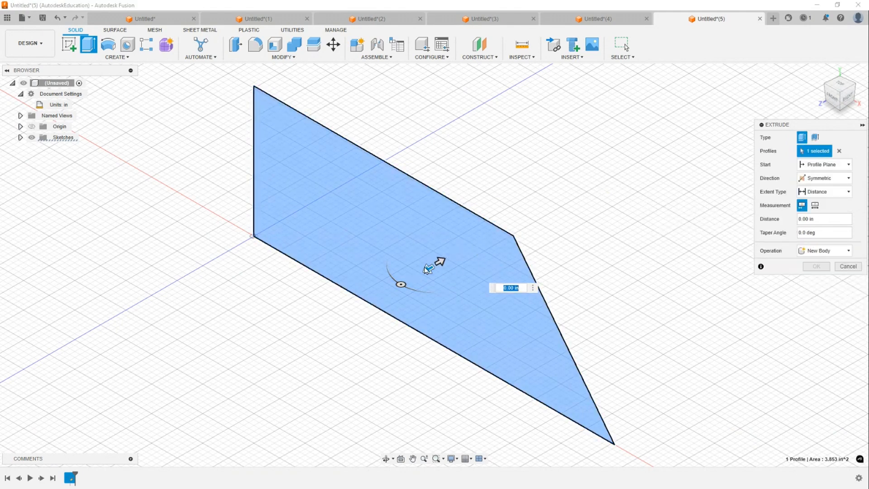
{"action": "left_click", "coordinate": [425, 270]}
{"action": "left_click", "coordinate": [426, 271]}
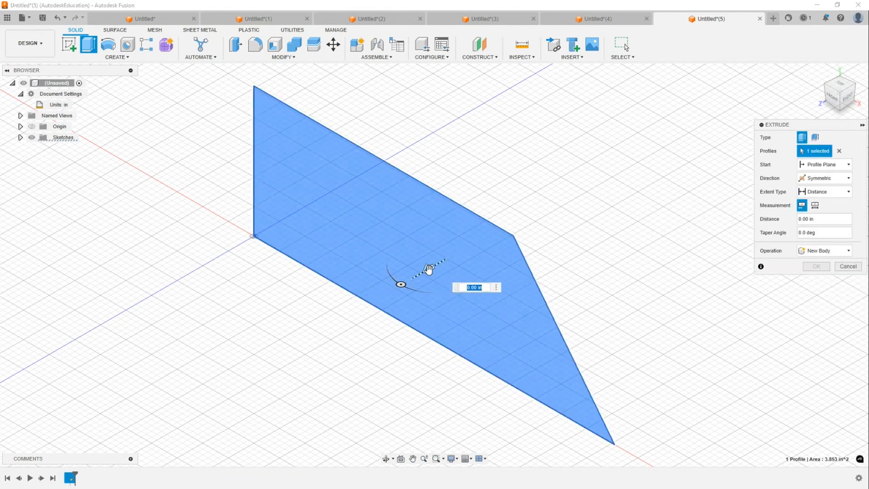
{"action": "left_click_drag", "start_coordinate": [429, 270], "coordinate": [330, 290]}
{"action": "scroll", "coordinate": [421, 191], "scroll_direction": "down", "scroll_amount": 4}
{"action": "middle_click_drag", "start_coordinate": [380, 202], "coordinate": [458, 181]}
{"action": "key", "text": "Return"}
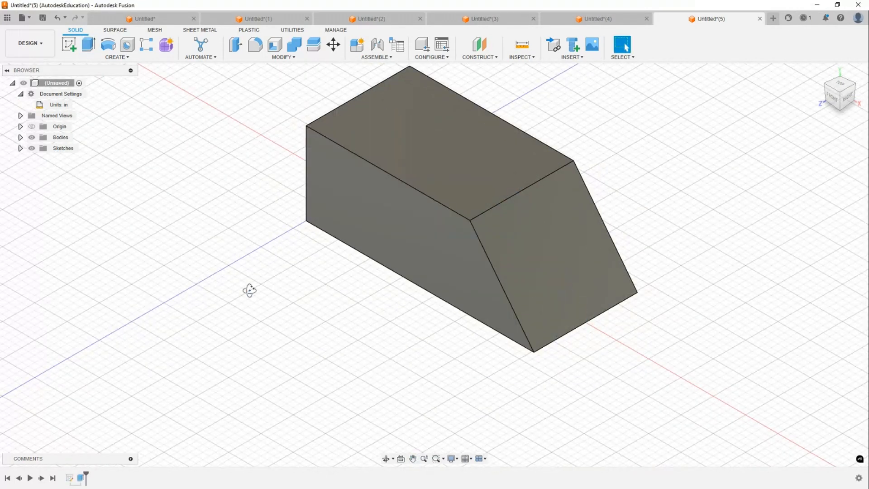
- Sketch a rectangle on the block's end face, starting at its top edge near the middle
{"action": "middle_click_drag", "start_coordinate": [248, 291], "coordinate": [340, 280], "text": "shift"}
{"action": "scroll", "coordinate": [429, 256], "scroll_direction": "up", "scroll_amount": 2}
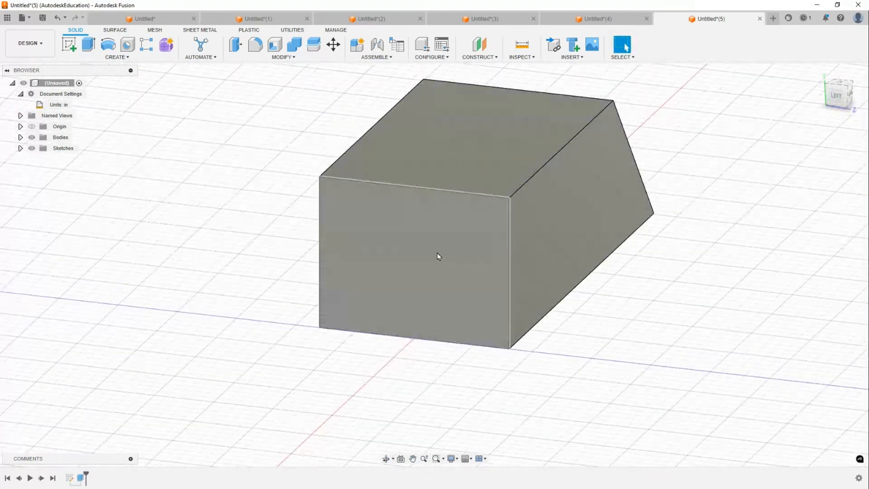
{"action": "left_click", "coordinate": [438, 254]}
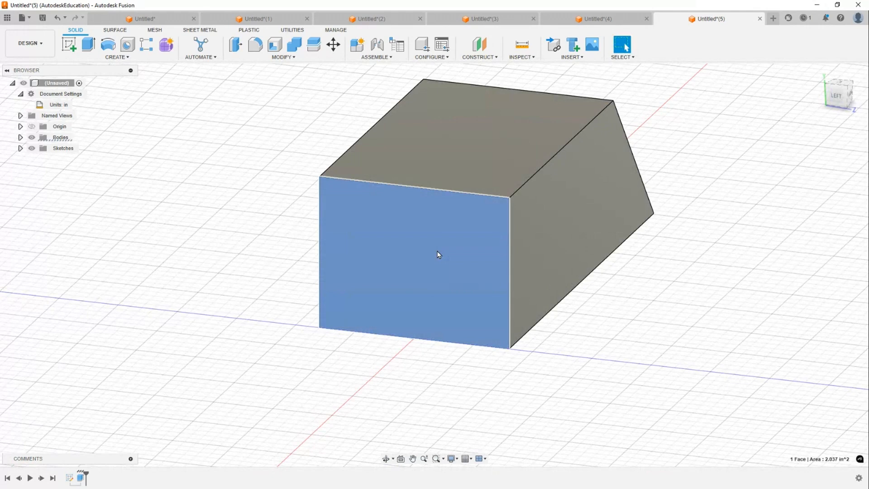
{"action": "key", "text": "r"}
{"action": "left_click", "coordinate": [376, 105]}
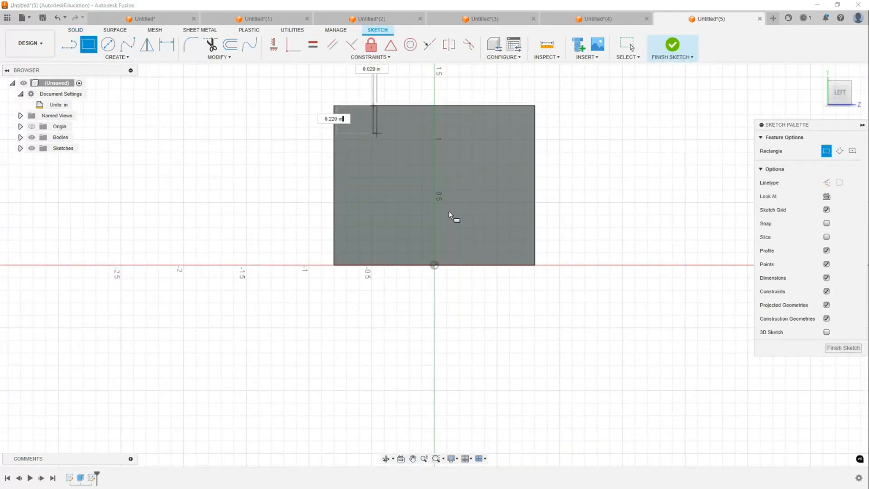
{"action": "left_click", "coordinate": [502, 220]}
{"action": "key", "text": "Escape"}
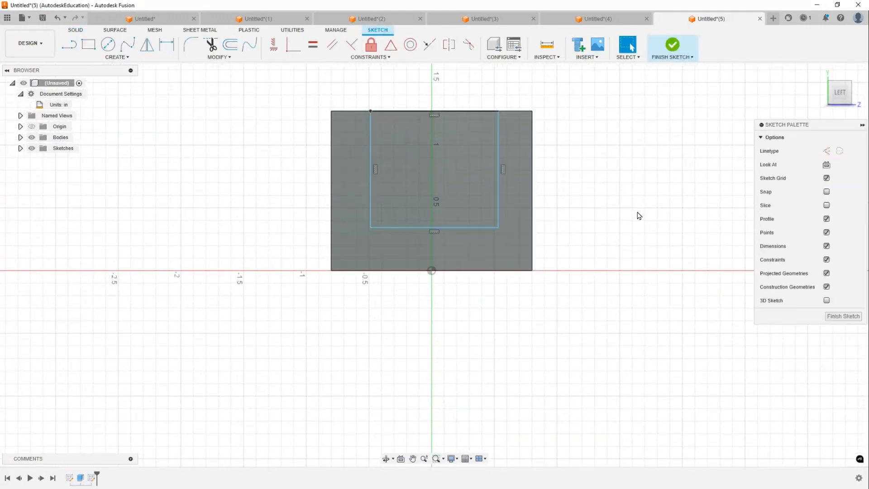
{"action": "middle_click_drag", "start_coordinate": [638, 212], "coordinate": [580, 229], "text": "shift"}
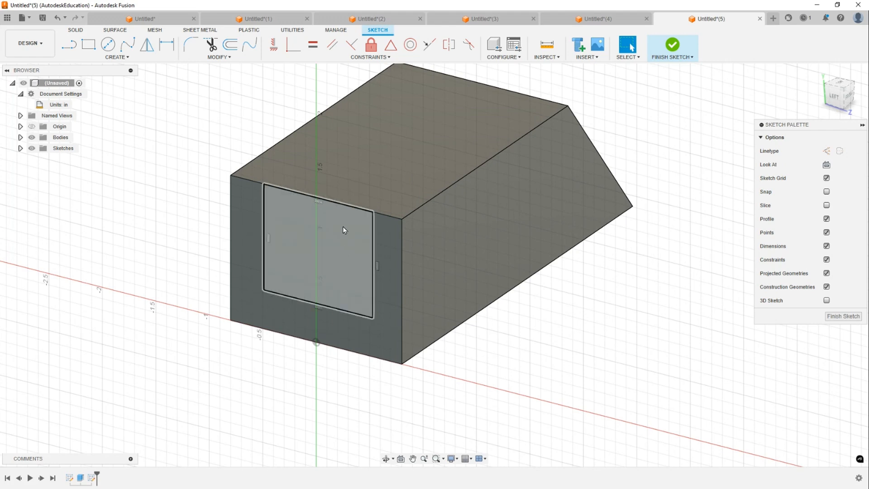
{"action": "key", "text": "e"}
{"action": "middle_click_drag", "start_coordinate": [341, 244], "coordinate": [253, 274]}
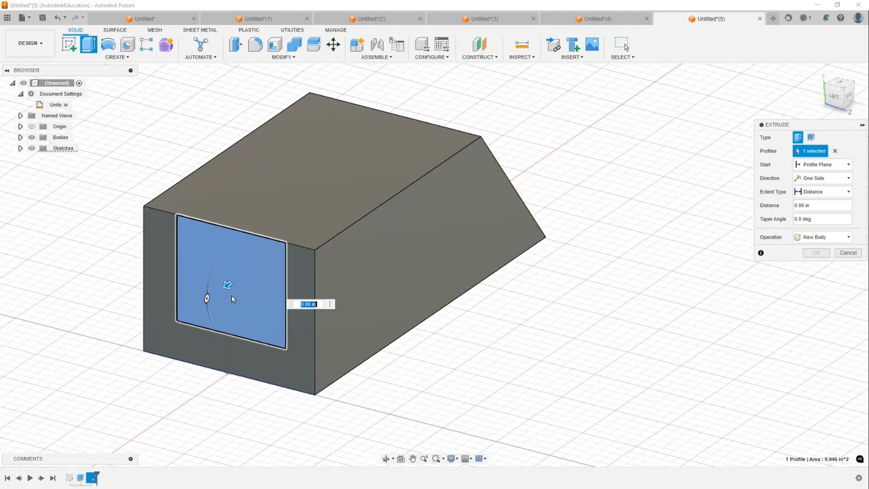
{"action": "left_click_drag", "start_coordinate": [227, 286], "coordinate": [504, 96]}
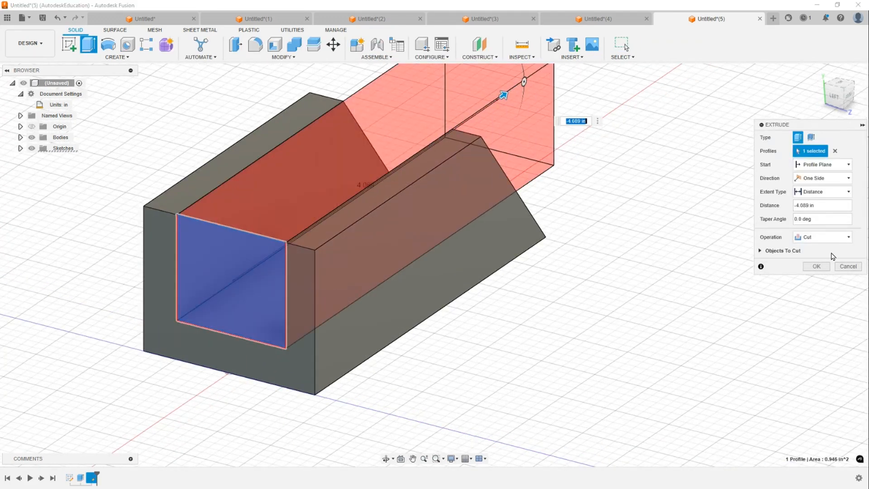
{"action": "left_click", "coordinate": [827, 178]}
{"action": "key", "text": "Escape"}
{"action": "key", "text": "Escape"}
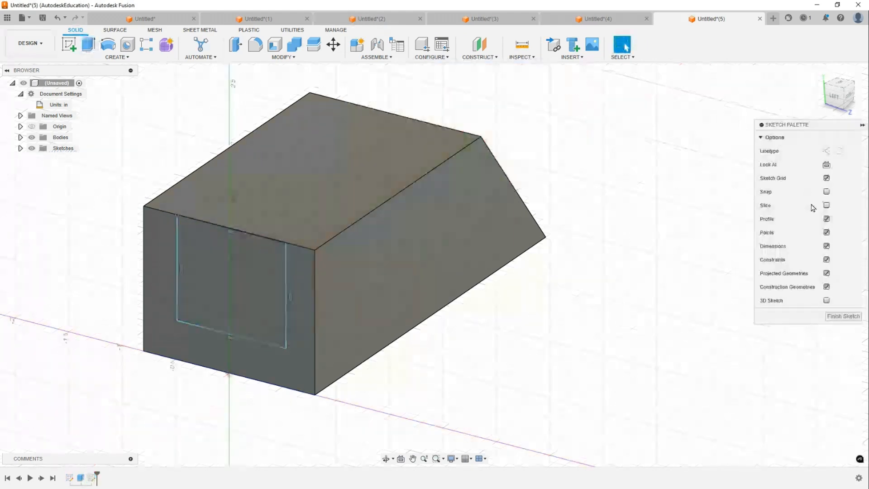
- Cut the rectangle profile through the entire block using Extrude with the extent set to All
{"action": "left_click", "coordinate": [236, 282]}
{"action": "key", "text": "e"}
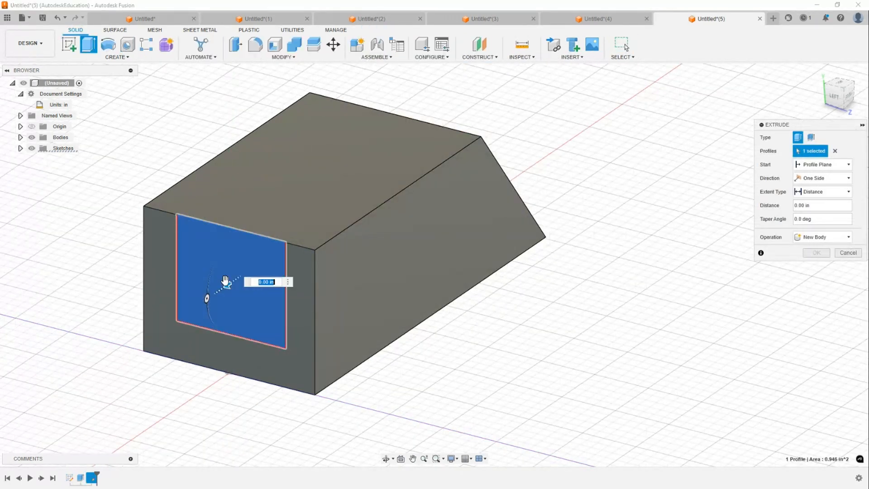
{"action": "left_click_drag", "start_coordinate": [223, 284], "coordinate": [524, 82]}
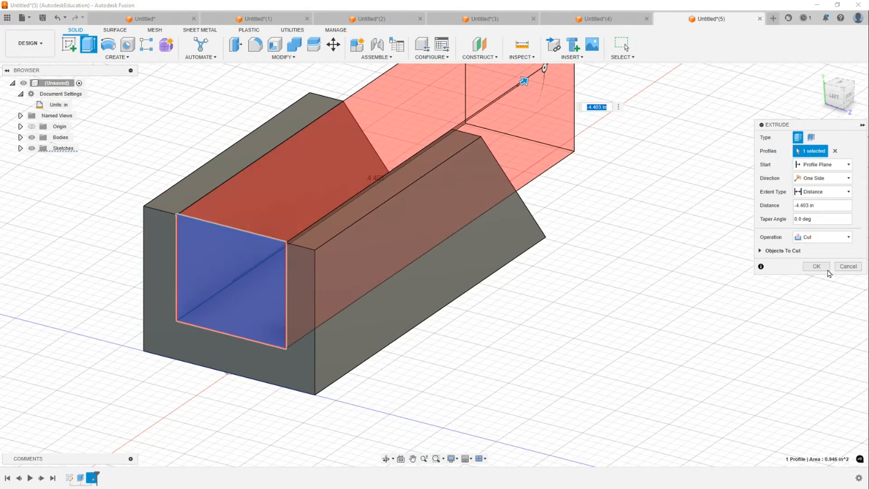
{"action": "left_click", "coordinate": [846, 193]}
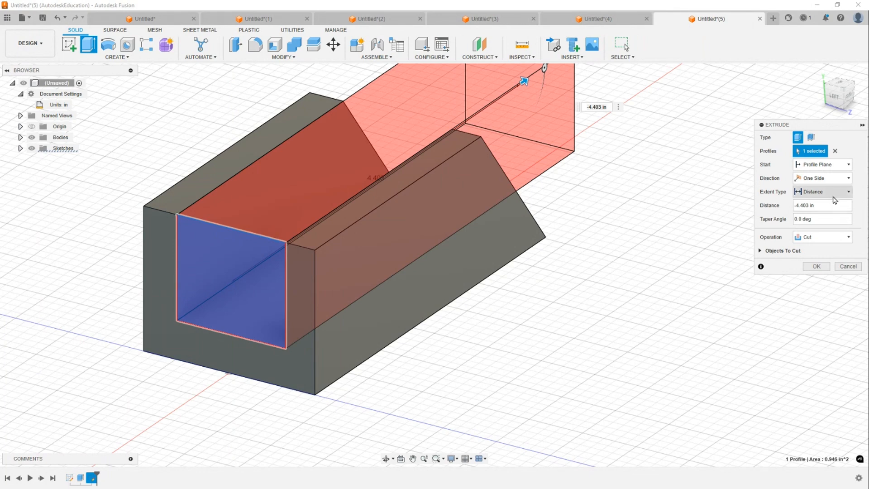
{"action": "left_click", "coordinate": [823, 222]}
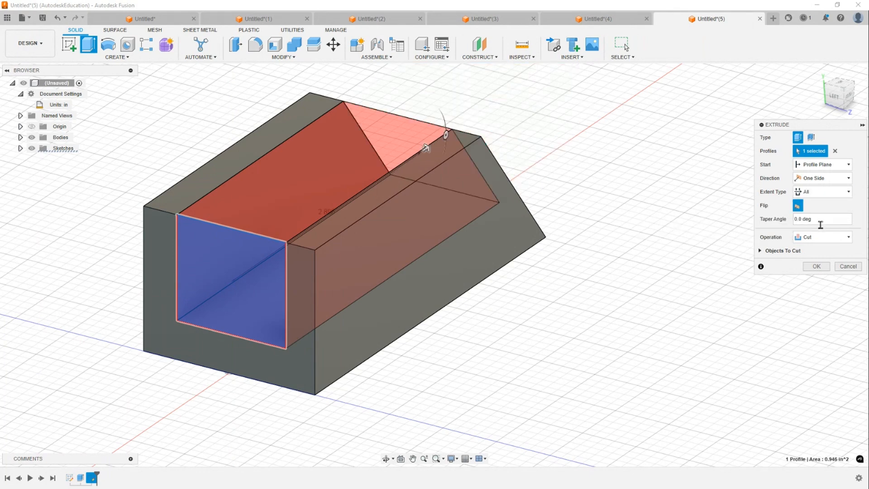
{"action": "left_click", "coordinate": [822, 268]}
{"action": "left_click", "coordinate": [822, 75]}
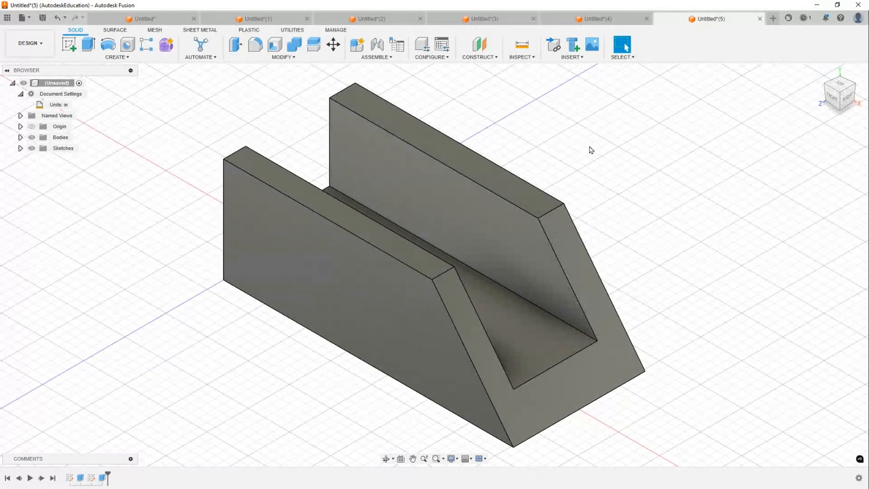
- Capture a screenshot of the slotted part with Snipping Tool and move its window aside
{"action": "scroll", "coordinate": [553, 178], "scroll_direction": "down", "scroll_amount": 2}
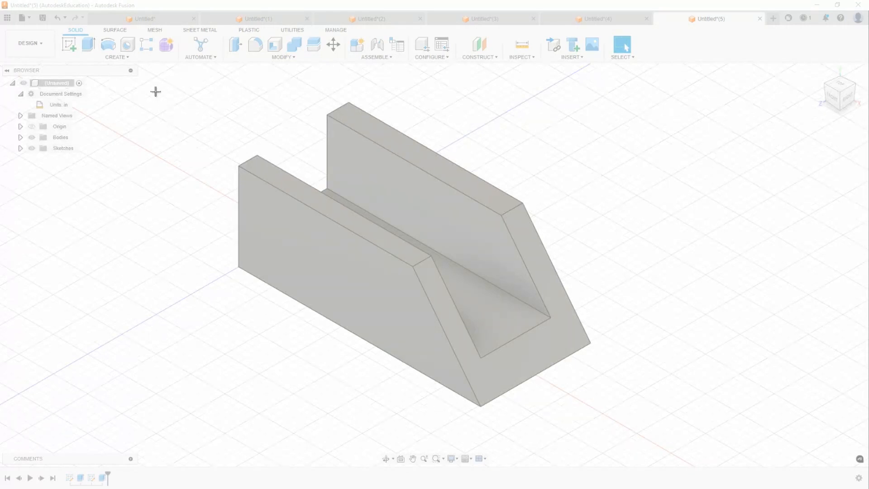
{"action": "left_click_drag", "start_coordinate": [152, 77], "coordinate": [655, 449]}
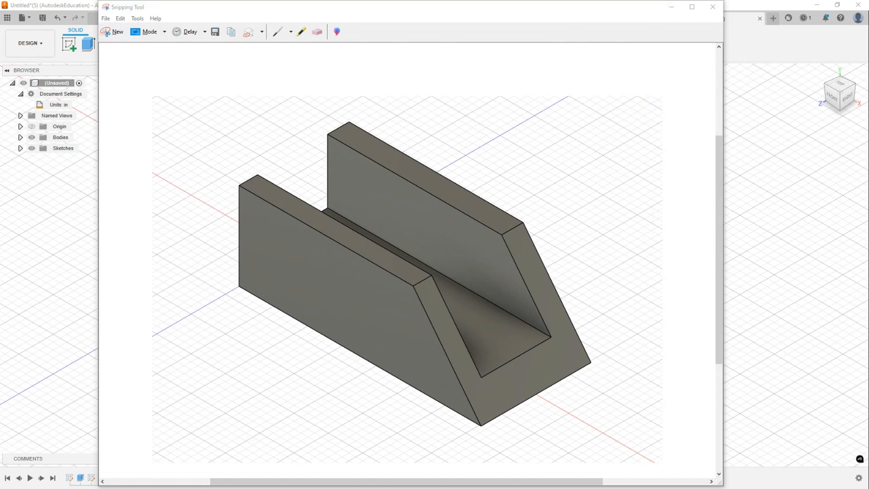
{"action": "left_click", "coordinate": [672, 7]}
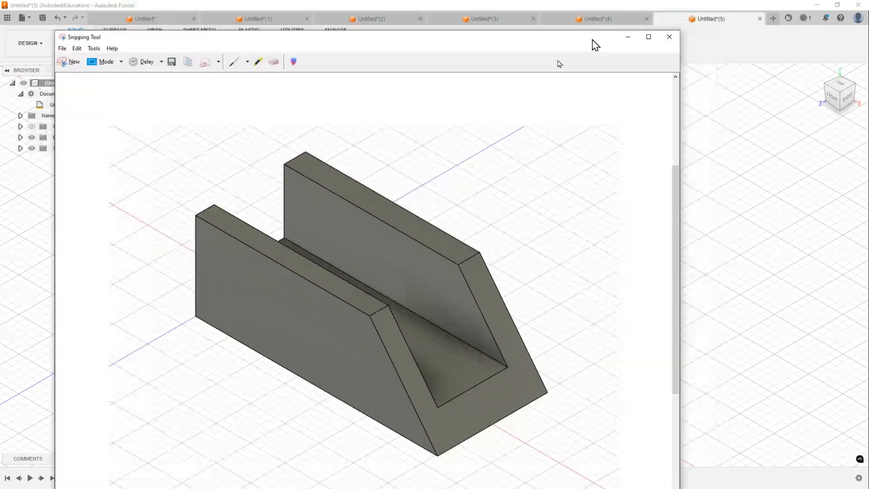
{"action": "left_click_drag", "start_coordinate": [1, 2], "coordinate": [868, 1]}
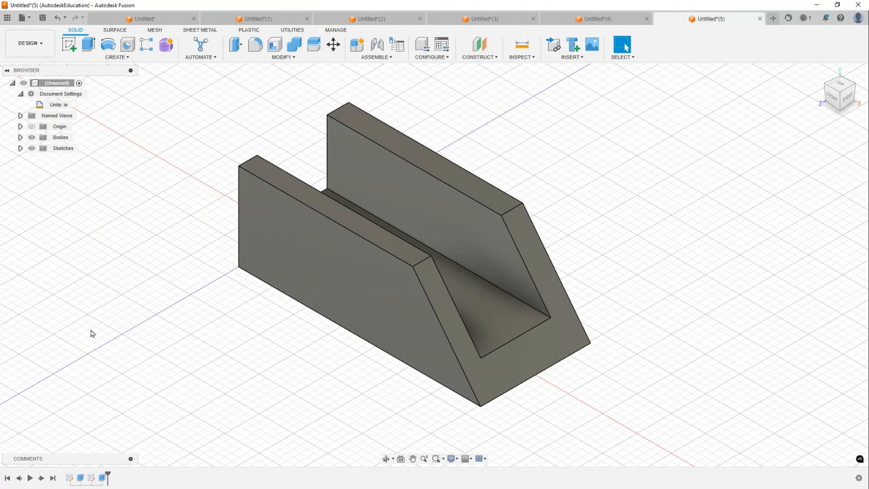
- Open the first sketch from the timeline for editing
{"action": "right_click", "coordinate": [73, 480]}
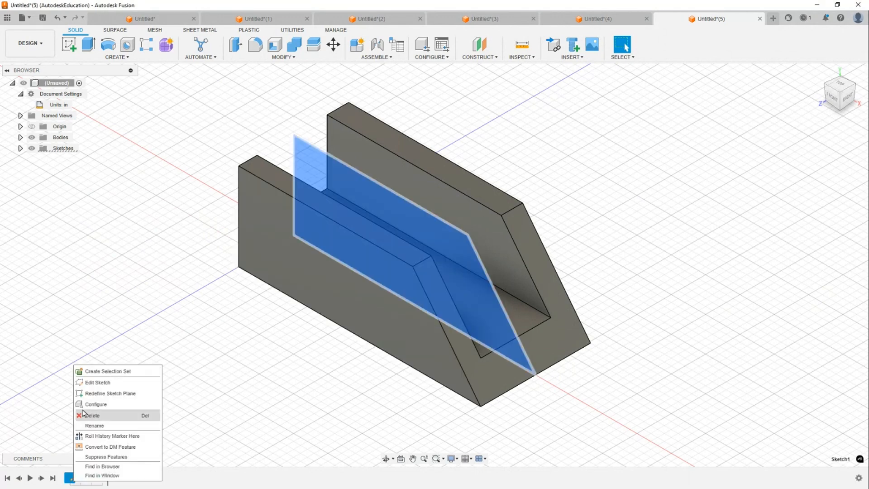
{"action": "left_click", "coordinate": [97, 382]}
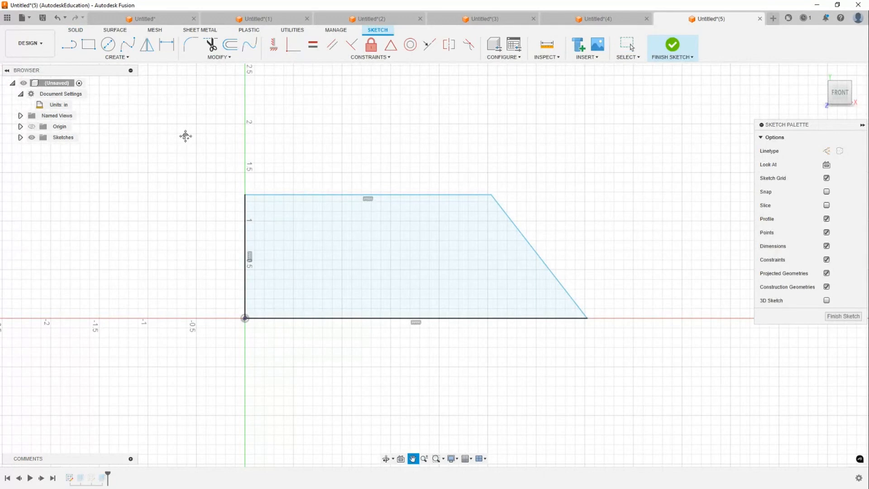
- Dimension the trapezoid's bottom edge to 3.5 in
{"action": "key", "text": "d"}
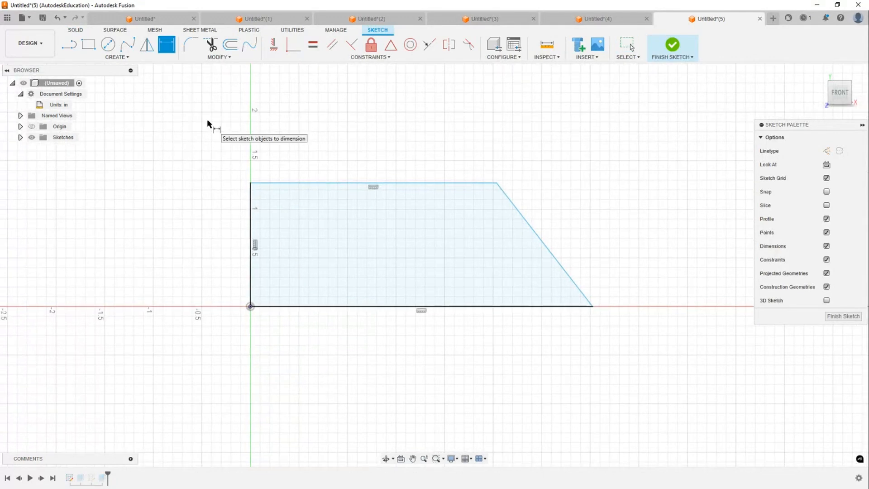
{"action": "left_click", "coordinate": [401, 306]}
{"action": "left_click", "coordinate": [383, 354]}
{"action": "type", "text": "3.5"}
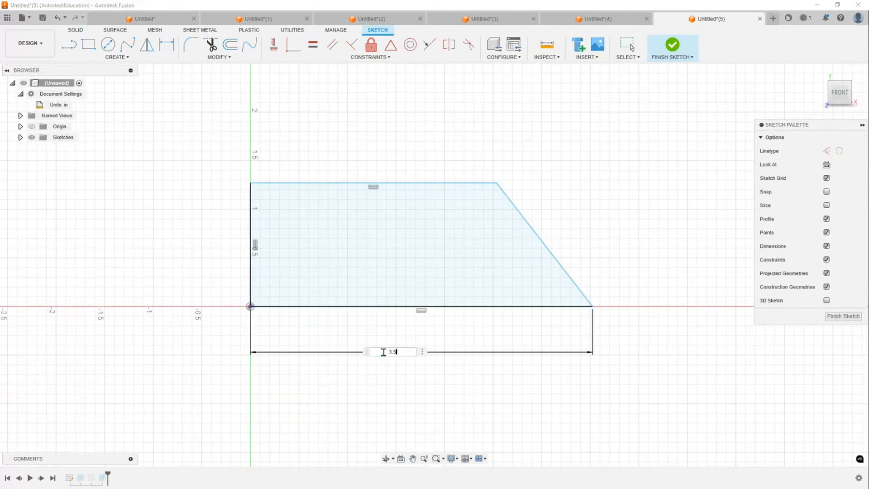
{"action": "key", "text": "Return"}
- Dimension the angle between the slanted edge and the bottom edge as 60°
{"action": "left_click", "coordinate": [545, 250]}
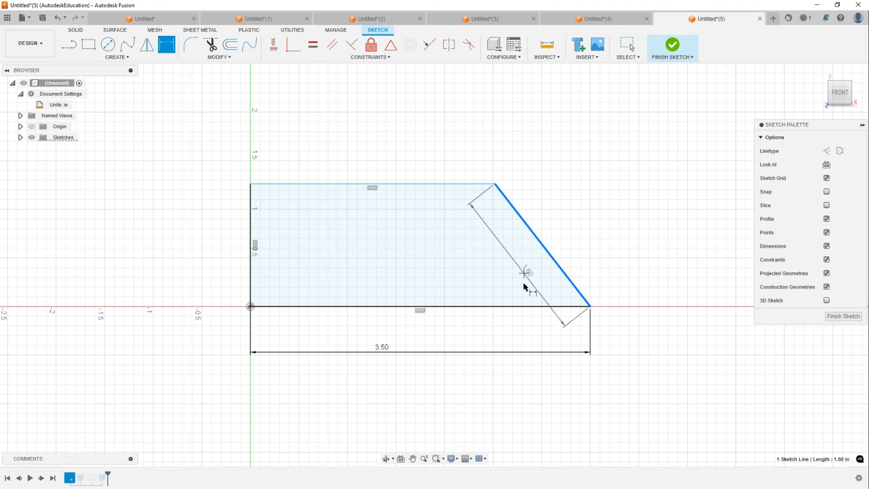
{"action": "left_click", "coordinate": [510, 306]}
{"action": "left_click", "coordinate": [496, 268]}
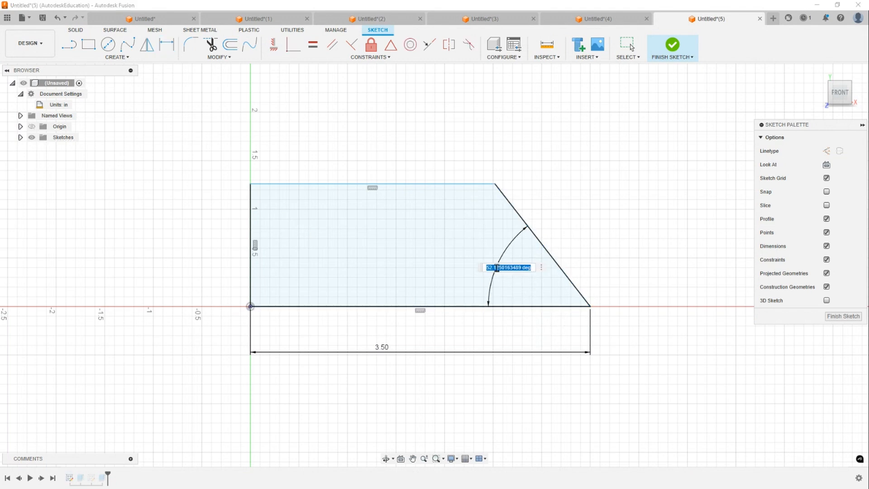
{"action": "type", "text": "60"}
{"action": "key", "text": "Return"}
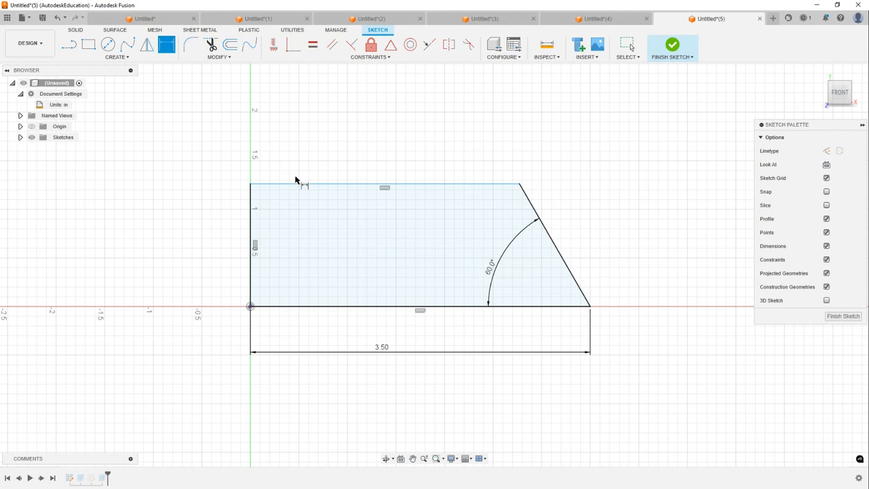
- Dimension the distance between the top and bottom edges as 1.75 in and finish the sketch
{"action": "left_click", "coordinate": [303, 184]}
{"action": "left_click", "coordinate": [311, 306]}
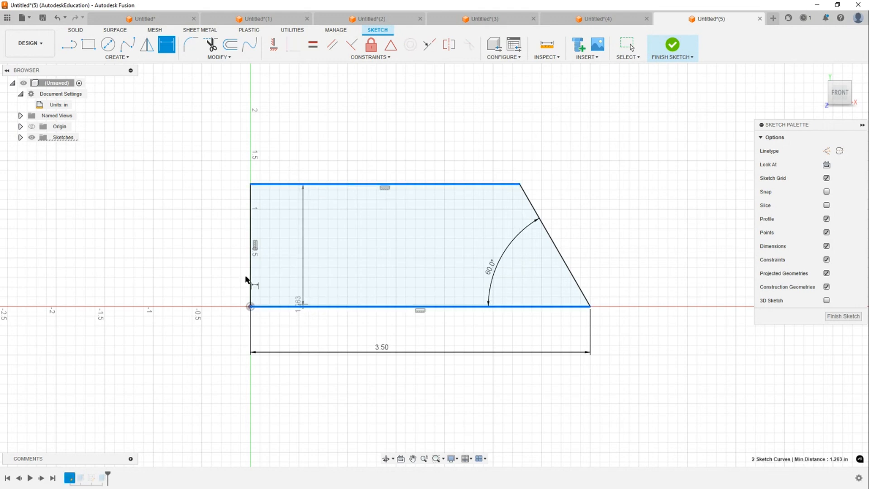
{"action": "left_click", "coordinate": [205, 236]}
{"action": "type", "text": "1.75"}
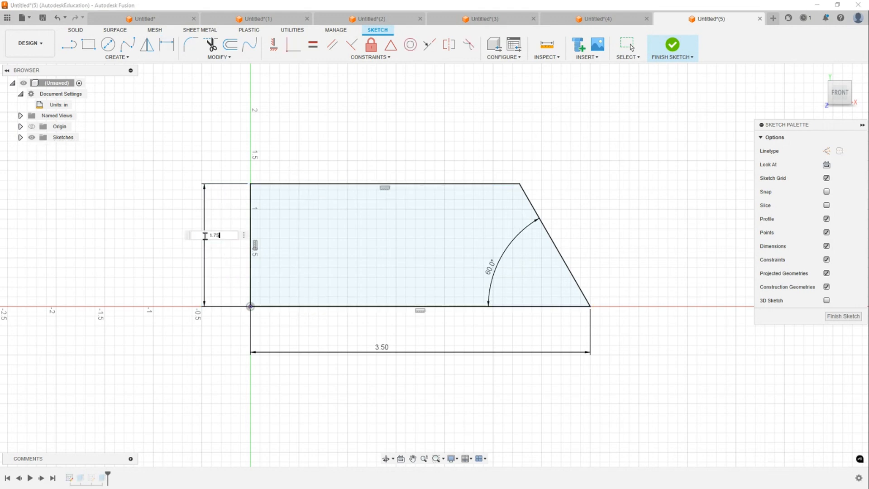
{"action": "key", "text": "Return"}
{"action": "left_click", "coordinate": [674, 47]}
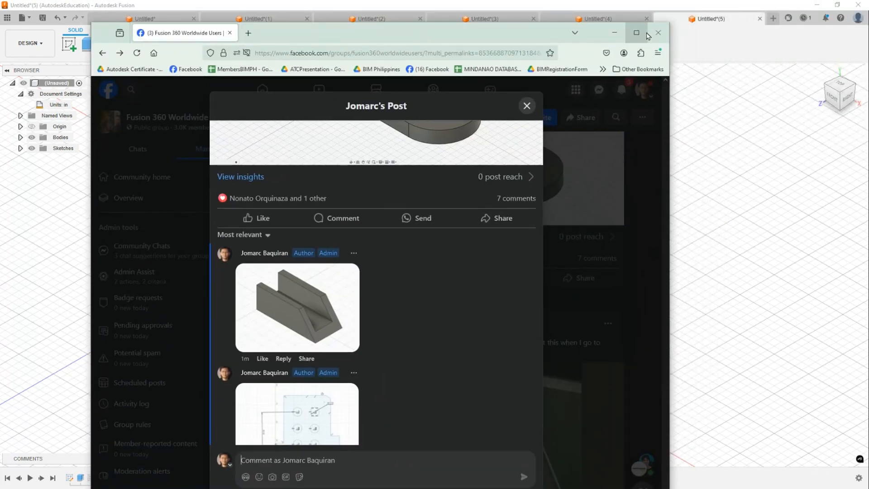
- Switch to the Facebook group in the browser and browse the notifications and the post's comments
{"action": "left_click", "coordinate": [636, 36]}
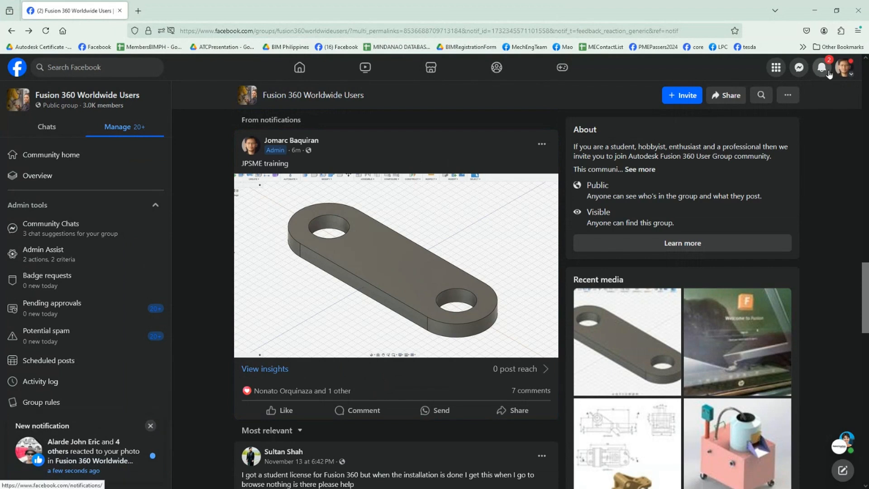
{"action": "left_click", "coordinate": [820, 69]}
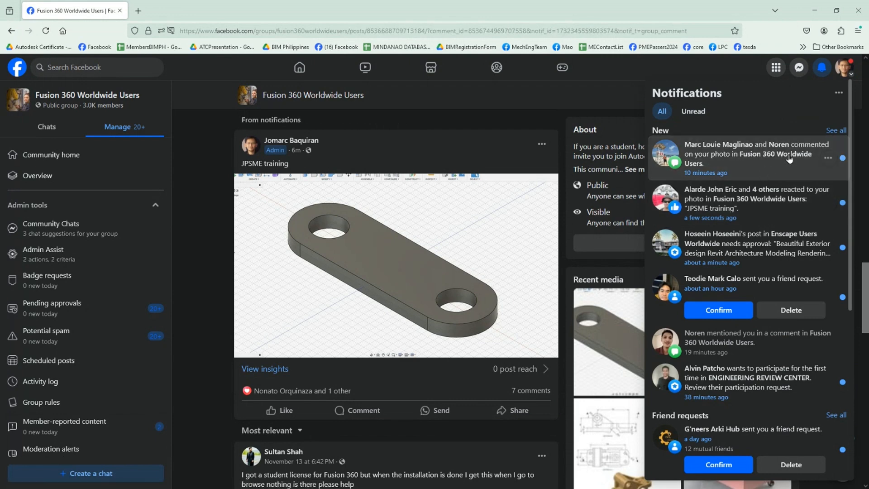
{"action": "left_click", "coordinate": [761, 147]}
{"action": "scroll", "coordinate": [399, 196], "scroll_direction": "down", "scroll_amount": 10}
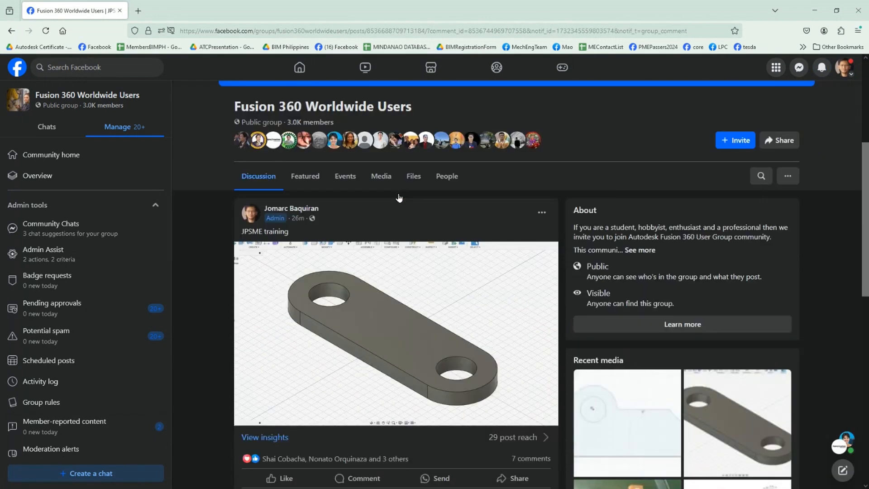
{"action": "scroll", "coordinate": [400, 202], "scroll_direction": "down", "scroll_amount": 4}
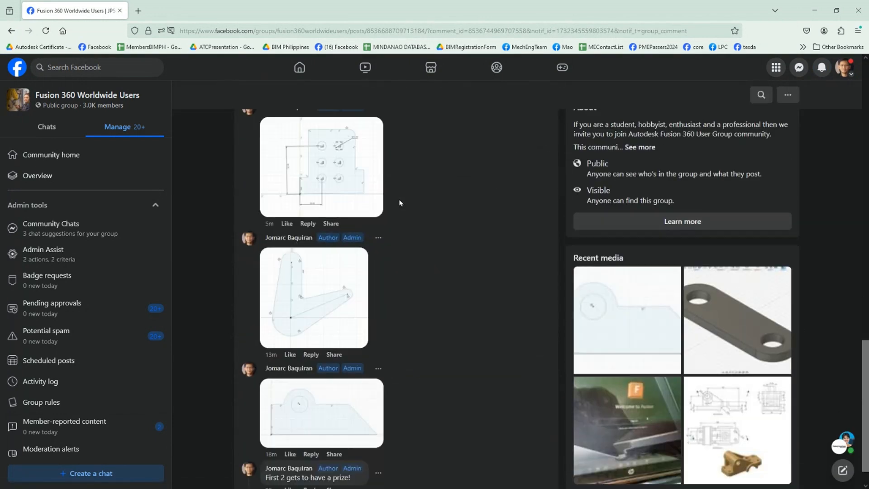
{"action": "scroll", "coordinate": [412, 199], "scroll_direction": "up", "scroll_amount": 8}
{"action": "scroll", "coordinate": [413, 198], "scroll_direction": "up", "scroll_amount": 15}
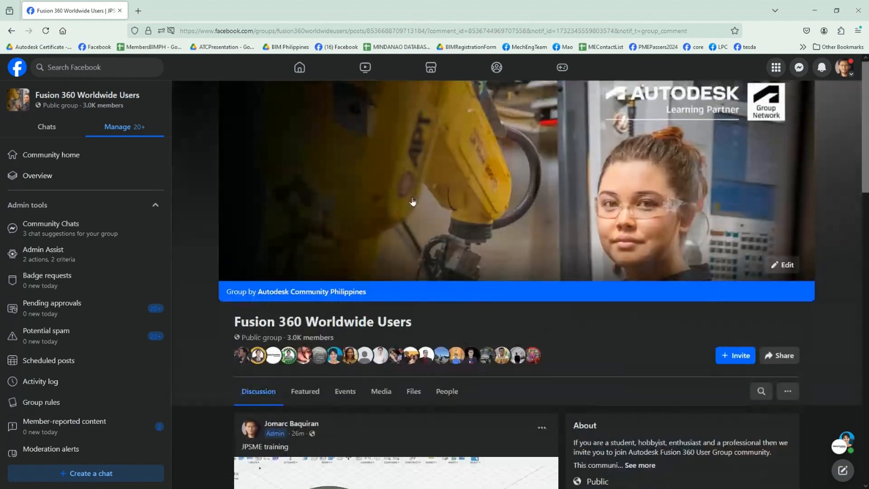
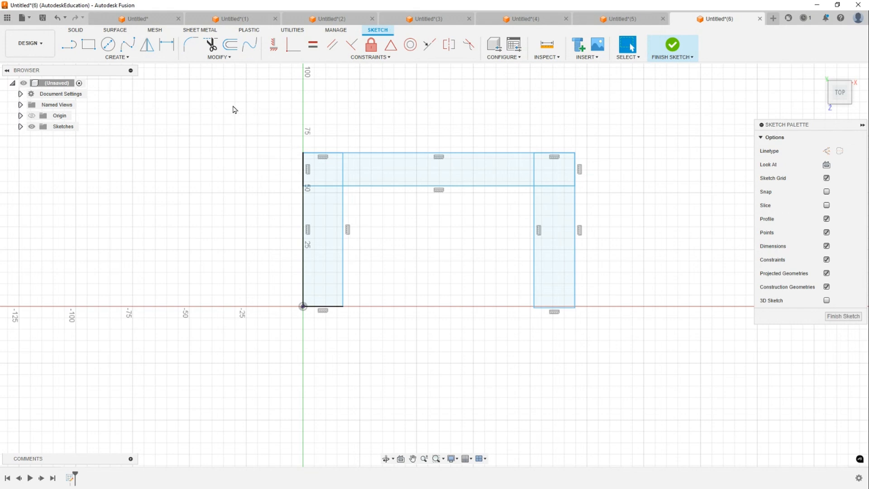
- Extrude all the U-shaped sketch profiles upward about 68 mm
{"action": "mouse_move", "coordinate": [226, 96]}
{"action": "left_mouse_down"}
{"action": "mouse_move", "coordinate": [629, 343]}
{"action": "mouse_move", "coordinate": [665, 408]}
{"action": "left_mouse_up"}
{"action": "key", "text": "e"}
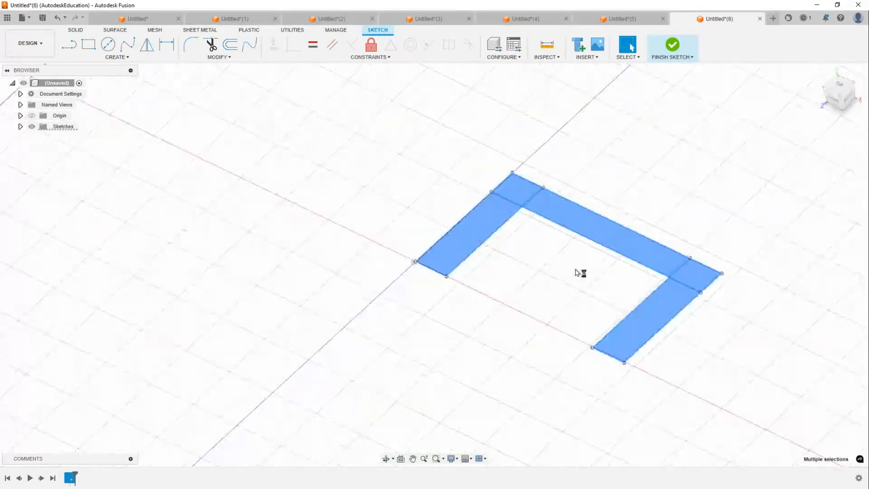
{"action": "left_click_drag", "start_coordinate": [607, 294], "coordinate": [597, 173]}
{"action": "right_click_drag", "start_coordinate": [267, 229], "coordinate": [572, 233]}
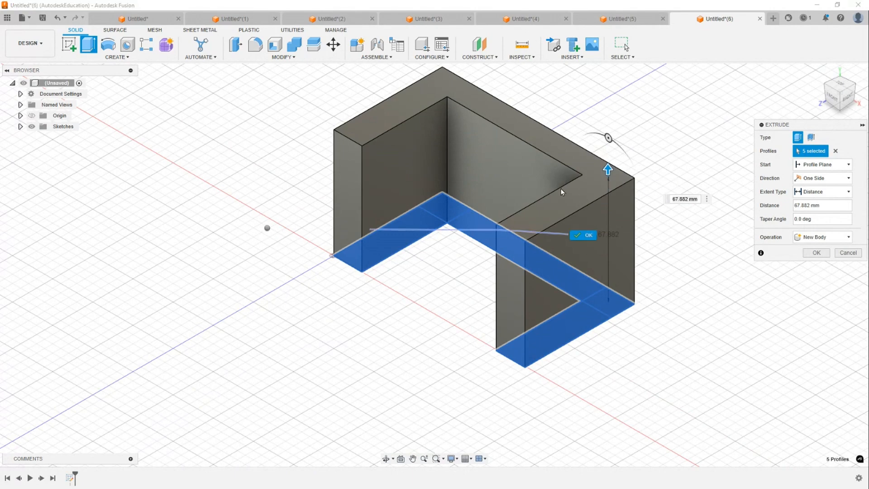
{"action": "middle_click_drag", "start_coordinate": [542, 223], "coordinate": [426, 210], "text": "shift"}
- Sketch a diagonal line on the long front face from its top edge down to its left edge
{"action": "left_click", "coordinate": [425, 209]}
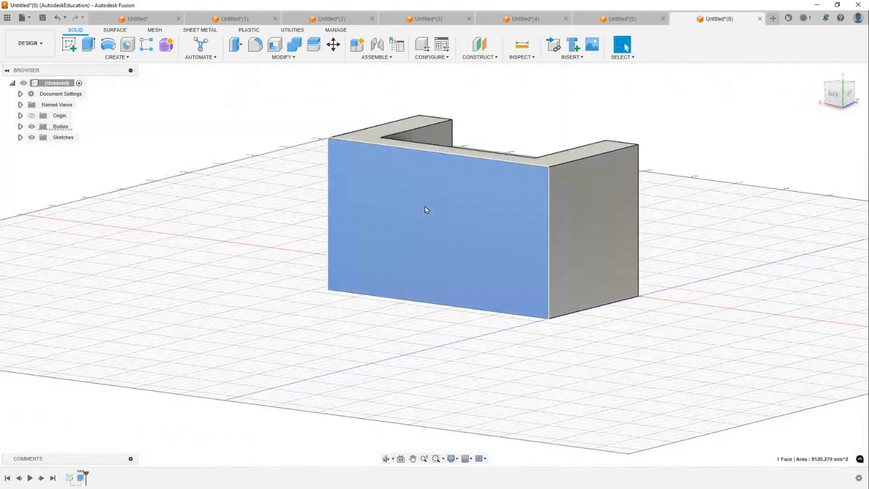
{"action": "key", "text": "l"}
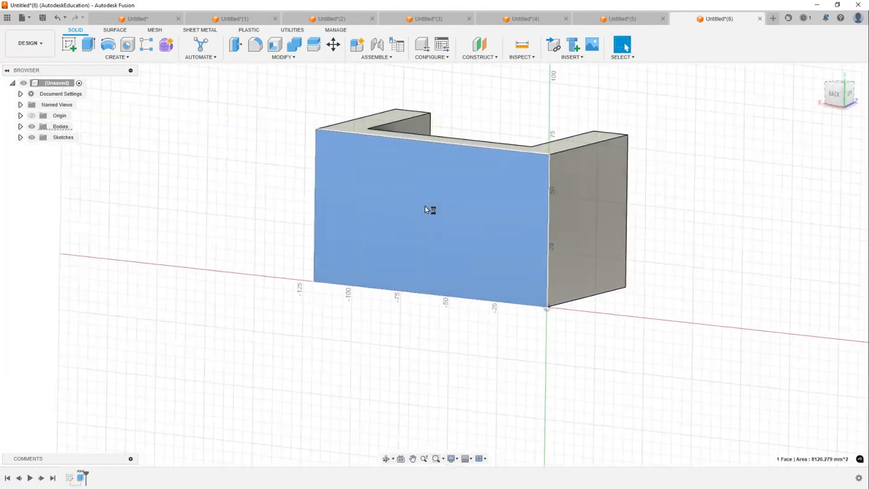
{"action": "left_click", "coordinate": [375, 111]}
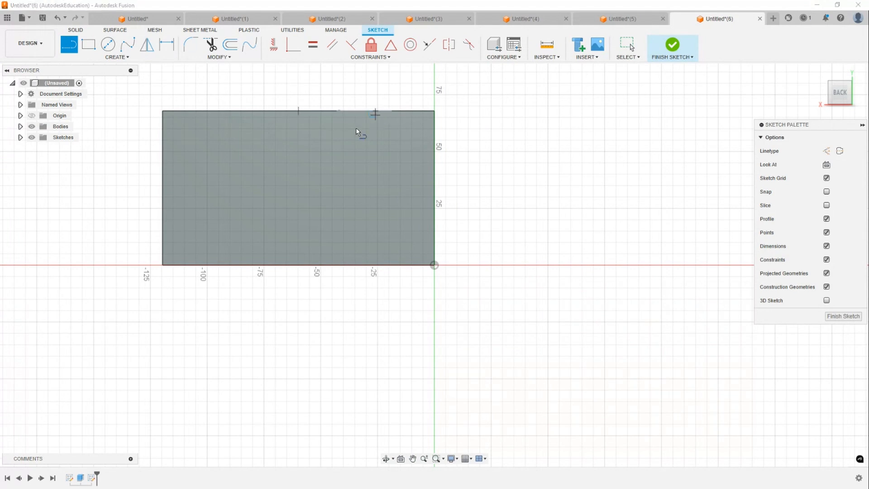
{"action": "left_click", "coordinate": [162, 221]}
{"action": "key", "text": "Escape"}
- Cut-extrude the triangular profile through the body with a distance of -112.306 mm
{"action": "middle_click_drag", "start_coordinate": [233, 176], "coordinate": [349, 237]}
{"action": "left_click", "coordinate": [374, 253]}
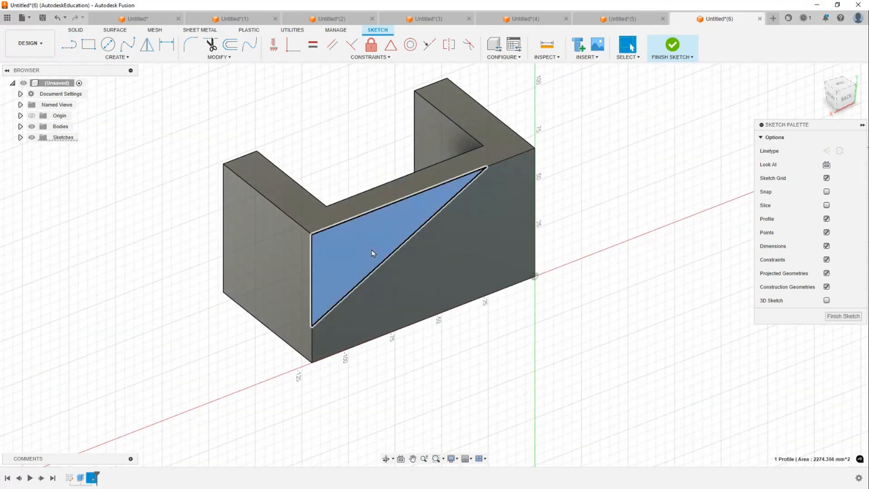
{"action": "key", "text": "e"}
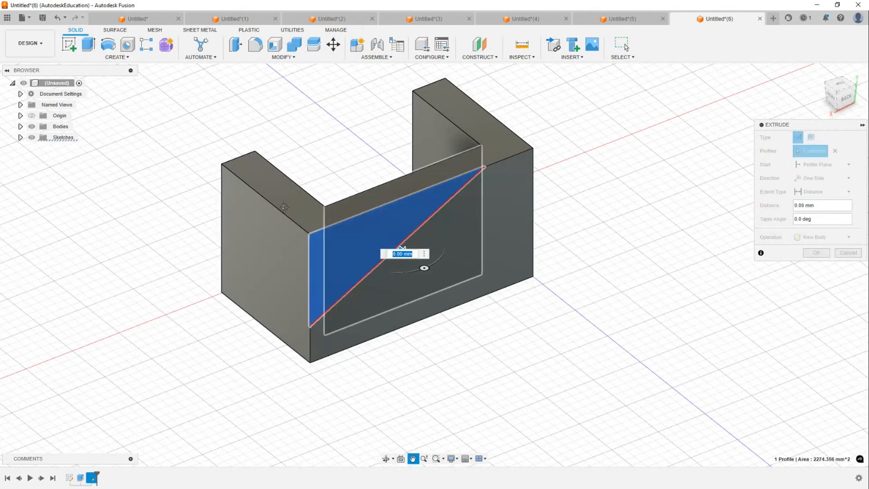
{"action": "middle_click_drag", "start_coordinate": [399, 250], "coordinate": [316, 247]}
{"action": "left_click_drag", "start_coordinate": [317, 247], "coordinate": [165, 123]}
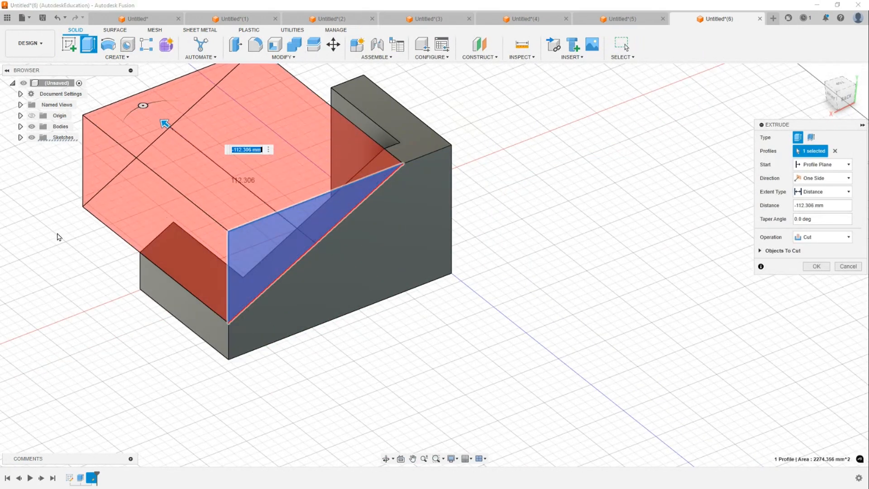
{"action": "key", "text": "Return"}
- Sketch a diagonal line on the side face from its top edge down to its right edge
{"action": "middle_click_drag", "start_coordinate": [342, 225], "coordinate": [352, 264], "text": "shift"}
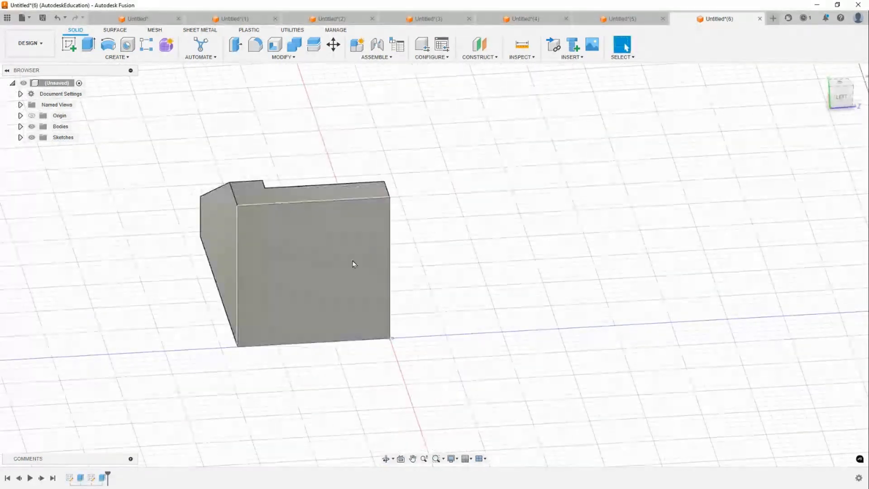
{"action": "left_click", "coordinate": [354, 264]}
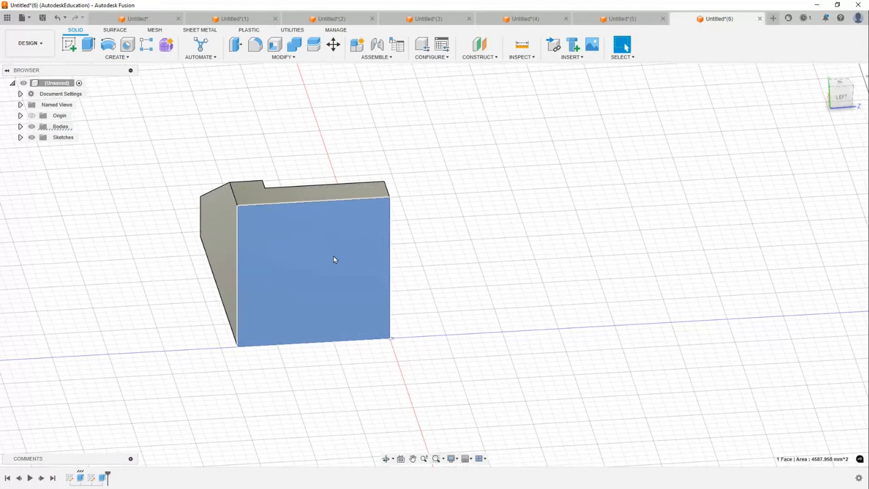
{"action": "key", "text": "l"}
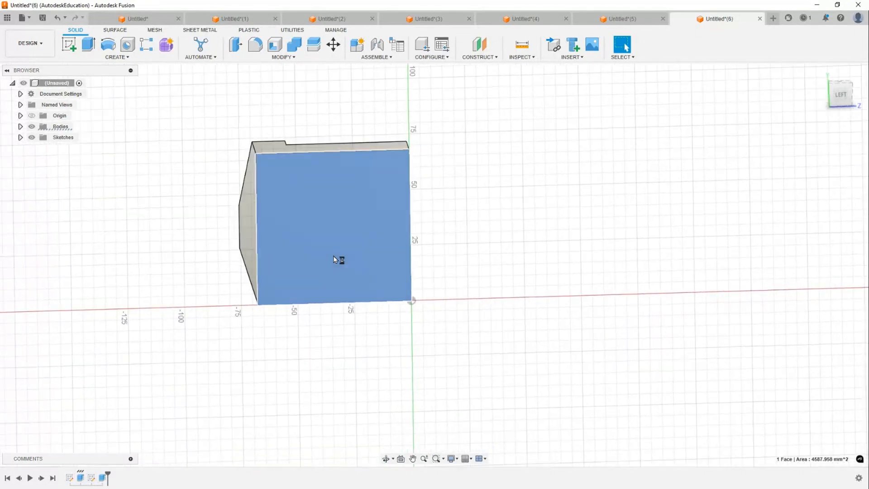
{"action": "left_click", "coordinate": [348, 111]}
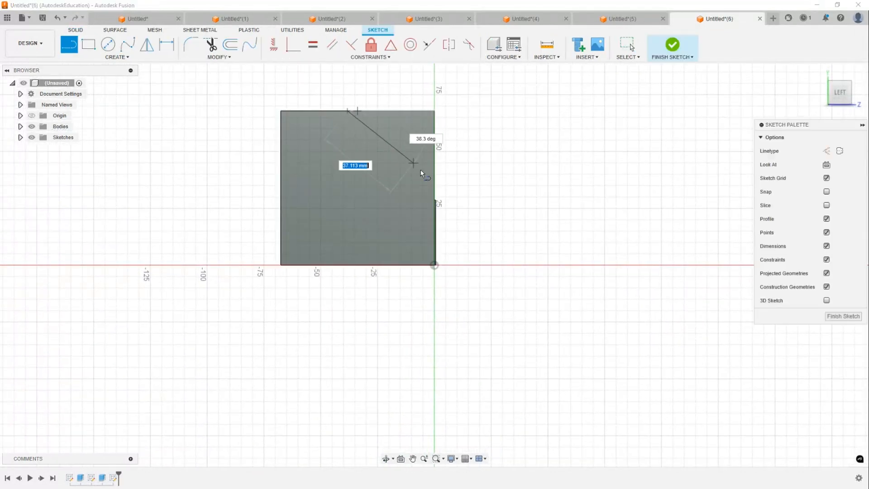
{"action": "left_click", "coordinate": [434, 178]}
{"action": "key", "text": "Escape"}
- Extrude the new triangular profile into the side wall to cut it away
{"action": "middle_click_drag", "start_coordinate": [475, 140], "coordinate": [428, 178], "text": "shift"}
{"action": "key", "text": "e"}
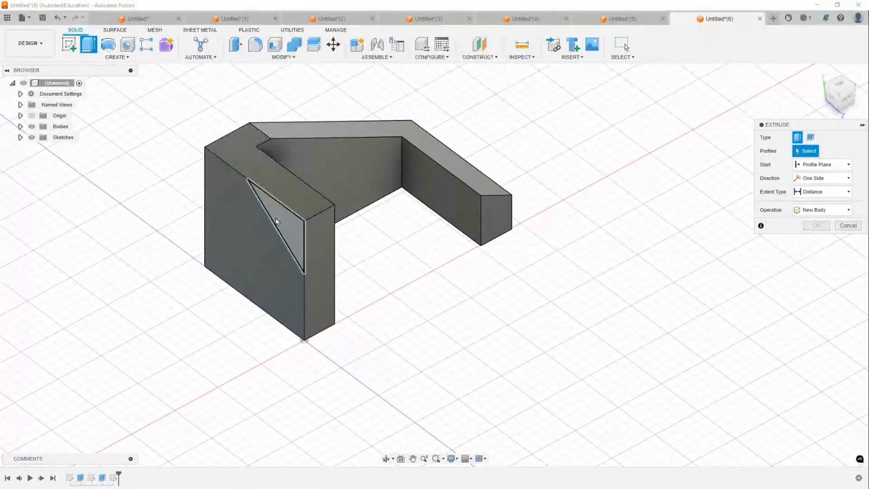
{"action": "left_click", "coordinate": [274, 222]}
{"action": "left_click_drag", "start_coordinate": [270, 230], "coordinate": [338, 192]}
{"action": "key", "text": "Return"}
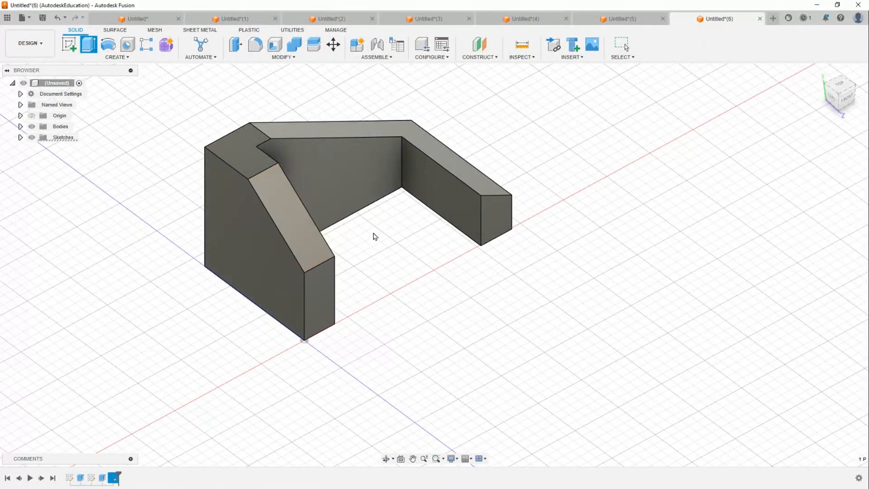
- Reopen the original U-shaped sketch and dimension the top bar's width as 20 mm
{"action": "middle_click_drag", "start_coordinate": [375, 237], "coordinate": [376, 229], "text": "shift"}
{"action": "left_click", "coordinate": [820, 71]}
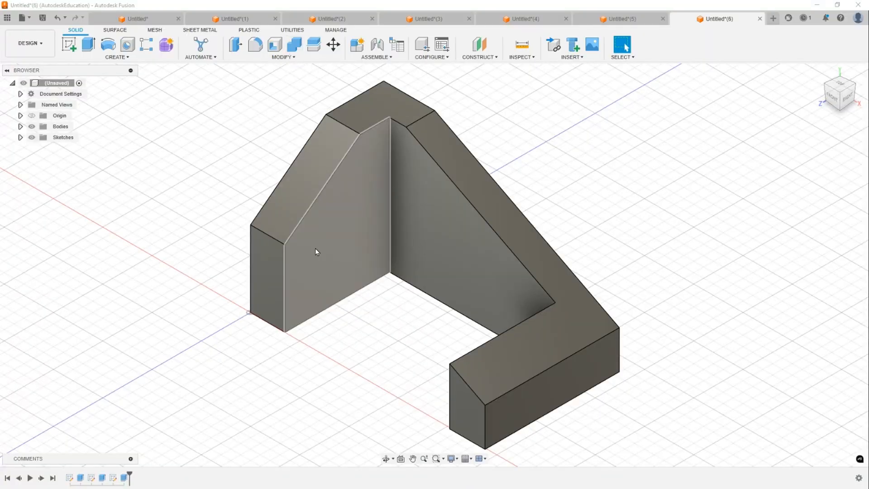
{"action": "right_click", "coordinate": [70, 479]}
{"action": "left_click", "coordinate": [98, 375]}
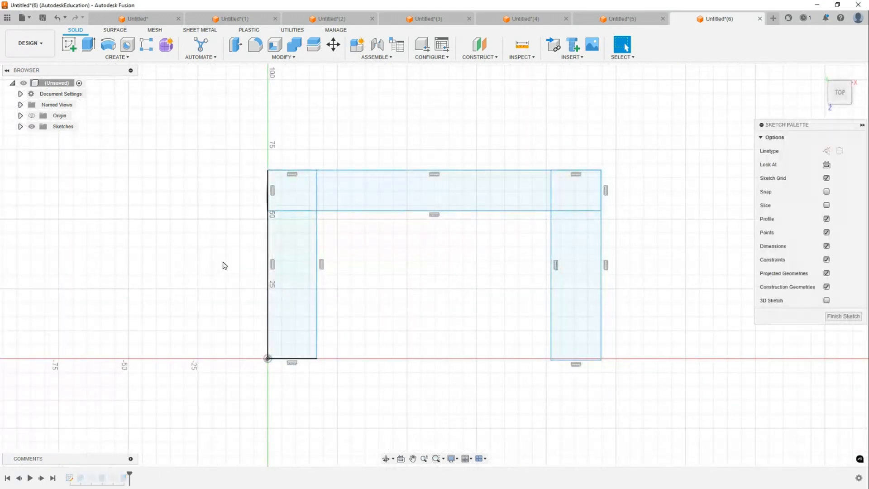
{"action": "key", "text": "d"}
{"action": "scroll", "coordinate": [229, 202], "scroll_direction": "down", "scroll_amount": 1}
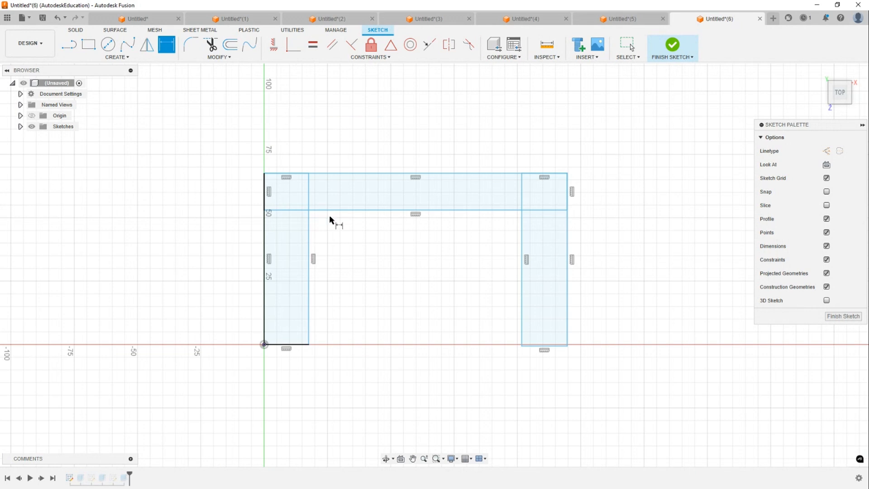
{"action": "left_click", "coordinate": [362, 177]}
{"action": "left_click", "coordinate": [359, 210]}
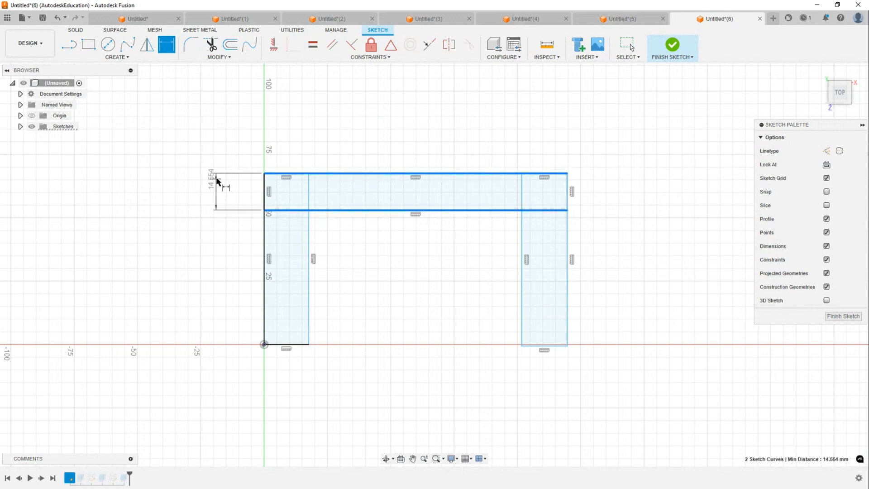
{"action": "left_click", "coordinate": [214, 190]}
{"action": "type", "text": "20"}
{"action": "key", "text": "Return"}
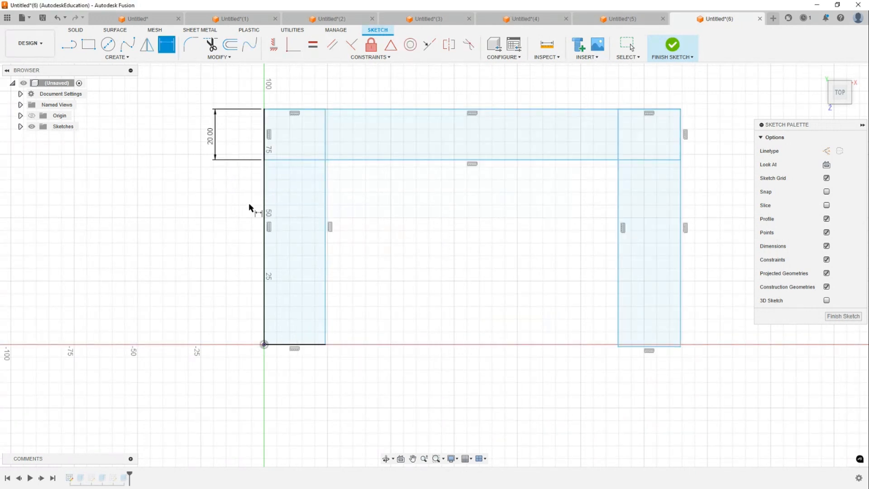
- Dimension the left leg's width as 15 mm
{"action": "left_click", "coordinate": [266, 242]}
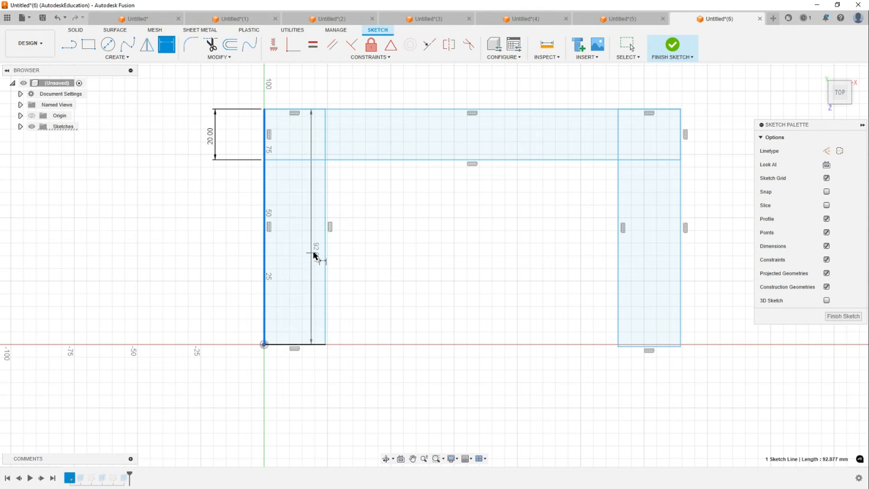
{"action": "left_click", "coordinate": [325, 255]}
{"action": "left_click", "coordinate": [312, 379]}
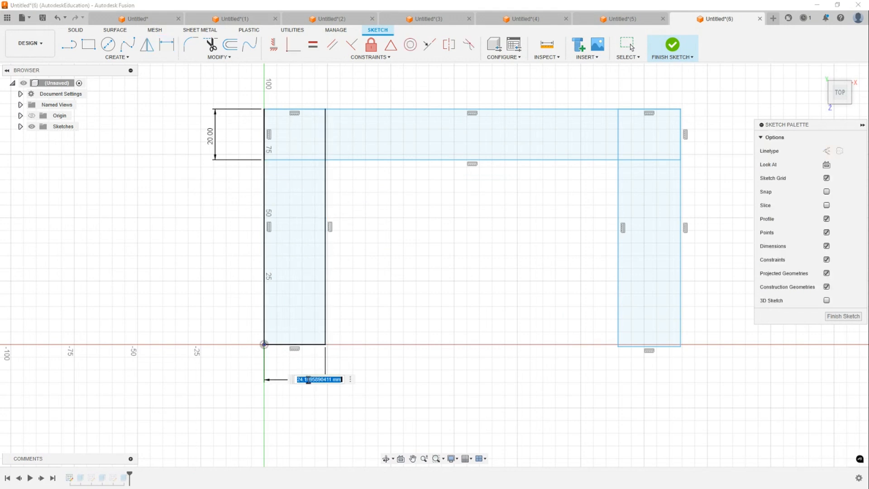
{"action": "type", "text": "15"}
{"action": "key", "text": "Return"}
- Dimension the right leg's width as 20 mm
{"action": "middle_click_drag", "start_coordinate": [406, 287], "coordinate": [368, 287]}
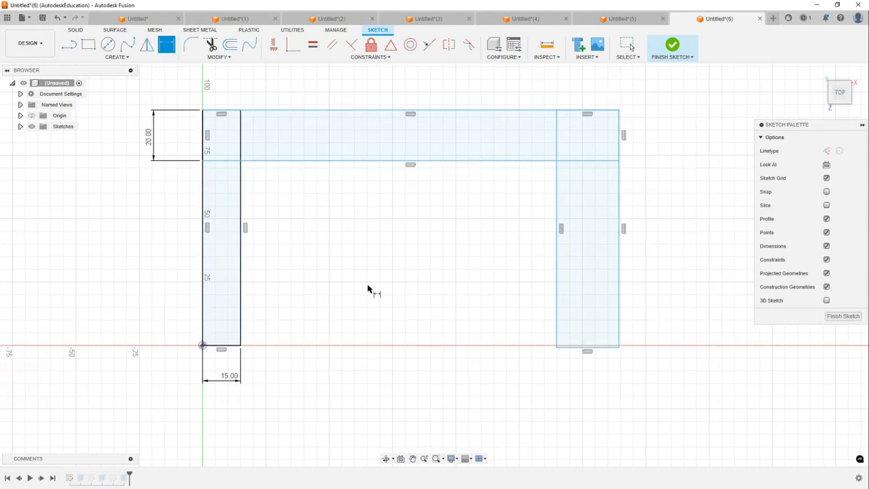
{"action": "left_click", "coordinate": [558, 294]}
{"action": "left_click", "coordinate": [618, 292]}
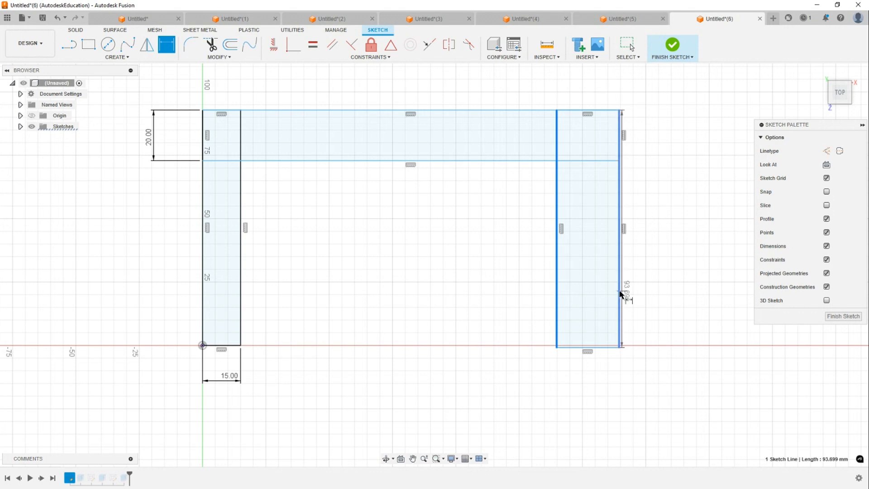
{"action": "left_click", "coordinate": [583, 380]}
{"action": "type", "text": "20"}
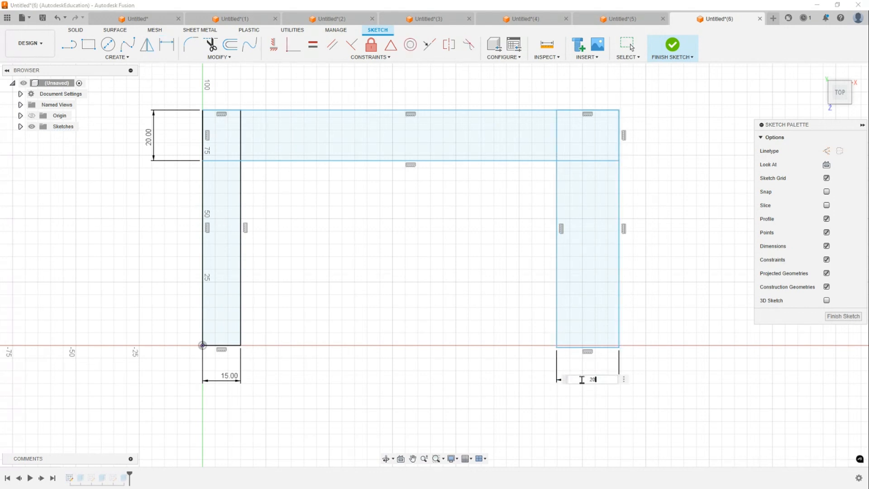
{"action": "key", "text": "Return"}
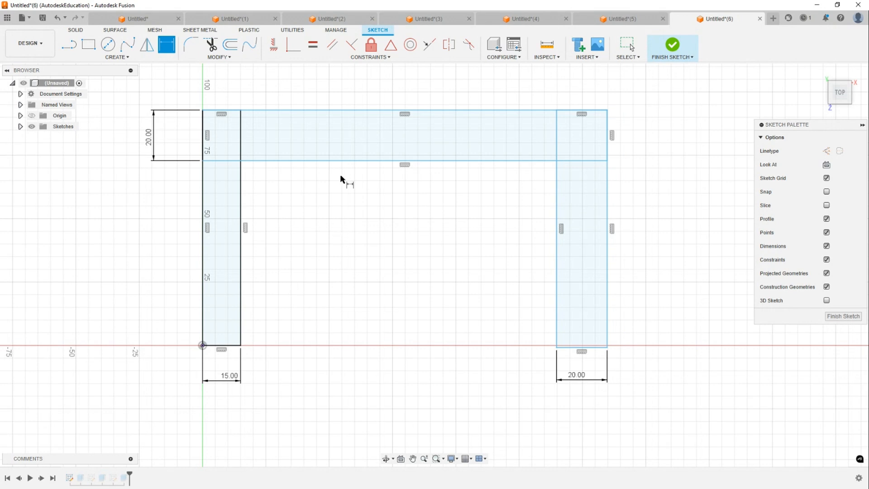
- Dimension the overall height from the top edge to the origin as 50 mm
{"action": "left_click", "coordinate": [359, 111]}
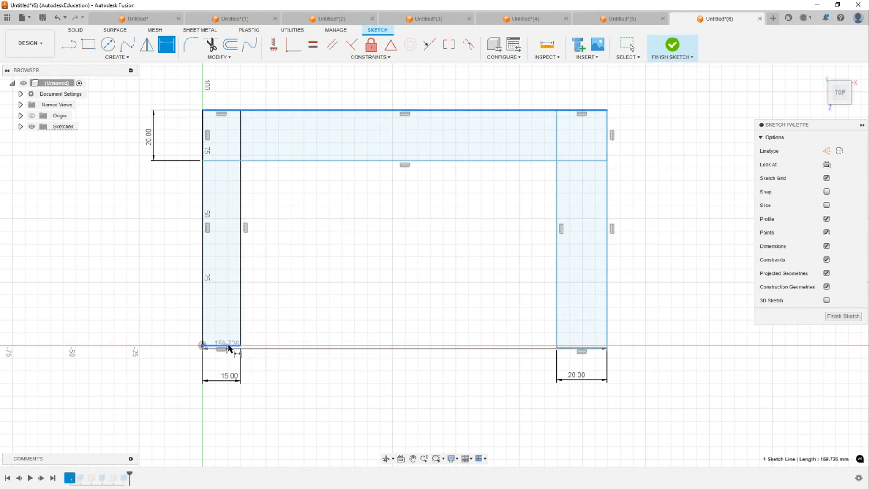
{"action": "left_click", "coordinate": [202, 345]}
{"action": "left_click", "coordinate": [109, 222]}
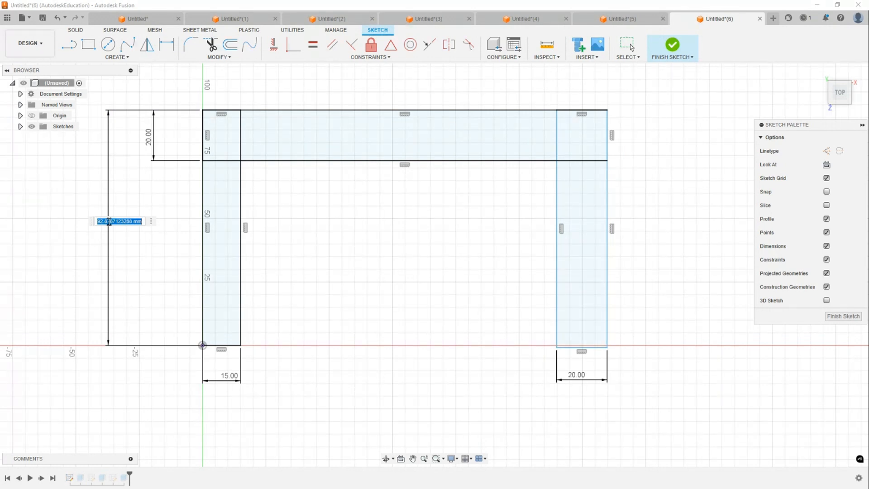
{"action": "type", "text": "50"}
{"action": "key", "text": "Return"}
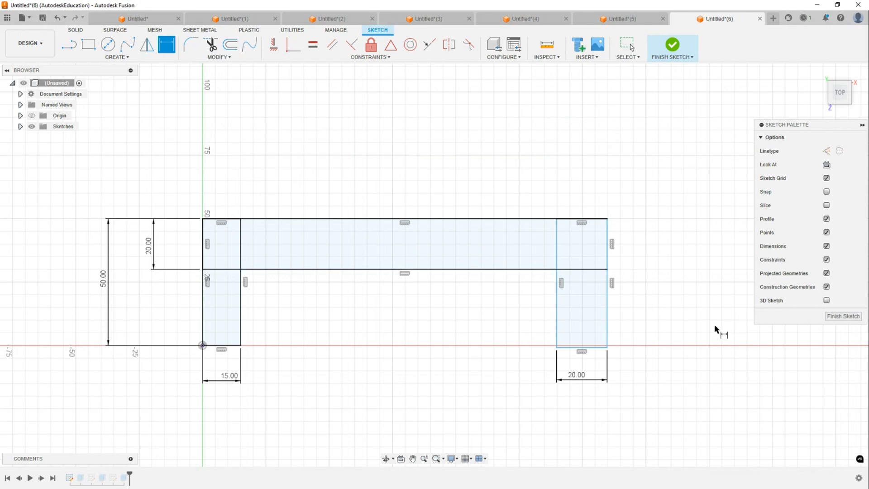
- Constrain the bottom edges of the left and right legs to be collinear
{"action": "key", "text": "Escape"}
{"action": "middle_click_drag", "start_coordinate": [599, 299], "coordinate": [637, 187]}
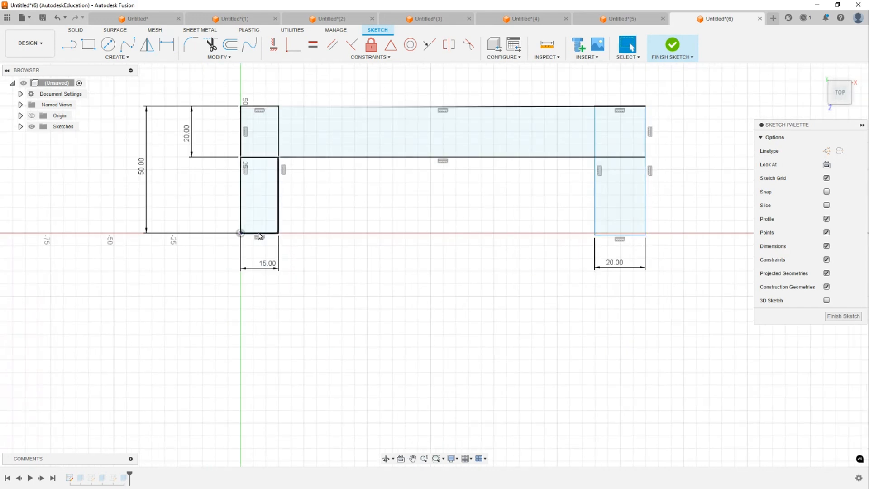
{"action": "left_click", "coordinate": [273, 235]}
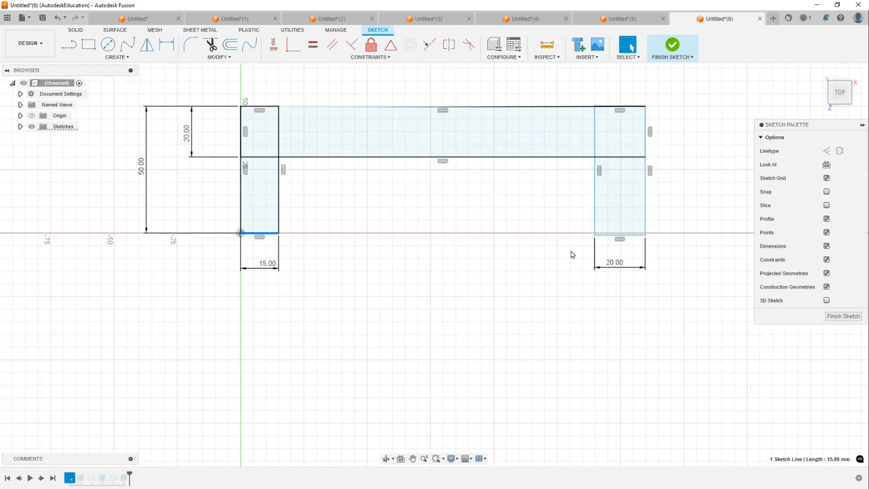
{"action": "left_click", "coordinate": [634, 235], "text": "shift"}
{"action": "middle_click_drag", "start_coordinate": [496, 206], "coordinate": [484, 246]}
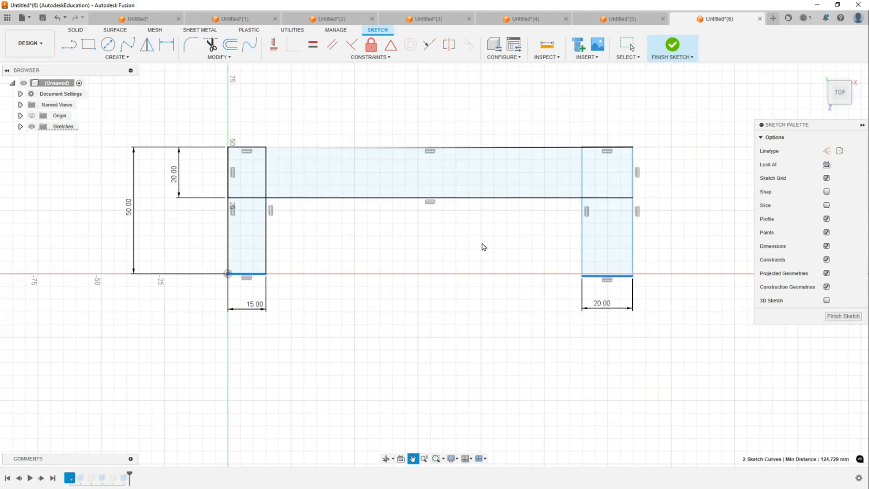
{"action": "left_click", "coordinate": [430, 45]}
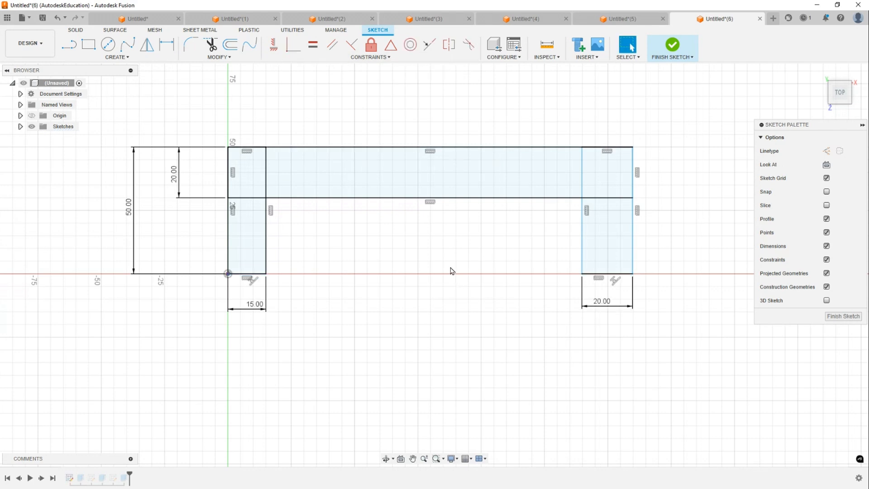
- Dimension the bracket's overall width from the left leg's outer edge to the right leg's outer edge as 110 mm
{"action": "key", "text": "d"}
{"action": "left_click", "coordinate": [229, 236]}
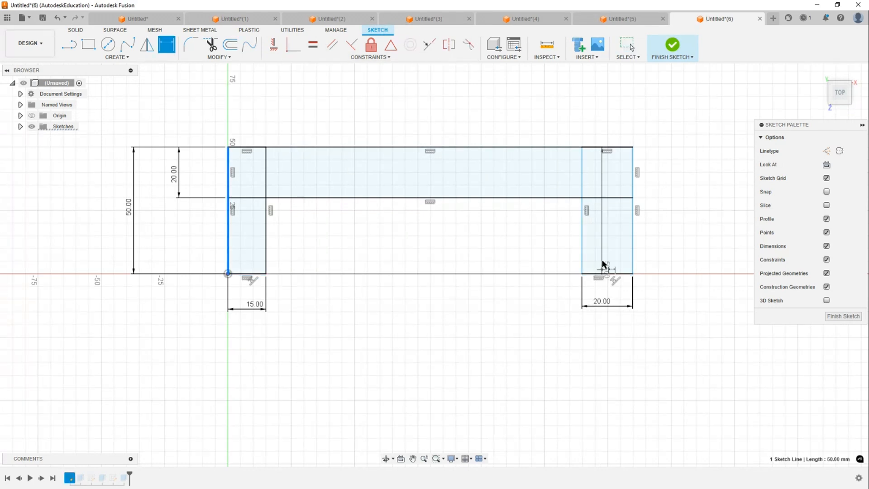
{"action": "left_click", "coordinate": [633, 246]}
{"action": "left_click", "coordinate": [445, 361]}
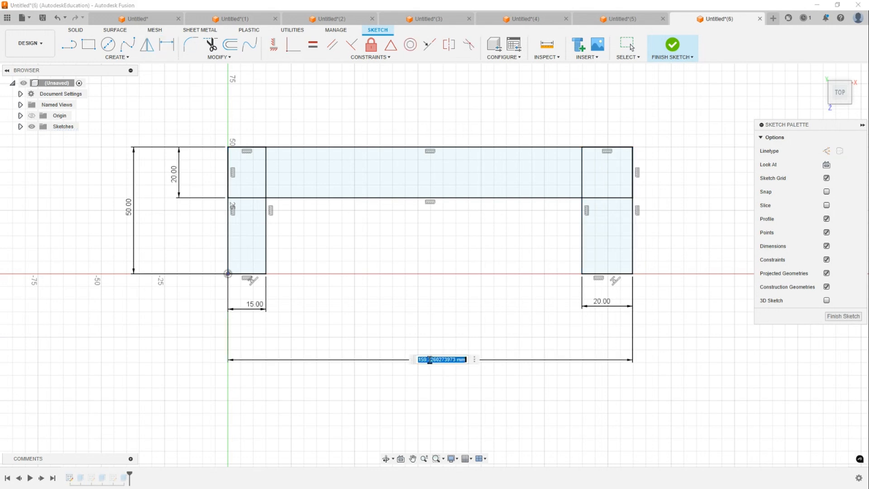
{"action": "type", "text": "110"}
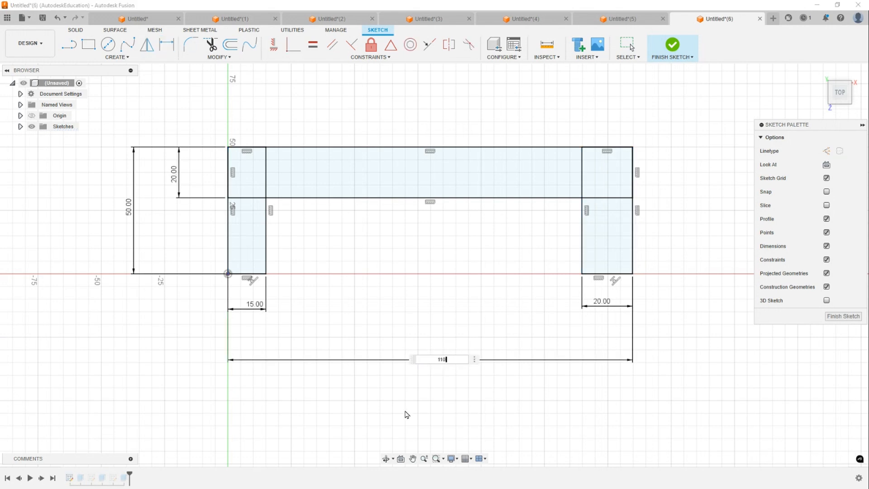
{"action": "key", "text": "Return"}
{"action": "key", "text": "Escape"}
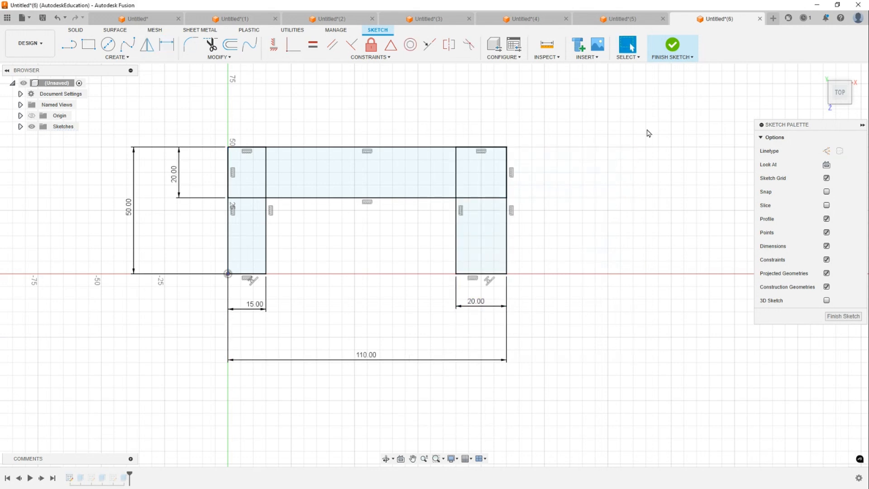
- Finish the sketch and return to the home view of the bracket
{"action": "left_click", "coordinate": [673, 46]}
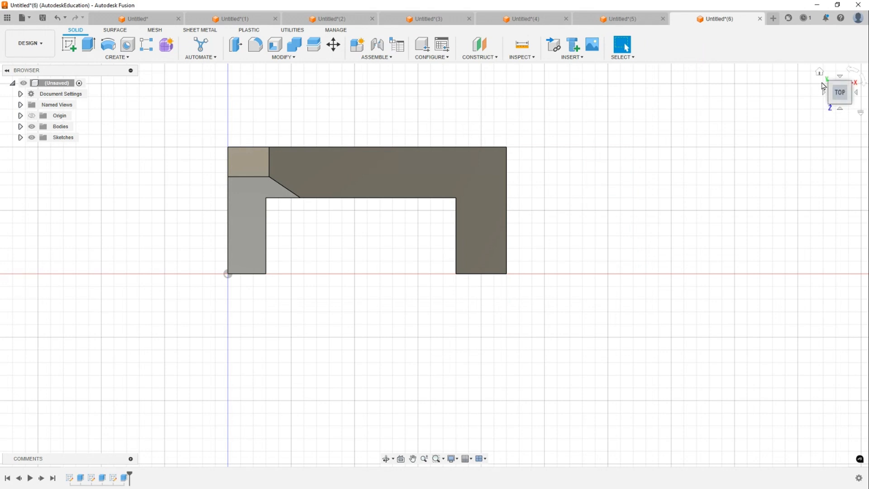
{"action": "left_click", "coordinate": [820, 71]}
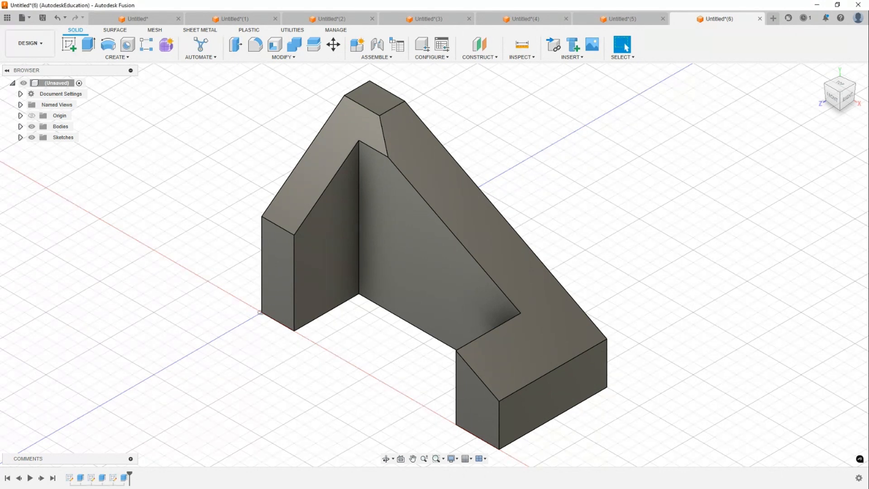
- Capture a screenshot of the finished bracket with the Snipping Tool and move its window aside
{"action": "key", "text": "super+shift+s"}
{"action": "left_click_drag", "start_coordinate": [161, 4], "coordinate": [757, 484]}
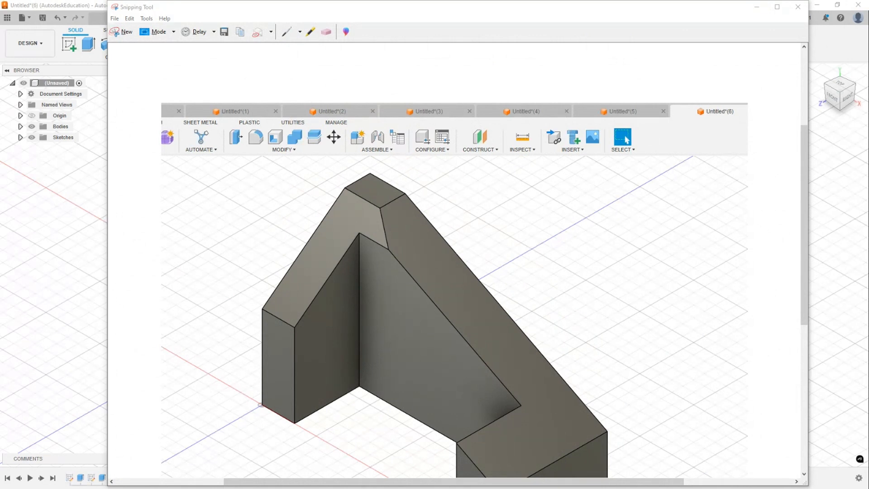
{"action": "left_click_drag", "start_coordinate": [670, 10], "coordinate": [0, 9]}
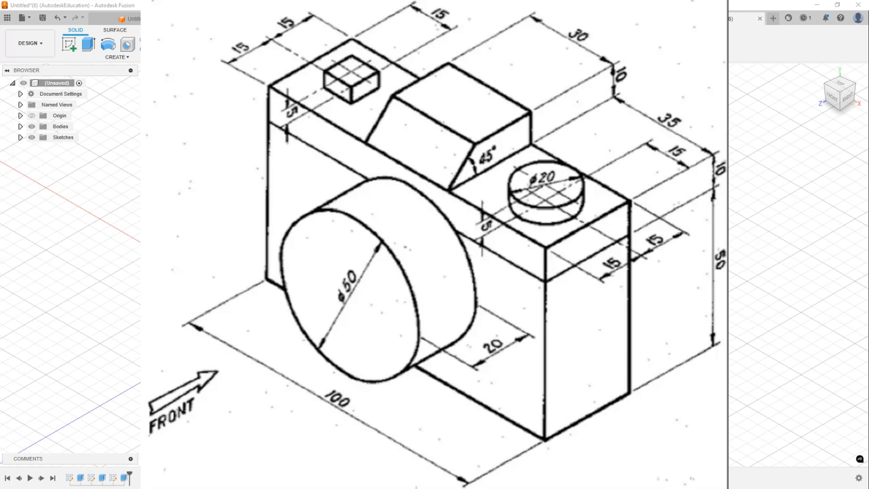
- Create a new design and sketch a center rectangle 100 mm by 30 mm at the origin on the top plane
{"action": "left_click", "coordinate": [773, 18]}
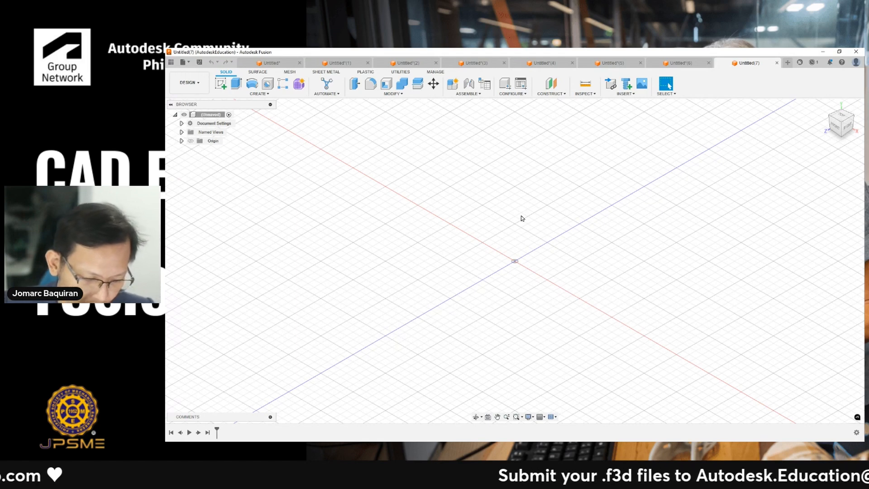
{"action": "key", "text": "r"}
{"action": "left_click", "coordinate": [515, 277]}
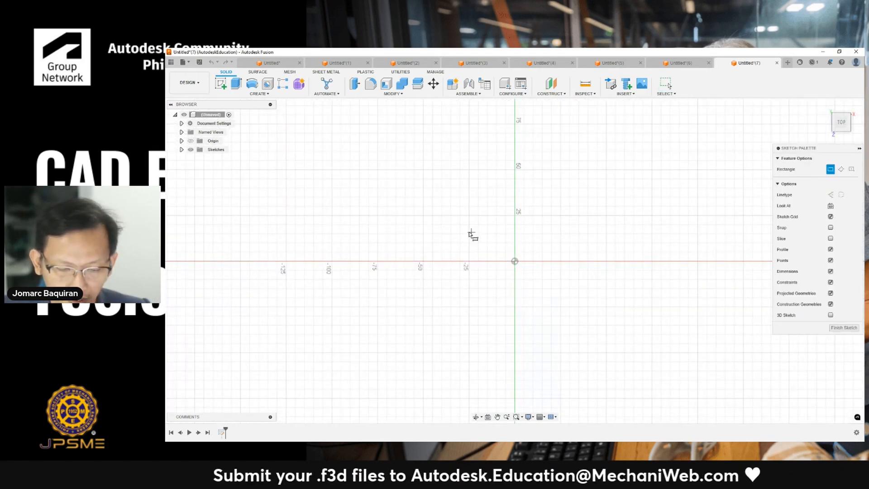
{"action": "left_click", "coordinate": [514, 261]}
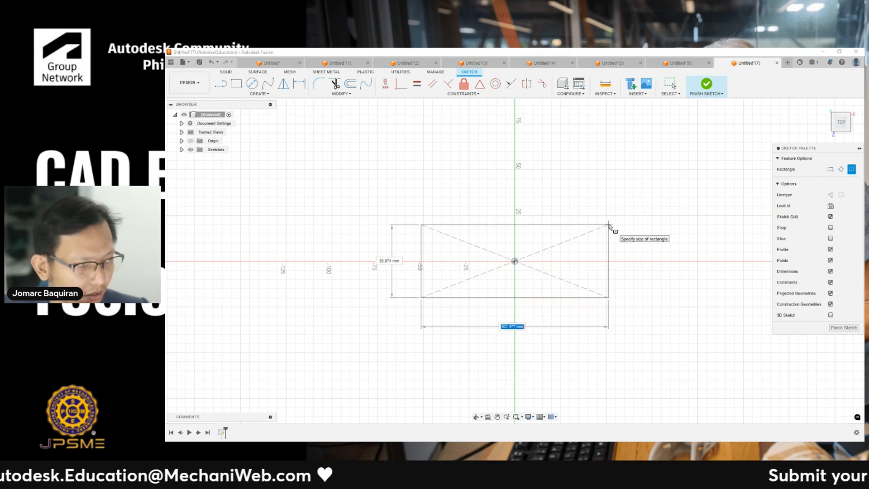
{"action": "type", "text": "30"}
{"action": "key", "text": "Tab"}
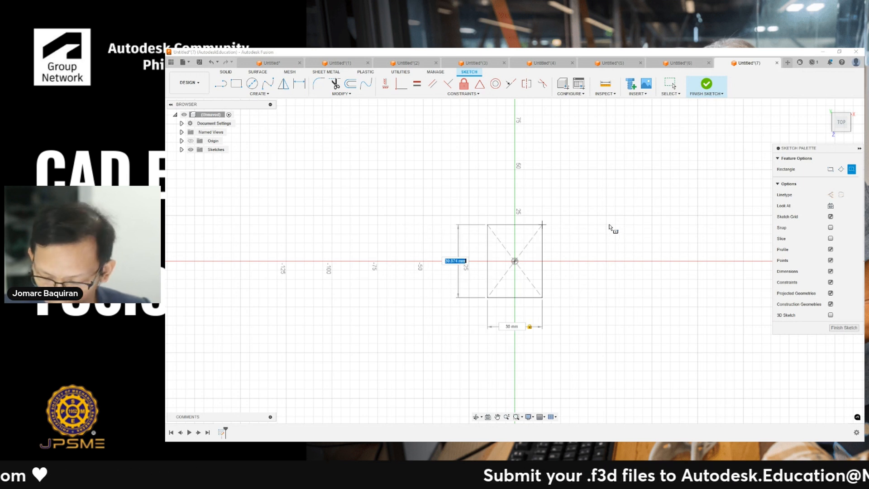
{"action": "type", "text": "30"}
{"action": "key", "text": "Tab"}
{"action": "type", "text": "100"}
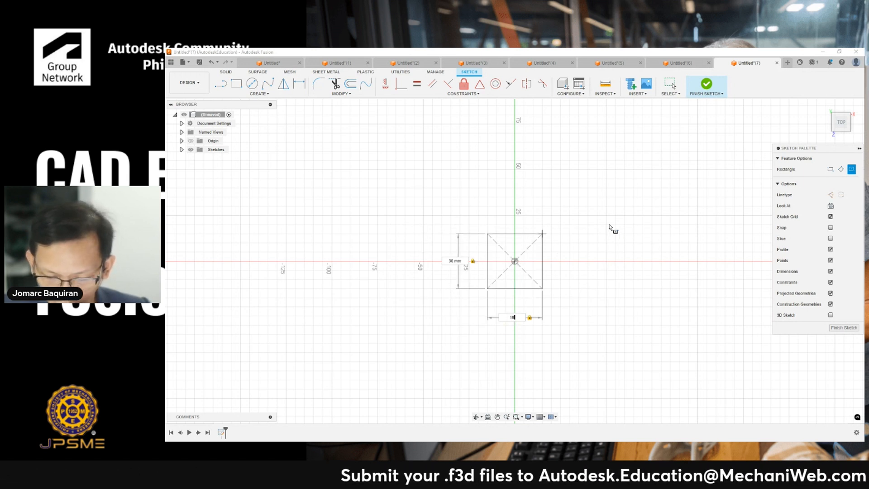
{"action": "key", "text": "Return"}
- Extrude the rectangle upward 50 mm into a box
{"action": "key", "text": "e"}
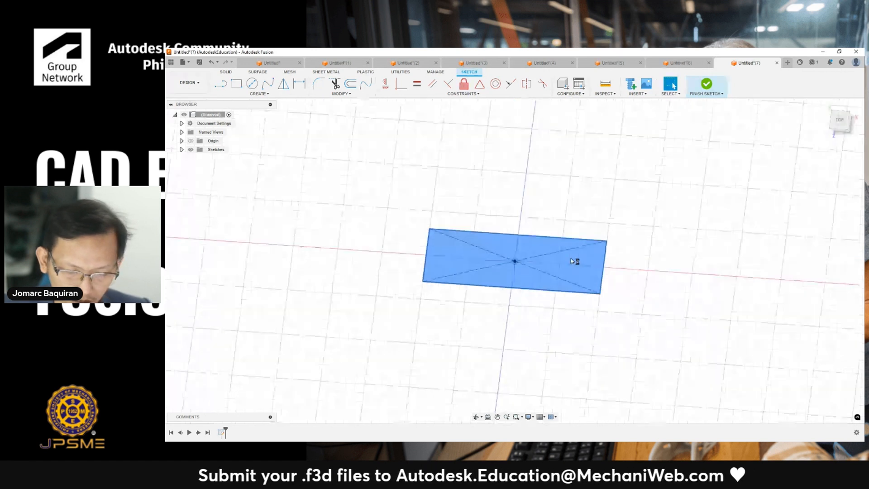
{"action": "left_click_drag", "start_coordinate": [513, 192], "coordinate": [514, 185]}
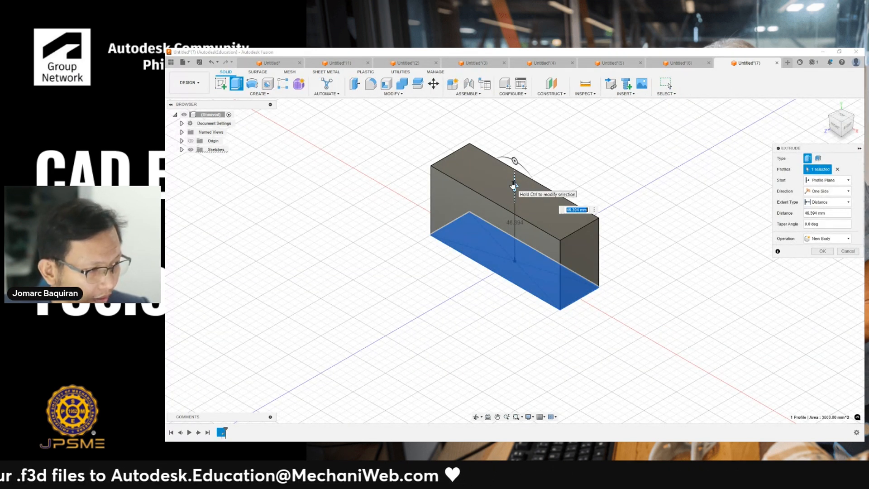
{"action": "type", "text": "50"}
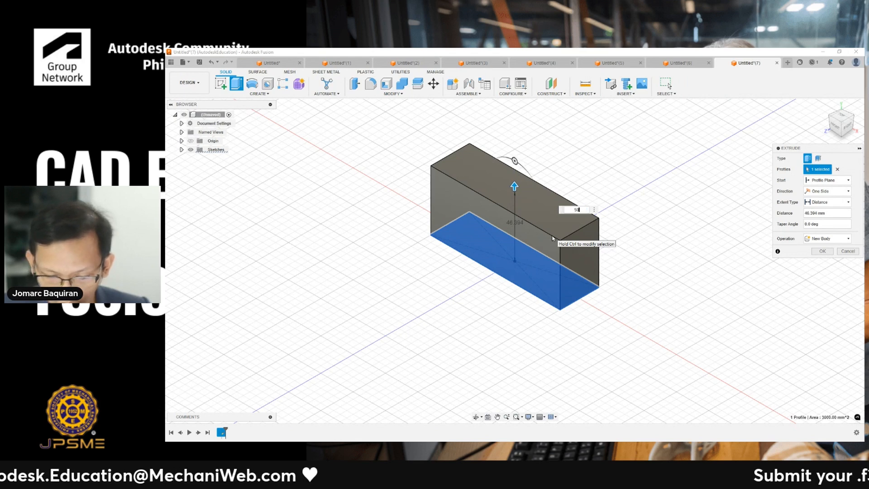
{"action": "key", "text": "Return"}
{"action": "middle_click_drag", "start_coordinate": [546, 131], "coordinate": [524, 147]}
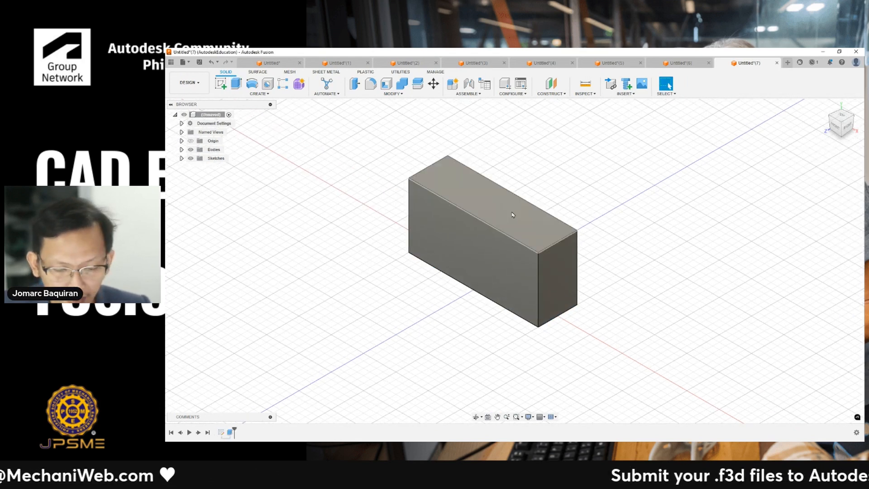
- Extrude the box's top face 10 mm upward as a new body
{"action": "left_click", "coordinate": [513, 215]}
{"action": "key", "text": "e"}
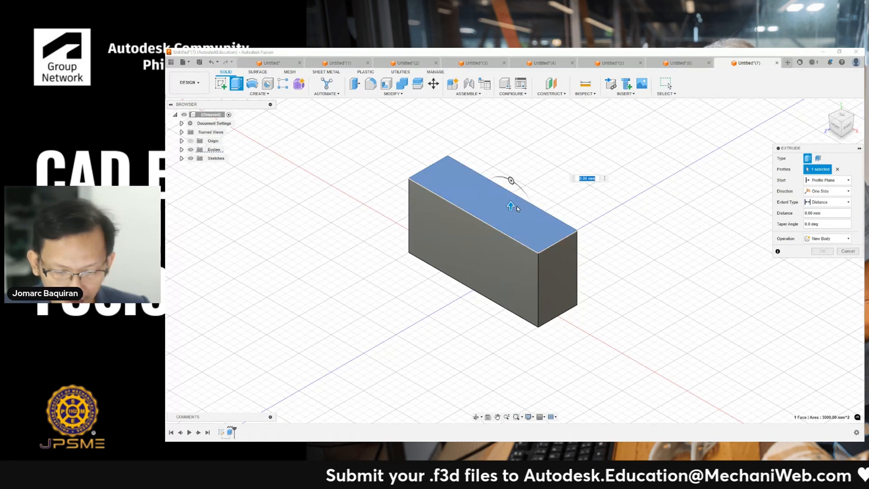
{"action": "left_click_drag", "start_coordinate": [511, 206], "coordinate": [511, 150]}
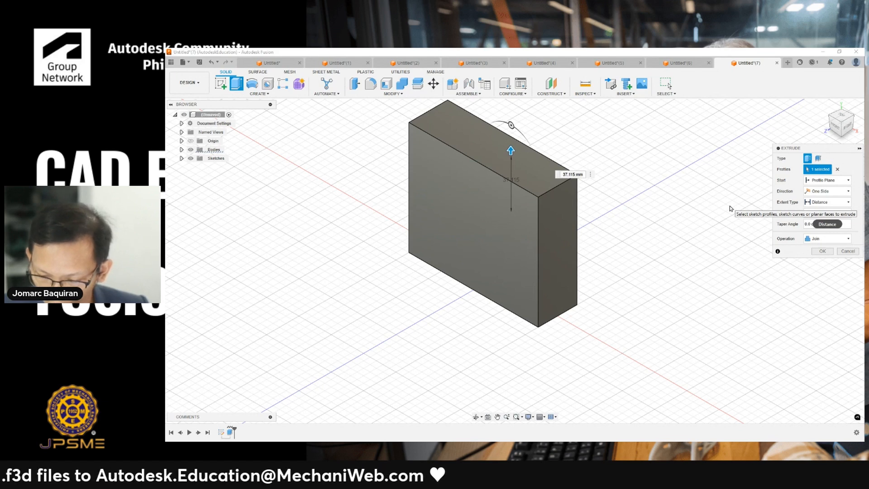
{"action": "type", "text": "10"}
{"action": "left_click", "coordinate": [835, 240]}
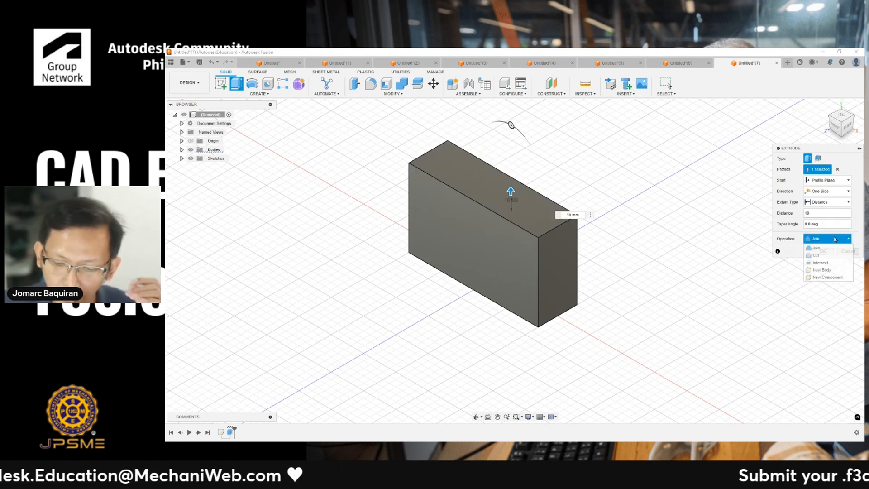
{"action": "left_click", "coordinate": [815, 270]}
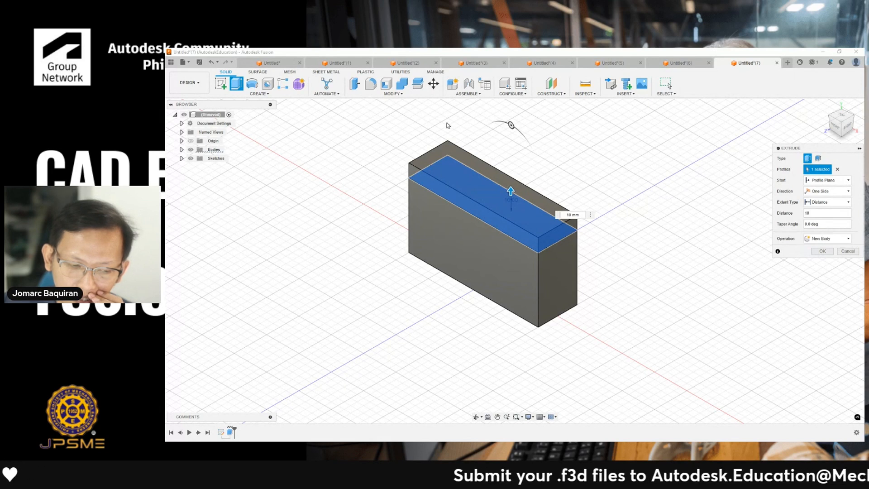
{"action": "left_click", "coordinate": [181, 150]}
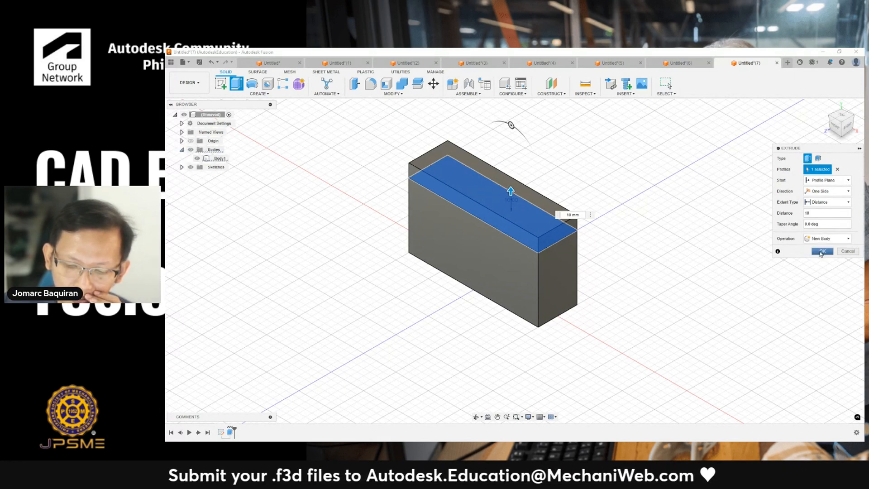
{"action": "left_click", "coordinate": [821, 252]}
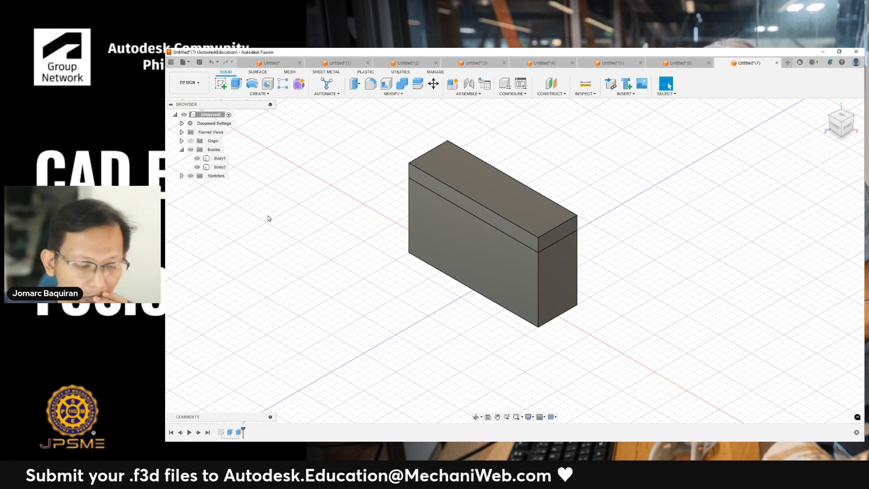
- Sketch a 50 mm diameter circle centered on the box's front face
{"action": "left_click", "coordinate": [489, 265]}
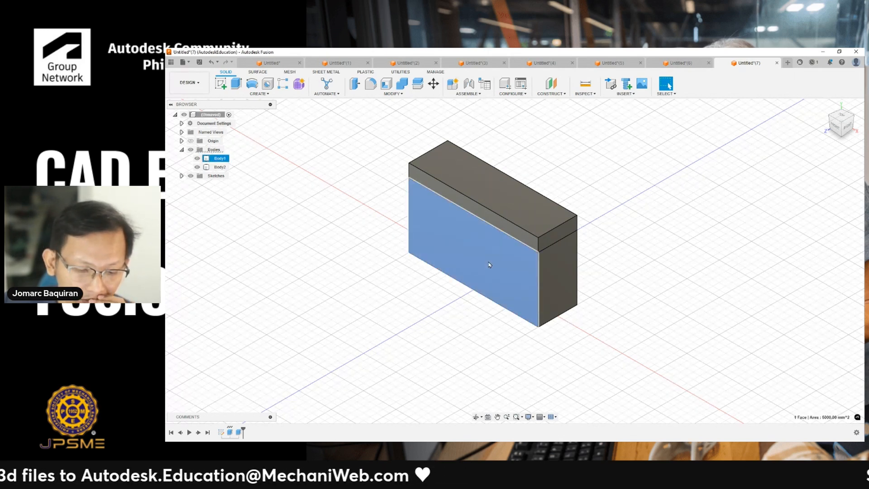
{"action": "left_click", "coordinate": [363, 248]}
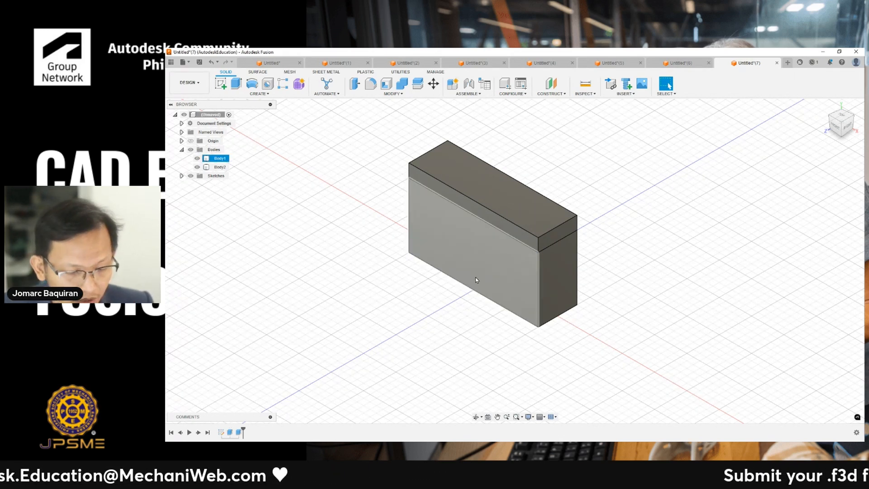
{"action": "left_click", "coordinate": [477, 266]}
{"action": "key", "text": "c"}
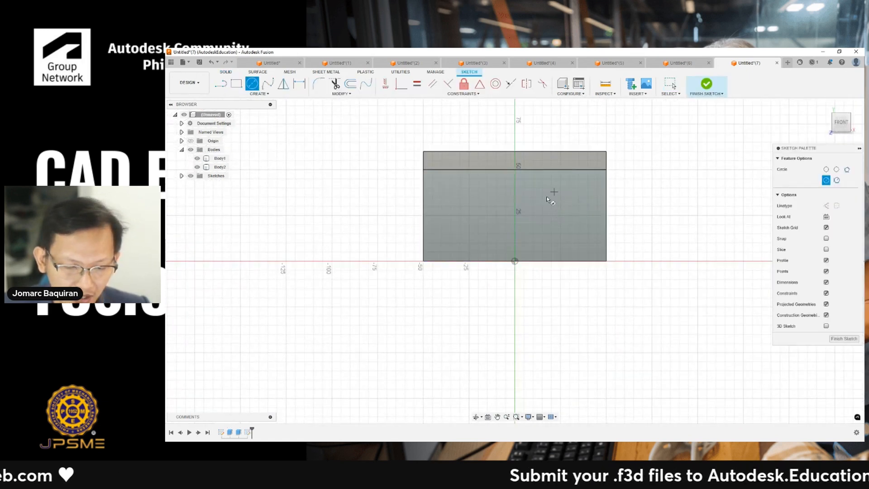
{"action": "left_click", "coordinate": [513, 195]}
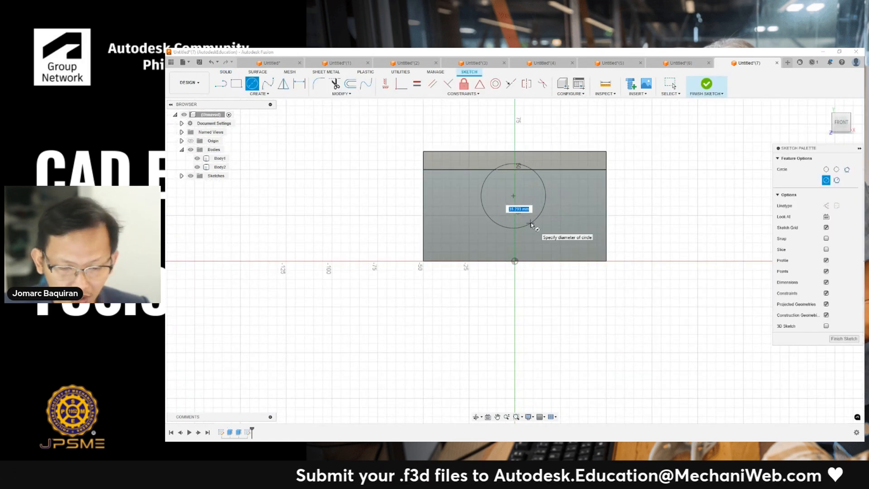
{"action": "type", "text": "50"}
{"action": "key", "text": "Return"}
{"action": "key", "text": "Escape"}
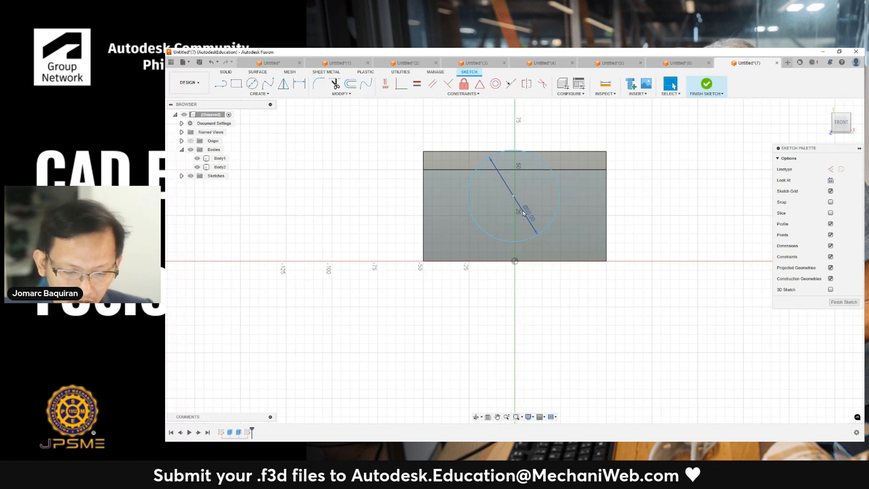
{"action": "key", "text": "l"}
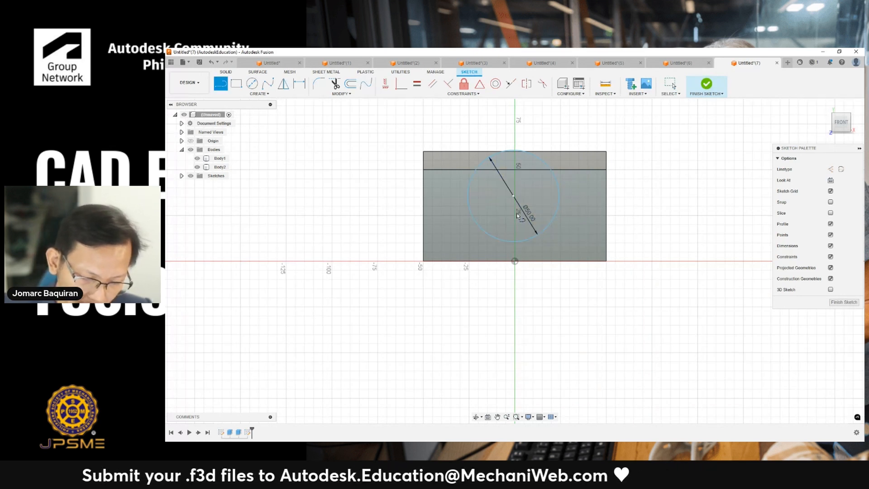
{"action": "left_click", "coordinate": [423, 261]}
{"action": "key", "text": "Escape"}
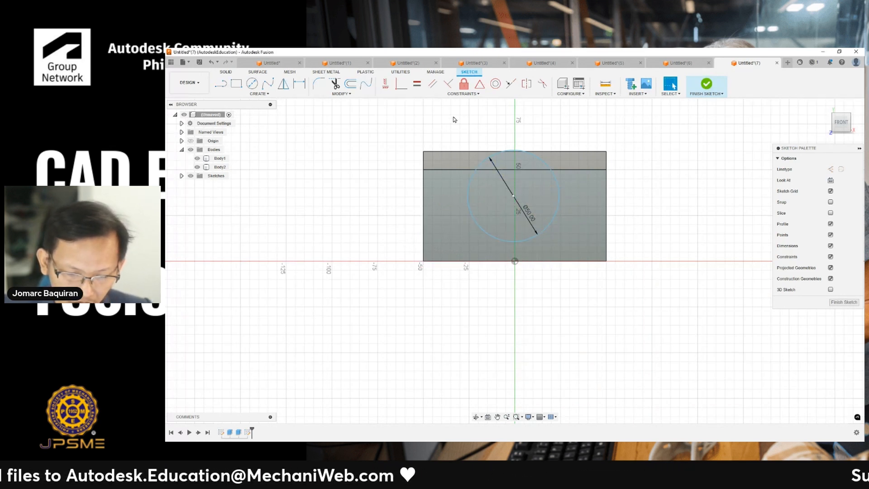
- Move the circle down so its top sits at the edge between the box and the upper body
{"action": "middle_click_drag", "start_coordinate": [455, 120], "coordinate": [444, 125]}
{"action": "left_click", "coordinate": [401, 84]}
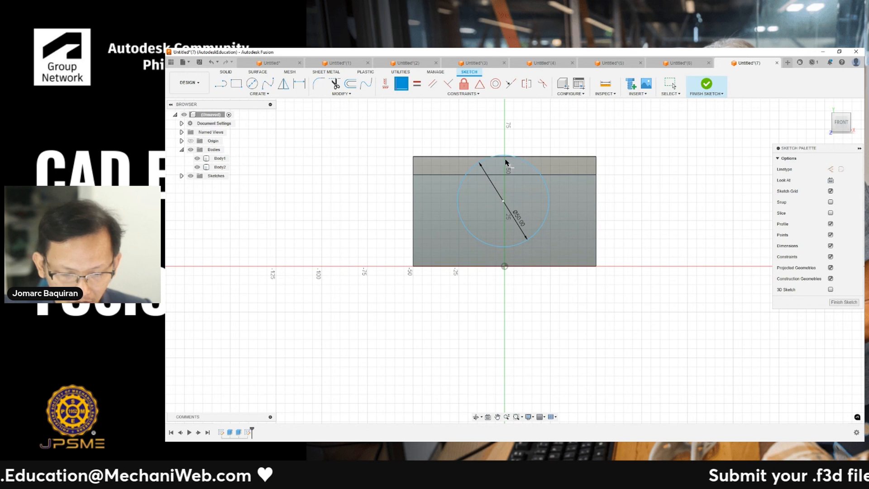
{"action": "scroll", "coordinate": [507, 167], "scroll_direction": "up", "scroll_amount": 5}
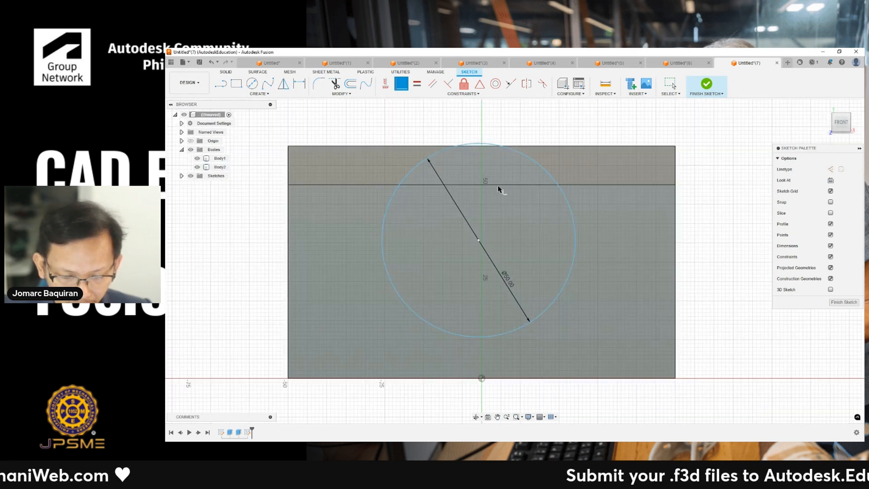
{"action": "key", "text": "Escape"}
{"action": "left_click_drag", "start_coordinate": [506, 148], "coordinate": [492, 184]}
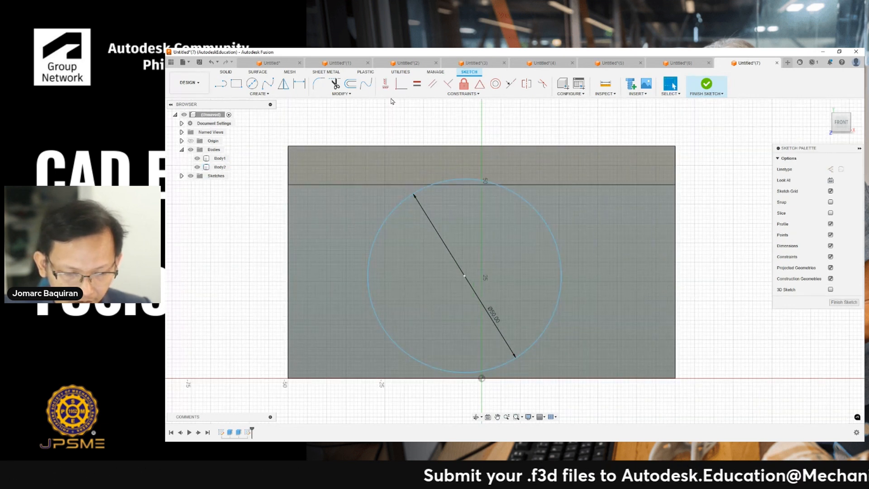
{"action": "left_click", "coordinate": [385, 84]}
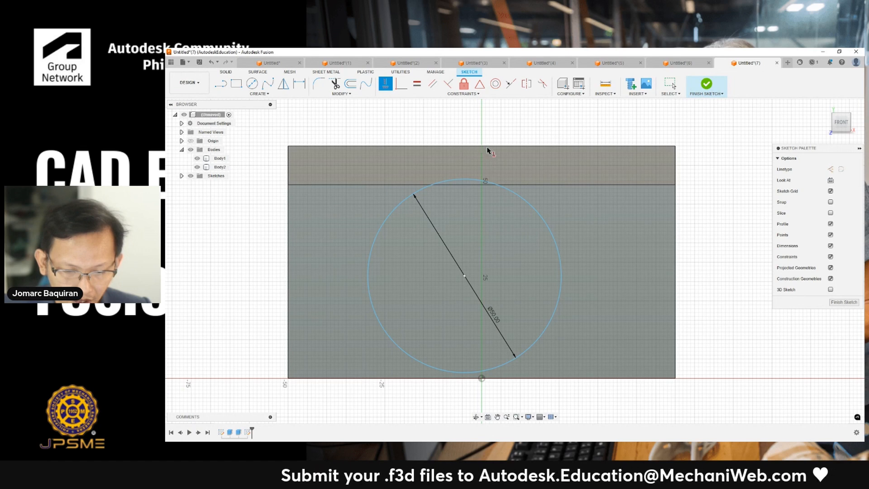
{"action": "scroll", "coordinate": [527, 143], "scroll_direction": "down", "scroll_amount": 3}
{"action": "key", "text": "Escape"}
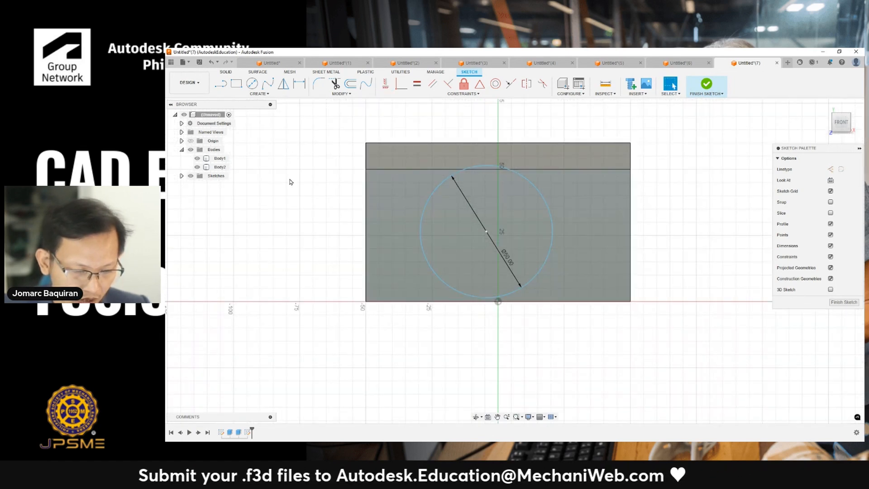
- Draw a diagonal line from the box's bottom-left corner to the upper body's top-right corner
{"action": "key", "text": "l"}
{"action": "left_click", "coordinate": [366, 301]}
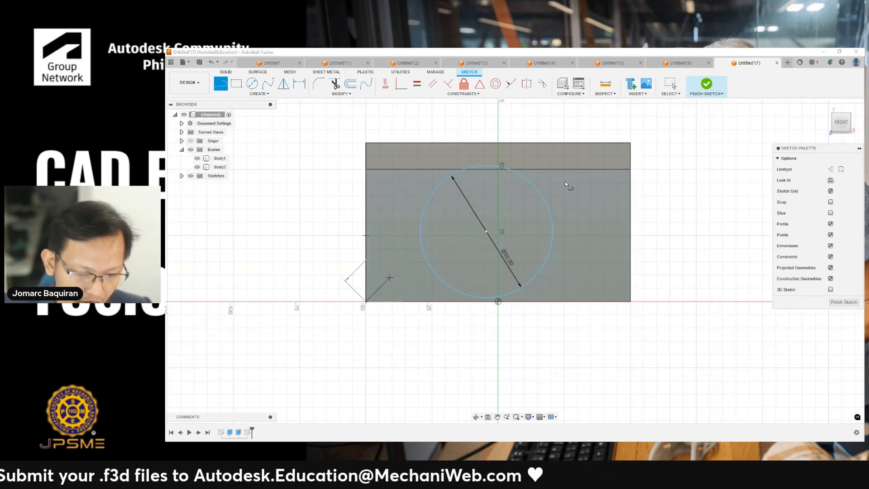
{"action": "left_click", "coordinate": [627, 138]}
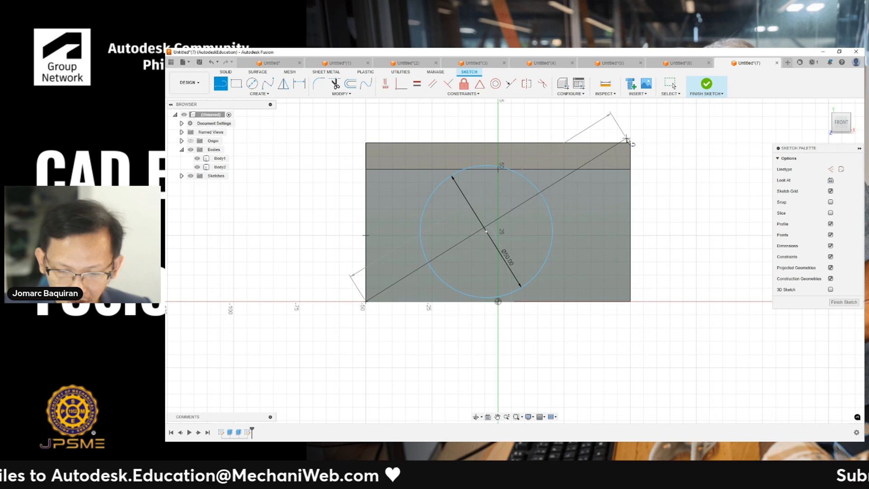
{"action": "key", "text": "Escape"}
{"action": "middle_click_drag", "start_coordinate": [597, 123], "coordinate": [593, 126]}
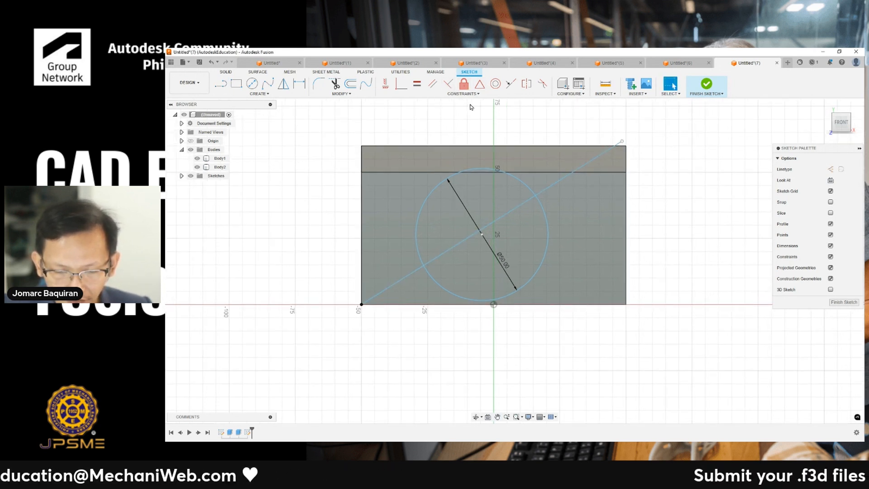
- Snap the diagonal line's upper end onto the upper body's top-right corner
{"action": "key", "text": "p"}
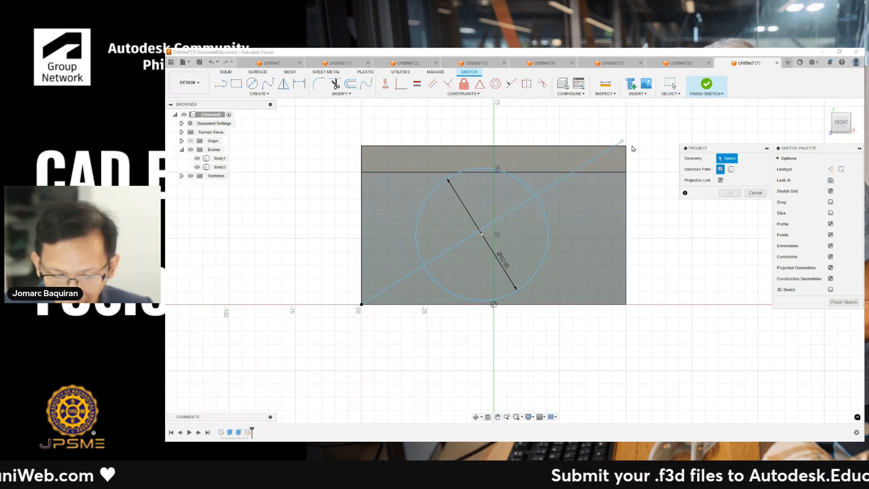
{"action": "key", "text": "Escape"}
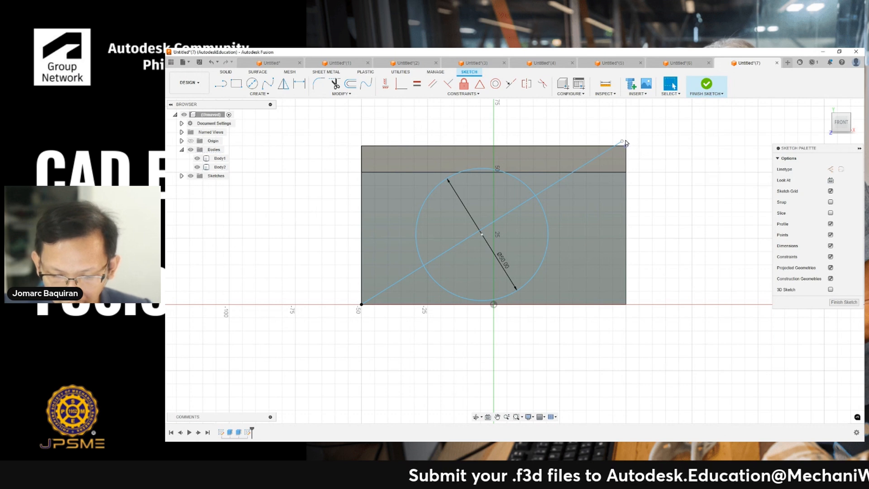
{"action": "left_click_drag", "start_coordinate": [622, 142], "coordinate": [626, 146]}
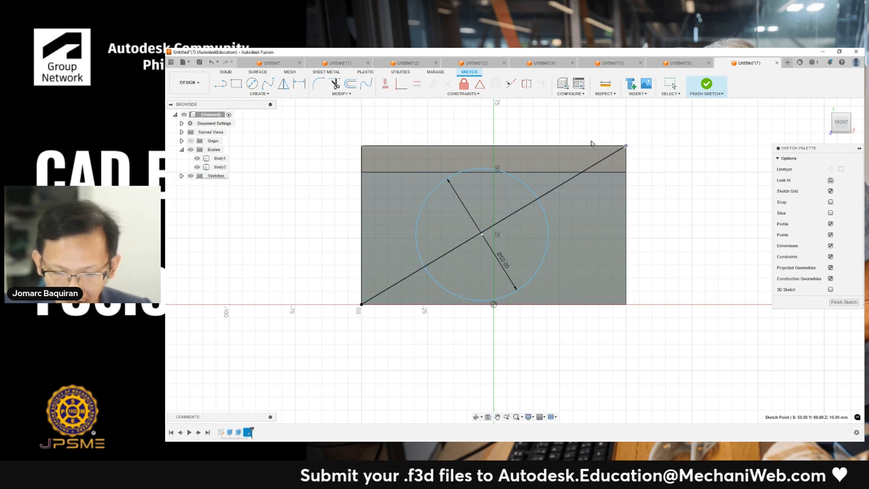
- Constrain the circle's center to the midpoint of the diagonal line
{"action": "left_click", "coordinate": [524, 211]}
{"action": "scroll", "coordinate": [550, 204], "scroll_direction": "up", "scroll_amount": 3}
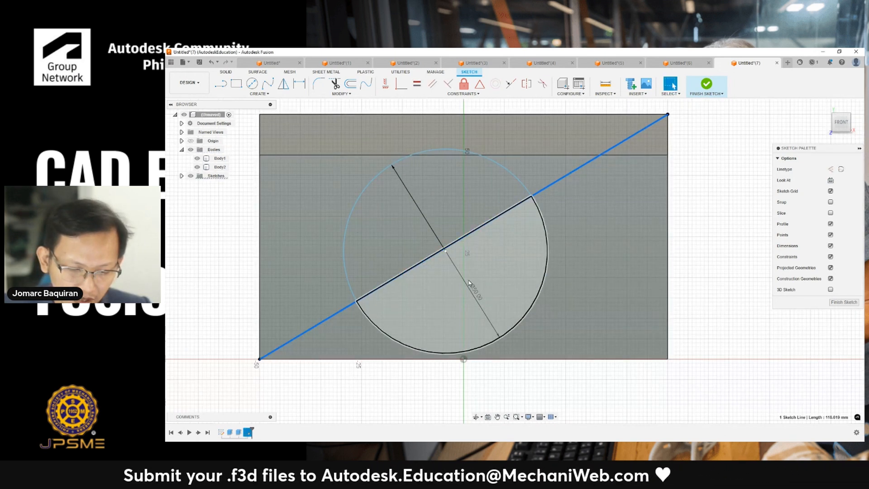
{"action": "left_click", "coordinate": [446, 251], "text": "shift"}
{"action": "scroll", "coordinate": [514, 186], "scroll_direction": "down", "scroll_amount": 2}
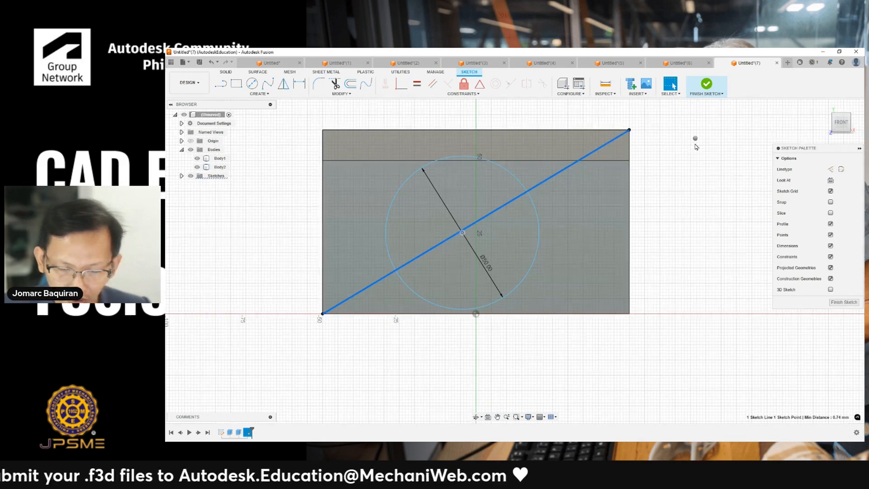
{"action": "left_click", "coordinate": [479, 85]}
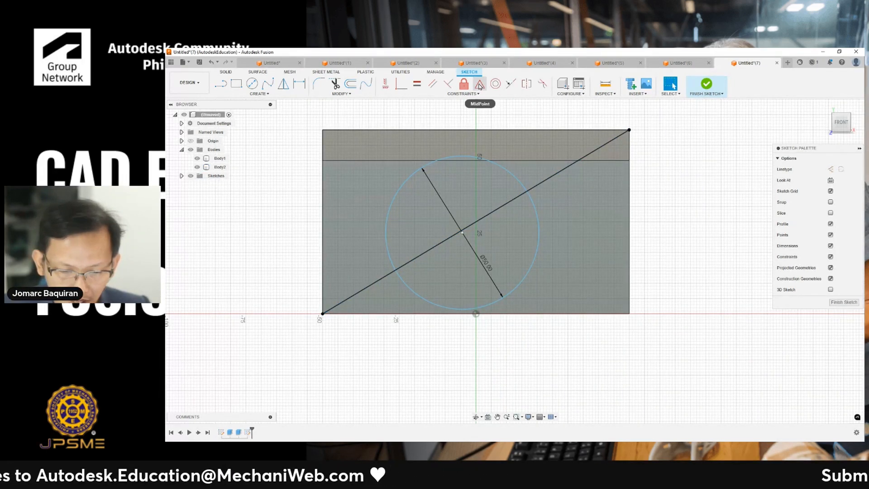
{"action": "left_click", "coordinate": [493, 214]}
{"action": "left_click", "coordinate": [461, 234]}
{"action": "scroll", "coordinate": [521, 198], "scroll_direction": "down", "scroll_amount": 2}
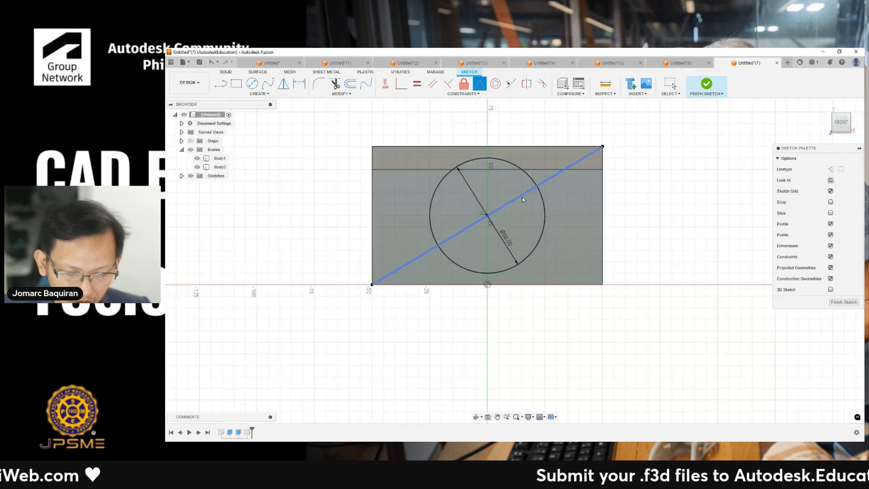
{"action": "key", "text": "Escape"}
- Convert the diagonal line into construction geometry
{"action": "left_click", "coordinate": [566, 169]}
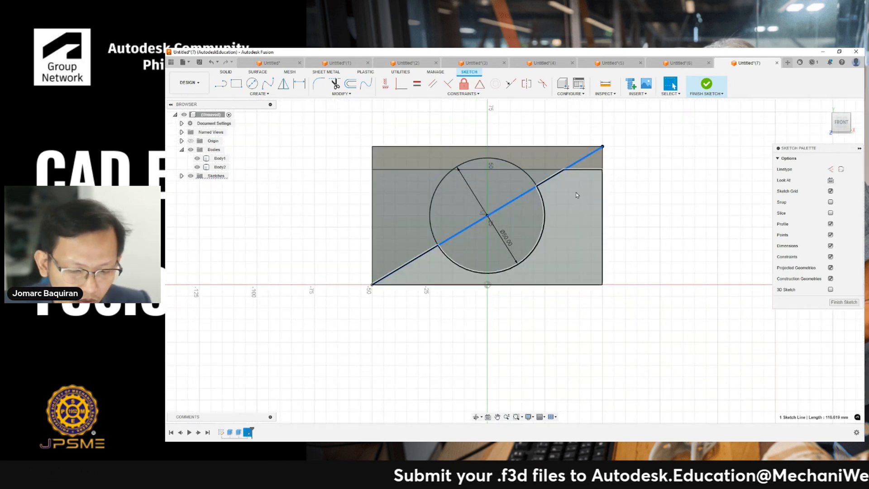
{"action": "right_click", "coordinate": [576, 192]}
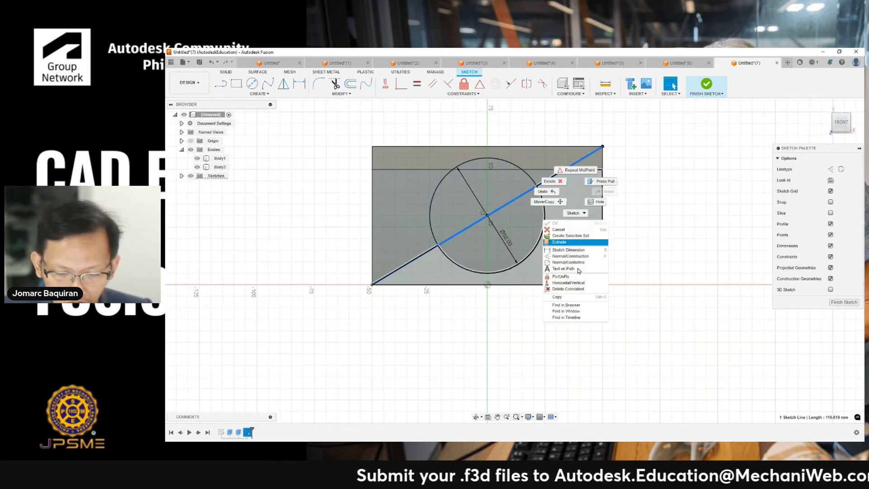
{"action": "left_click", "coordinate": [583, 256]}
- Extrude both halves of the circle 20 mm outward from the front face as a new body
{"action": "left_click", "coordinate": [652, 199]}
{"action": "middle_click_drag", "start_coordinate": [659, 204], "coordinate": [588, 224], "text": "shift"}
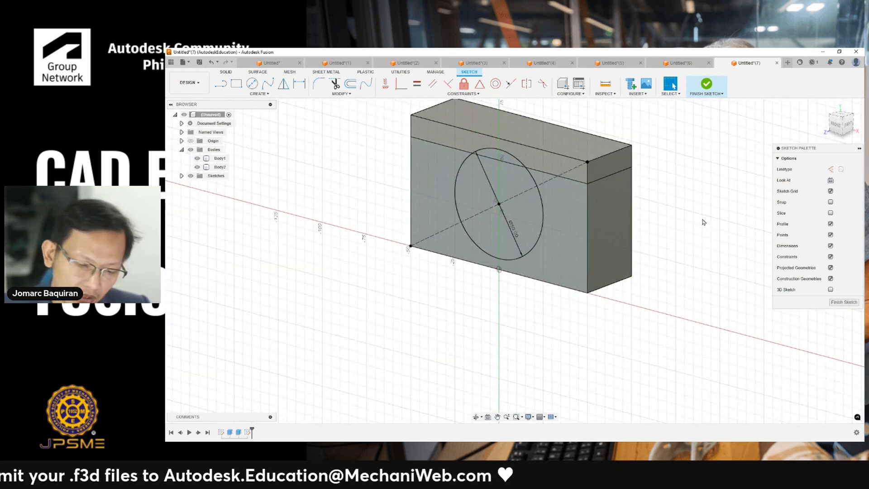
{"action": "key", "text": "e"}
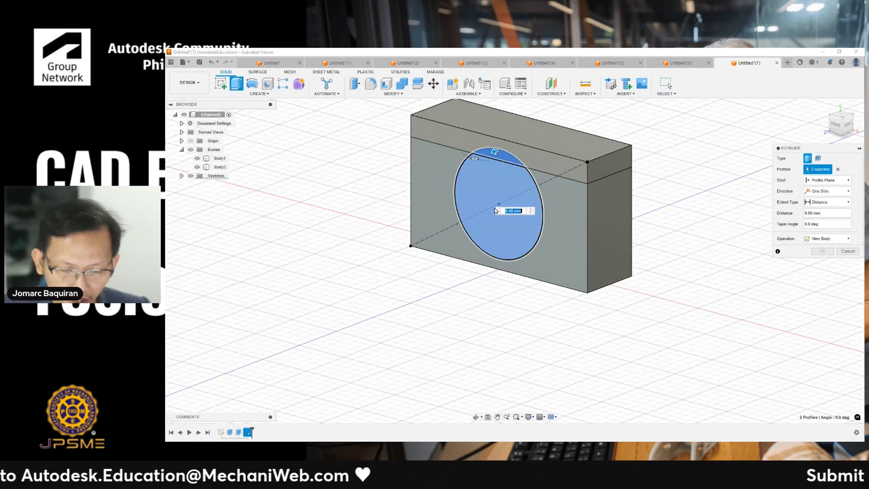
{"action": "left_click_drag", "start_coordinate": [494, 148], "coordinate": [446, 169]}
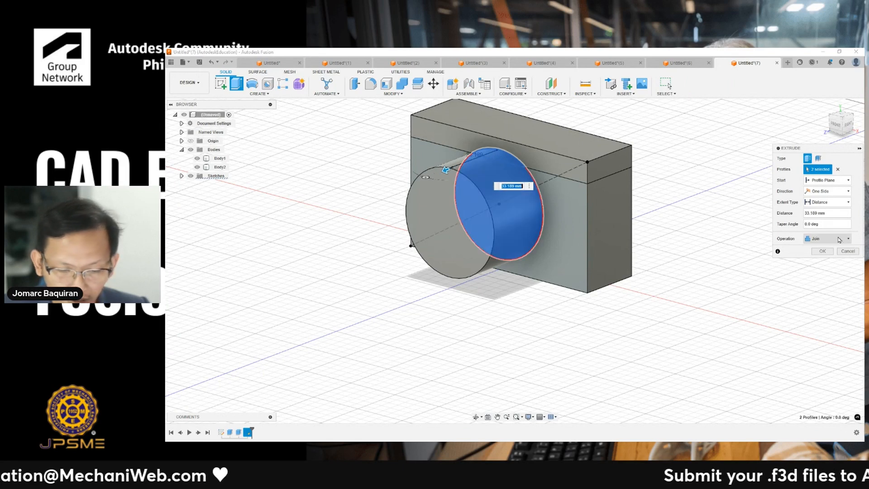
{"action": "left_click", "coordinate": [838, 211]}
{"action": "type", "text": "20"}
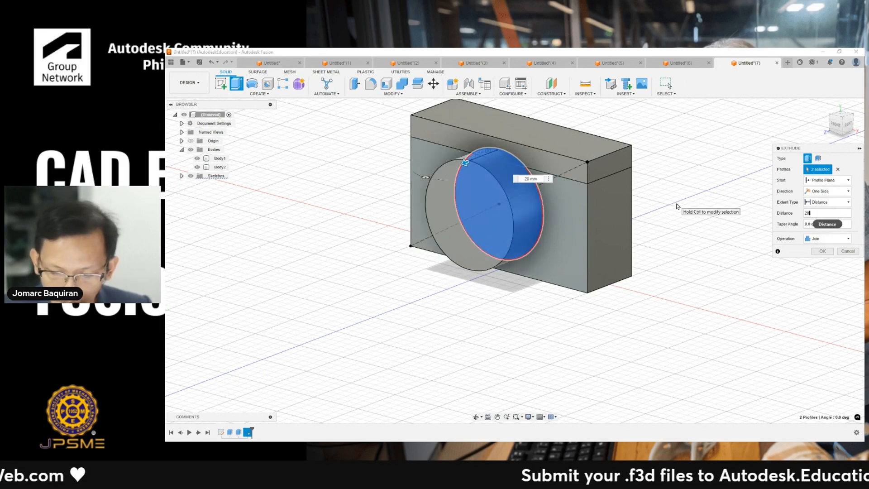
{"action": "left_click", "coordinate": [827, 239]}
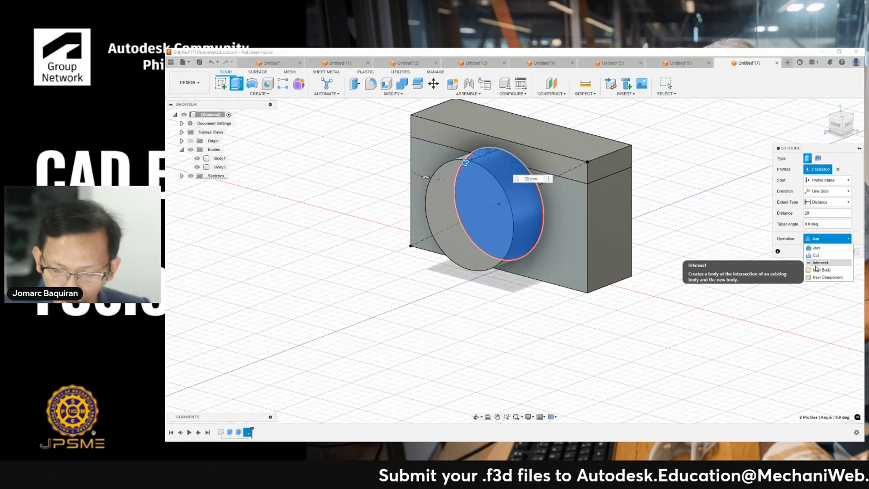
{"action": "left_click", "coordinate": [820, 265]}
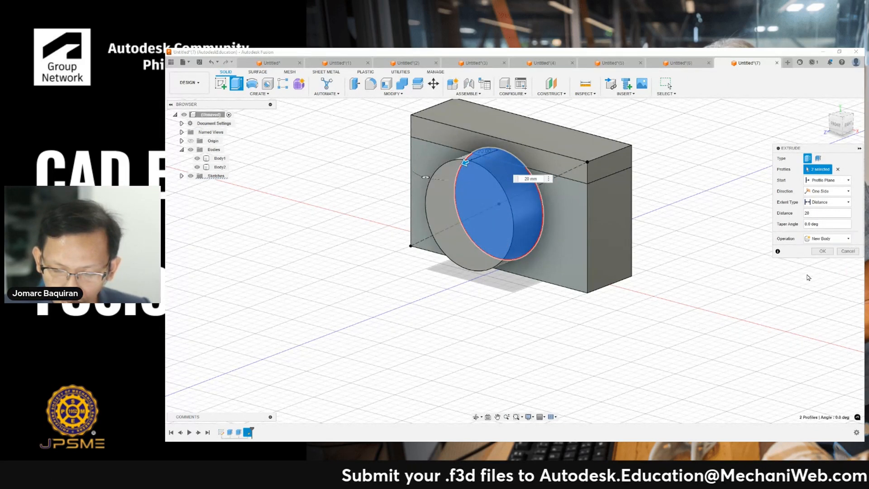
{"action": "left_click", "coordinate": [824, 252]}
- Rename the new cylinder body as lens
{"action": "left_click", "coordinate": [220, 175]}
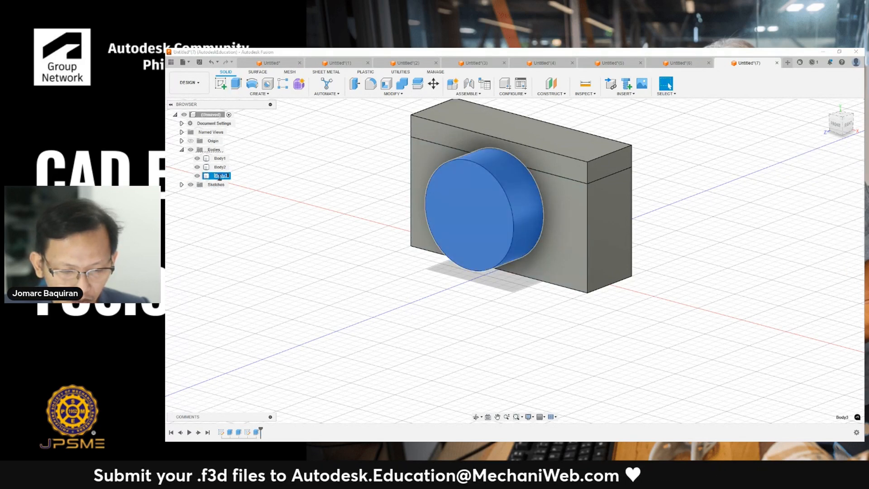
{"action": "type", "text": "lens"}
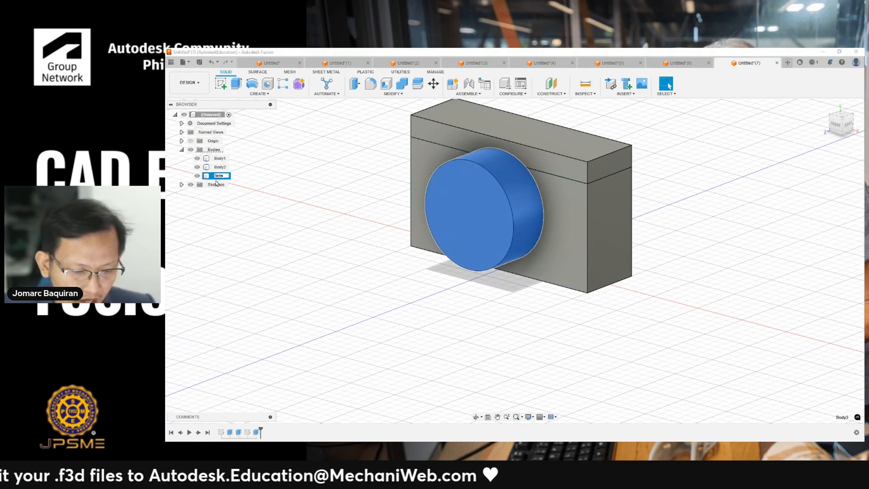
{"action": "left_click", "coordinate": [193, 223]}
{"action": "left_click", "coordinate": [219, 167]}
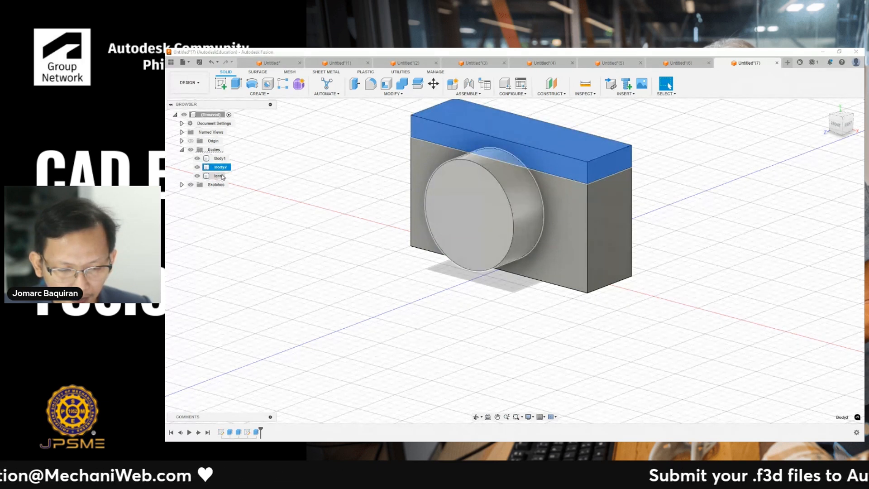
{"action": "double_click", "coordinate": [221, 167]}
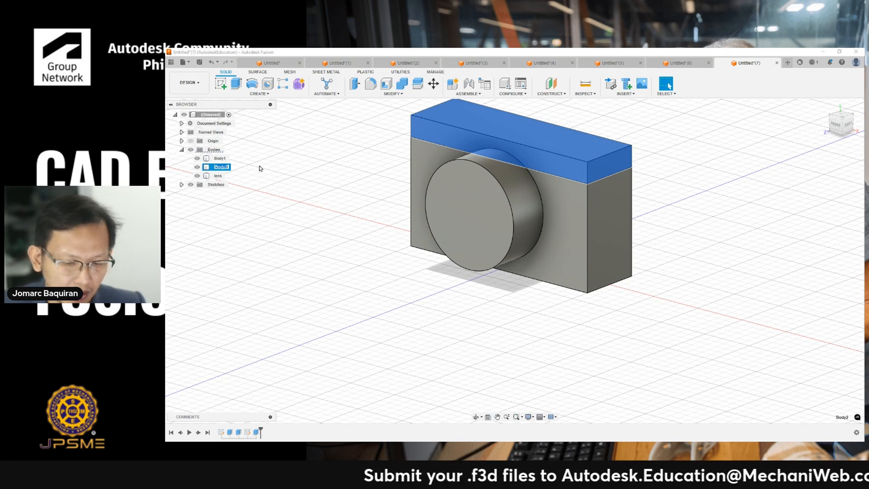
{"action": "left_click", "coordinate": [248, 208]}
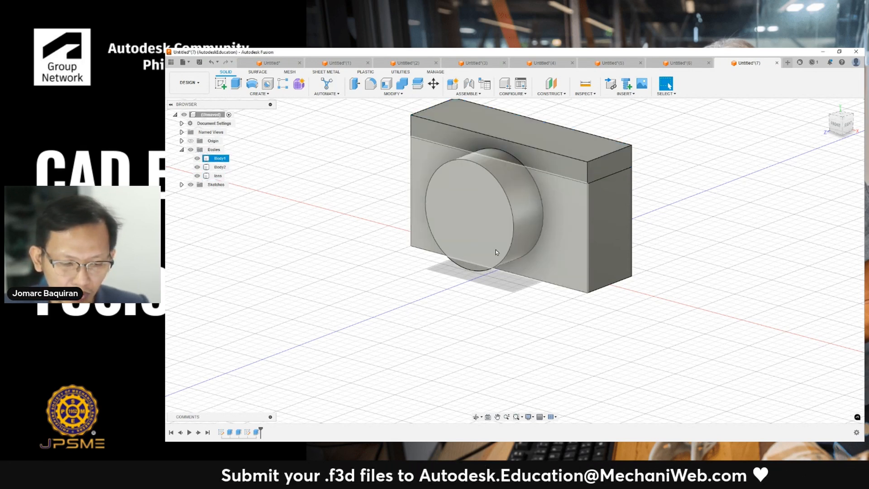
- Sketch a 20 mm diameter circle on the upper body's top face near its right end
{"action": "middle_click_drag", "start_coordinate": [354, 184], "coordinate": [346, 209]}
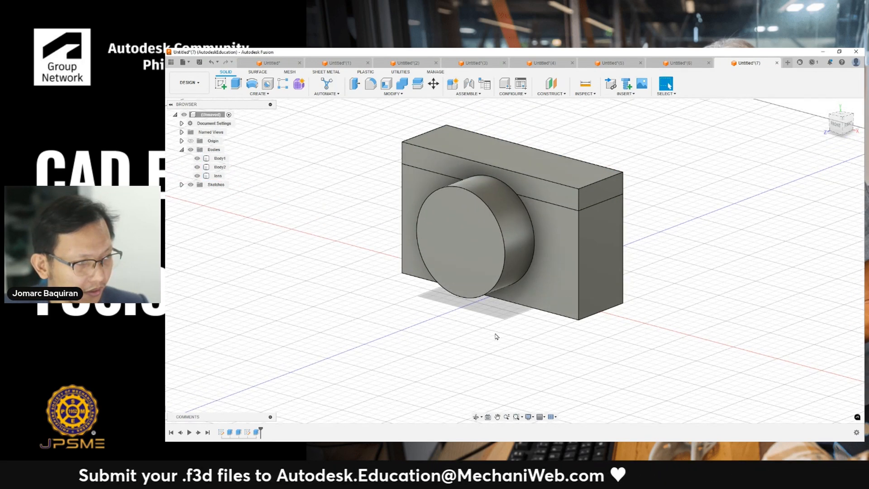
{"action": "left_click", "coordinate": [572, 181]}
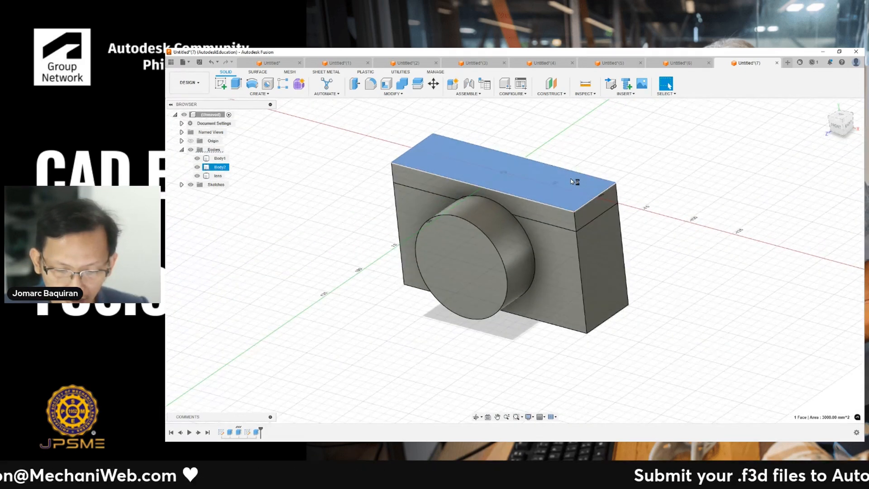
{"action": "left_click", "coordinate": [594, 149]}
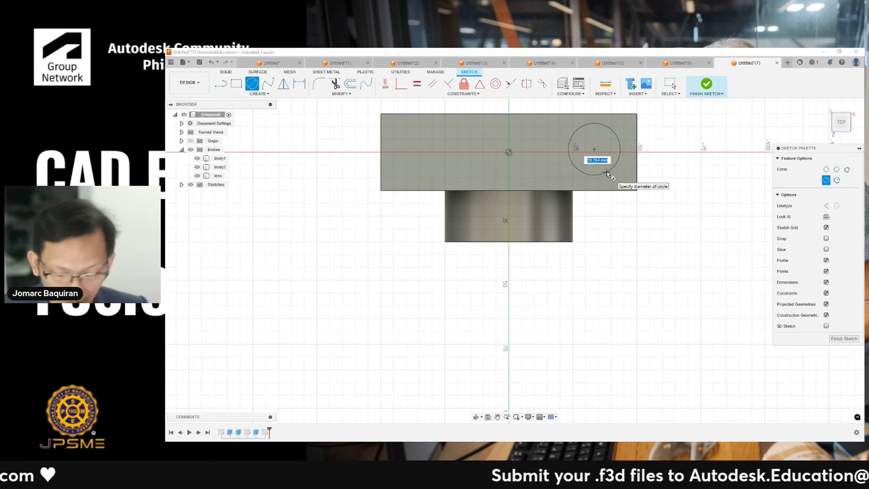
{"action": "type", "text": "20"}
{"action": "key", "text": "Return"}
{"action": "key", "text": "Escape"}
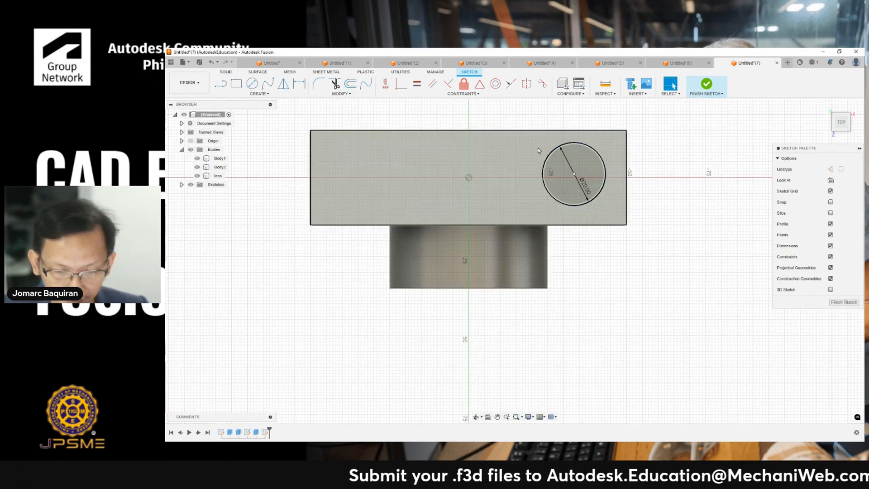
- Constrain the circle's center to lie level with the sketch origin point
{"action": "left_click", "coordinate": [385, 83]}
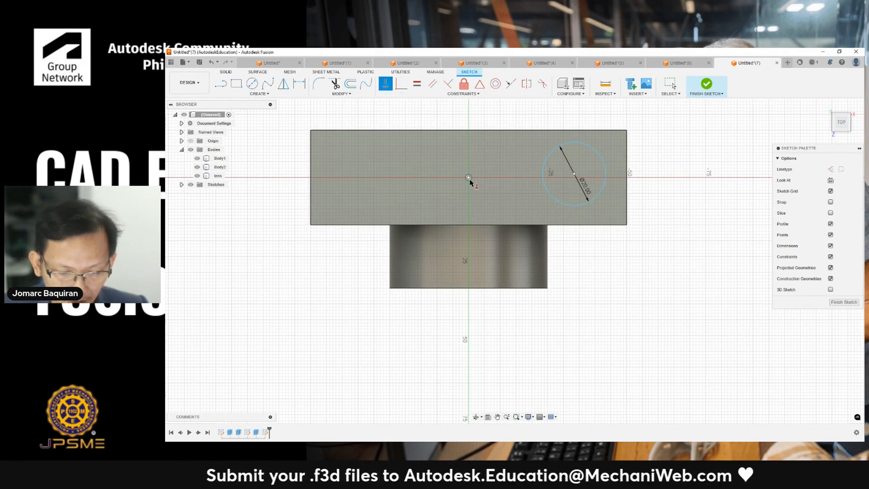
{"action": "left_click", "coordinate": [469, 179]}
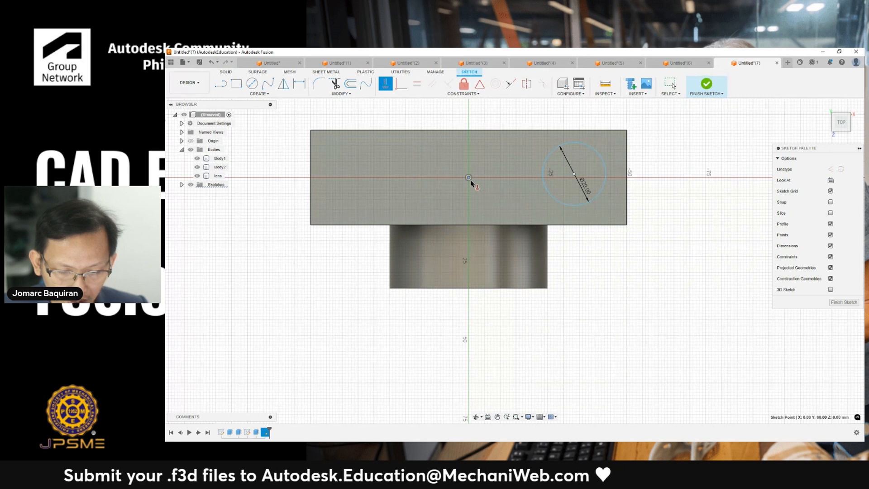
{"action": "left_click", "coordinate": [574, 174]}
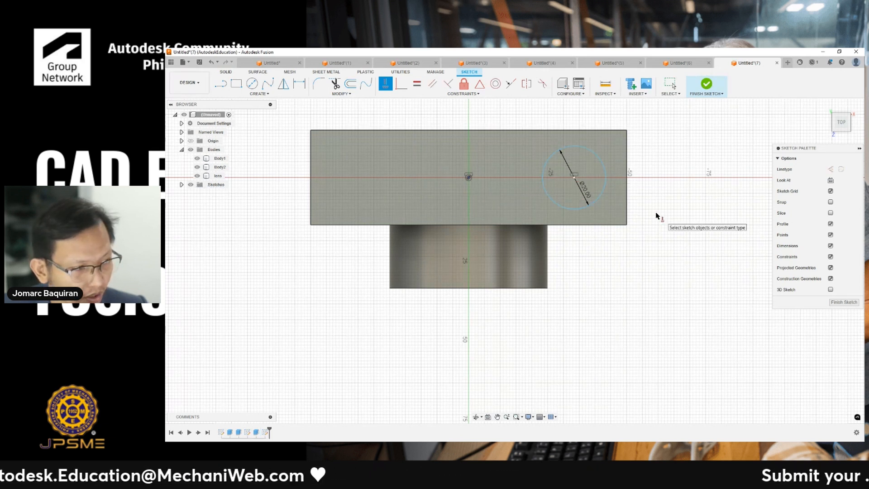
{"action": "key", "text": "Escape"}
- Dimension the circle's center 15 mm from the top face's right edge
{"action": "key", "text": "d"}
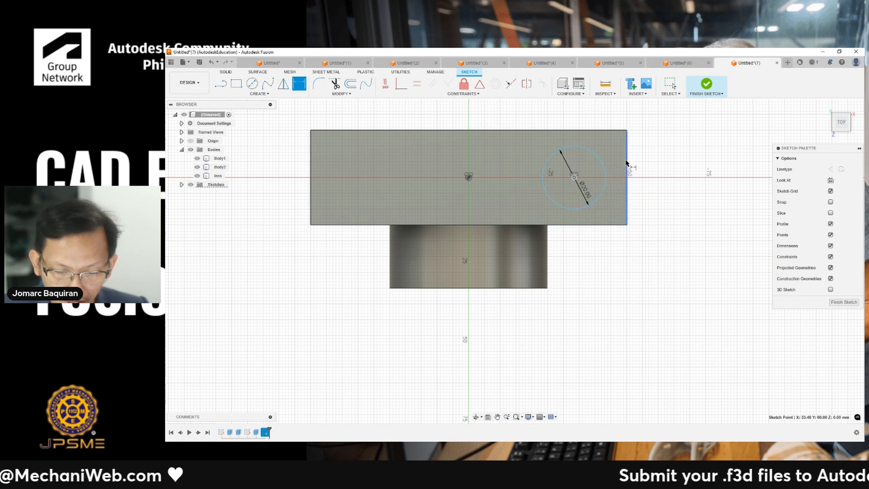
{"action": "left_click", "coordinate": [626, 163]}
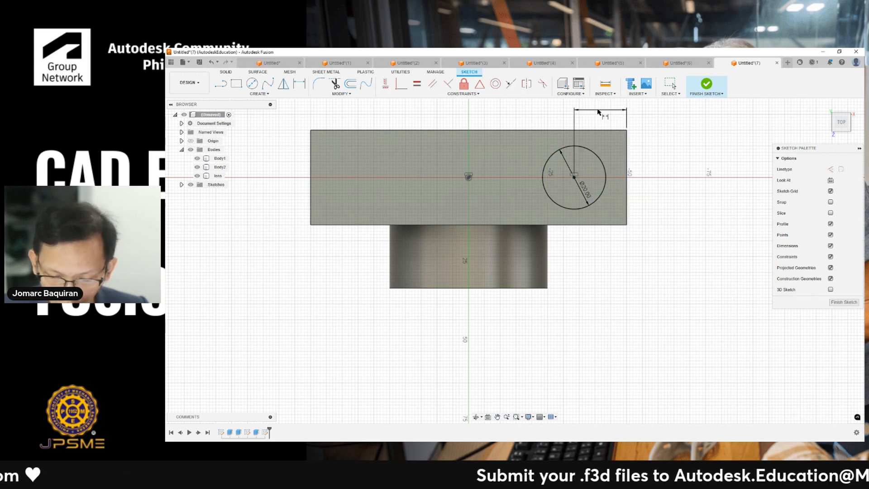
{"action": "type", "text": "15"}
{"action": "key", "text": "Return"}
{"action": "middle_click_drag", "start_coordinate": [353, 140], "coordinate": [416, 170]}
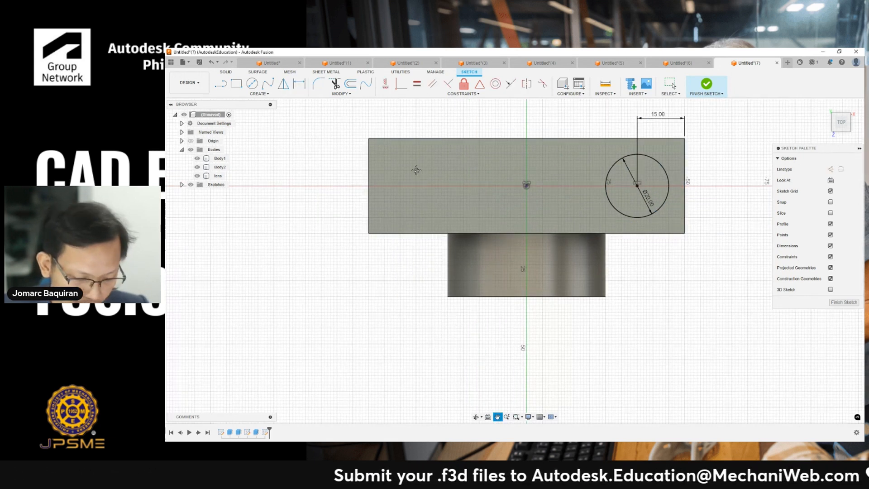
{"action": "key", "text": "Escape"}
- Extrude the 20 mm circle upward about 14 mm as a new body
{"action": "key", "text": "e"}
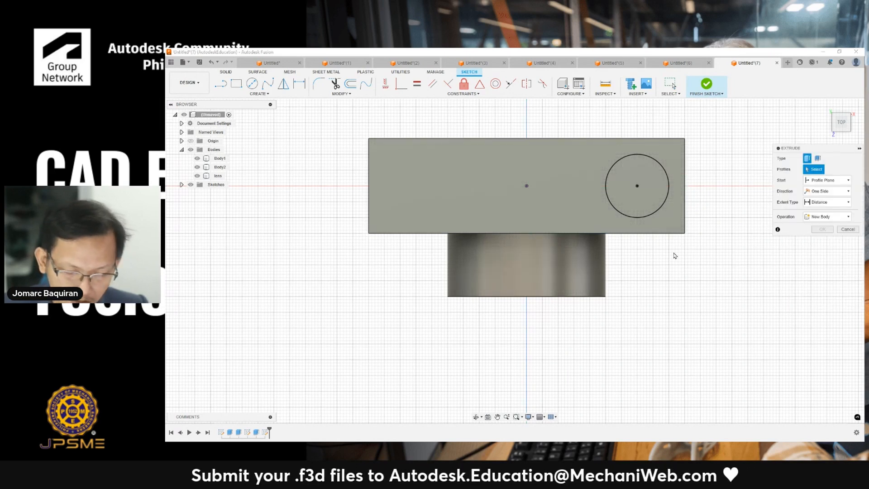
{"action": "left_click", "coordinate": [659, 190]}
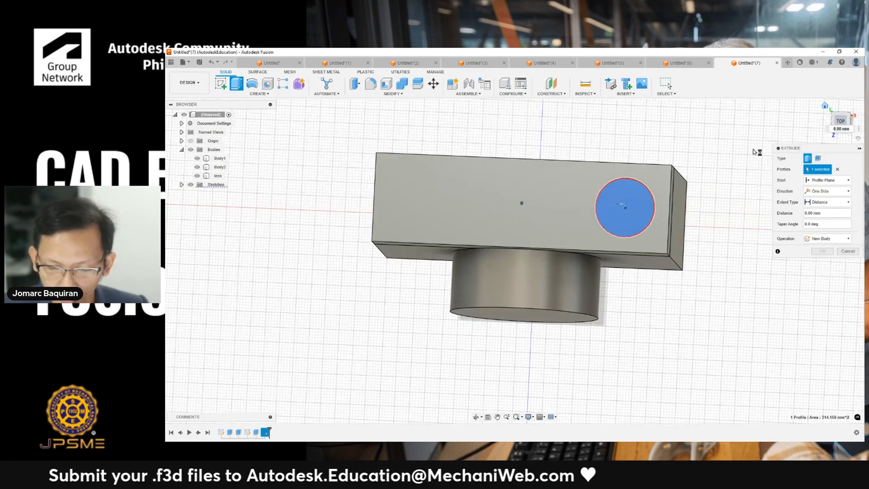
{"action": "left_click_drag", "start_coordinate": [598, 217], "coordinate": [598, 186]}
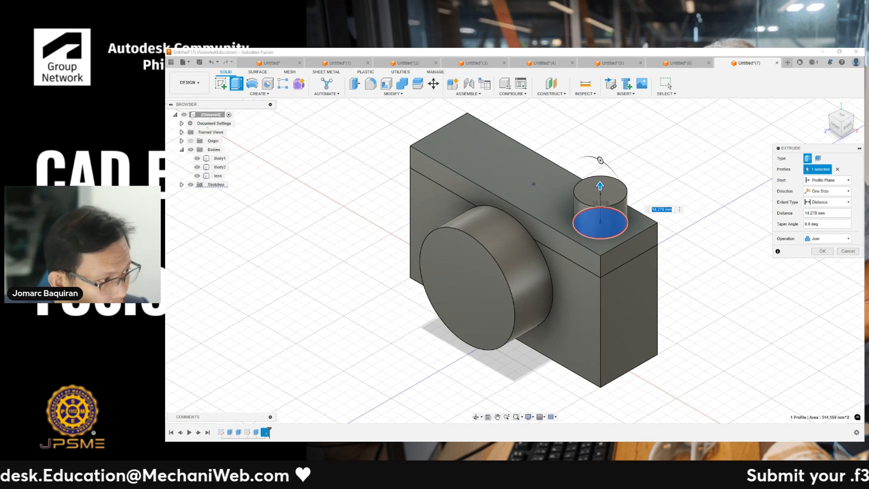
{"action": "left_click", "coordinate": [820, 213]}
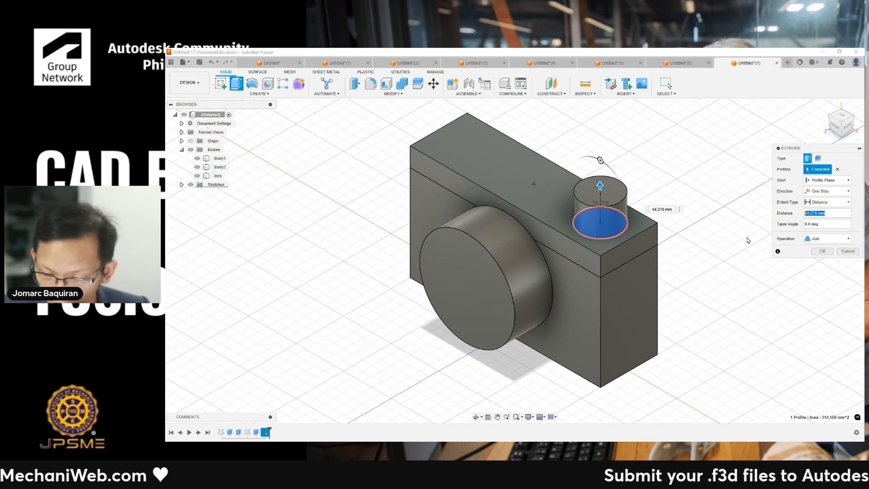
{"action": "left_click", "coordinate": [827, 238]}
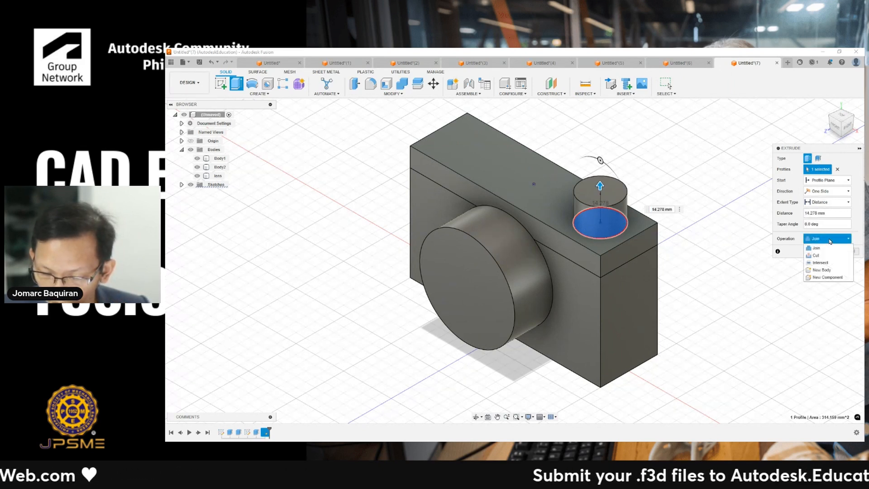
{"action": "left_click", "coordinate": [822, 270]}
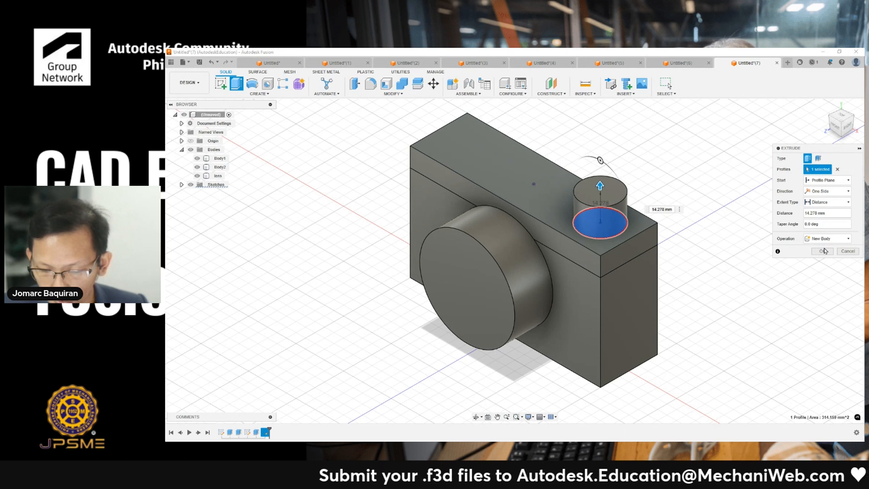
{"action": "left_click", "coordinate": [822, 253]}
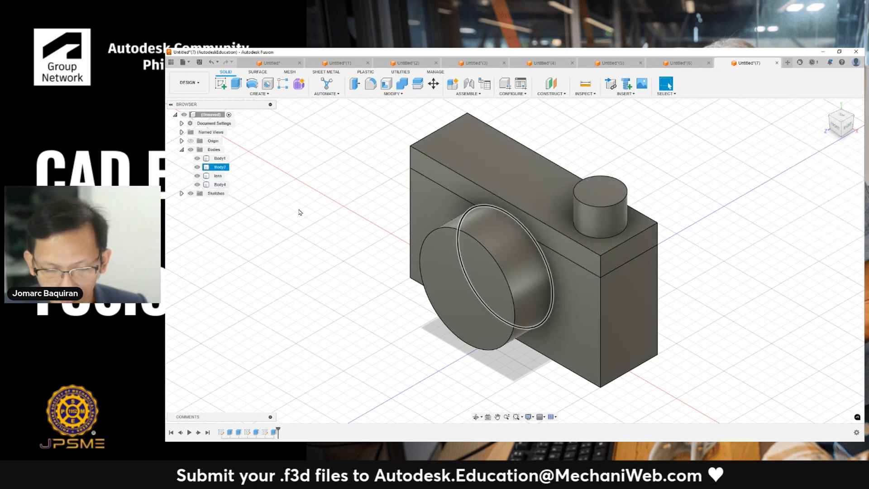
- Edit the circle's extrusion and set its distance to 5 mm
{"action": "right_click", "coordinate": [274, 432]}
{"action": "left_click", "coordinate": [296, 357]}
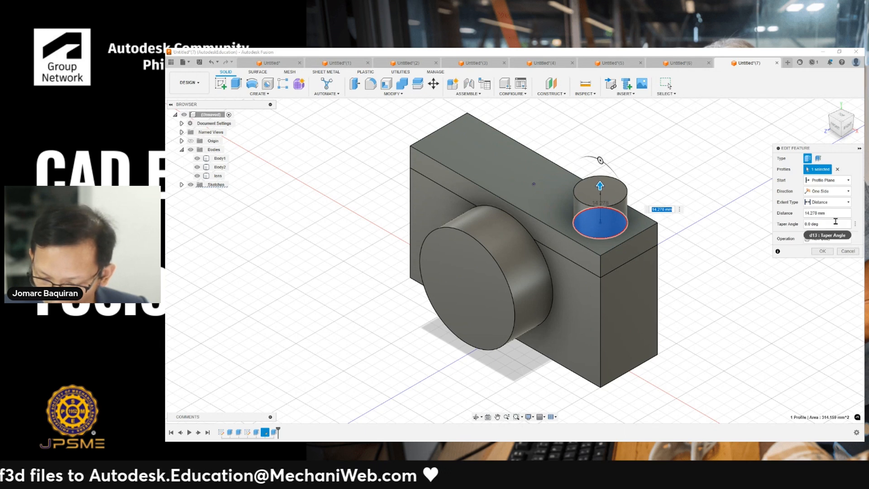
{"action": "type", "text": "5"}
{"action": "key", "text": "Return"}
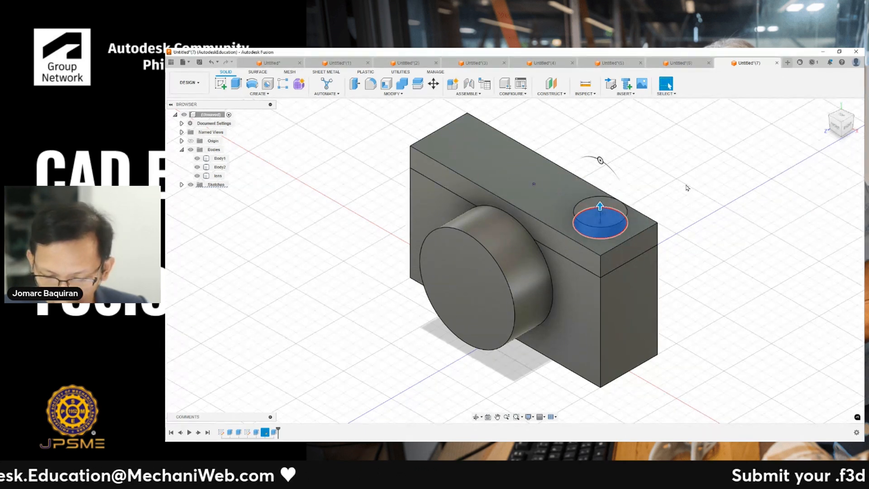
- Sketch a 10 mm by 10 mm center rectangle on the upper body's top face near its left end
{"action": "left_click", "coordinate": [506, 137]}
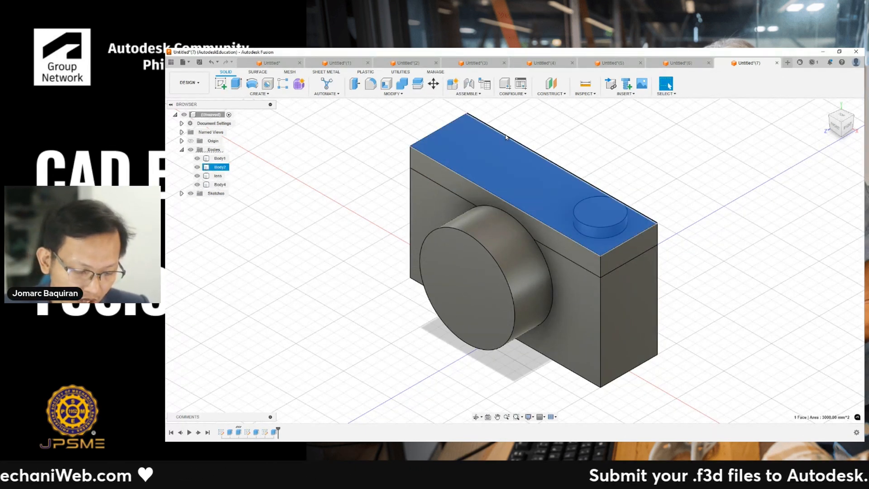
{"action": "key", "text": "r"}
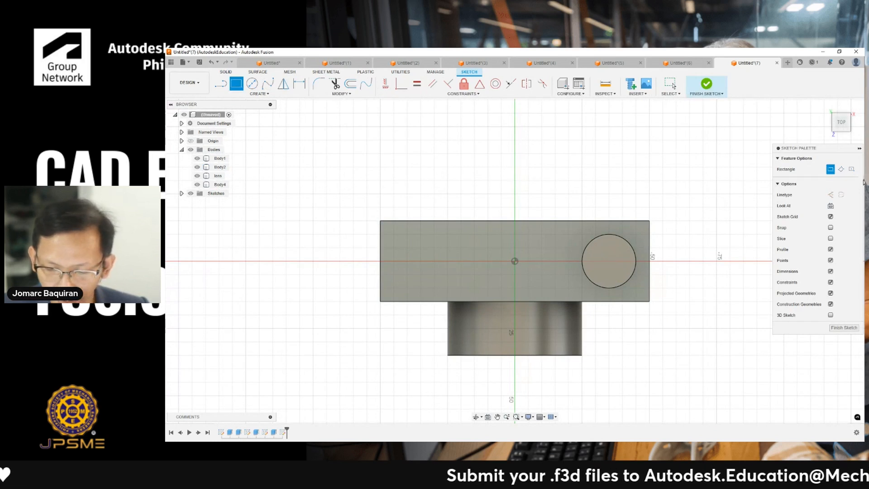
{"action": "left_click", "coordinate": [853, 169]}
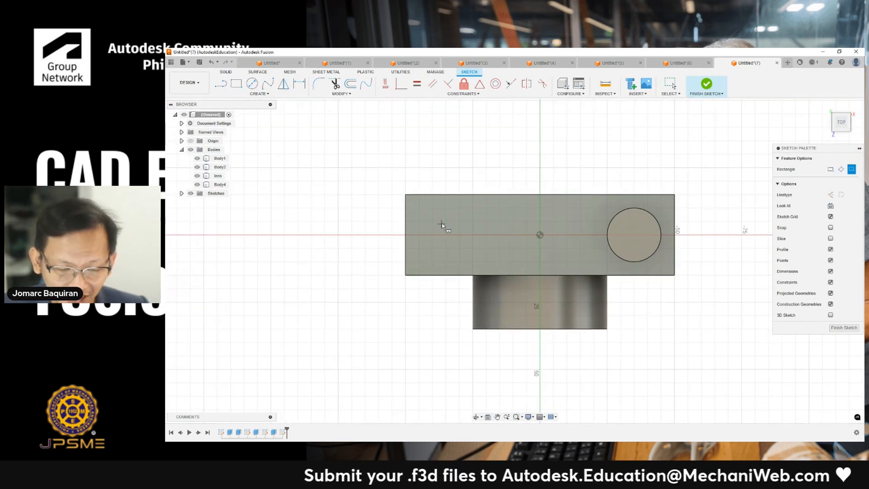
{"action": "left_click", "coordinate": [451, 234]}
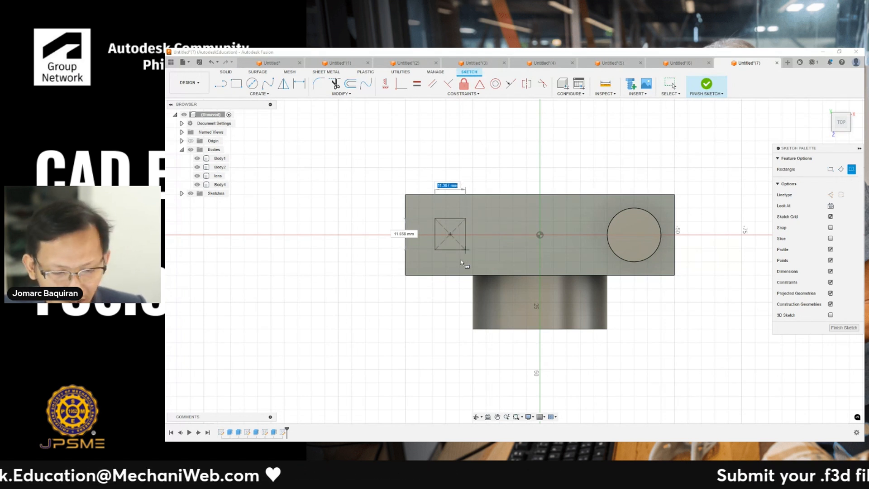
{"action": "type", "text": "15"}
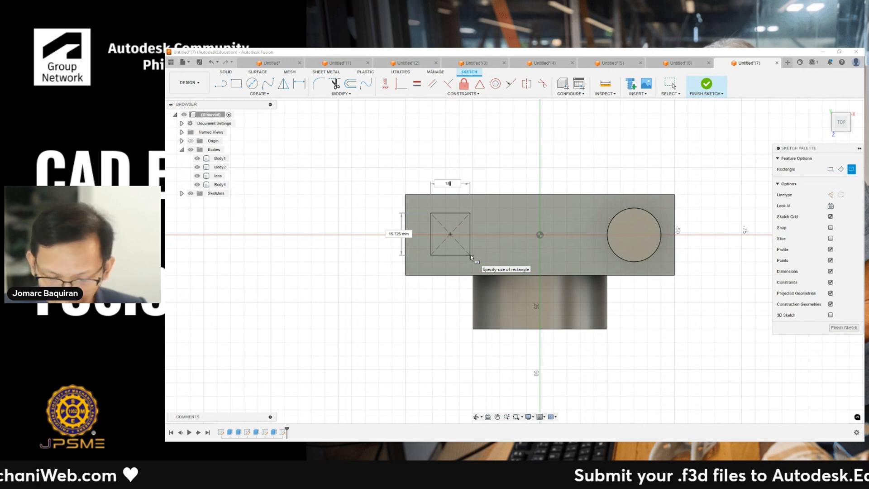
{"action": "key", "text": "Tab"}
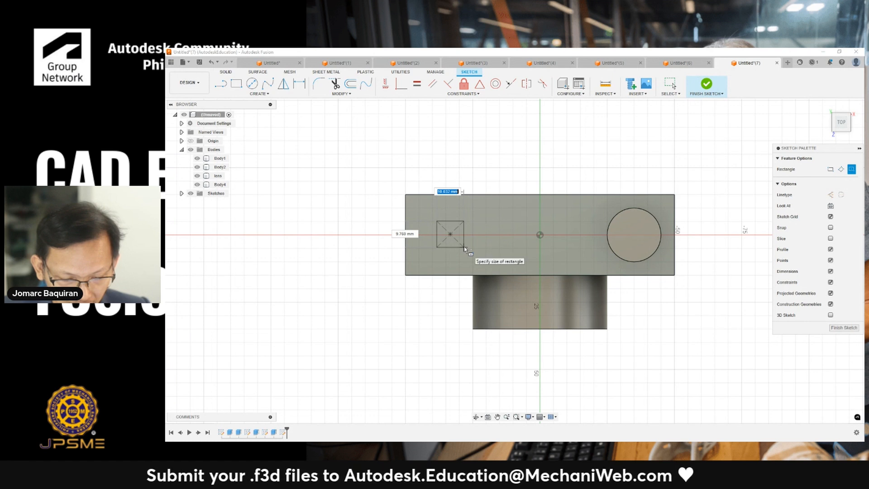
{"action": "key", "text": "Tab"}
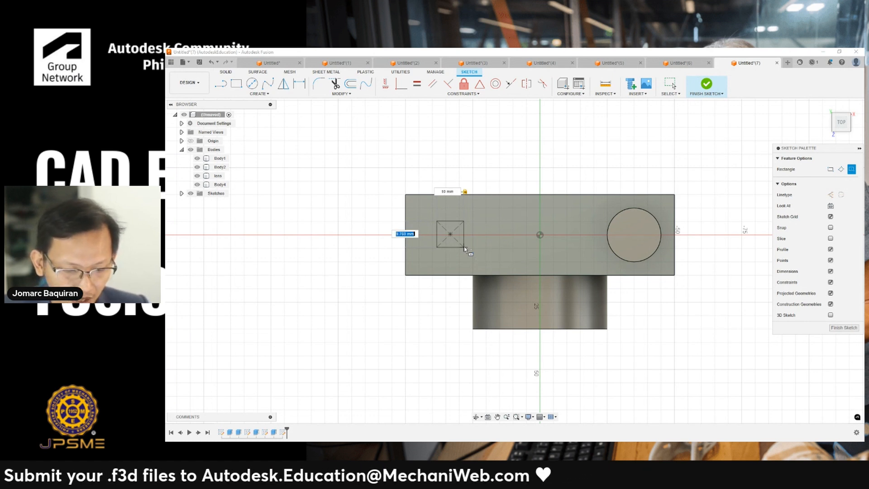
{"action": "type", "text": "10"}
{"action": "key", "text": "Return"}
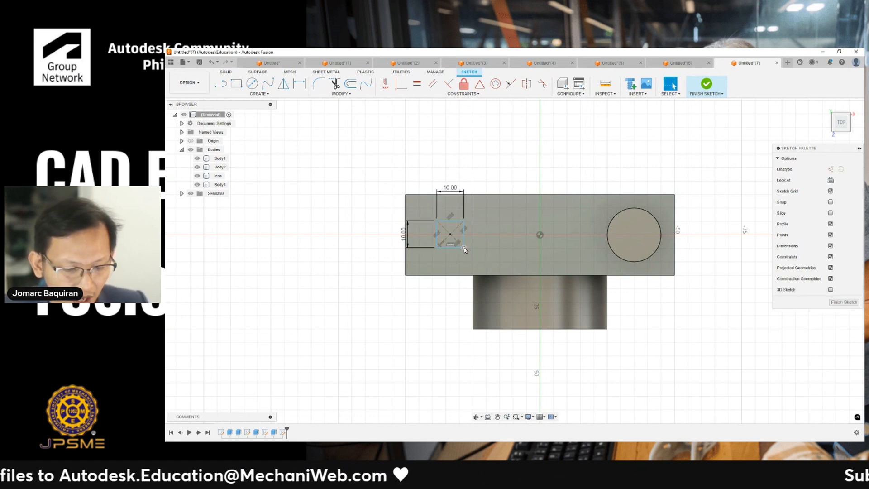
- Try dimensioning the rectangle's right edge 15 mm from the face's left edge, and delete that dimension
{"action": "scroll", "coordinate": [452, 190], "scroll_direction": "up", "scroll_amount": 2}
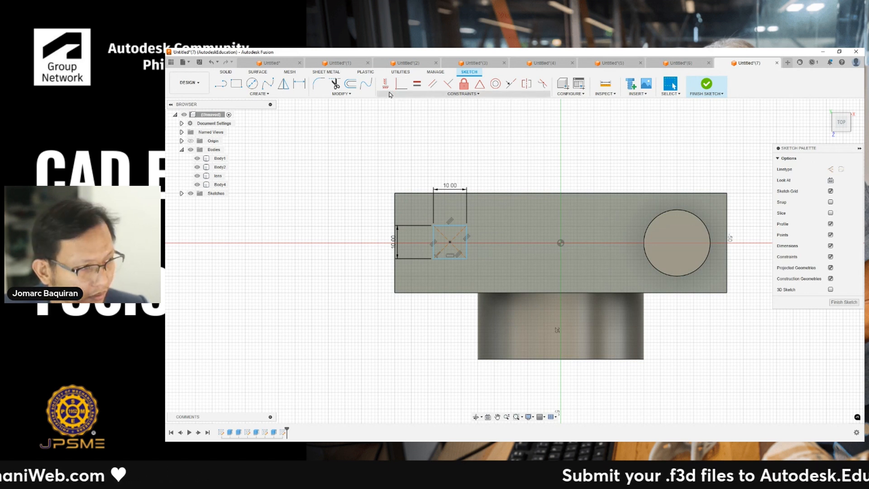
{"action": "key", "text": "d"}
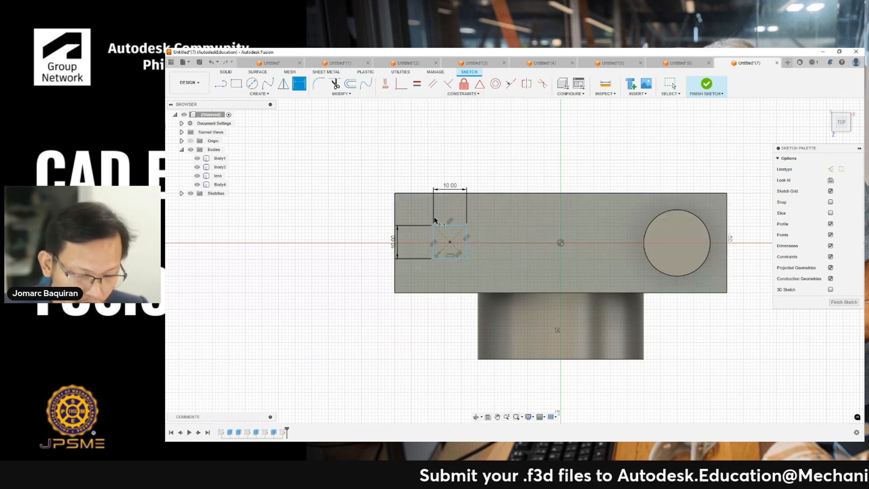
{"action": "left_click", "coordinate": [395, 240]}
{"action": "left_click", "coordinate": [467, 235]}
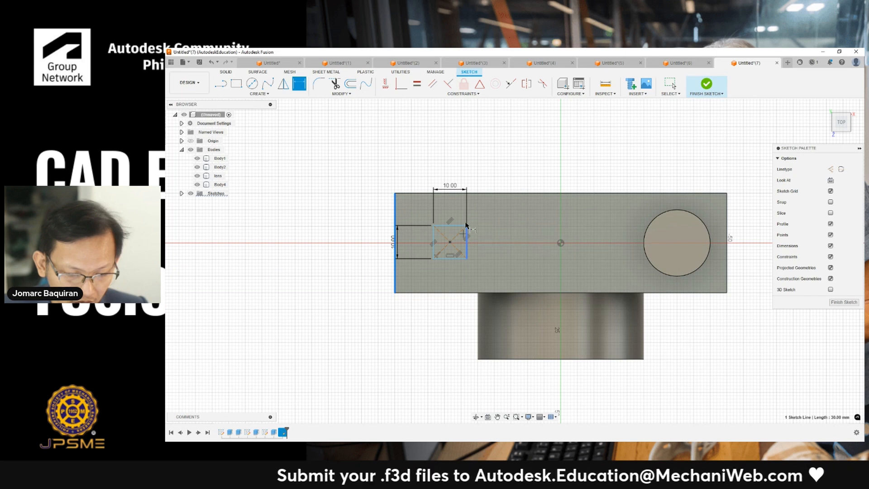
{"action": "left_click", "coordinate": [445, 143]}
{"action": "type", "text": "15"}
{"action": "key", "text": "Return"}
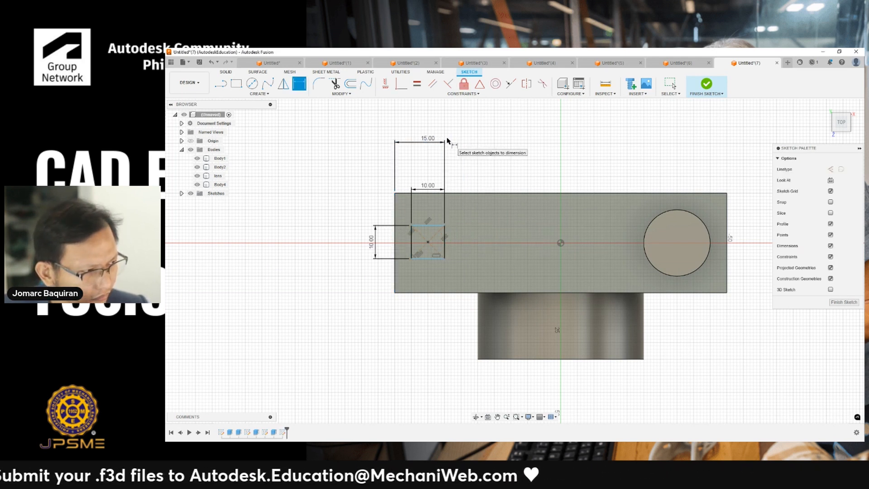
{"action": "key", "text": "Escape"}
{"action": "left_click", "coordinate": [432, 143]}
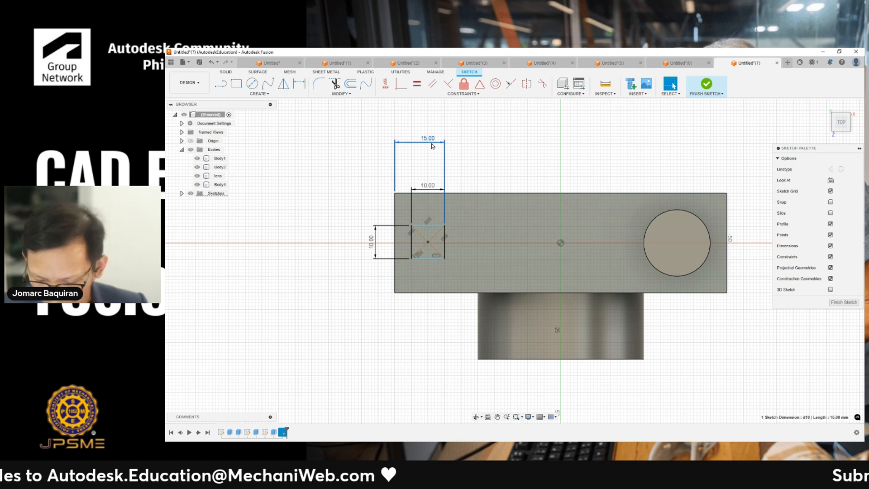
{"action": "key", "text": "Delete"}
- Dimension the rectangle's center 15 mm from the top face's left edge
{"action": "key", "text": "d"}
{"action": "left_click", "coordinate": [397, 243]}
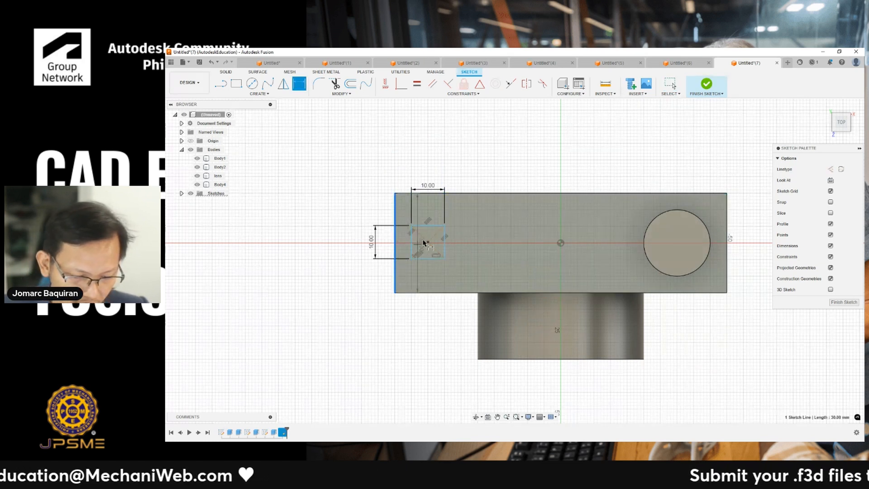
{"action": "left_click", "coordinate": [427, 242]}
{"action": "left_click", "coordinate": [422, 152]}
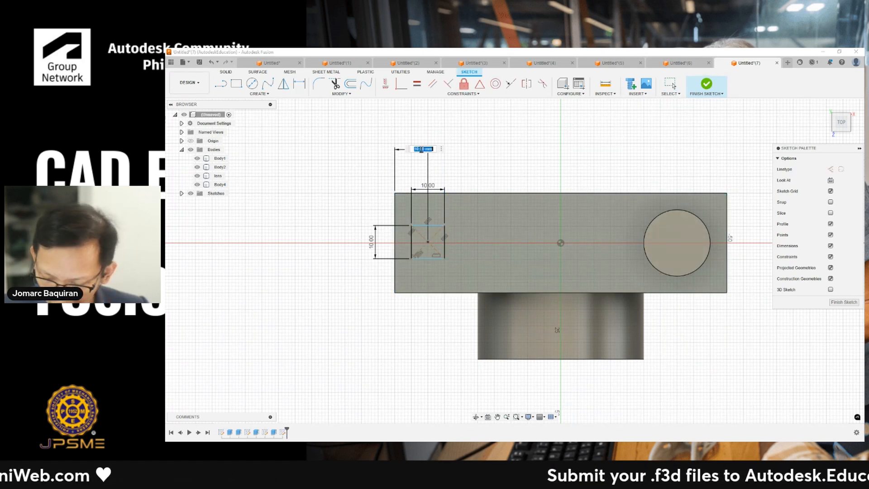
{"action": "type", "text": "15"}
{"action": "key", "text": "Return"}
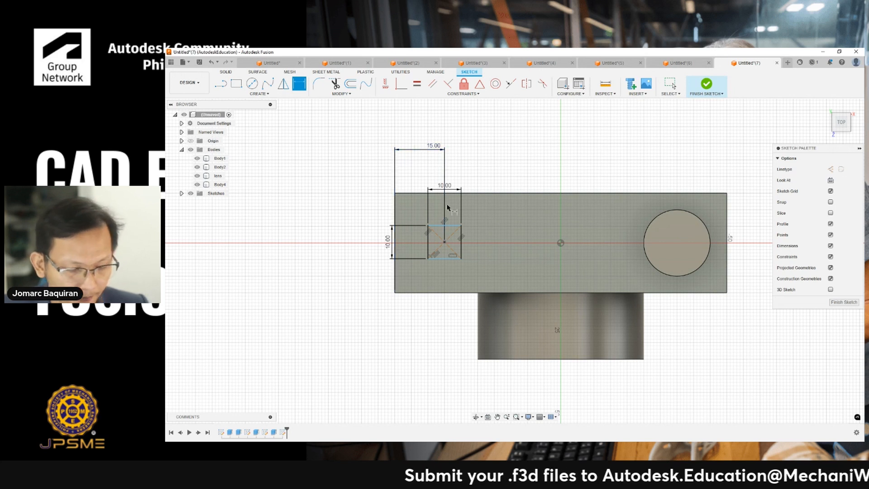
{"action": "key", "text": "Escape"}
- Constrain the rectangle's center to lie level with the sketch origin point
{"action": "mouse_move", "coordinate": [451, 225]}
{"action": "left_mouse_down"}
{"action": "mouse_move", "coordinate": [456, 234]}
{"action": "mouse_move", "coordinate": [460, 209]}
{"action": "mouse_move", "coordinate": [462, 231]}
{"action": "mouse_move", "coordinate": [461, 205]}
{"action": "mouse_move", "coordinate": [464, 230]}
{"action": "mouse_move", "coordinate": [466, 221]}
{"action": "left_mouse_up"}
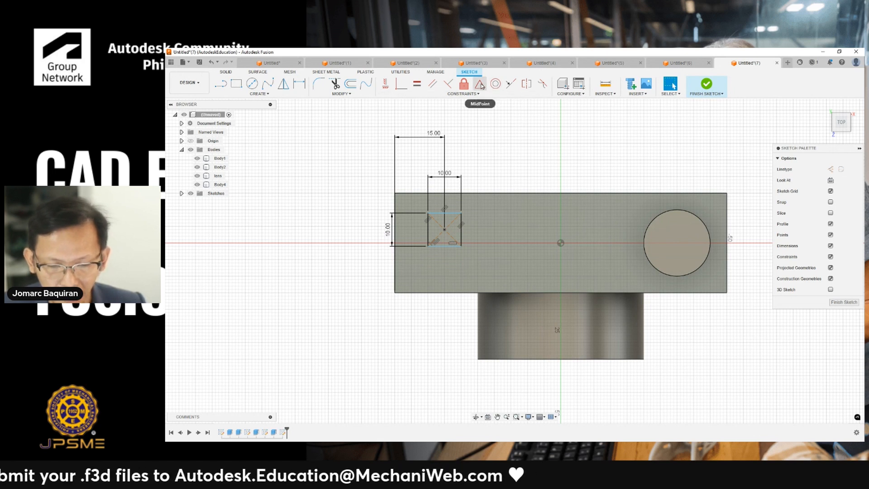
{"action": "left_click", "coordinate": [386, 83]}
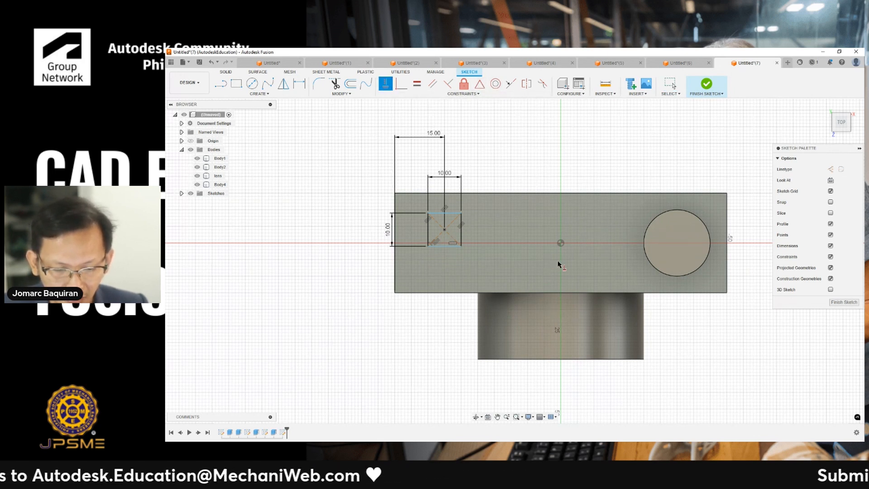
{"action": "left_click", "coordinate": [561, 244]}
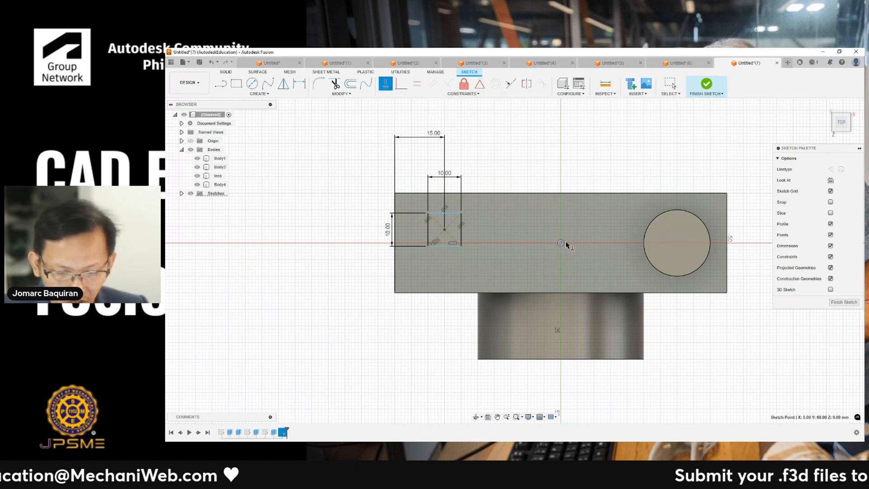
{"action": "left_click", "coordinate": [443, 231]}
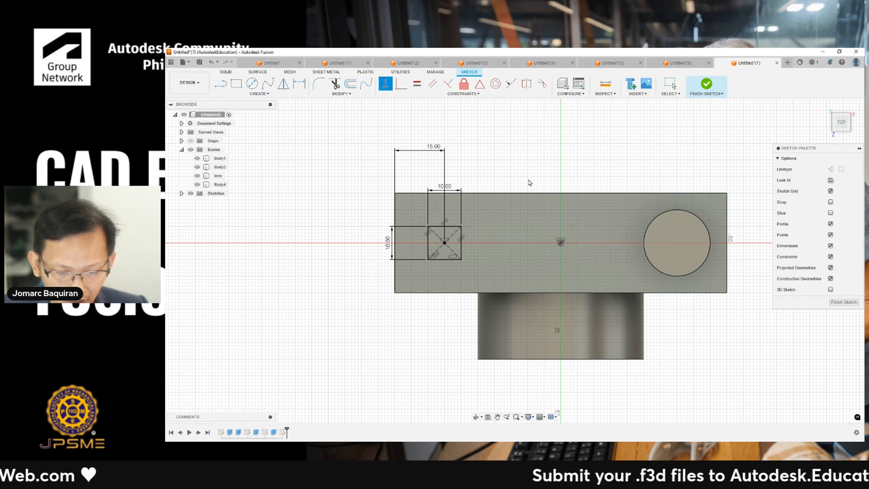
{"action": "key", "text": "Escape"}
- Extrude the square 5 mm upward as a new body
{"action": "mouse_move", "coordinate": [506, 245]}
{"action": "middle_mouse_down", "text": "shift"}
{"action": "mouse_move", "coordinate": [483, 219]}
{"action": "mouse_move", "coordinate": [469, 223]}
{"action": "mouse_move", "coordinate": [483, 239]}
{"action": "middle_mouse_up", "text": "shift"}
{"action": "key", "text": "e"}
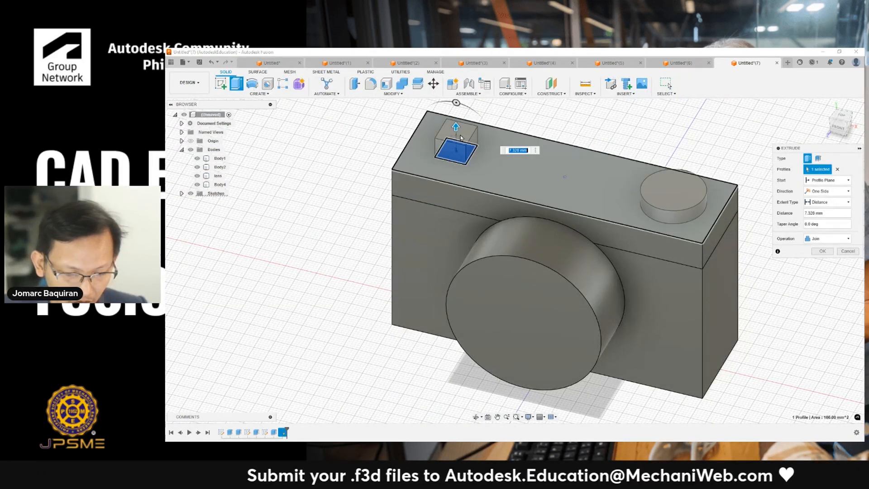
{"action": "type", "text": "5"}
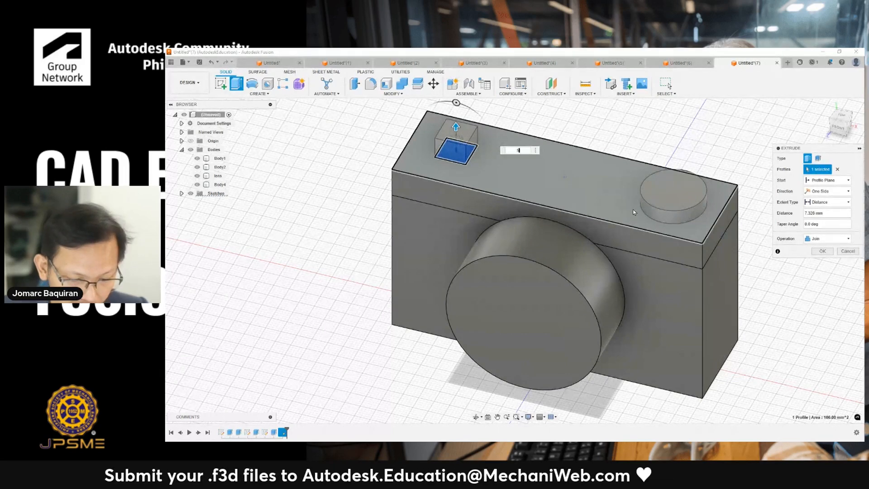
{"action": "left_click", "coordinate": [818, 239]}
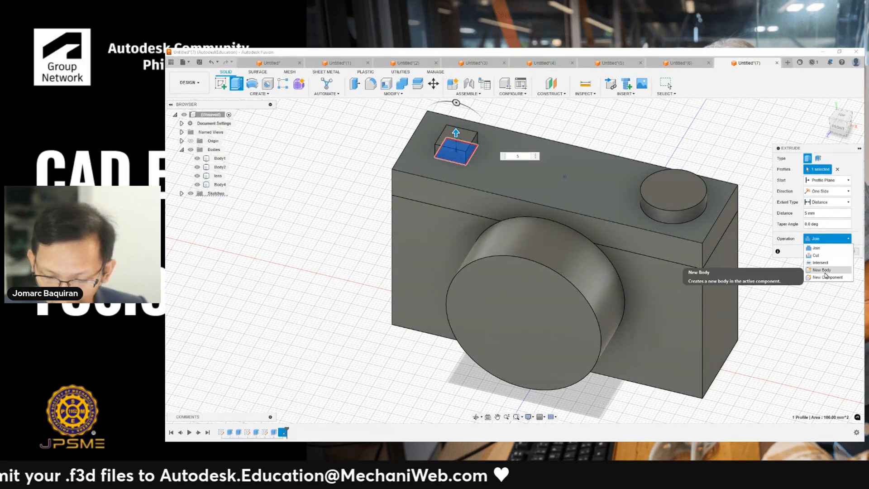
{"action": "left_click", "coordinate": [825, 271]}
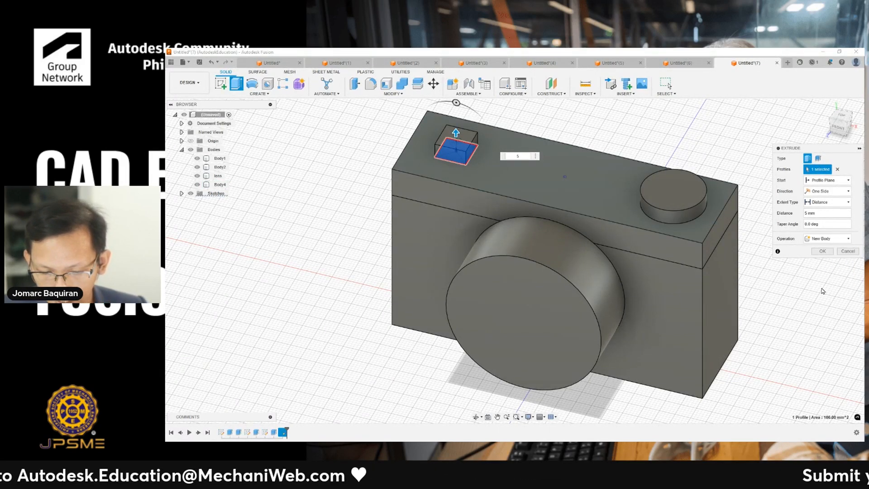
{"action": "left_click", "coordinate": [823, 252]}
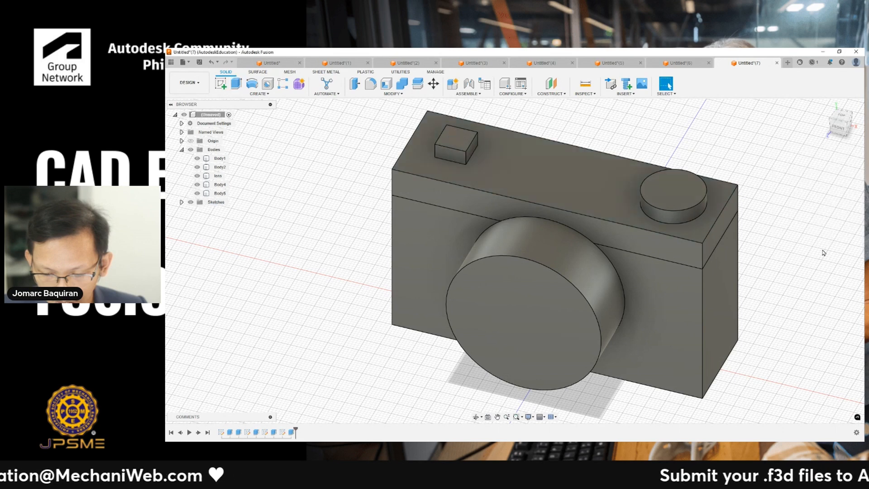
- Rename the round button body buttonRound and the square block body buttonSquare
{"action": "double_click", "coordinate": [221, 184]}
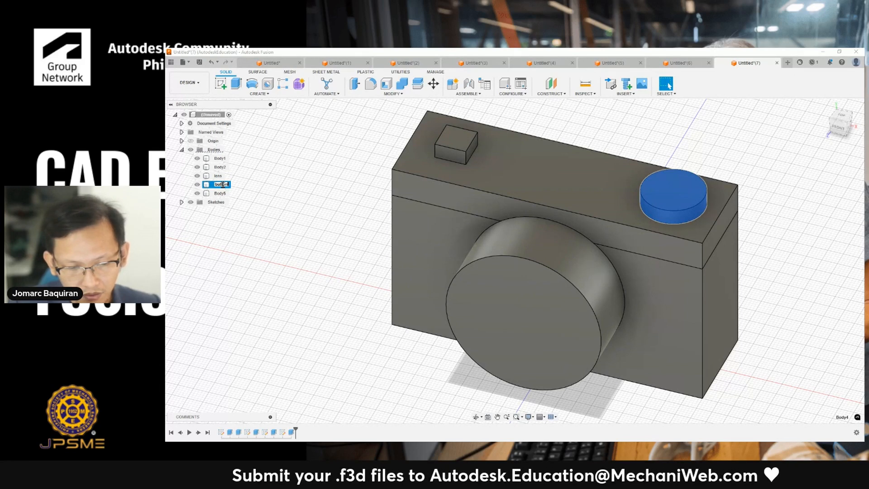
{"action": "type", "text": "buttonRound"}
{"action": "key", "text": "Return"}
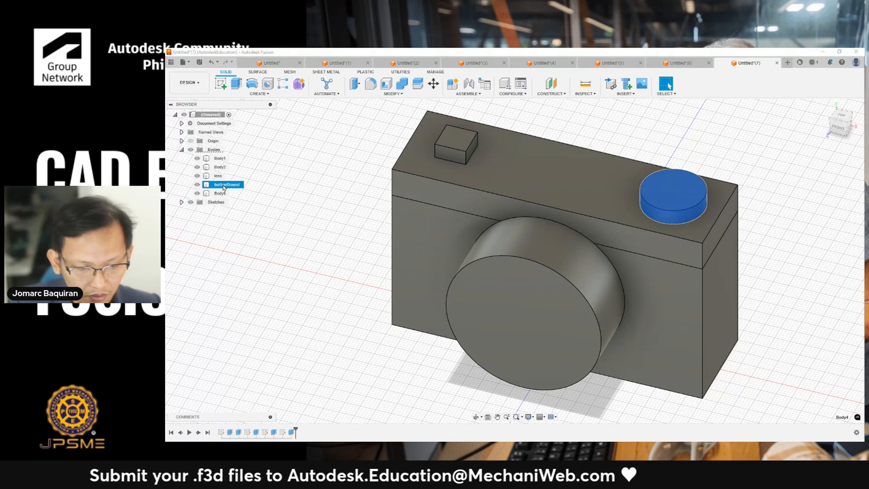
{"action": "double_click", "coordinate": [221, 193]}
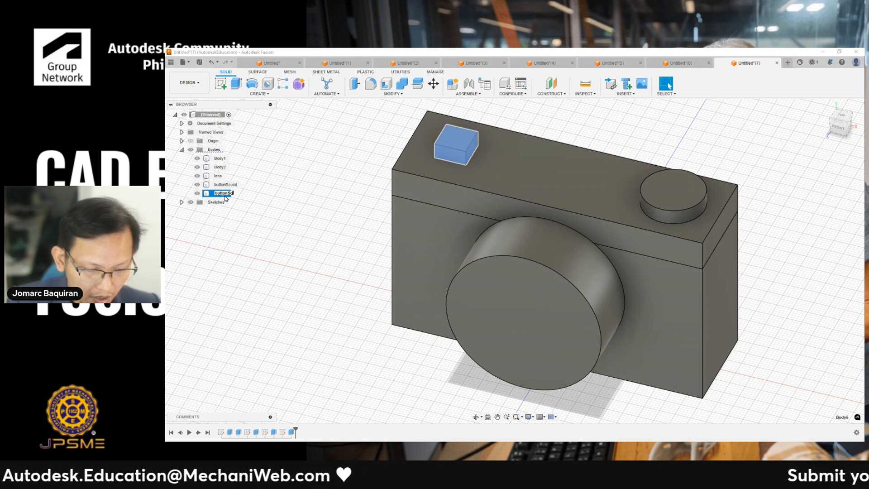
{"action": "type", "text": "buttonSquare"}
{"action": "key", "text": "Return"}
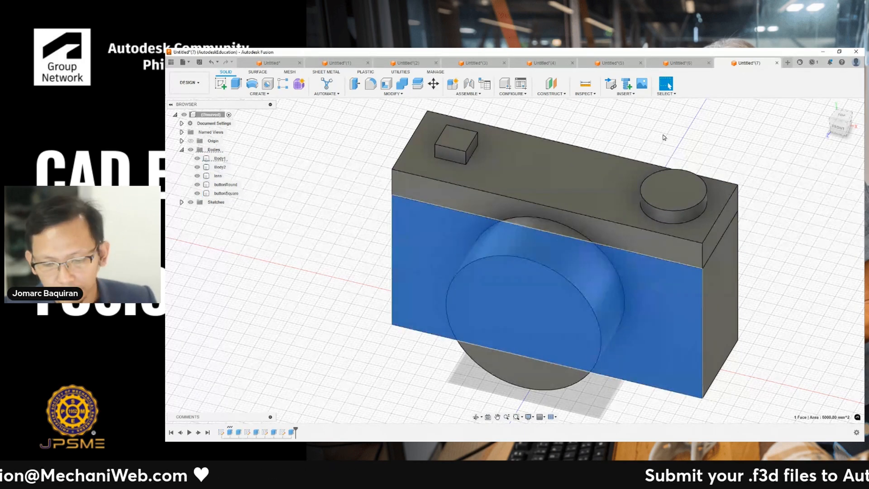
- Start a sketch on the YZ origin plane and turn on slicing in the sketch options
{"action": "middle_click_drag", "start_coordinate": [676, 135], "coordinate": [627, 151], "text": "shift"}
{"action": "middle_click_drag", "start_coordinate": [591, 182], "coordinate": [608, 156]}
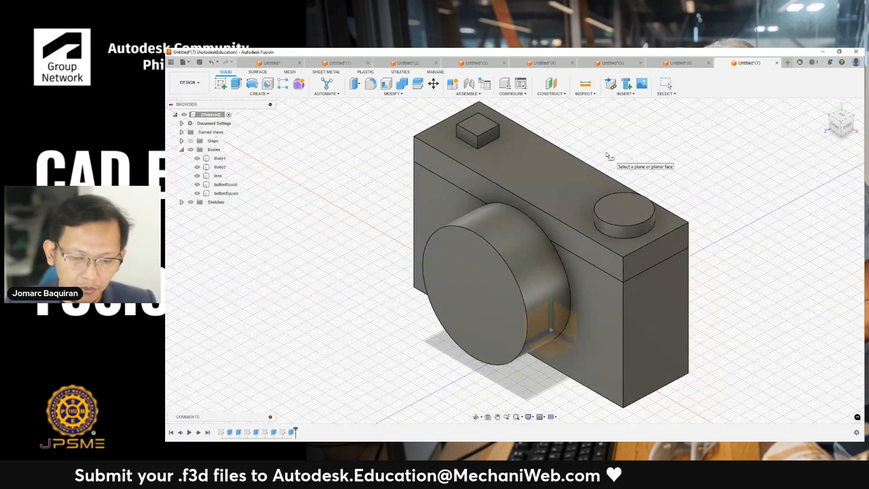
{"action": "left_click", "coordinate": [549, 329]}
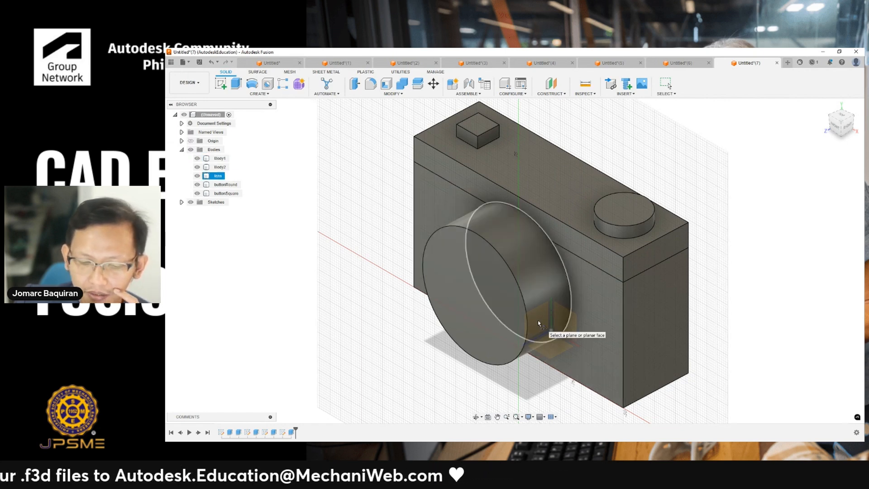
{"action": "left_click", "coordinate": [538, 320]}
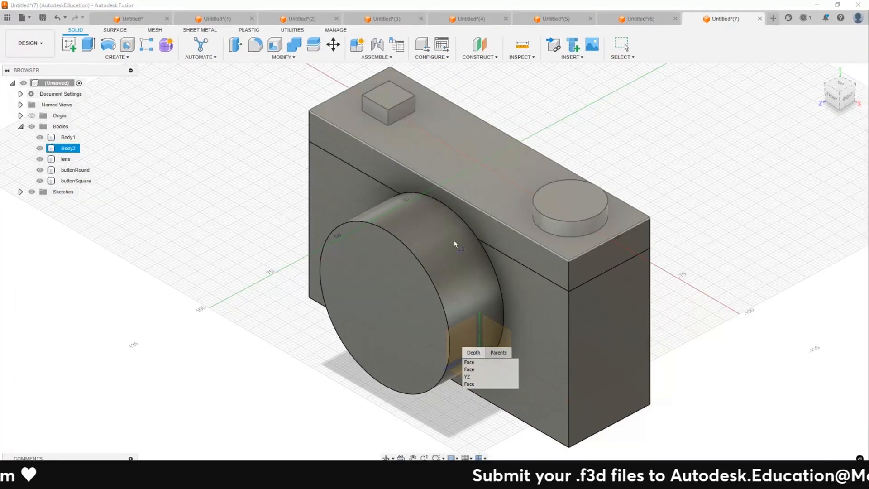
{"action": "middle_click_drag", "start_coordinate": [454, 401], "coordinate": [508, 228], "text": "shift"}
{"action": "left_click", "coordinate": [508, 228]}
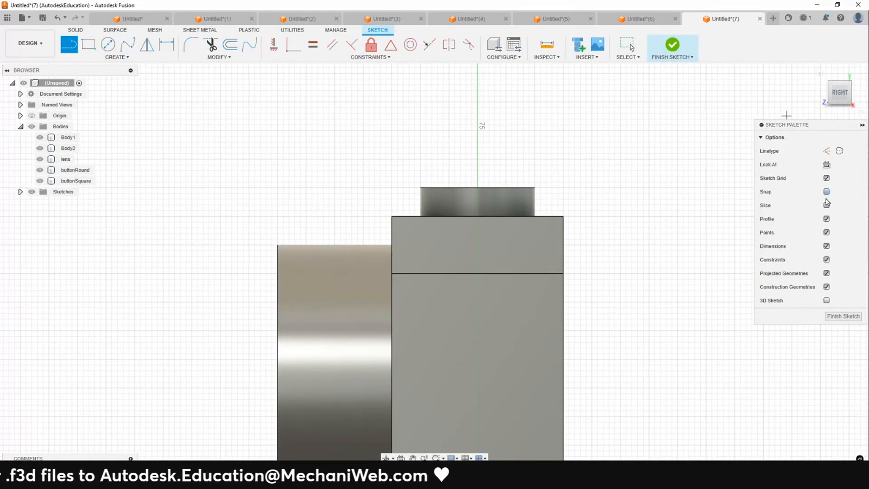
{"action": "left_click", "coordinate": [826, 205]}
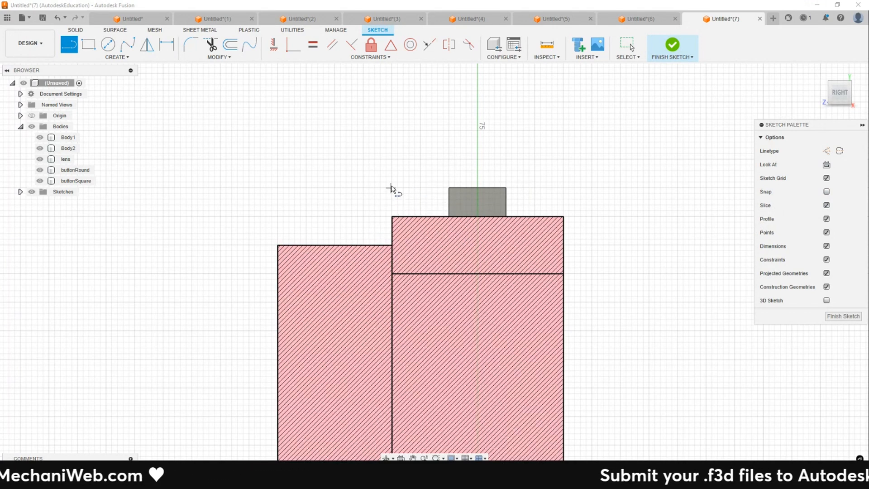
- Draw an open profile of a slanted line, a horizontal line and a vertical line above the camera top
{"action": "left_click", "coordinate": [390, 212]}
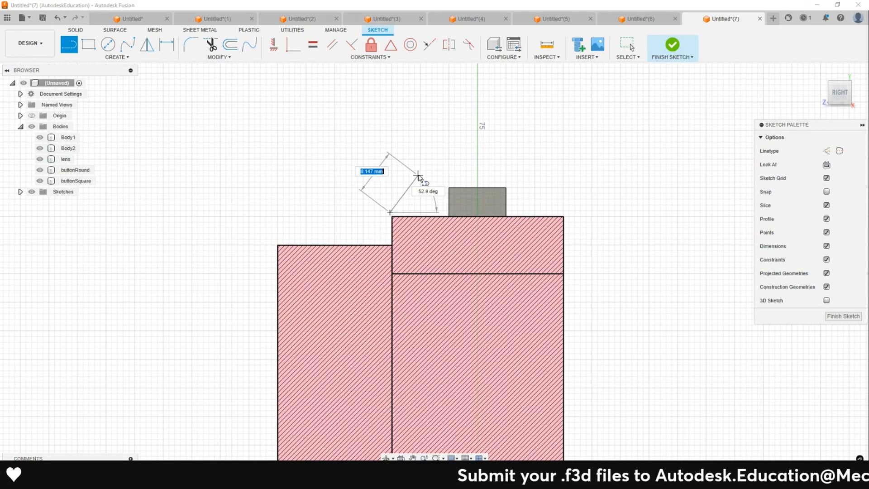
{"action": "left_click", "coordinate": [432, 158]}
{"action": "left_click", "coordinate": [570, 158]}
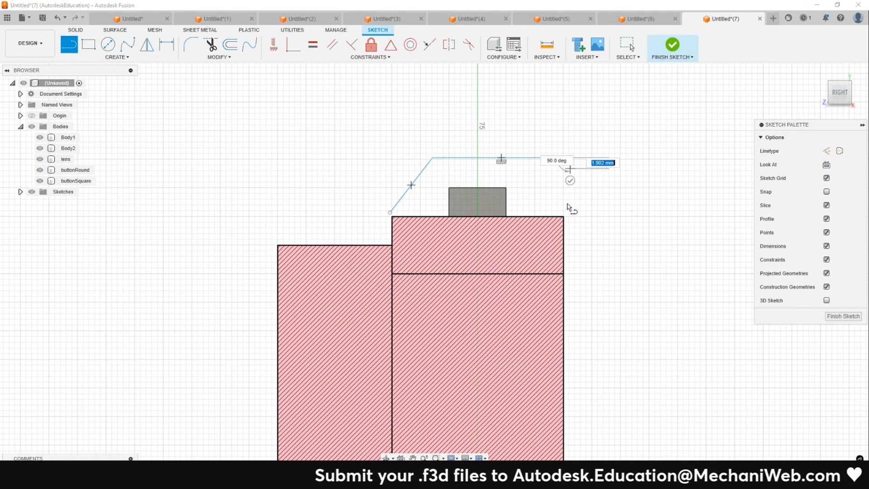
{"action": "left_click", "coordinate": [571, 214]}
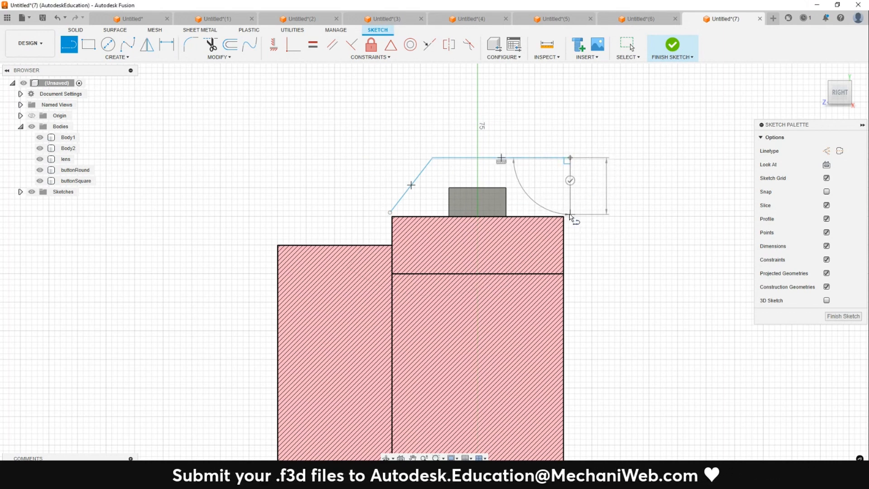
{"action": "key", "text": "Escape"}
- Project the upper camera body into the sketch using the body selection filter
{"action": "scroll", "coordinate": [654, 161], "scroll_direction": "up", "scroll_amount": 2}
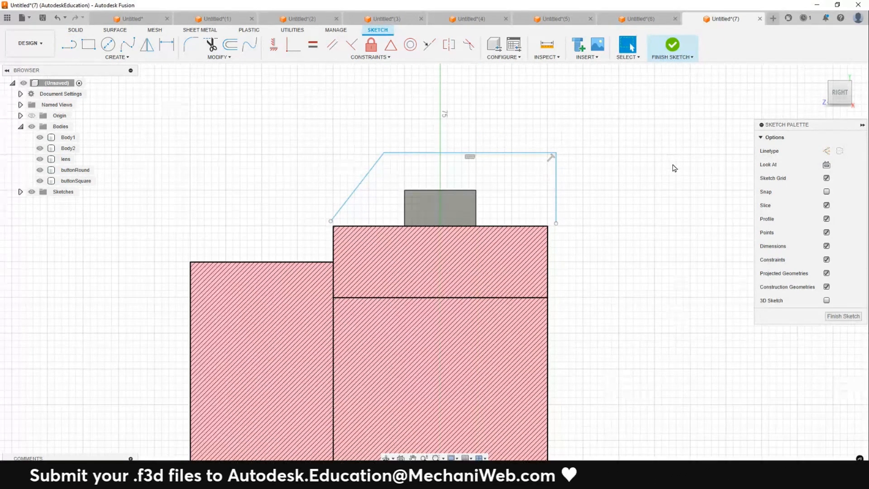
{"action": "key", "text": "p"}
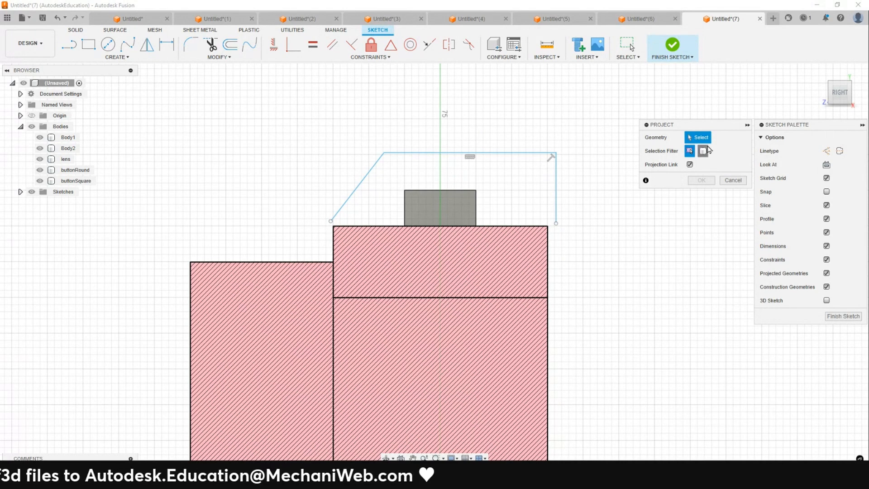
{"action": "left_click", "coordinate": [703, 151]}
{"action": "left_click", "coordinate": [501, 253]}
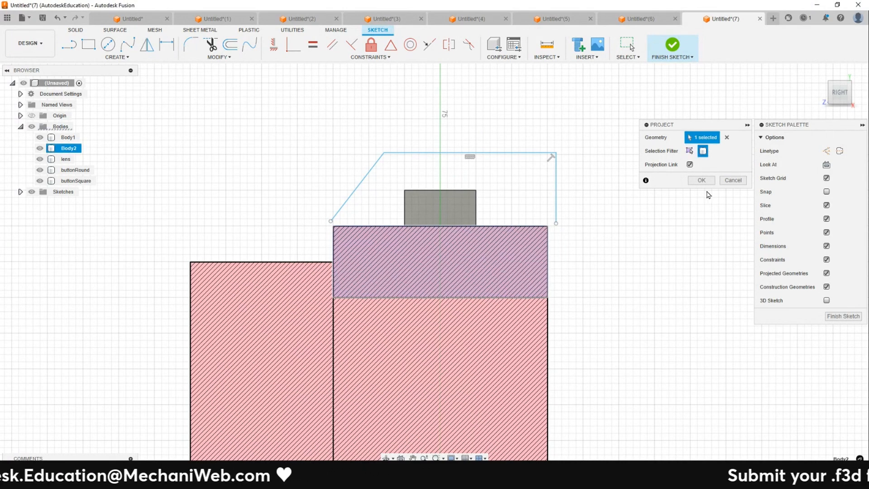
{"action": "left_click", "coordinate": [702, 180]}
- Snap the open profile's two endpoints onto the projected top corners of the upper body
{"action": "scroll", "coordinate": [411, 158], "scroll_direction": "up", "scroll_amount": 2}
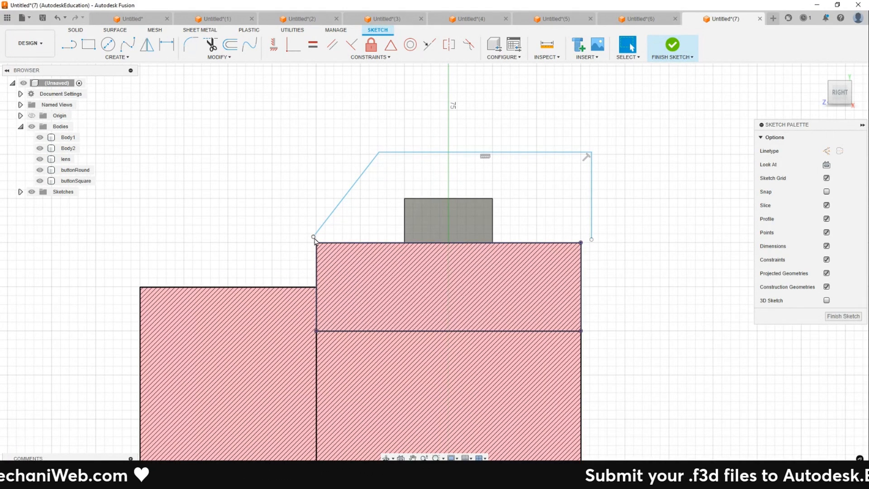
{"action": "left_click_drag", "start_coordinate": [313, 236], "coordinate": [316, 242]}
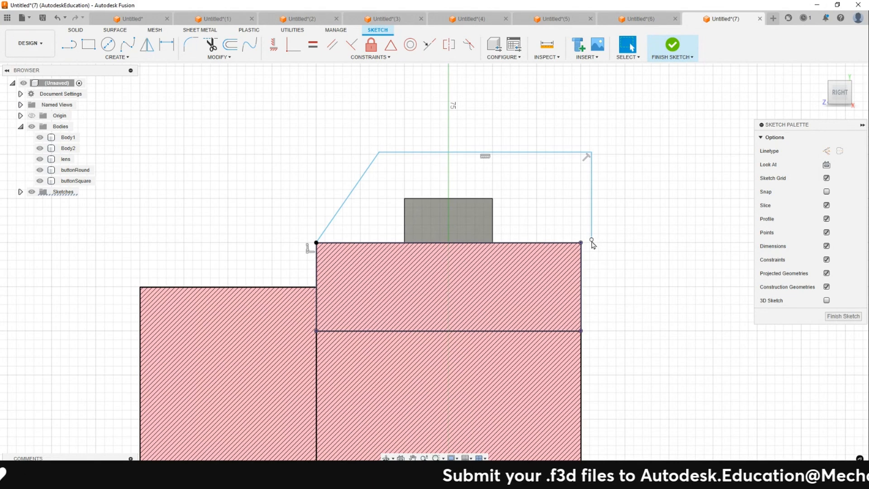
{"action": "left_click", "coordinate": [581, 243]}
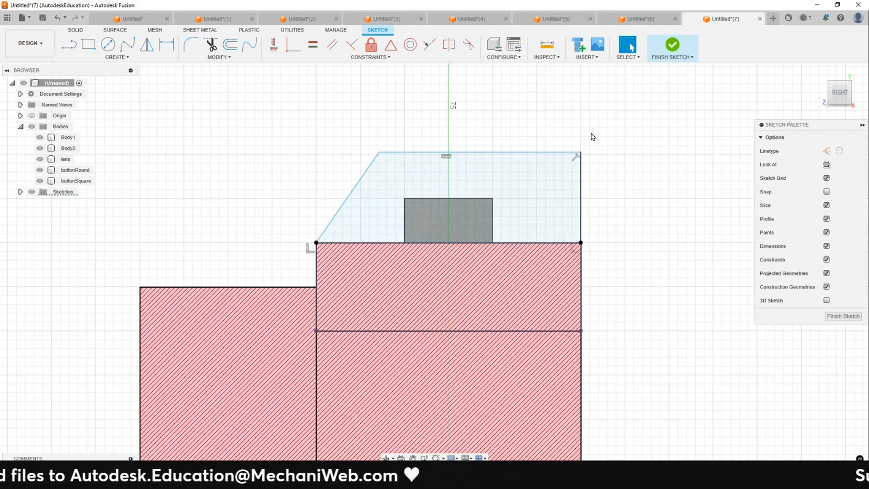
- Dimension the angle between the slanted line and the body's top edge as 45 deg
{"action": "key", "text": "d"}
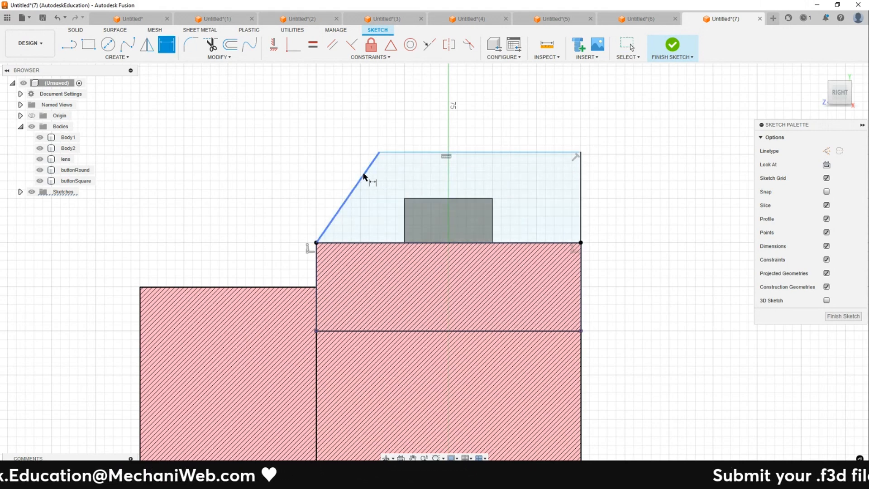
{"action": "left_click", "coordinate": [347, 199]}
{"action": "left_click", "coordinate": [372, 243]}
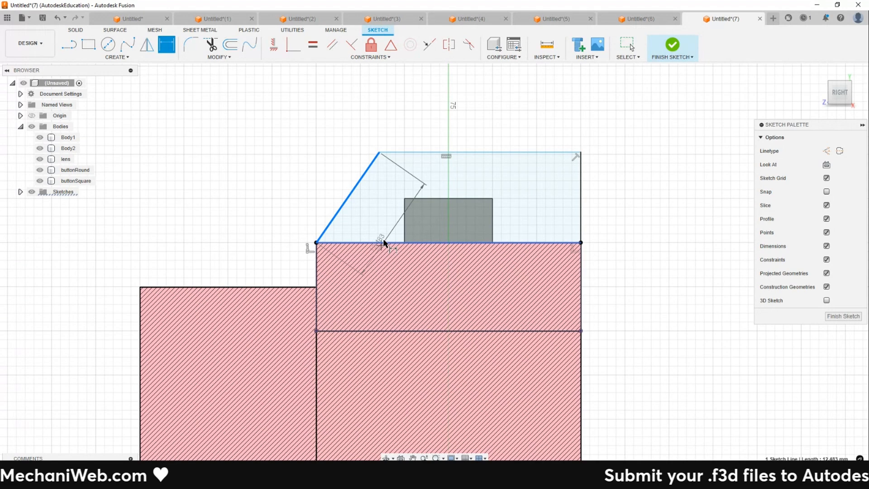
{"action": "left_click", "coordinate": [368, 212]}
{"action": "type", "text": "45"}
{"action": "key", "text": "Return"}
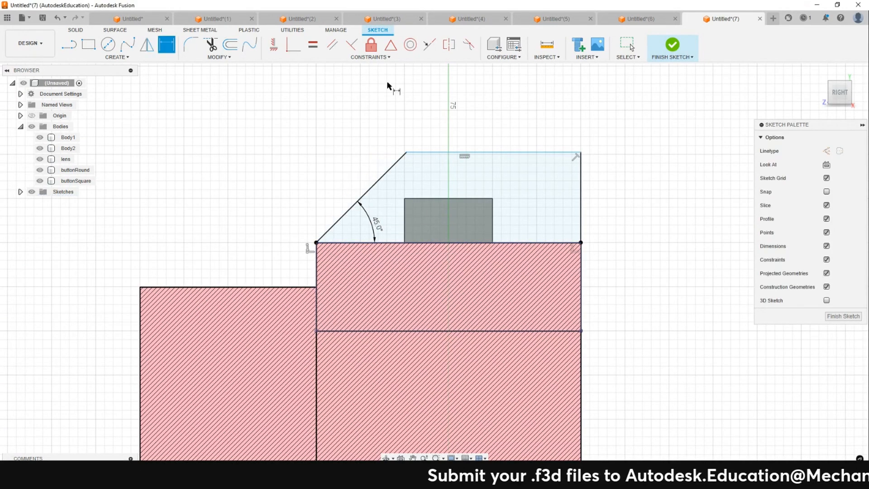
- Dimension the profile's height above the top edge as 10 mm
{"action": "left_click", "coordinate": [520, 153]}
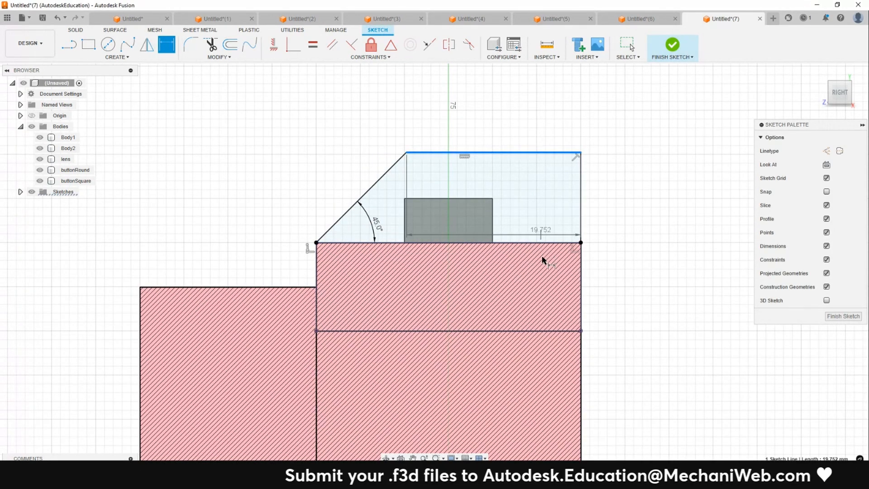
{"action": "left_click", "coordinate": [557, 243]}
{"action": "left_click", "coordinate": [633, 215]}
{"action": "type", "text": "10"}
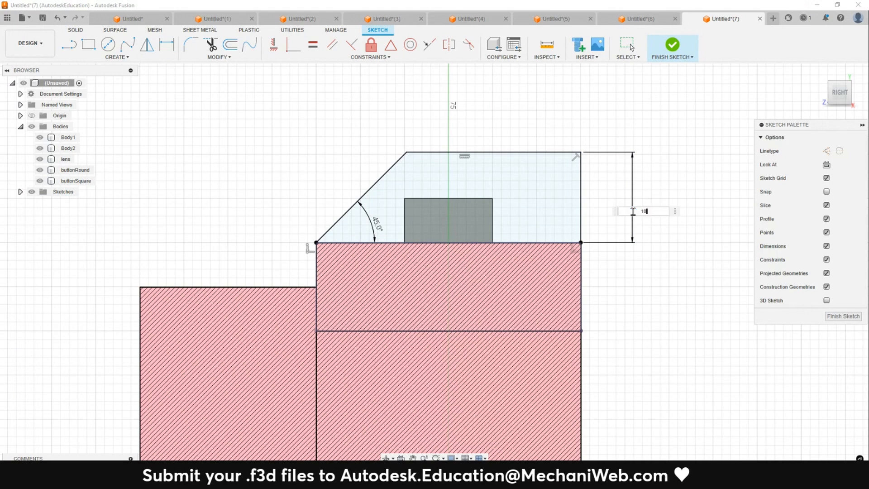
{"action": "key", "text": "Return"}
{"action": "key", "text": "Escape"}
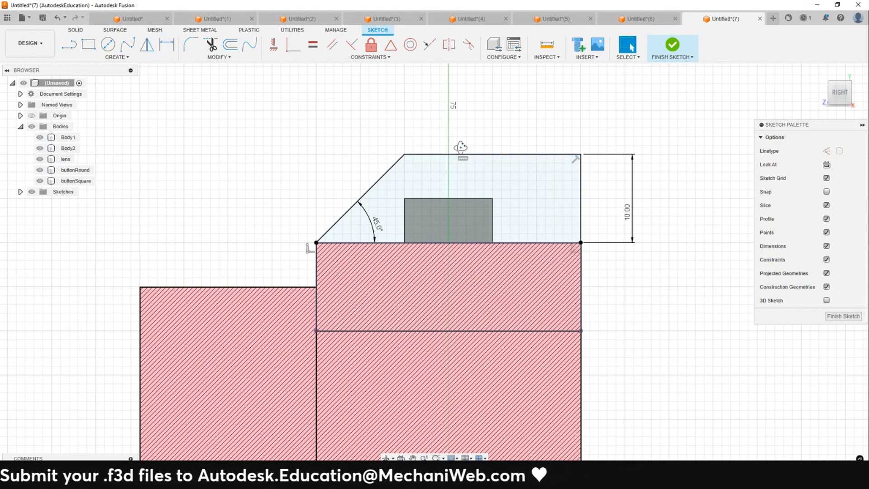
- Turn off slicing in the sketch options
{"action": "middle_click_drag", "start_coordinate": [460, 149], "coordinate": [475, 180], "text": "shift"}
{"action": "scroll", "coordinate": [723, 229], "scroll_direction": "down", "scroll_amount": 1}
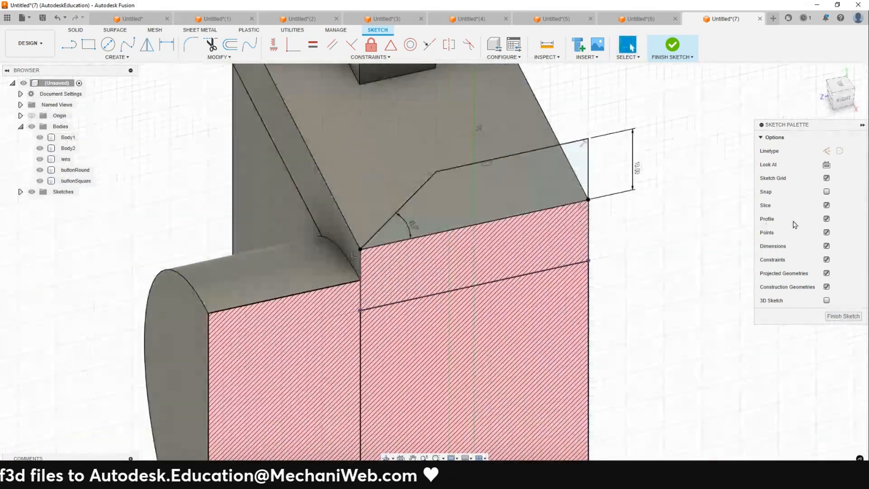
{"action": "left_click", "coordinate": [827, 206]}
{"action": "scroll", "coordinate": [563, 212], "scroll_direction": "down", "scroll_amount": 3}
{"action": "middle_click_drag", "start_coordinate": [551, 200], "coordinate": [575, 213], "text": "shift"}
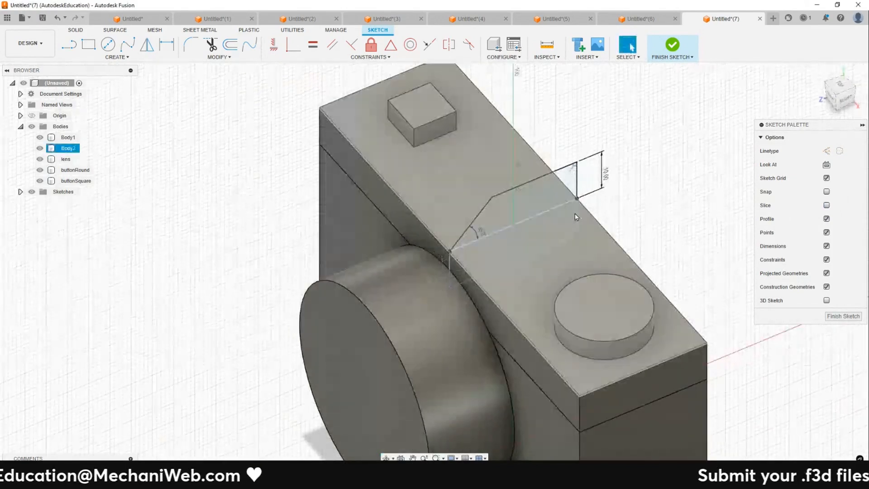
- Extrude the new profile symmetrically as a new body with a whole length of 30 mm
{"action": "key", "text": "e"}
{"action": "left_click", "coordinate": [529, 202]}
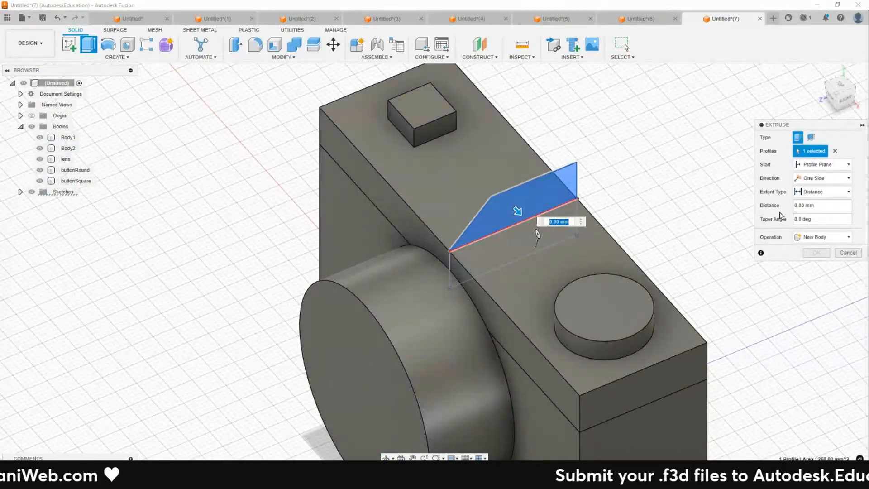
{"action": "left_click", "coordinate": [819, 180]}
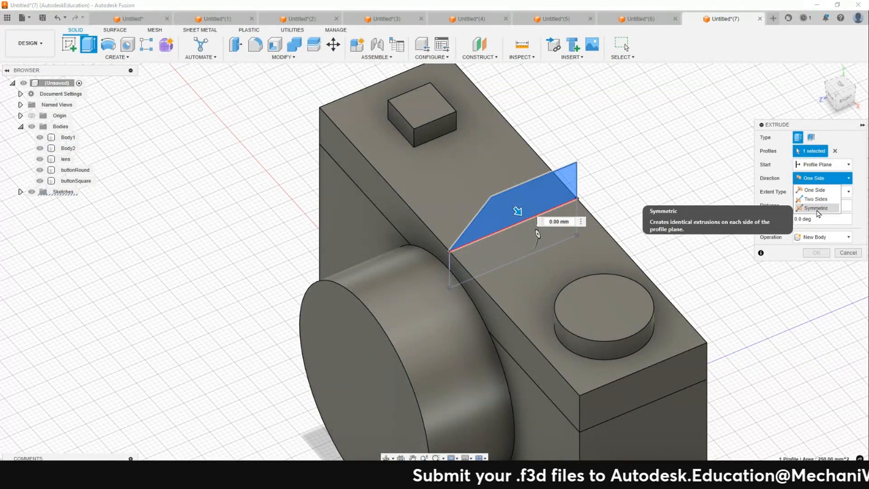
{"action": "left_click", "coordinate": [818, 213]}
{"action": "scroll", "coordinate": [514, 201], "scroll_direction": "down", "scroll_amount": 1}
{"action": "left_click_drag", "start_coordinate": [526, 211], "coordinate": [553, 242]}
{"action": "middle_click_drag", "start_coordinate": [553, 243], "coordinate": [489, 206]}
{"action": "left_click", "coordinate": [823, 250]}
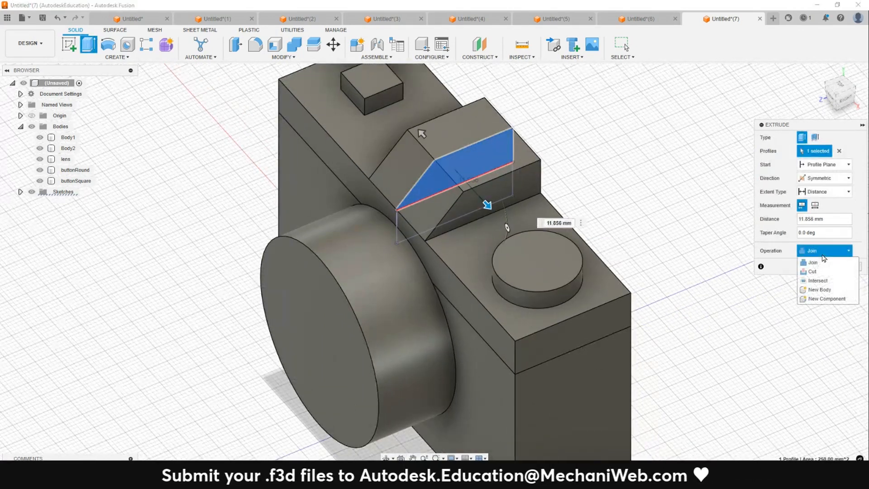
{"action": "left_click", "coordinate": [810, 290]}
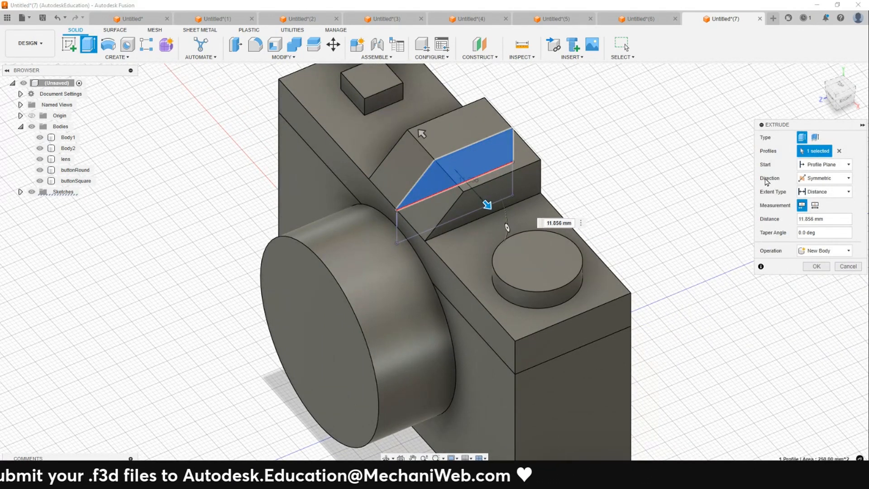
{"action": "left_click", "coordinate": [815, 205]}
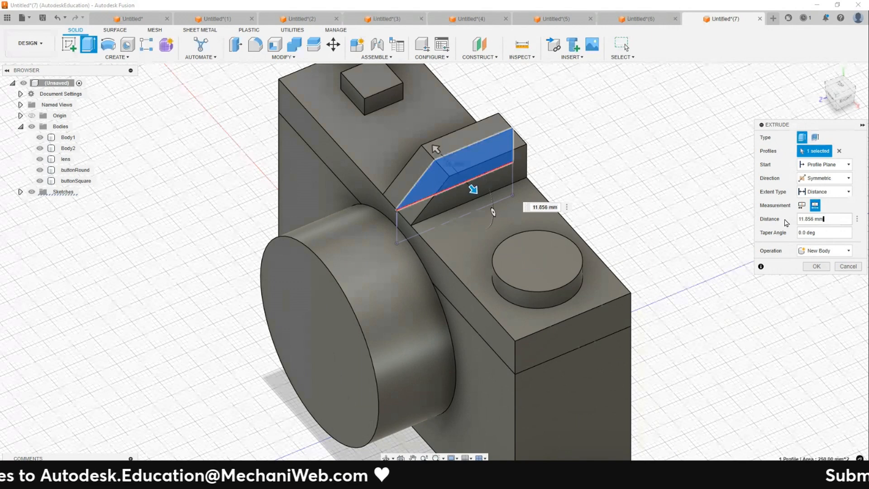
{"action": "type", "text": "30"}
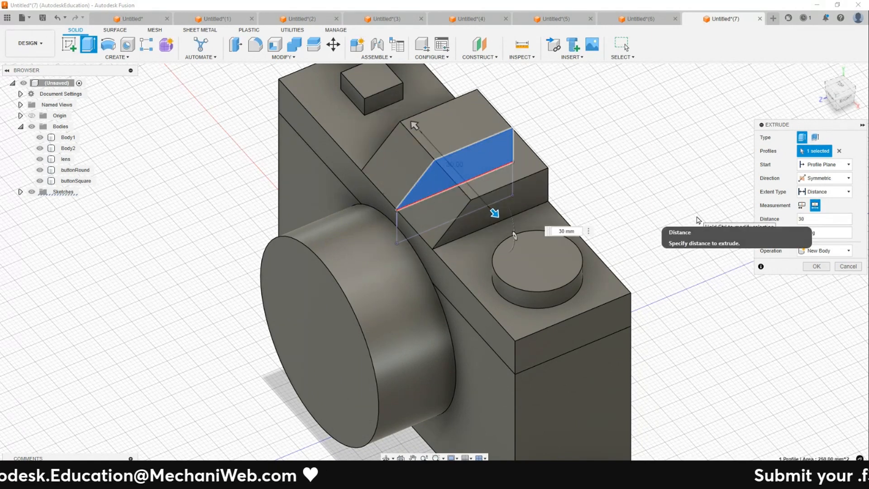
{"action": "left_click", "coordinate": [817, 266]}
- Capture a screenshot of the finished camera model with Snipping Tool, then close the tool
{"action": "left_click", "coordinate": [819, 72]}
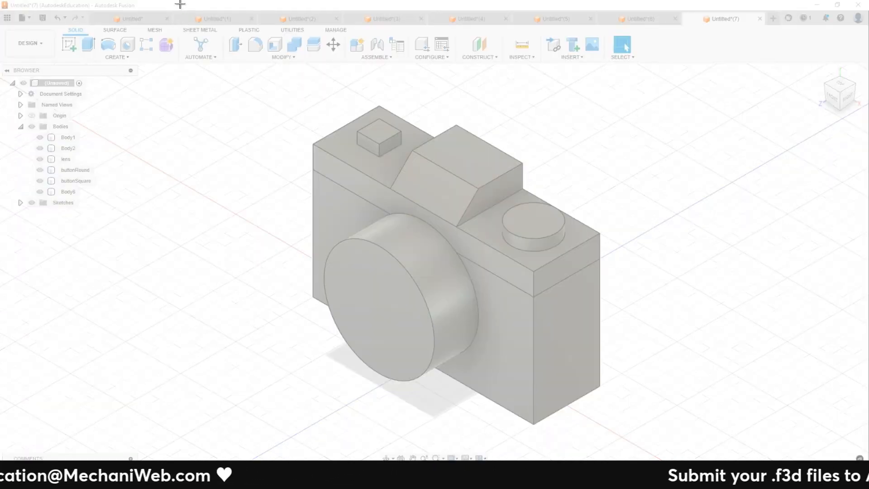
{"action": "left_click_drag", "start_coordinate": [179, 2], "coordinate": [743, 460]}
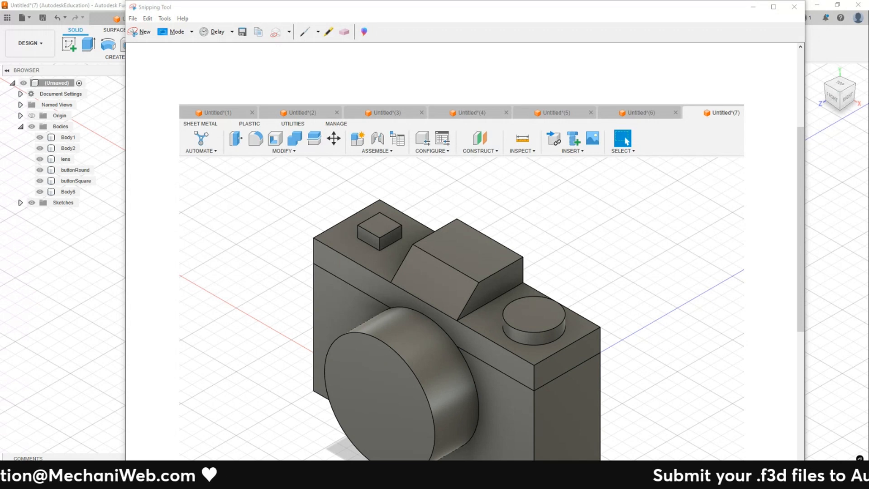
{"action": "left_click", "coordinate": [743, 13]}
{"action": "left_click", "coordinate": [753, 6]}
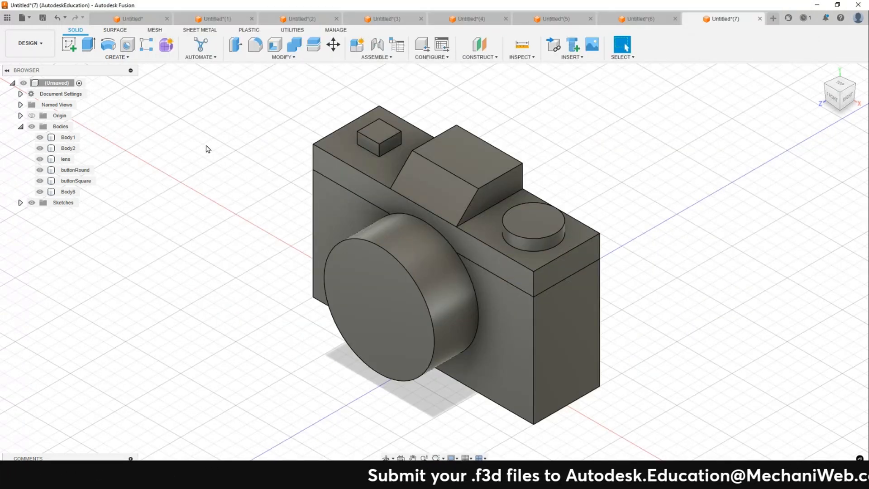
- Export the design as an Autodesk Fusion Archive (.f3d) named camera into the Downloads\JPSME folder, then check the file and close the folder window
{"action": "left_click", "coordinate": [22, 19]}
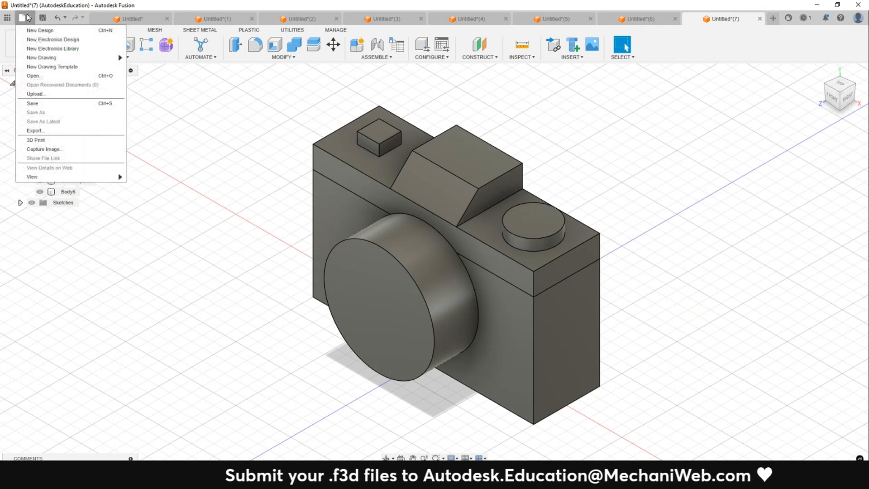
{"action": "left_click", "coordinate": [51, 131]}
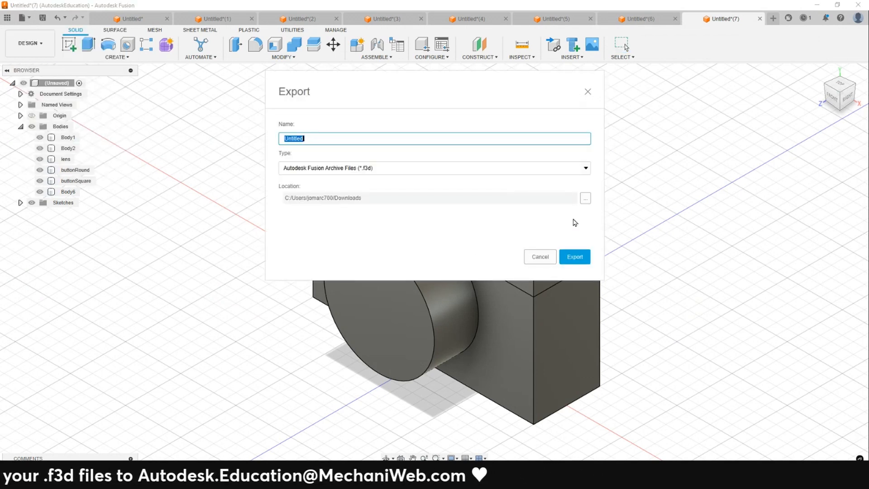
{"action": "left_click", "coordinate": [585, 199]}
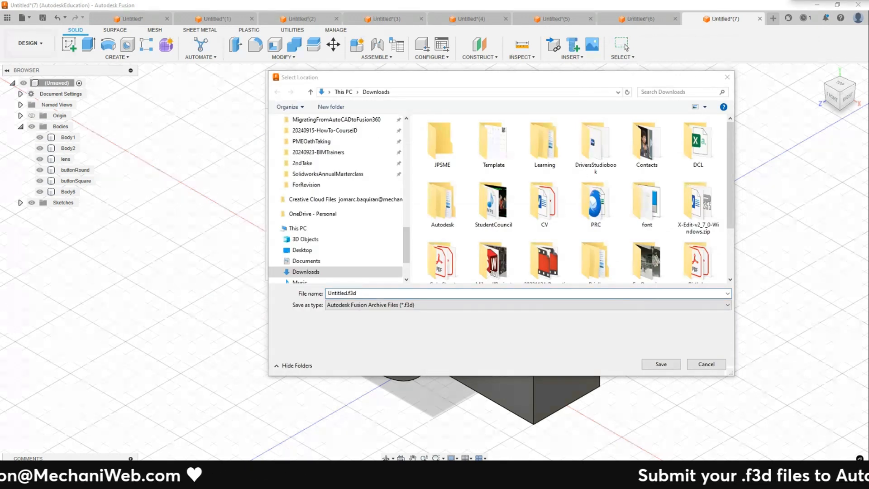
{"action": "left_click", "coordinate": [387, 293]}
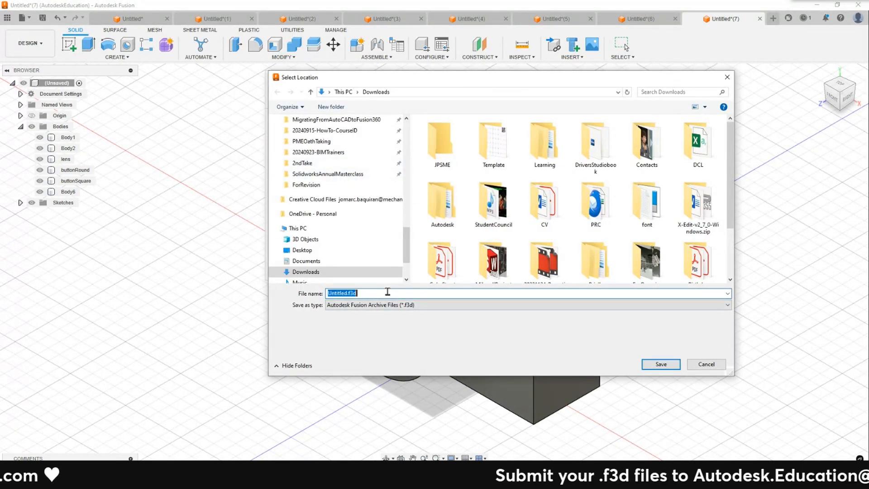
{"action": "double_click", "coordinate": [441, 144]}
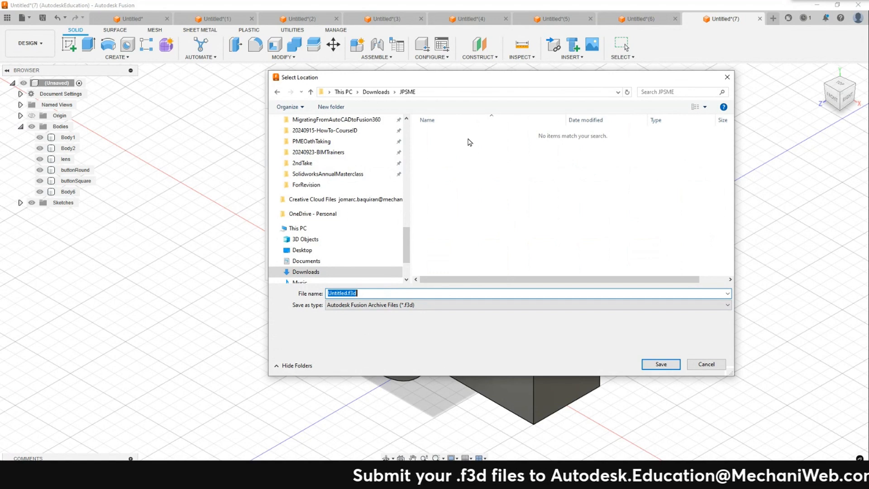
{"action": "key", "text": "Escape"}
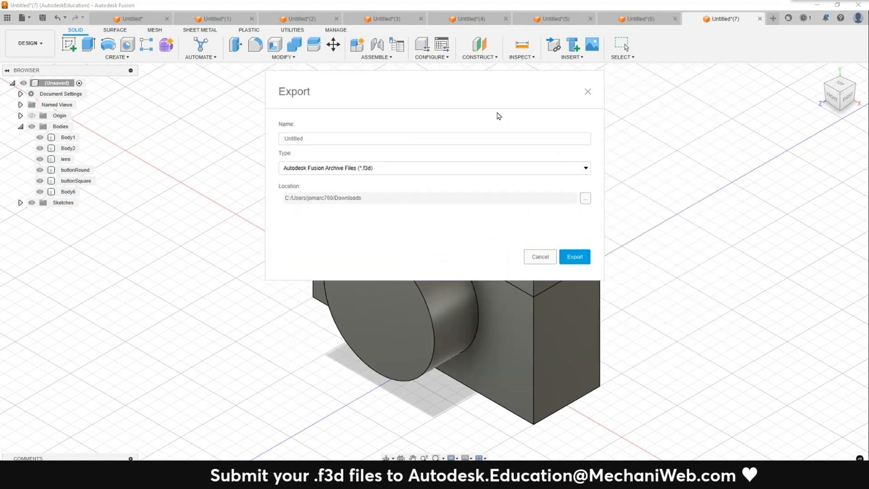
{"action": "left_click", "coordinate": [367, 172]}
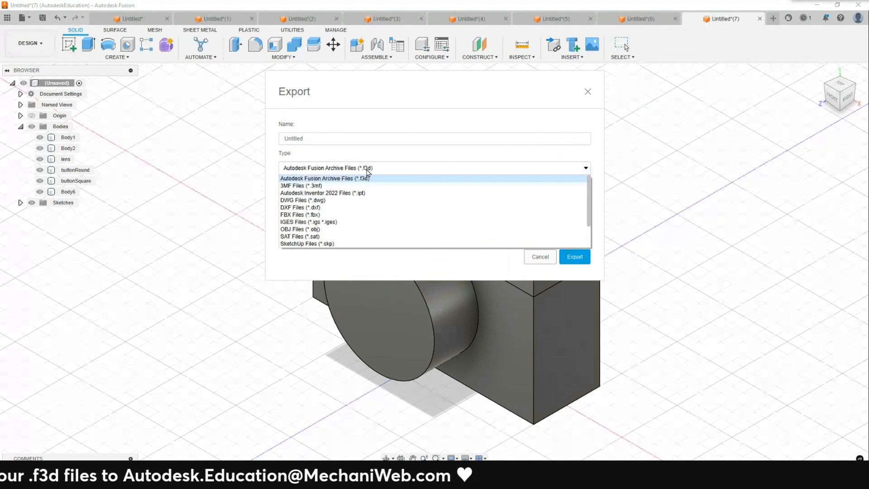
{"action": "left_click", "coordinate": [368, 177]}
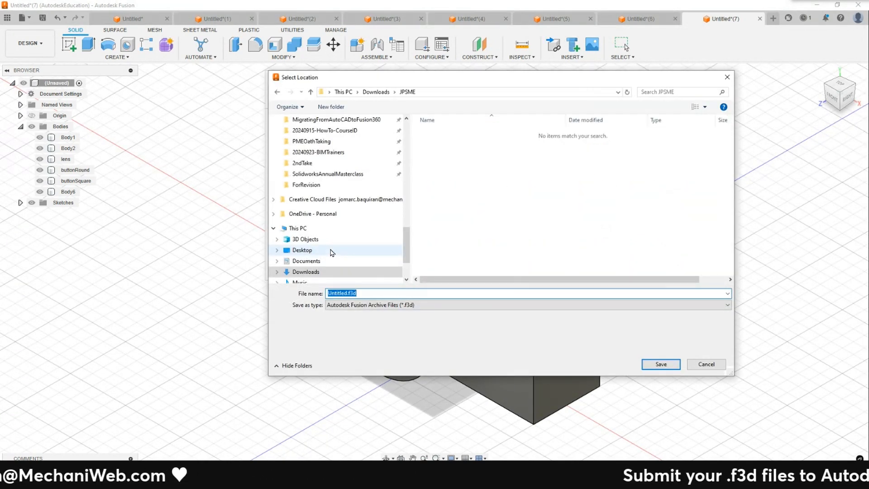
{"action": "type", "text": "camera"}
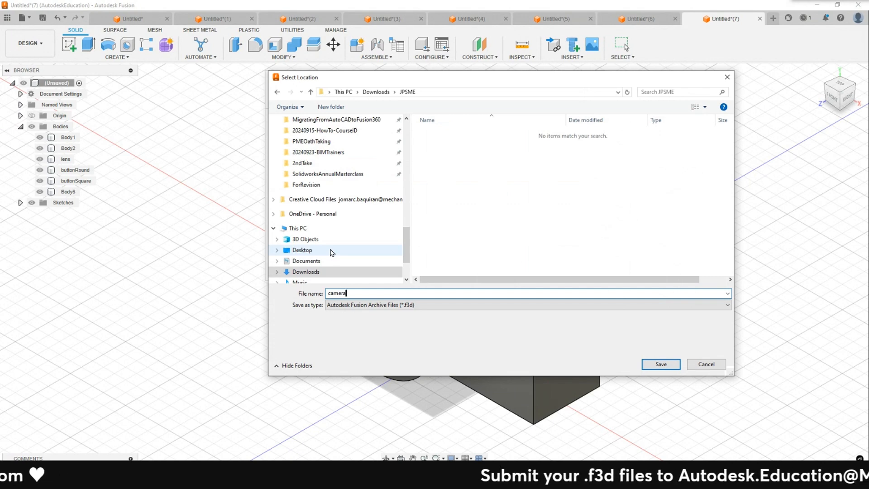
{"action": "key", "text": "Return"}
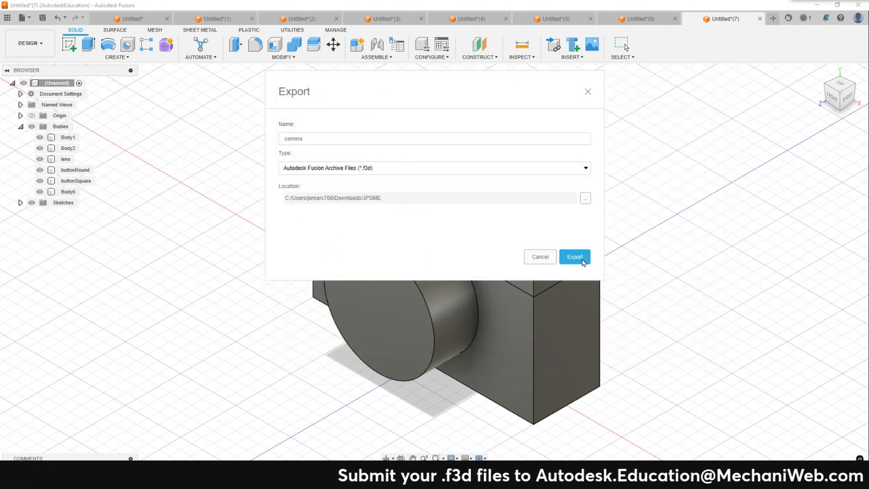
{"action": "left_click", "coordinate": [574, 257]}
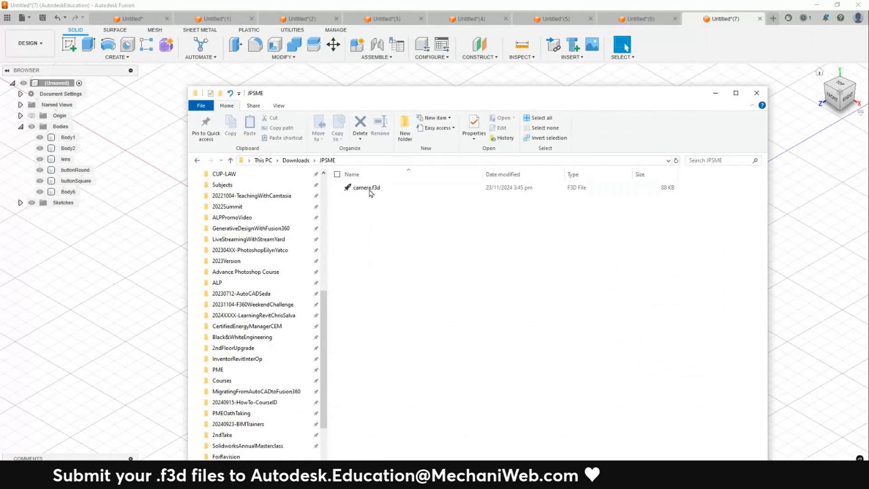
{"action": "left_click", "coordinate": [367, 188]}
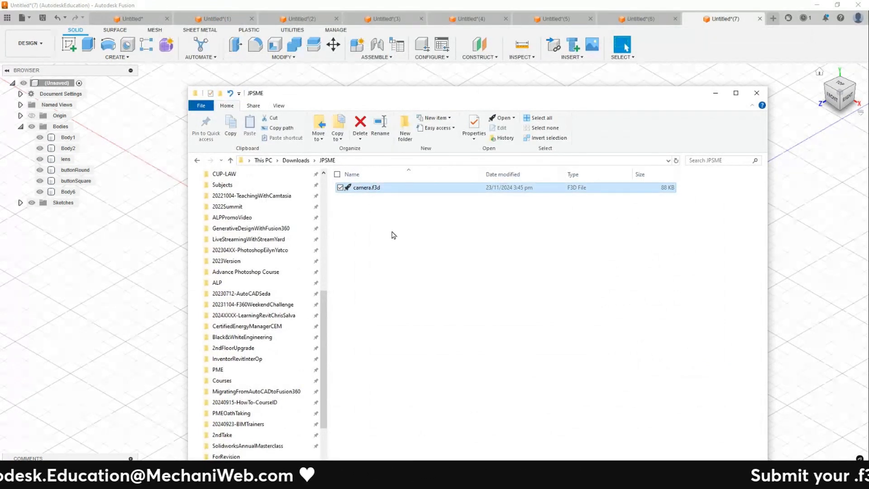
{"action": "left_click", "coordinate": [716, 95]}
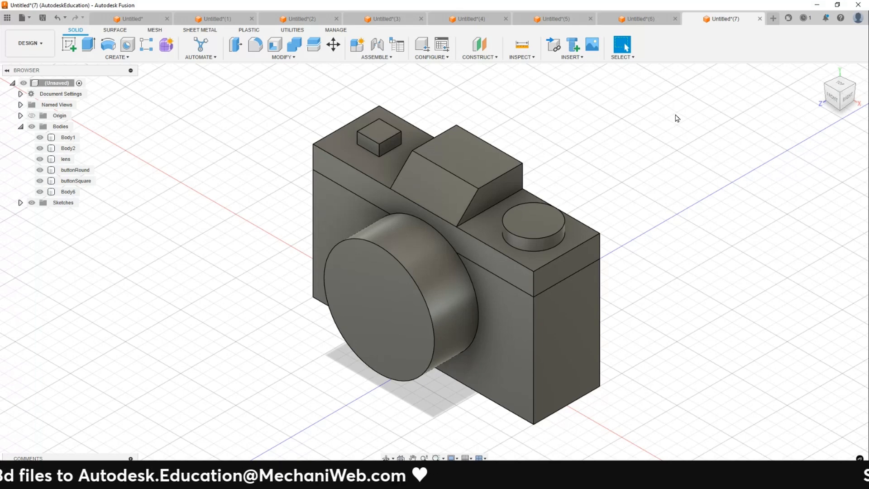
- Switch to the web browser, dismiss the open chat, and open the Ten 2D Drawings to Master 2D Sketching course tab
{"action": "left_click_drag", "start_coordinate": [613, 9], "coordinate": [868, 1]}
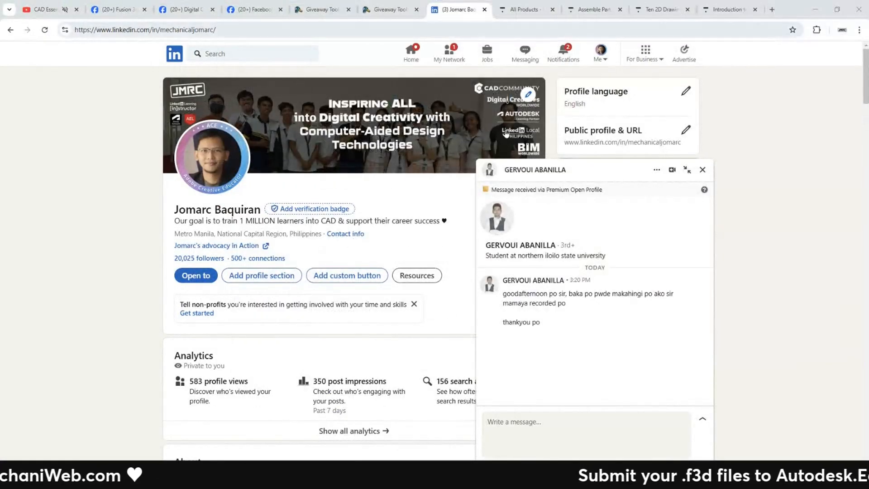
{"action": "left_click", "coordinate": [702, 169]}
{"action": "left_click", "coordinate": [651, 13]}
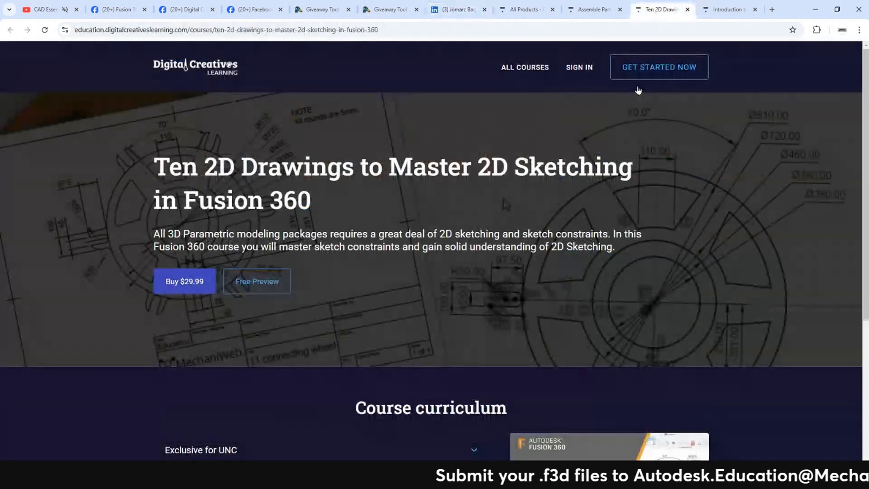
- Review the Ten 2D Drawings to Master 2D Sketching course page and select its web address
{"action": "scroll", "coordinate": [439, 231], "scroll_direction": "down", "scroll_amount": 2}
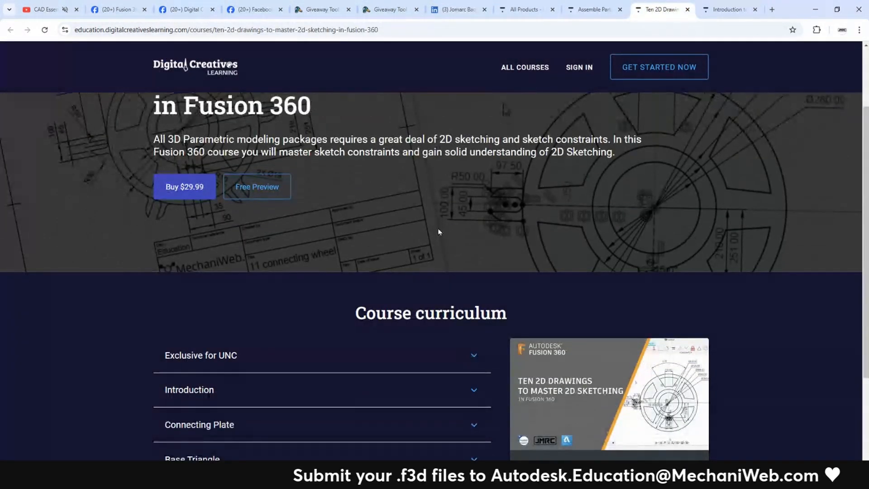
{"action": "scroll", "coordinate": [438, 232], "scroll_direction": "up", "scroll_amount": 2}
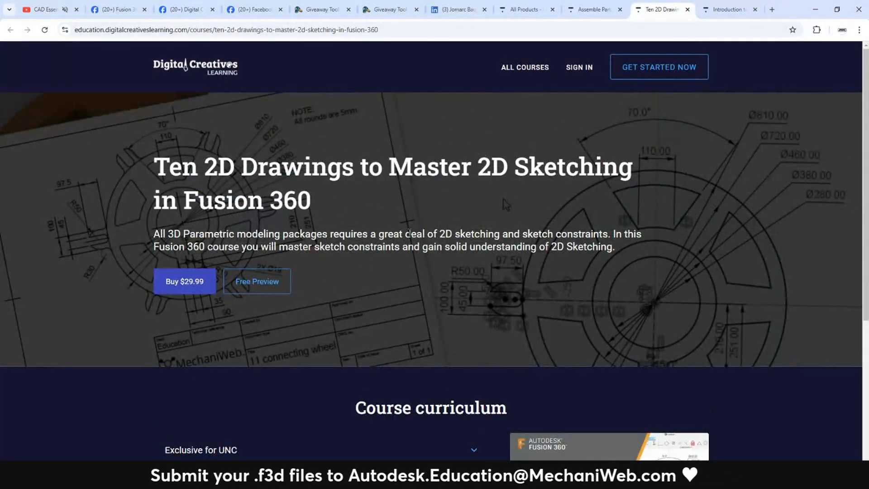
{"action": "scroll", "coordinate": [481, 152], "scroll_direction": "down", "scroll_amount": 1}
{"action": "scroll", "coordinate": [466, 163], "scroll_direction": "up", "scroll_amount": 1}
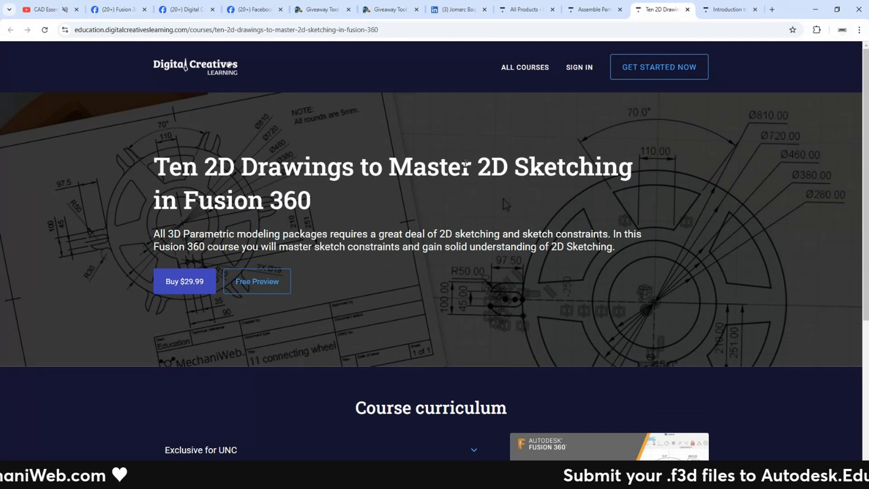
{"action": "scroll", "coordinate": [407, 200], "scroll_direction": "down", "scroll_amount": 5}
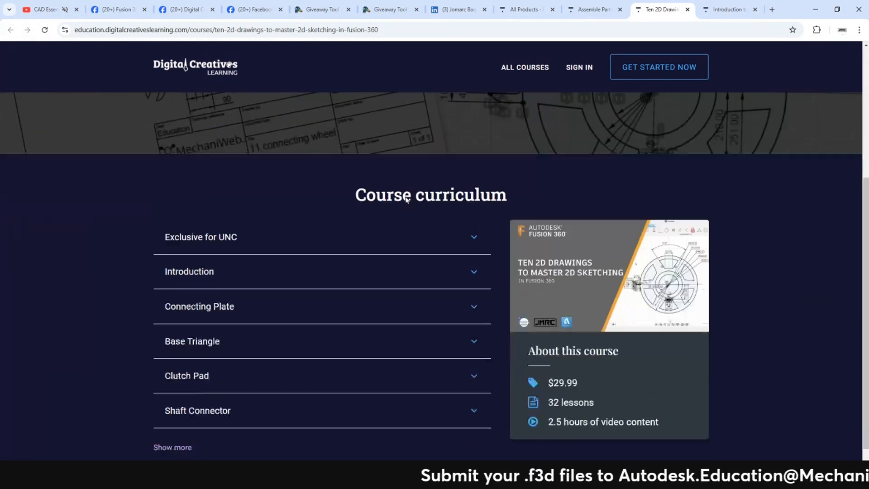
{"action": "scroll", "coordinate": [406, 198], "scroll_direction": "up", "scroll_amount": 5}
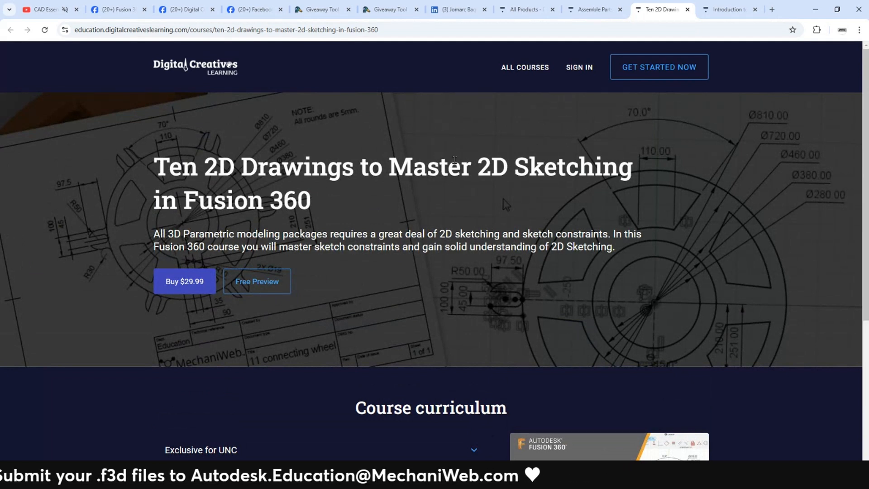
{"action": "left_click", "coordinate": [420, 32]}
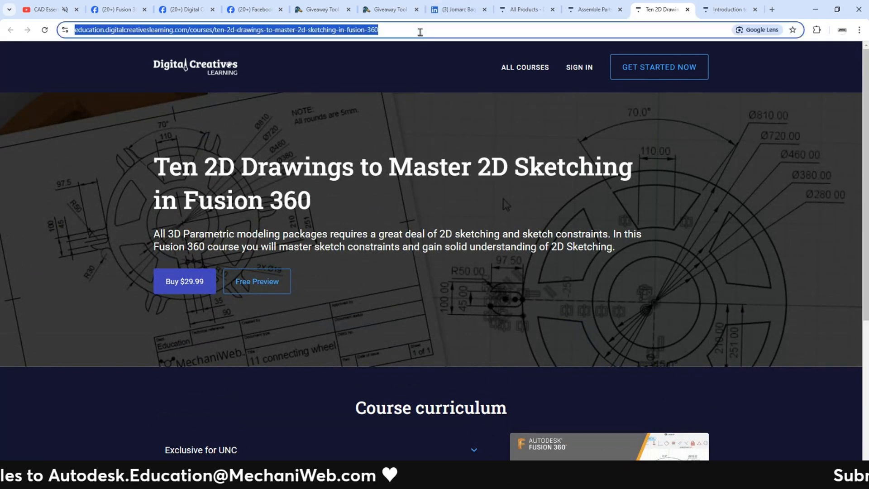
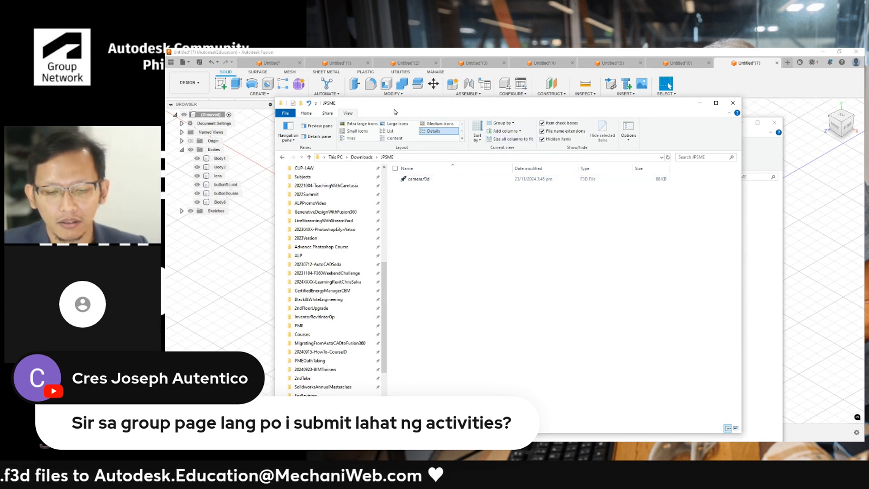
- Open linkedin.com in a new browser tab
{"action": "left_click_drag", "start_coordinate": [395, 106], "coordinate": [631, 48]}
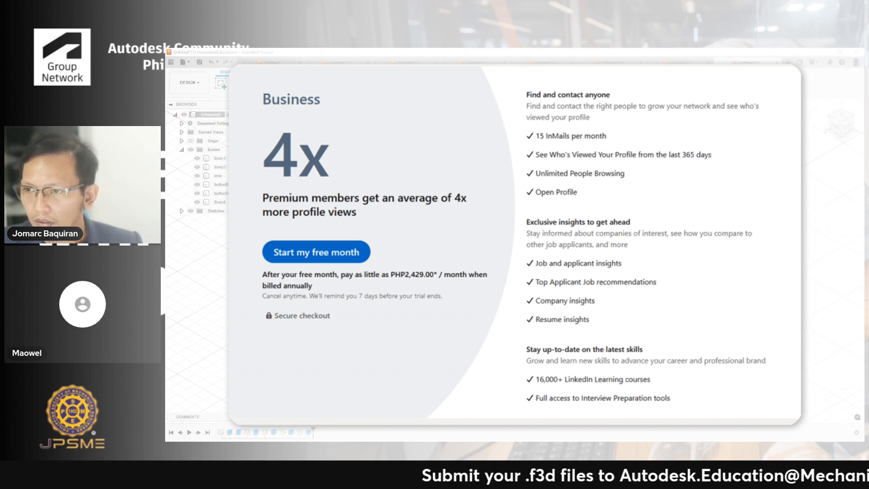
{"action": "left_click", "coordinate": [822, 52]}
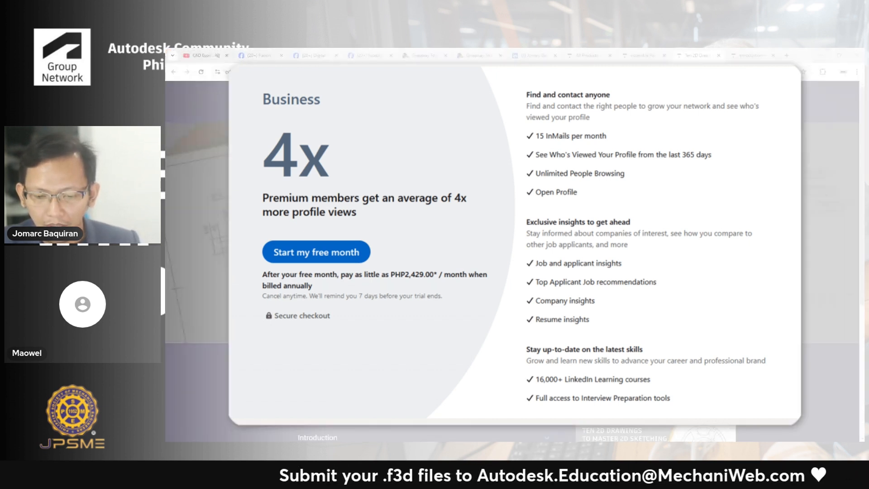
{"action": "key", "text": "ctrl+t"}
{"action": "type", "text": "linkedin.com"}
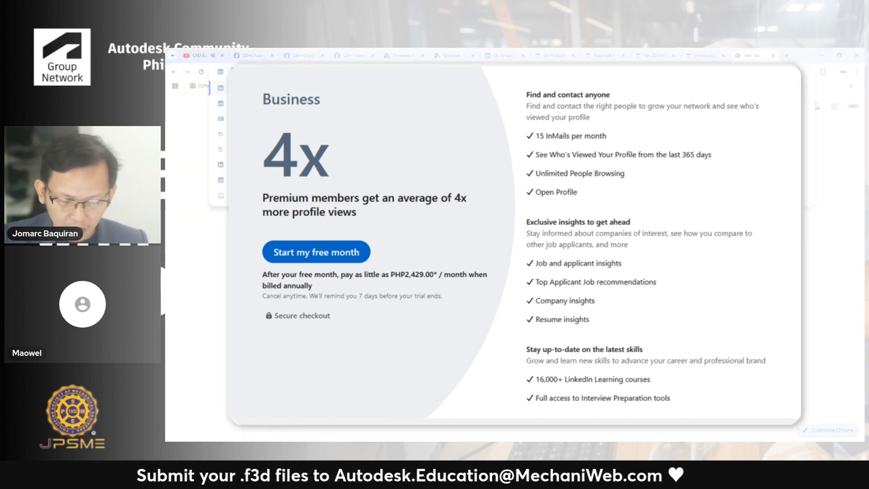
{"action": "key", "text": "Return"}
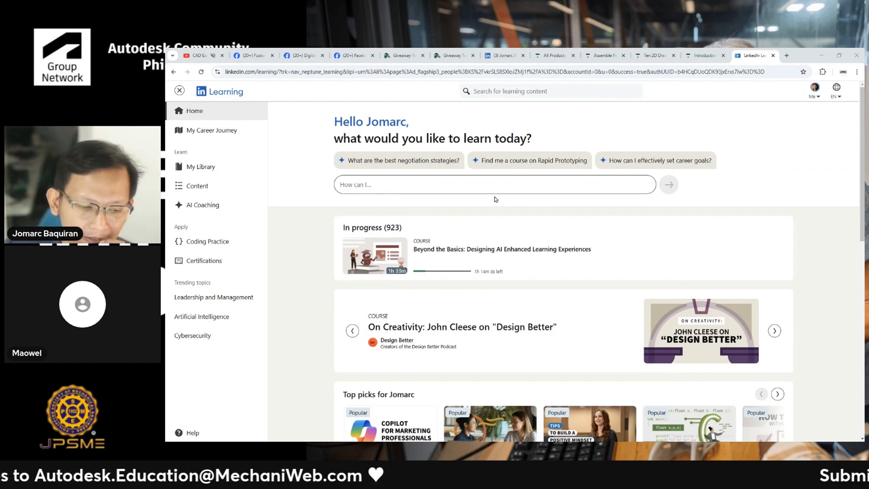
- Search LinkedIn Learning for Fusion 360 and open the Fusion 360 topic page
{"action": "scroll", "coordinate": [520, 172], "scroll_direction": "down", "scroll_amount": 1}
{"action": "scroll", "coordinate": [525, 162], "scroll_direction": "down", "scroll_amount": 1}
{"action": "scroll", "coordinate": [565, 119], "scroll_direction": "up", "scroll_amount": 2}
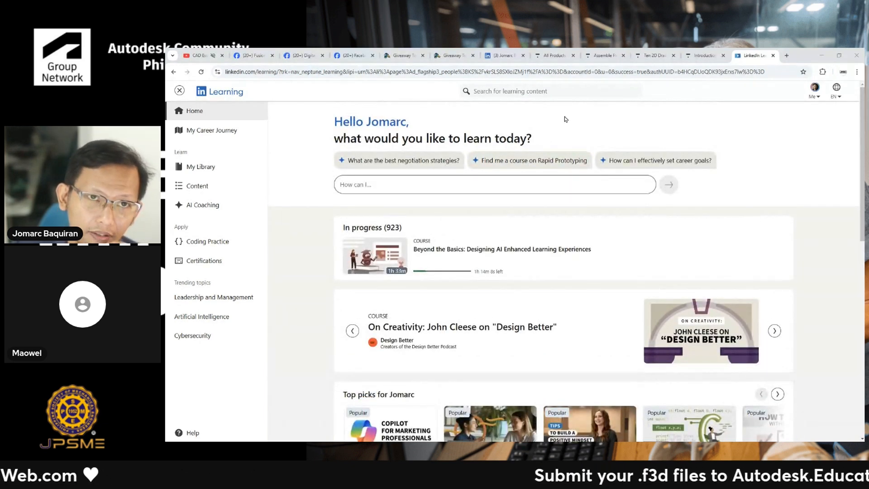
{"action": "left_click", "coordinate": [529, 91]}
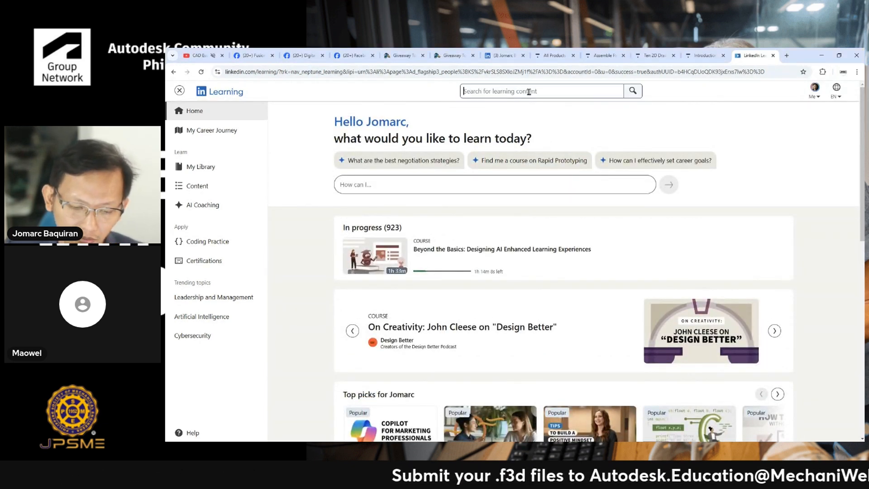
{"action": "type", "text": "fusi"}
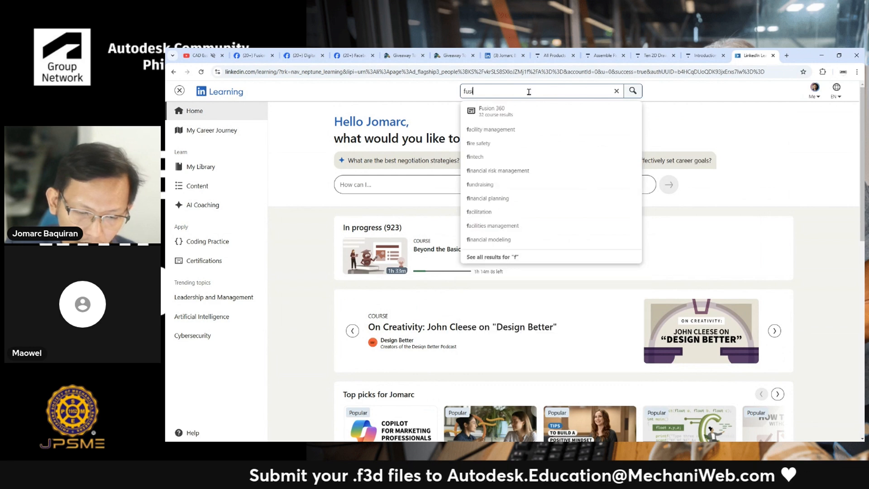
{"action": "type", "text": "on 360"}
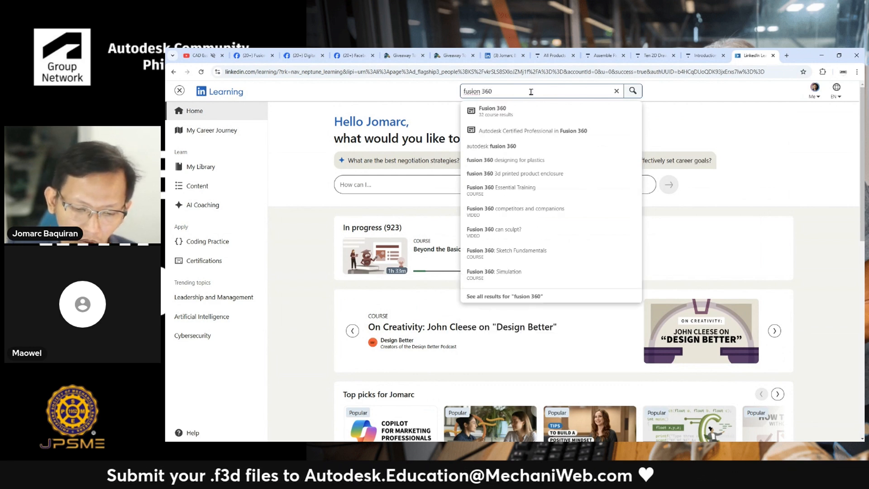
{"action": "left_click", "coordinate": [525, 111]}
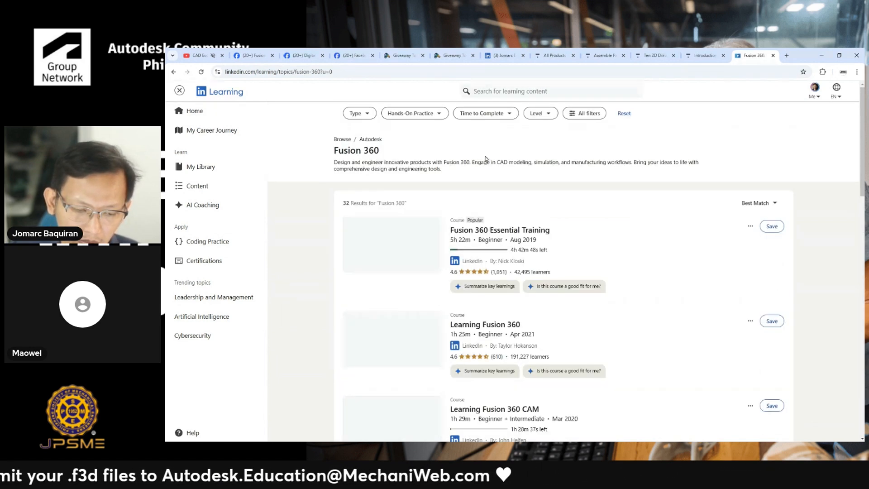
- Filter the Fusion 360 results by type to show only Courses
{"action": "left_click", "coordinate": [362, 114]}
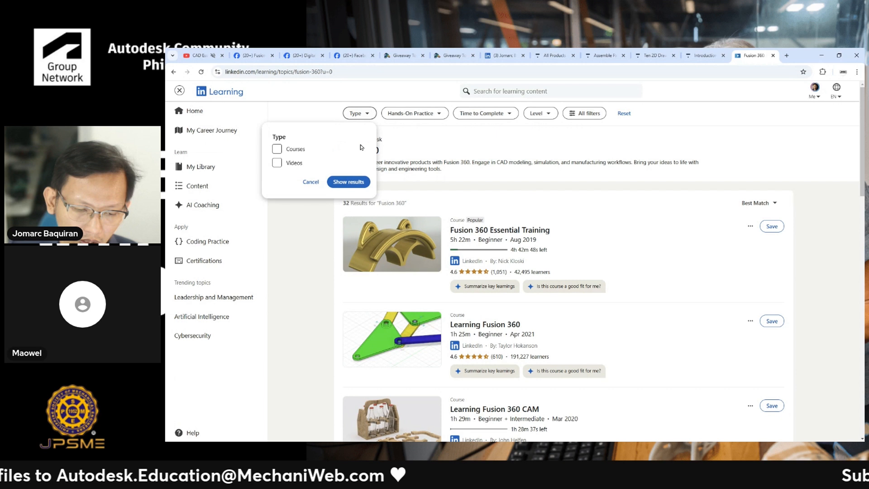
{"action": "left_click", "coordinate": [288, 154]}
{"action": "left_click", "coordinate": [348, 182]}
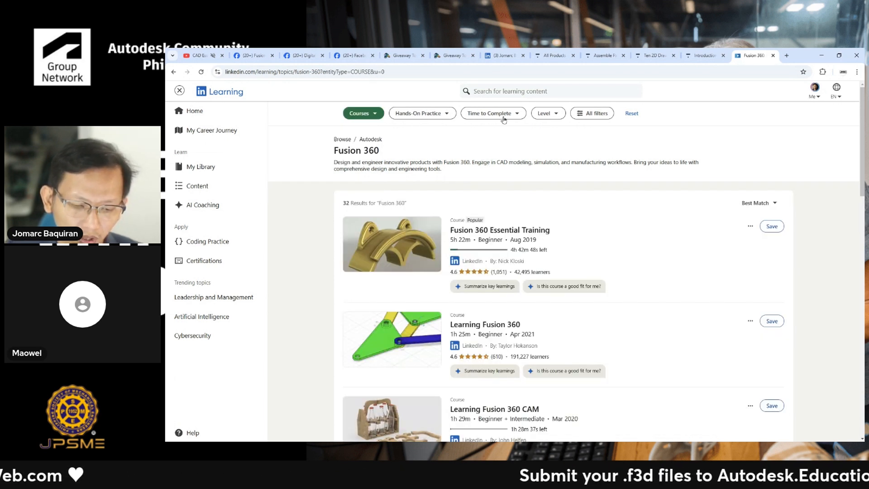
- Search the learning library for unity and filter the results to Courses
{"action": "left_click", "coordinate": [539, 90]}
{"action": "type", "text": "unity"}
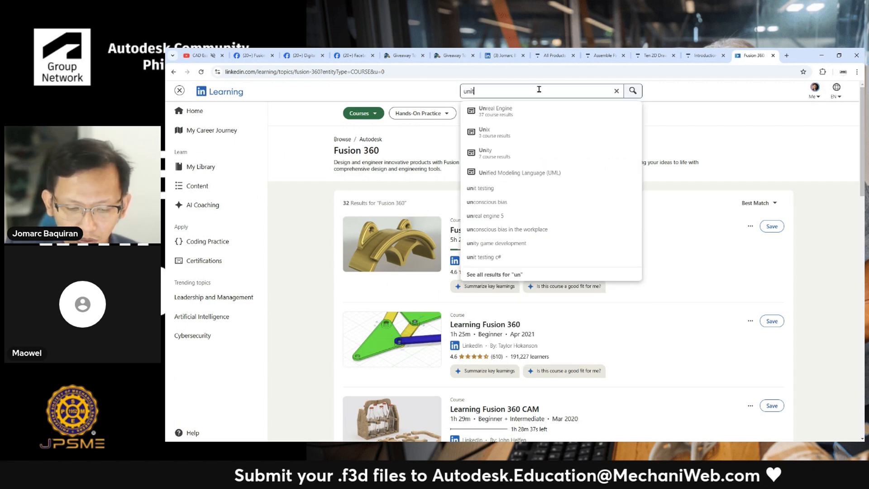
{"action": "key", "text": "Return"}
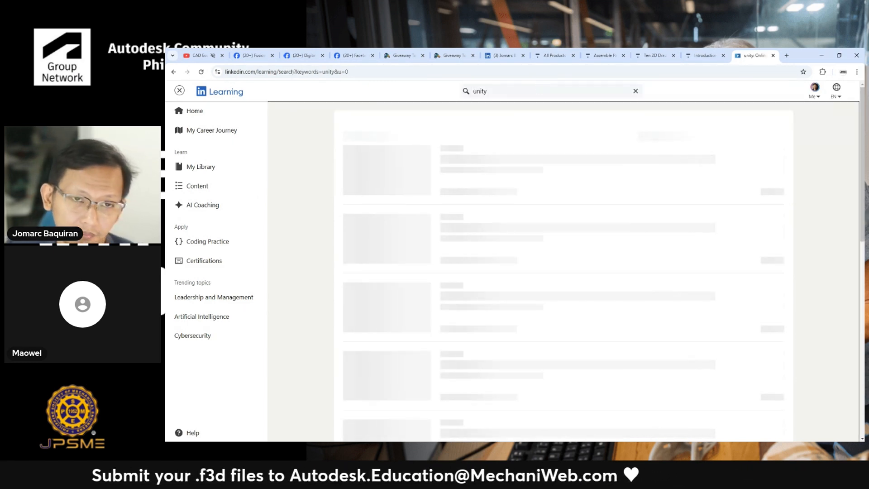
{"action": "left_click", "coordinate": [409, 113]}
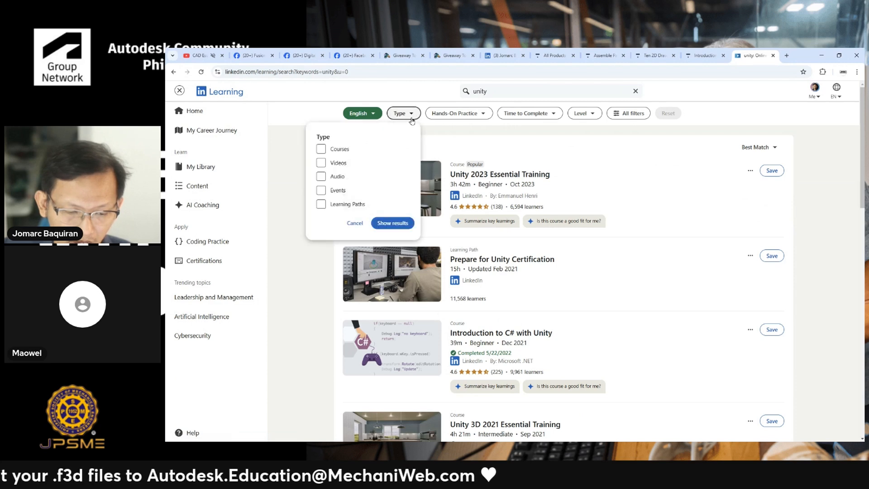
{"action": "left_click", "coordinate": [449, 92]}
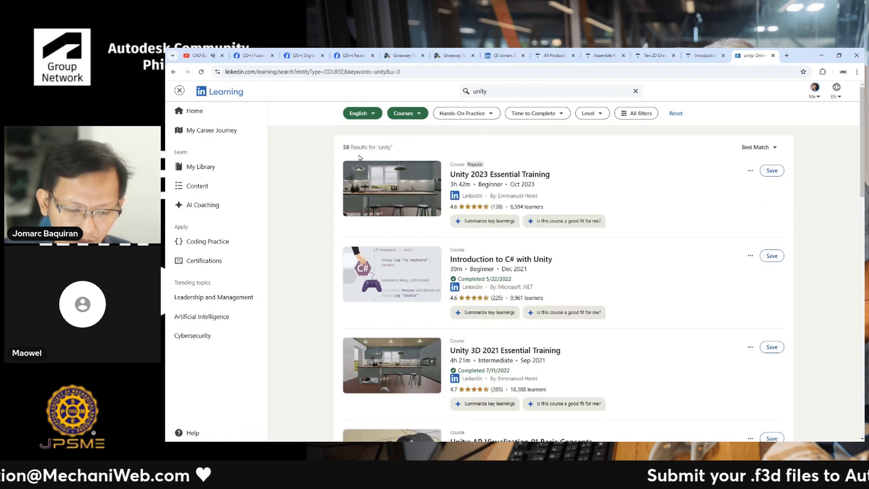
- Search the learning library for Revit by picking the Revit suggestion
{"action": "scroll", "coordinate": [368, 160], "scroll_direction": "down", "scroll_amount": 9}
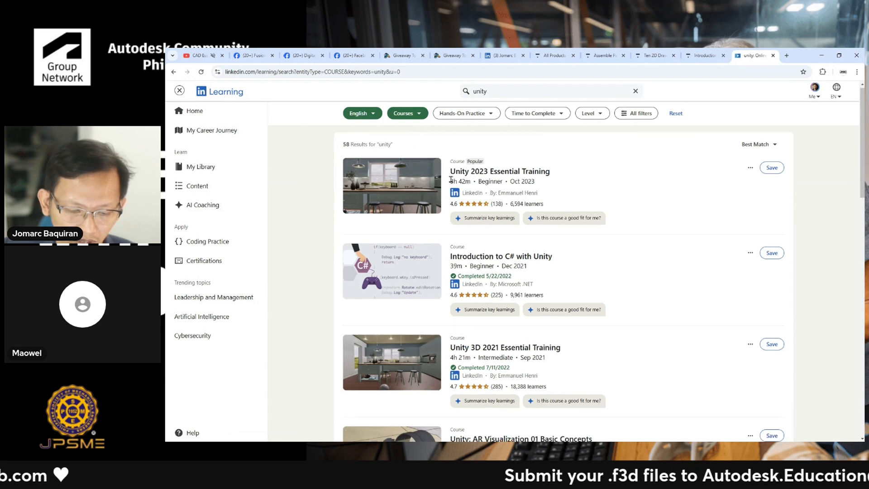
{"action": "scroll", "coordinate": [452, 182], "scroll_direction": "up", "scroll_amount": 10}
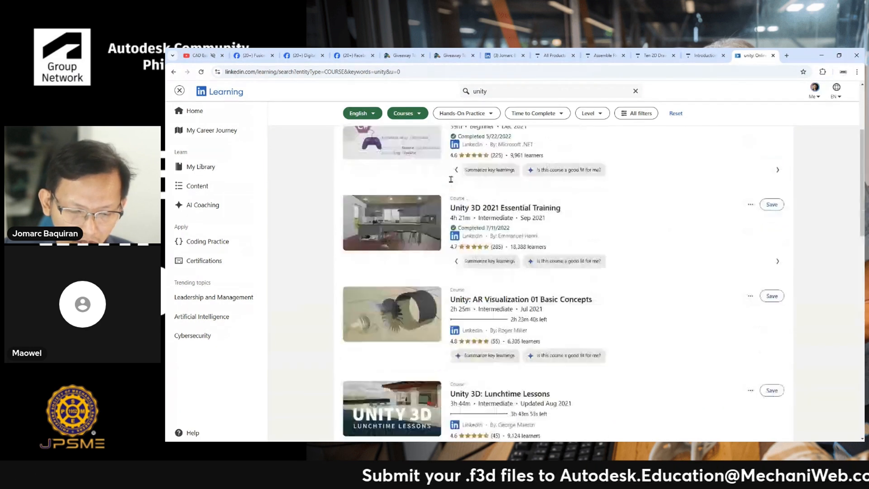
{"action": "left_click", "coordinate": [532, 92]}
{"action": "type", "text": "rev"}
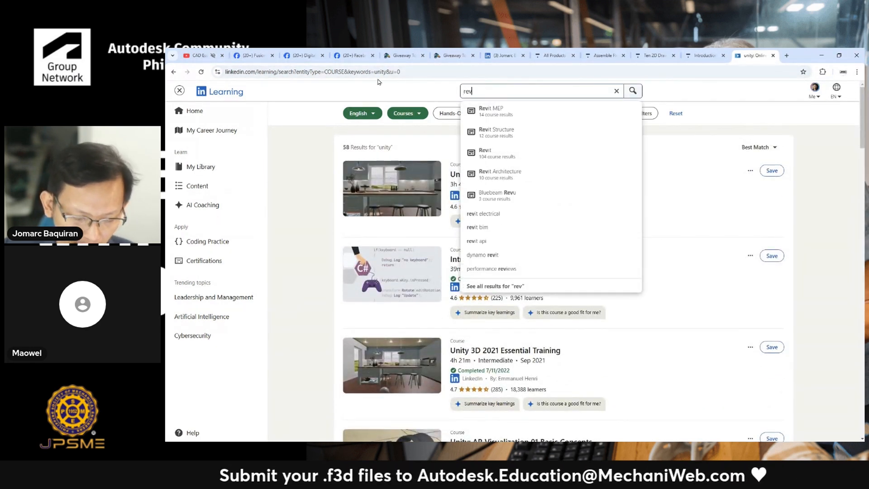
{"action": "type", "text": "it"}
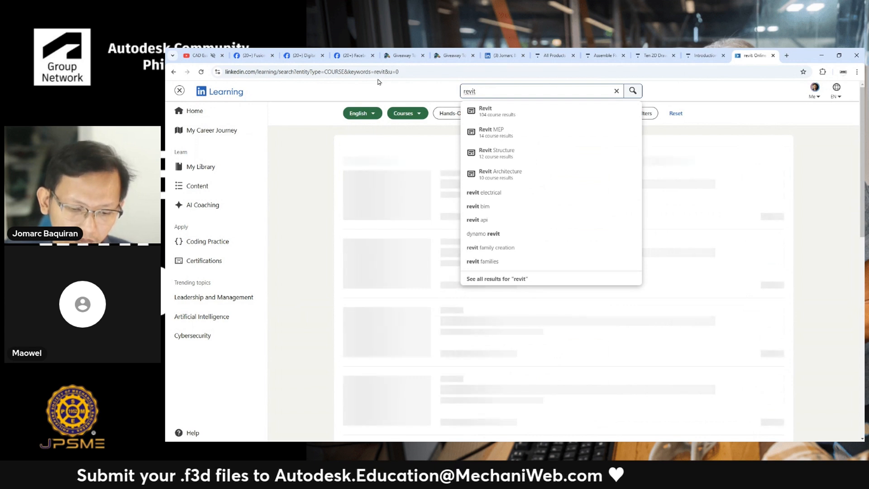
{"action": "left_click", "coordinate": [322, 159]}
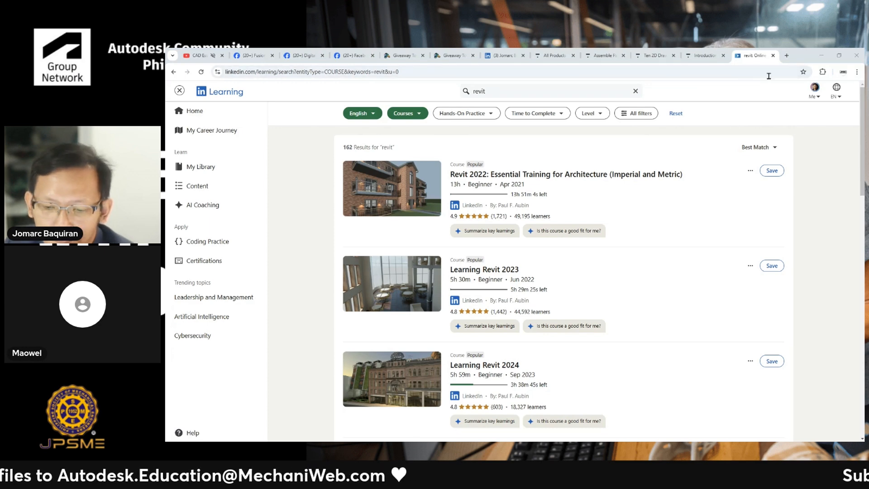
- Minimize the browser and switch to the Untitled(1) design document
{"action": "left_click", "coordinate": [820, 58]}
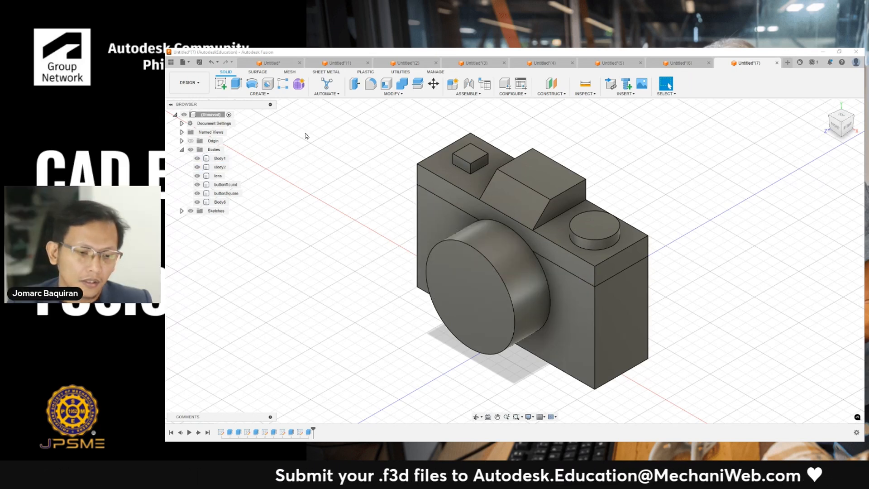
{"action": "left_click", "coordinate": [337, 62]}
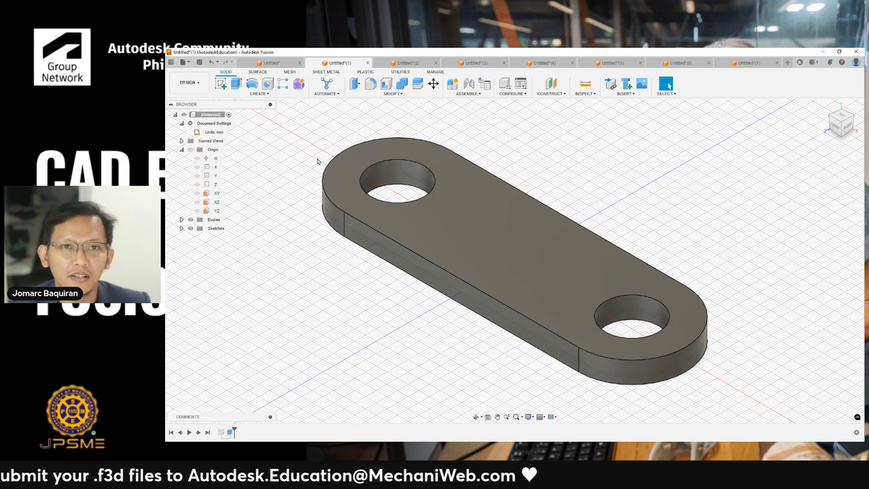
- Cycle through the open Untitled design documents to review each model and sketch
{"action": "key", "text": "ctrl+Tab"}
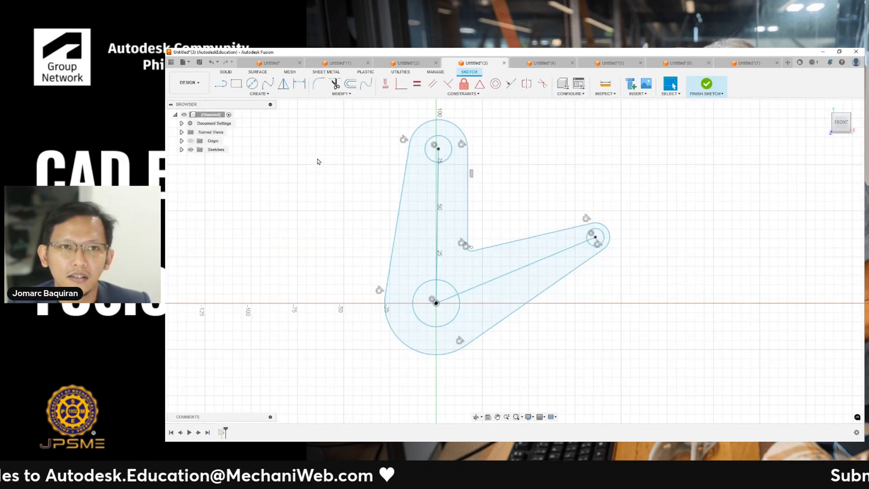
{"action": "key", "text": "ctrl+Tab"}
{"action": "key", "text": "ctrl+Tab"}
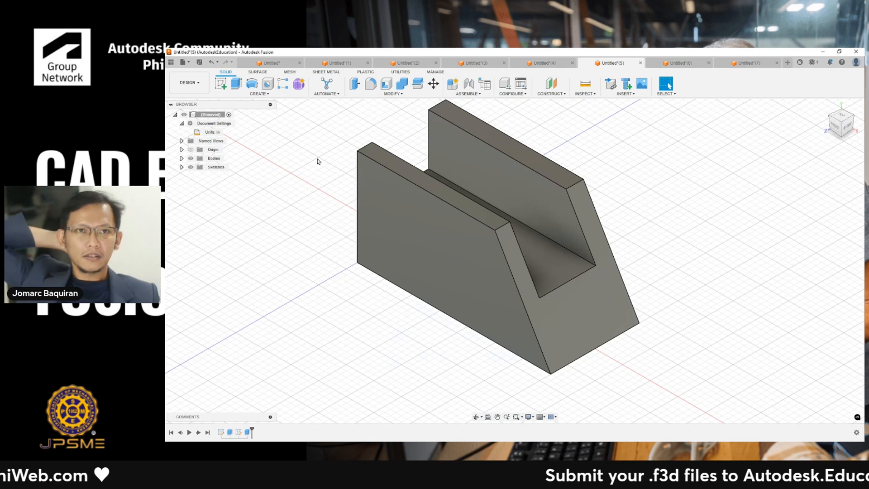
{"action": "key", "text": "ctrl+Tab"}
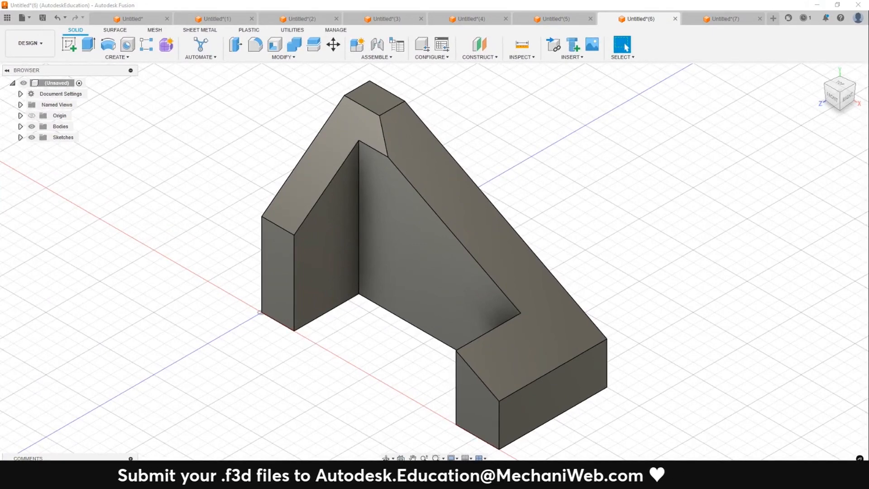
{"action": "key", "text": "ctrl+Tab"}
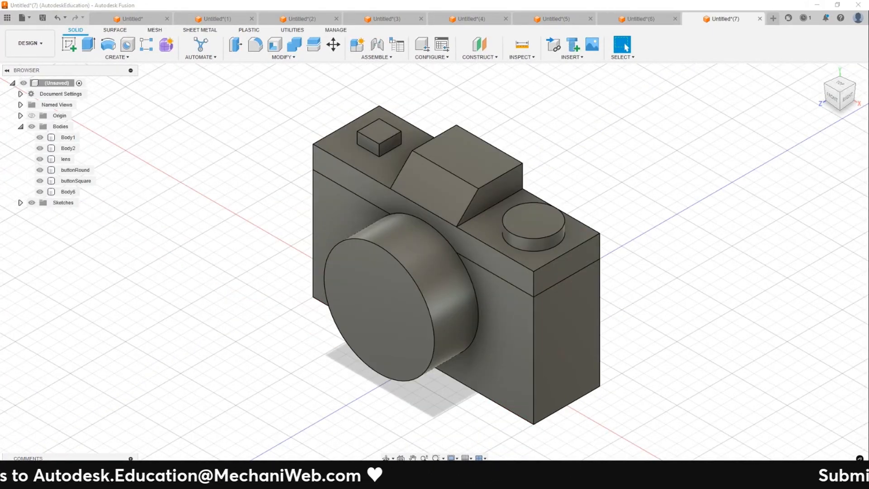
{"action": "key", "text": "ctrl+Tab"}
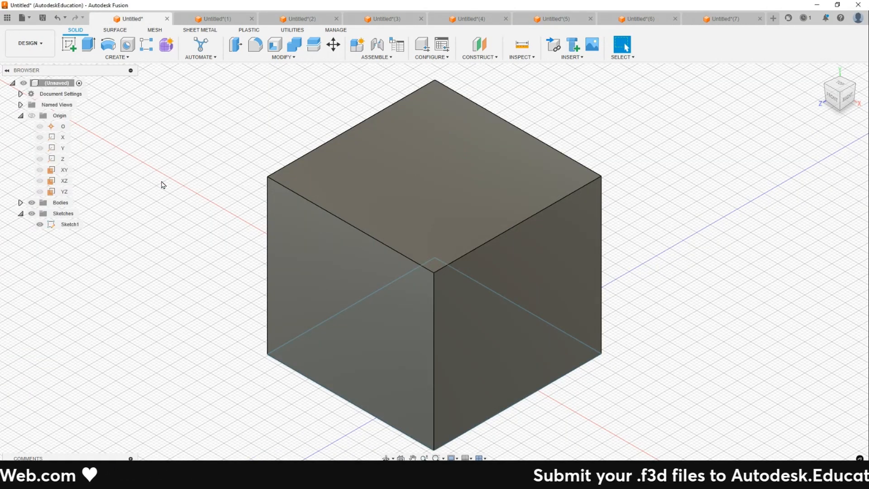
{"action": "key", "text": "ctrl+Tab"}
{"action": "key", "text": "ctrl+Tab"}
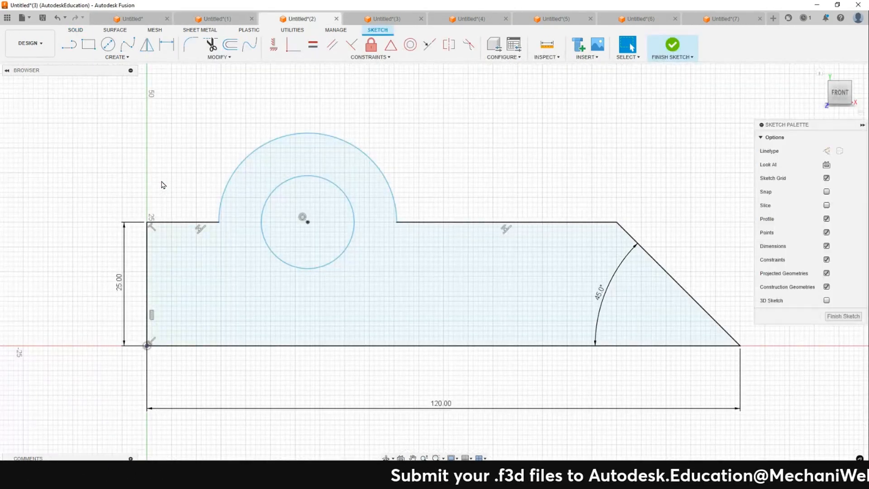
{"action": "key", "text": "ctrl+Tab"}
{"action": "key", "text": "ctrl+Tab"}
{"action": "key", "text": "ctrl+Tab"}
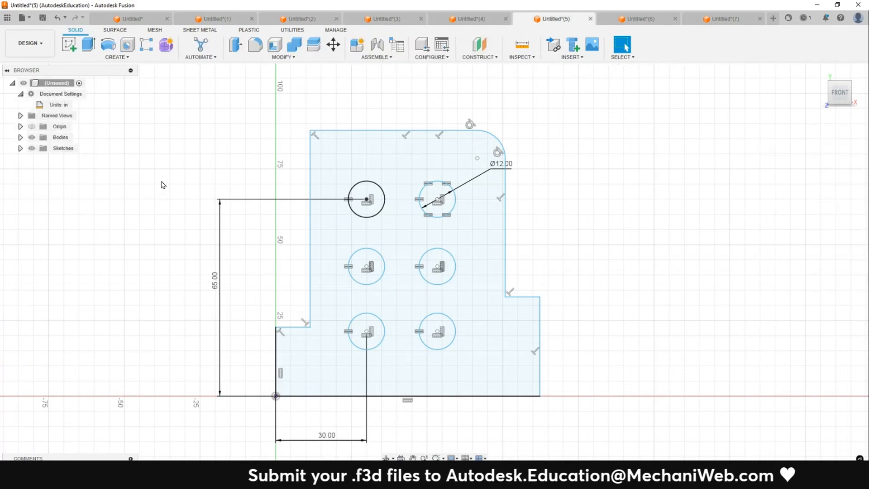
{"action": "key", "text": "ctrl+Tab"}
{"action": "key", "text": "ctrl+Tab"}
{"action": "key", "text": "ctrl+Tab"}
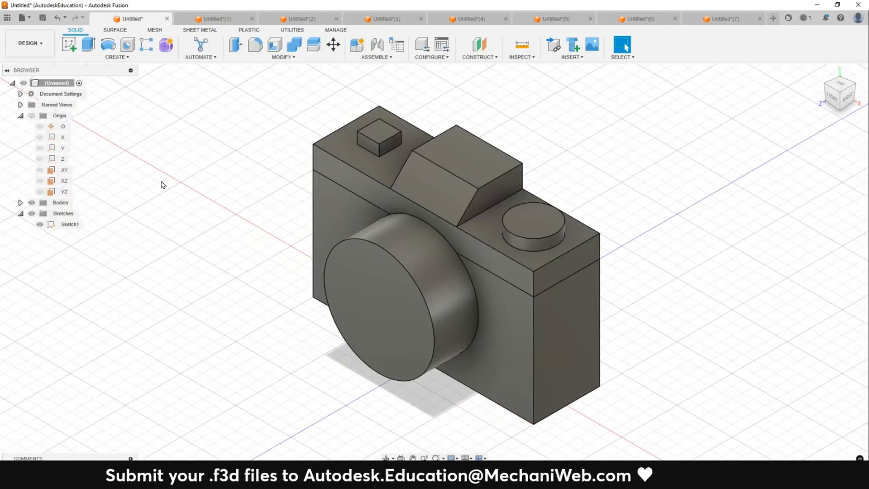
{"action": "key", "text": "ctrl+Tab"}
{"action": "key", "text": "ctrl+Tab"}
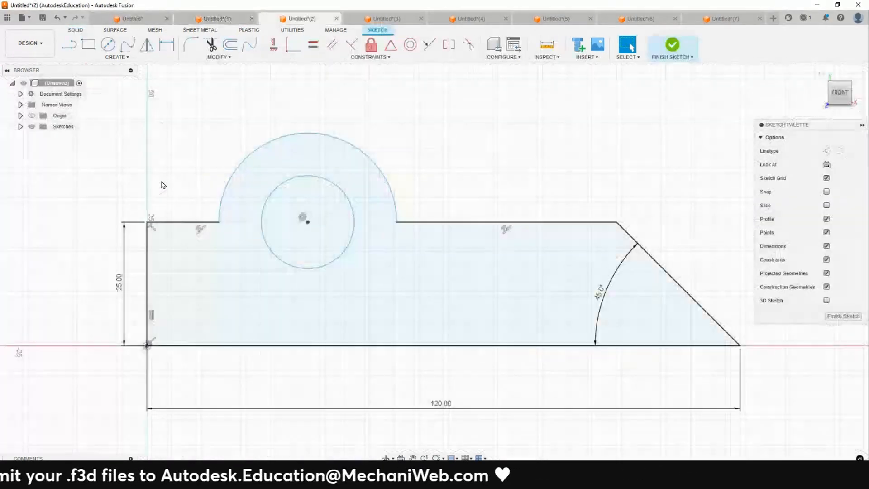
{"action": "key", "text": "ctrl+Tab"}
{"action": "key", "text": "ctrl+Tab"}
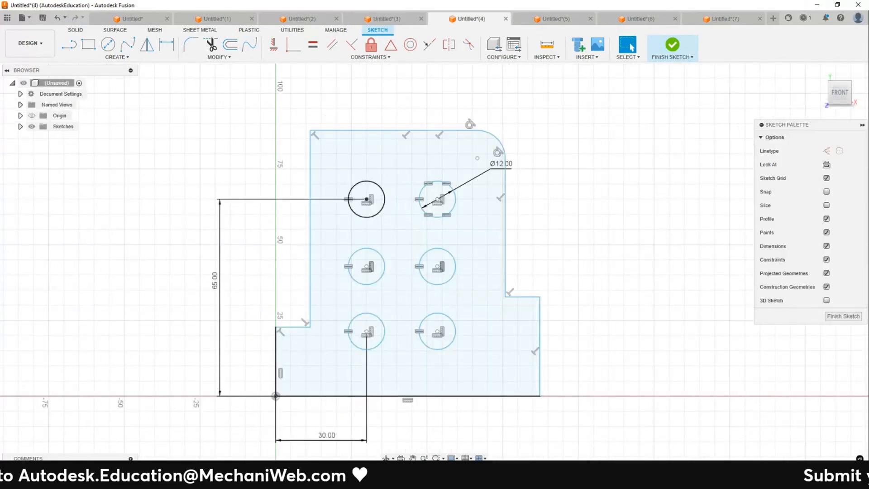